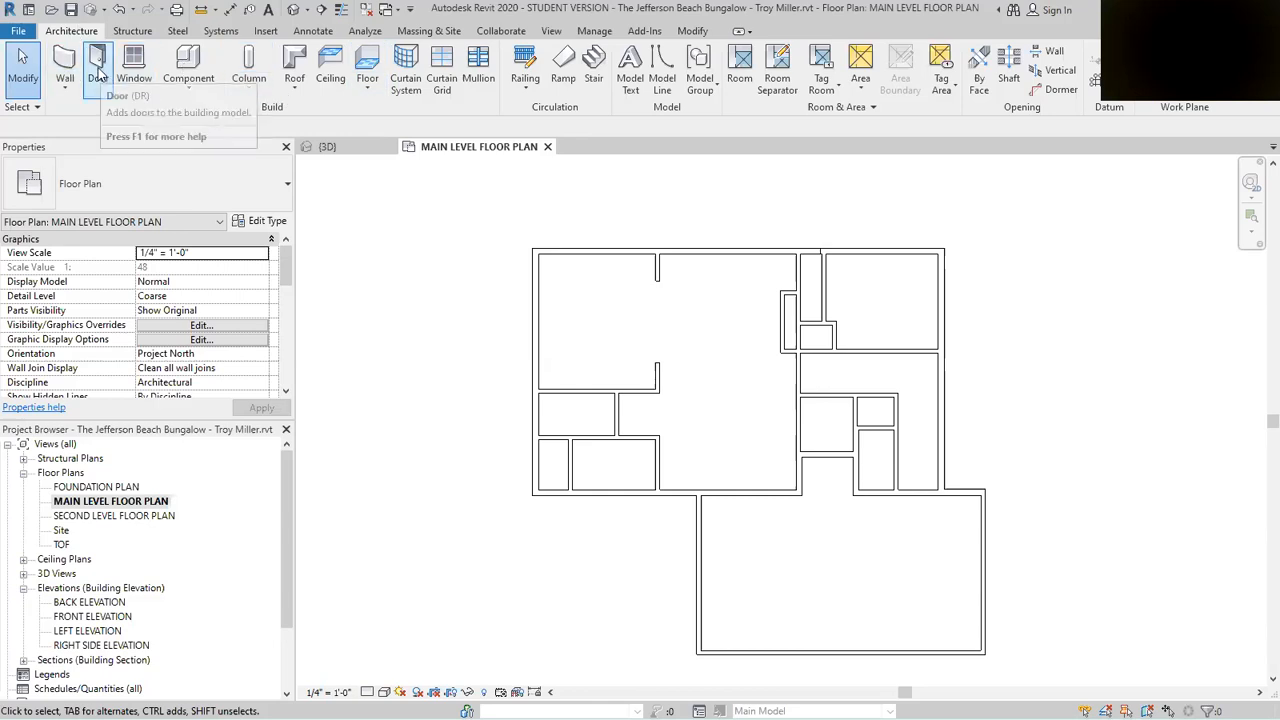
Step: Start the Door tool and review the Single-Flush door sizes available in the project
{"action": "left_click", "coordinate": [98, 72]}
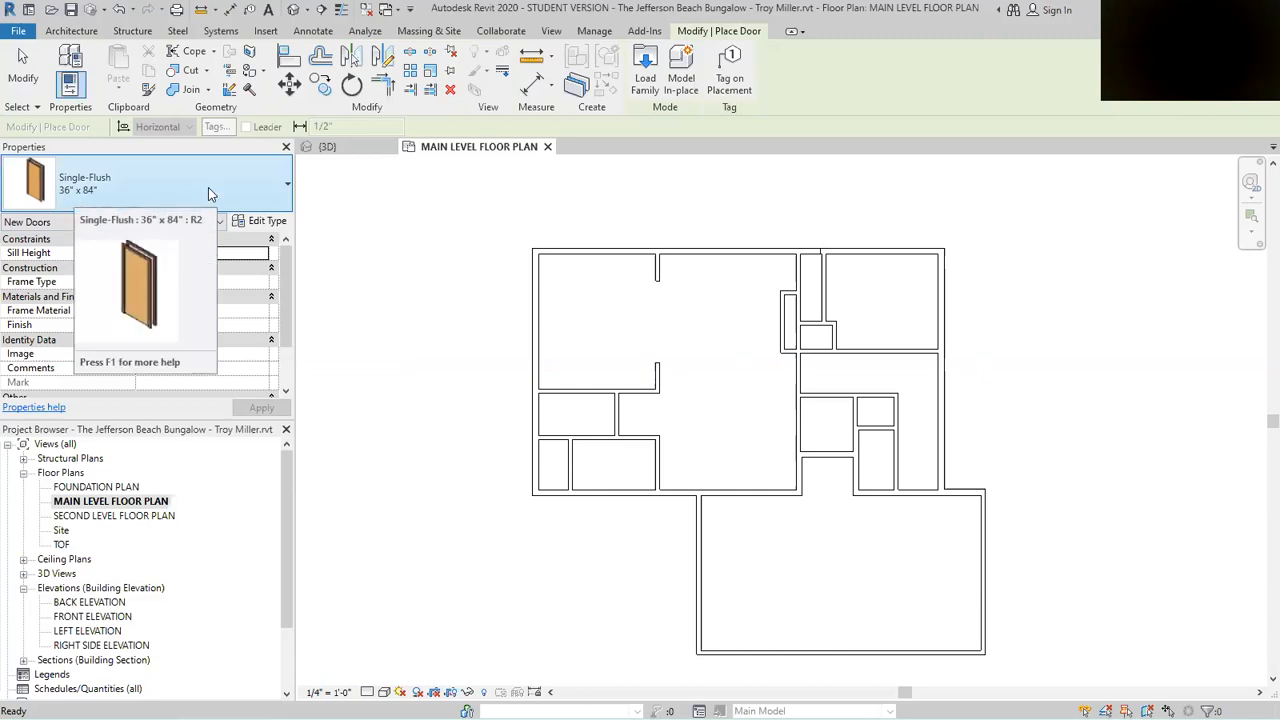
{"action": "left_click", "coordinate": [288, 189]}
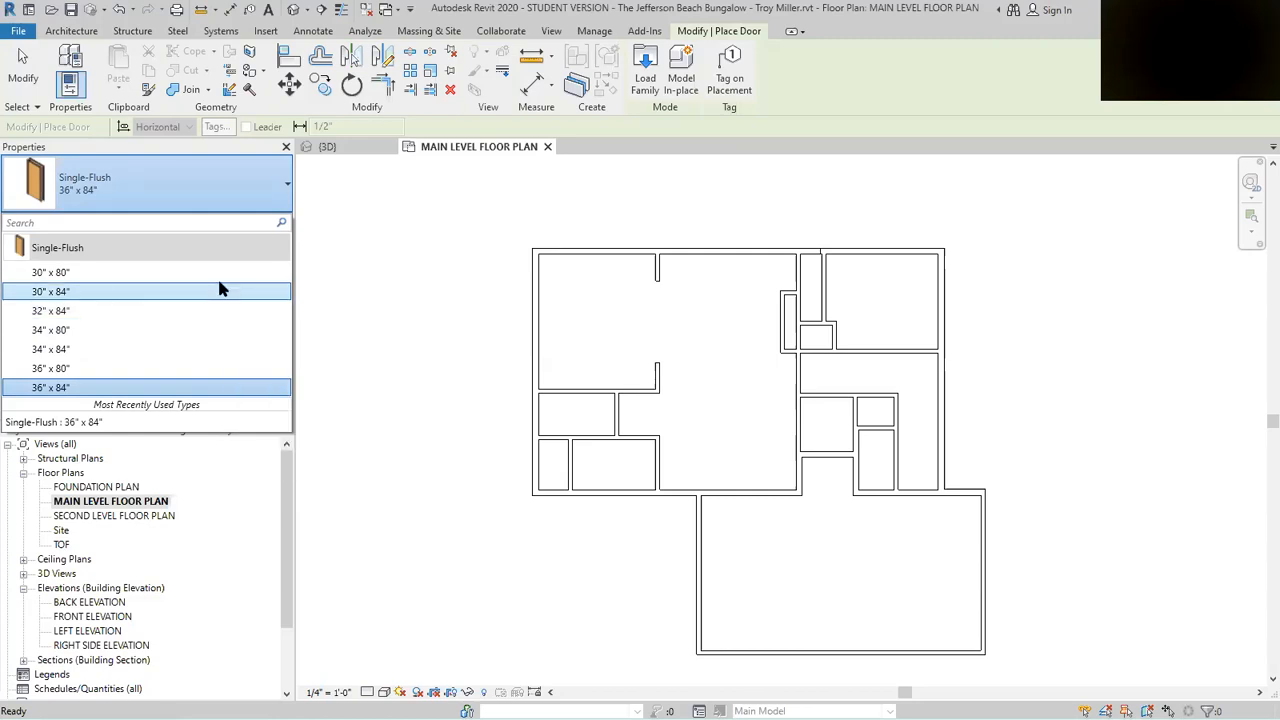
{"action": "left_click", "coordinate": [208, 150]}
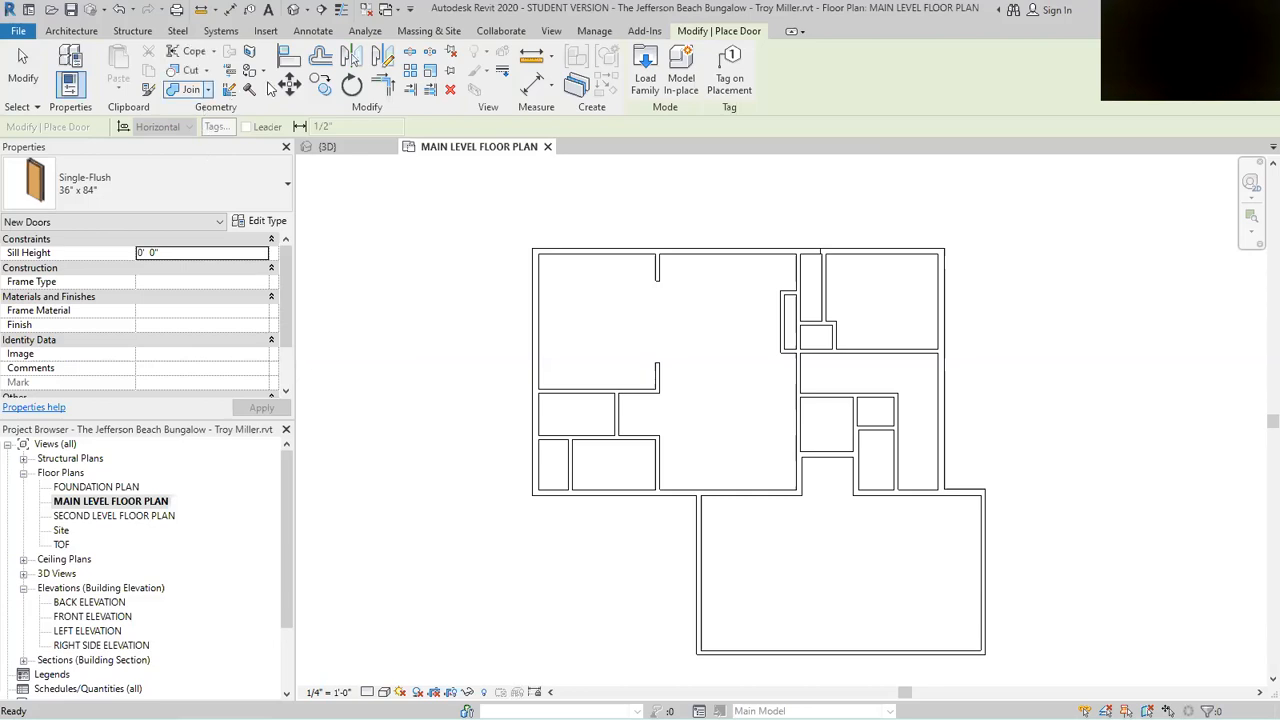
Step: Browse the US Imperial family library to the residential doors and select Door-Interior-Single-4_Panel-Wood.rfa for loading
{"action": "left_click", "coordinate": [645, 80]}
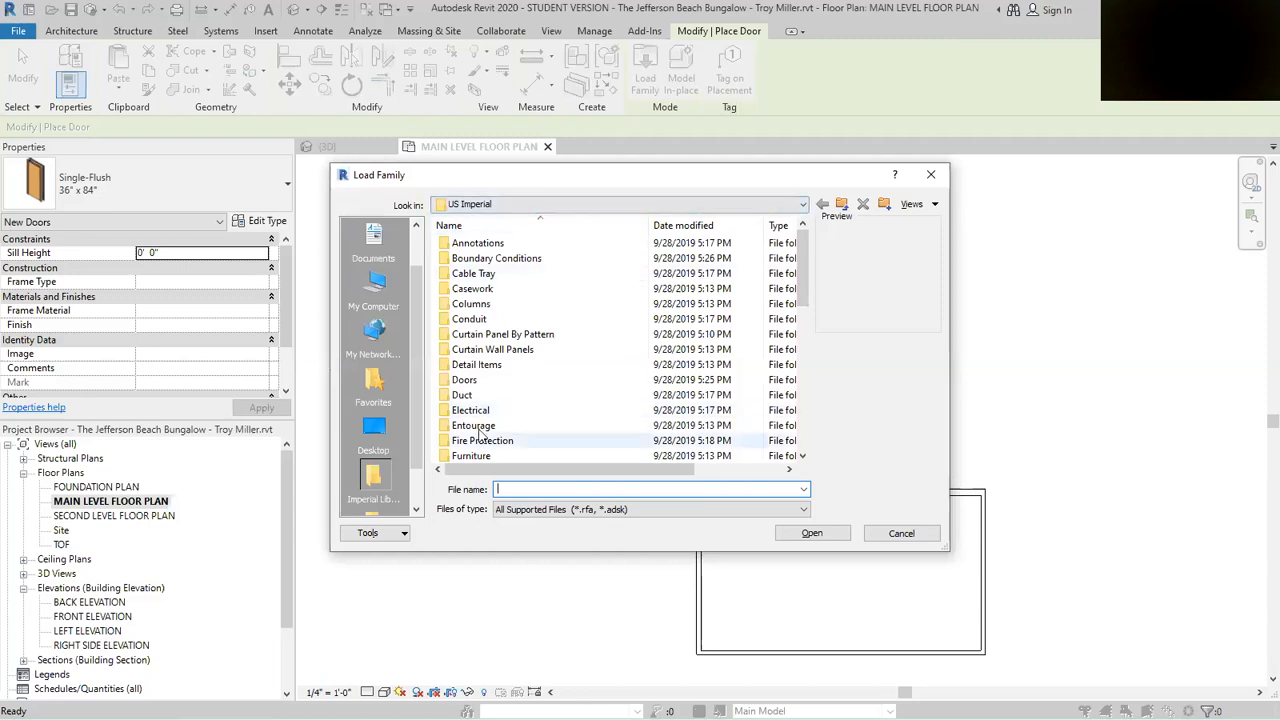
{"action": "double_click", "coordinate": [463, 381]}
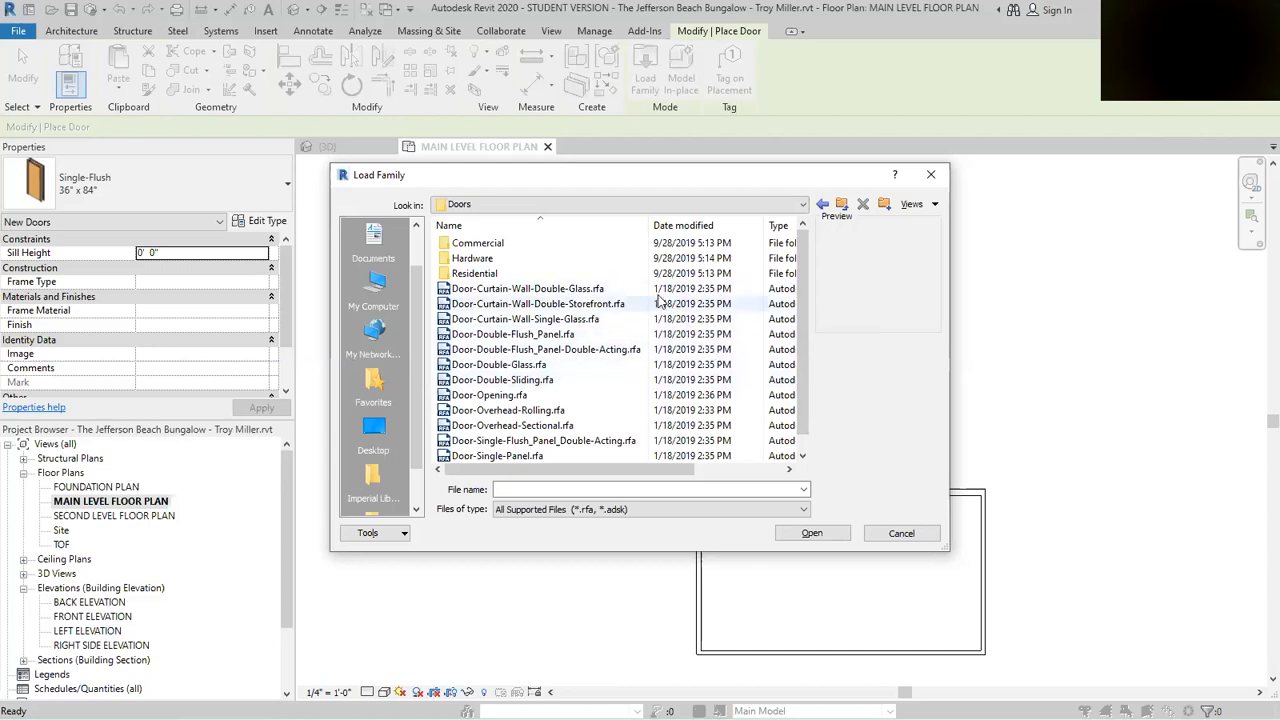
{"action": "double_click", "coordinate": [472, 274]}
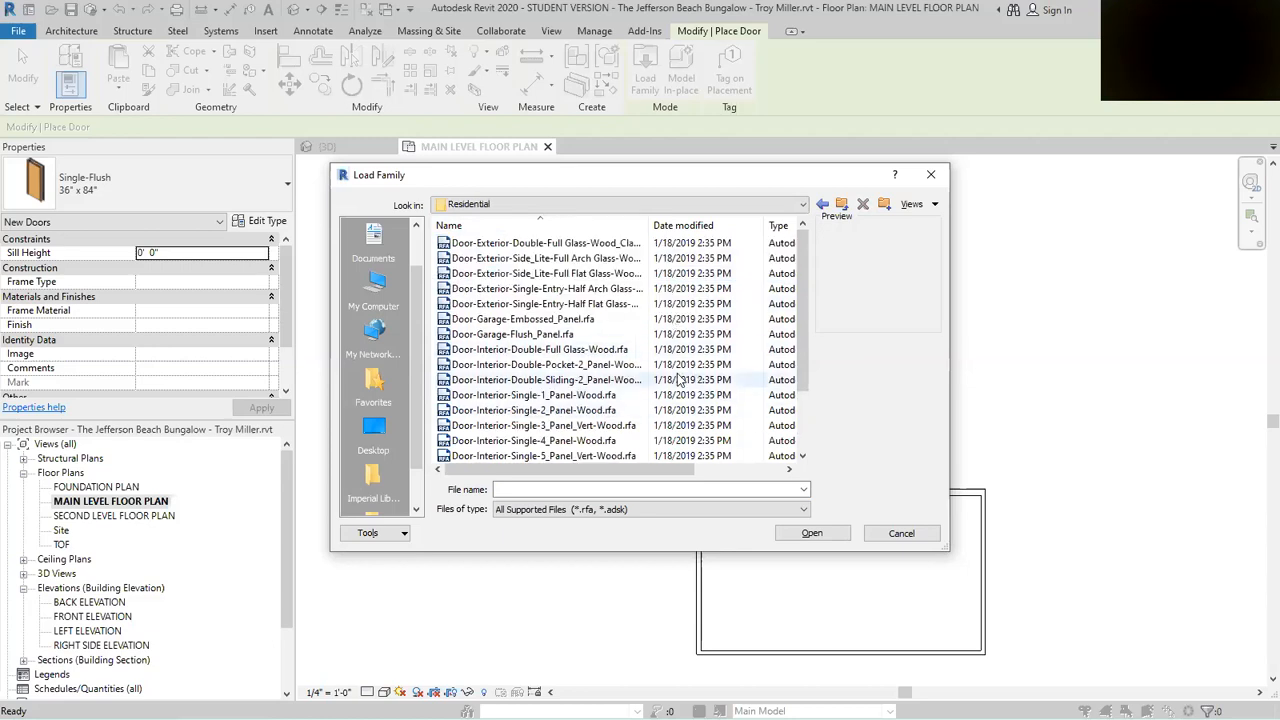
{"action": "scroll", "coordinate": [688, 366], "scroll_direction": "down", "scroll_amount": 1}
{"action": "scroll", "coordinate": [688, 366], "scroll_direction": "down", "scroll_amount": 1}
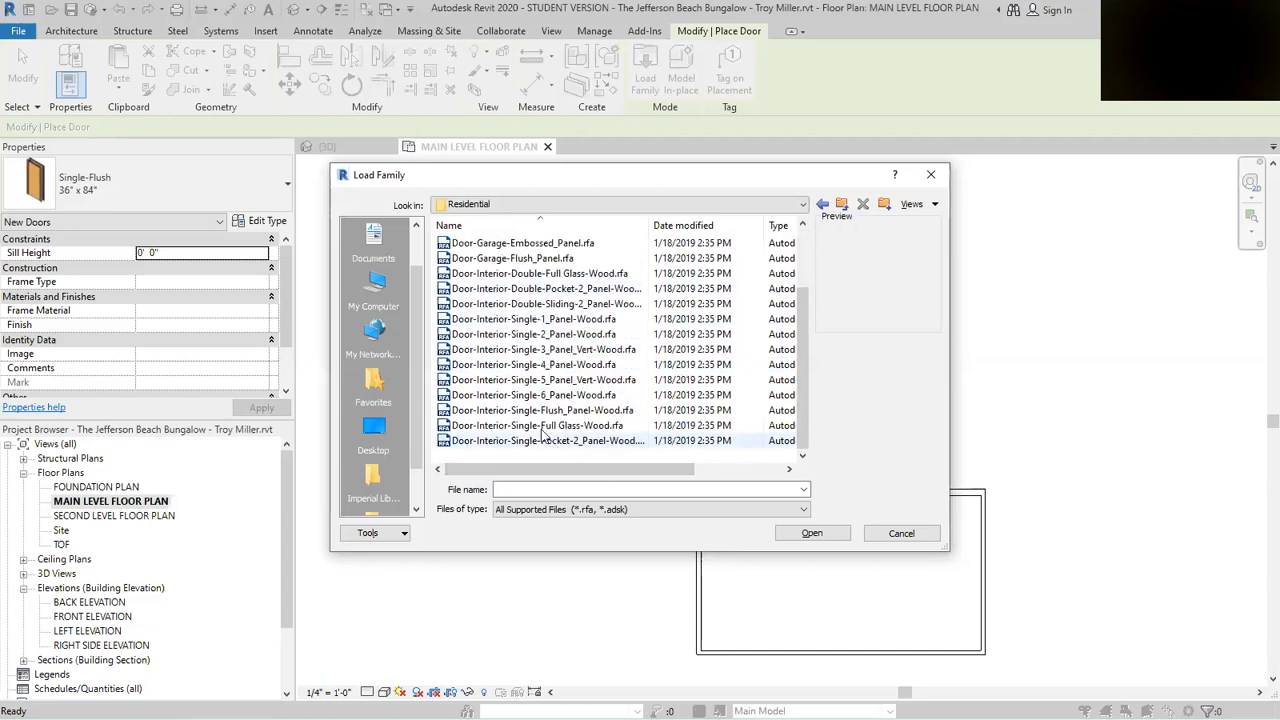
{"action": "left_click", "coordinate": [537, 366]}
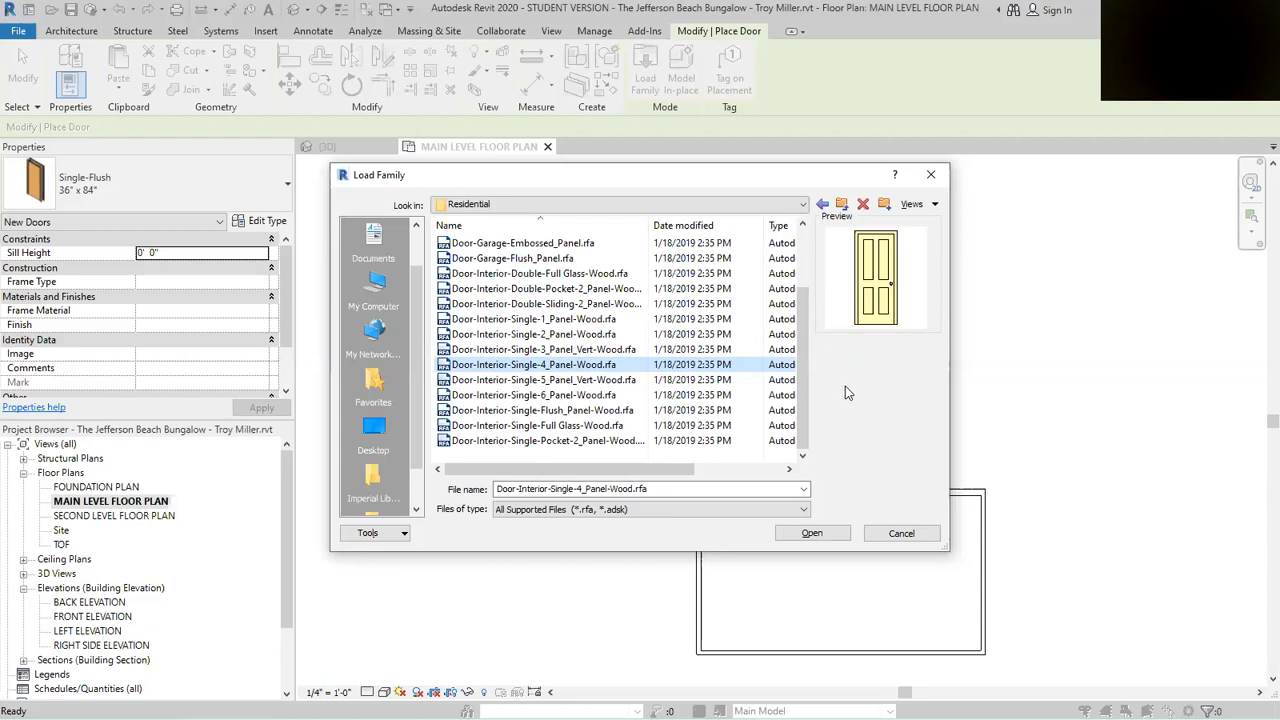
Step: Compare the previews of the neighbouring interior single and double door families, ending on the single 4-panel wood door
{"action": "key", "text": "Up"}
{"action": "key", "text": "Up"}
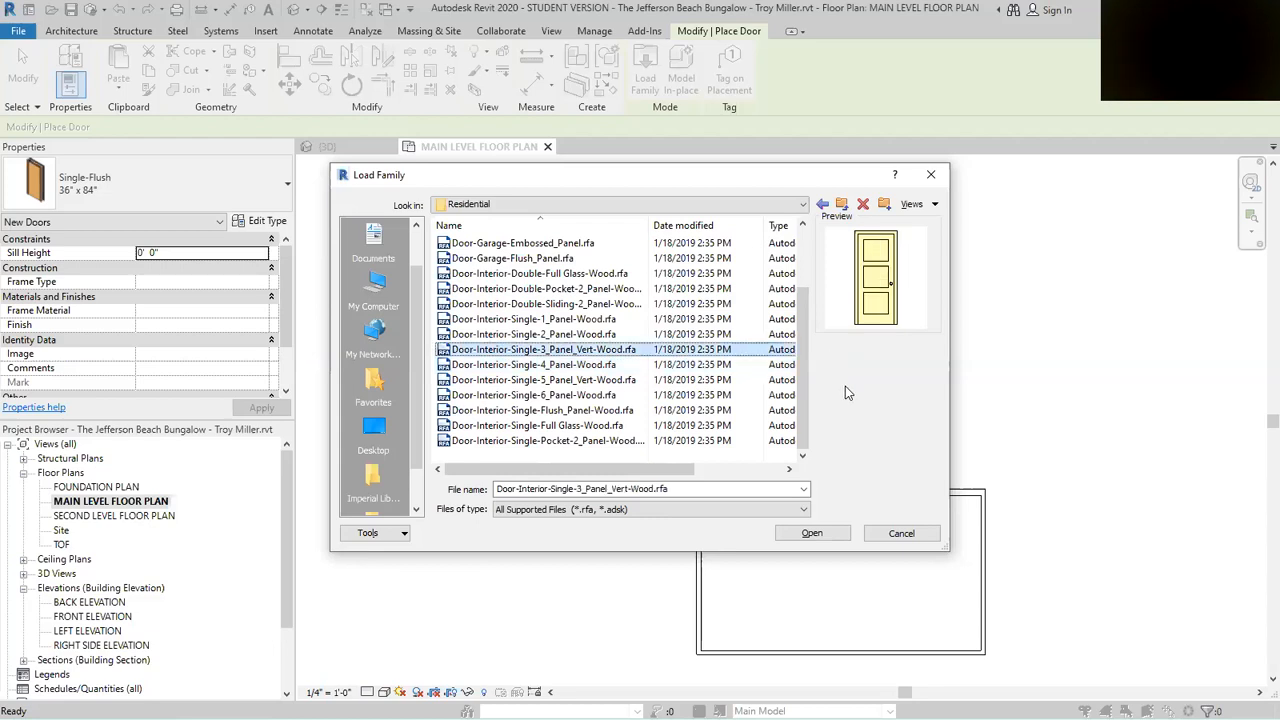
{"action": "key", "text": "Up"}
{"action": "key", "text": "Up"}
{"action": "key", "text": "Up"}
{"action": "key", "text": "Up"}
{"action": "key", "text": "Up"}
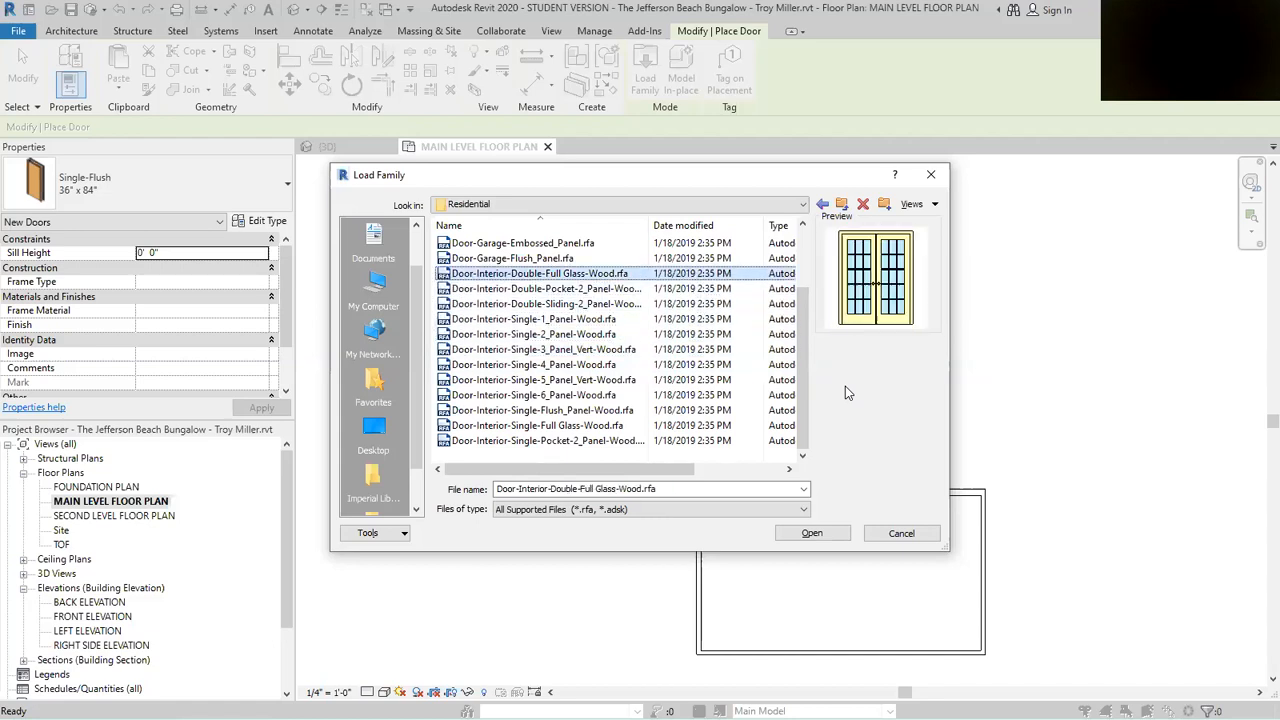
{"action": "key", "text": "Down"}
{"action": "key", "text": "Down"}
{"action": "key", "text": "Down"}
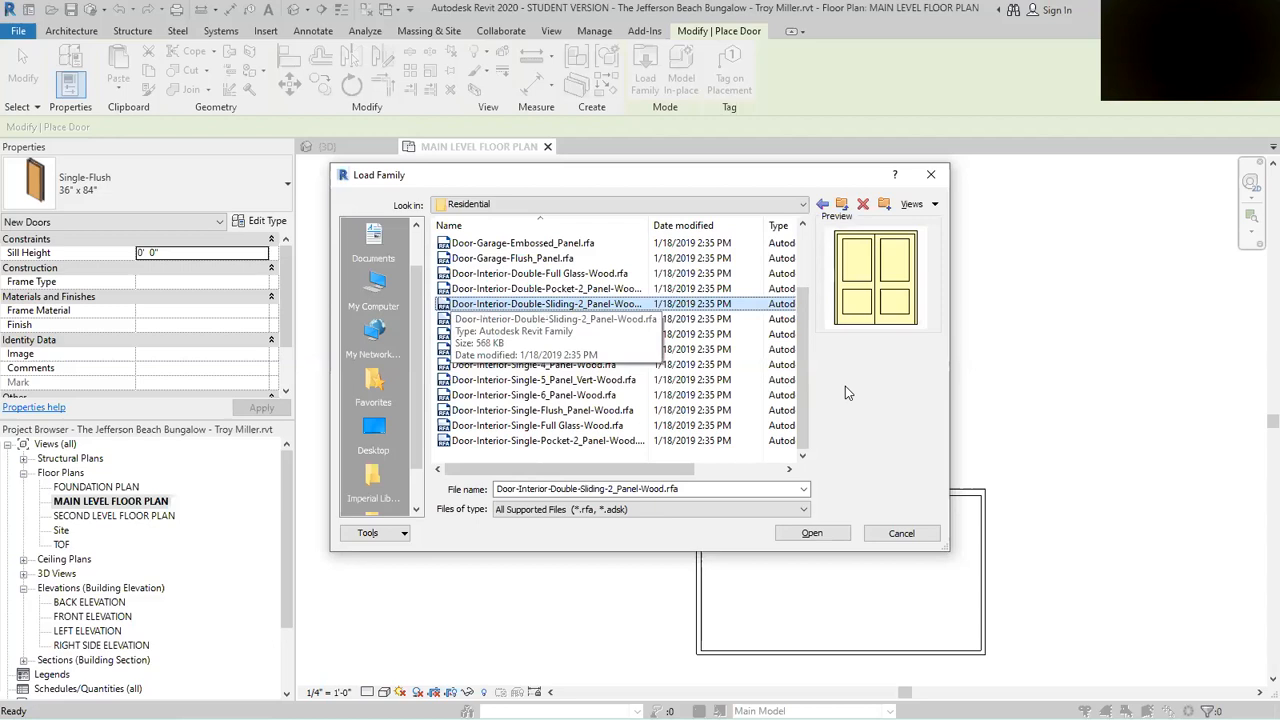
{"action": "key", "text": "Down"}
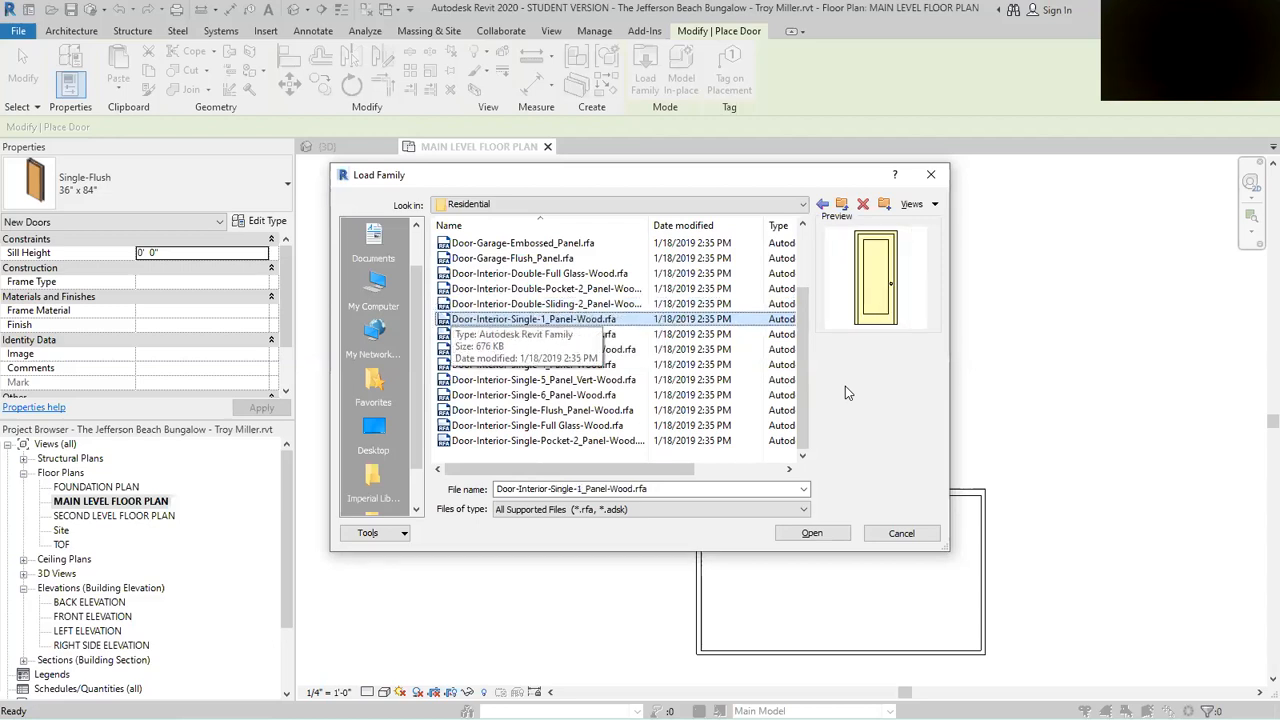
{"action": "key", "text": "Down"}
{"action": "key", "text": "Down"}
{"action": "key", "text": "Down"}
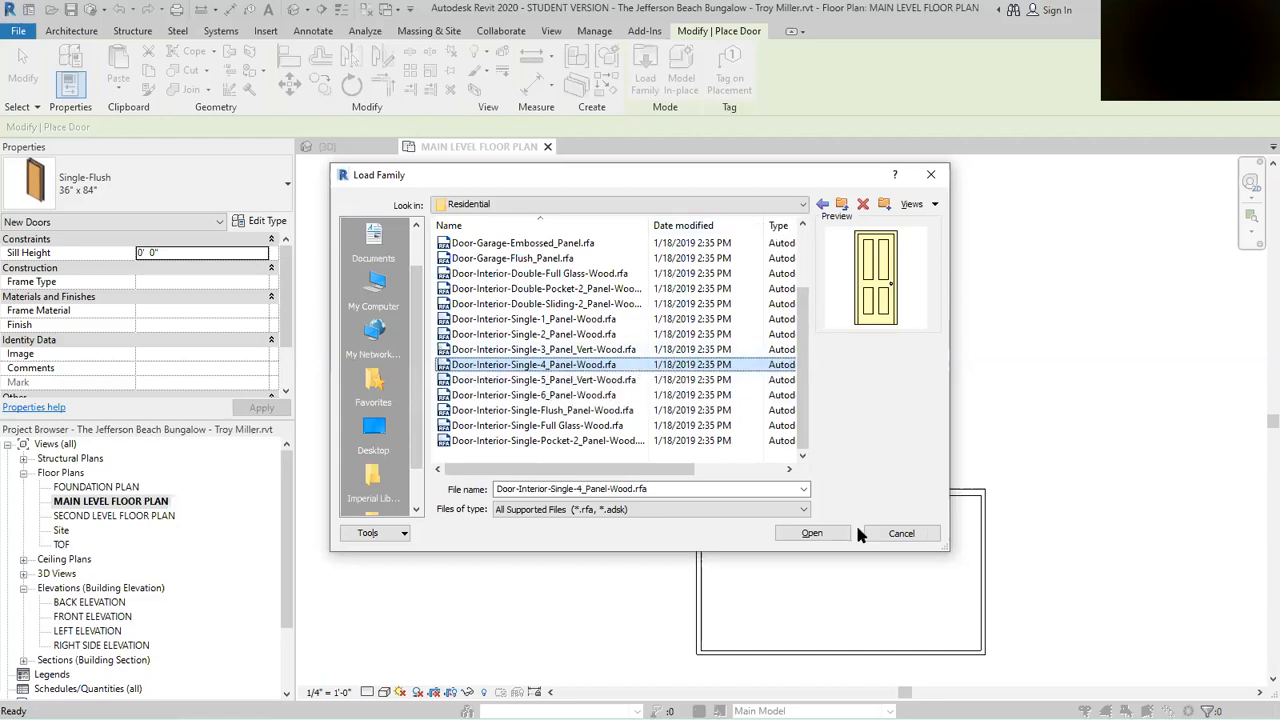
Step: Open the Door-Interior-Single-4_Panel-Wood family for loading and look through the door sizes it offers
{"action": "left_click", "coordinate": [812, 534]}
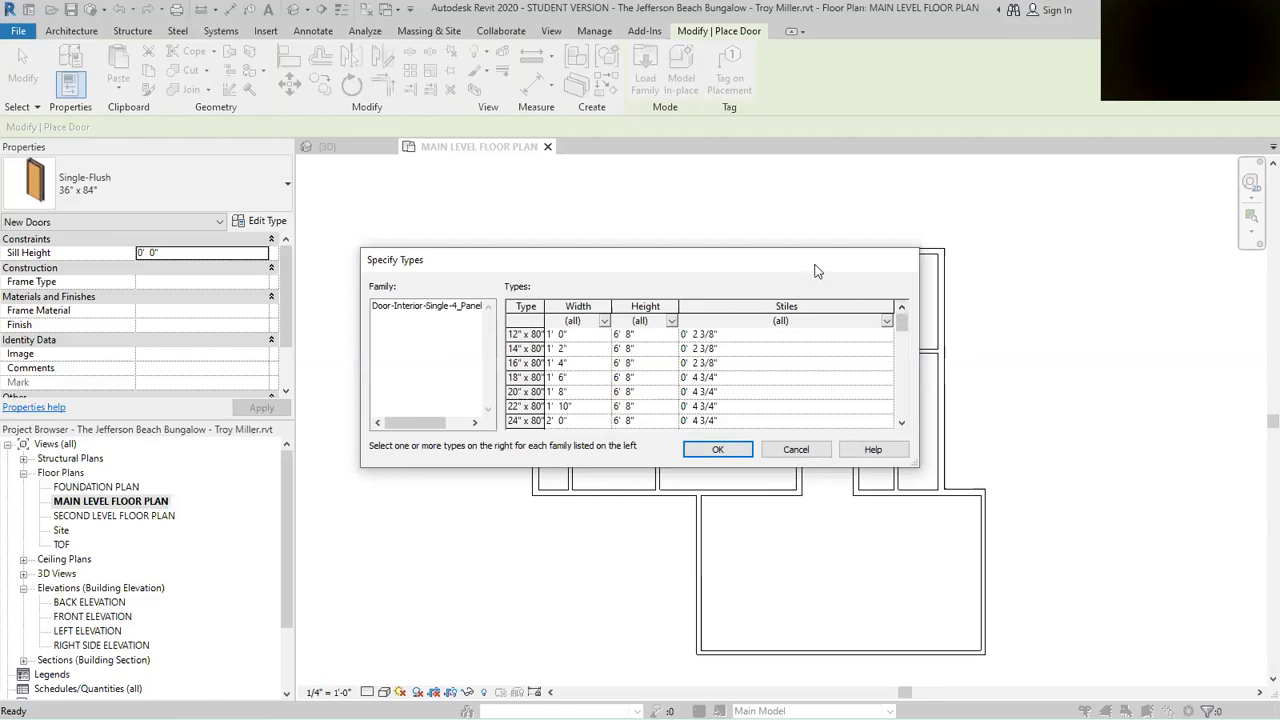
{"action": "left_click_drag", "start_coordinate": [815, 271], "coordinate": [813, 232]}
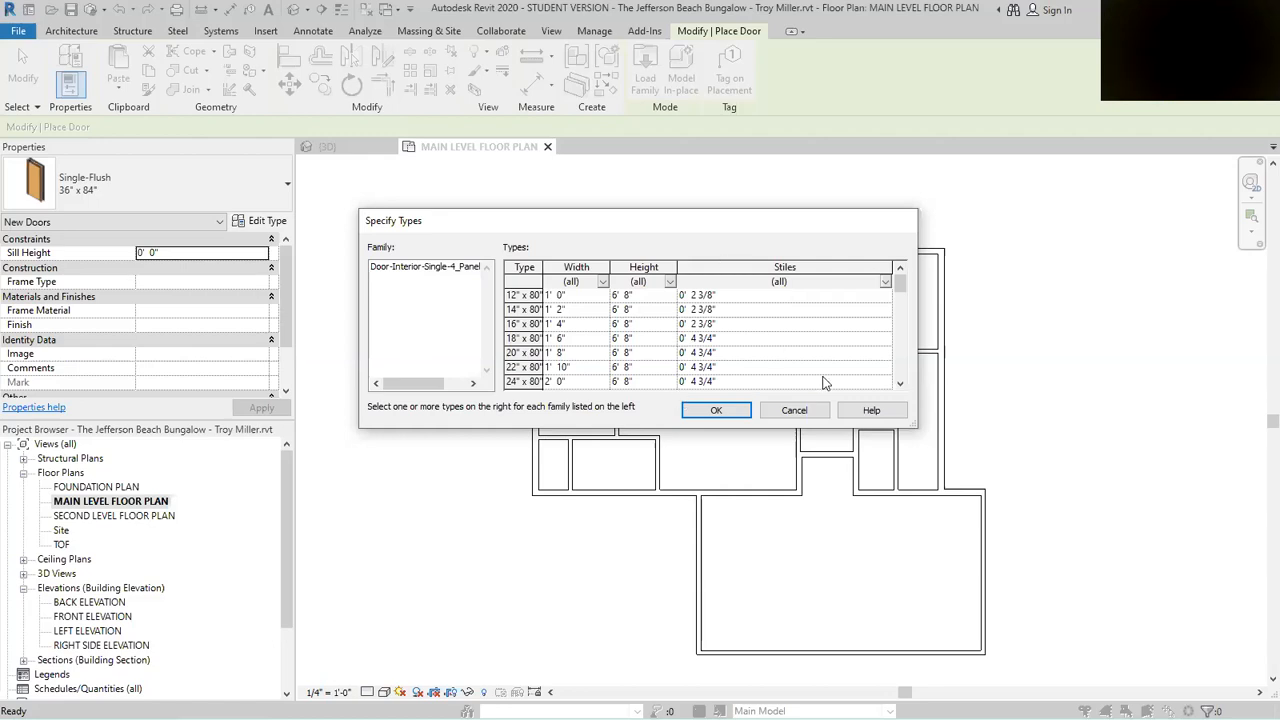
{"action": "scroll", "coordinate": [825, 378], "scroll_direction": "down", "scroll_amount": 4}
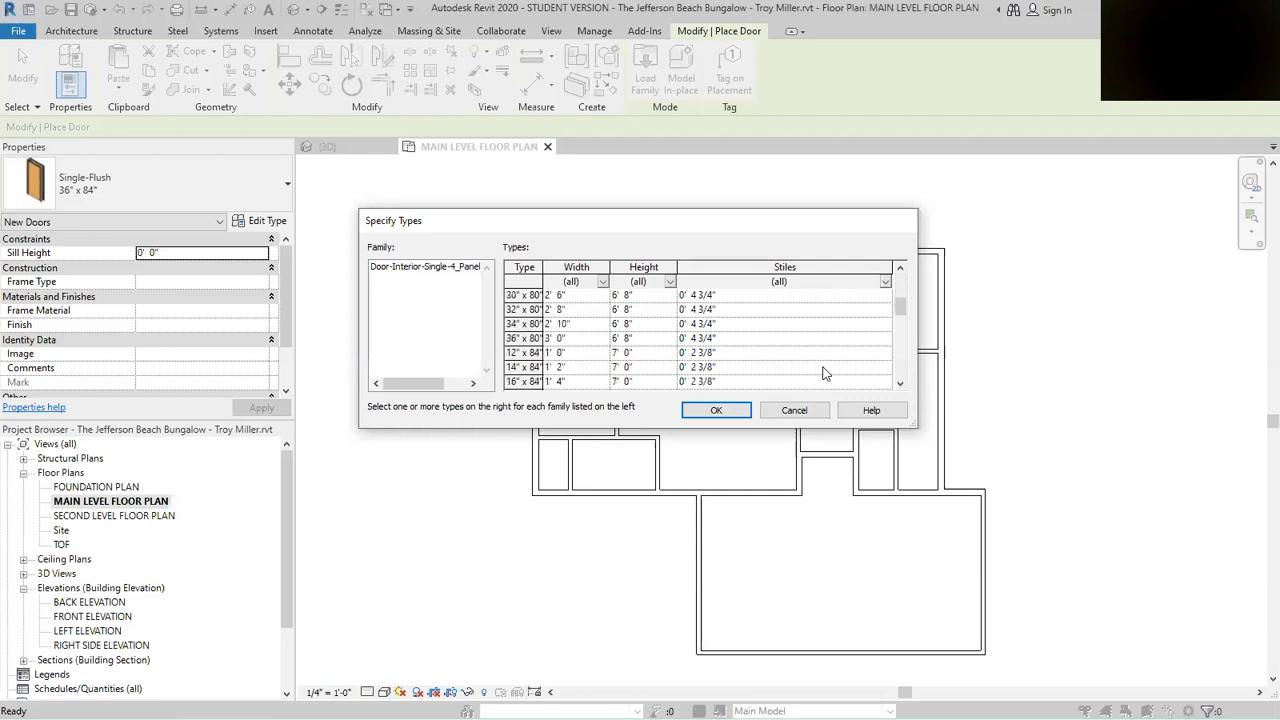
{"action": "scroll", "coordinate": [825, 370], "scroll_direction": "up", "scroll_amount": 4}
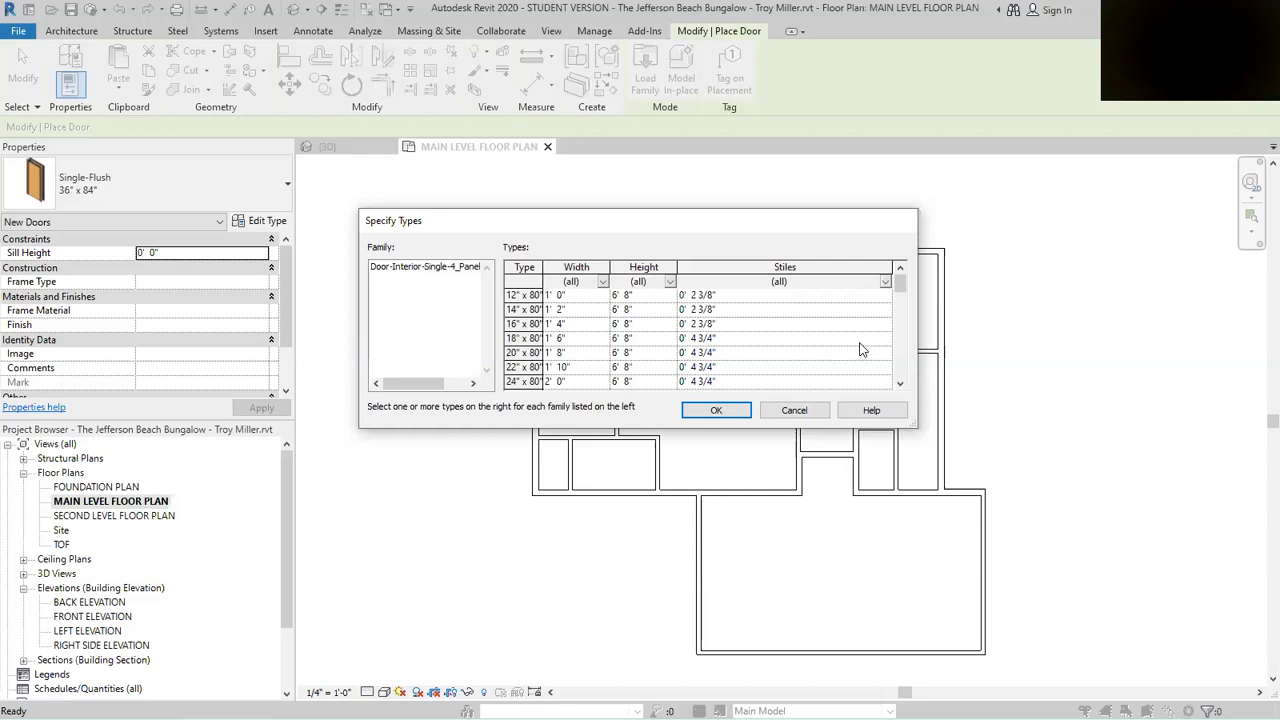
{"action": "scroll", "coordinate": [858, 347], "scroll_direction": "down", "scroll_amount": 3}
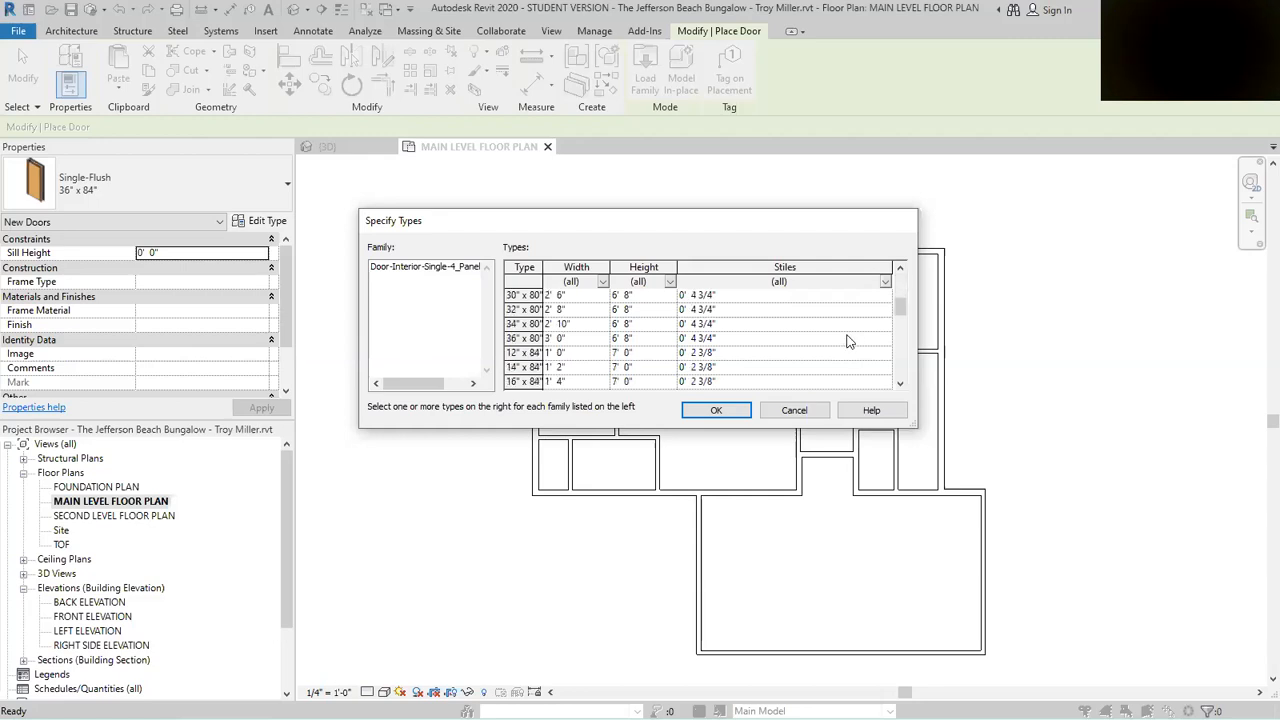
{"action": "scroll", "coordinate": [845, 342], "scroll_direction": "up", "scroll_amount": 2}
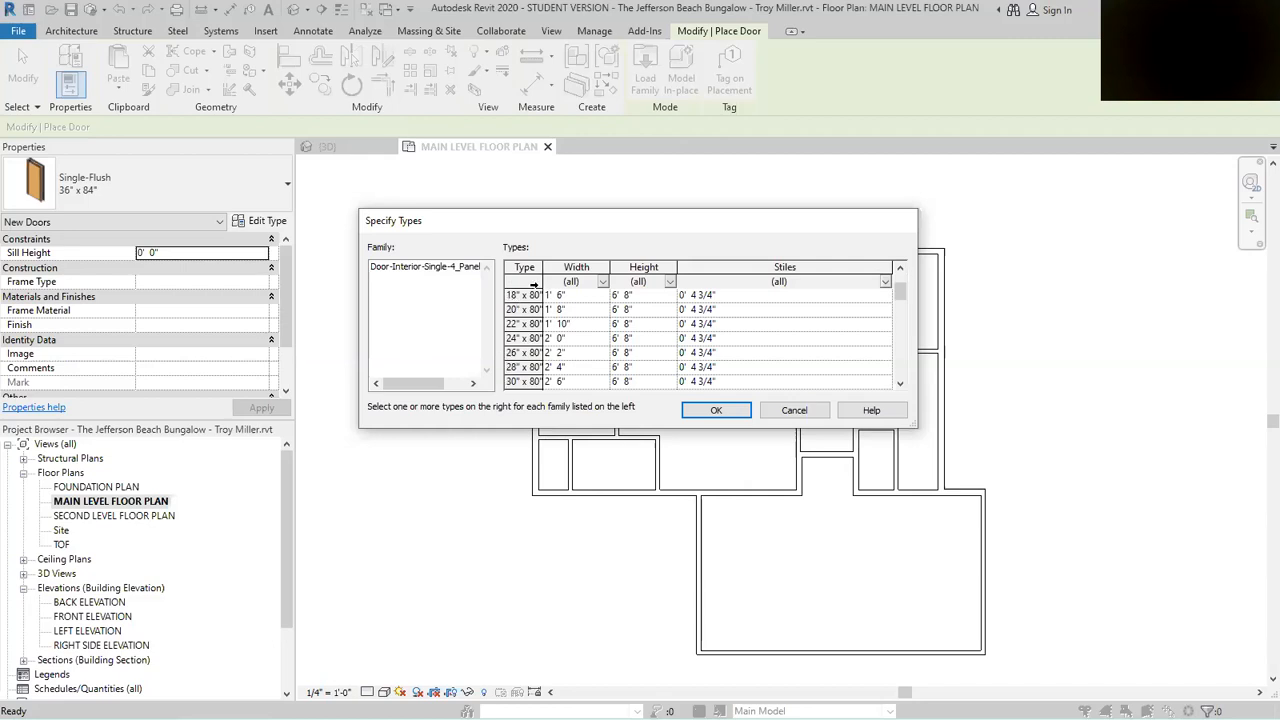
{"action": "scroll", "coordinate": [540, 350], "scroll_direction": "down", "scroll_amount": 3}
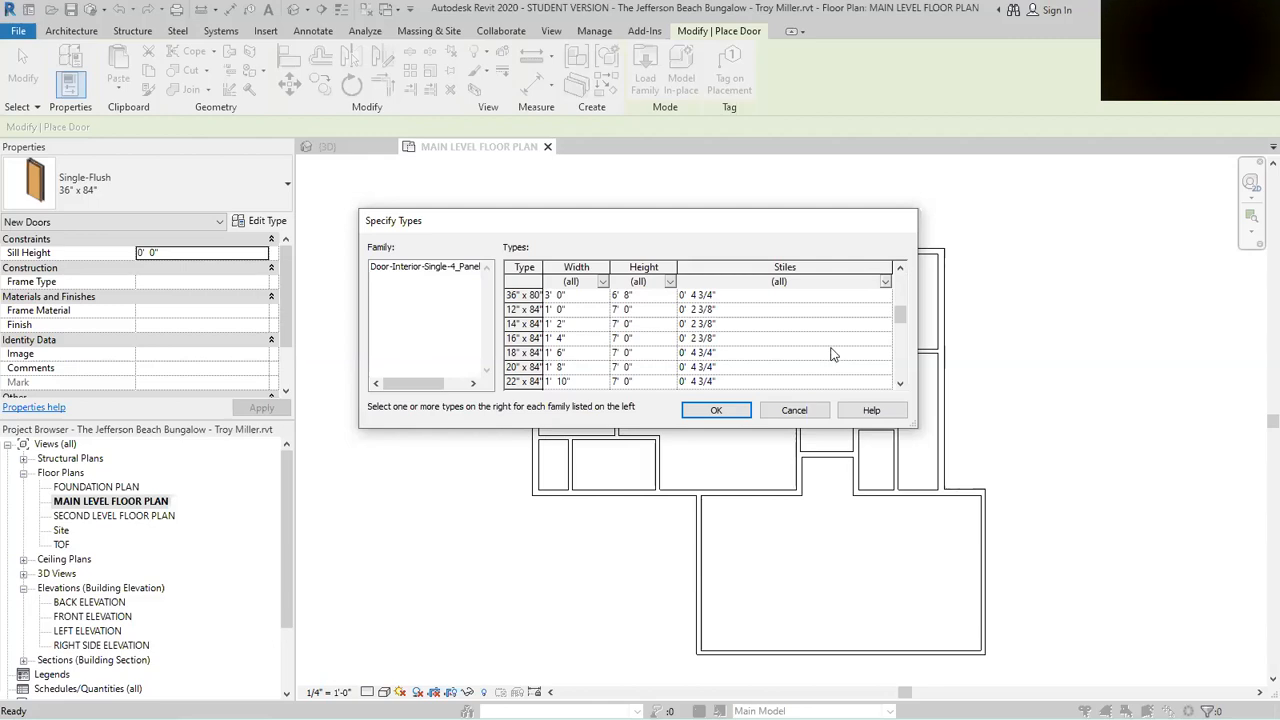
{"action": "scroll", "coordinate": [830, 354], "scroll_direction": "up", "scroll_amount": 1}
{"action": "scroll", "coordinate": [830, 354], "scroll_direction": "up", "scroll_amount": 3}
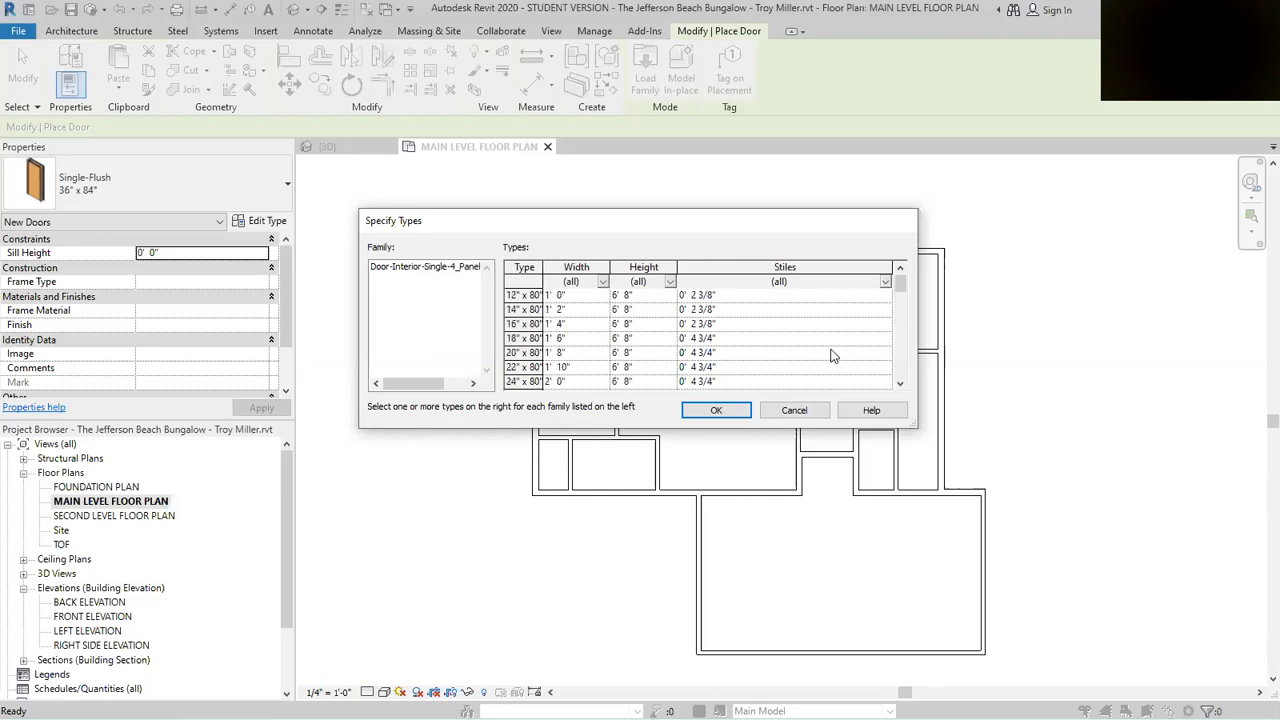
Step: Load the 80" high types of the 4-panel door in all widths from 24" to 36"
{"action": "scroll", "coordinate": [843, 354], "scroll_direction": "down", "scroll_amount": 1}
{"action": "left_click", "coordinate": [513, 339]}
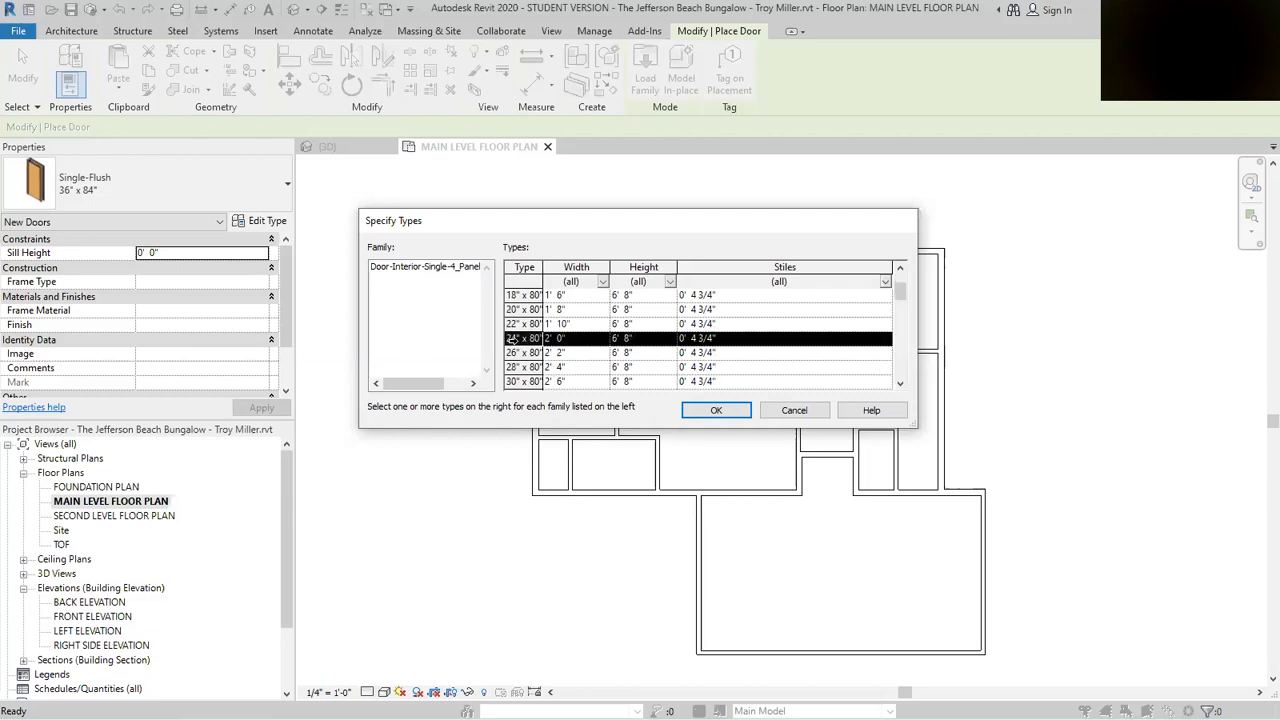
{"action": "scroll", "coordinate": [572, 343], "scroll_direction": "down", "scroll_amount": 1}
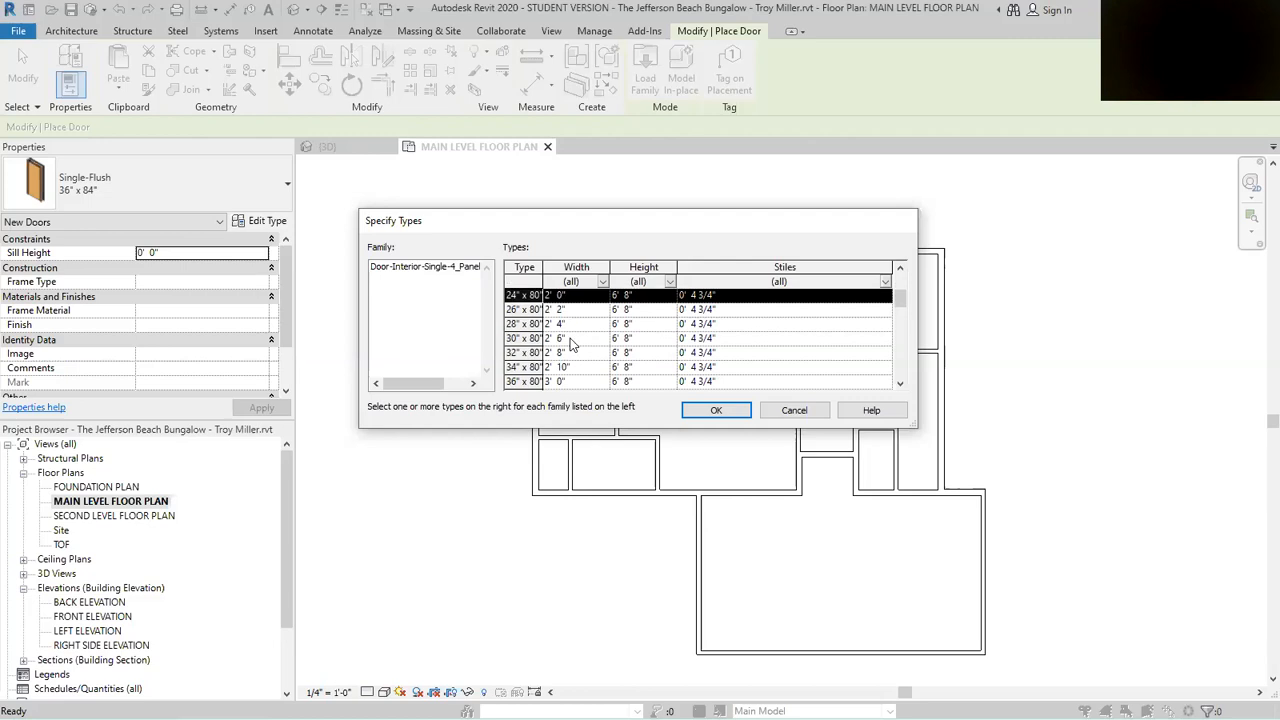
{"action": "left_click", "coordinate": [527, 381], "text": "shift"}
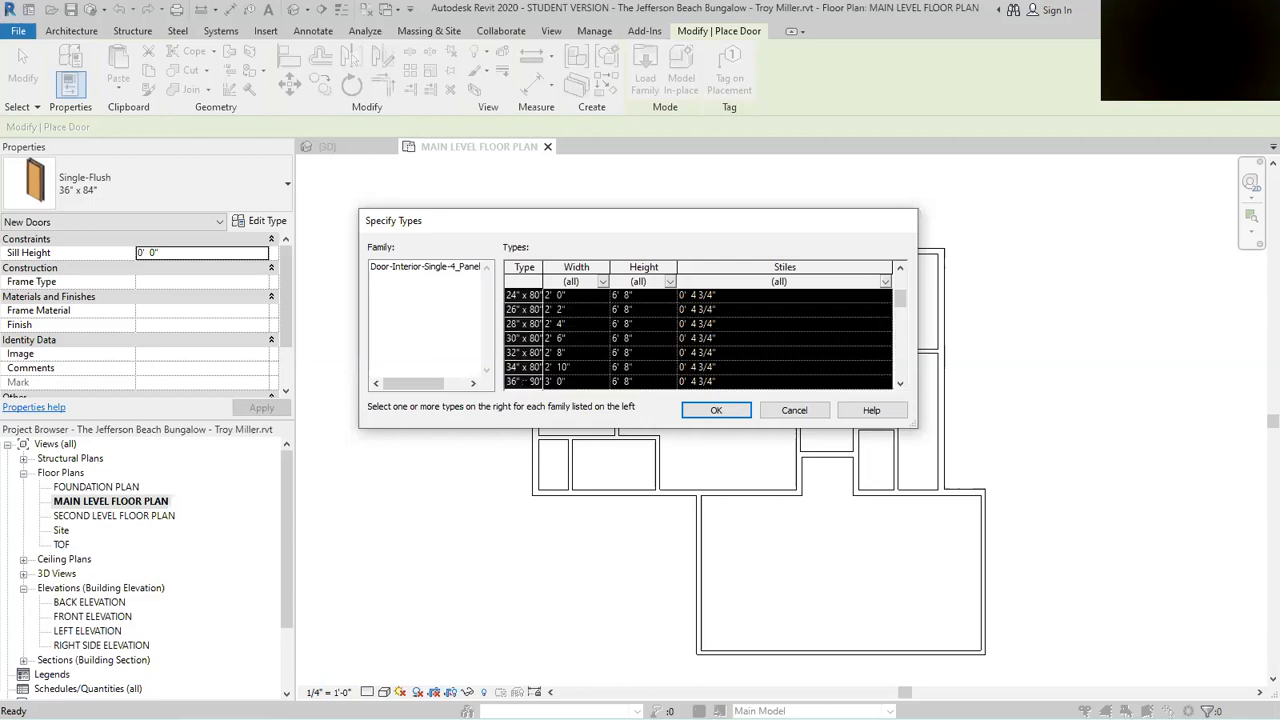
{"action": "scroll", "coordinate": [621, 371], "scroll_direction": "down", "scroll_amount": 2}
{"action": "scroll", "coordinate": [623, 371], "scroll_direction": "up", "scroll_amount": 2}
{"action": "scroll", "coordinate": [626, 370], "scroll_direction": "down", "scroll_amount": 1}
{"action": "scroll", "coordinate": [626, 370], "scroll_direction": "up", "scroll_amount": 1}
{"action": "scroll", "coordinate": [579, 325], "scroll_direction": "down", "scroll_amount": 1}
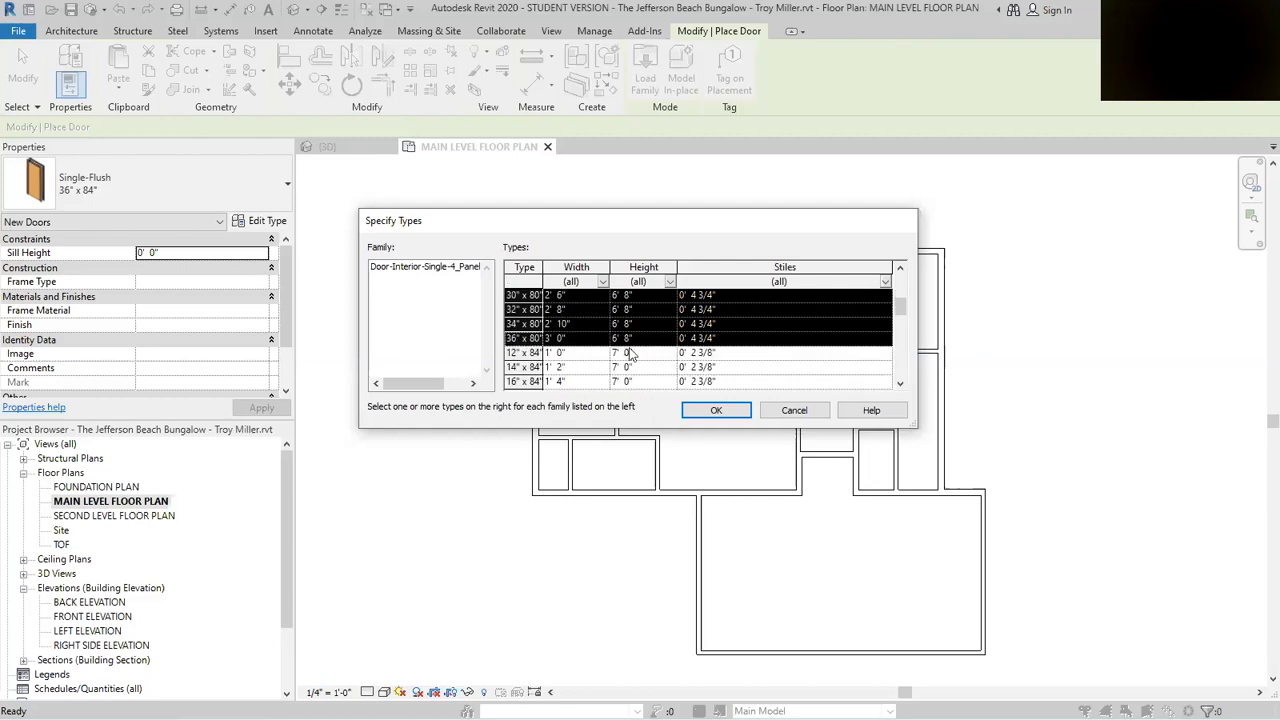
{"action": "left_click", "coordinate": [716, 411]}
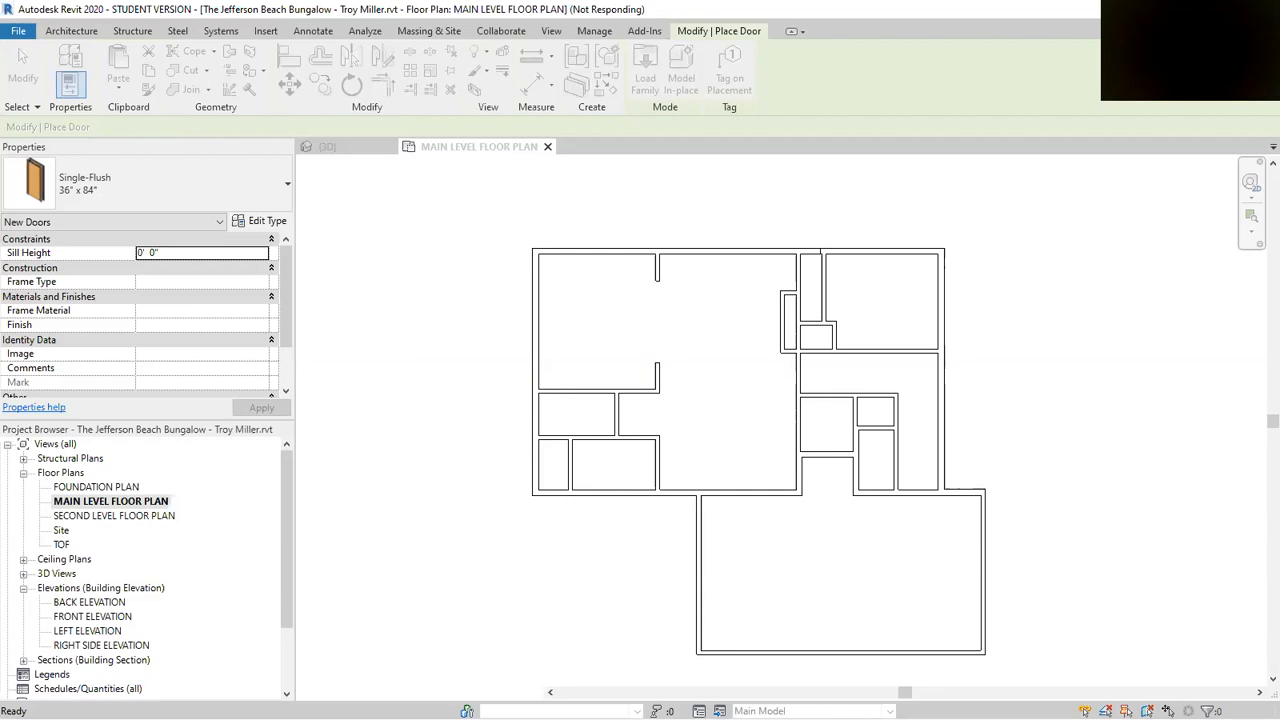
Step: Switch to the Jefferson Beach Bungalow drawings in Revu and examine the floor plan's door marks against the door schedule
{"action": "key", "text": "alt+Tab"}
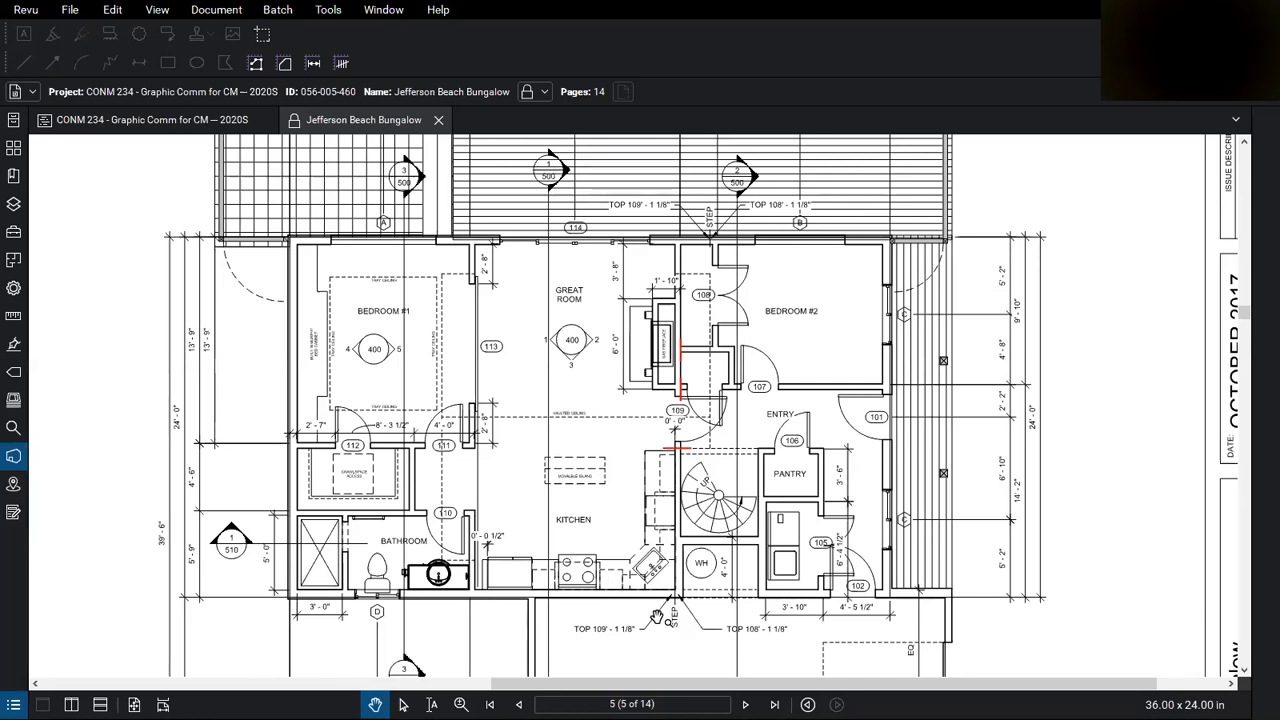
{"action": "scroll", "coordinate": [512, 599], "scroll_direction": "up", "scroll_amount": 1}
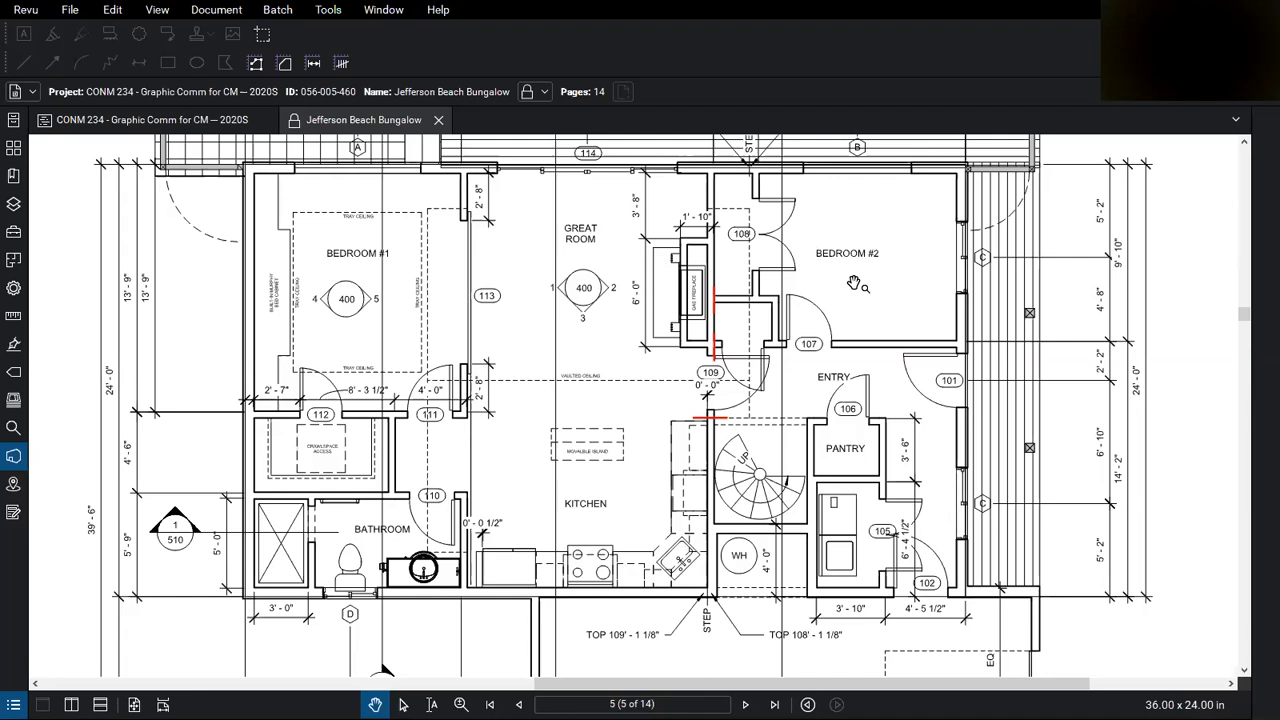
{"action": "scroll", "coordinate": [855, 284], "scroll_direction": "down", "scroll_amount": 4}
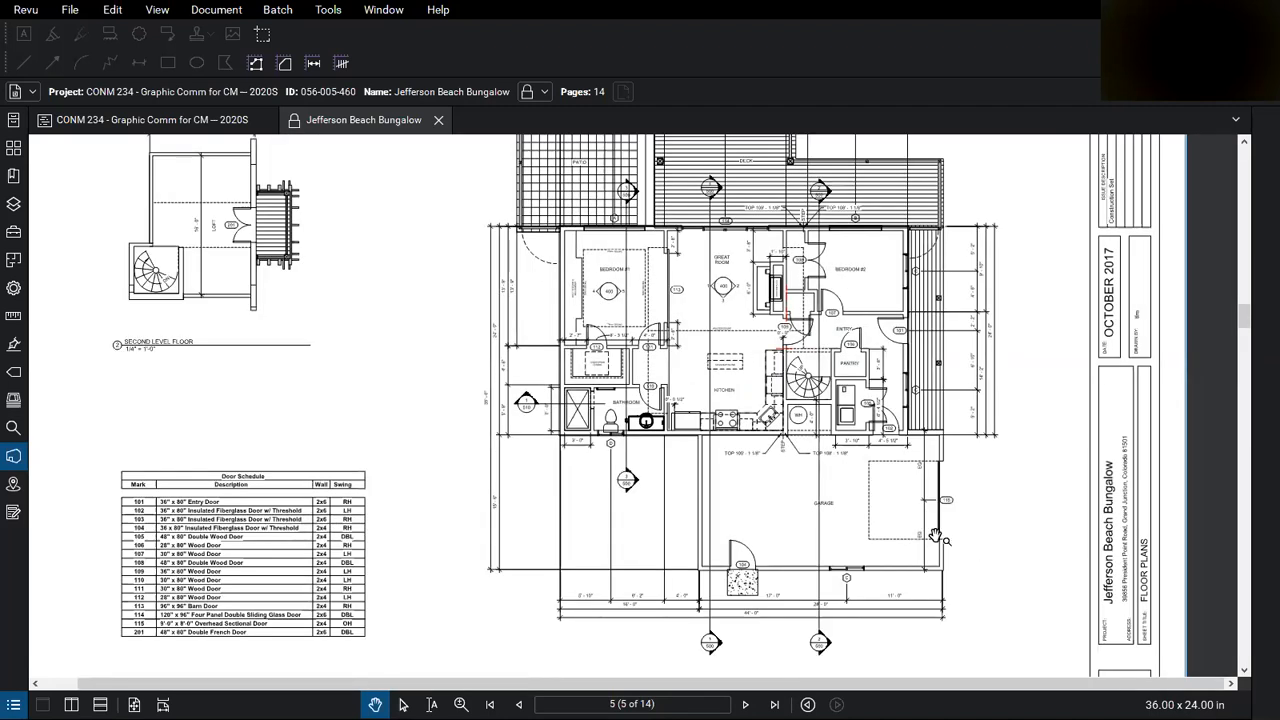
{"action": "scroll", "coordinate": [935, 537], "scroll_direction": "up", "scroll_amount": 4}
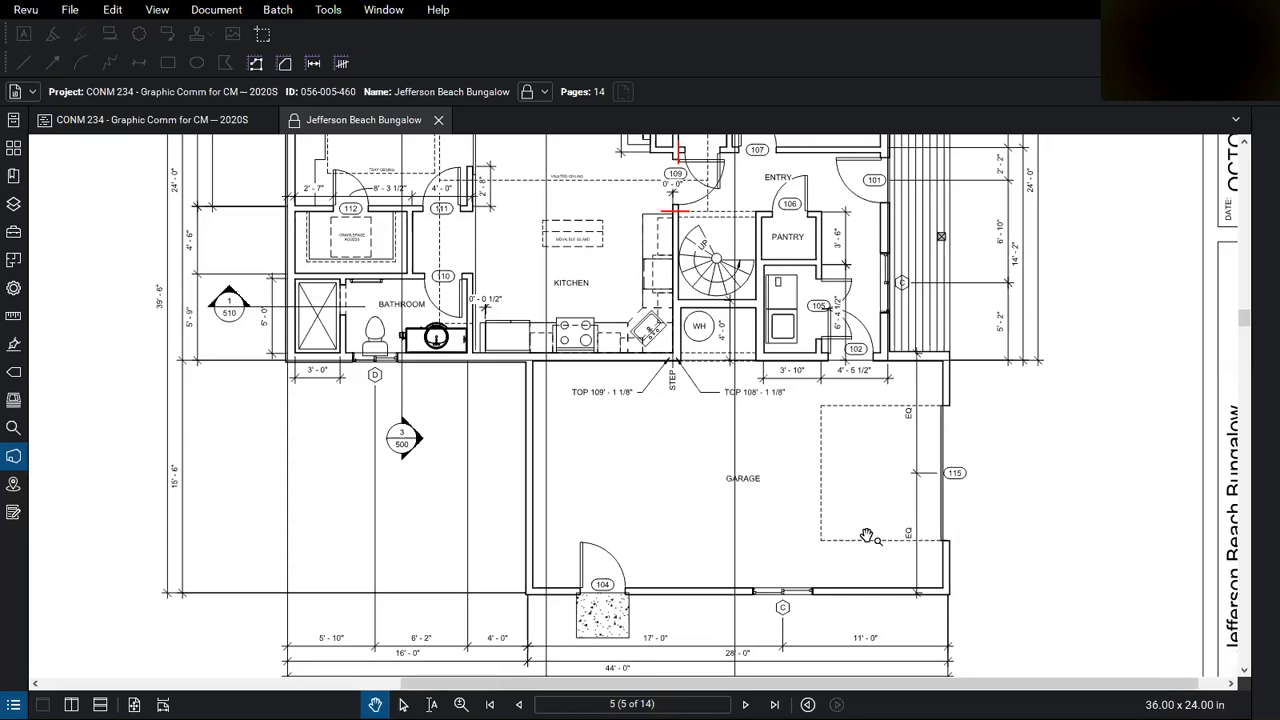
{"action": "scroll", "coordinate": [866, 535], "scroll_direction": "down", "scroll_amount": 1}
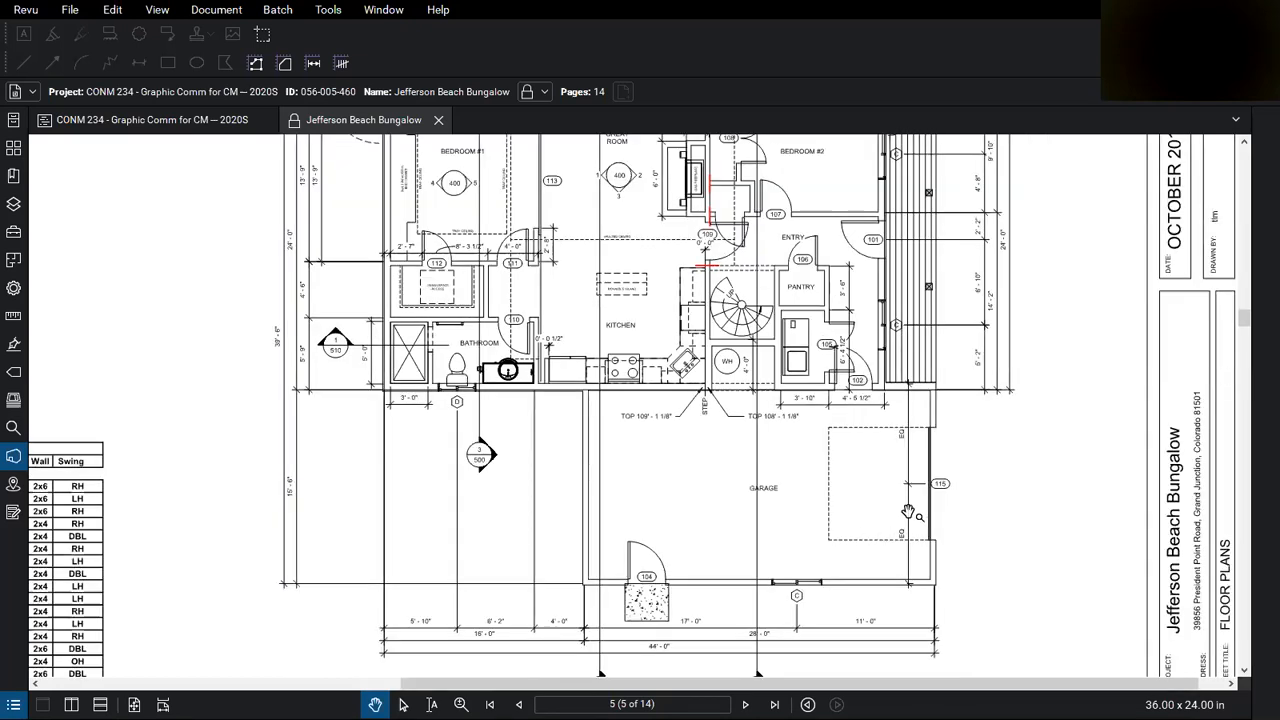
{"action": "scroll", "coordinate": [1000, 478], "scroll_direction": "down", "scroll_amount": 2}
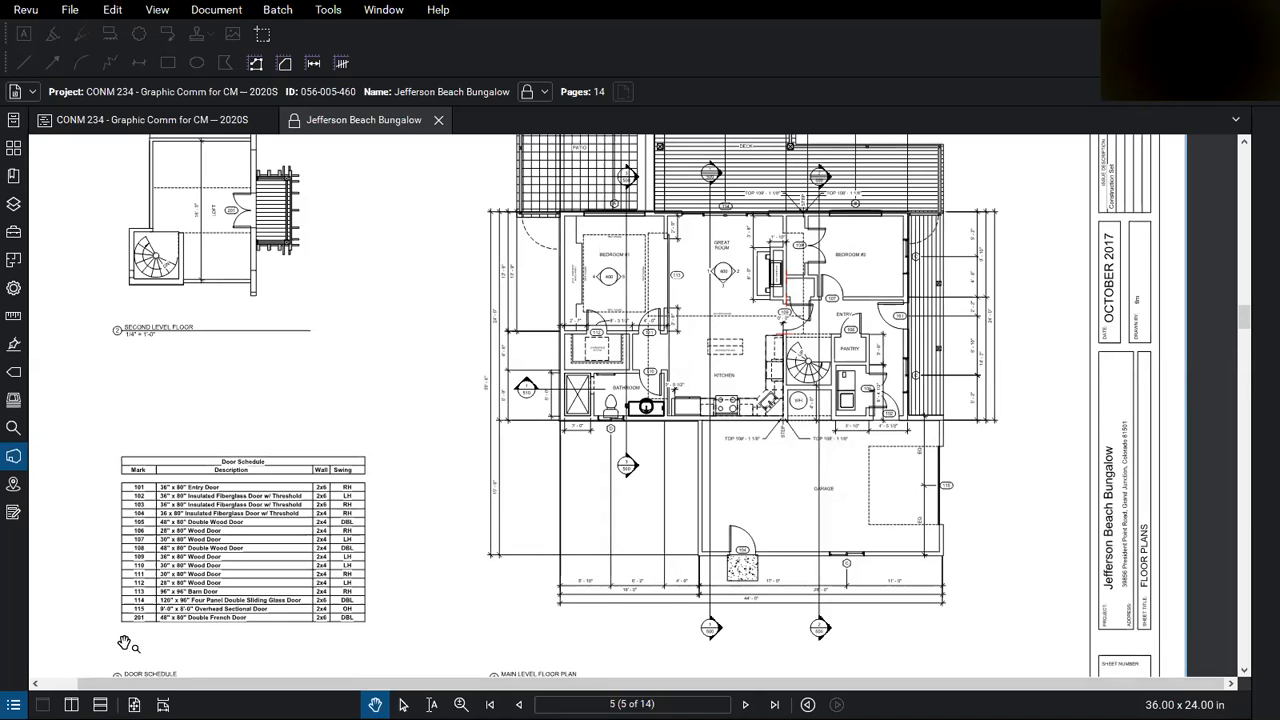
{"action": "scroll", "coordinate": [124, 643], "scroll_direction": "up", "scroll_amount": 3}
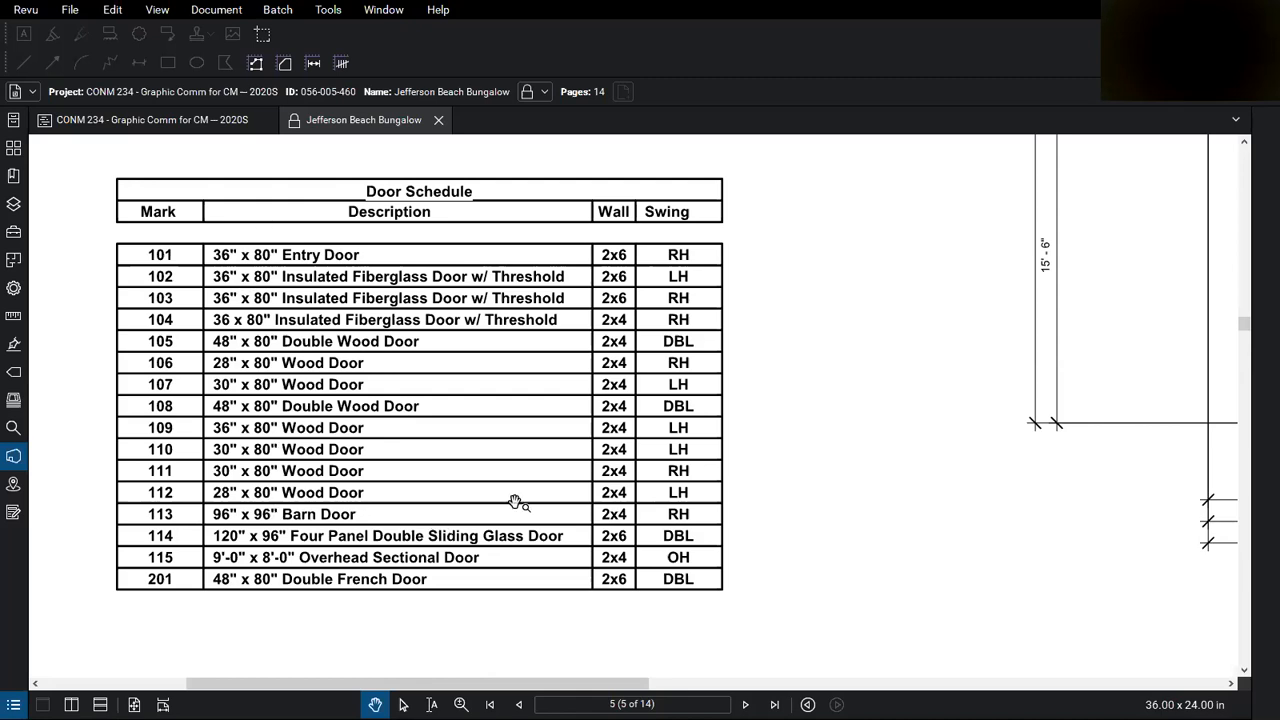
{"action": "scroll", "coordinate": [513, 503], "scroll_direction": "down", "scroll_amount": 5}
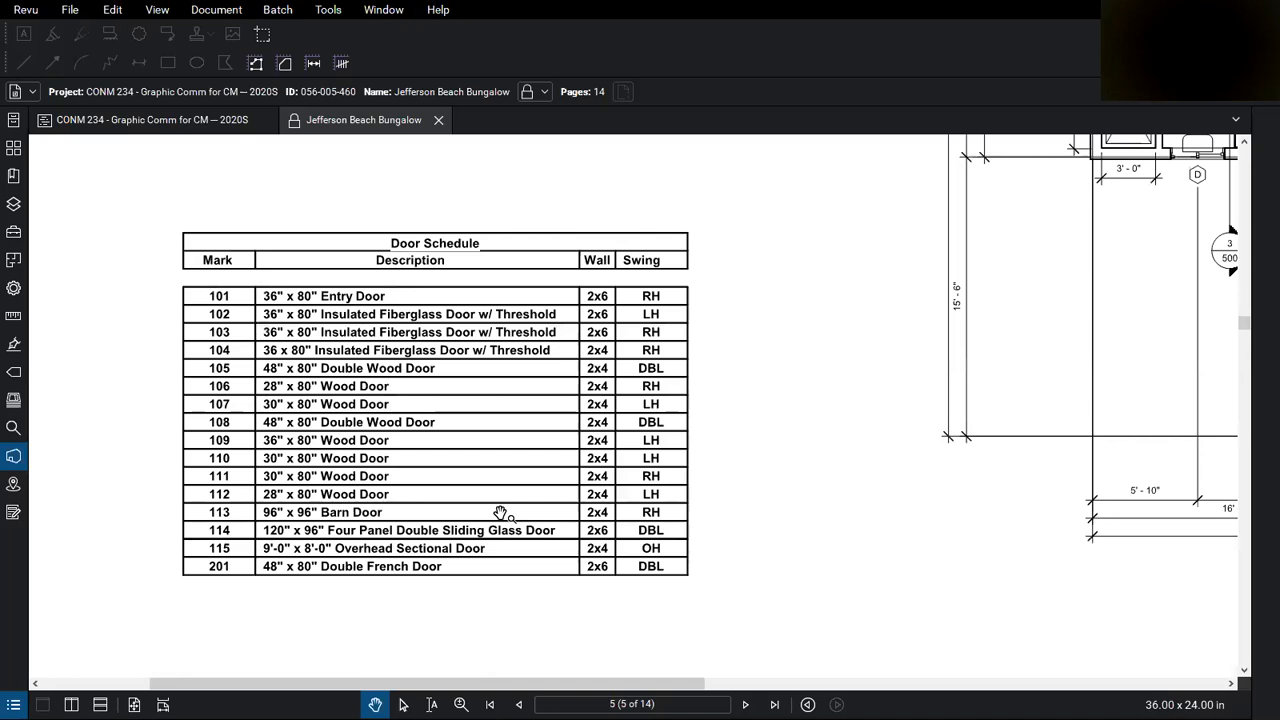
{"action": "scroll", "coordinate": [840, 280], "scroll_direction": "up", "scroll_amount": 5}
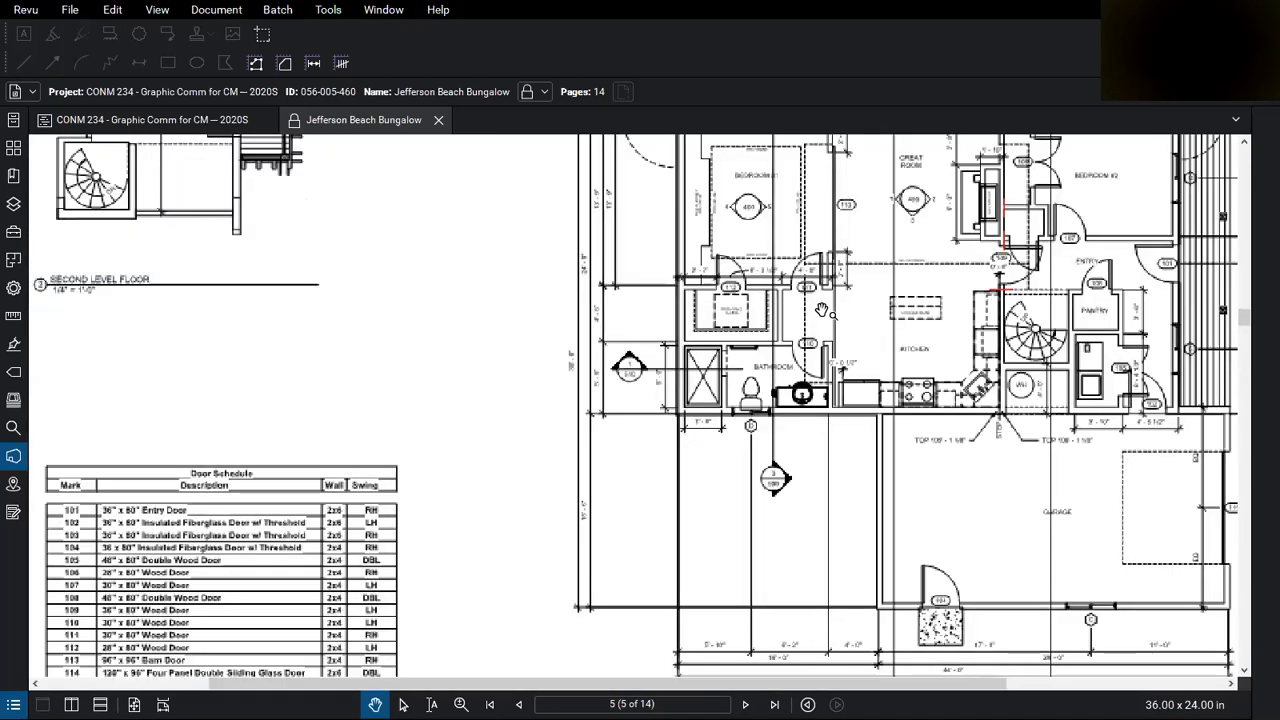
Step: Examine door marks 110, 111 and 112 around the bathroom and Bedroom #1 on the plan and compare them with the door schedule
{"action": "scroll", "coordinate": [900, 258], "scroll_direction": "up", "scroll_amount": 1}
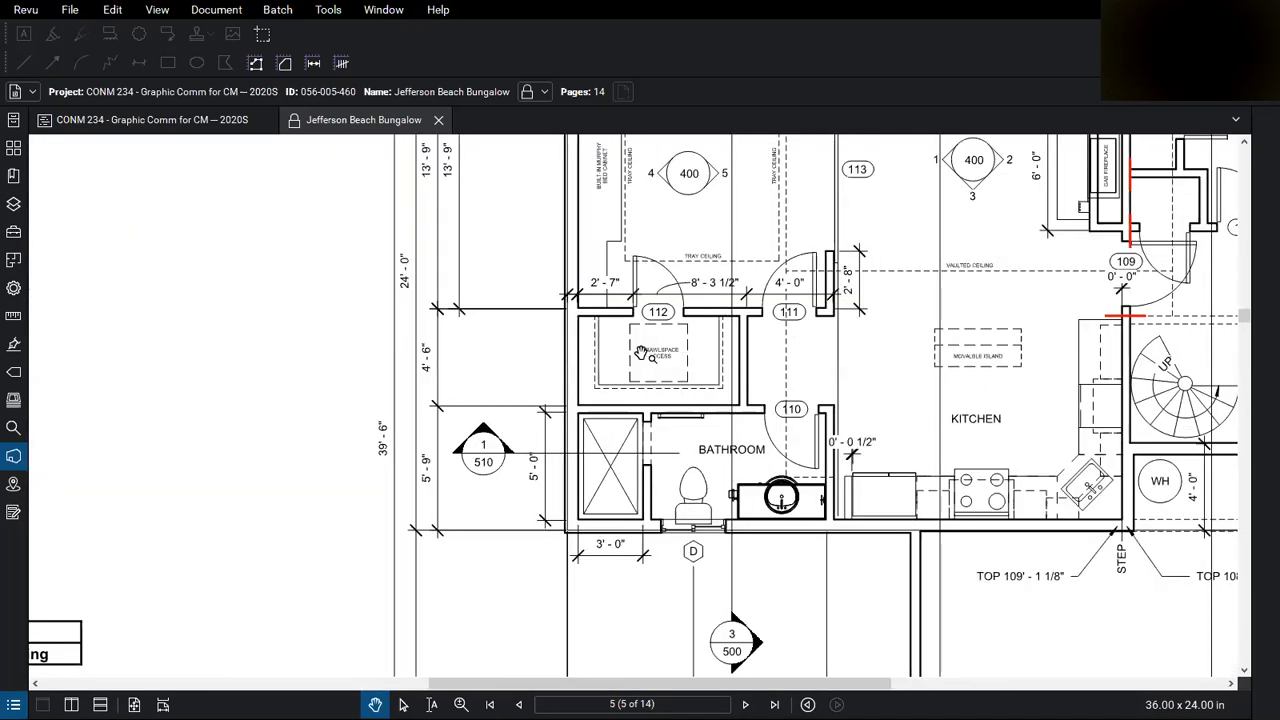
{"action": "scroll", "coordinate": [700, 344], "scroll_direction": "up", "scroll_amount": 1}
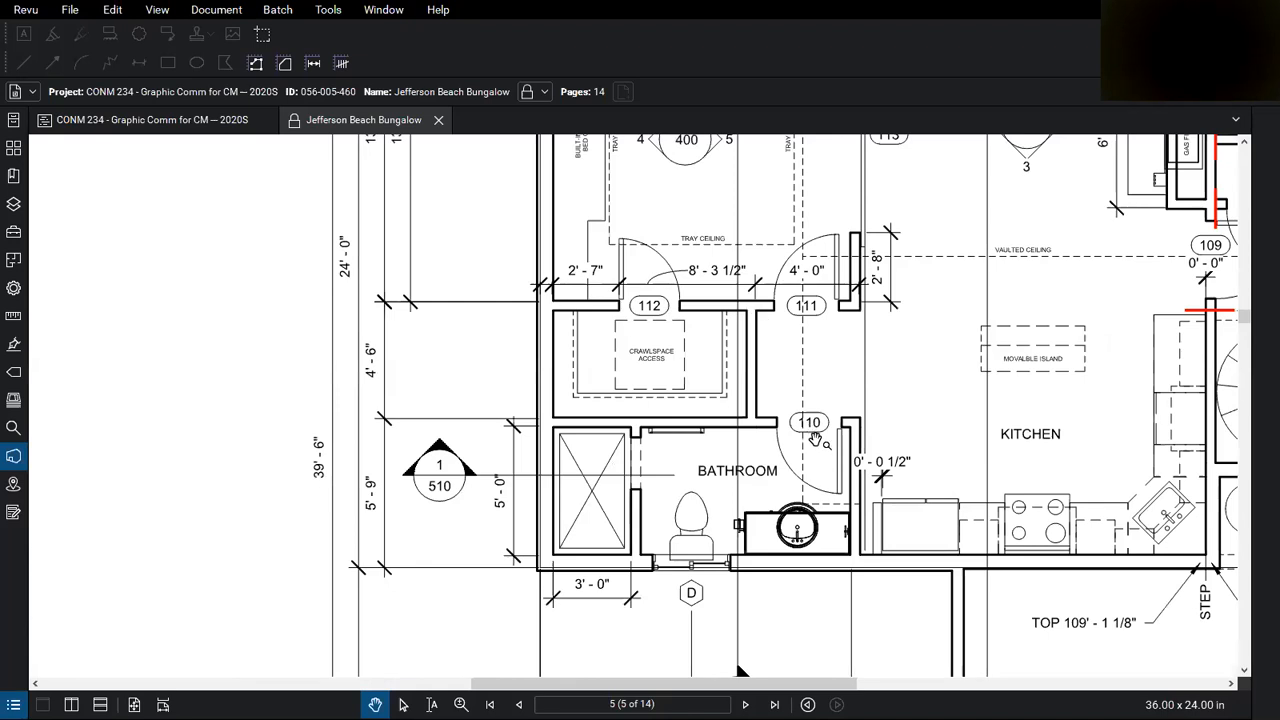
{"action": "scroll", "coordinate": [930, 290], "scroll_direction": "down", "scroll_amount": 3}
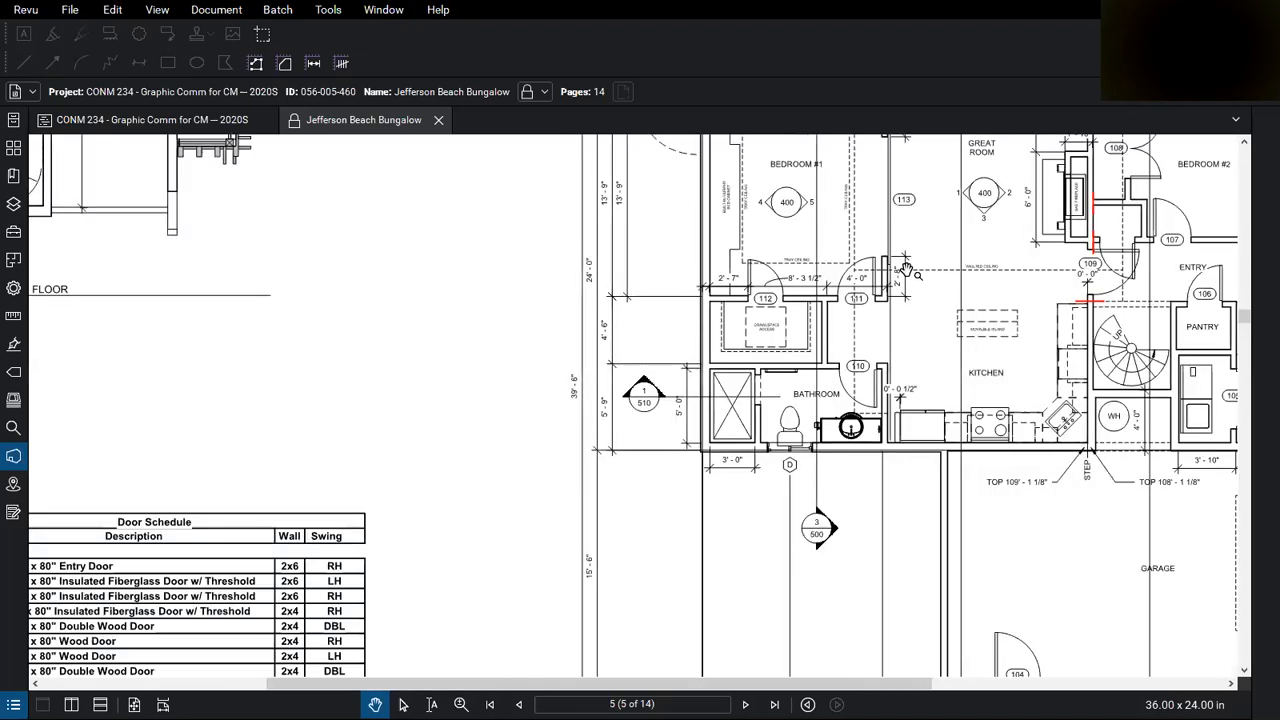
{"action": "scroll", "coordinate": [300, 594], "scroll_direction": "up", "scroll_amount": 2}
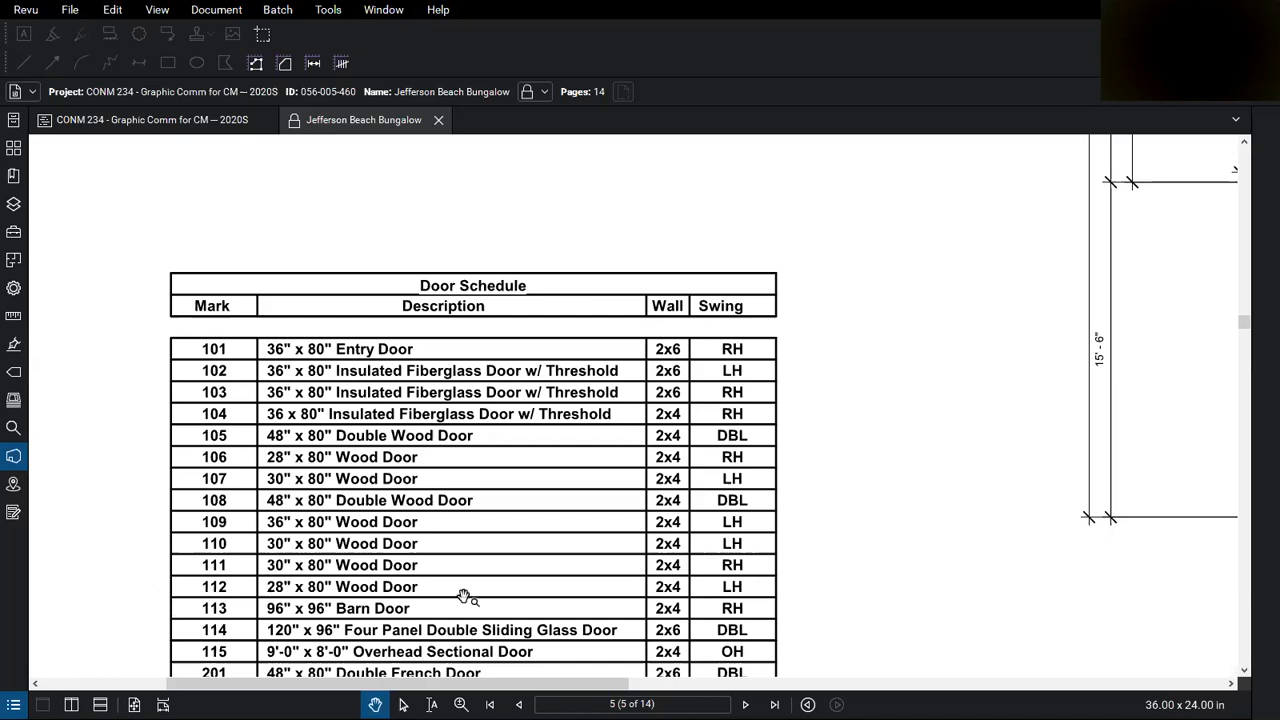
{"action": "scroll", "coordinate": [237, 592], "scroll_direction": "down", "scroll_amount": 4}
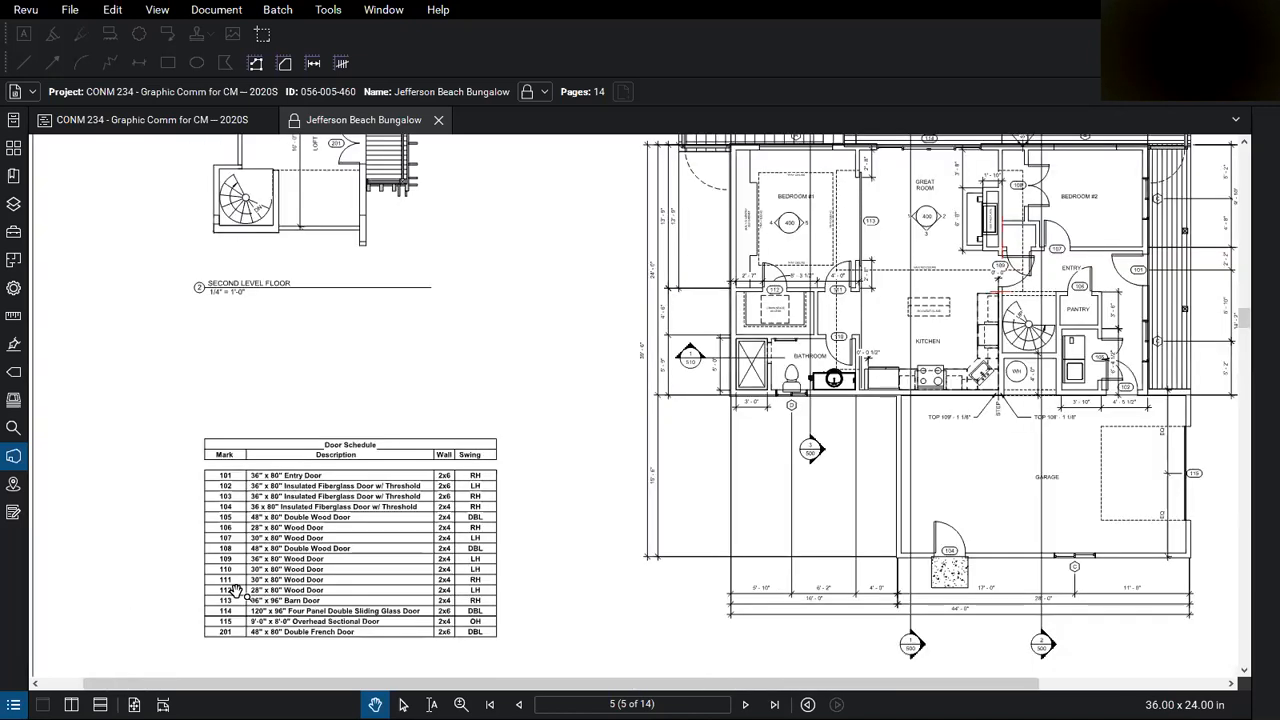
{"action": "scroll", "coordinate": [885, 268], "scroll_direction": "up", "scroll_amount": 4}
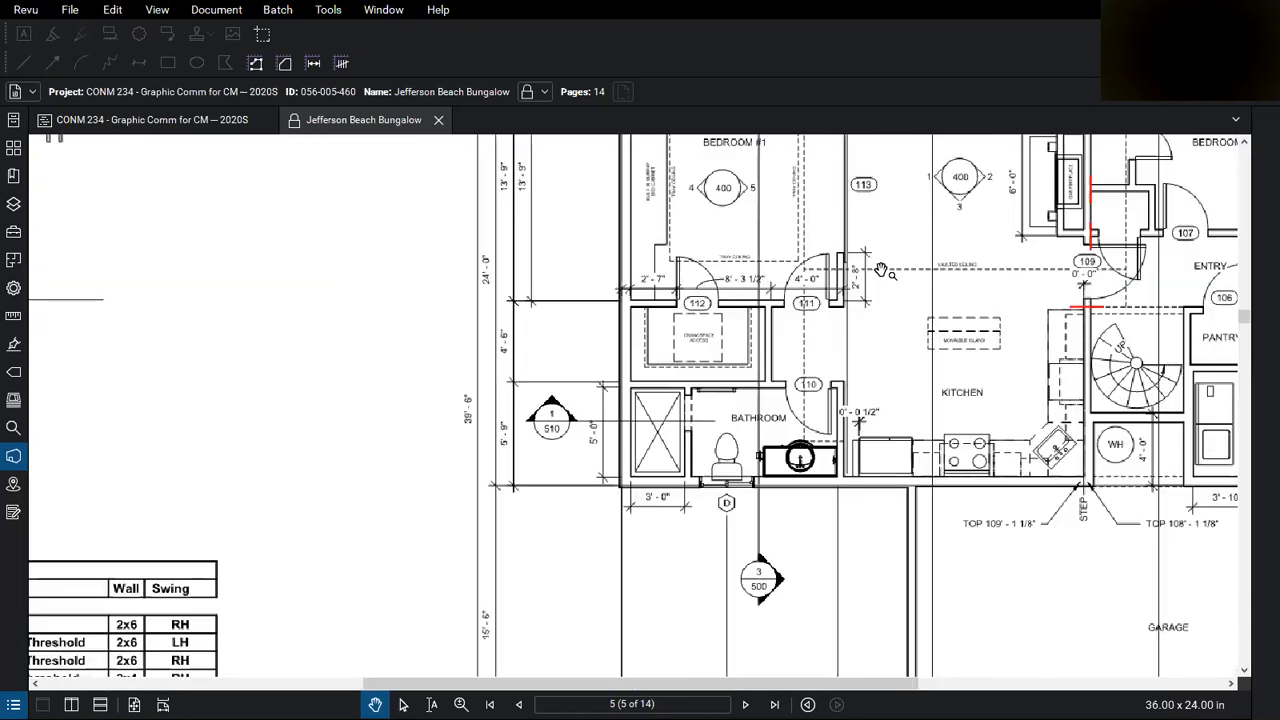
{"action": "scroll", "coordinate": [873, 303], "scroll_direction": "up", "scroll_amount": 1}
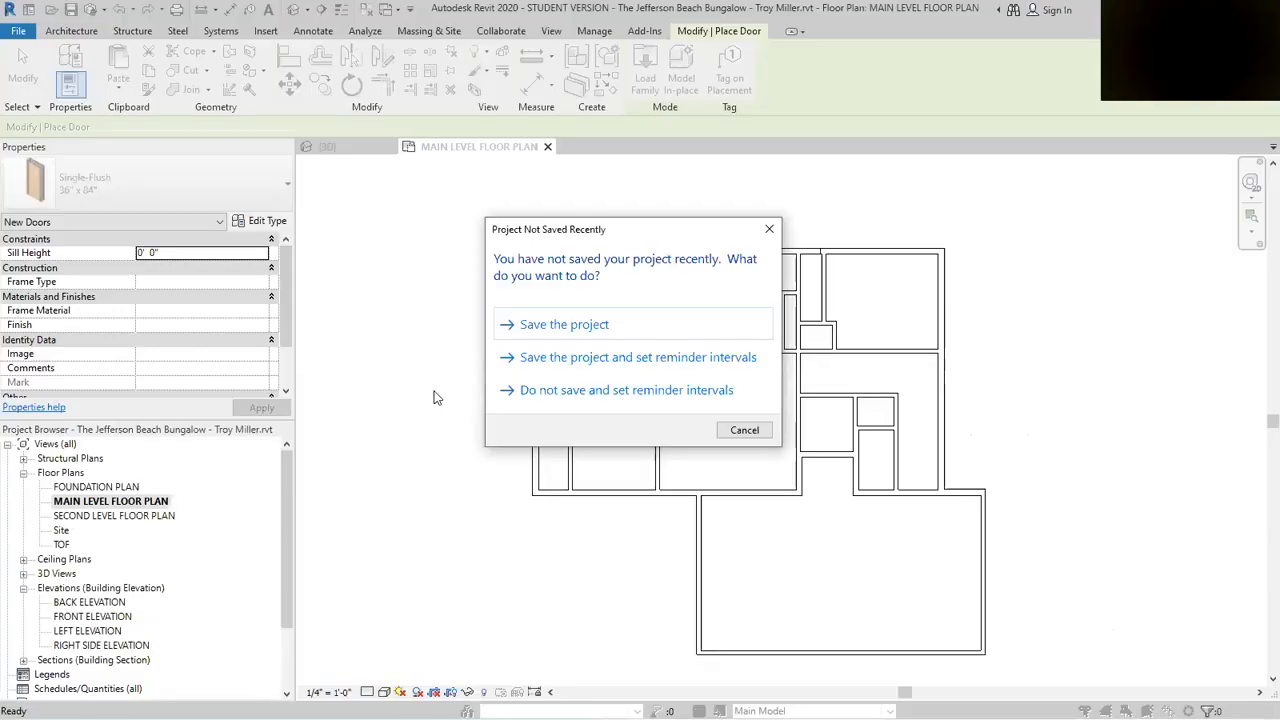
Step: Switch to Revit, save the project and choose the 30" x 80" type of Door-Interior-Single-4_Panel-Wood for placement
{"action": "left_click", "coordinate": [556, 324]}
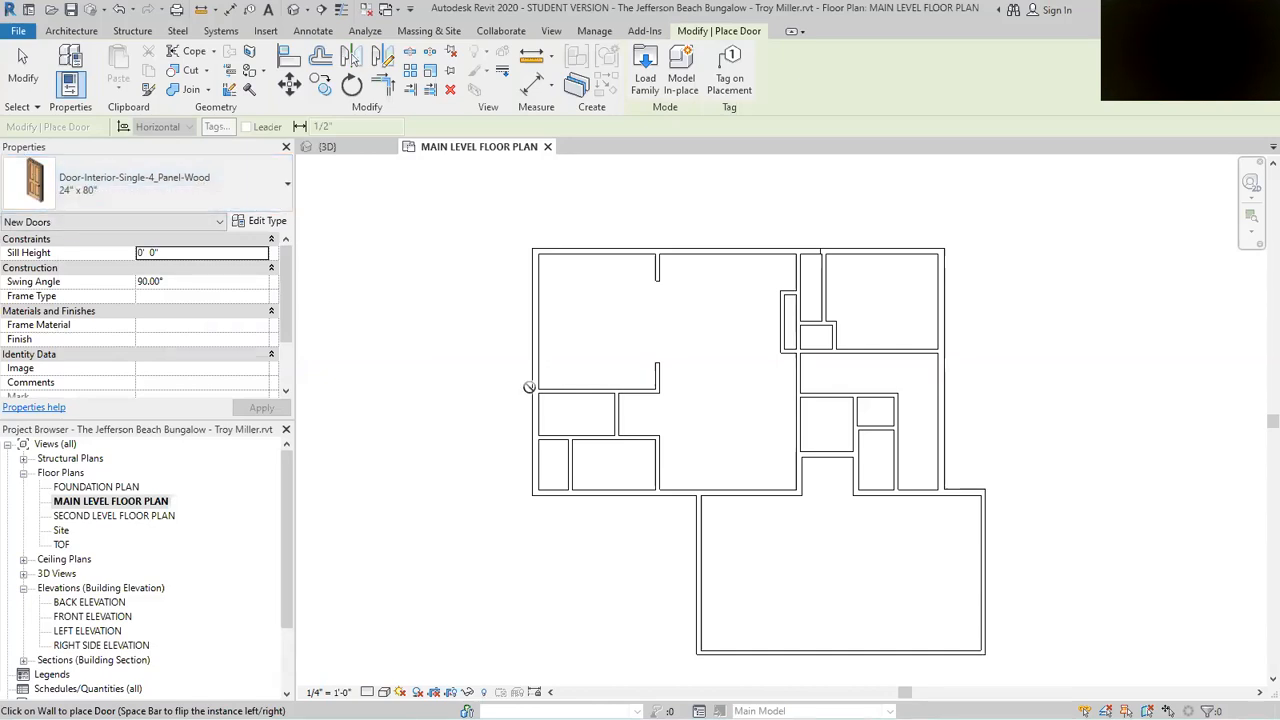
{"action": "left_click", "coordinate": [287, 190]}
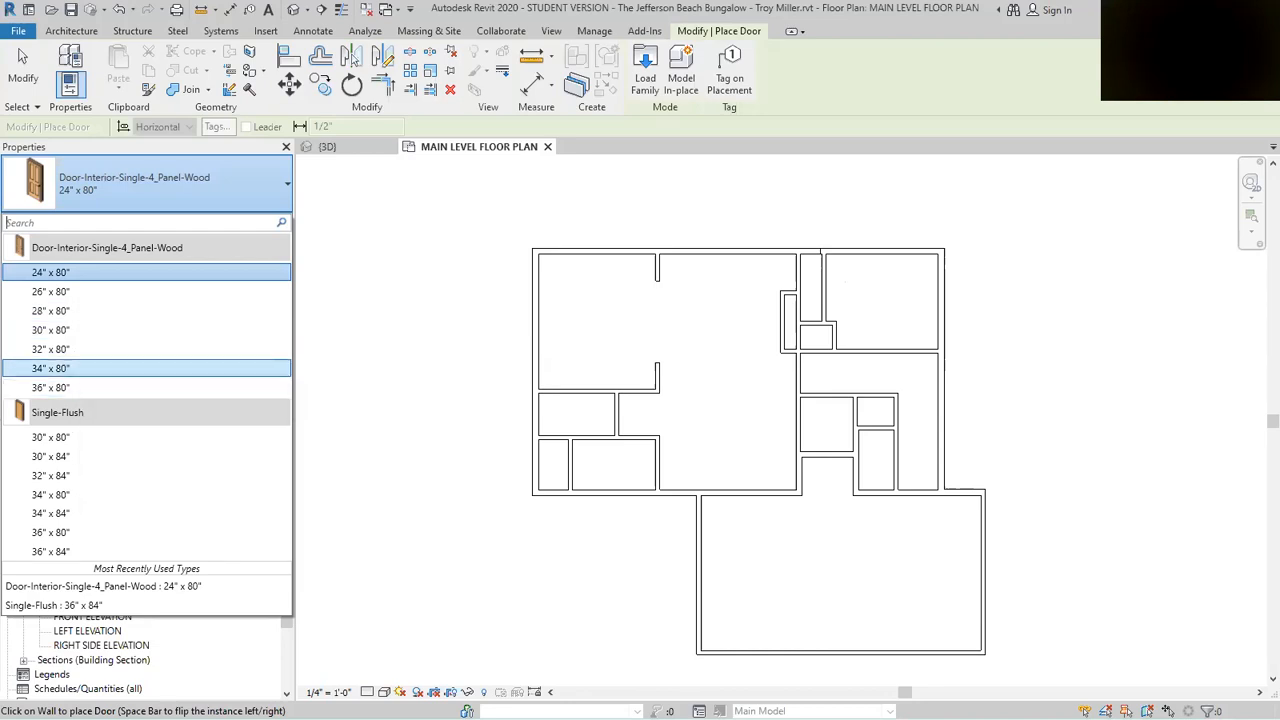
{"action": "scroll", "coordinate": [651, 451], "scroll_direction": "up", "scroll_amount": 2}
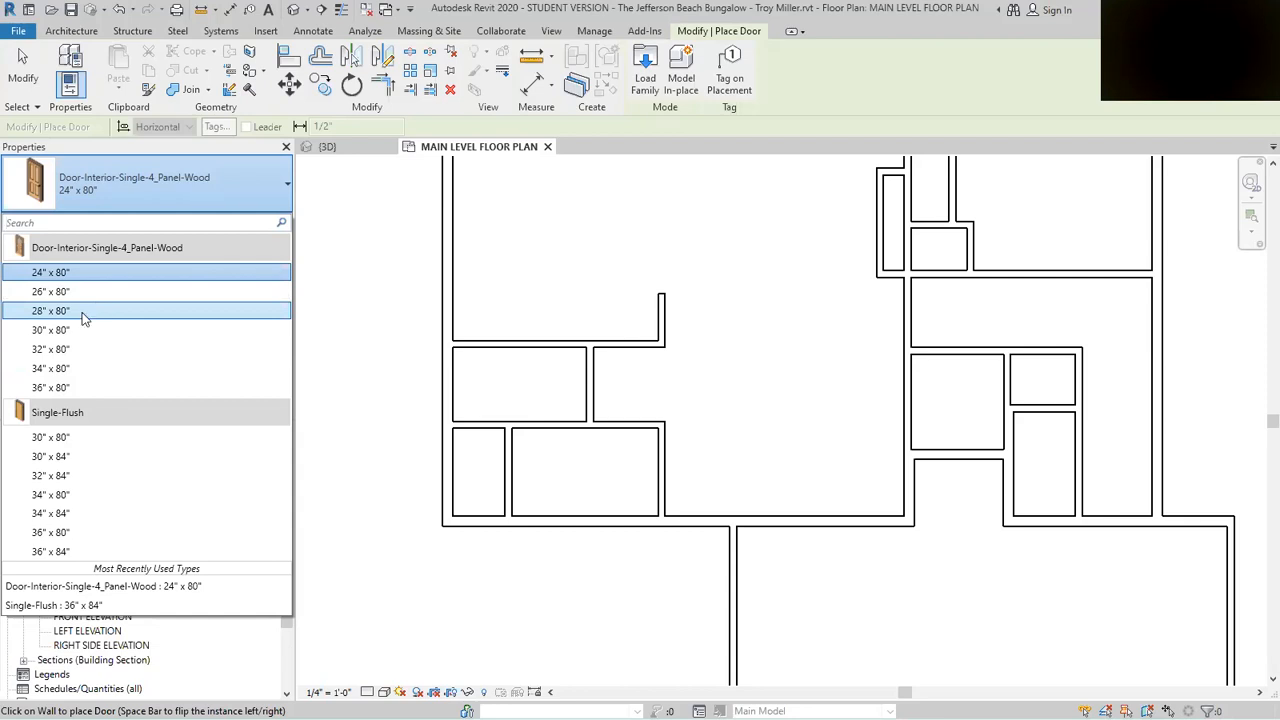
{"action": "mouse_move", "coordinate": [48, 332]}
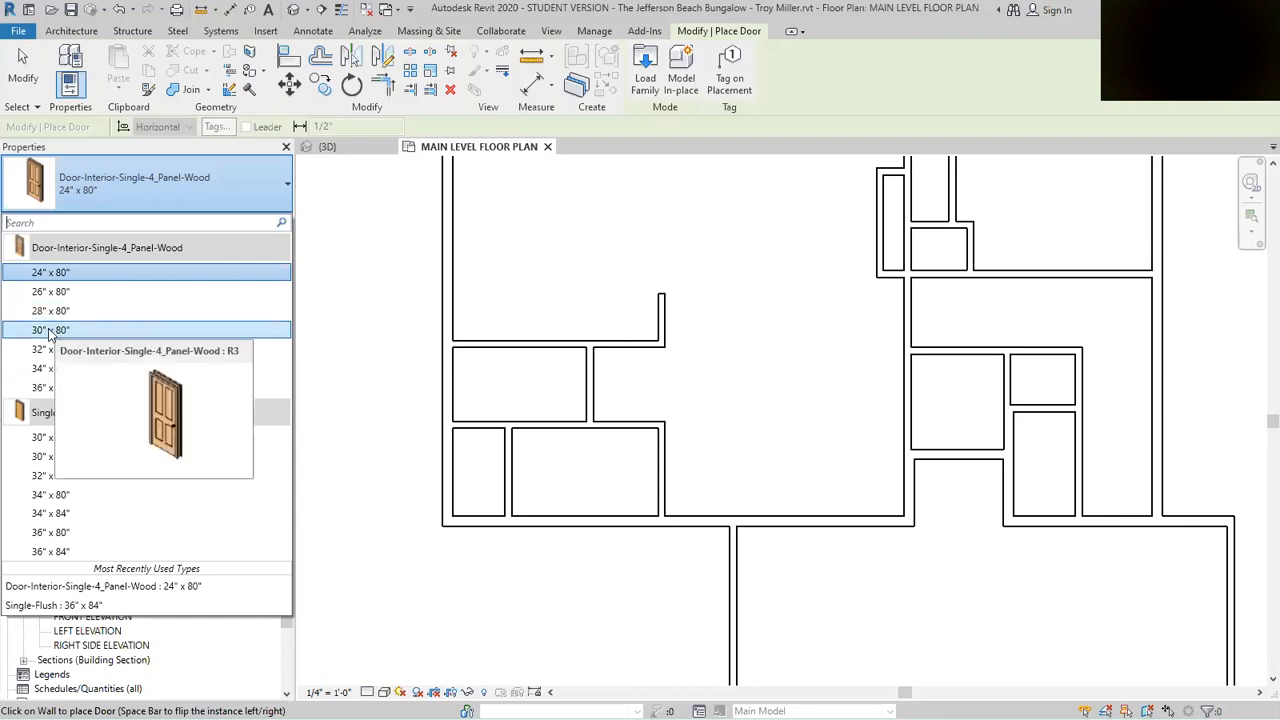
{"action": "left_click", "coordinate": [48, 331]}
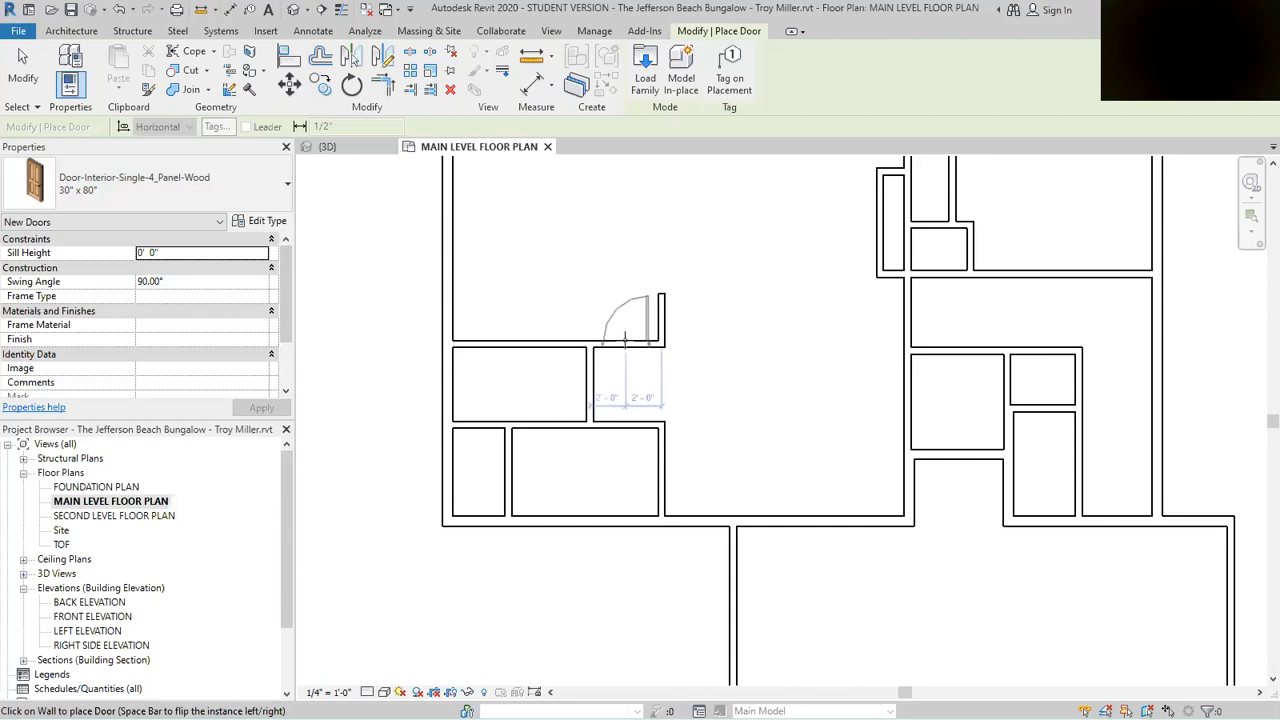
Step: Place 30" x 80" doors at both ends of the small hallway, swinging into Bedroom #1 and the bathroom, both hinged on the kitchen side
{"action": "scroll", "coordinate": [625, 340], "scroll_direction": "up", "scroll_amount": 1}
{"action": "scroll", "coordinate": [625, 340], "scroll_direction": "up", "scroll_amount": 1}
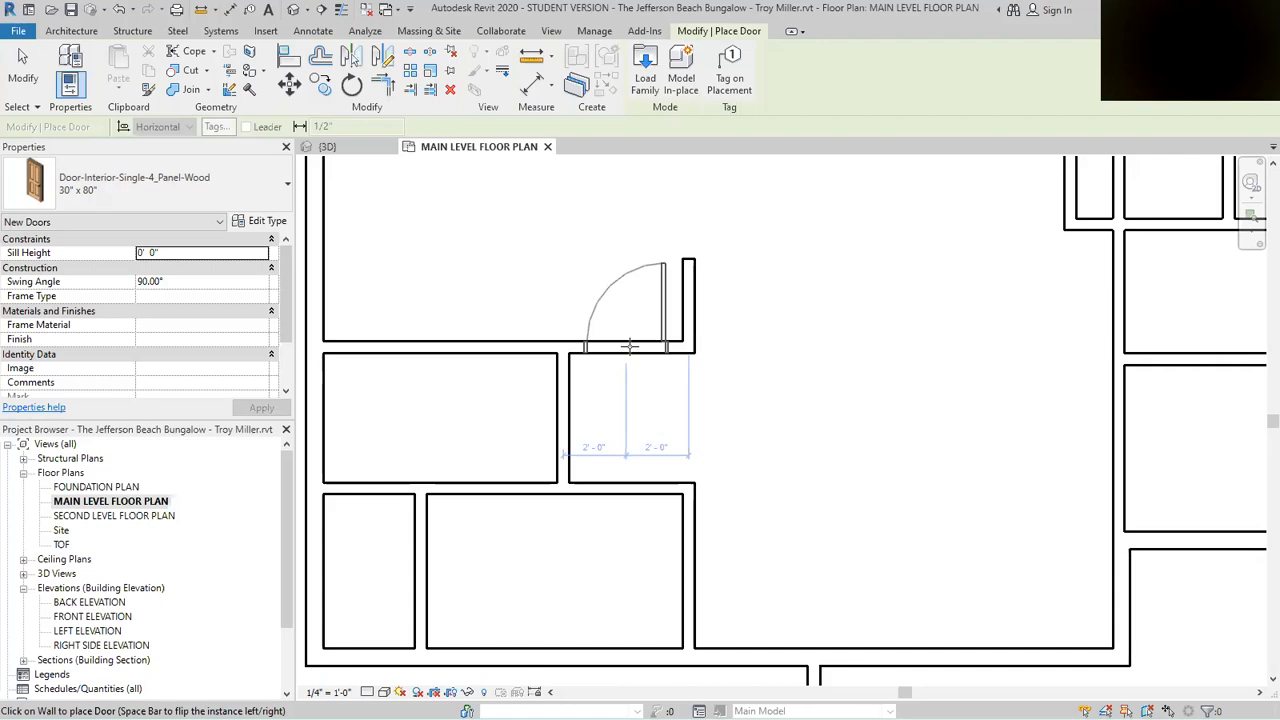
{"action": "key", "text": "space"}
{"action": "key", "text": "space"}
{"action": "key", "text": "space"}
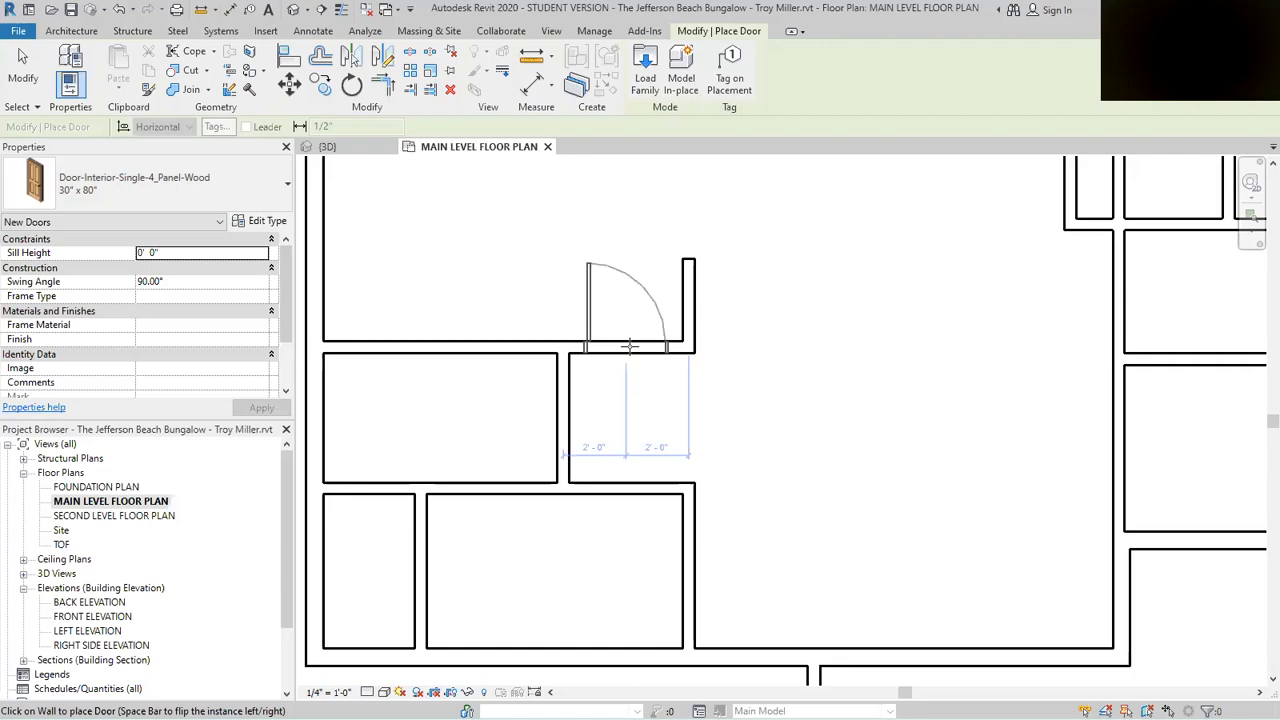
{"action": "key", "text": "space"}
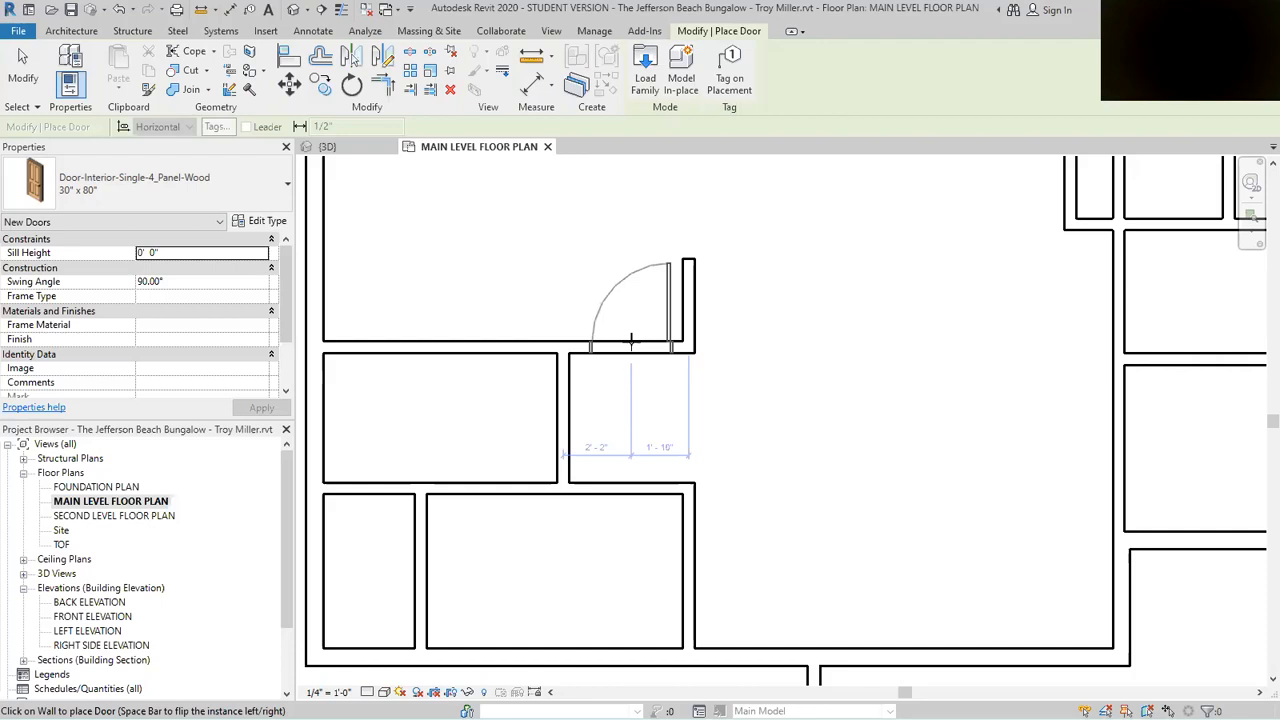
{"action": "left_click", "coordinate": [629, 341]}
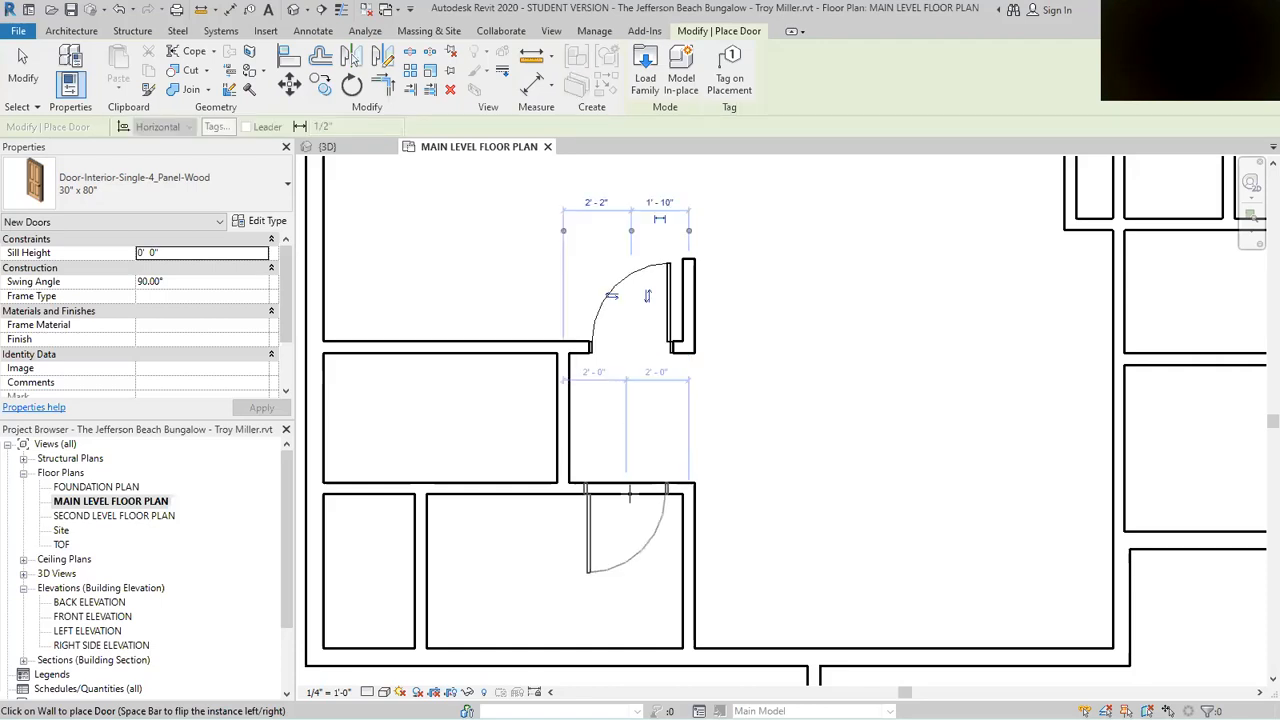
{"action": "key", "text": "space"}
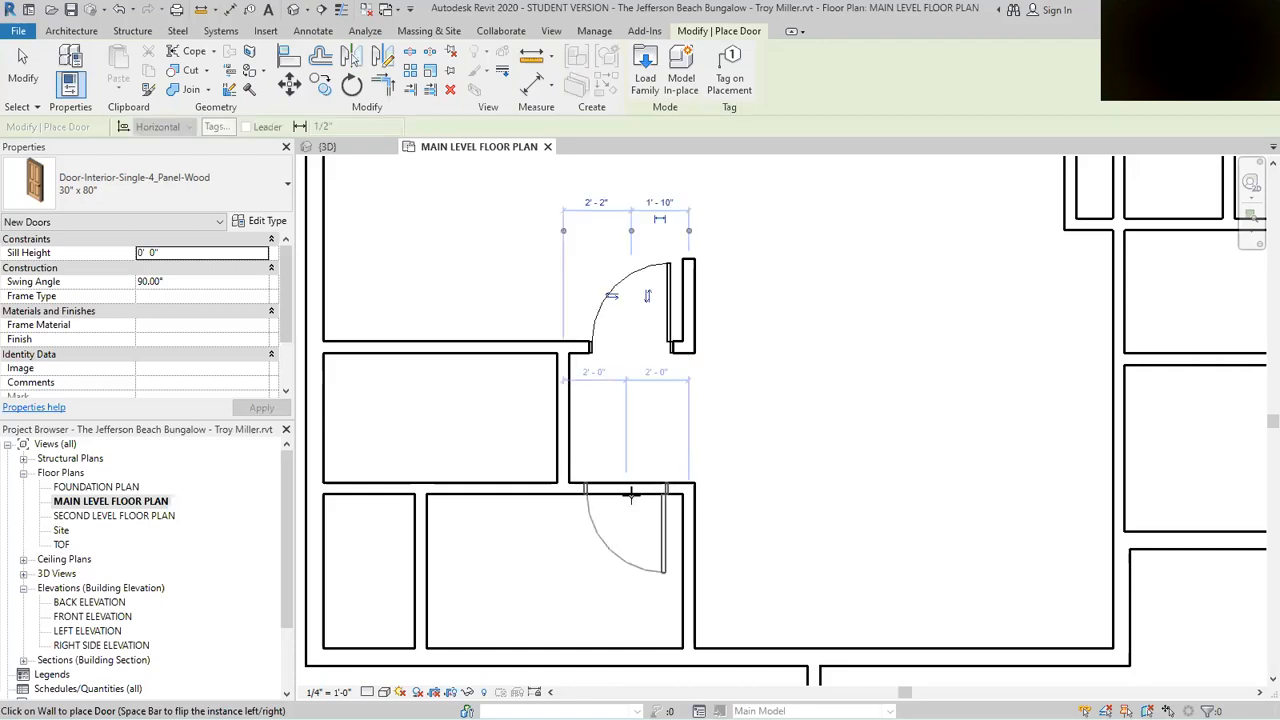
{"action": "left_click", "coordinate": [630, 493]}
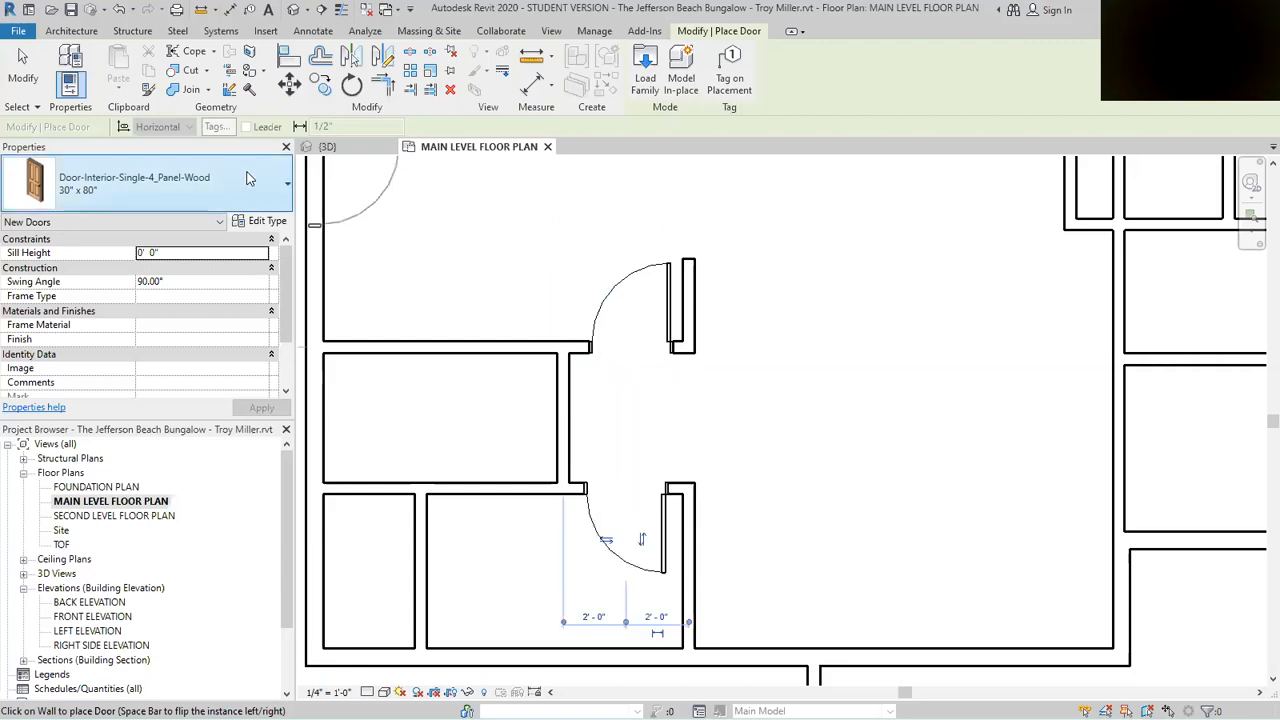
Step: Place a 24" x 80" 4-panel door in the closet wall, swinging into Bedroom #1, about 2'-11" from the exterior wall
{"action": "left_click", "coordinate": [249, 188]}
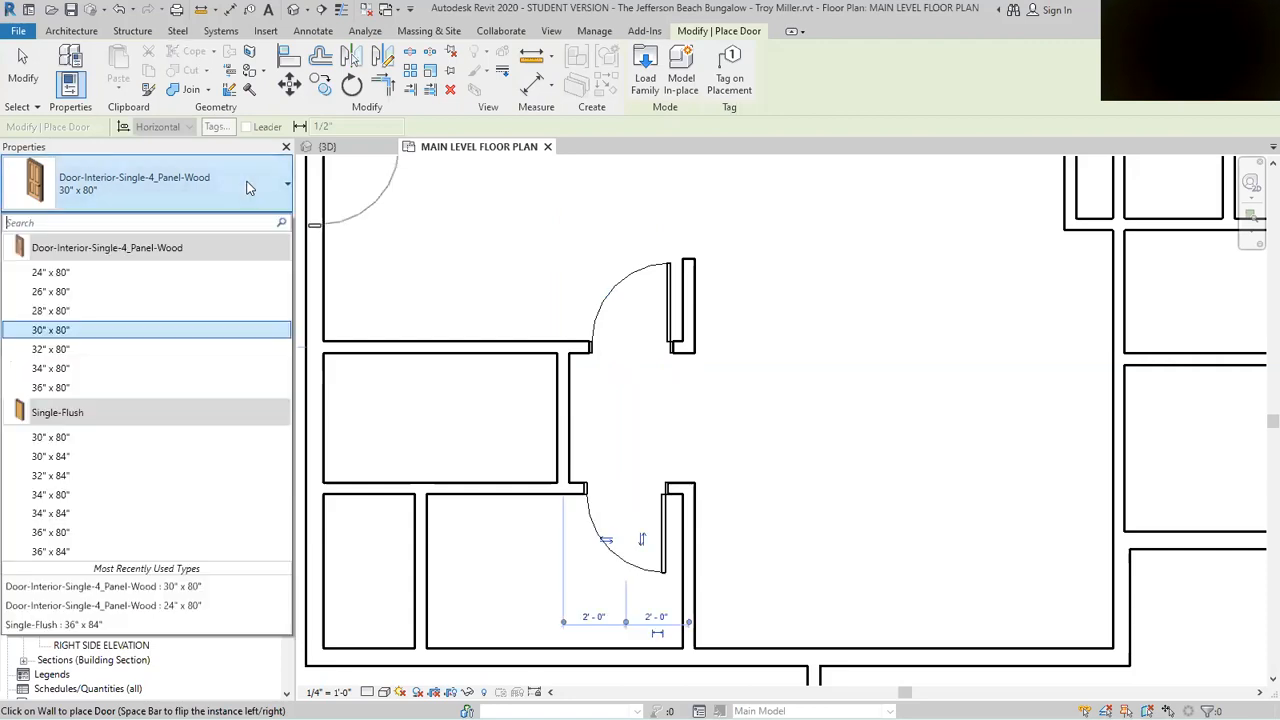
{"action": "left_click", "coordinate": [50, 274]}
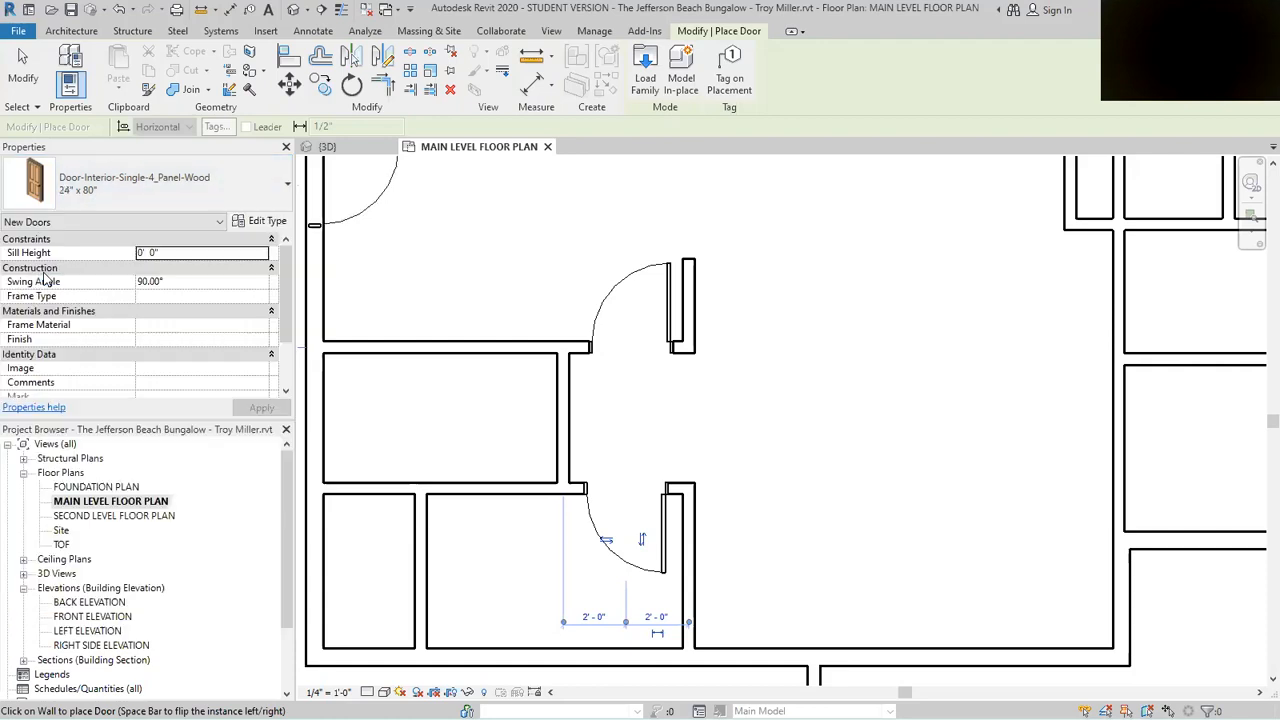
{"action": "left_click", "coordinate": [407, 338]}
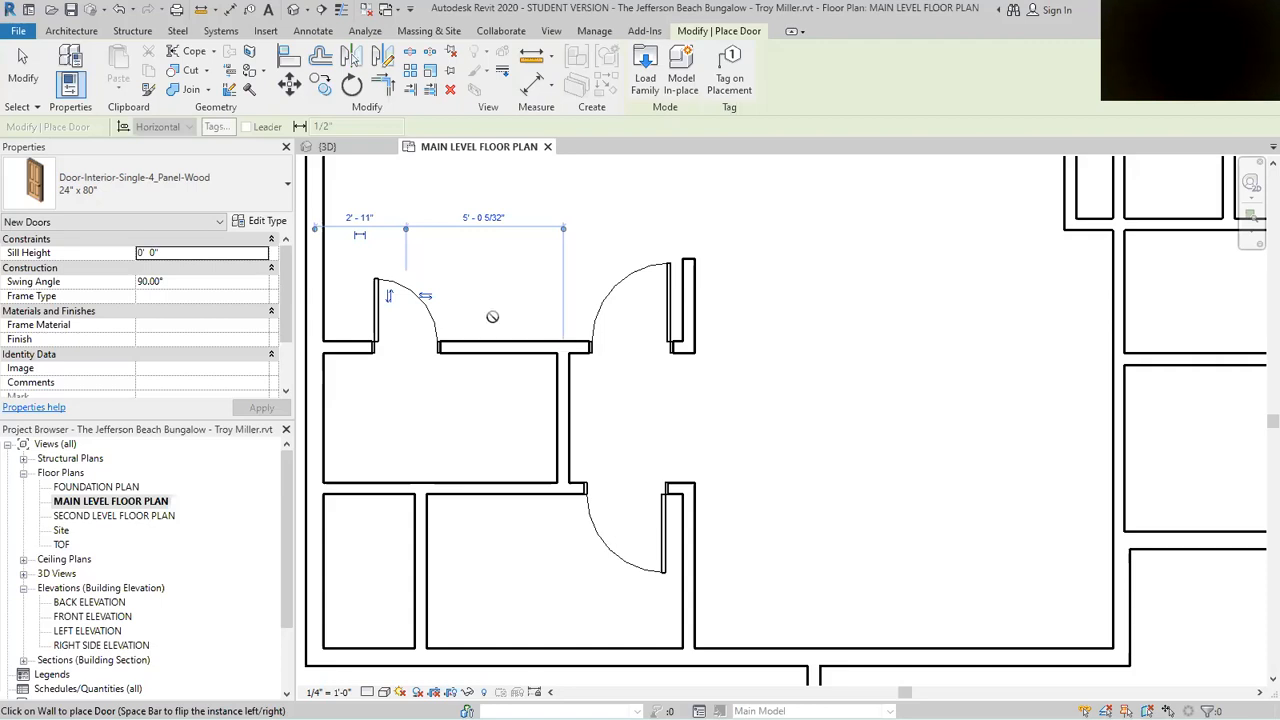
{"action": "key", "text": "Escape"}
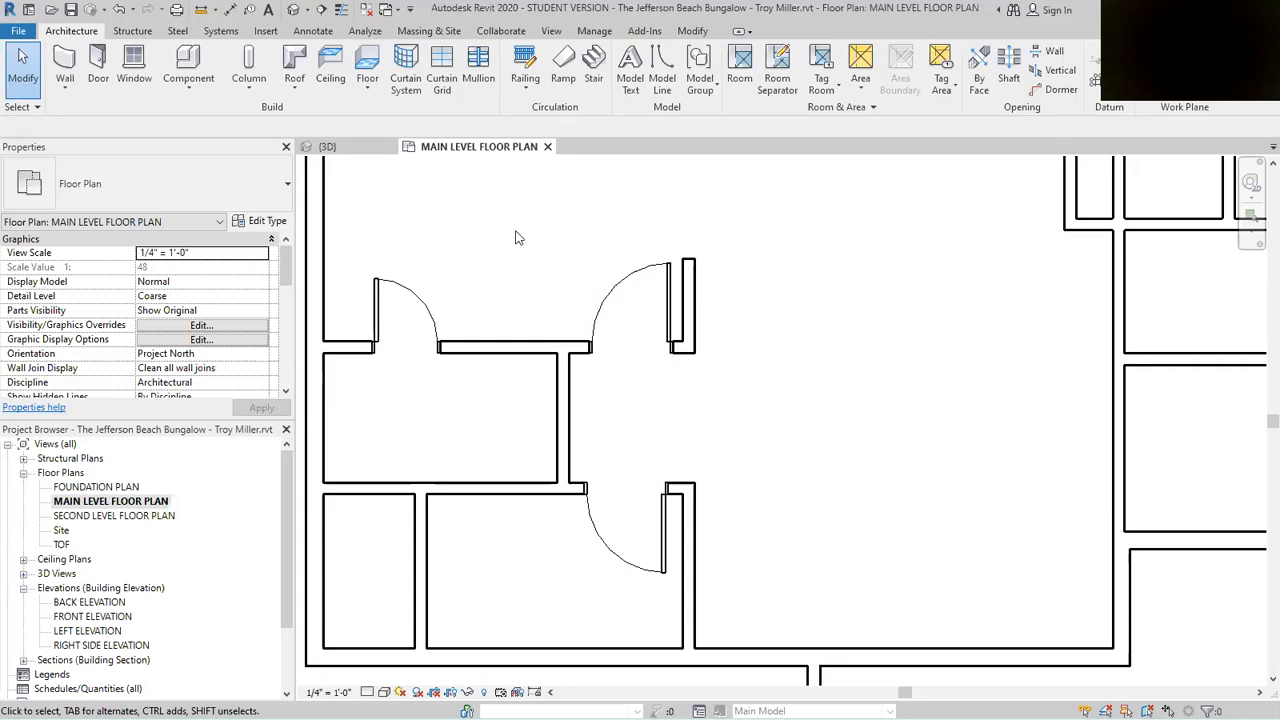
Step: Change the closet door's type to 28" x 80"
{"action": "left_click", "coordinate": [420, 304]}
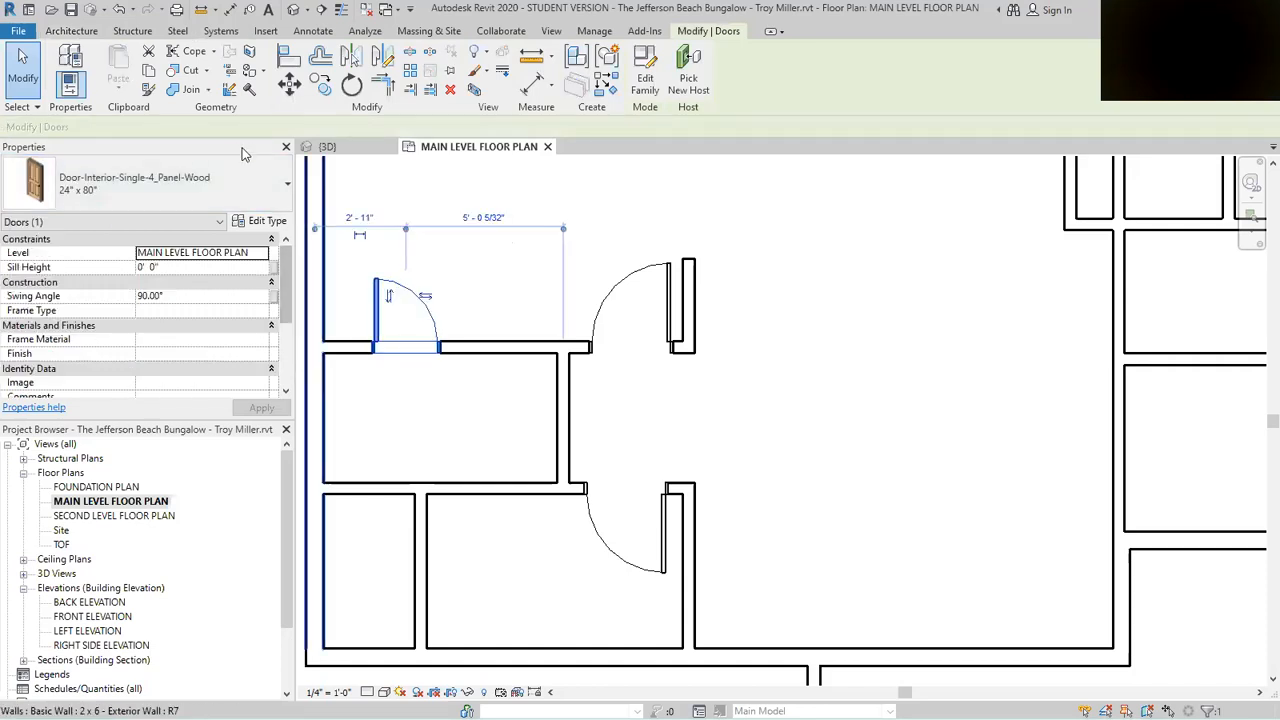
{"action": "left_click", "coordinate": [283, 189]}
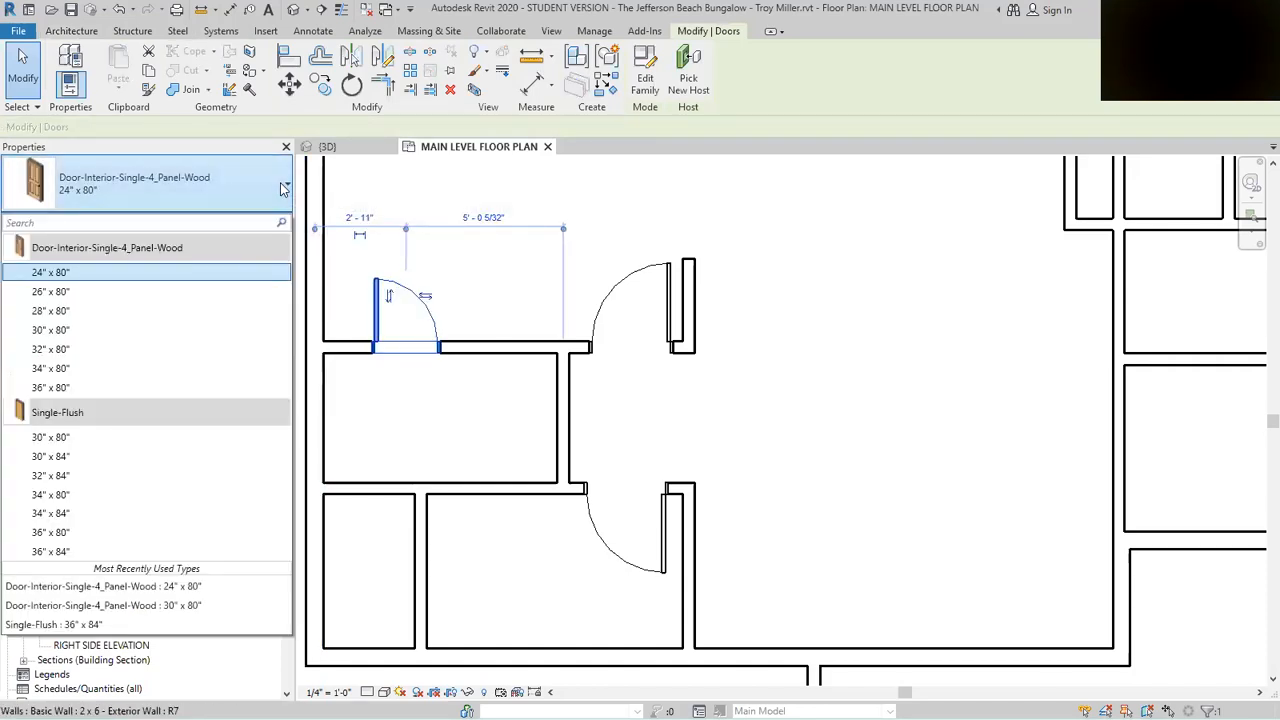
{"action": "left_click", "coordinate": [42, 311]}
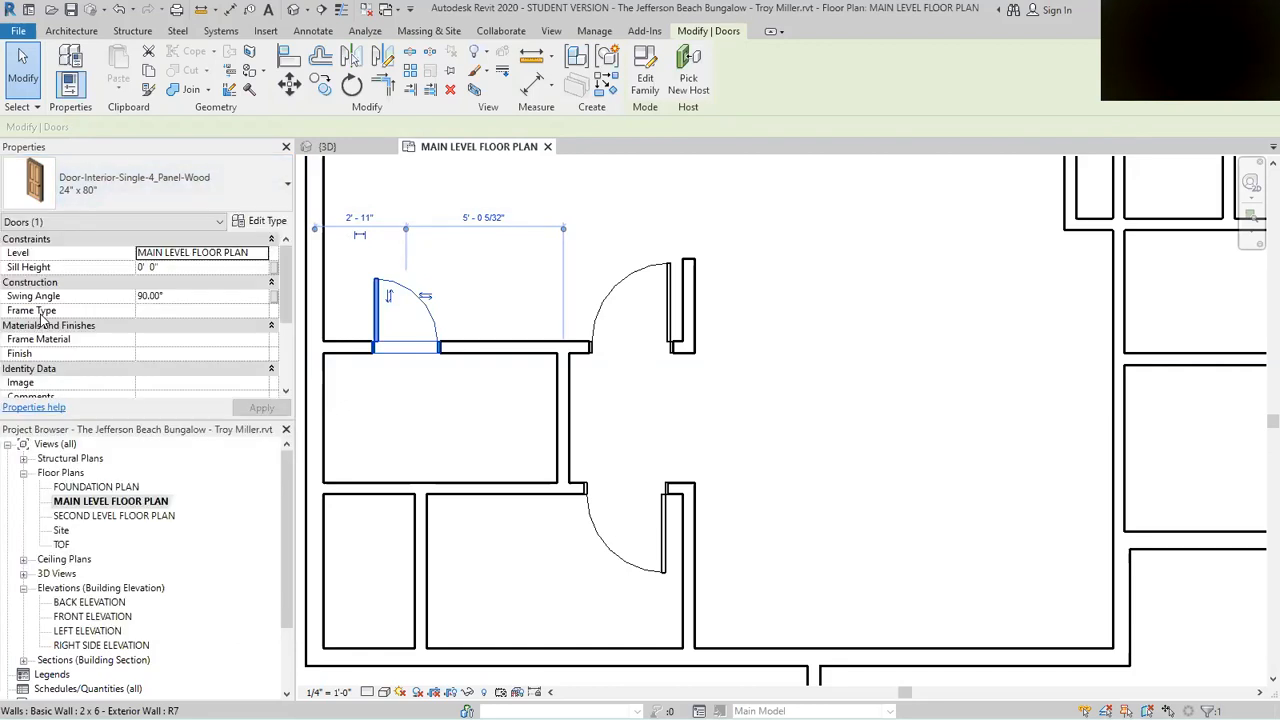
{"action": "left_click", "coordinate": [477, 290]}
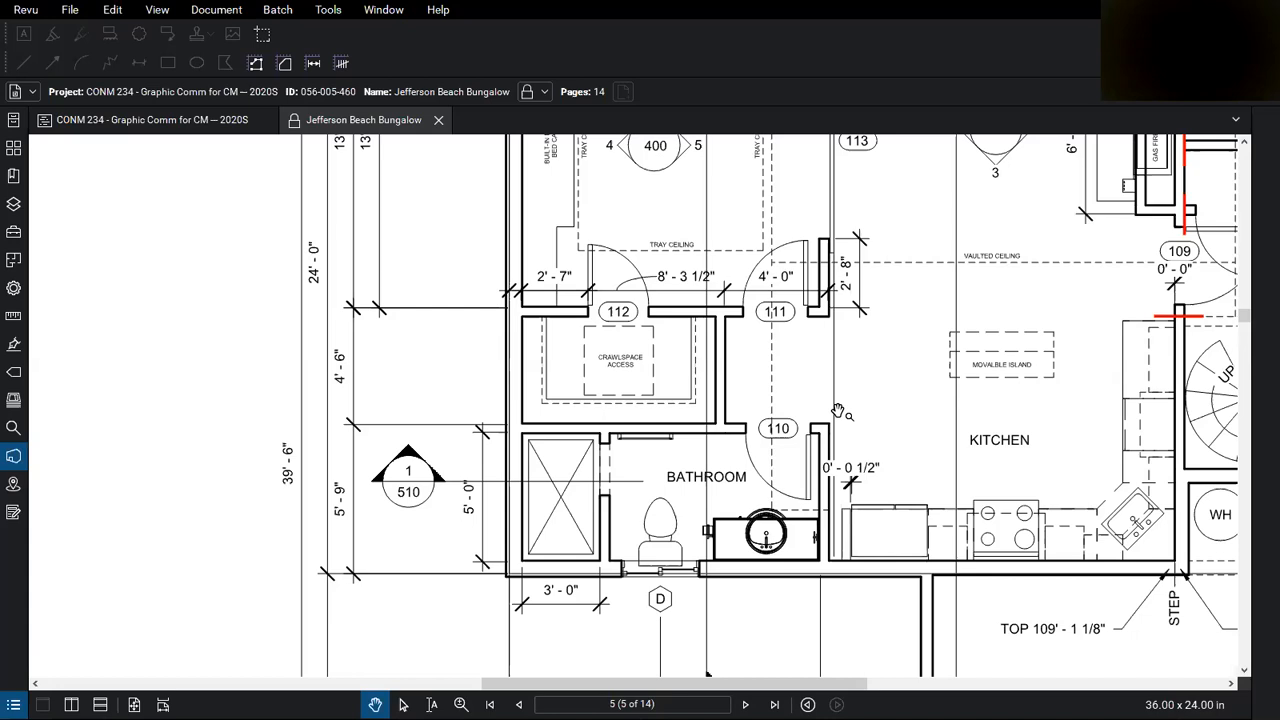
Step: Check door 112's position on the Revu plan and add an aligned dimension in Revit from the exterior wall's inner face to the door's hinge side
{"action": "scroll", "coordinate": [866, 308], "scroll_direction": "up", "scroll_amount": 2}
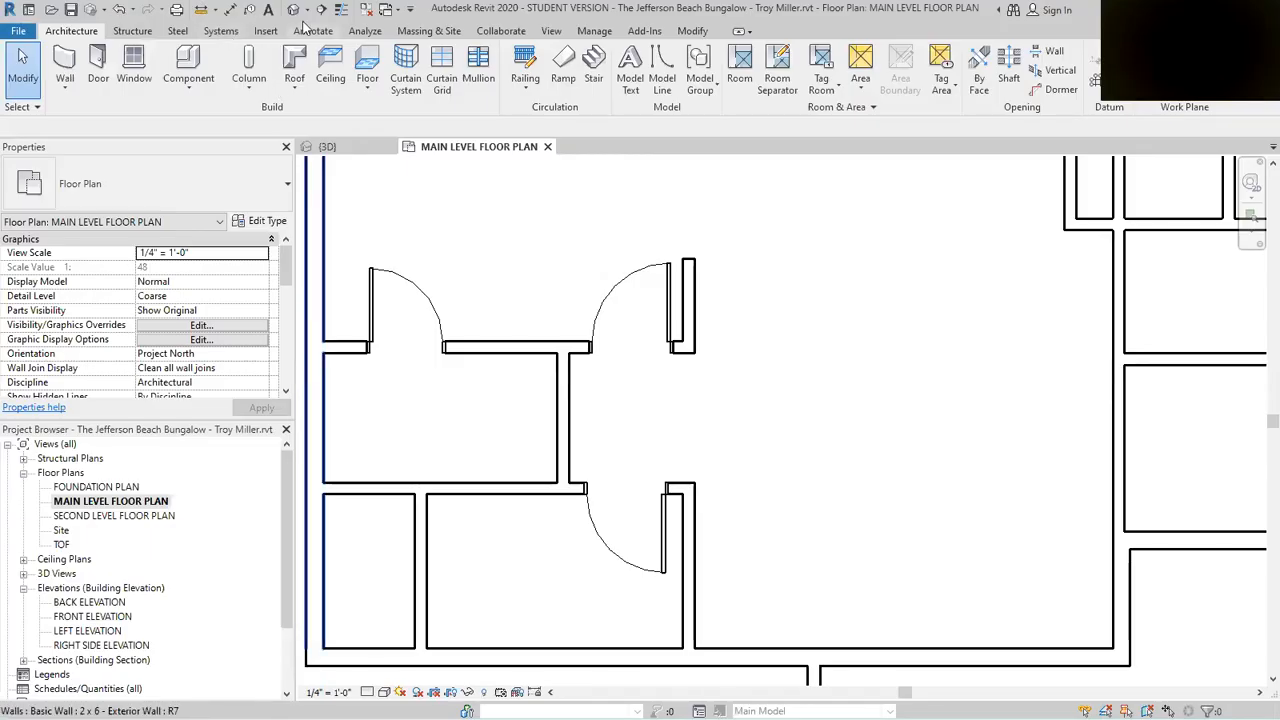
{"action": "left_click", "coordinate": [313, 31]}
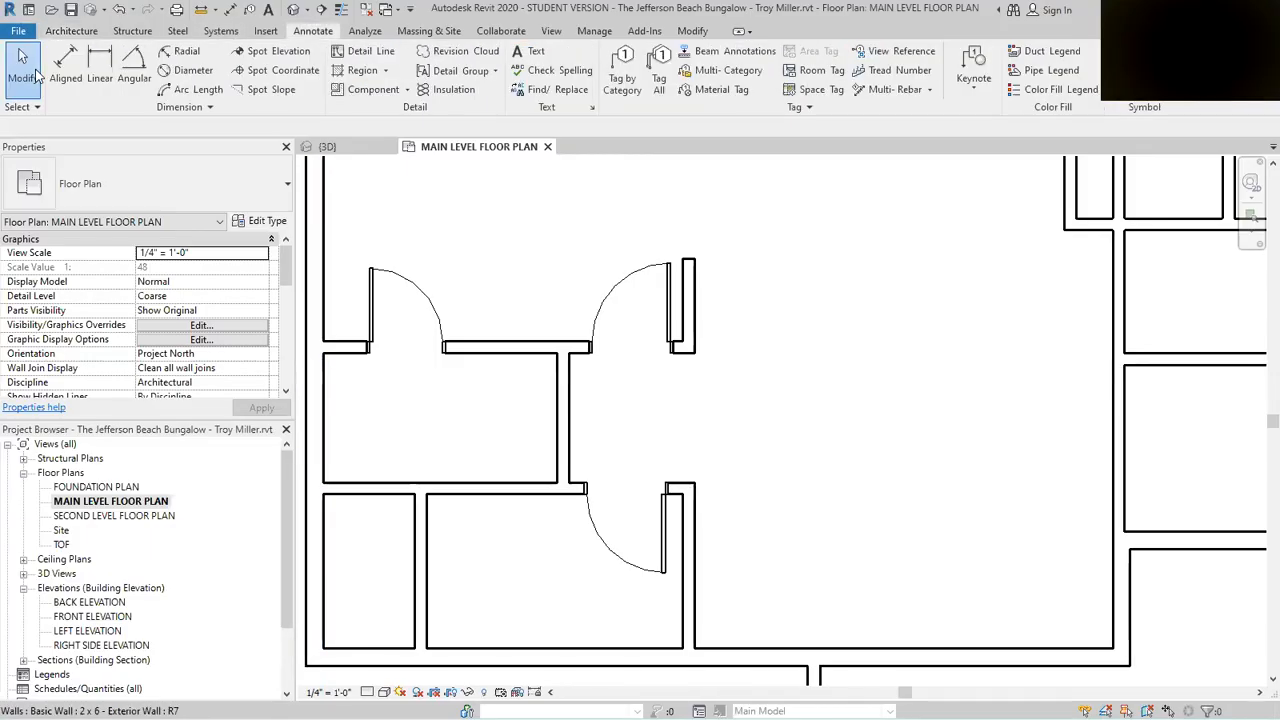
{"action": "left_click", "coordinate": [64, 66]}
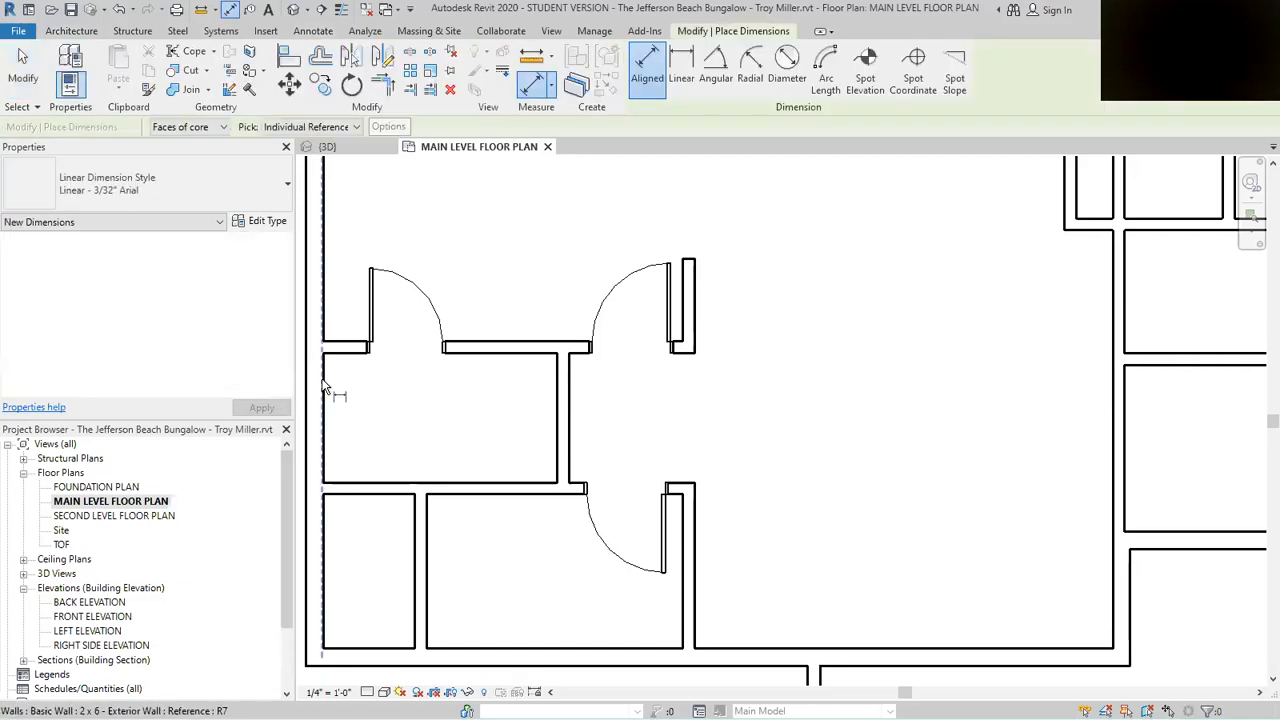
{"action": "left_click", "coordinate": [323, 388]}
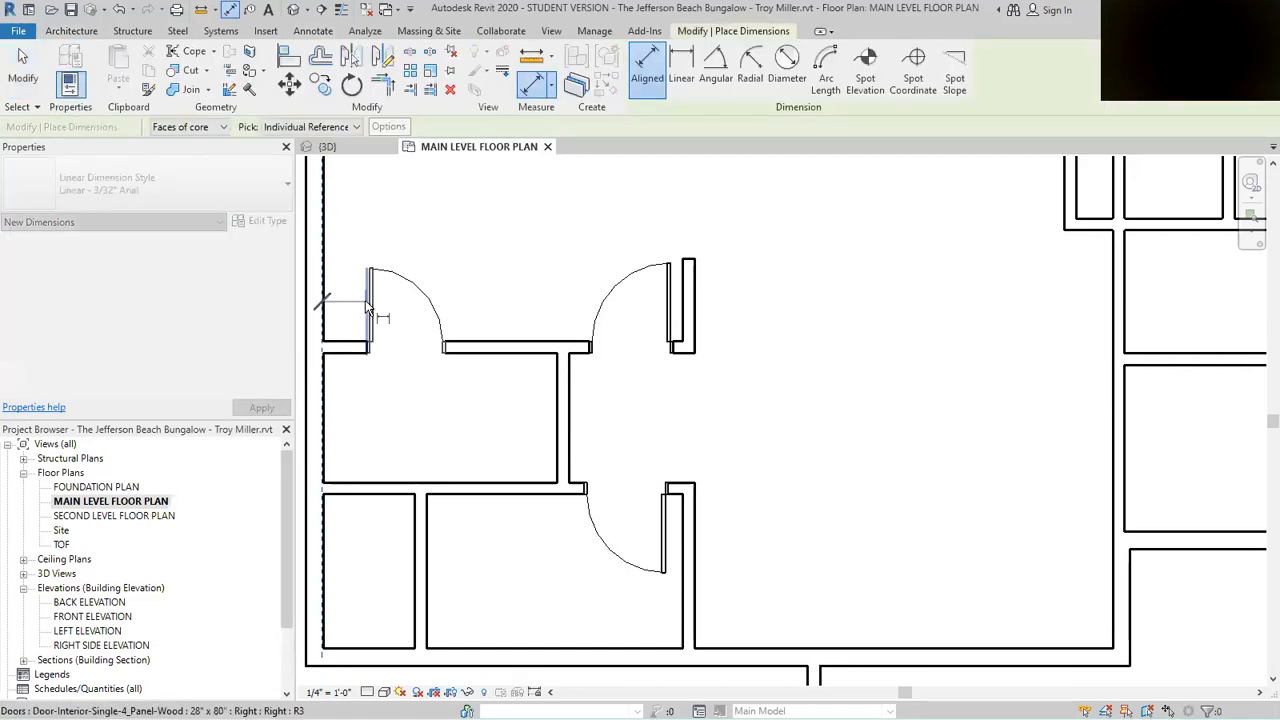
{"action": "scroll", "coordinate": [372, 305], "scroll_direction": "up", "scroll_amount": 4}
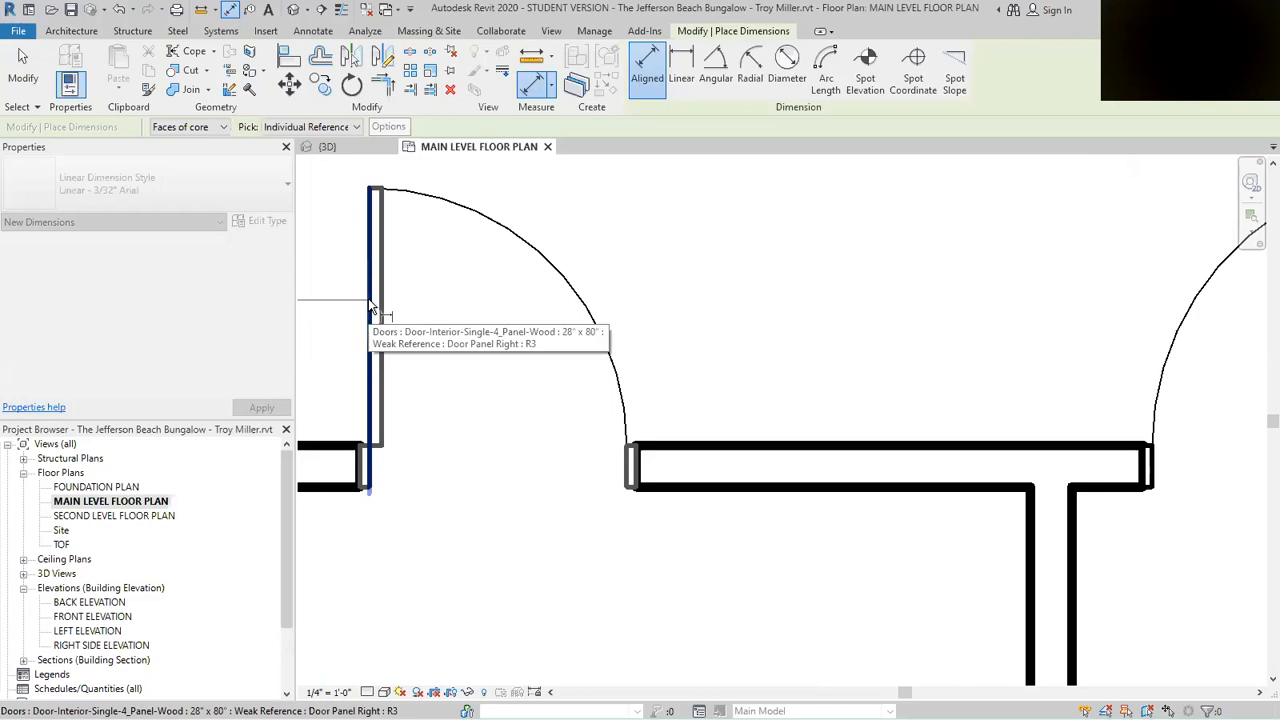
{"action": "scroll", "coordinate": [421, 598], "scroll_direction": "down", "scroll_amount": 3}
{"action": "scroll", "coordinate": [392, 520], "scroll_direction": "up", "scroll_amount": 4}
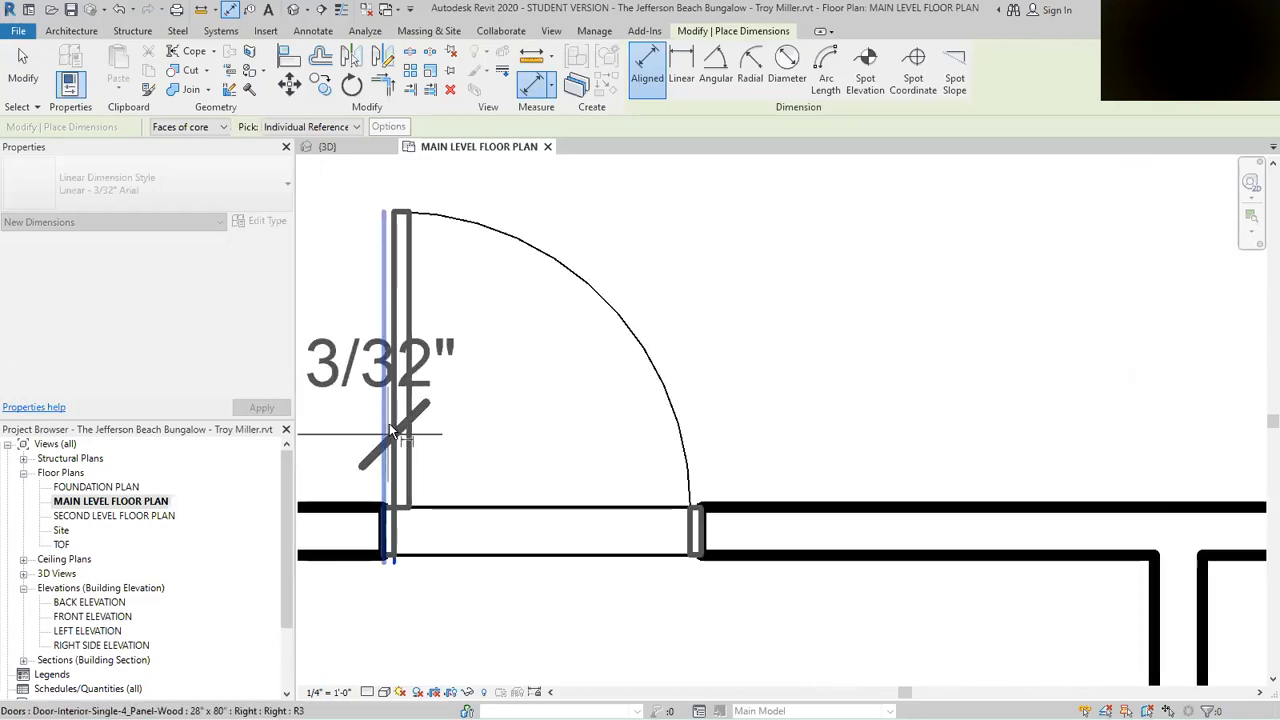
{"action": "scroll", "coordinate": [380, 538], "scroll_direction": "up", "scroll_amount": 3}
{"action": "left_click", "coordinate": [386, 532]}
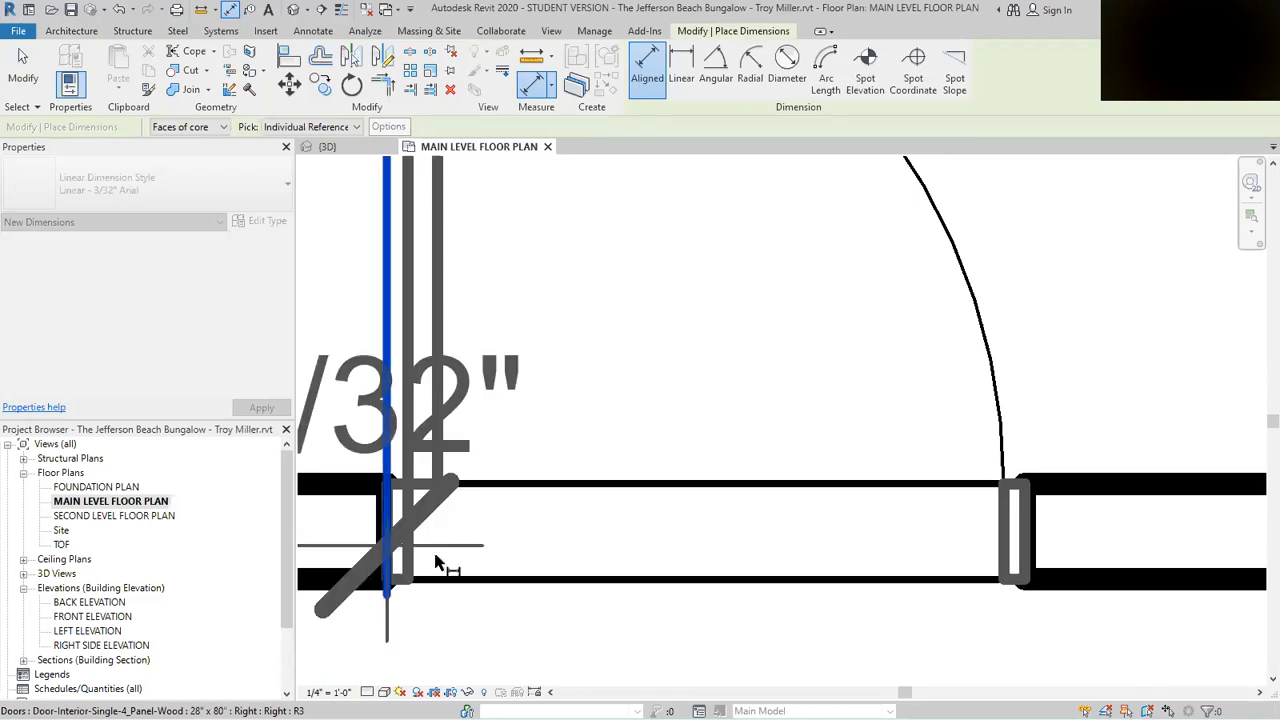
{"action": "scroll", "coordinate": [480, 565], "scroll_direction": "down", "scroll_amount": 5}
{"action": "left_click", "coordinate": [509, 308]}
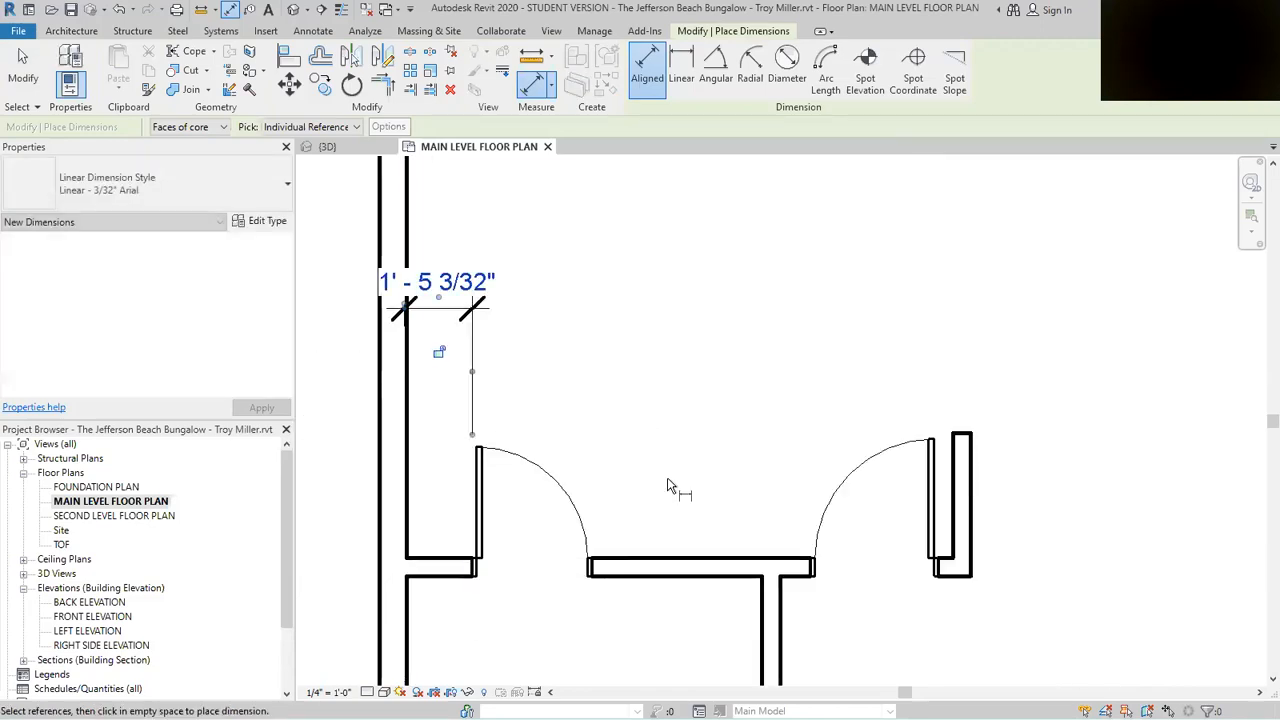
{"action": "key", "text": "Escape"}
{"action": "key", "text": "Escape"}
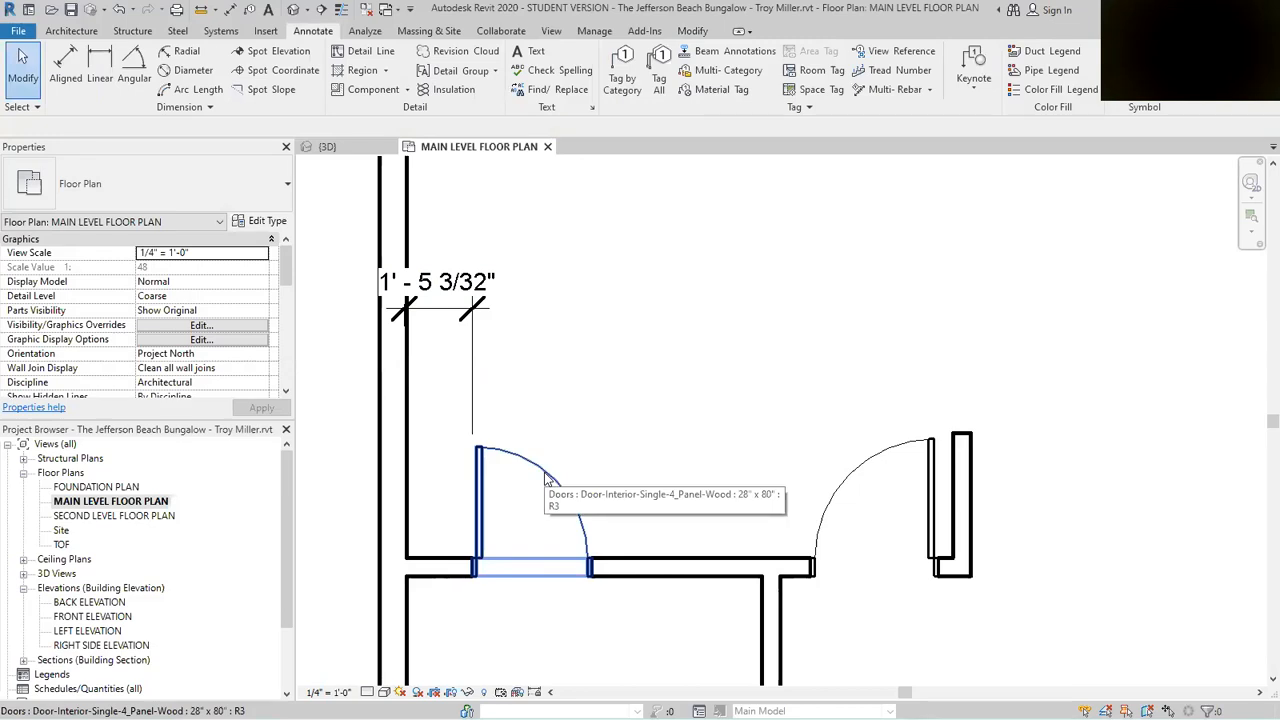
Step: Set the closet door's distance from the exterior wall's inner face to its hinge side to 2'-7"
{"action": "left_click", "coordinate": [546, 480]}
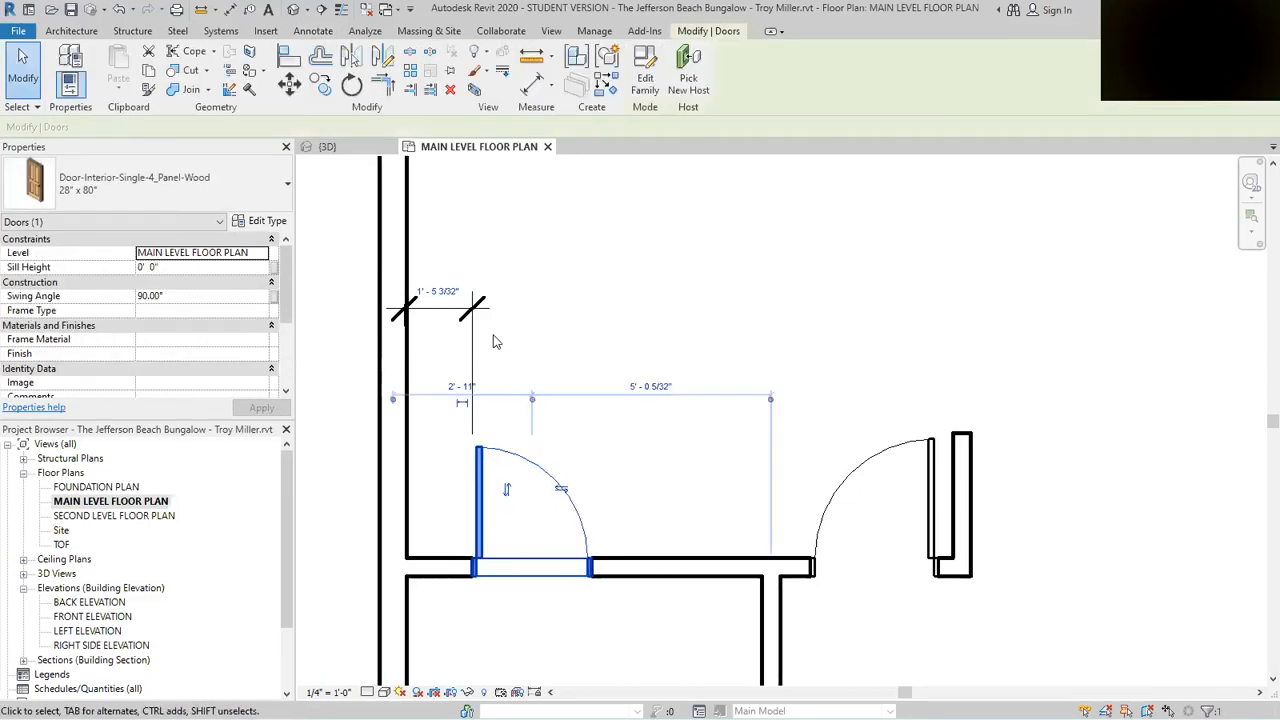
{"action": "left_click", "coordinate": [437, 291]}
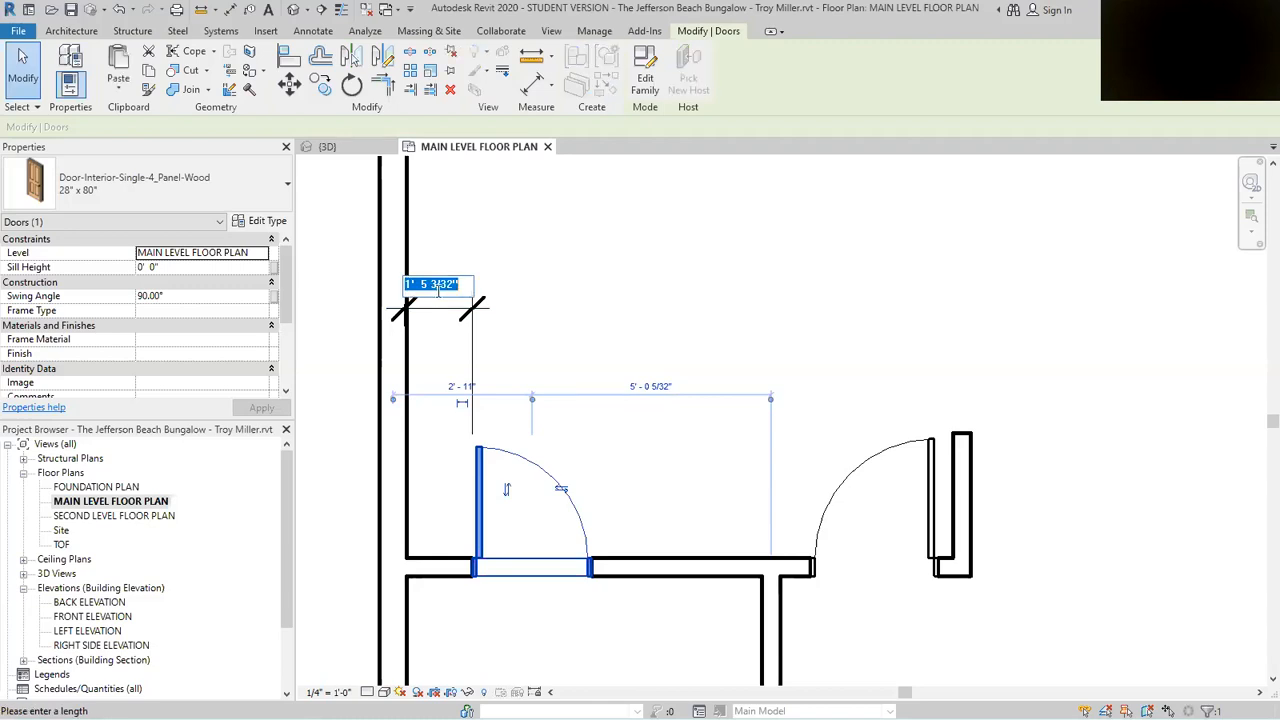
{"action": "type", "text": "2 7"}
{"action": "key", "text": "Return"}
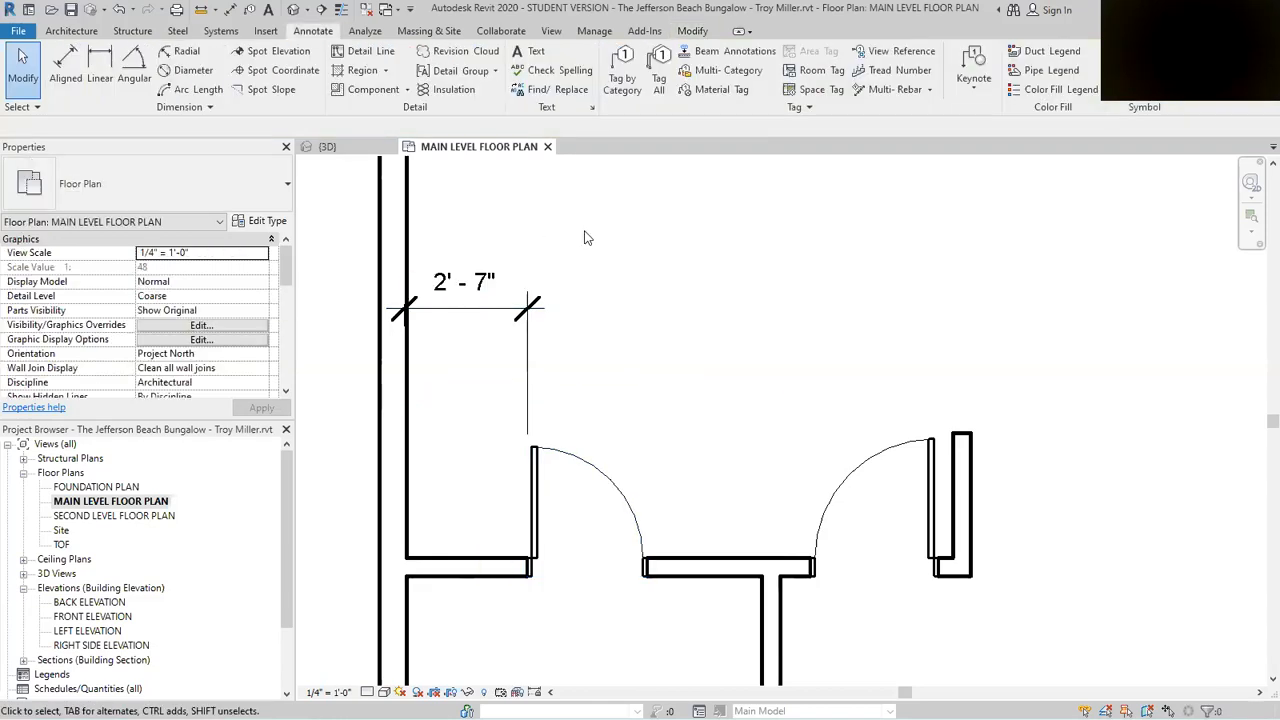
Step: Add an aligned dimension string across the small hallway from the closet wall face through the Bedroom #1 door's center to the kitchen-side wall face
{"action": "scroll", "coordinate": [577, 245], "scroll_direction": "down", "scroll_amount": 2}
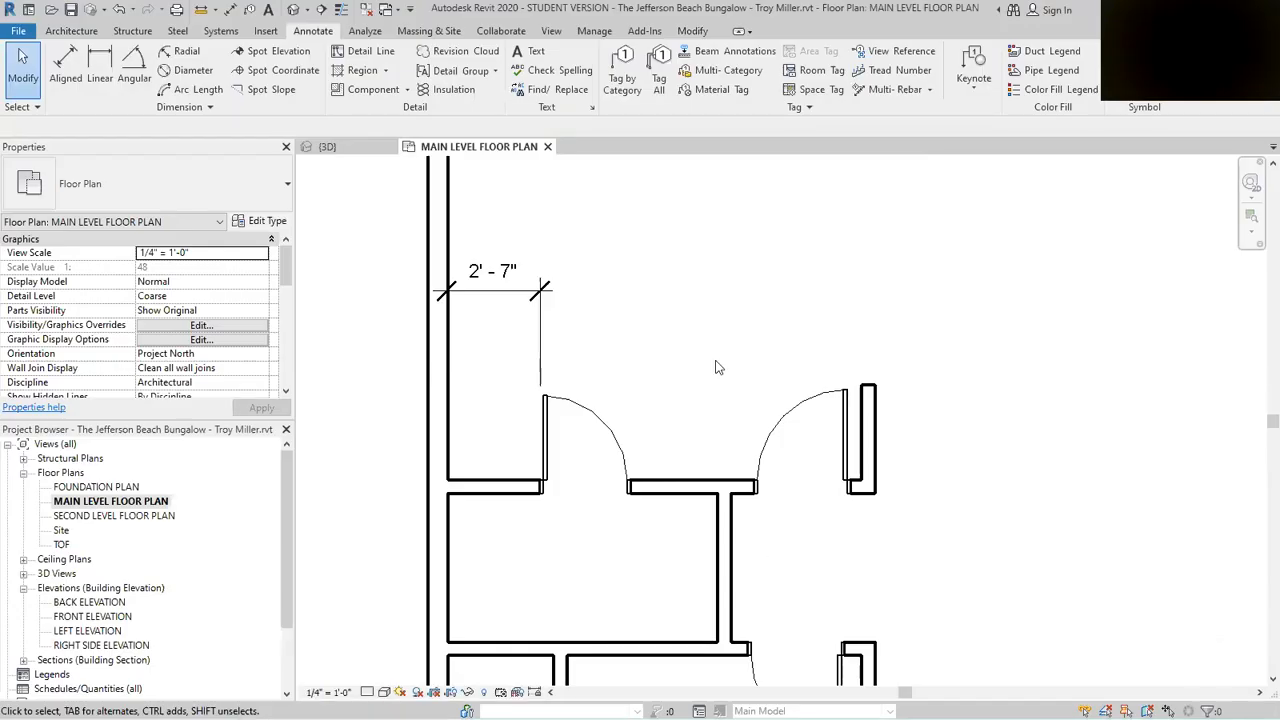
{"action": "scroll", "coordinate": [705, 288], "scroll_direction": "down", "scroll_amount": 3}
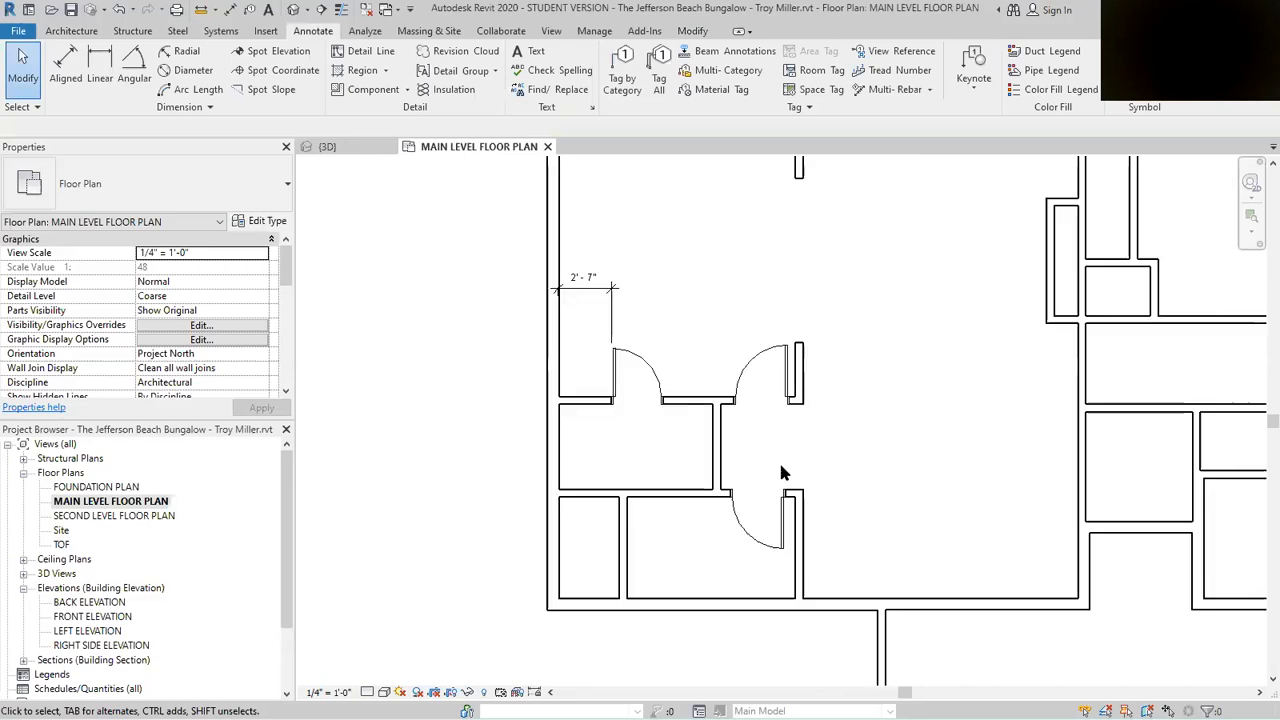
{"action": "scroll", "coordinate": [817, 544], "scroll_direction": "up", "scroll_amount": 2}
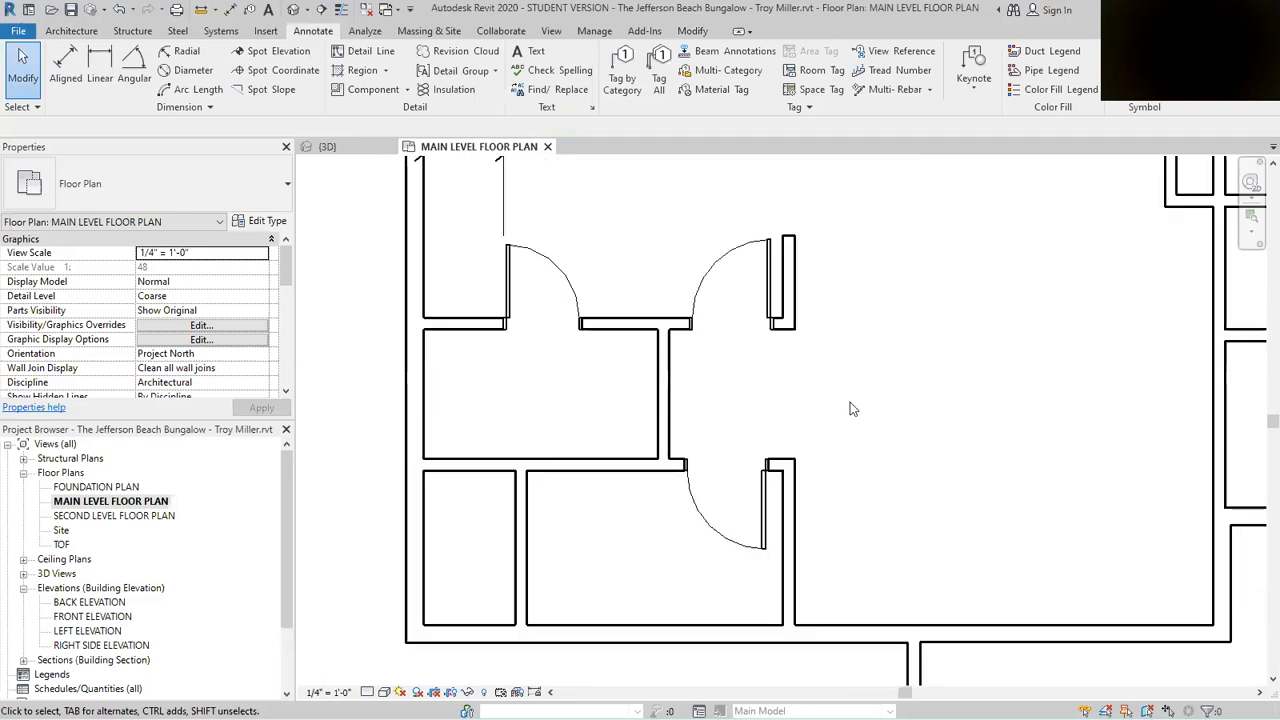
{"action": "scroll", "coordinate": [836, 236], "scroll_direction": "up", "scroll_amount": 2}
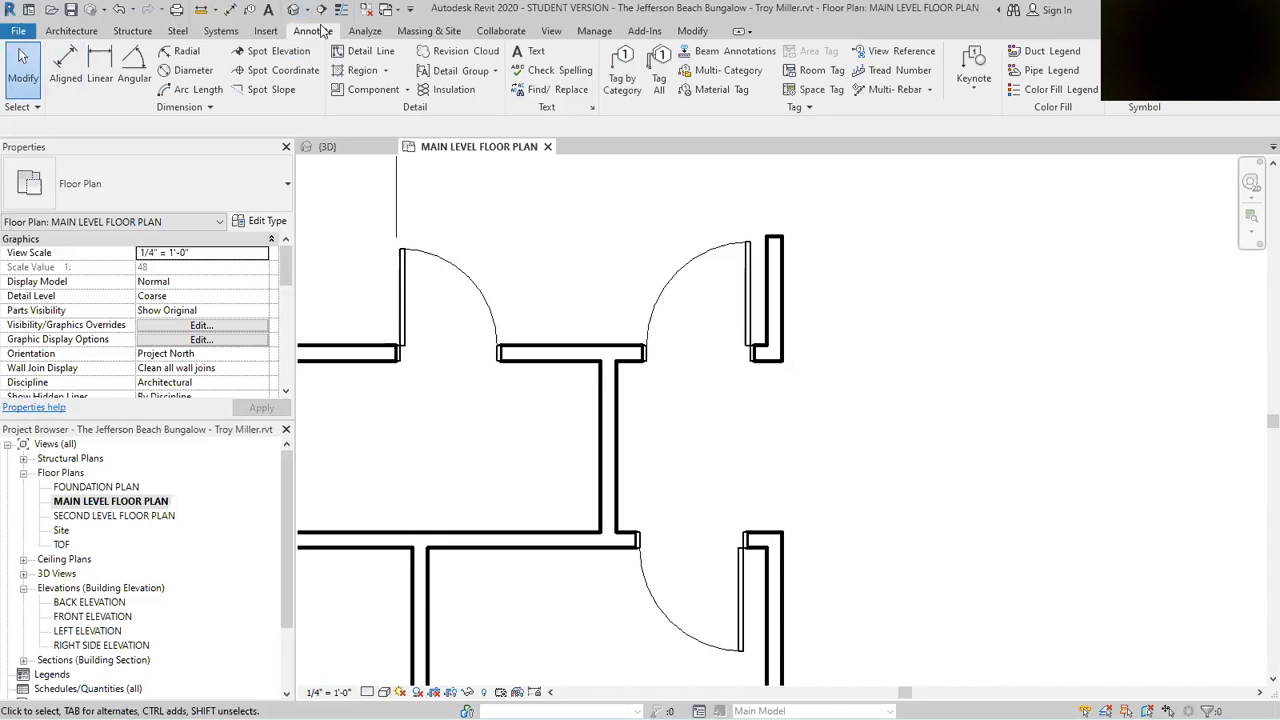
{"action": "left_click", "coordinate": [65, 68]}
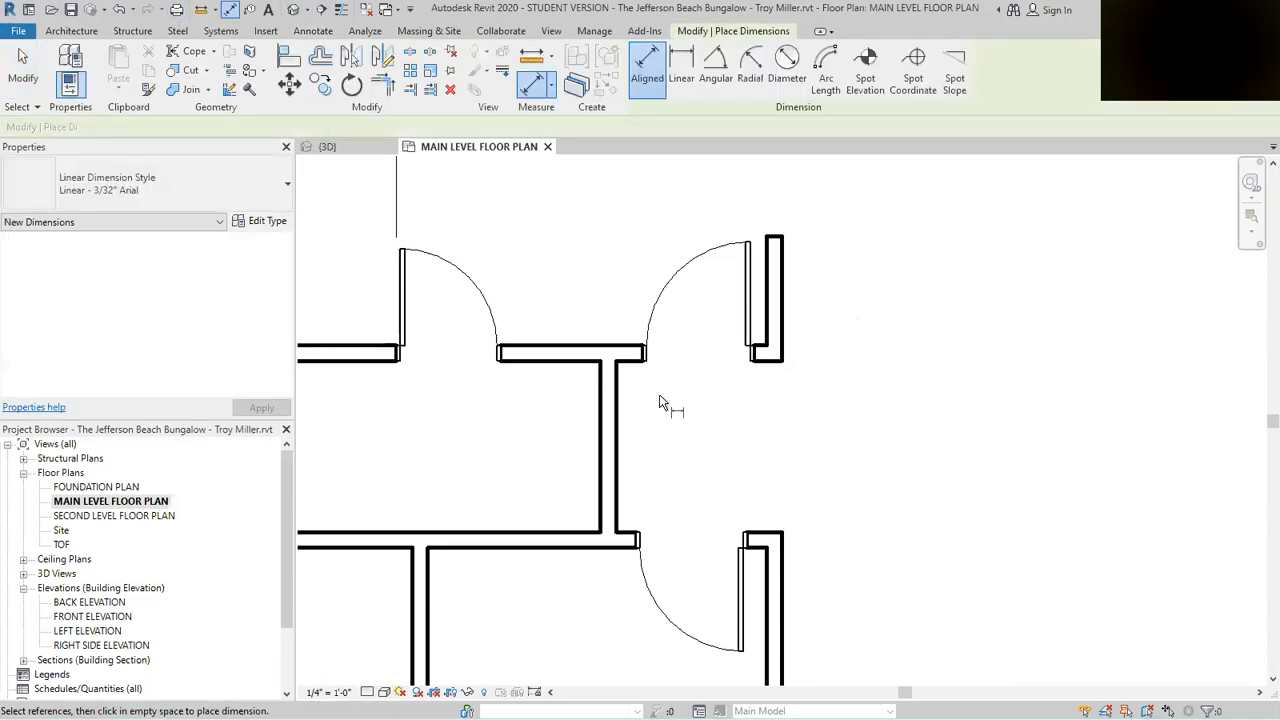
{"action": "left_click", "coordinate": [617, 437]}
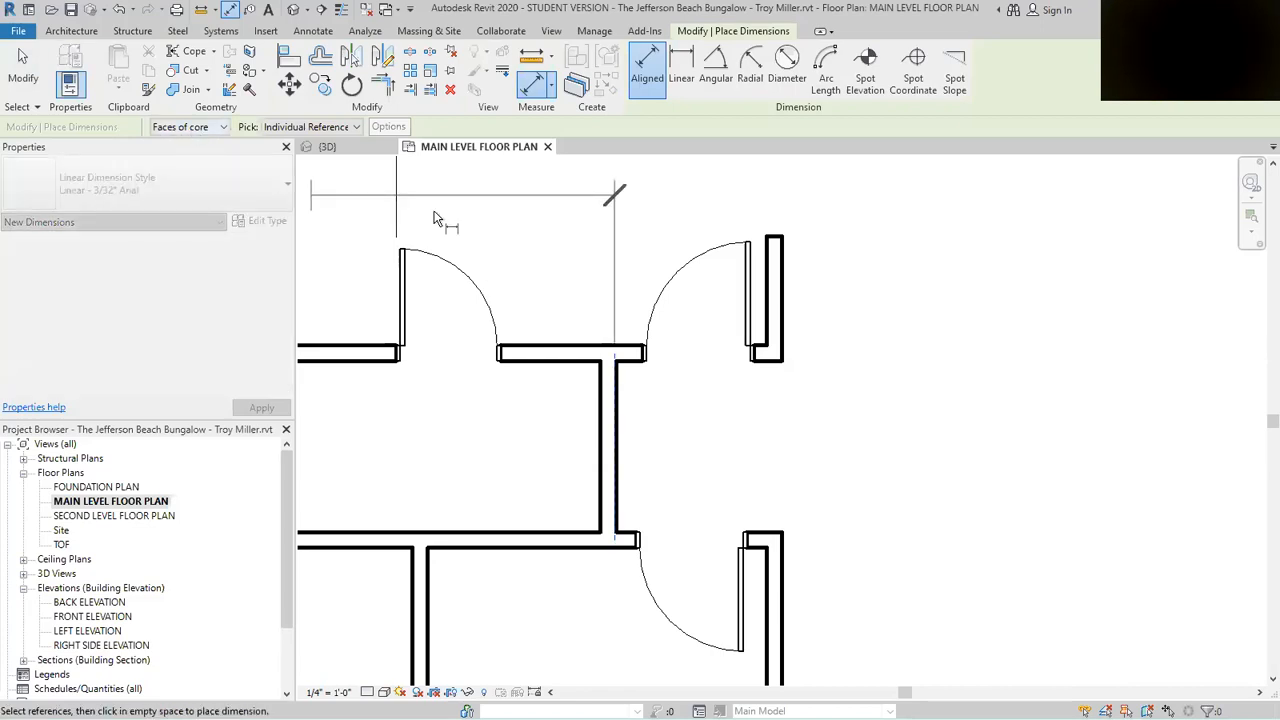
{"action": "left_click", "coordinate": [698, 314]}
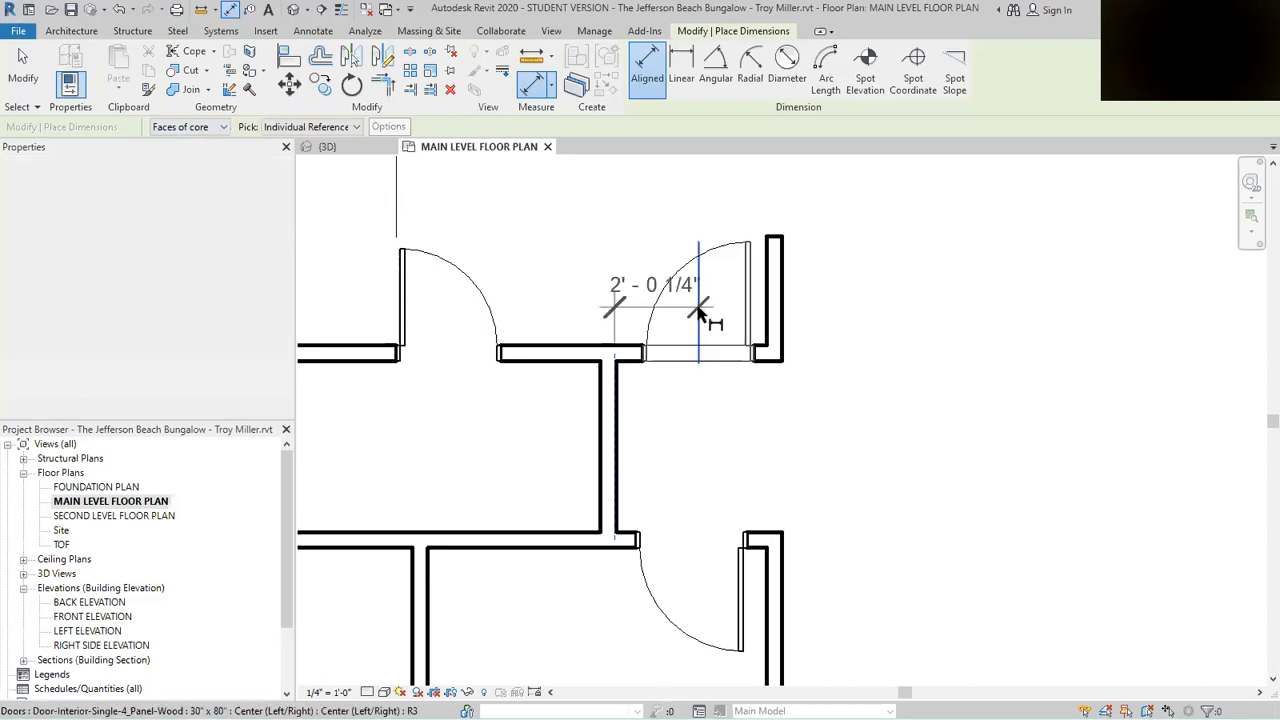
{"action": "left_click", "coordinate": [779, 268]}
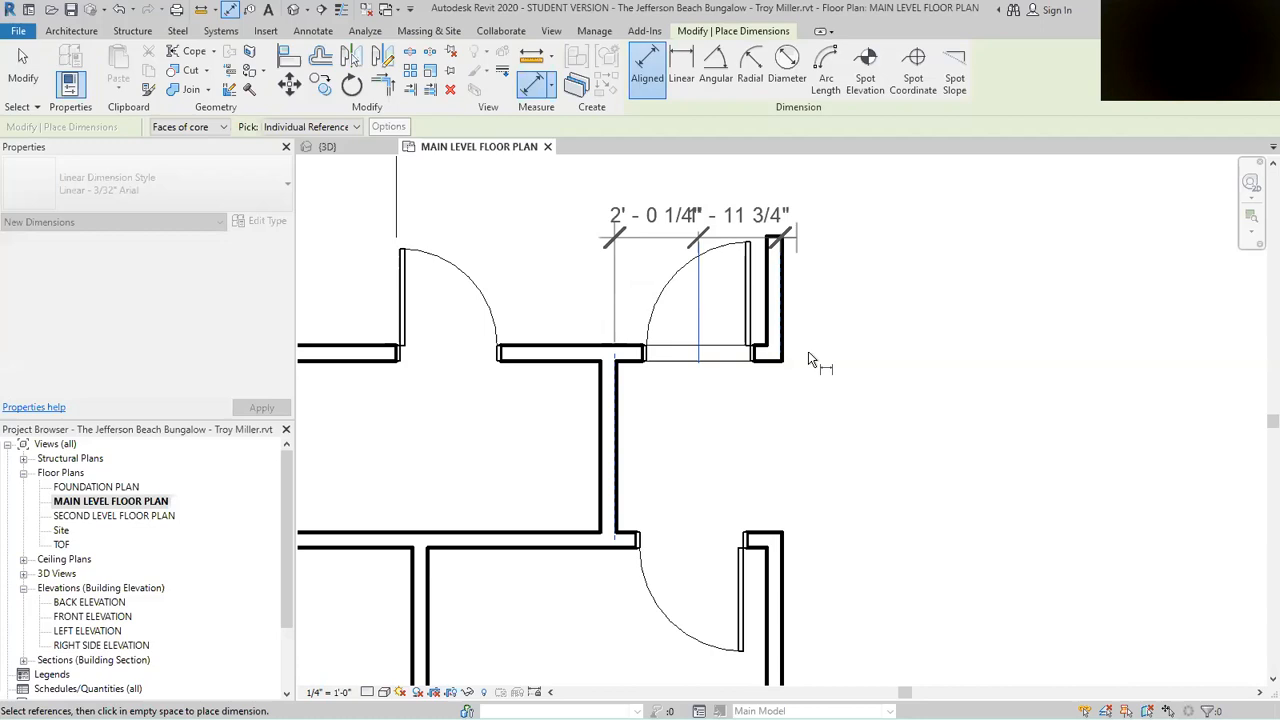
{"action": "left_click", "coordinate": [870, 443]}
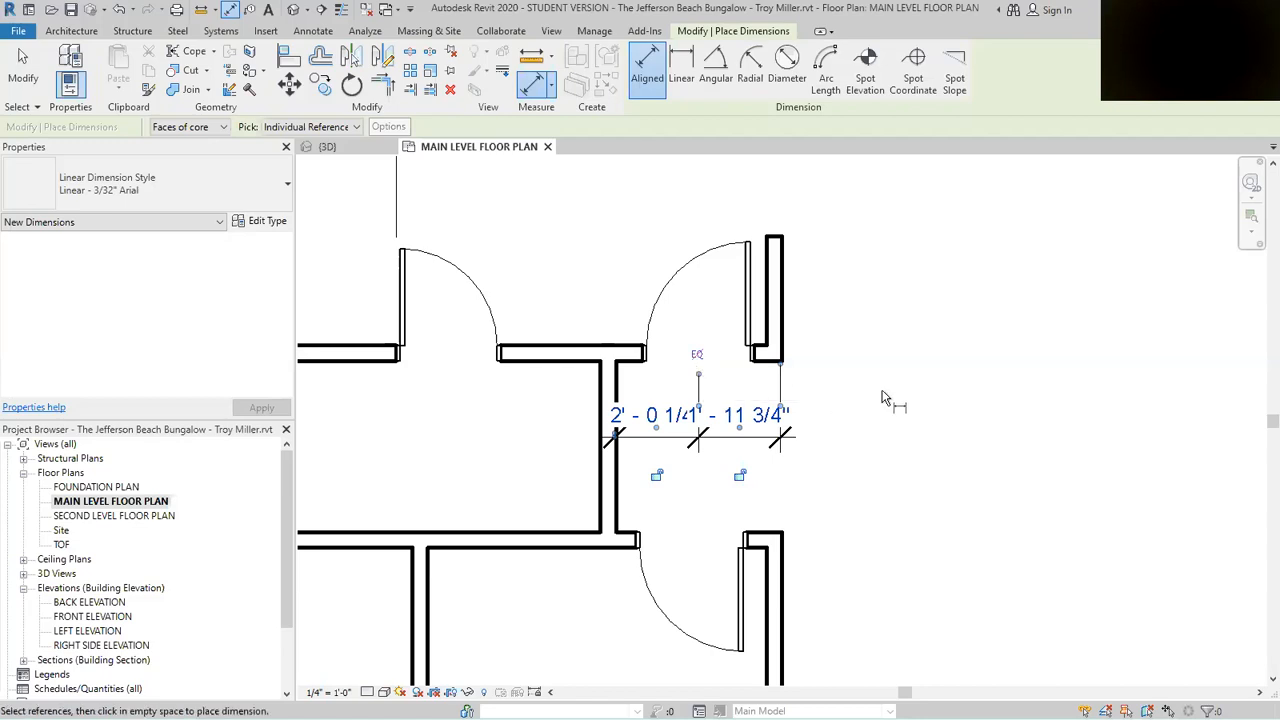
Step: Center the Bedroom #1 door in the hallway by temporarily equalizing the dimension segments, and delete the dimension string
{"action": "left_click", "coordinate": [698, 358]}
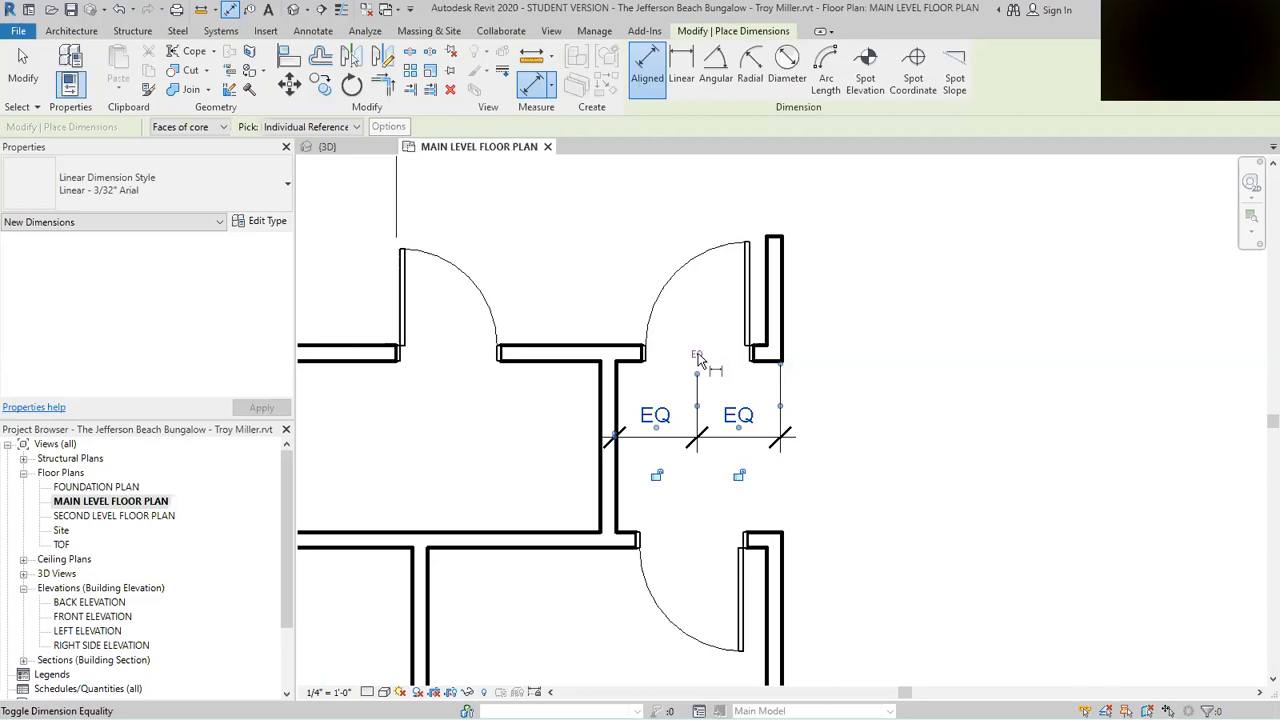
{"action": "left_click", "coordinate": [698, 357]}
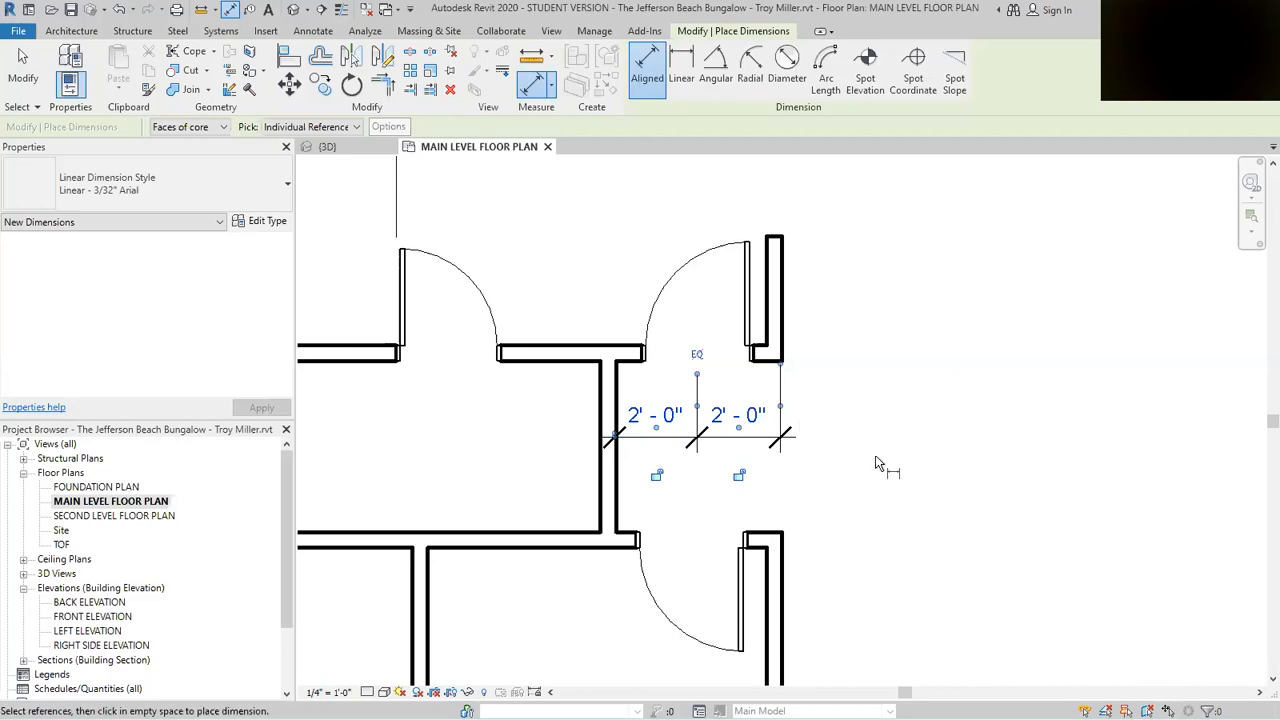
{"action": "key", "text": "Escape"}
{"action": "key", "text": "Escape"}
{"action": "left_click", "coordinate": [752, 447]}
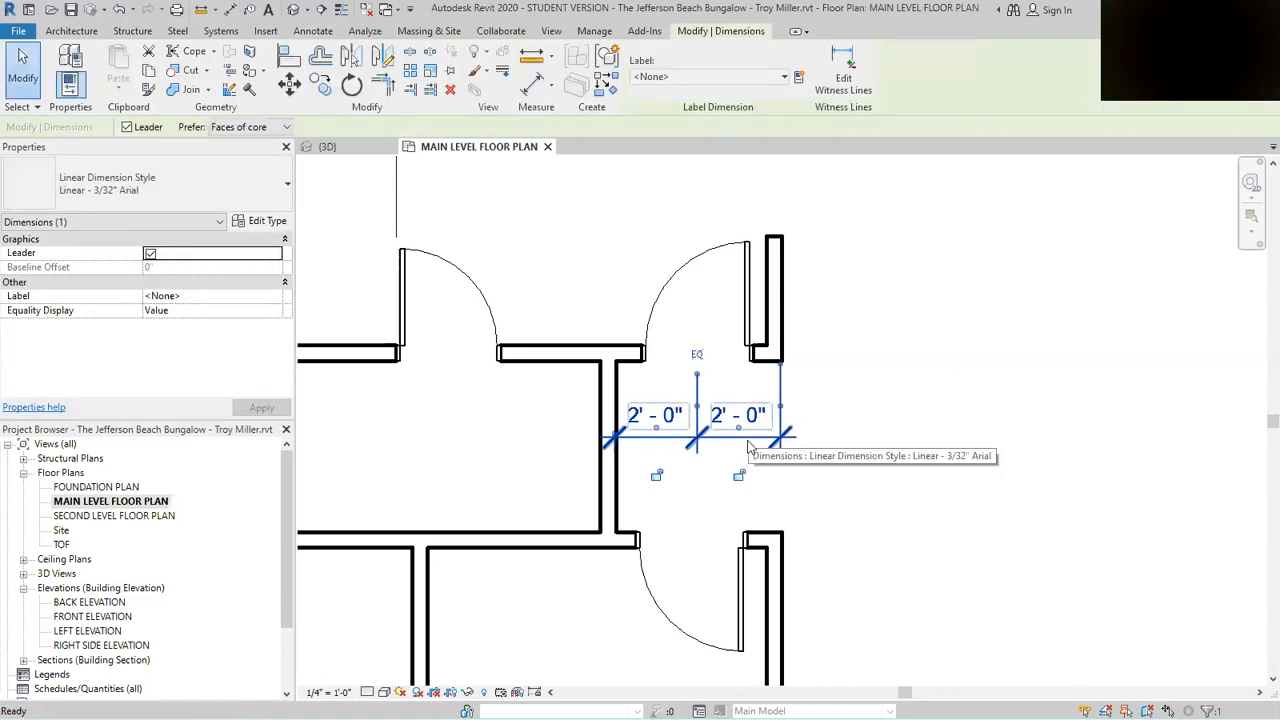
{"action": "key", "text": "Delete"}
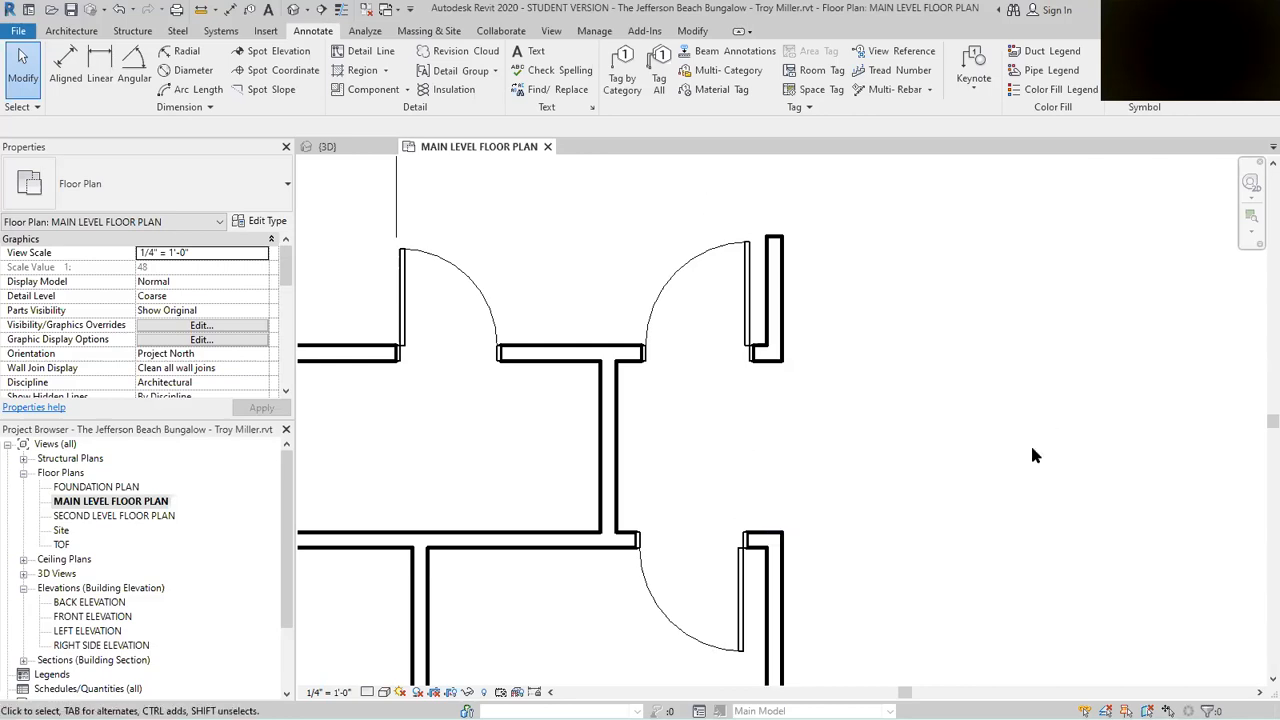
Step: Align the bathroom door's centerline with the centerline of the Bedroom #1 hallway door
{"action": "left_click", "coordinate": [692, 31]}
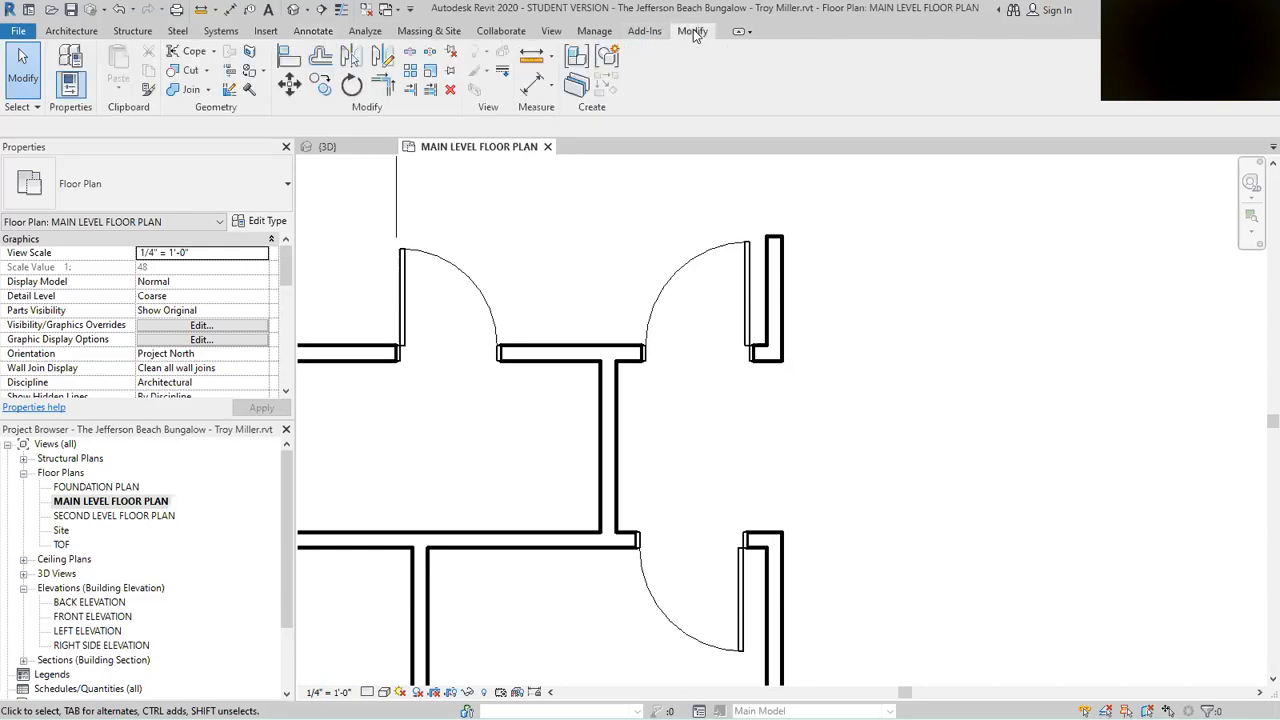
{"action": "left_click", "coordinate": [286, 55]}
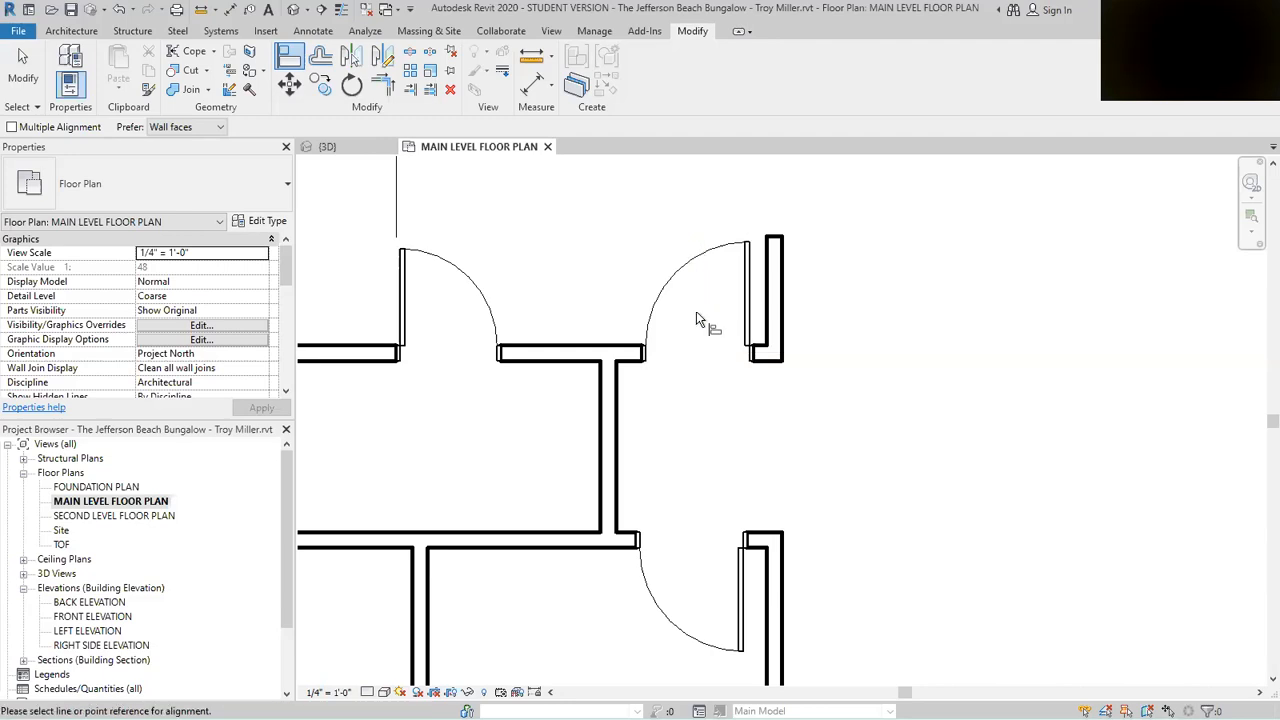
{"action": "left_click", "coordinate": [698, 316]}
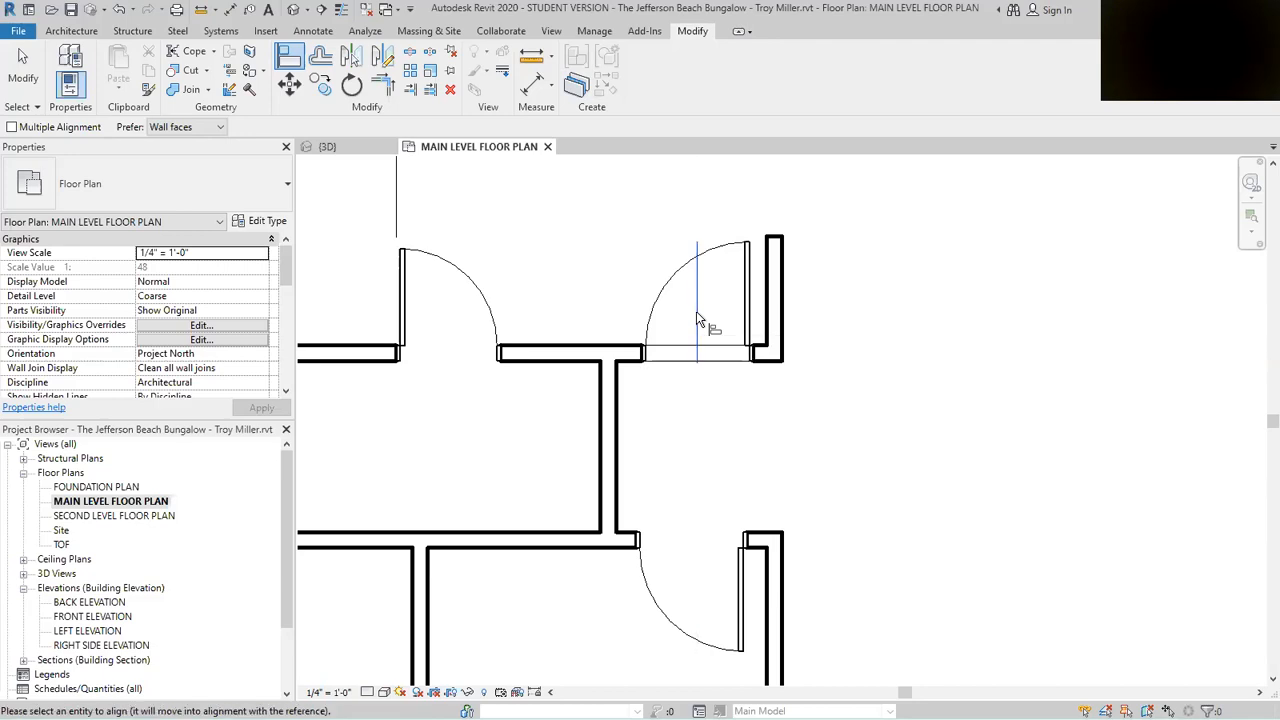
{"action": "left_click", "coordinate": [688, 567]}
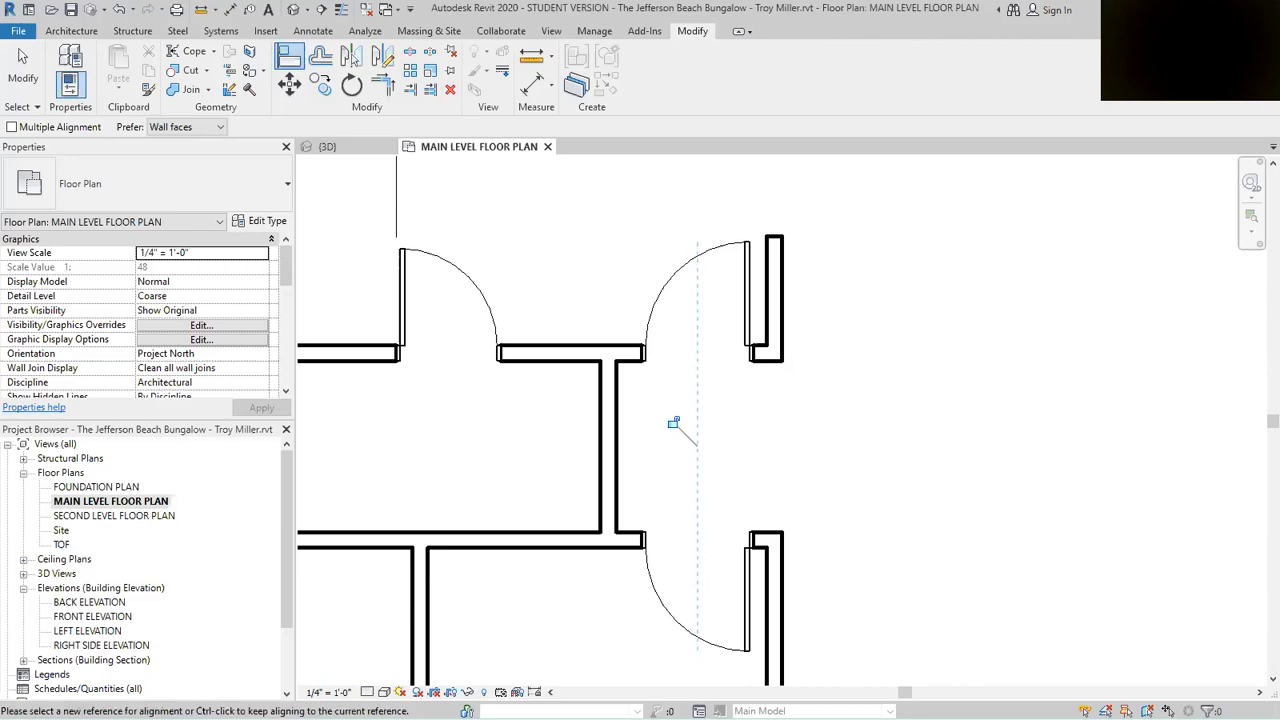
Step: Switch to the Revu floor plan and examine the doors around the entry, pantry and Bedroom #2
{"action": "scroll", "coordinate": [1021, 384], "scroll_direction": "down", "scroll_amount": 5}
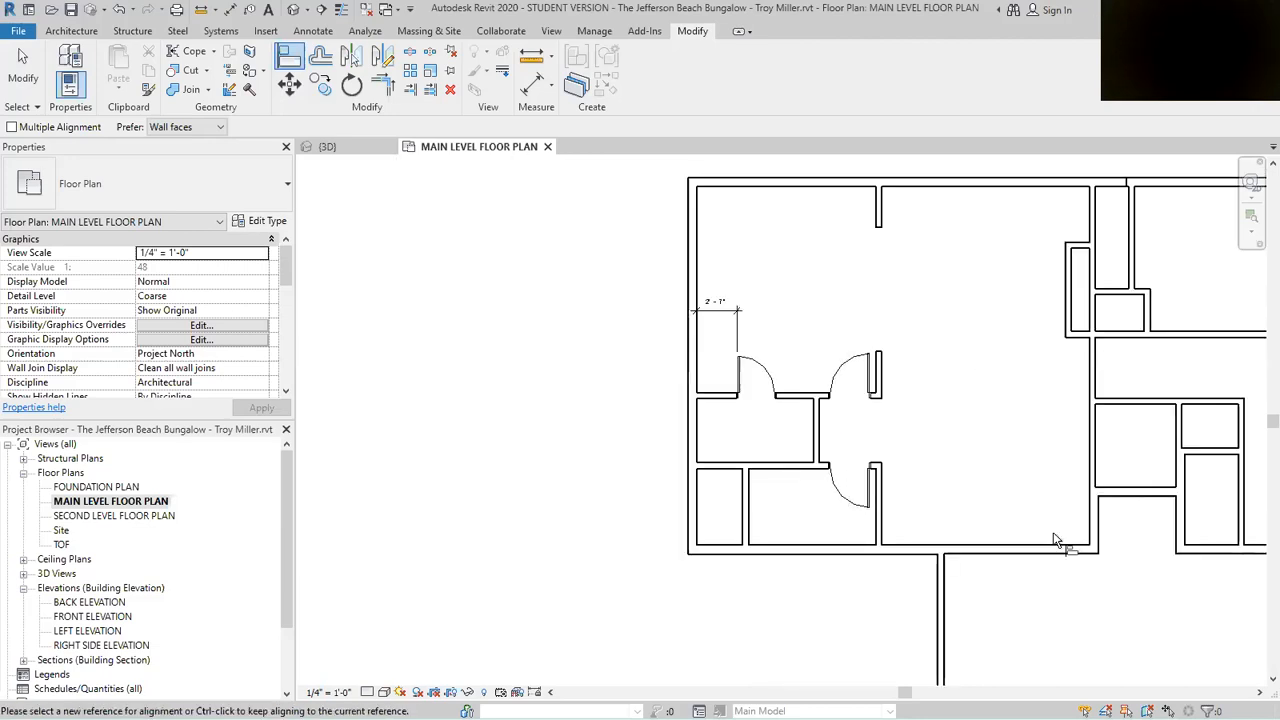
{"action": "scroll", "coordinate": [1000, 450], "scroll_direction": "down", "scroll_amount": 1}
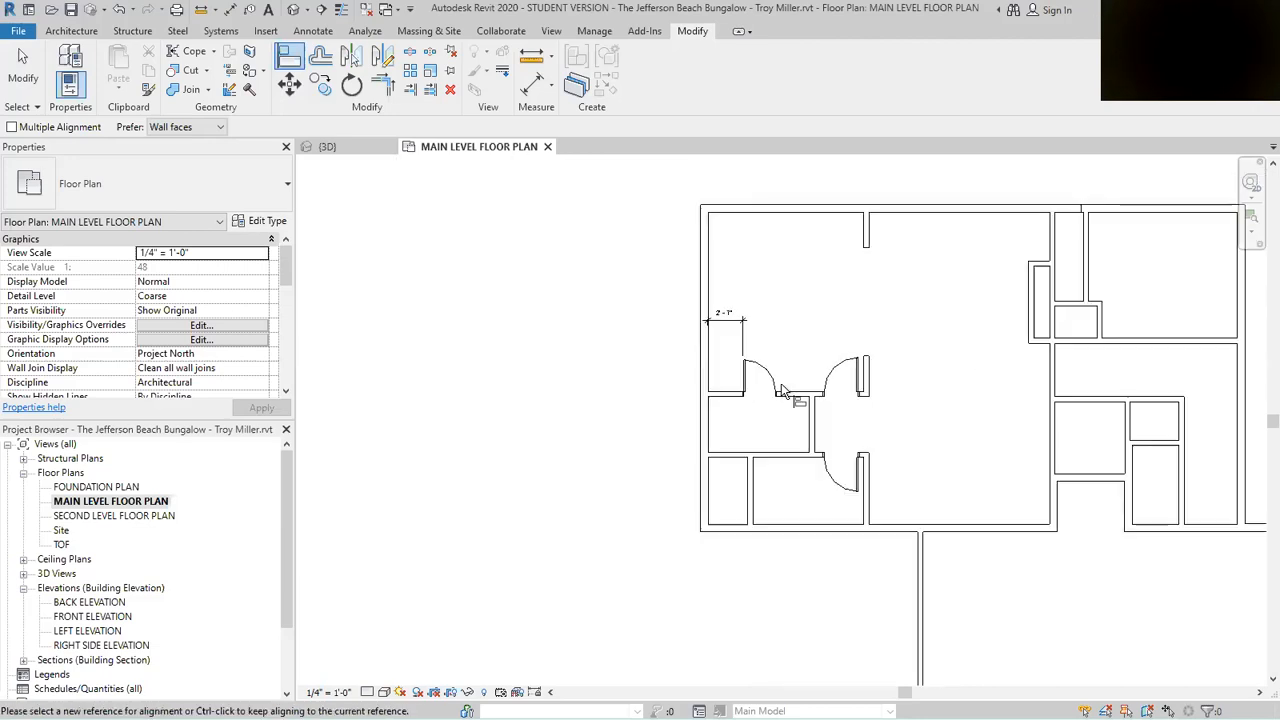
{"action": "scroll", "coordinate": [857, 443], "scroll_direction": "down", "scroll_amount": 1}
{"action": "scroll", "coordinate": [1111, 400], "scroll_direction": "up", "scroll_amount": 3}
{"action": "scroll", "coordinate": [773, 360], "scroll_direction": "down", "scroll_amount": 1}
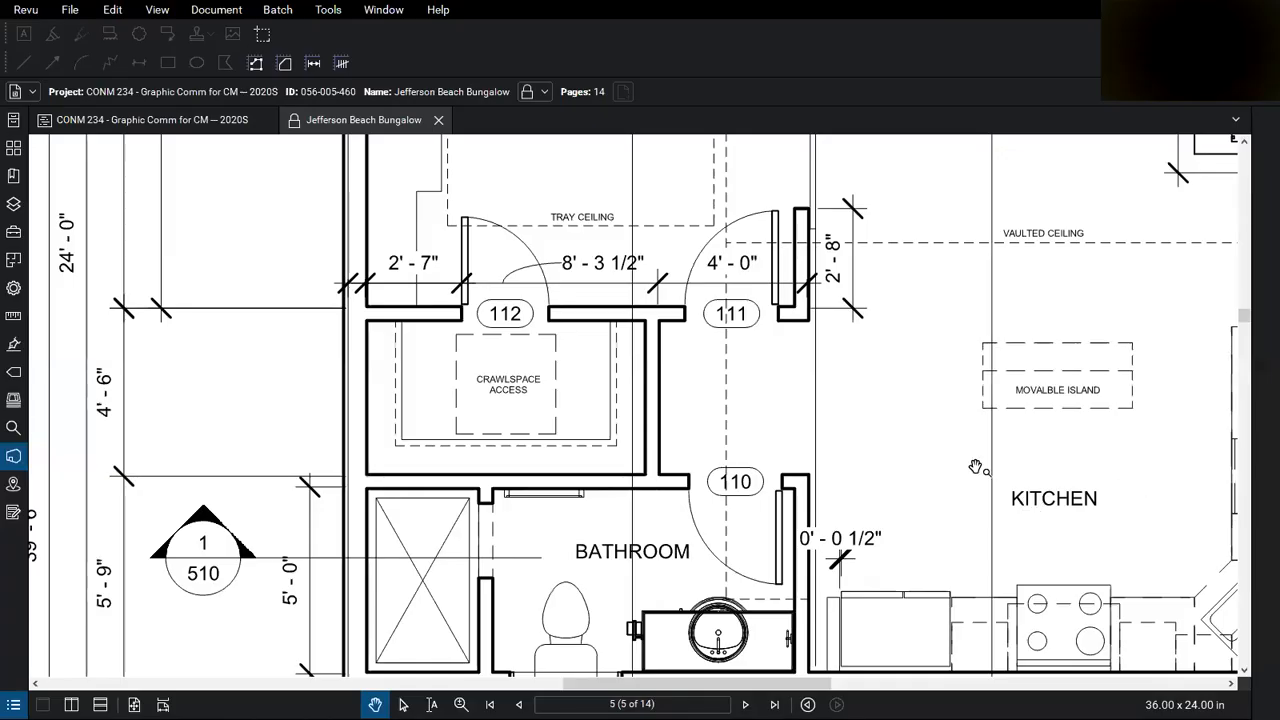
{"action": "scroll", "coordinate": [790, 435], "scroll_direction": "down", "scroll_amount": 1}
{"action": "scroll", "coordinate": [748, 432], "scroll_direction": "down", "scroll_amount": 3}
{"action": "scroll", "coordinate": [870, 368], "scroll_direction": "up", "scroll_amount": 3}
{"action": "scroll", "coordinate": [1028, 307], "scroll_direction": "up", "scroll_amount": 1}
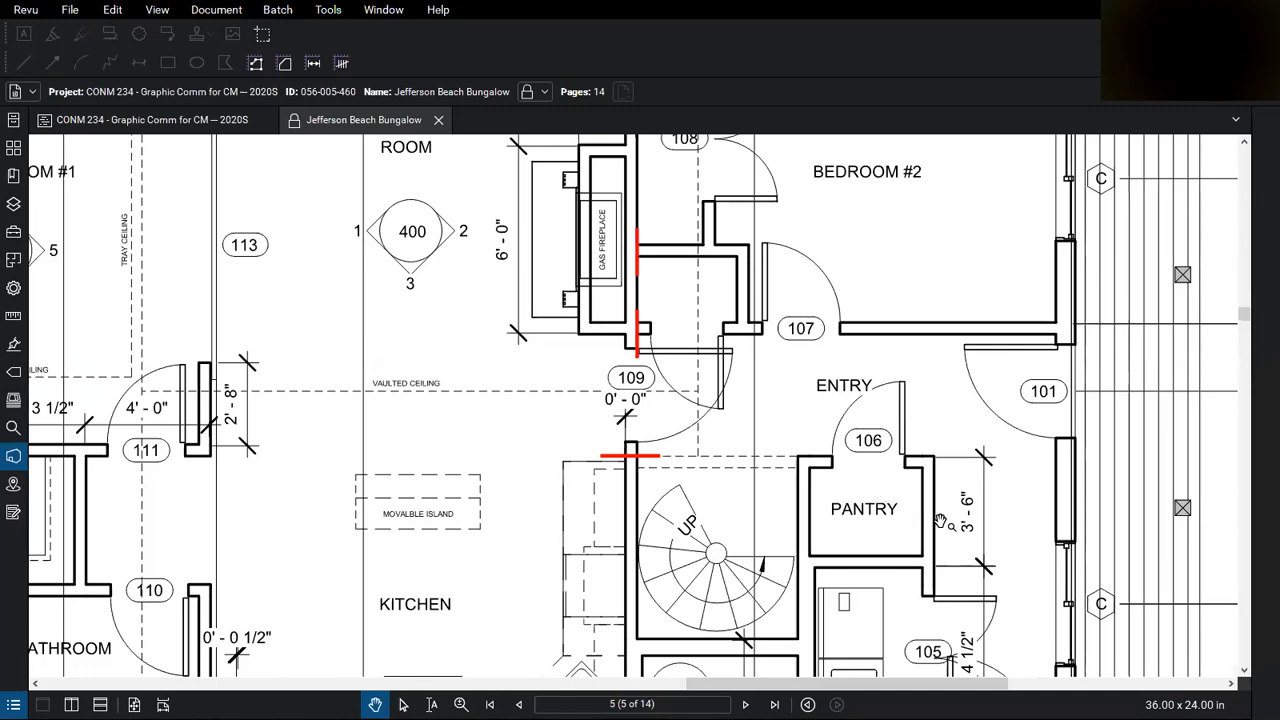
{"action": "scroll", "coordinate": [734, 484], "scroll_direction": "down", "scroll_amount": 1}
{"action": "scroll", "coordinate": [734, 484], "scroll_direction": "down", "scroll_amount": 1}
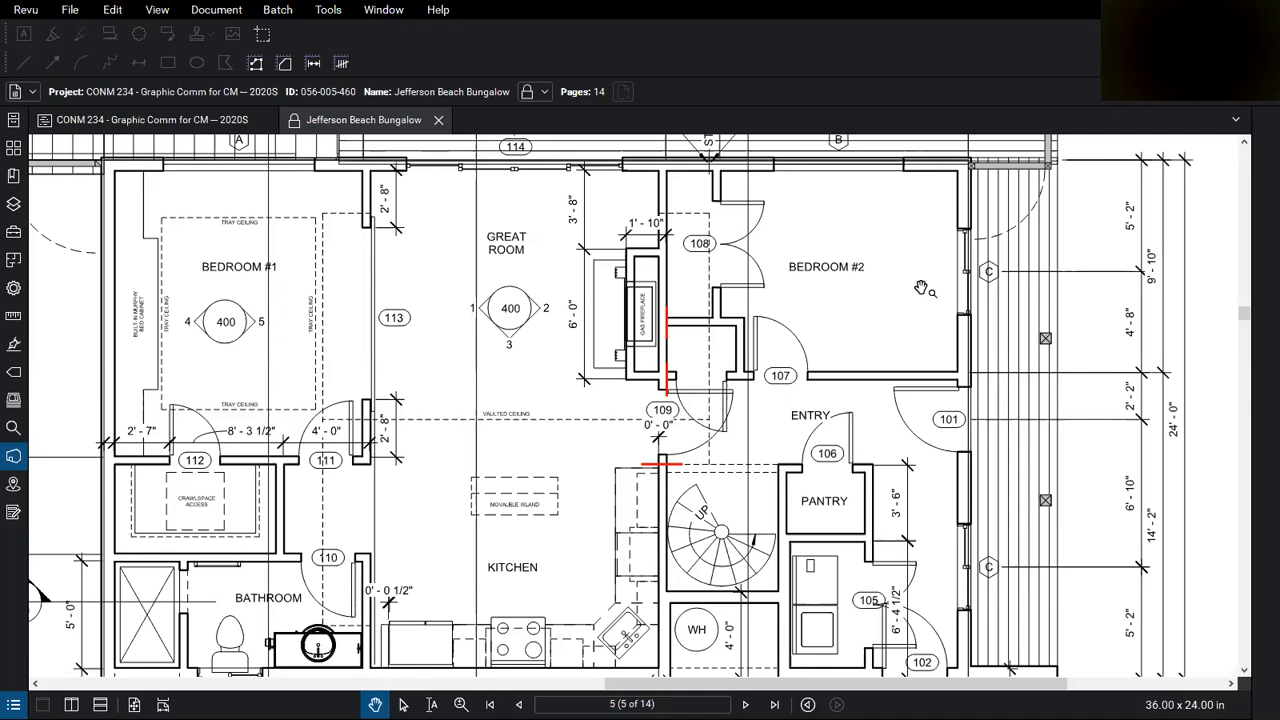
Step: Check the sizes and swings of the entry-area doors in the Door Schedule against their marks on the plan
{"action": "scroll", "coordinate": [940, 283], "scroll_direction": "down", "scroll_amount": 5}
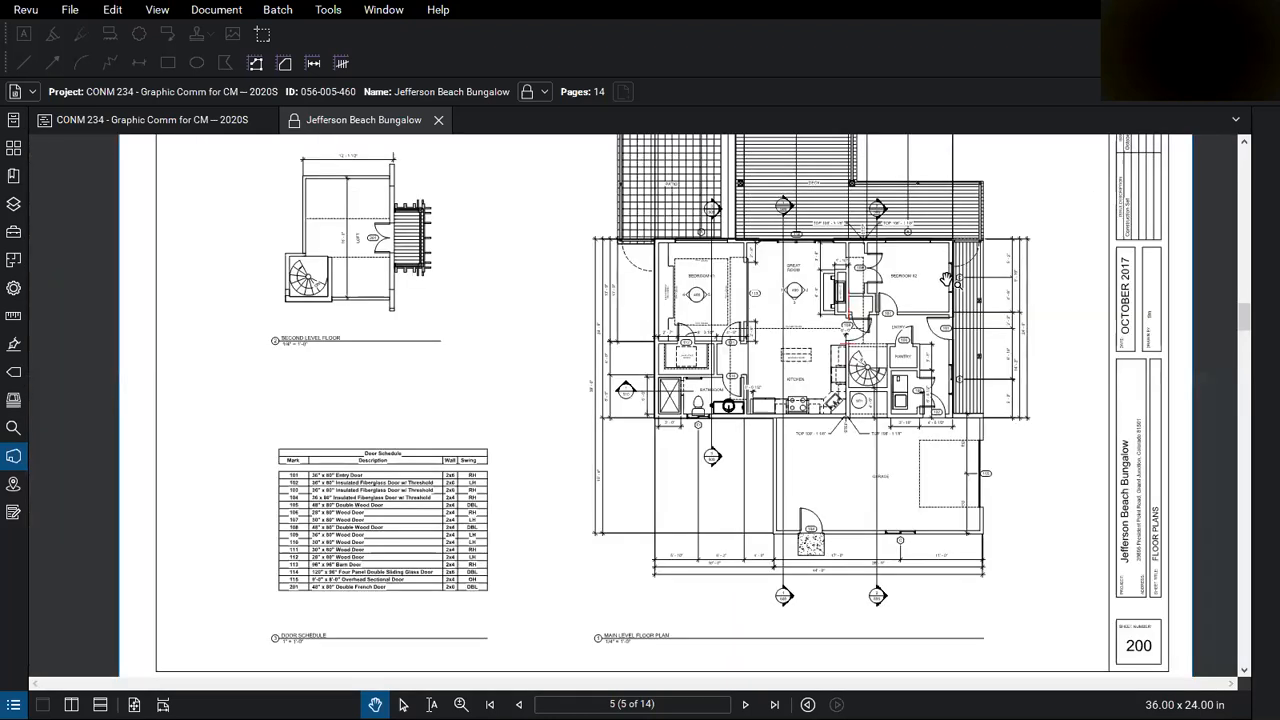
{"action": "scroll", "coordinate": [298, 602], "scroll_direction": "up", "scroll_amount": 5}
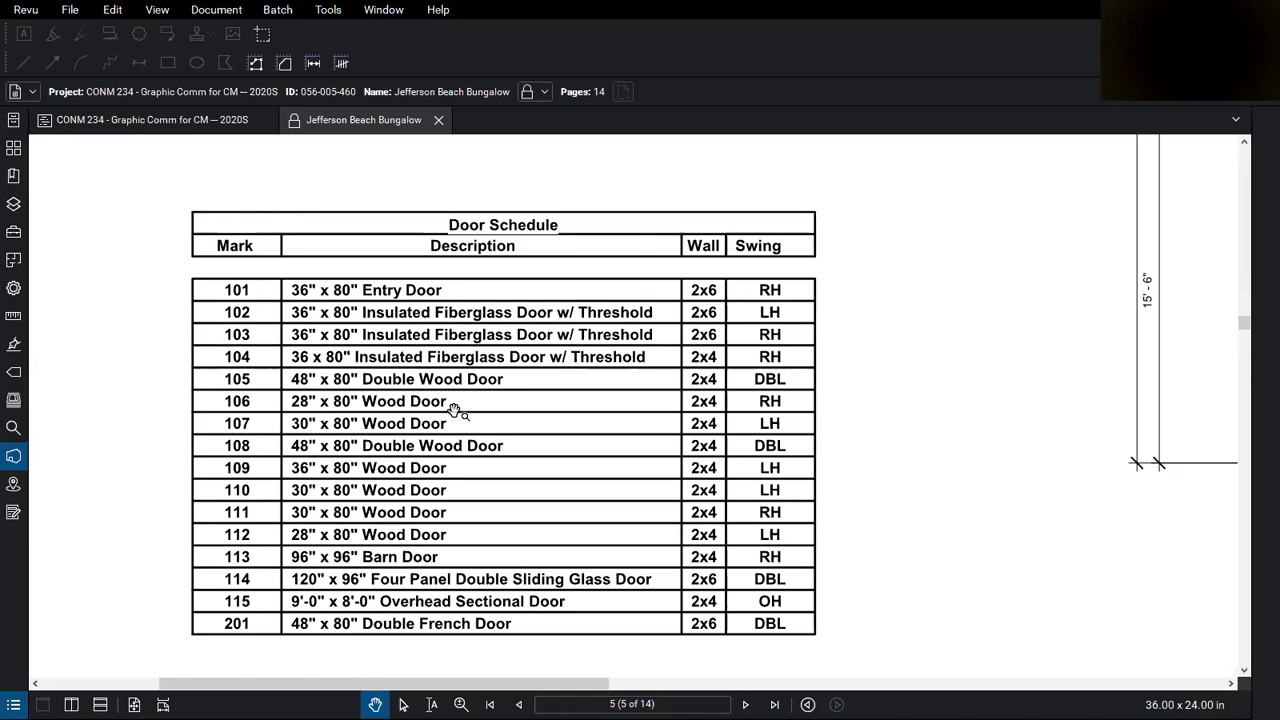
{"action": "scroll", "coordinate": [310, 530], "scroll_direction": "down", "scroll_amount": 3}
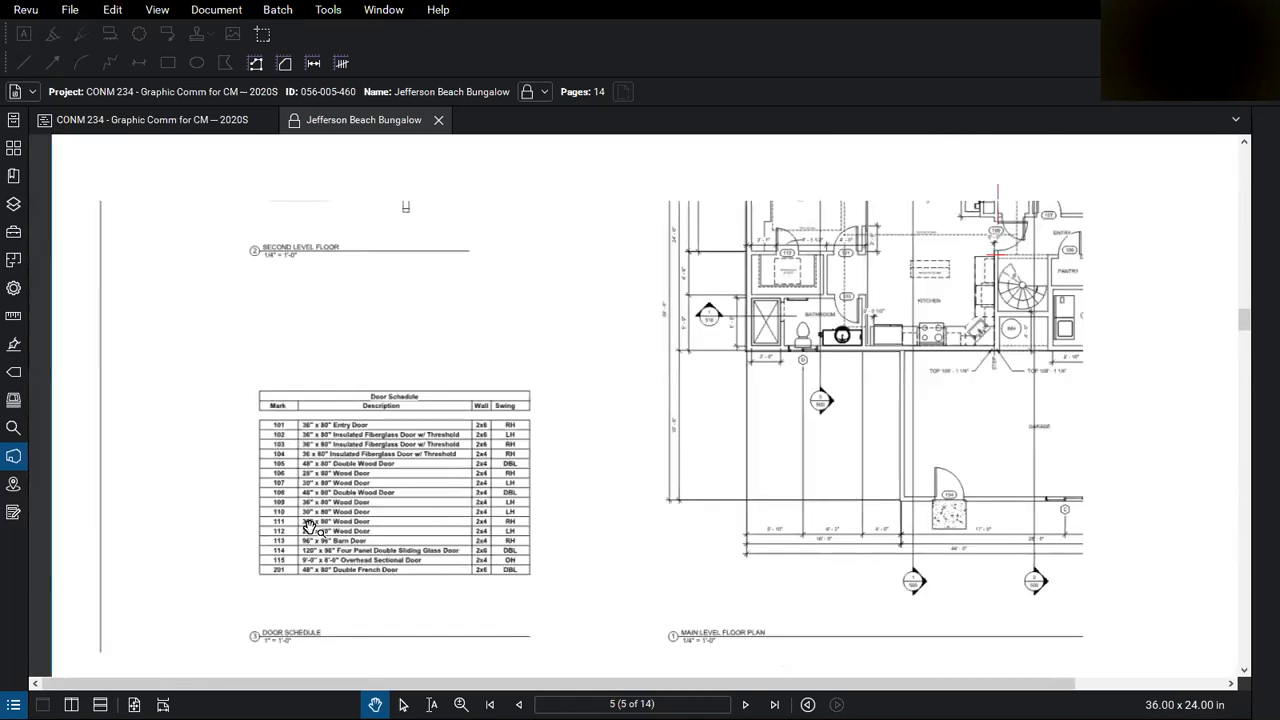
{"action": "scroll", "coordinate": [310, 527], "scroll_direction": "down", "scroll_amount": 2}
{"action": "scroll", "coordinate": [1015, 240], "scroll_direction": "up", "scroll_amount": 4}
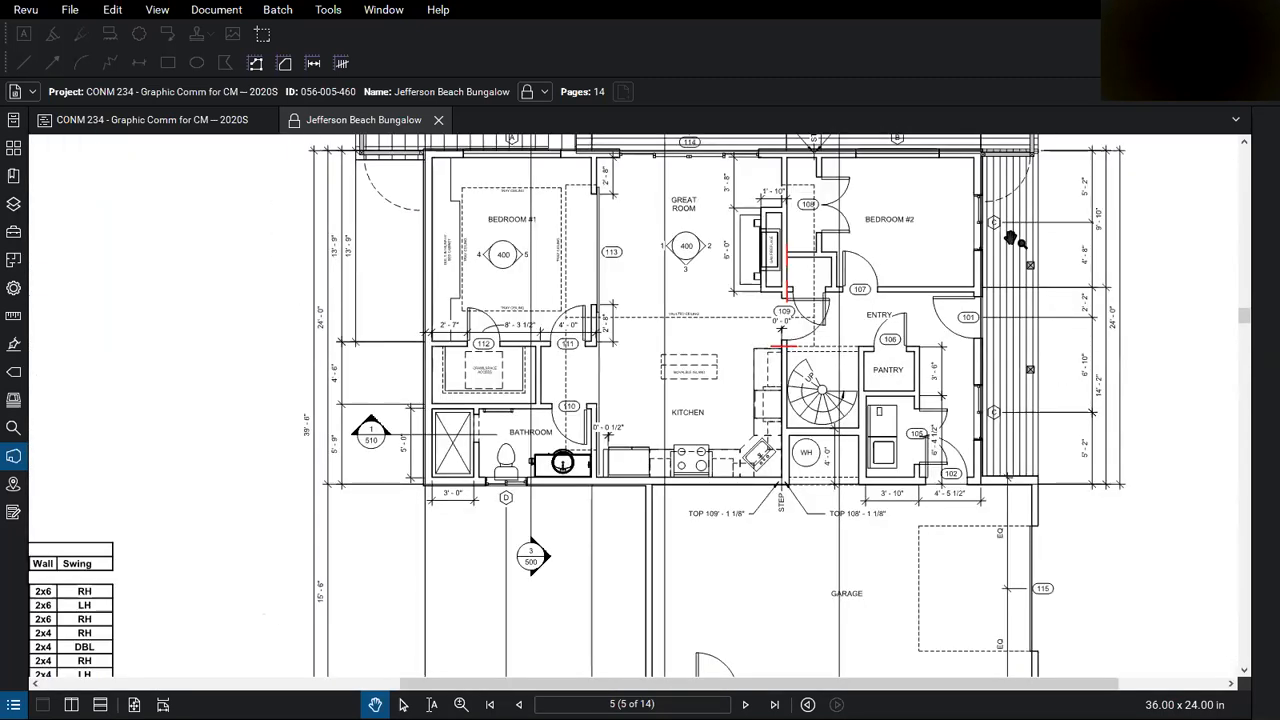
{"action": "scroll", "coordinate": [310, 508], "scroll_direction": "down", "scroll_amount": 2}
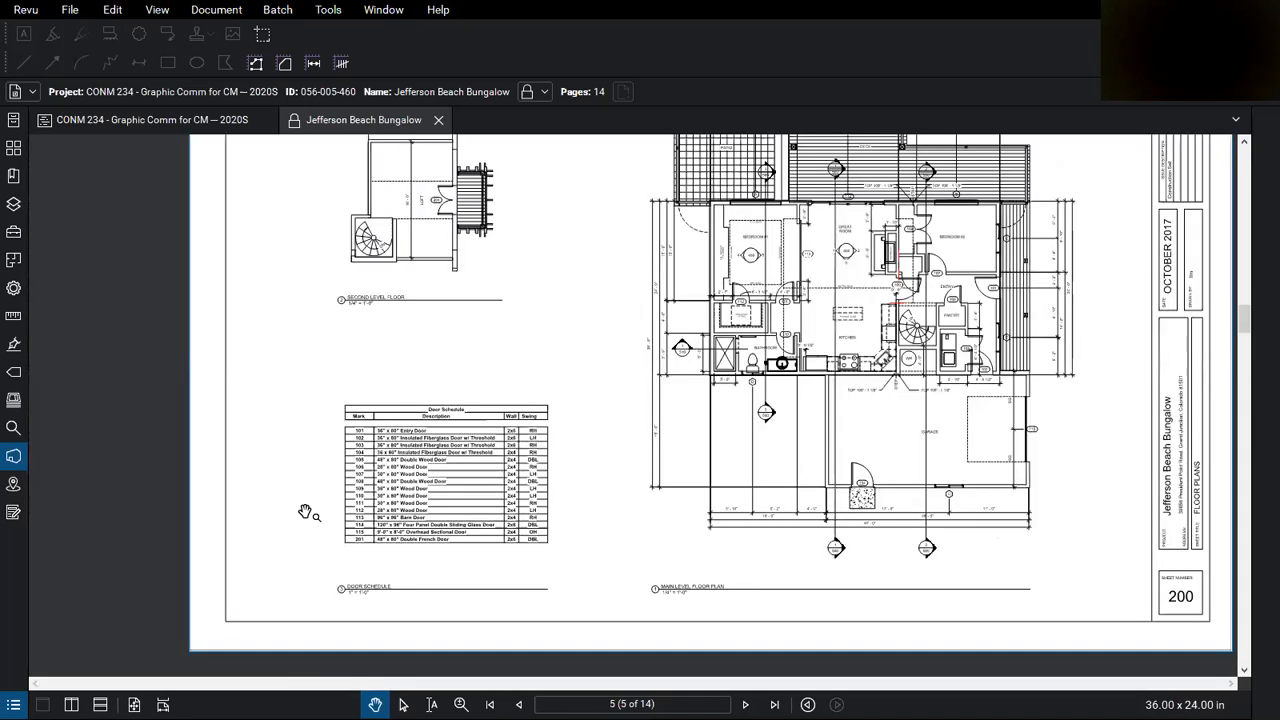
{"action": "scroll", "coordinate": [354, 489], "scroll_direction": "up", "scroll_amount": 3}
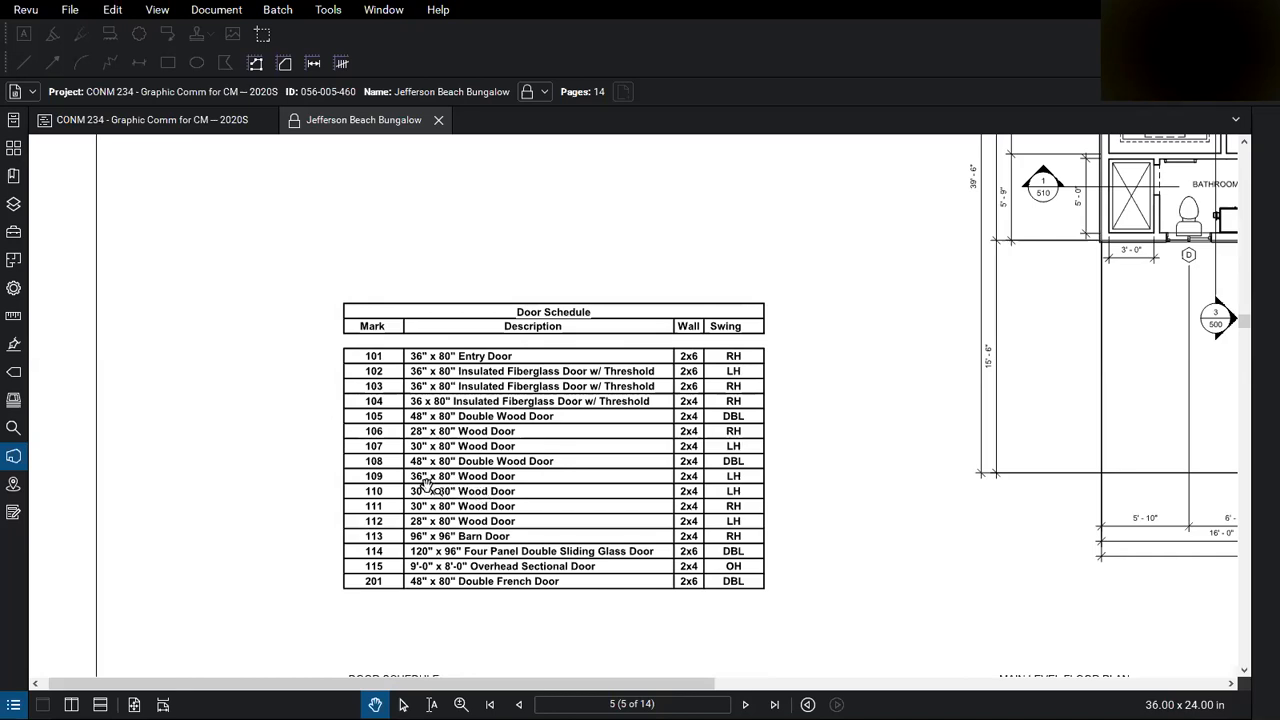
{"action": "scroll", "coordinate": [388, 480], "scroll_direction": "down", "scroll_amount": 1}
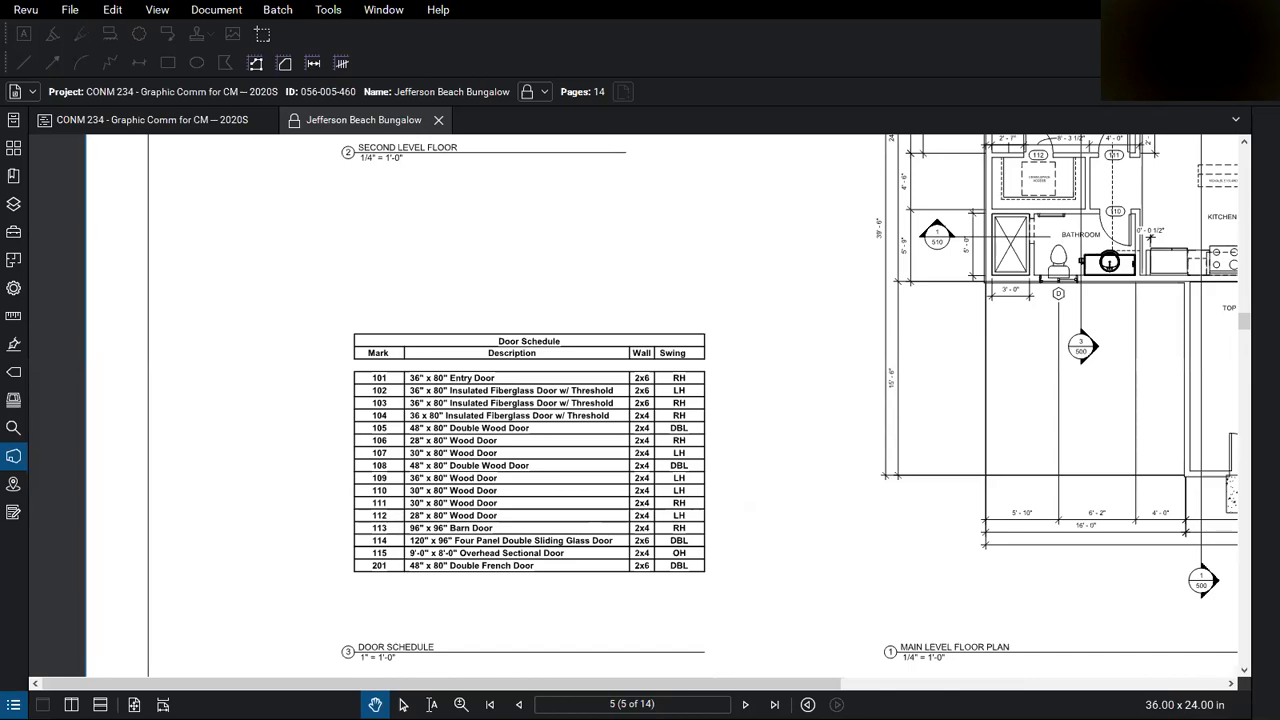
{"action": "key", "text": "alt+Tab"}
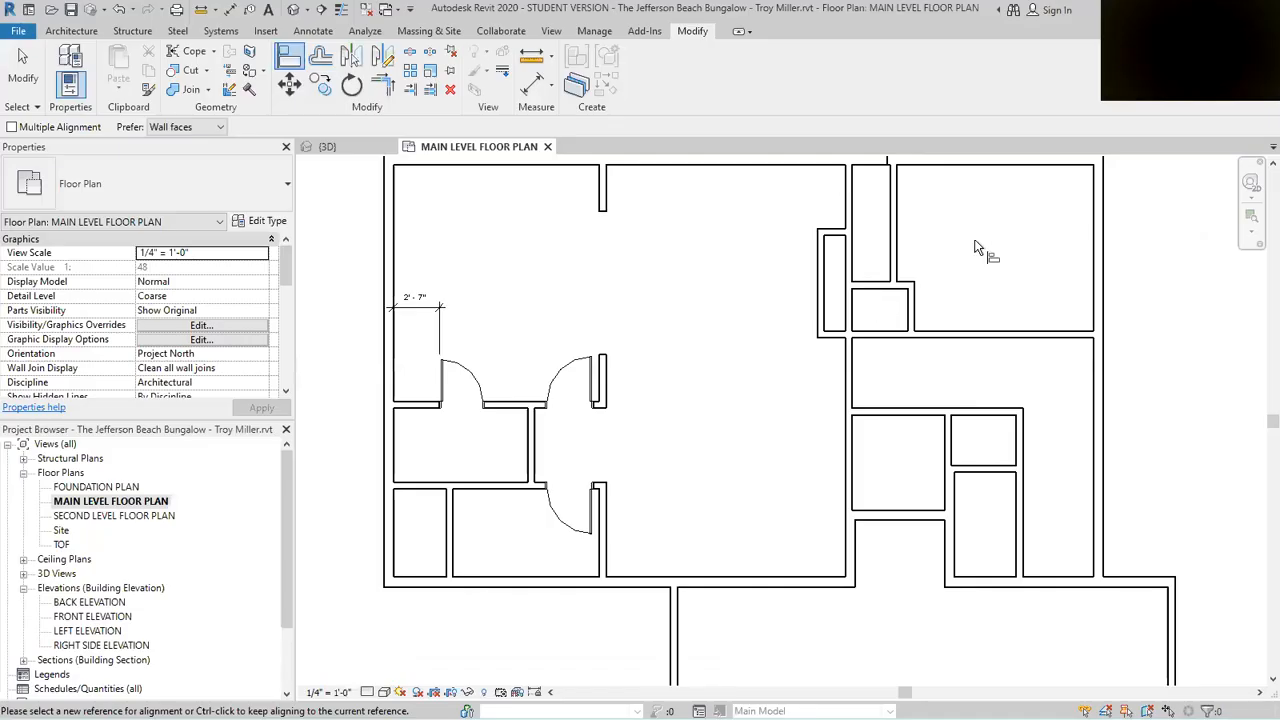
{"action": "scroll", "coordinate": [978, 241], "scroll_direction": "up", "scroll_amount": 1}
{"action": "scroll", "coordinate": [492, 304], "scroll_direction": "down", "scroll_amount": 1}
{"action": "scroll", "coordinate": [824, 315], "scroll_direction": "up", "scroll_amount": 2}
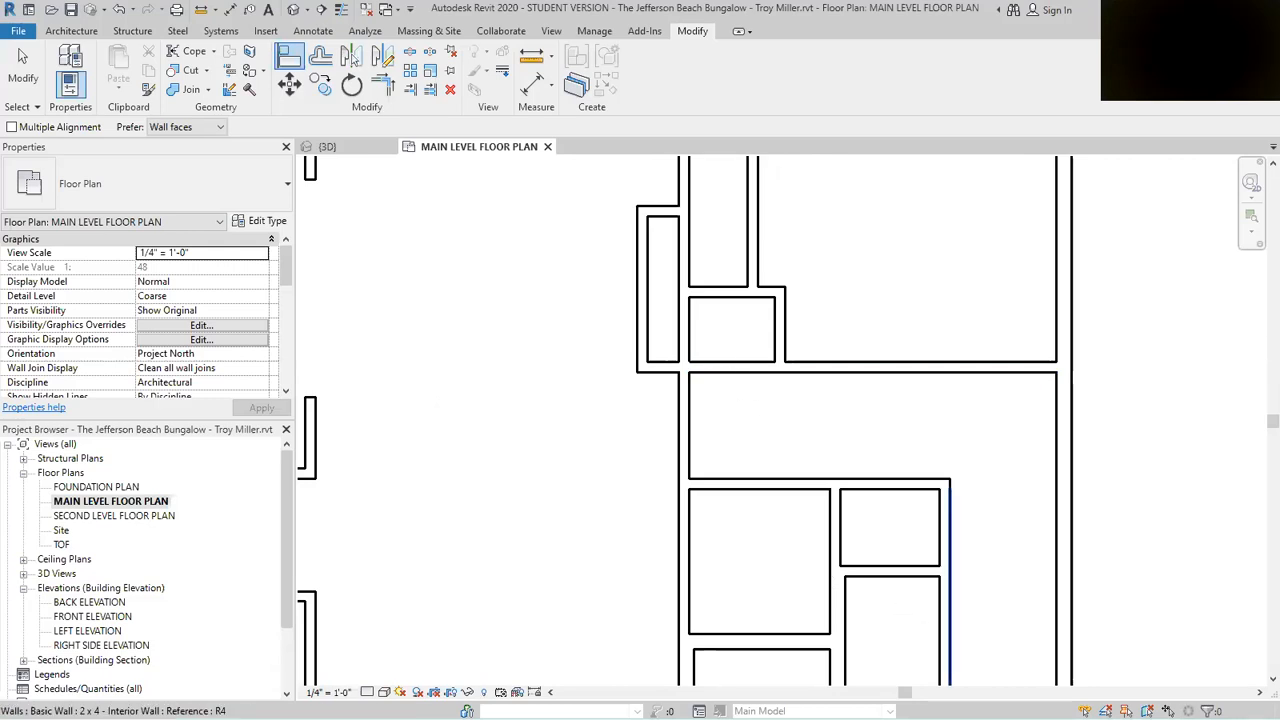
Step: Switch to the Revu drawings and compare the doors around the entry, pantry and Bedroom #2 with their Door Schedule entries
{"action": "key", "text": "alt+Tab"}
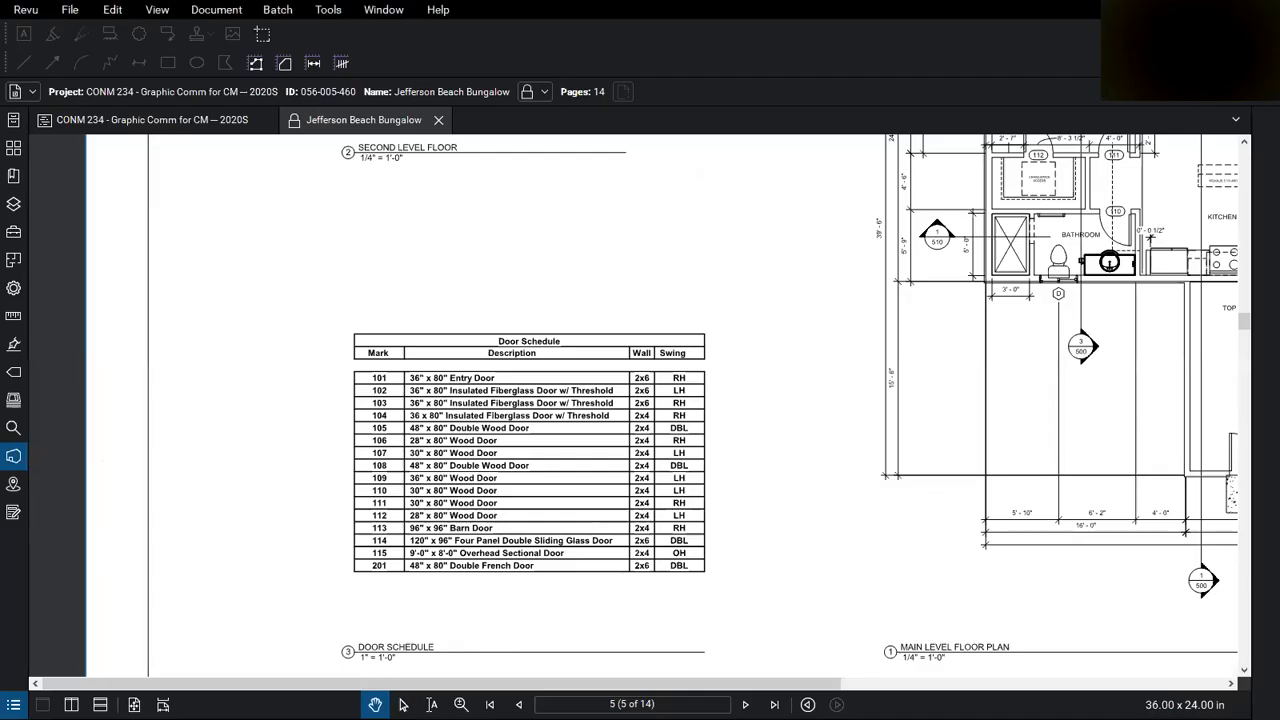
{"action": "scroll", "coordinate": [794, 536], "scroll_direction": "down", "scroll_amount": 2}
{"action": "scroll", "coordinate": [1160, 262], "scroll_direction": "up", "scroll_amount": 4}
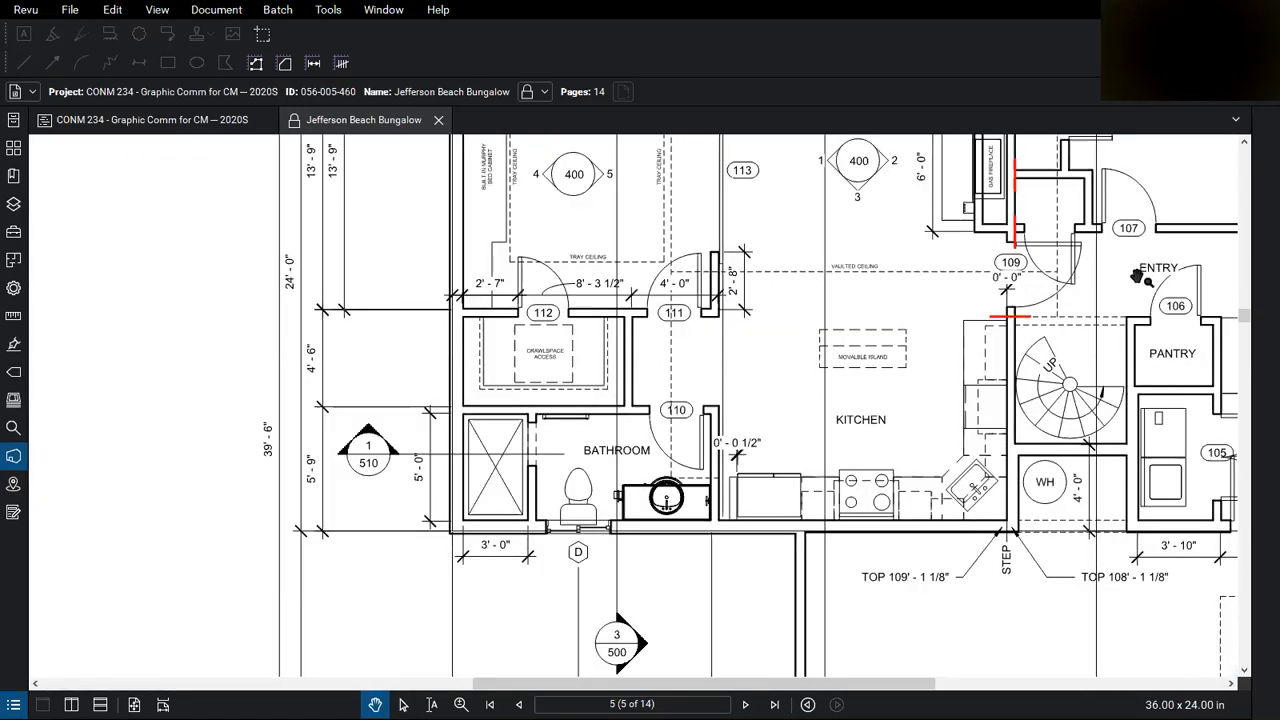
{"action": "scroll", "coordinate": [1100, 270], "scroll_direction": "down", "scroll_amount": 1}
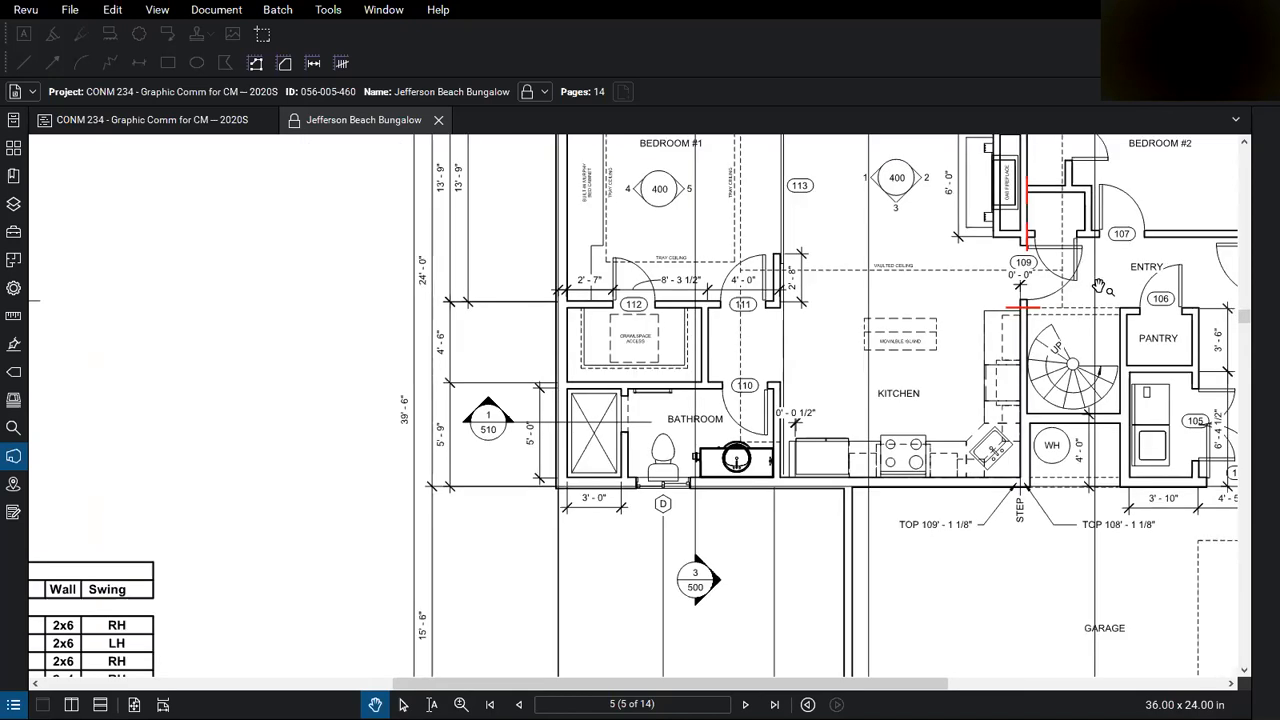
{"action": "scroll", "coordinate": [1100, 287], "scroll_direction": "up", "scroll_amount": 1}
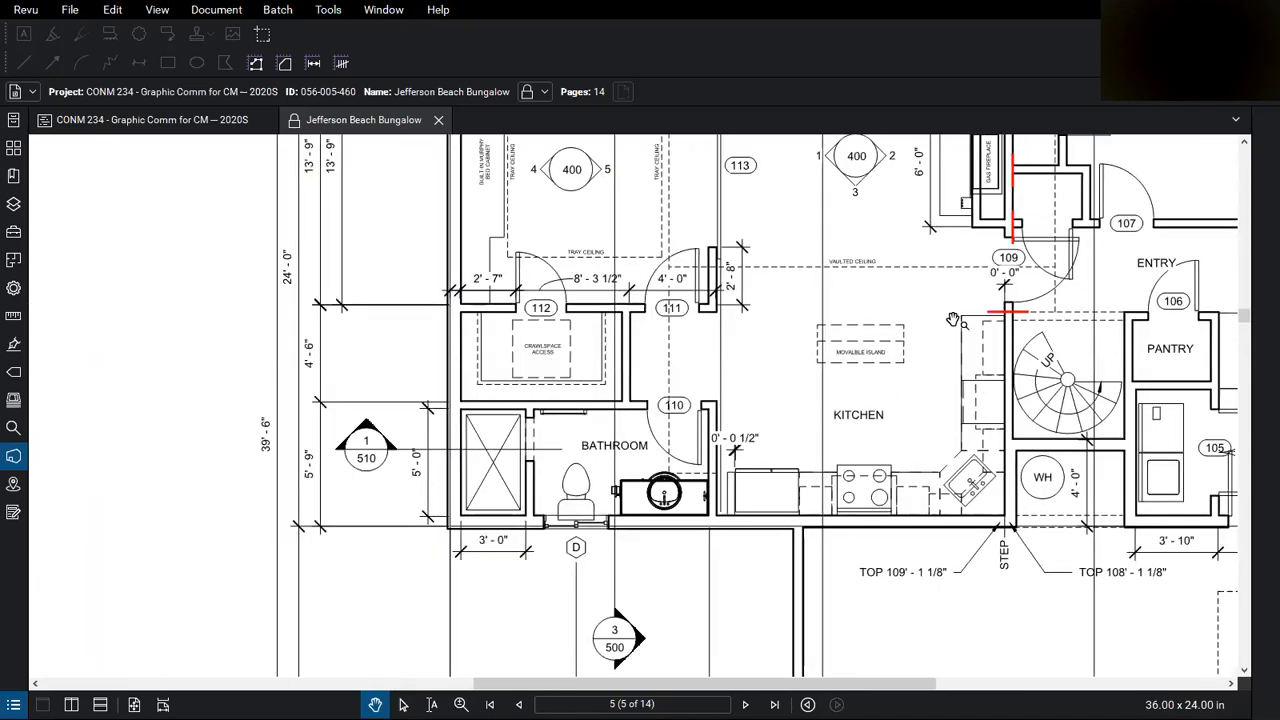
{"action": "scroll", "coordinate": [1062, 240], "scroll_direction": "up", "scroll_amount": 1}
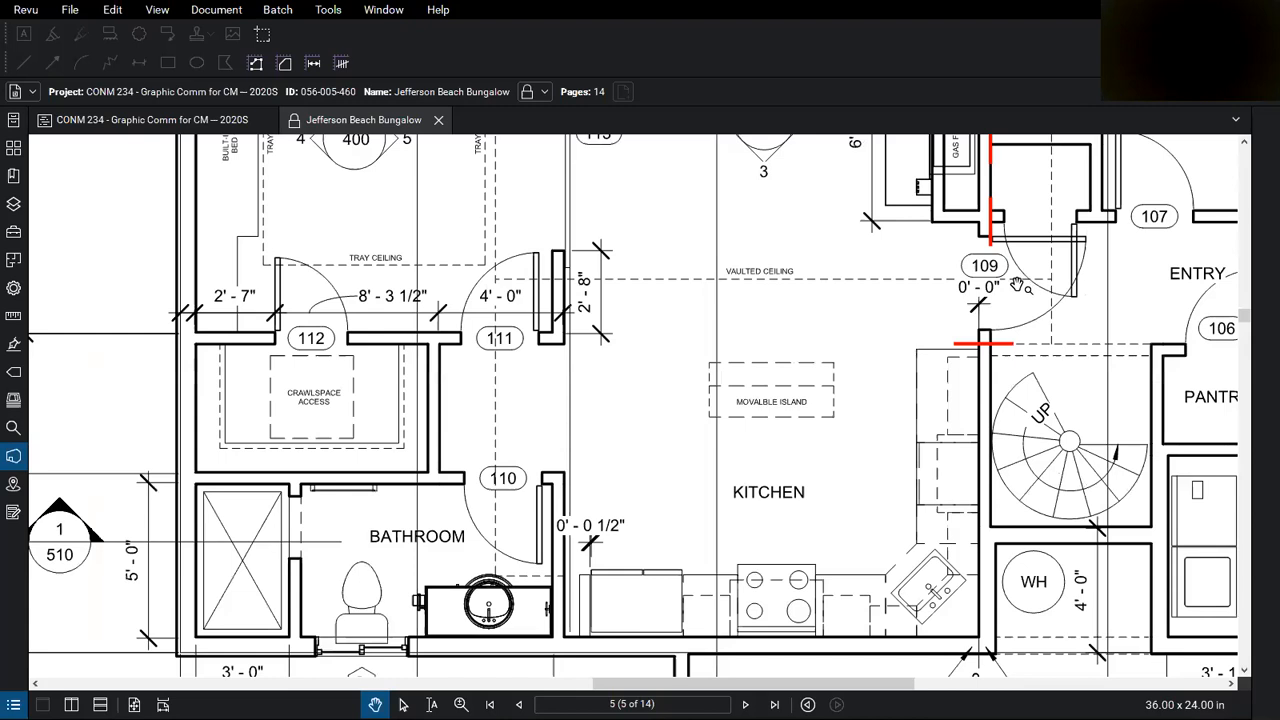
{"action": "scroll", "coordinate": [1018, 285], "scroll_direction": "down", "scroll_amount": 3}
{"action": "scroll", "coordinate": [640, 460], "scroll_direction": "up", "scroll_amount": 2}
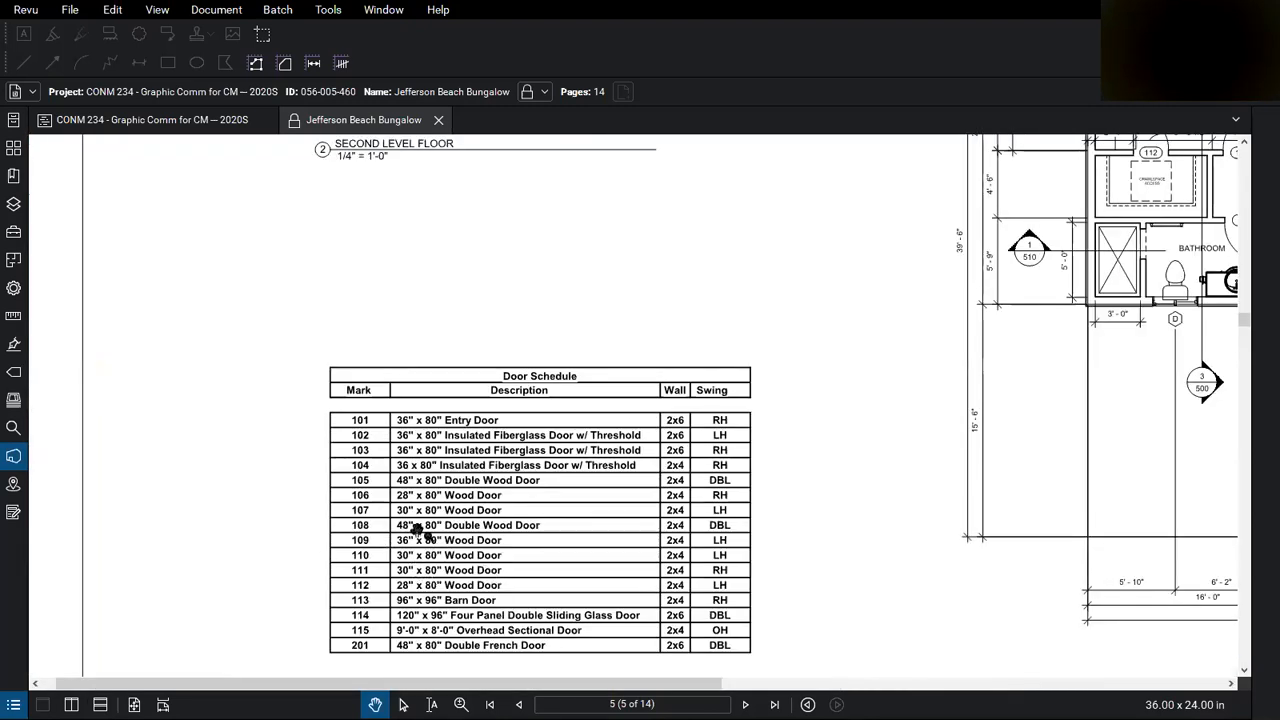
{"action": "scroll", "coordinate": [410, 540], "scroll_direction": "down", "scroll_amount": 2}
{"action": "scroll", "coordinate": [1088, 308], "scroll_direction": "up", "scroll_amount": 2}
{"action": "scroll", "coordinate": [1082, 298], "scroll_direction": "up", "scroll_amount": 1}
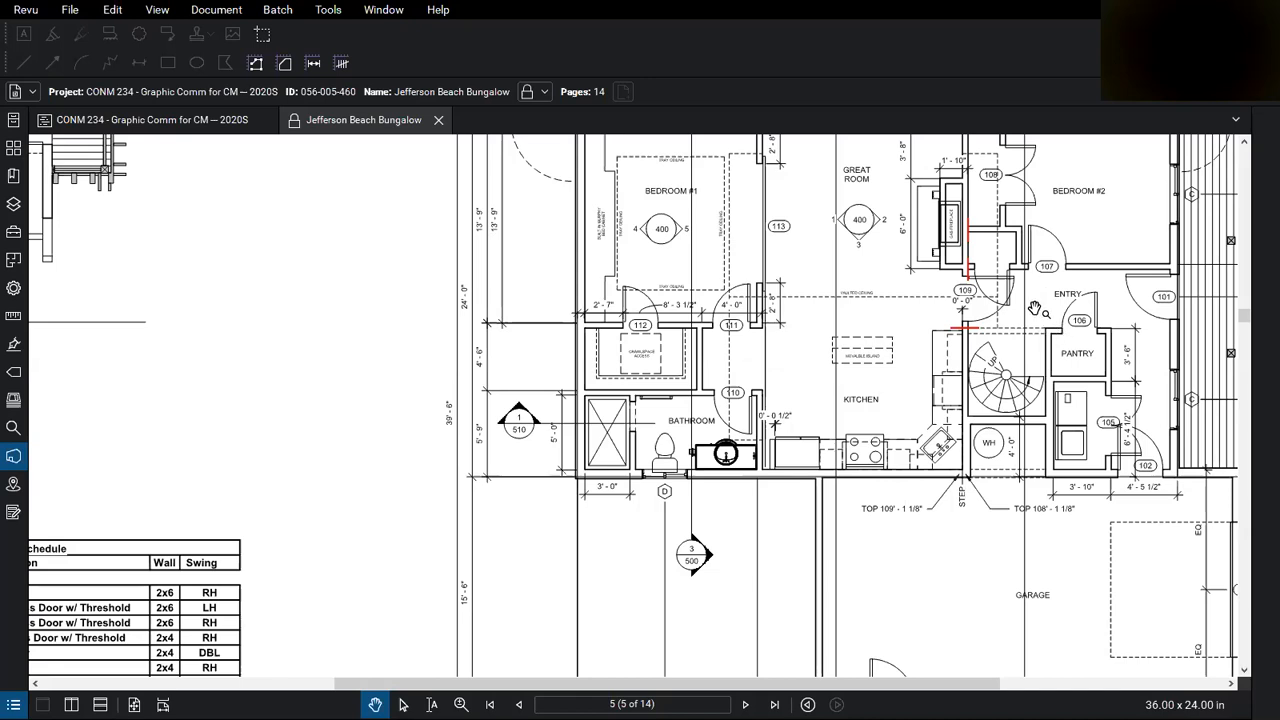
{"action": "scroll", "coordinate": [1036, 316], "scroll_direction": "up", "scroll_amount": 1}
{"action": "scroll", "coordinate": [943, 380], "scroll_direction": "down", "scroll_amount": 2}
{"action": "scroll", "coordinate": [1096, 319], "scroll_direction": "up", "scroll_amount": 3}
{"action": "scroll", "coordinate": [1034, 340], "scroll_direction": "down", "scroll_amount": 4}
{"action": "scroll", "coordinate": [225, 630], "scroll_direction": "up", "scroll_amount": 1}
{"action": "scroll", "coordinate": [287, 533], "scroll_direction": "down", "scroll_amount": 2}
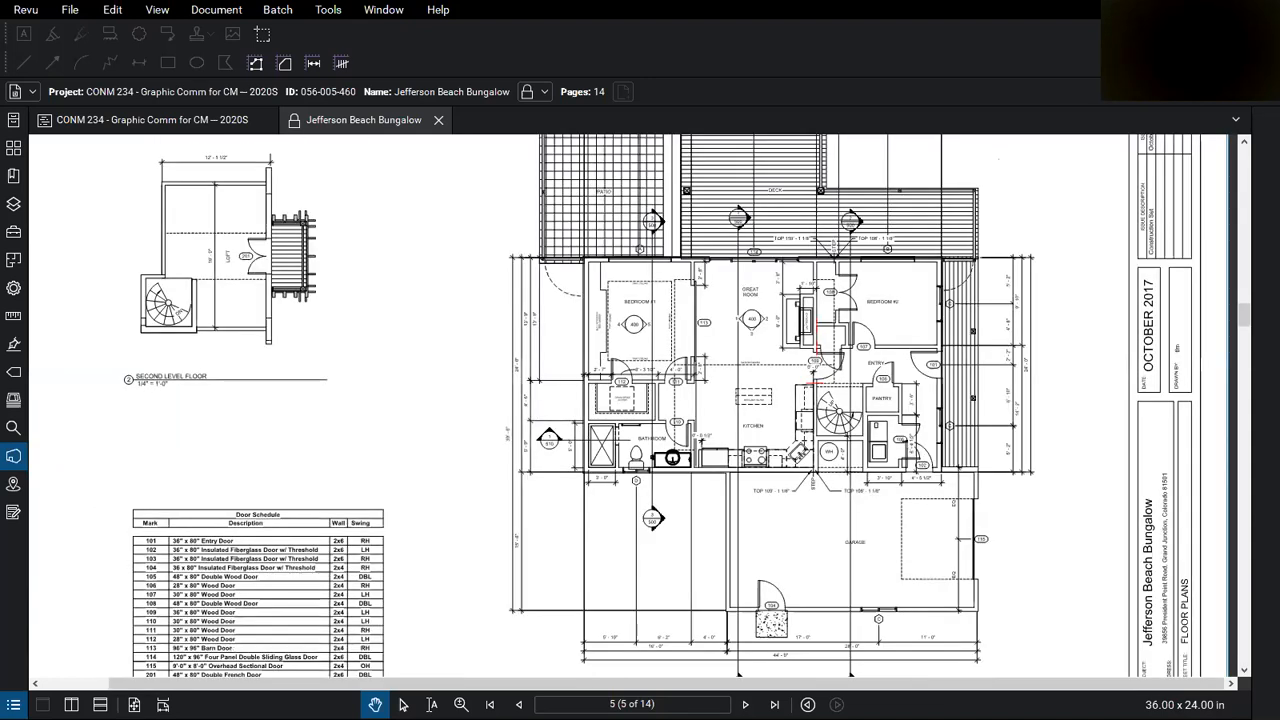
Step: Switch to Revit and place a 28" x 80" Door-Interior-Single-4_Panel-Wood door in the pantry's entry-side wall, swinging into the entry
{"action": "key", "text": "alt+Tab"}
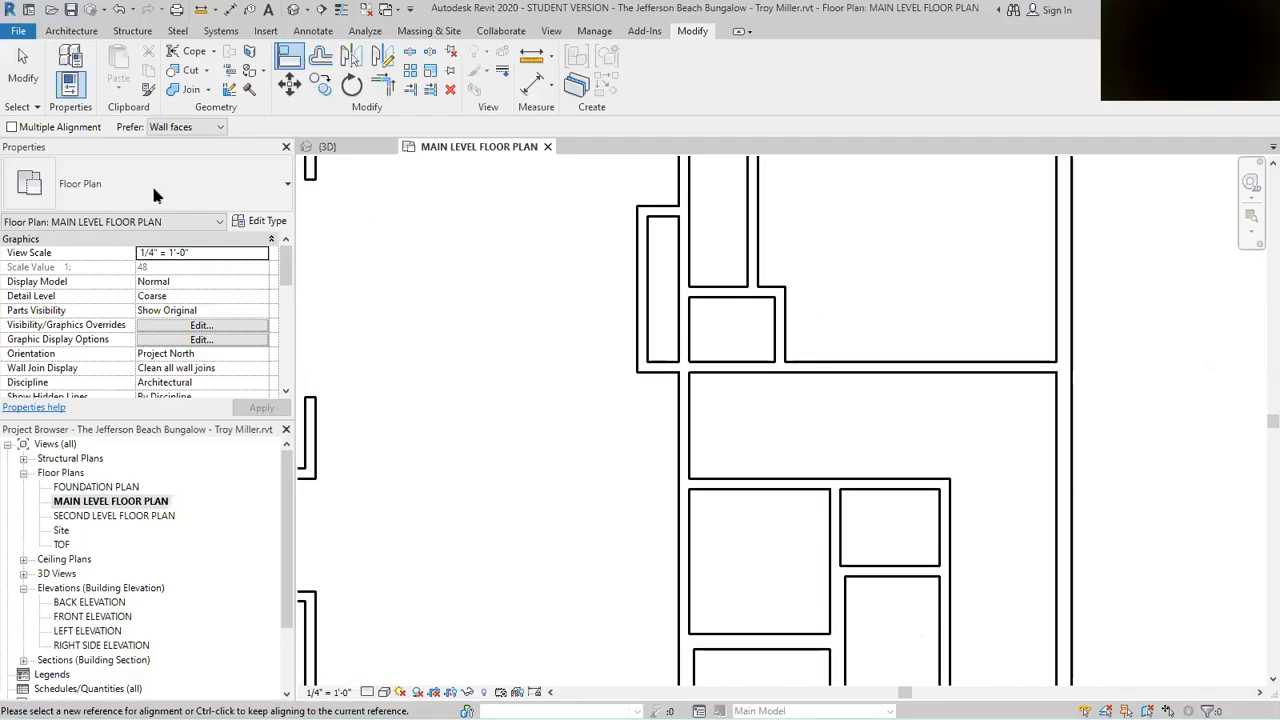
{"action": "left_click", "coordinate": [86, 32]}
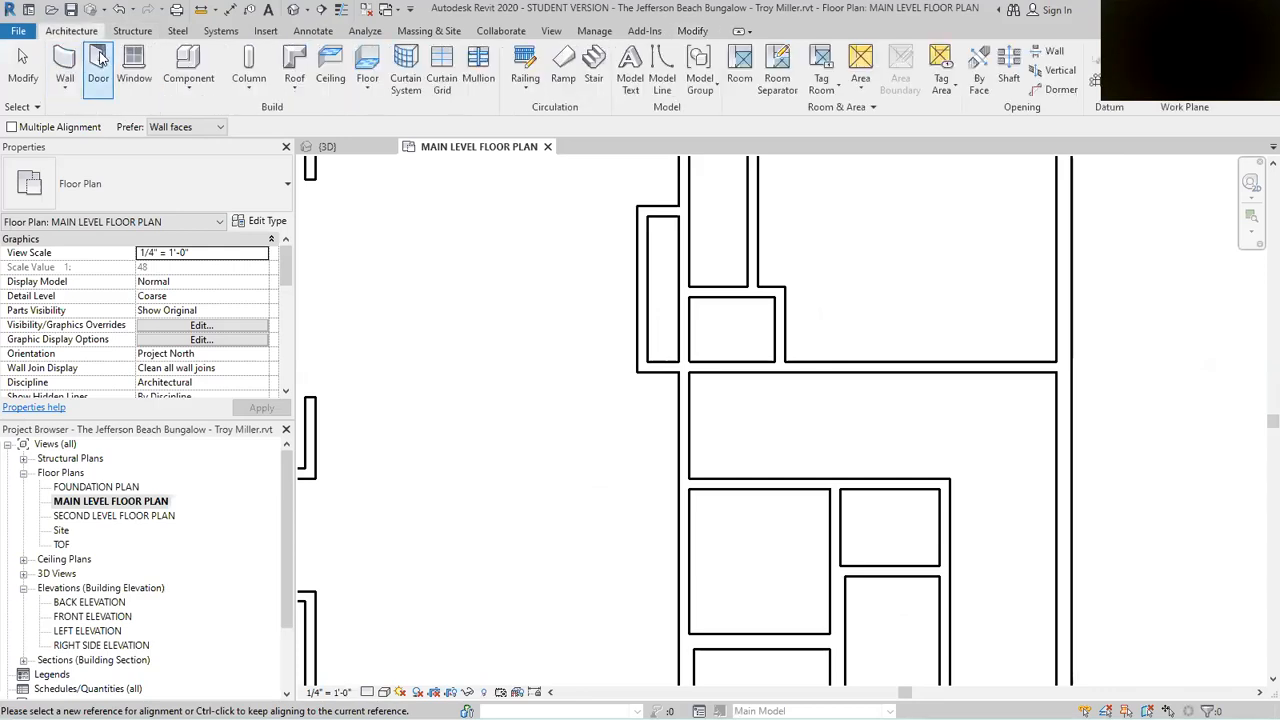
{"action": "left_click", "coordinate": [101, 58]}
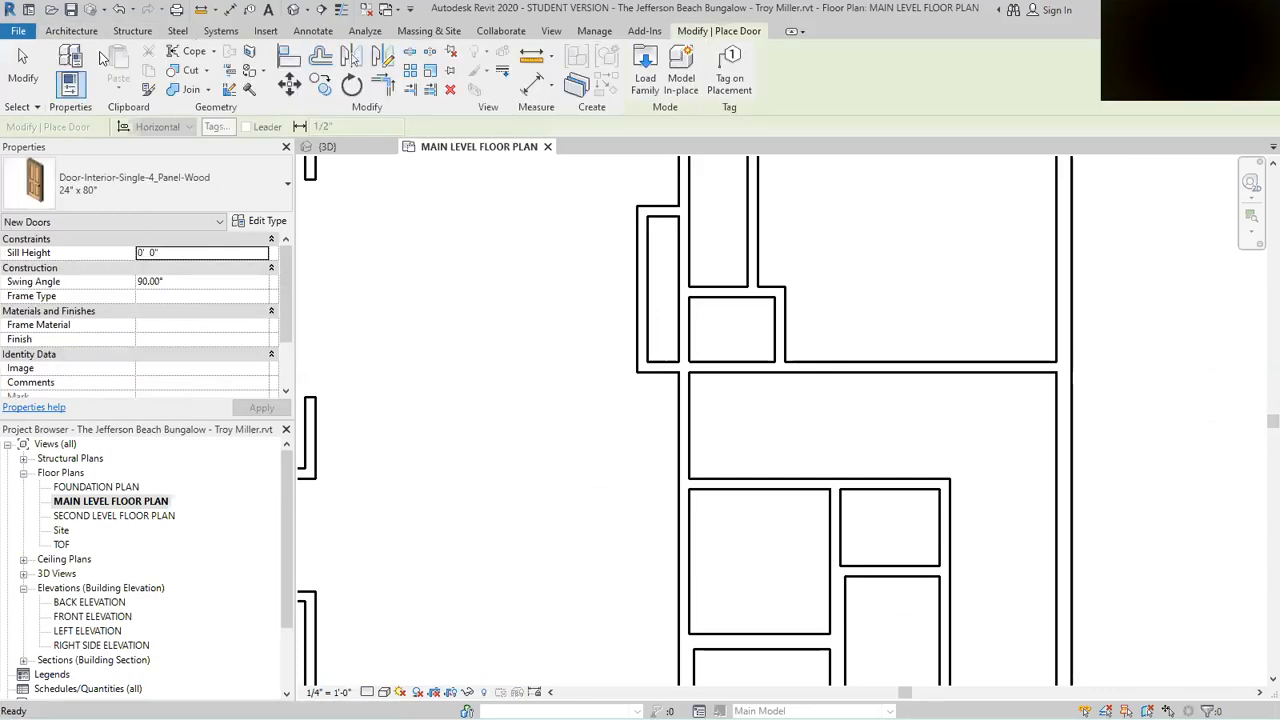
{"action": "left_click", "coordinate": [208, 190]}
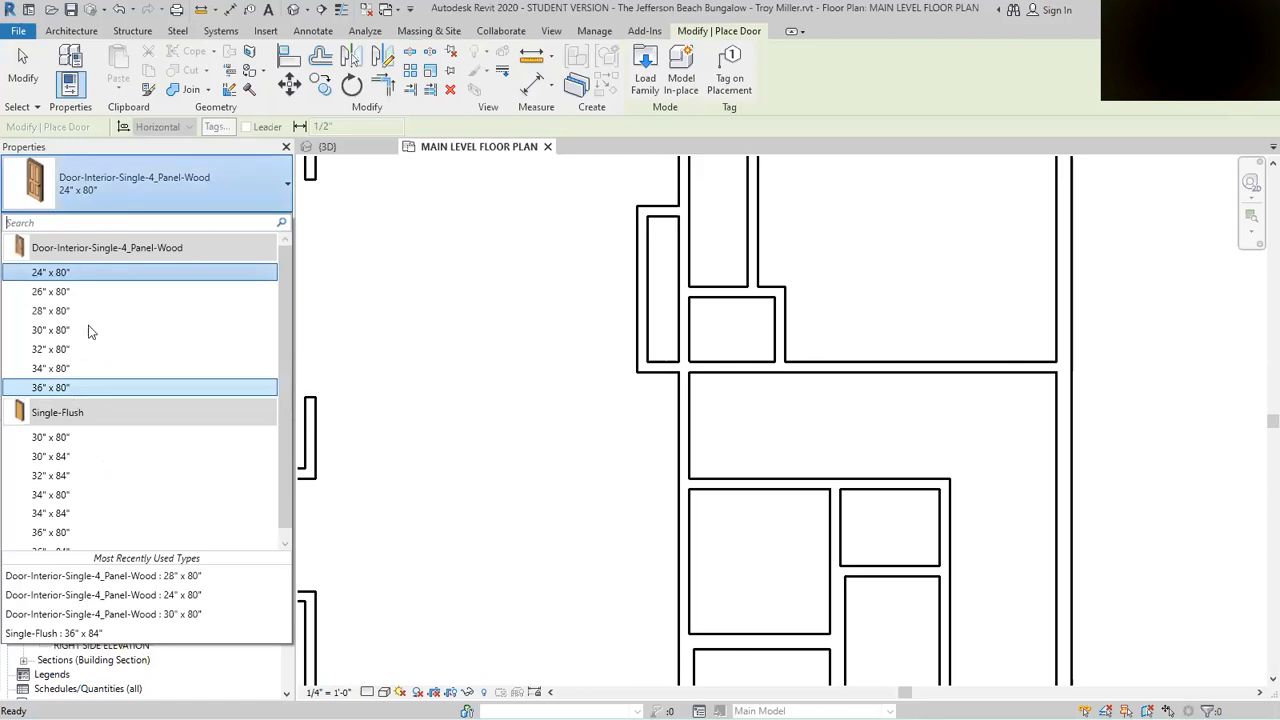
{"action": "left_click", "coordinate": [55, 311]}
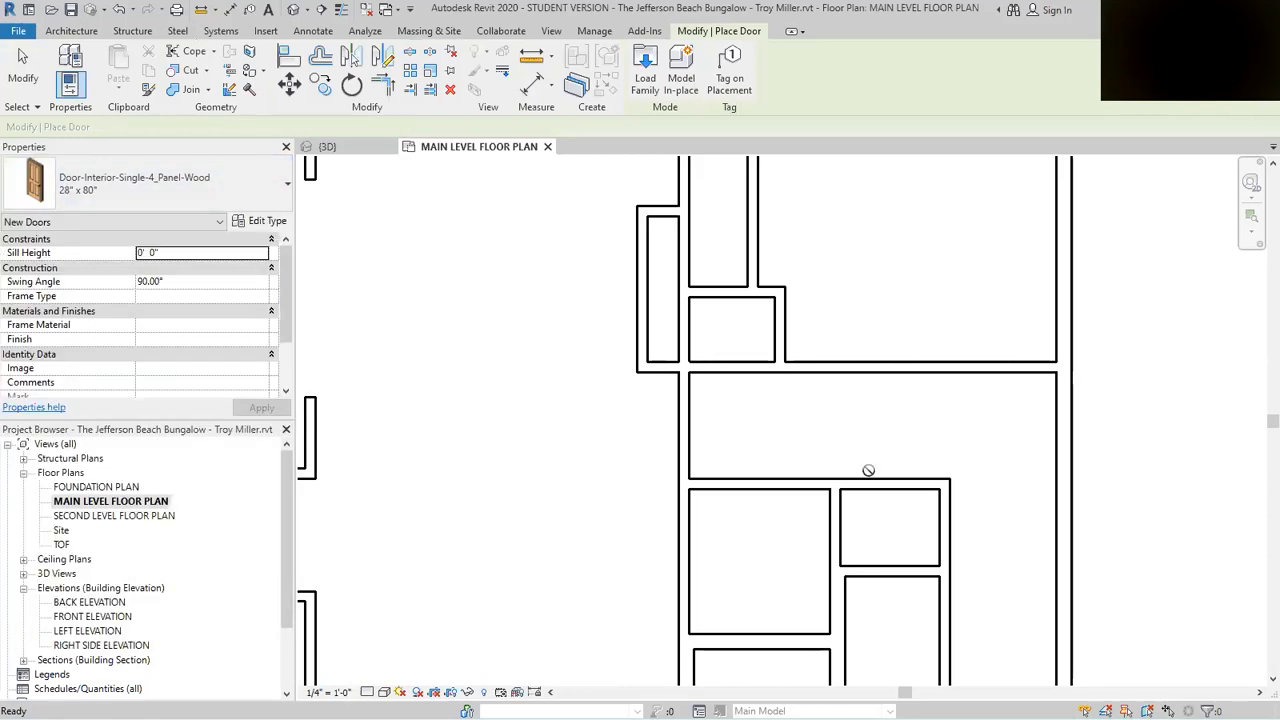
{"action": "scroll", "coordinate": [953, 461], "scroll_direction": "down", "scroll_amount": 3}
{"action": "scroll", "coordinate": [905, 470], "scroll_direction": "up", "scroll_amount": 3}
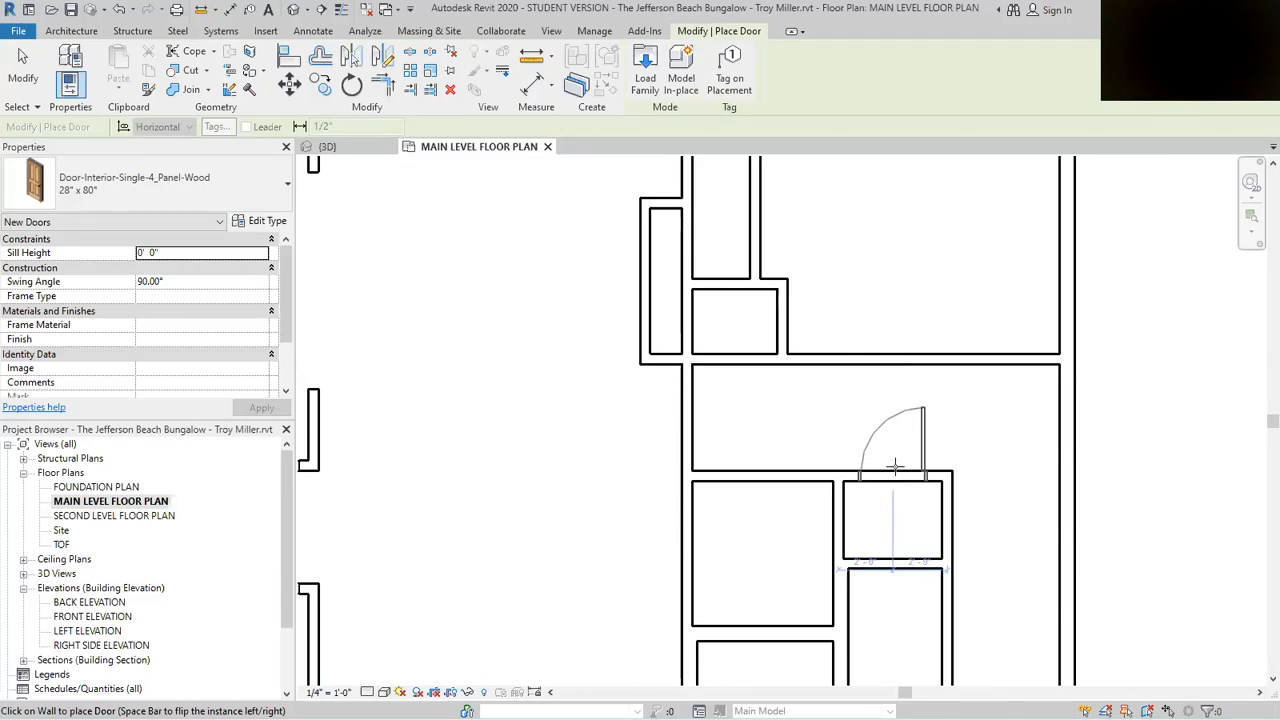
{"action": "left_click", "coordinate": [897, 465]}
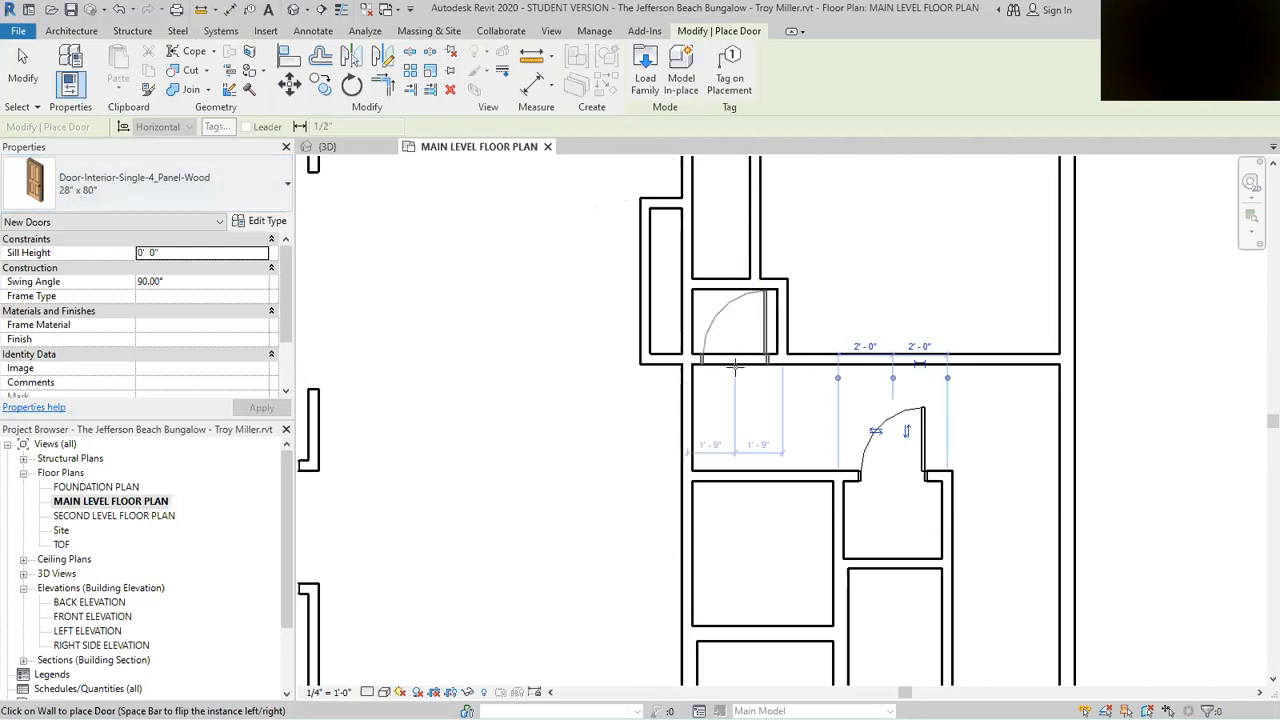
Step: Place another 28" x 80" four-panel wood door in the small closet's wall, flipped to swing into the entry hallway
{"action": "key", "text": "space"}
{"action": "scroll", "coordinate": [743, 363], "scroll_direction": "up", "scroll_amount": 2}
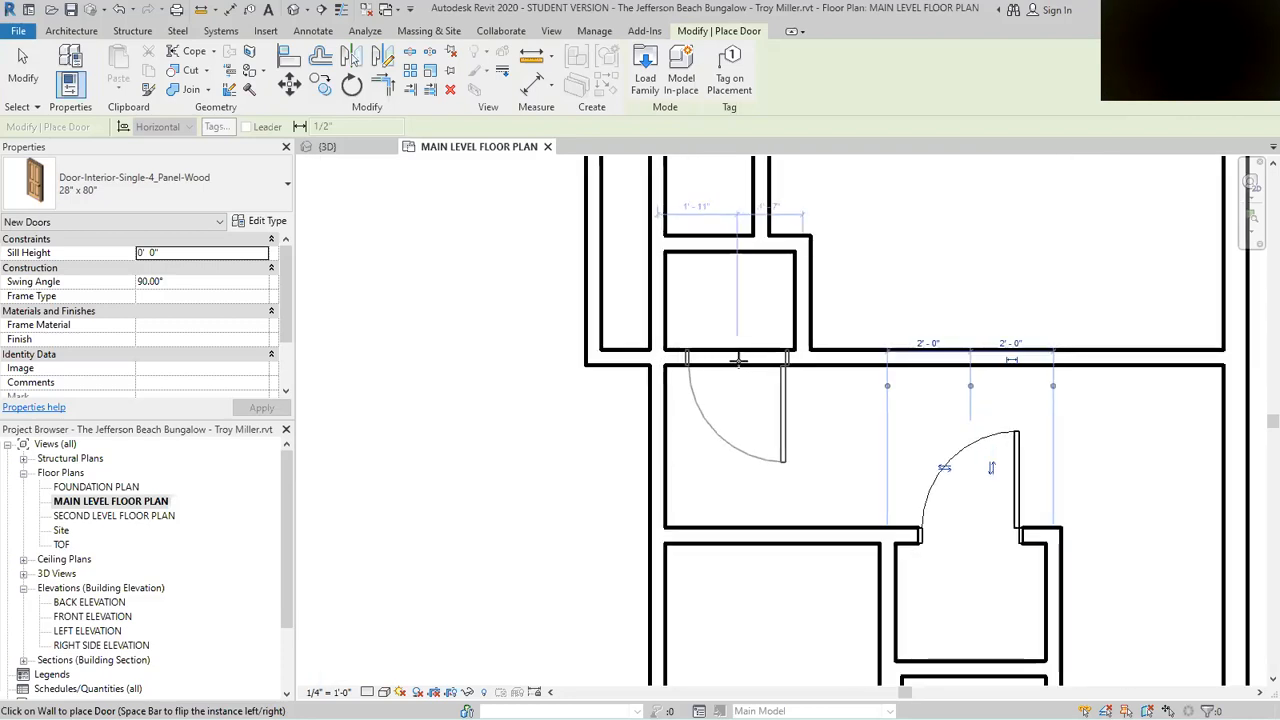
{"action": "left_click", "coordinate": [738, 362]}
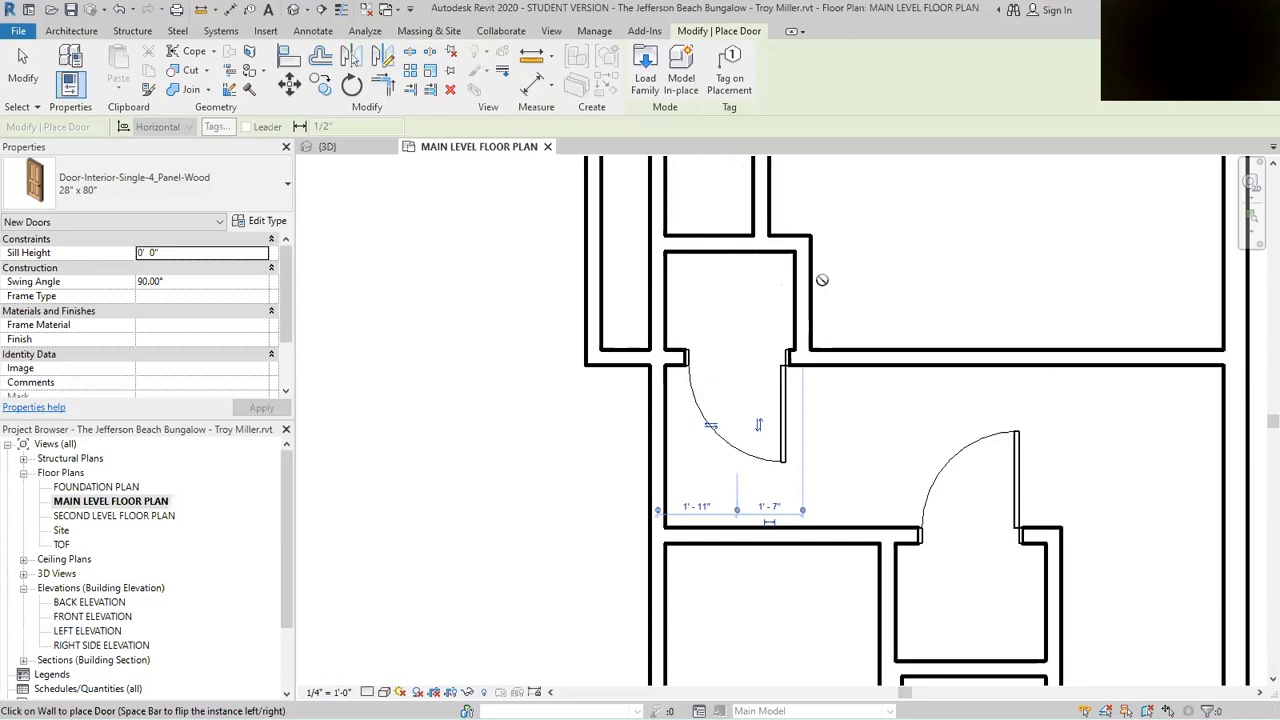
Step: Place a 30" x 80" four-panel wood door in Bedroom #2's entry wall beside the closet, swinging into the bedroom
{"action": "left_click", "coordinate": [245, 173]}
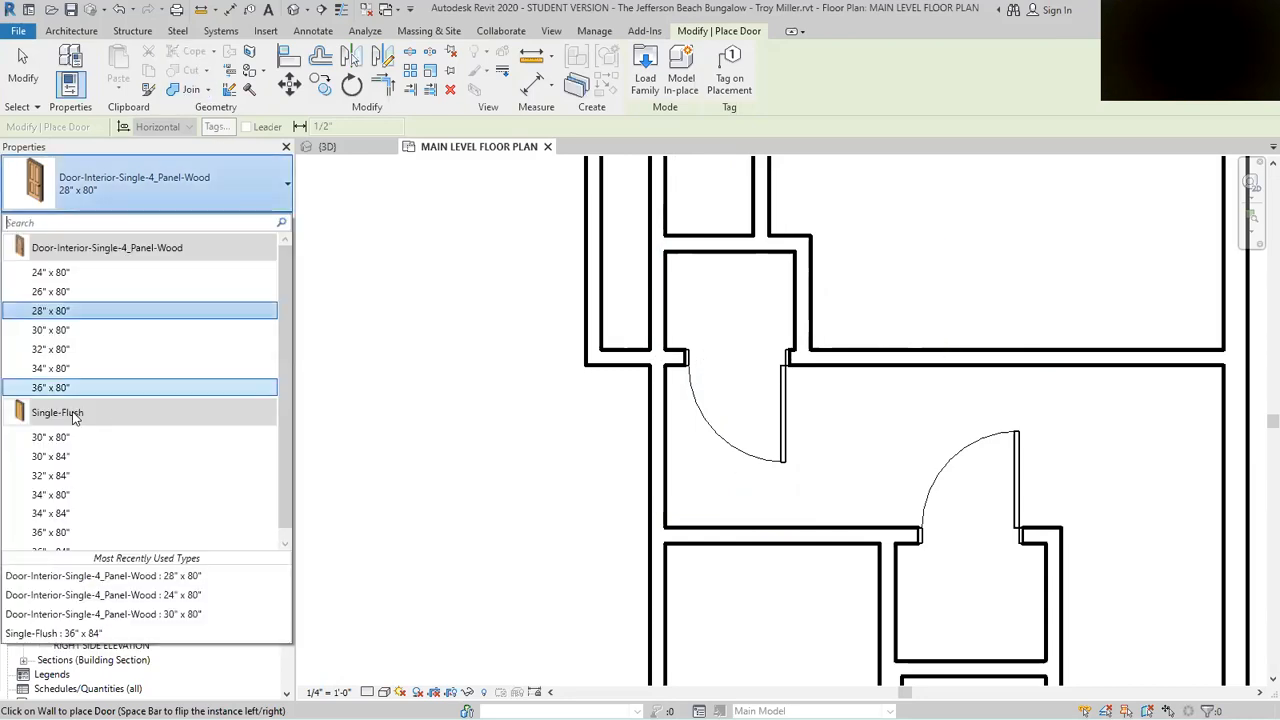
{"action": "left_click", "coordinate": [75, 330]}
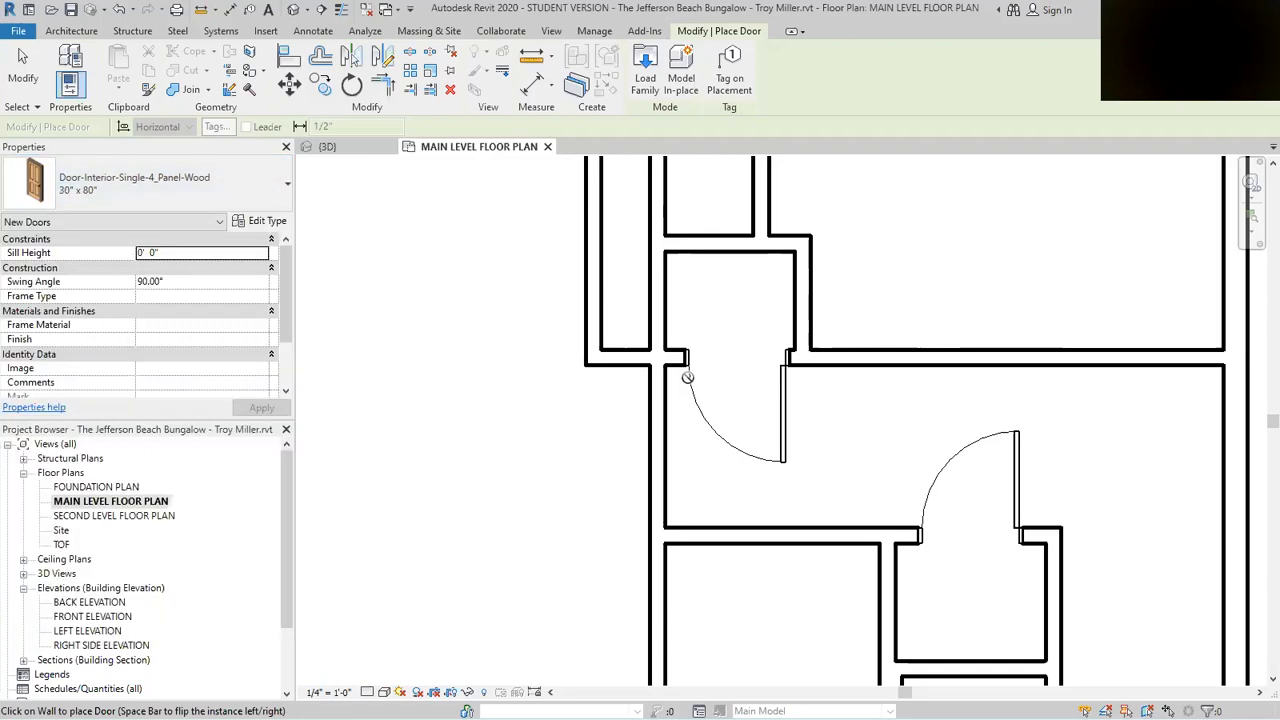
{"action": "left_click", "coordinate": [880, 349]}
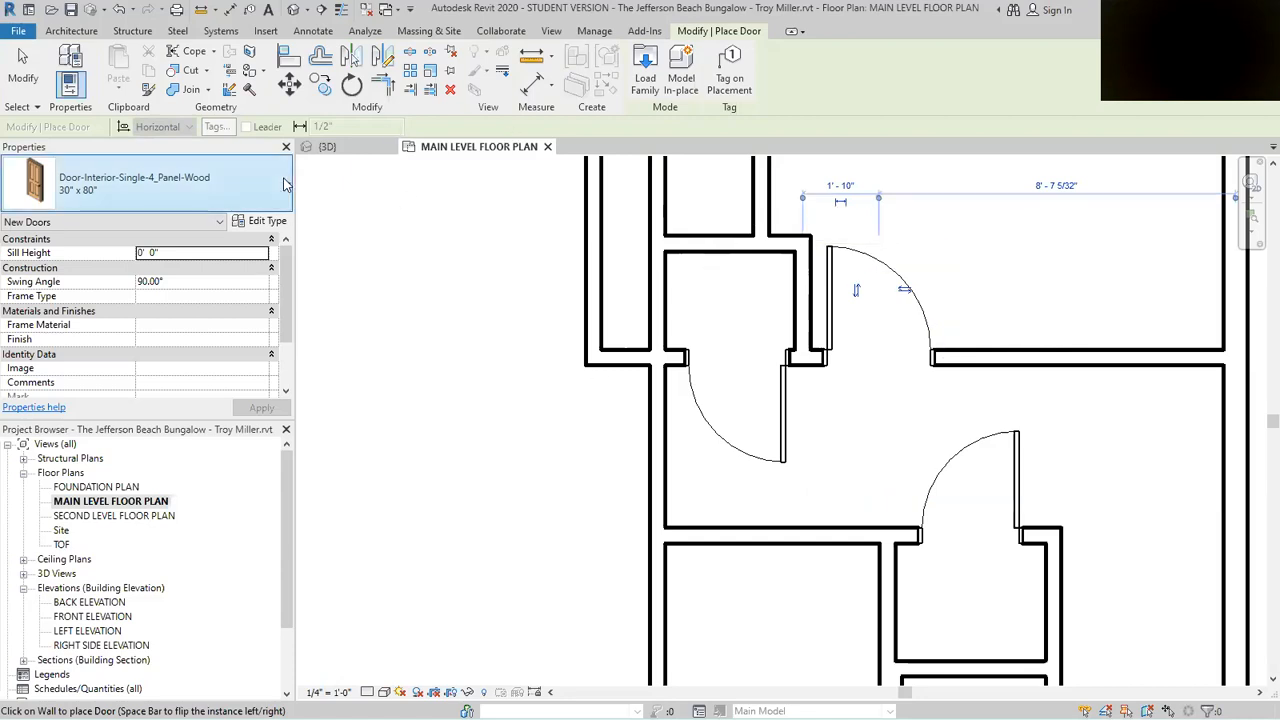
Step: Place a 36" x 80" Single-Flush door centered in the wall between the great room and entry hallway, swinging into the hallway
{"action": "left_click", "coordinate": [150, 183]}
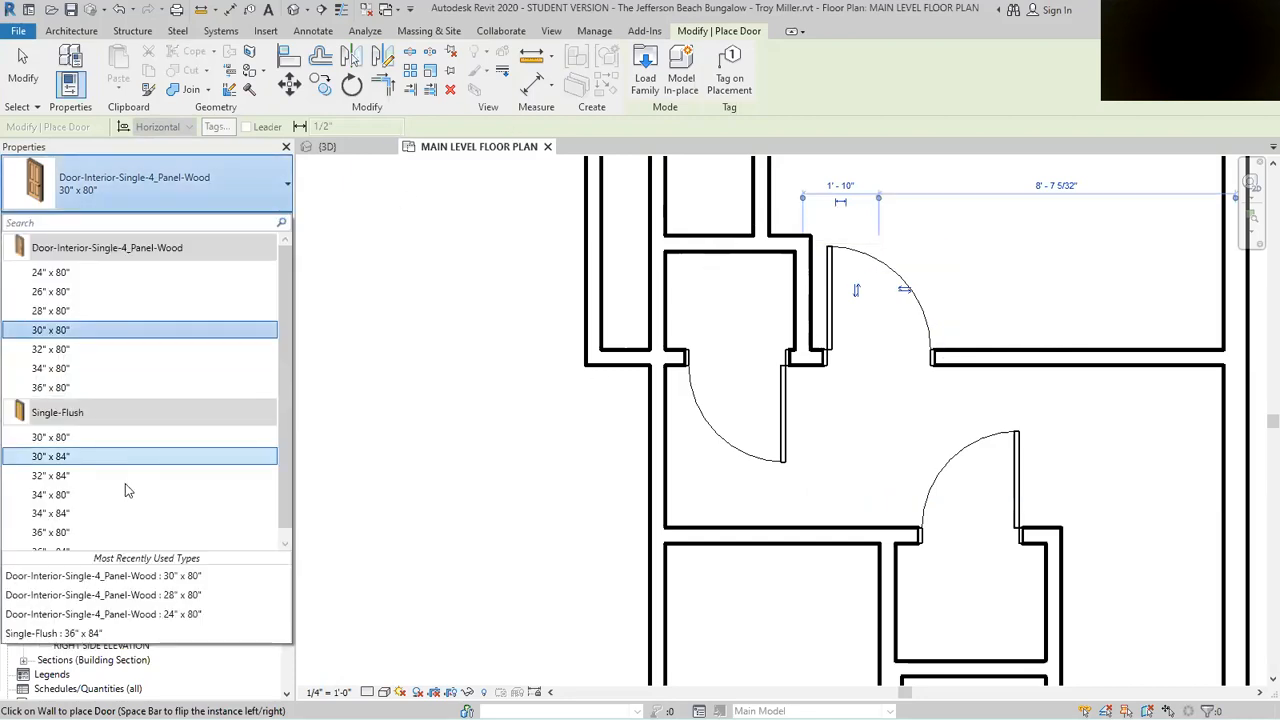
{"action": "left_click", "coordinate": [120, 532]}
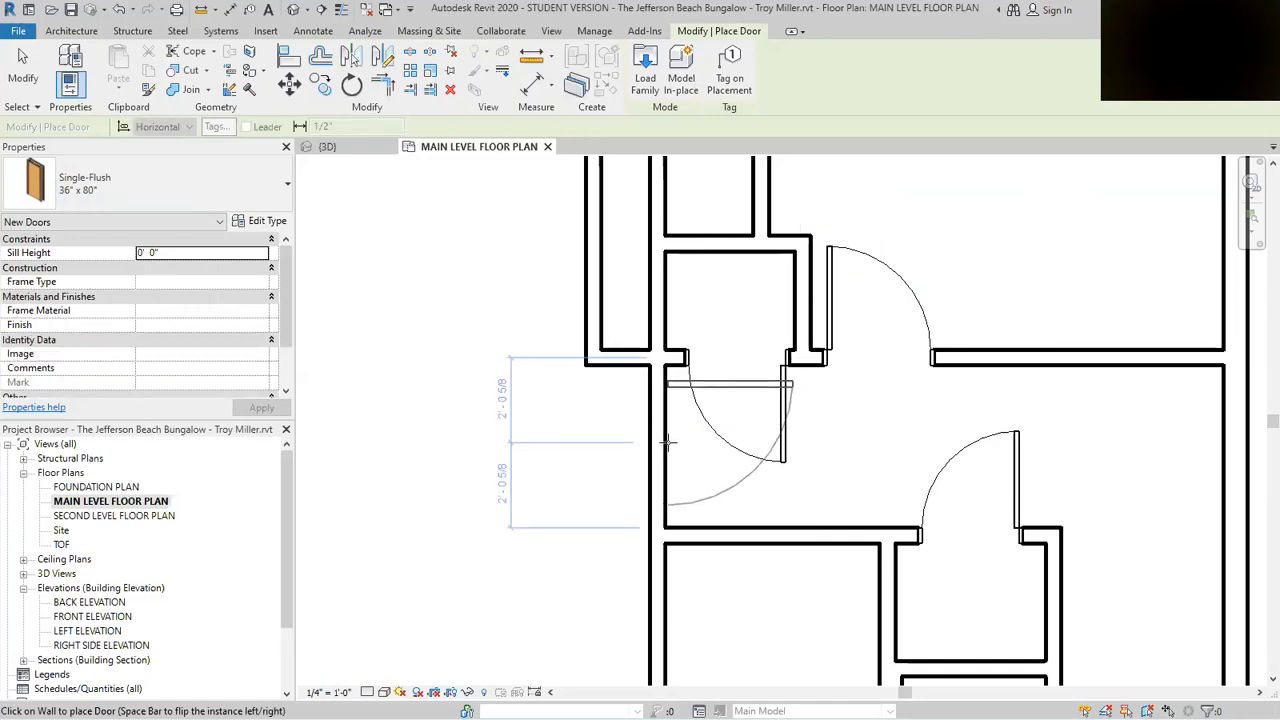
{"action": "left_click", "coordinate": [668, 443]}
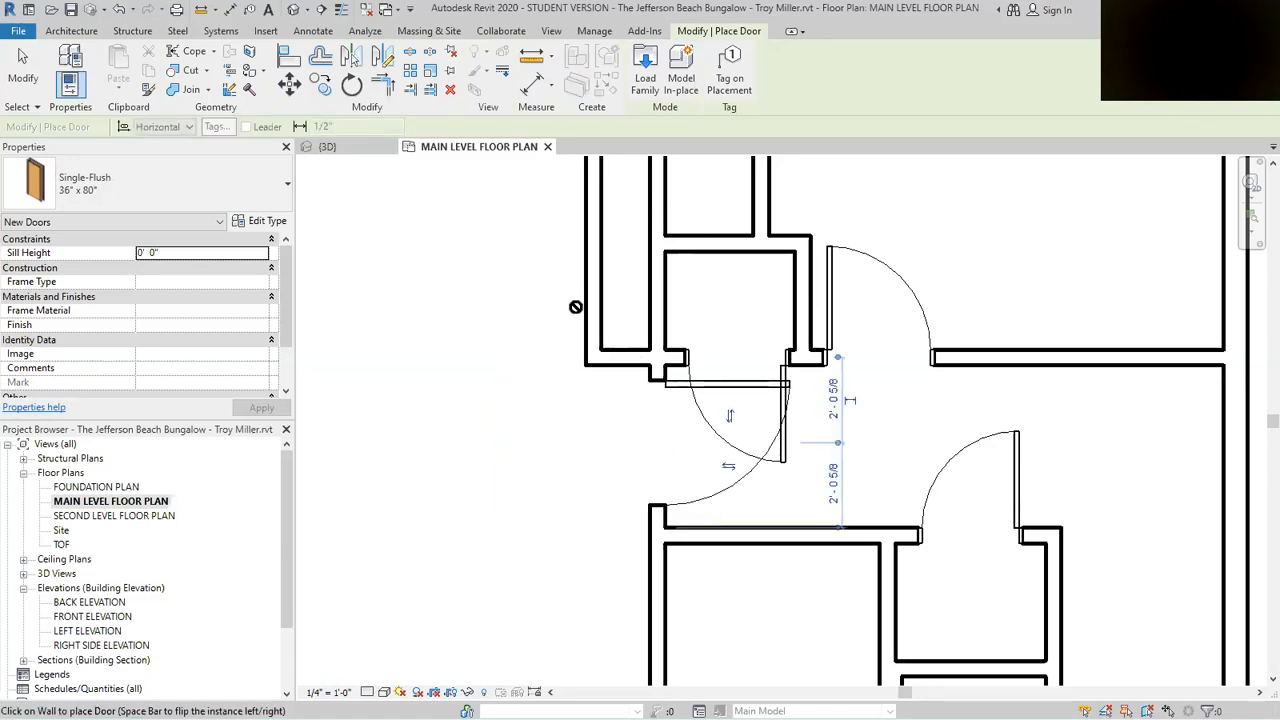
Step: Add an aligned dimension string from one pantry side wall through the pantry door's centerline to the opposite side wall
{"action": "scroll", "coordinate": [578, 303], "scroll_direction": "down", "scroll_amount": 2}
{"action": "scroll", "coordinate": [473, 313], "scroll_direction": "down", "scroll_amount": 2}
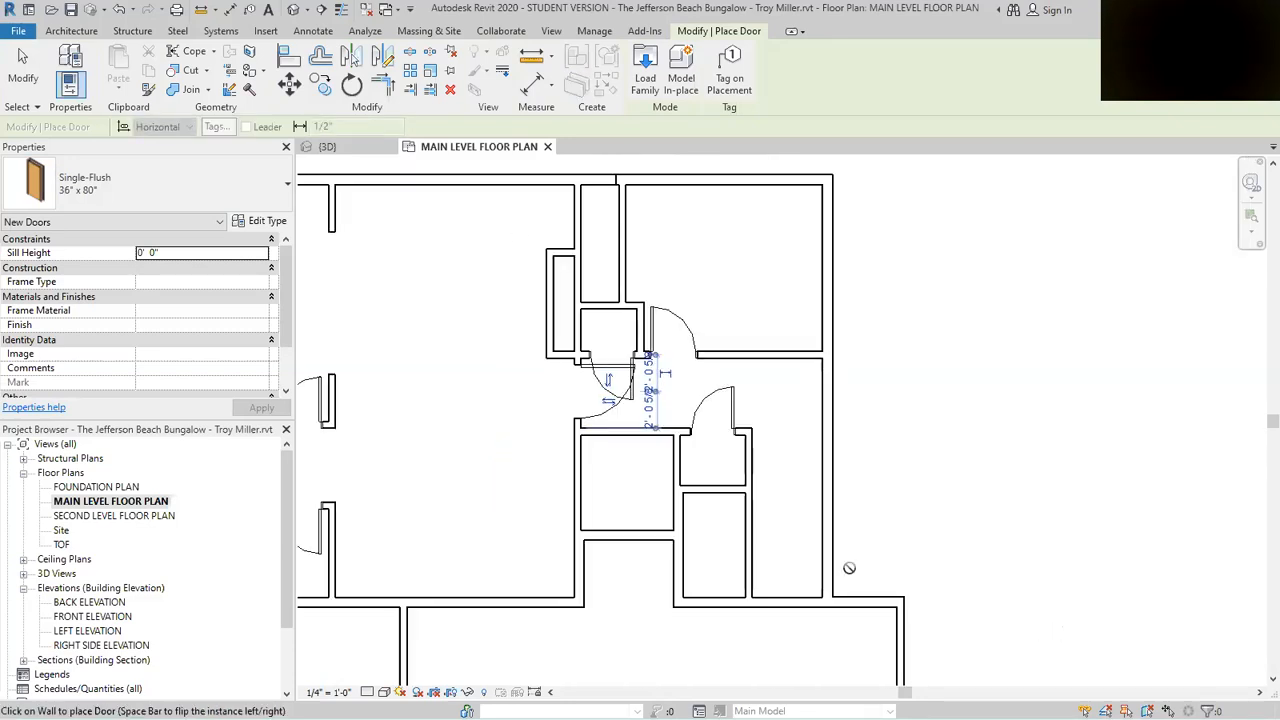
{"action": "scroll", "coordinate": [634, 472], "scroll_direction": "up", "scroll_amount": 2}
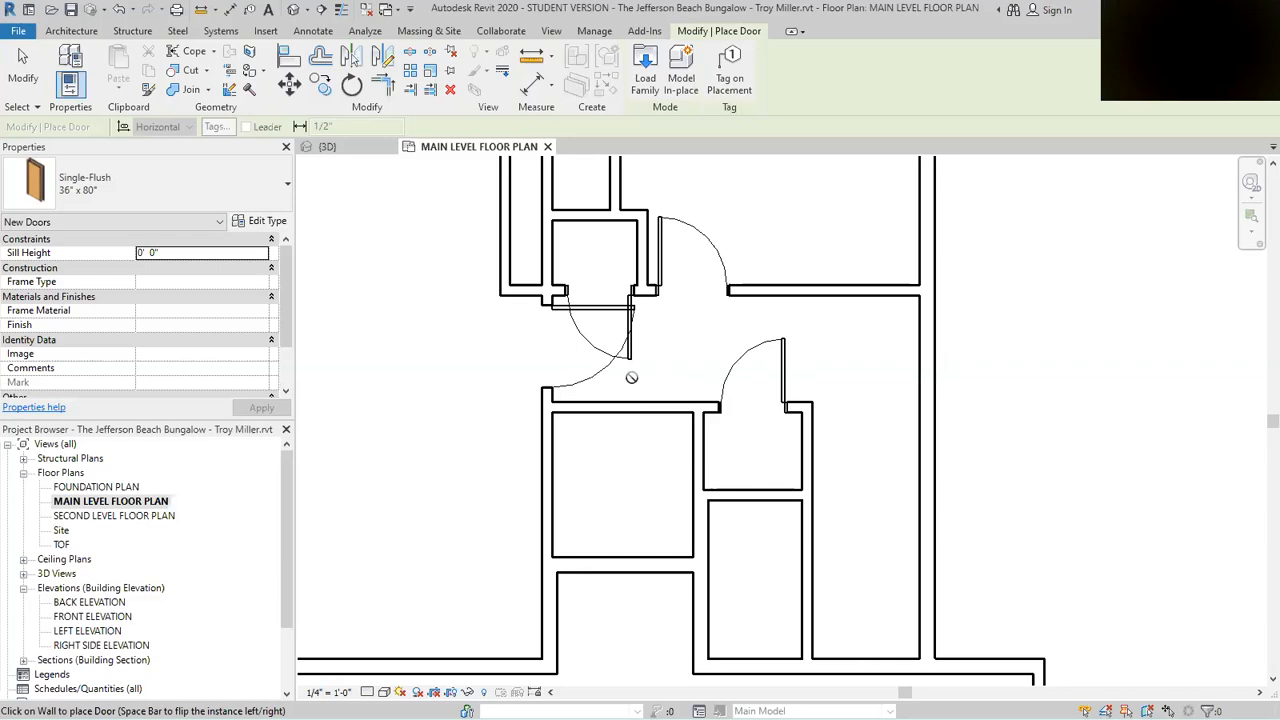
{"action": "scroll", "coordinate": [631, 377], "scroll_direction": "up", "scroll_amount": 2}
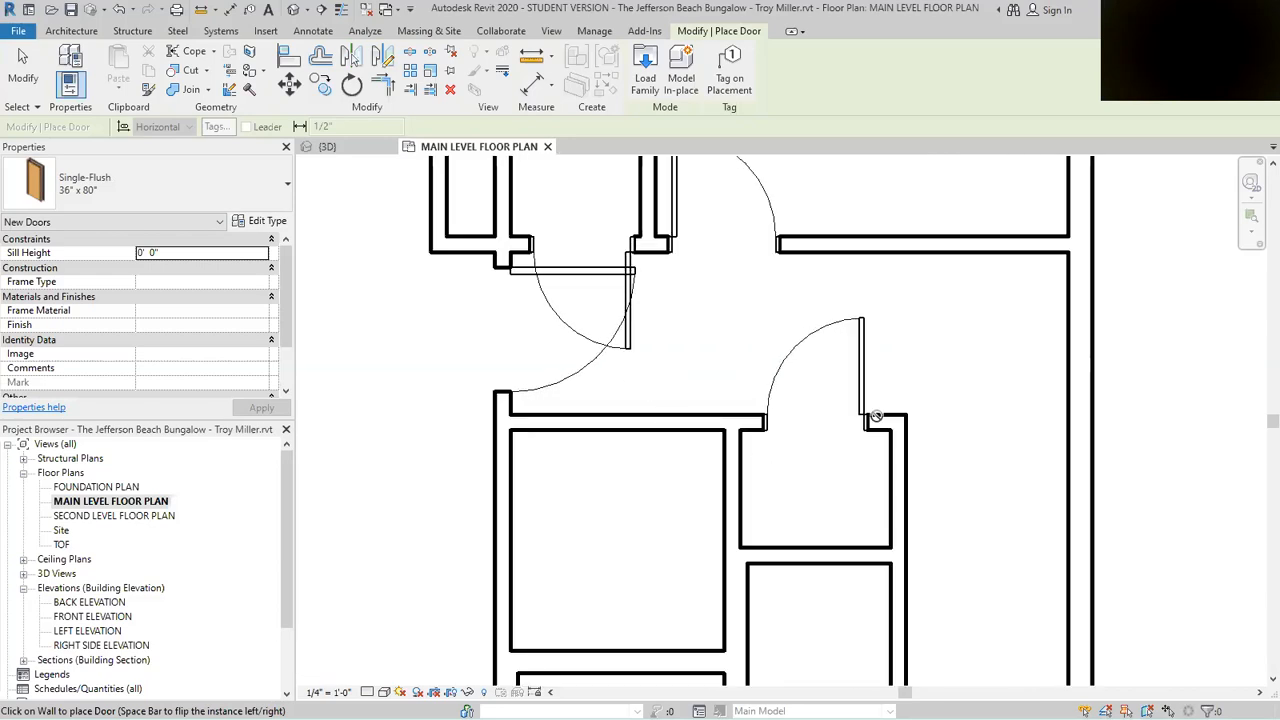
{"action": "left_click", "coordinate": [312, 32]}
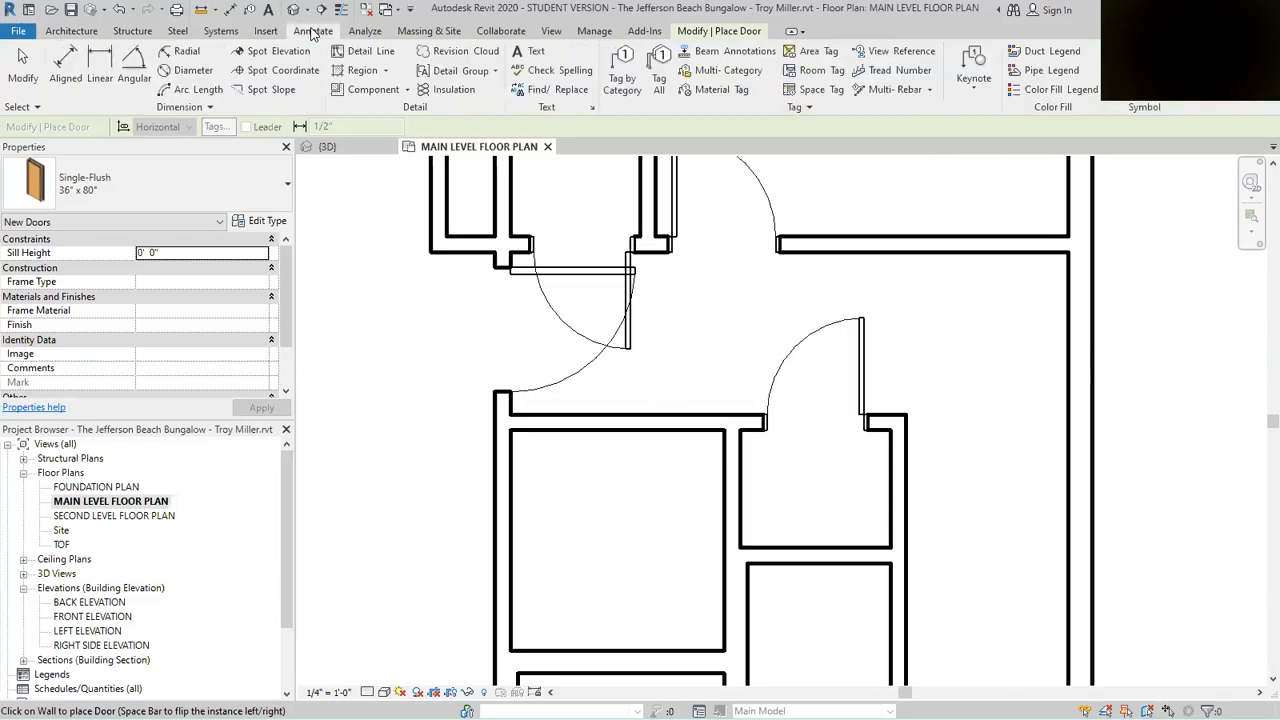
{"action": "left_click", "coordinate": [65, 66]}
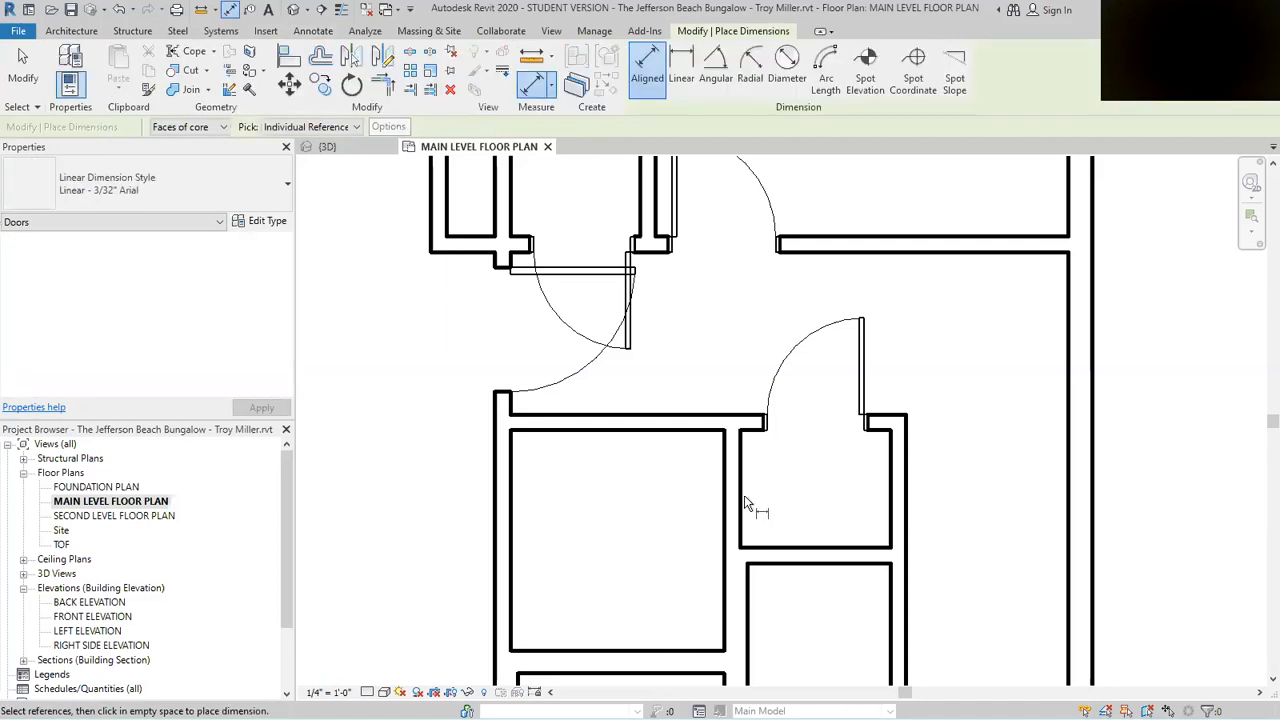
{"action": "left_click", "coordinate": [750, 542]}
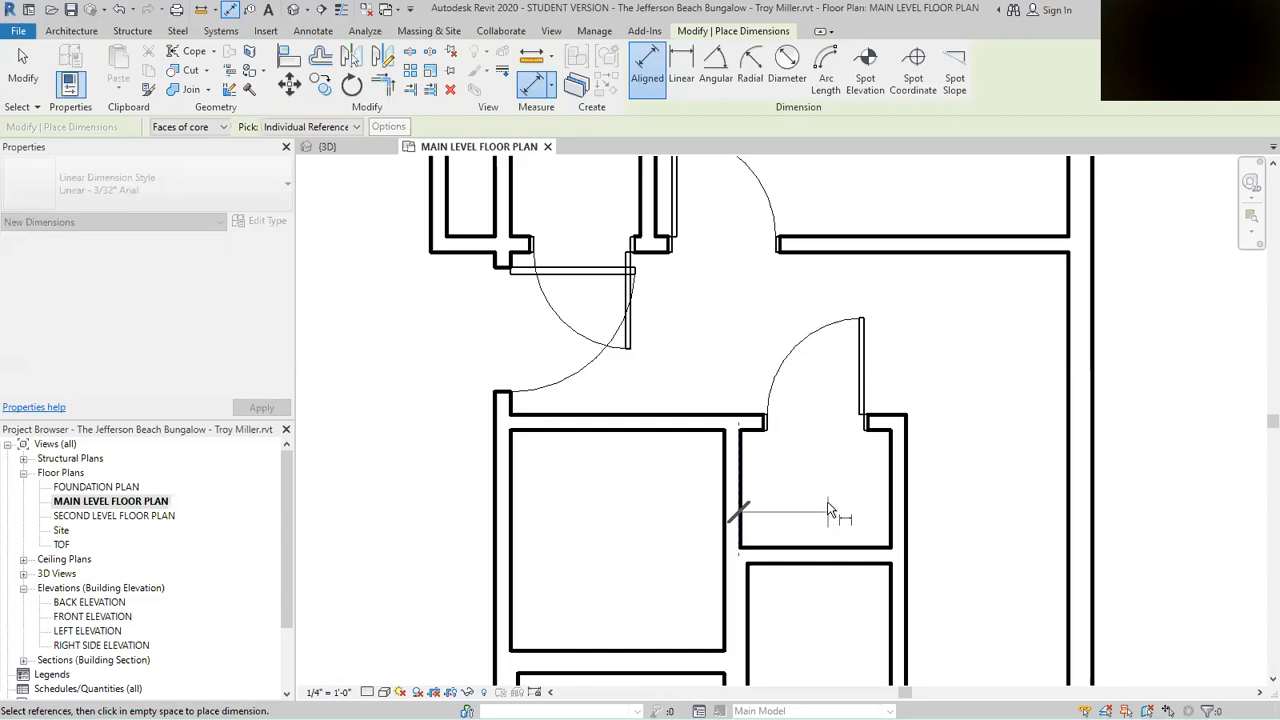
{"action": "left_click", "coordinate": [817, 359]}
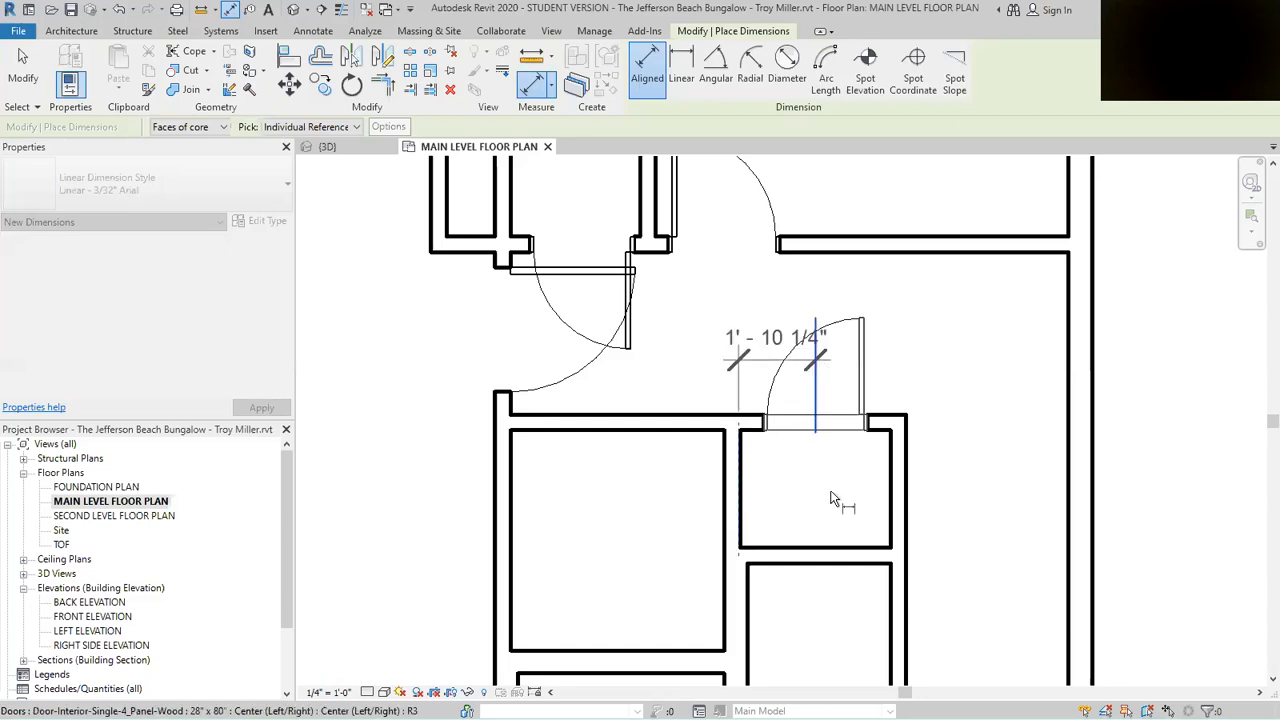
{"action": "left_click", "coordinate": [892, 505]}
{"action": "left_click", "coordinate": [958, 525]}
Step: Finish the pantry dimension string, make its segments equal to center the door, and delete the dimension while keeping the elements constrained
{"action": "left_click", "coordinate": [815, 432]}
{"action": "left_click", "coordinate": [816, 432]}
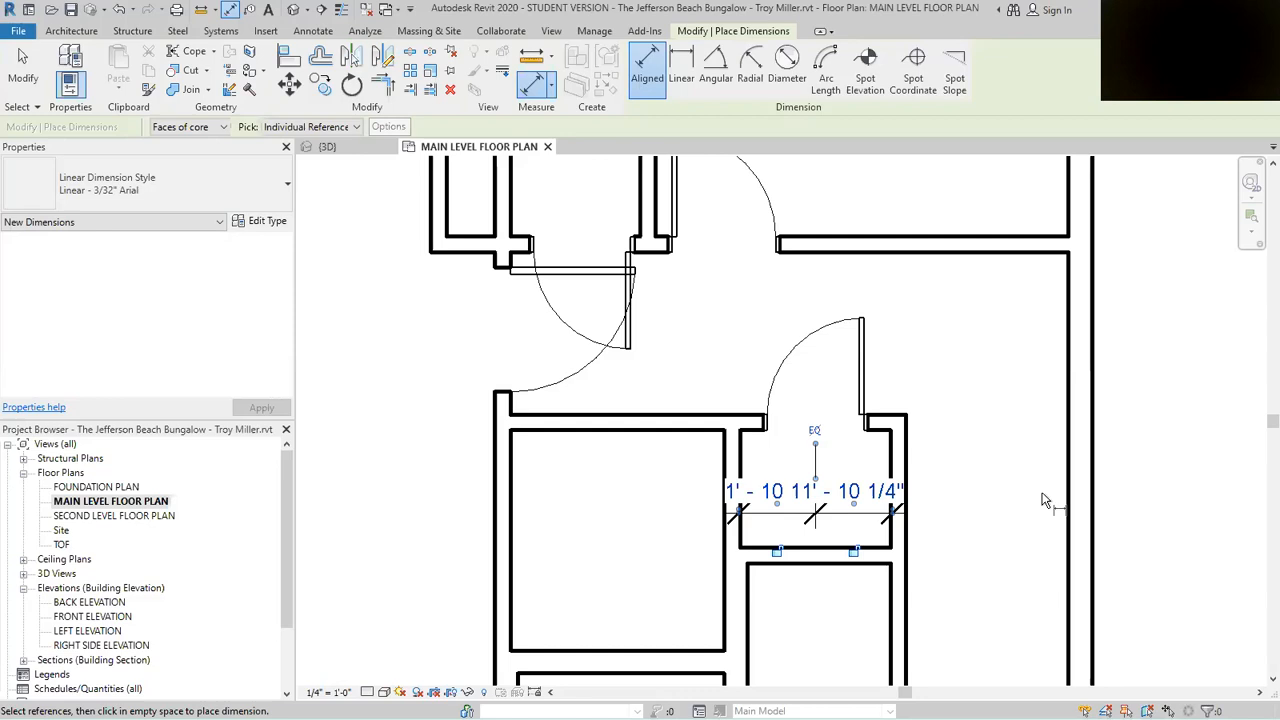
{"action": "left_click", "coordinate": [816, 432]}
{"action": "key", "text": "Escape"}
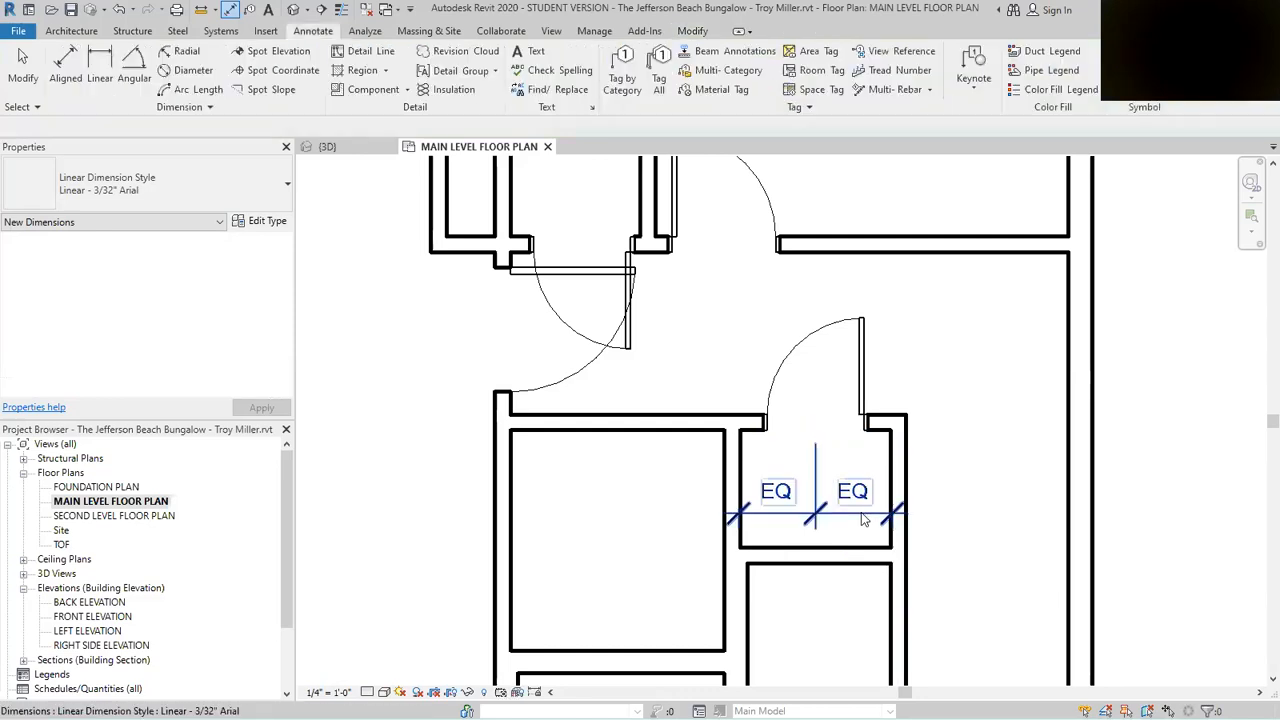
{"action": "left_click", "coordinate": [861, 512]}
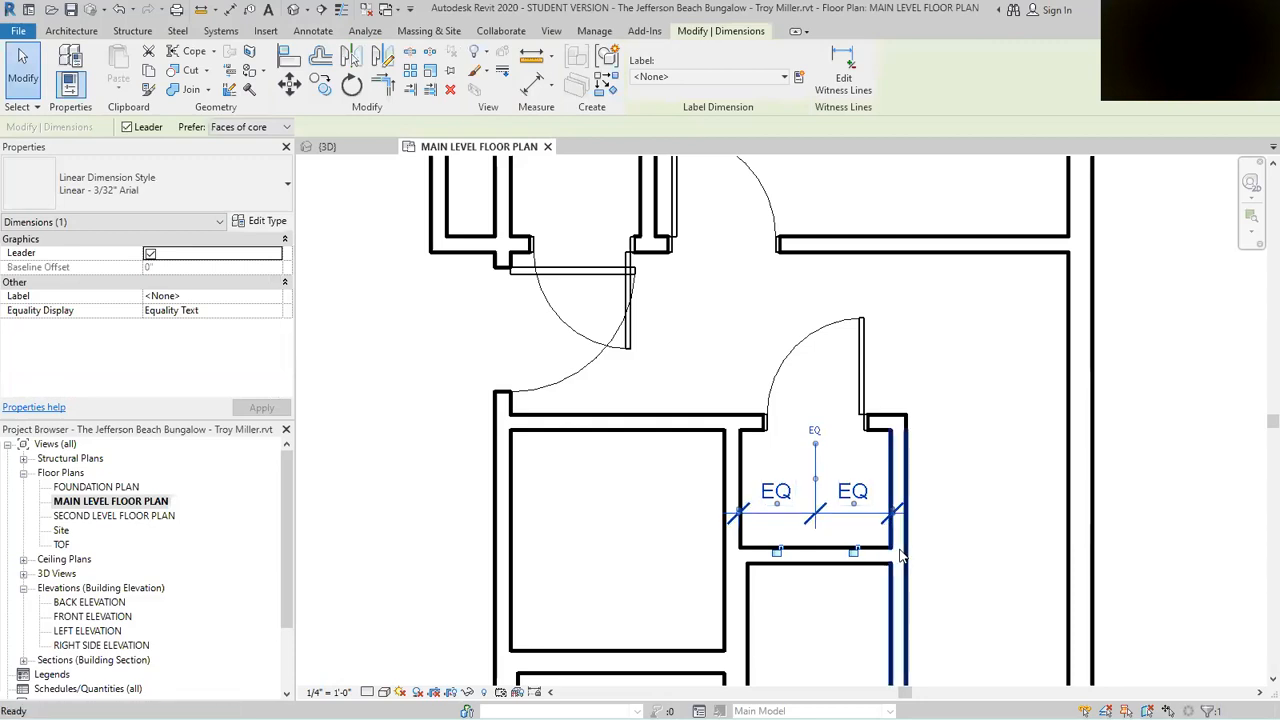
{"action": "key", "text": "Delete"}
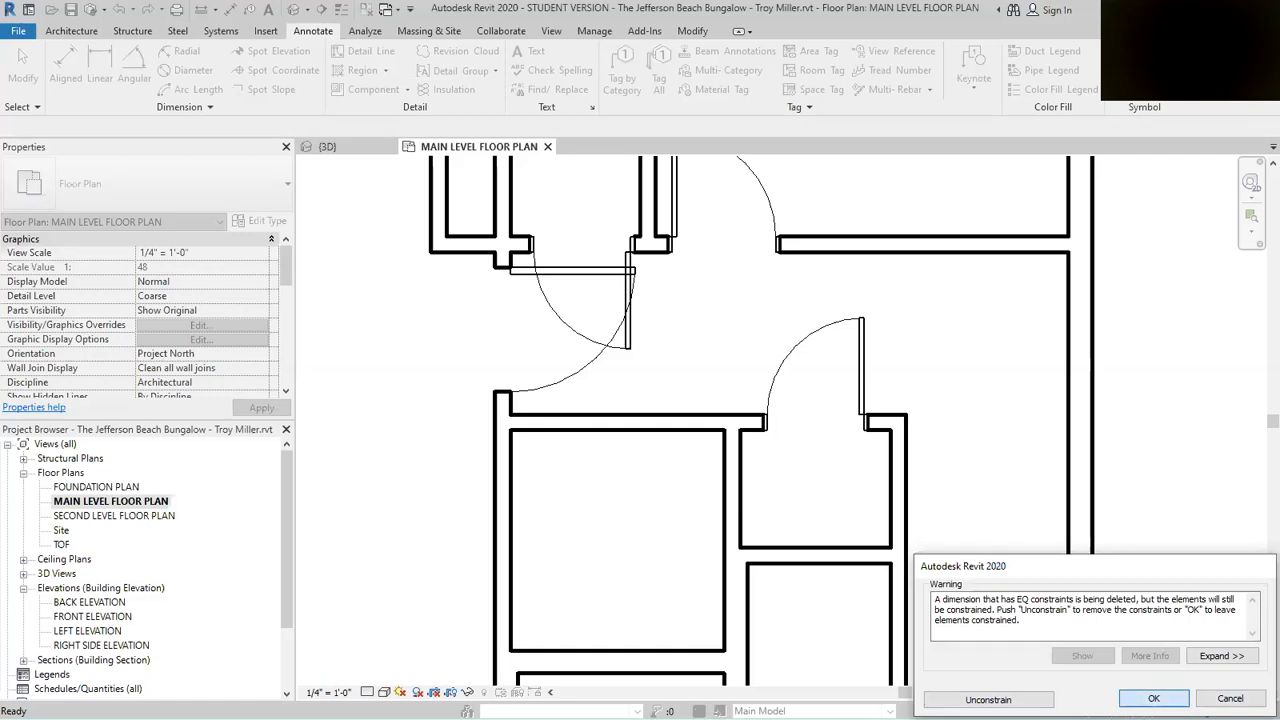
{"action": "left_click", "coordinate": [1153, 698]}
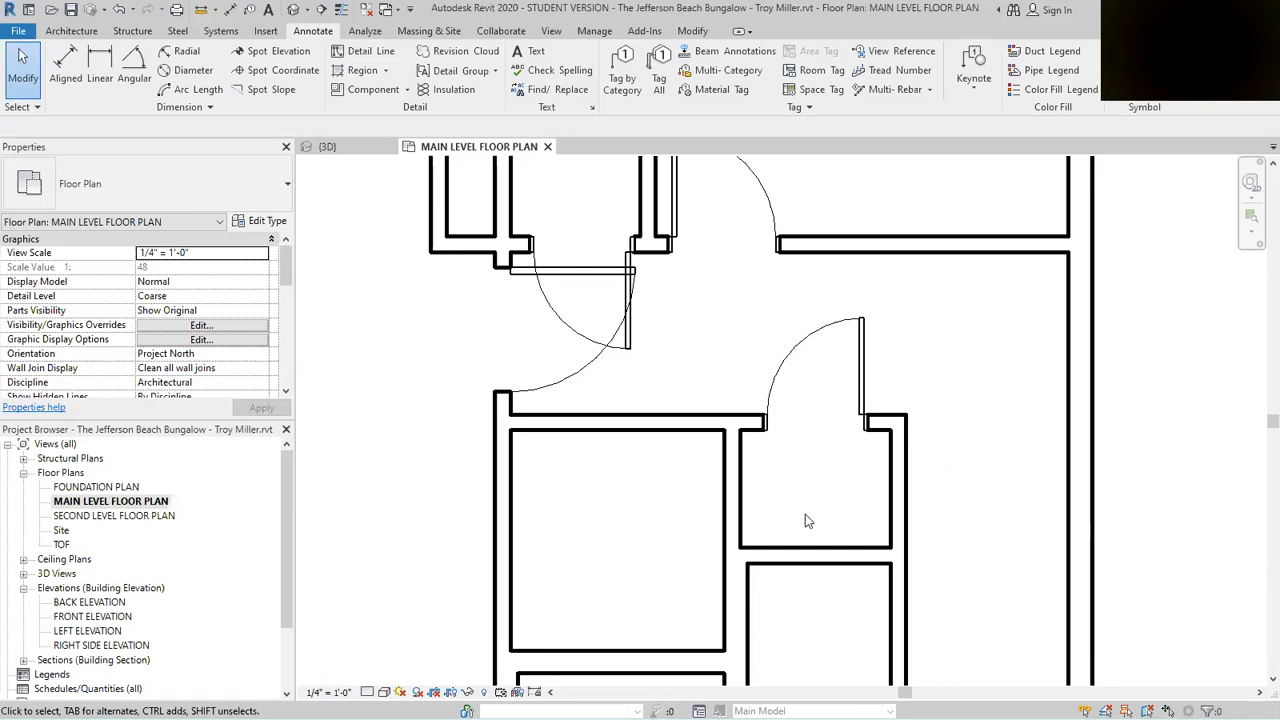
Step: Center the small closet's door between its side walls using an equalized aligned dimension, and delete that dimension
{"action": "left_click", "coordinate": [65, 68]}
{"action": "scroll", "coordinate": [535, 508], "scroll_direction": "down", "scroll_amount": 1}
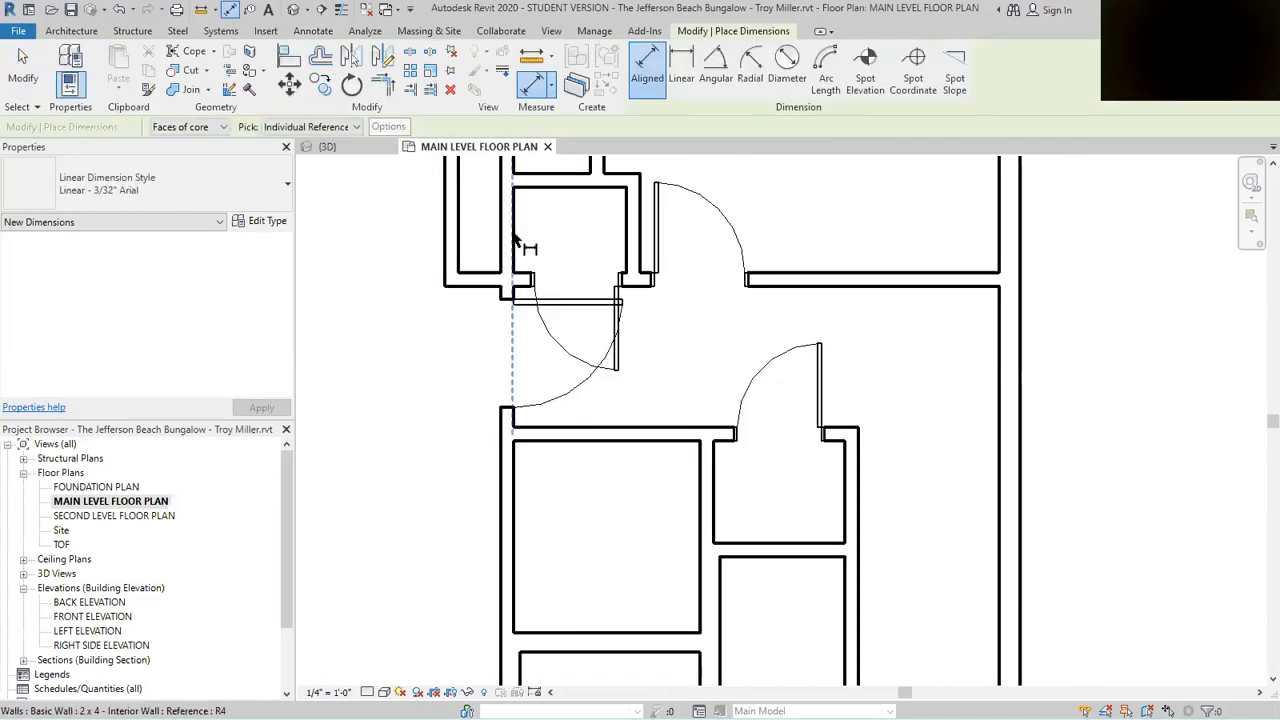
{"action": "left_click", "coordinate": [578, 285]}
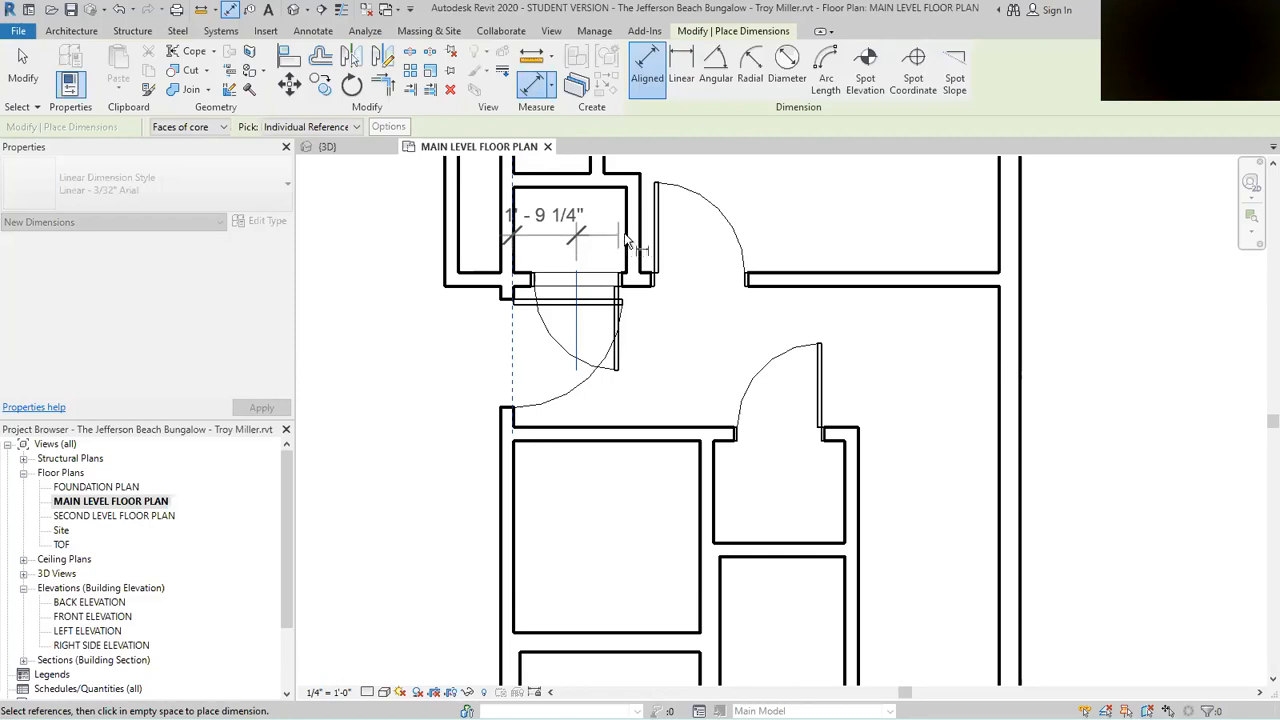
{"action": "left_click", "coordinate": [615, 240]}
{"action": "left_click", "coordinate": [592, 263]}
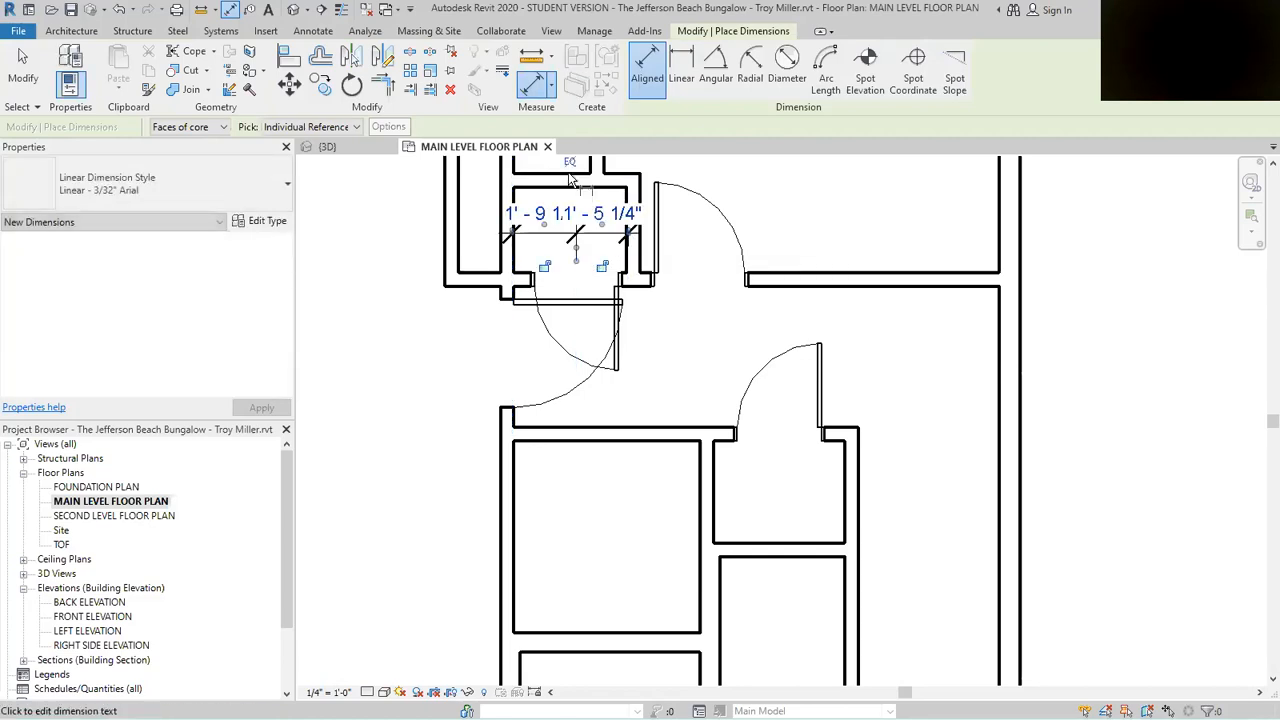
{"action": "left_click", "coordinate": [569, 163]}
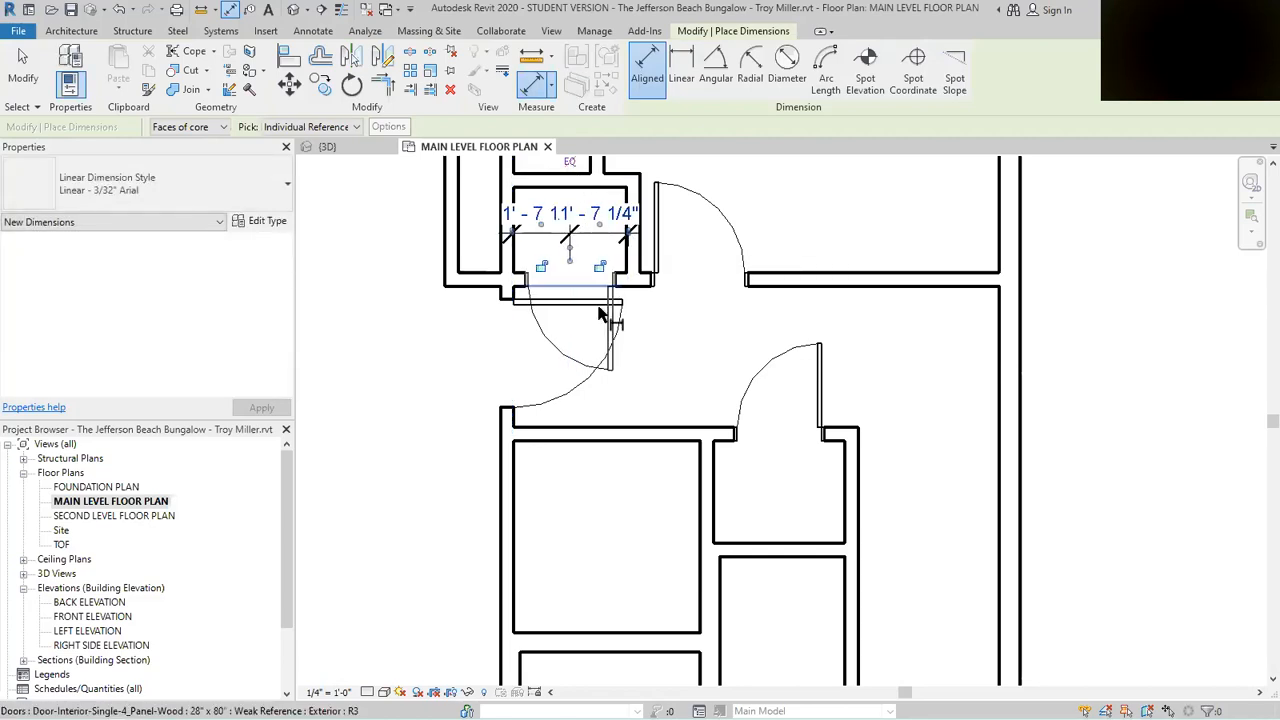
{"action": "key", "text": "Escape"}
{"action": "key", "text": "Escape"}
{"action": "left_click", "coordinate": [606, 233]}
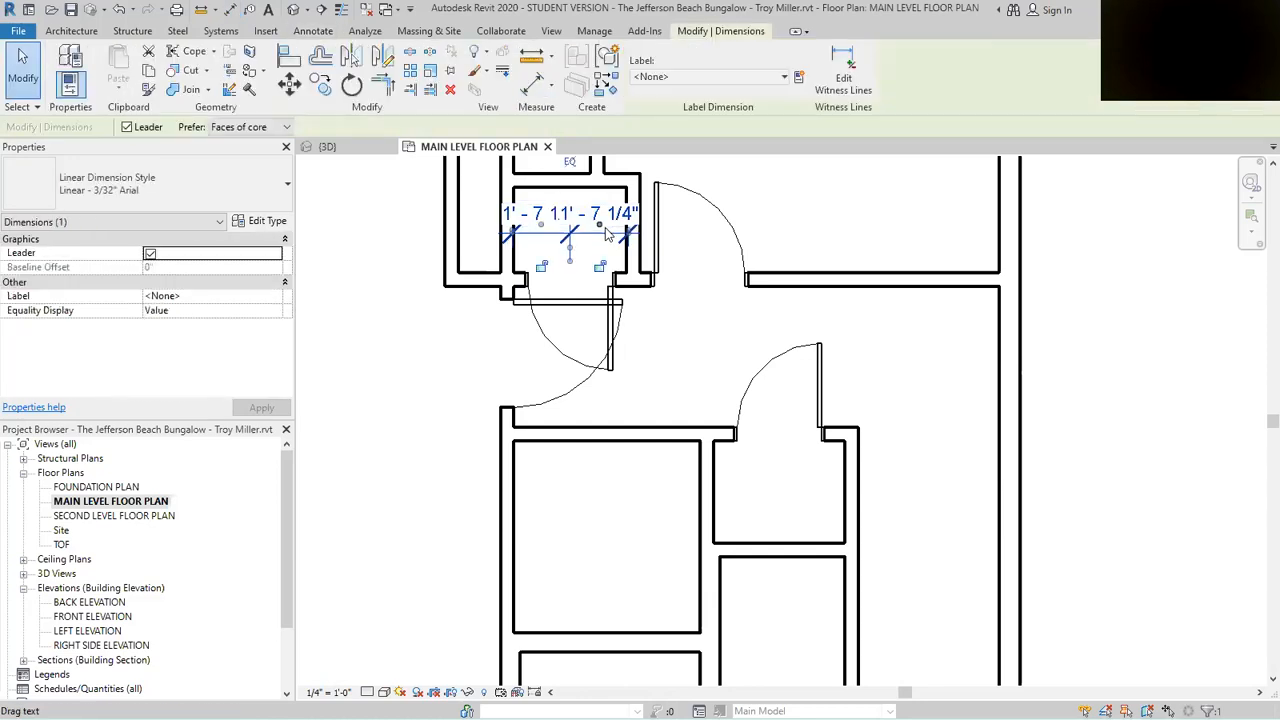
{"action": "key", "text": "Delete"}
Step: Center the great room door between the entry hallway's two walls using an equalized aligned dimension, and delete that dimension
{"action": "key", "text": "d"}
{"action": "key", "text": "i"}
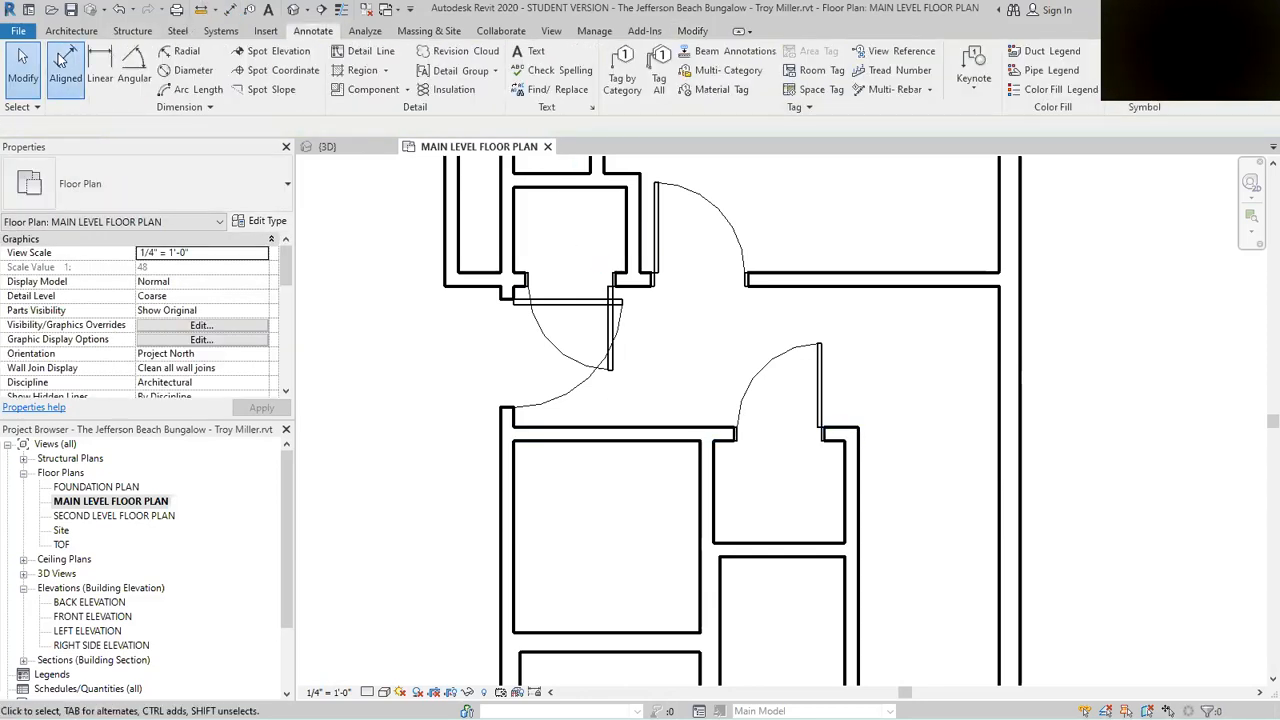
{"action": "left_click", "coordinate": [578, 430]}
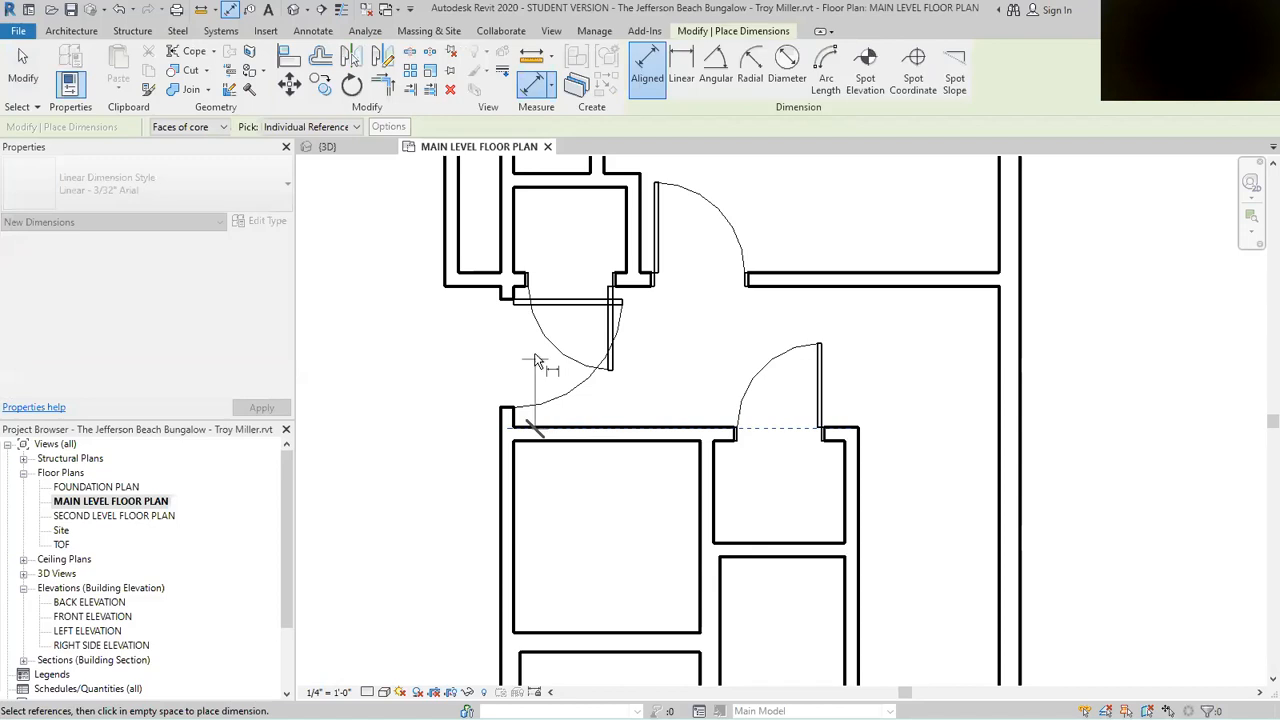
{"action": "left_click", "coordinate": [537, 353]}
{"action": "left_click", "coordinate": [766, 308]}
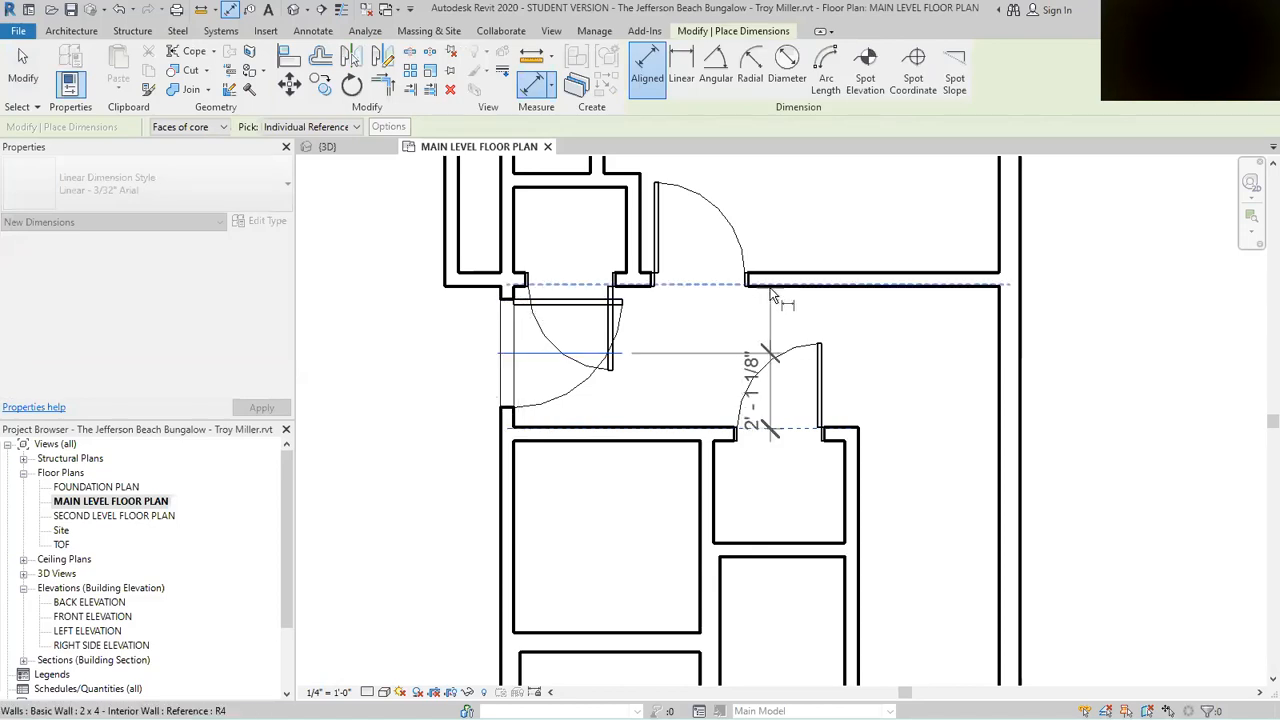
{"action": "left_click", "coordinate": [756, 310]}
{"action": "left_click", "coordinate": [703, 340]}
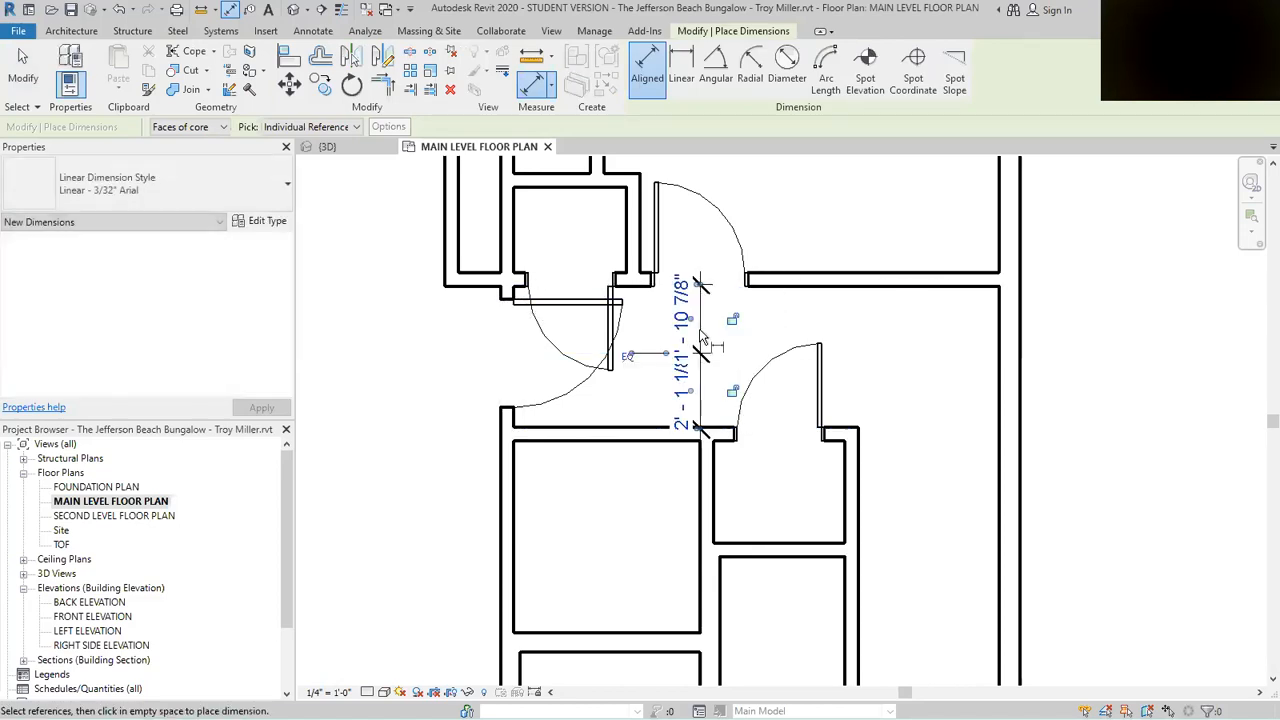
{"action": "left_click", "coordinate": [627, 357]}
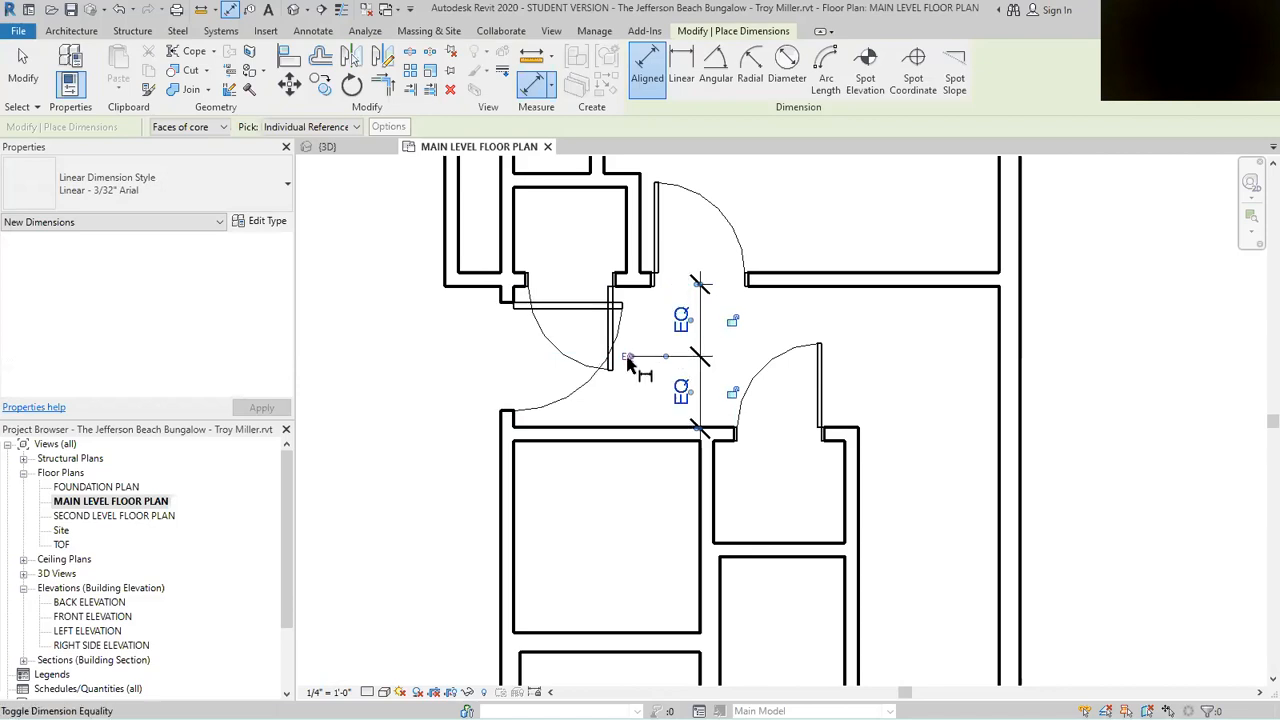
{"action": "key", "text": "Escape"}
{"action": "key", "text": "Escape"}
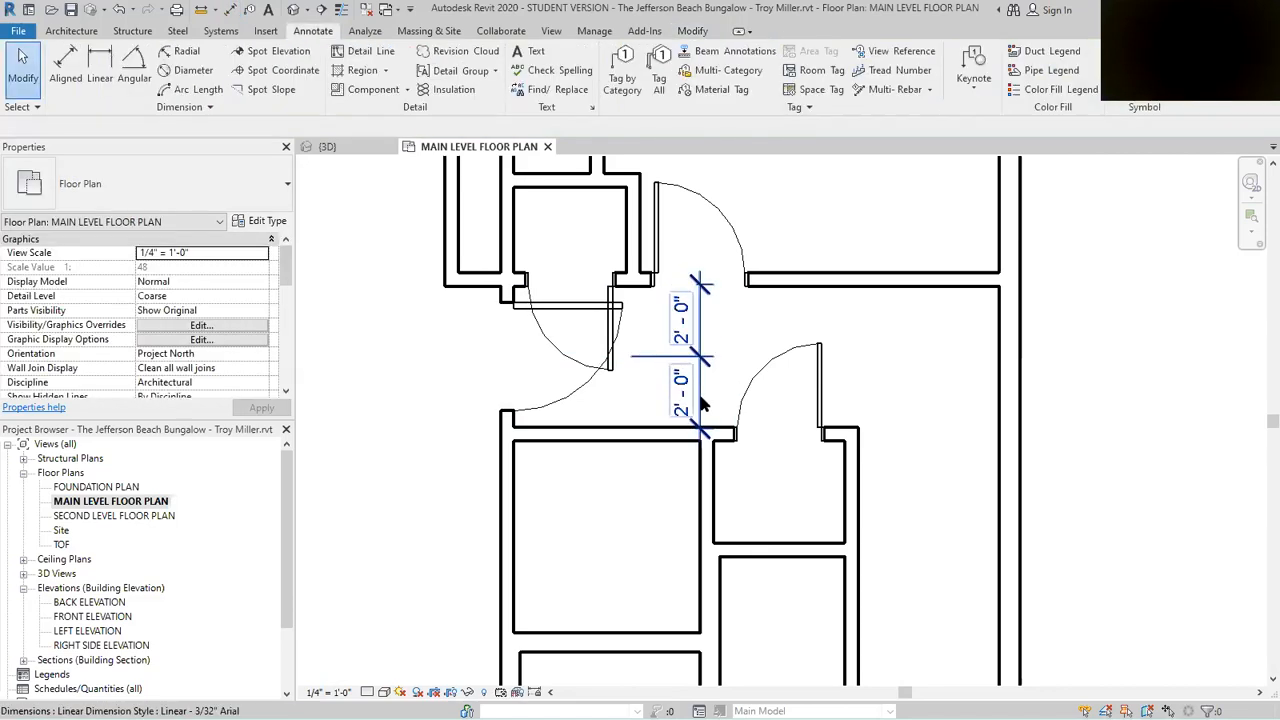
{"action": "left_click", "coordinate": [702, 403]}
{"action": "key", "text": "Delete"}
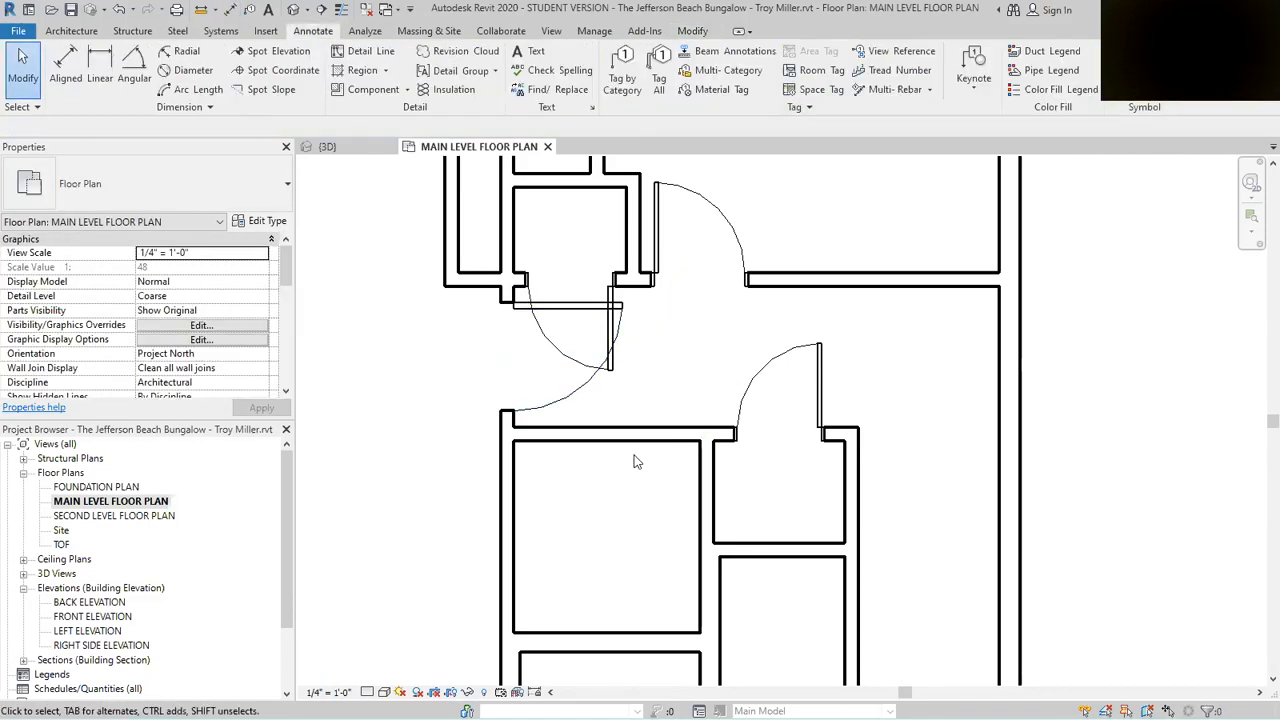
Step: Switch to the floor plan drawing in Revu and examine the entry area around doors 106, 107 and 109
{"action": "scroll", "coordinate": [619, 426], "scroll_direction": "down", "scroll_amount": 1}
{"action": "scroll", "coordinate": [619, 431], "scroll_direction": "down", "scroll_amount": 1}
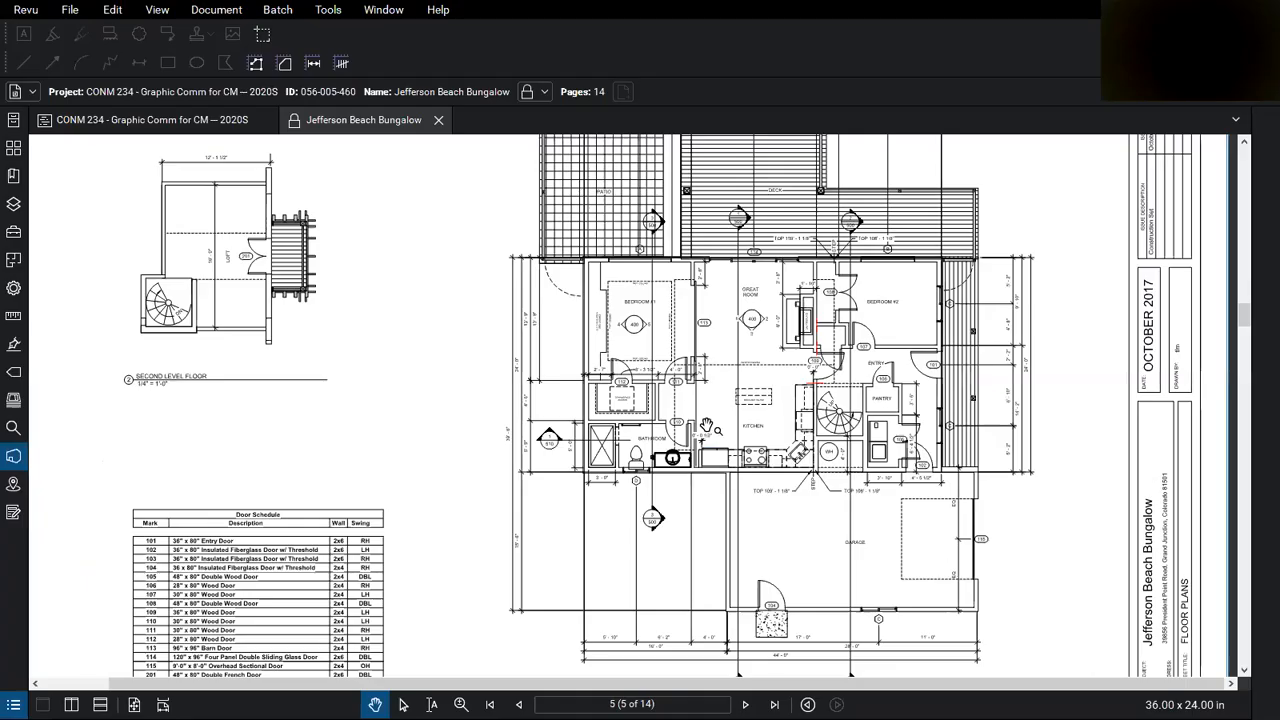
{"action": "scroll", "coordinate": [710, 426], "scroll_direction": "up", "scroll_amount": 3}
{"action": "scroll", "coordinate": [750, 346], "scroll_direction": "down", "scroll_amount": 2}
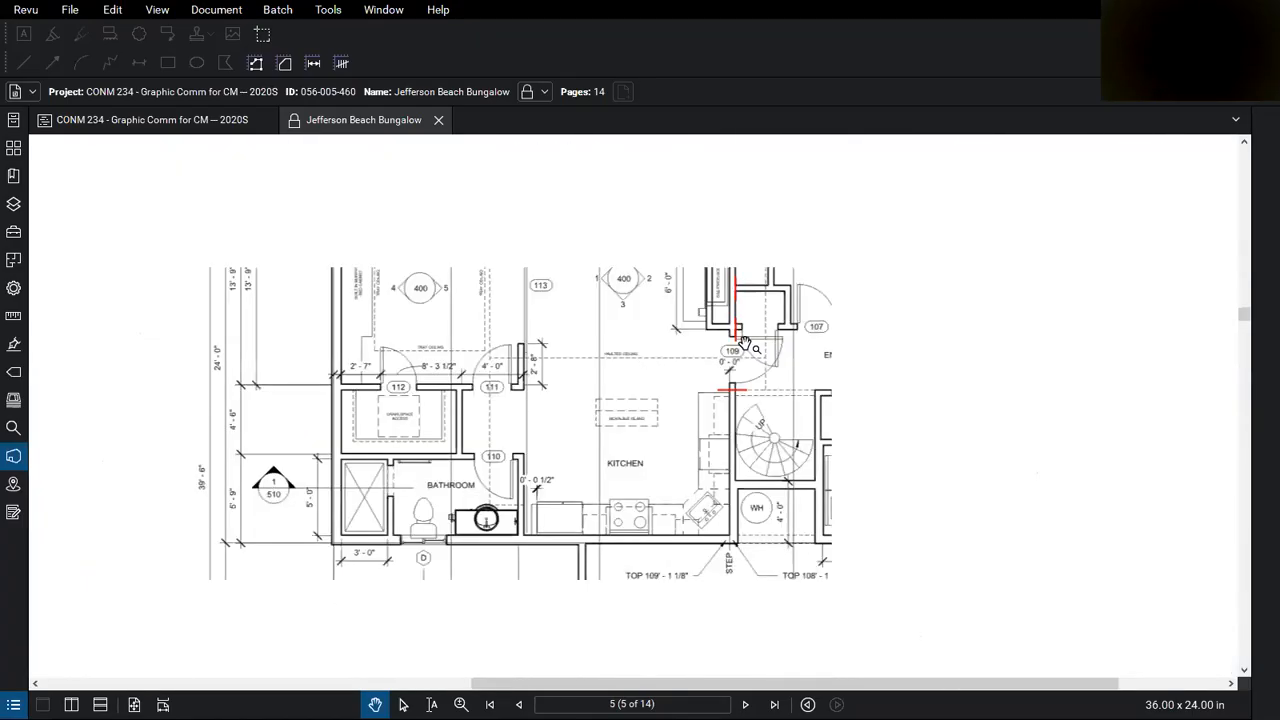
{"action": "scroll", "coordinate": [646, 360], "scroll_direction": "up", "scroll_amount": 4}
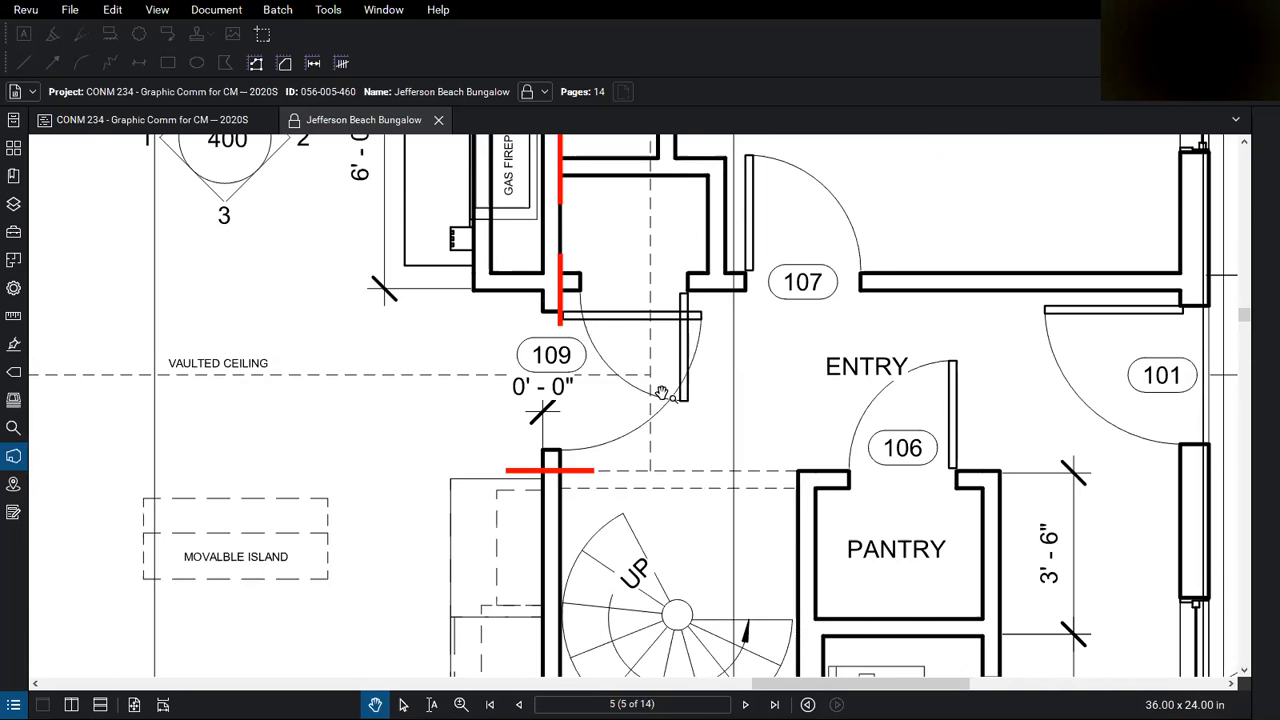
{"action": "scroll", "coordinate": [577, 296], "scroll_direction": "down", "scroll_amount": 2}
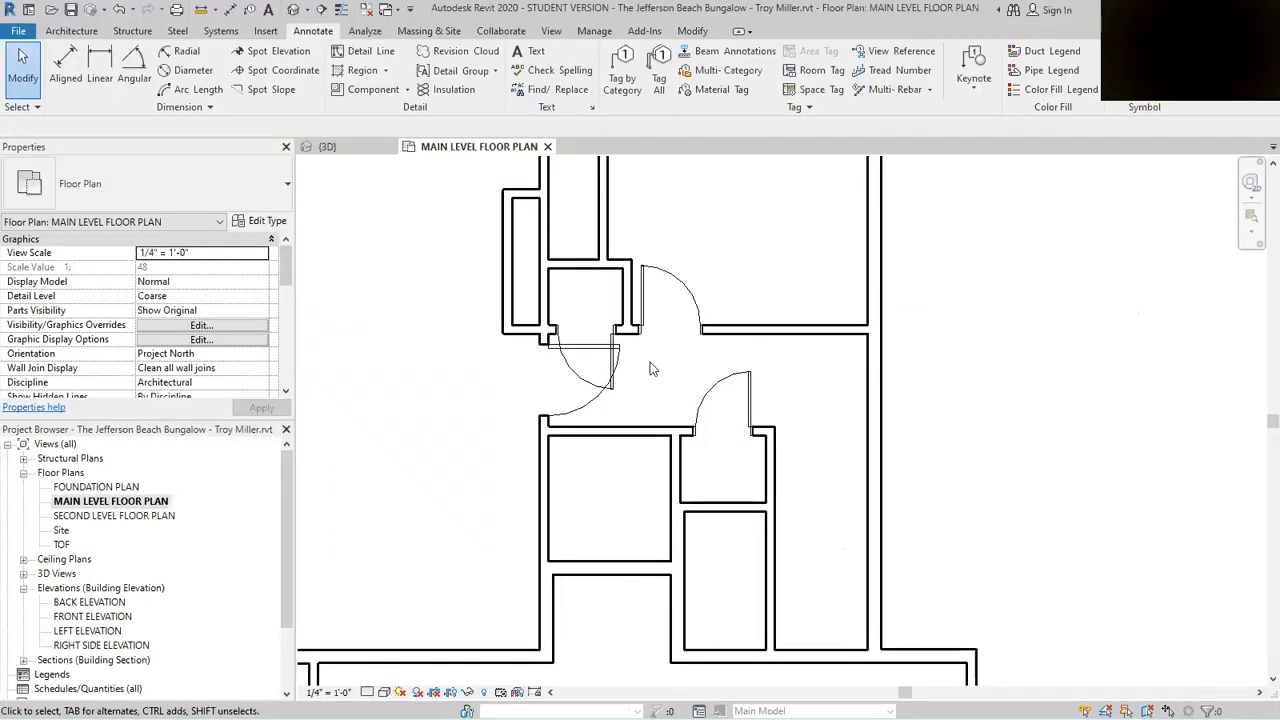
Step: Back in Revit, change the small closet's four-panel wood door to the 26" x 80" type
{"action": "left_click", "coordinate": [610, 362]}
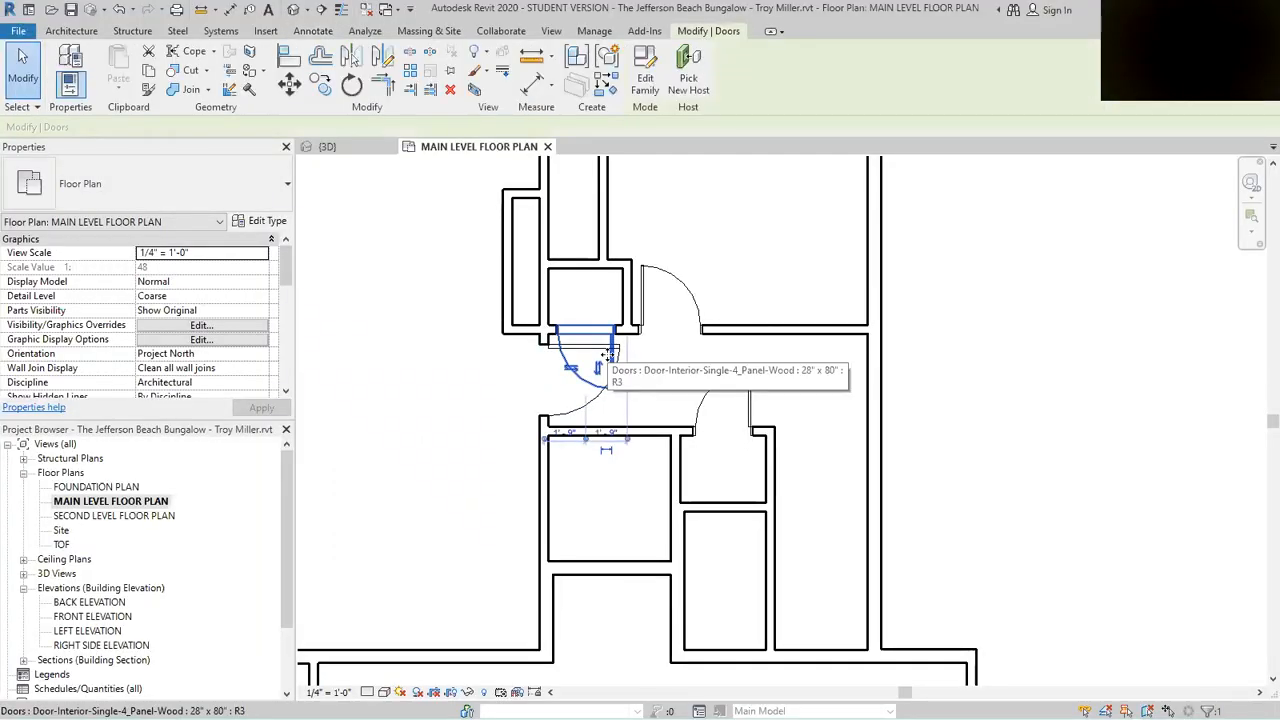
{"action": "left_click", "coordinate": [258, 188]}
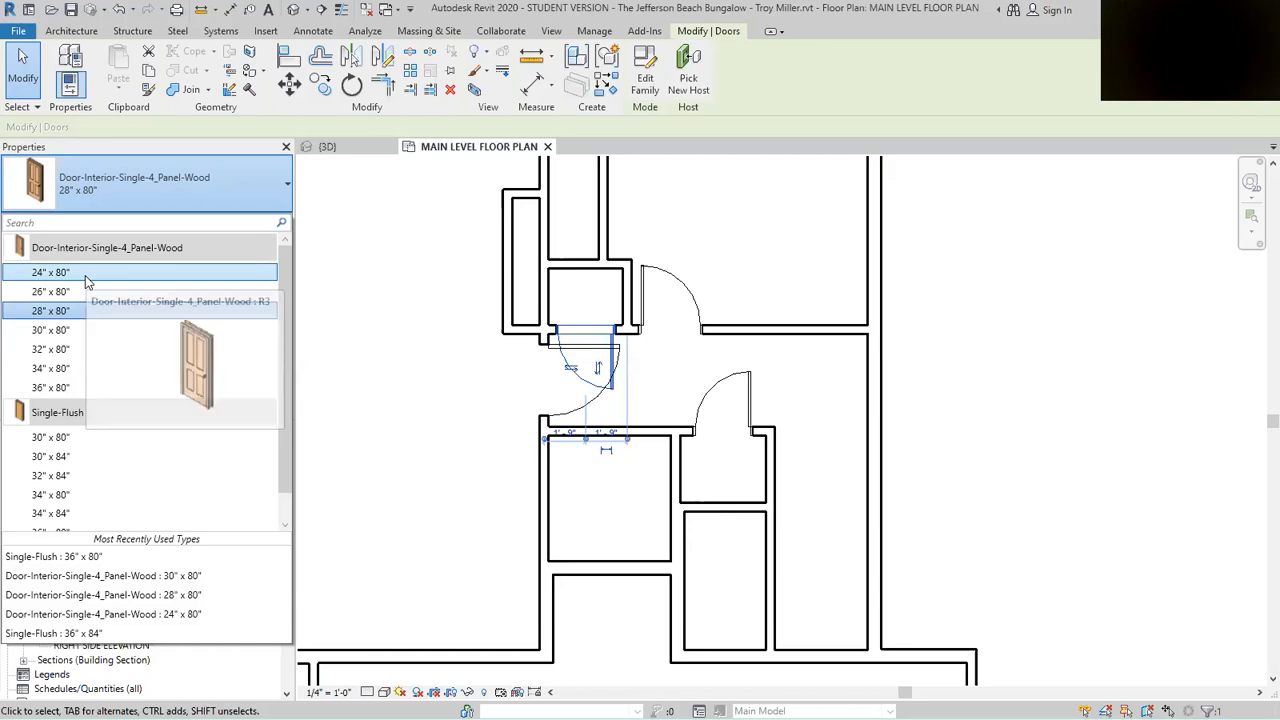
{"action": "left_click", "coordinate": [86, 275]}
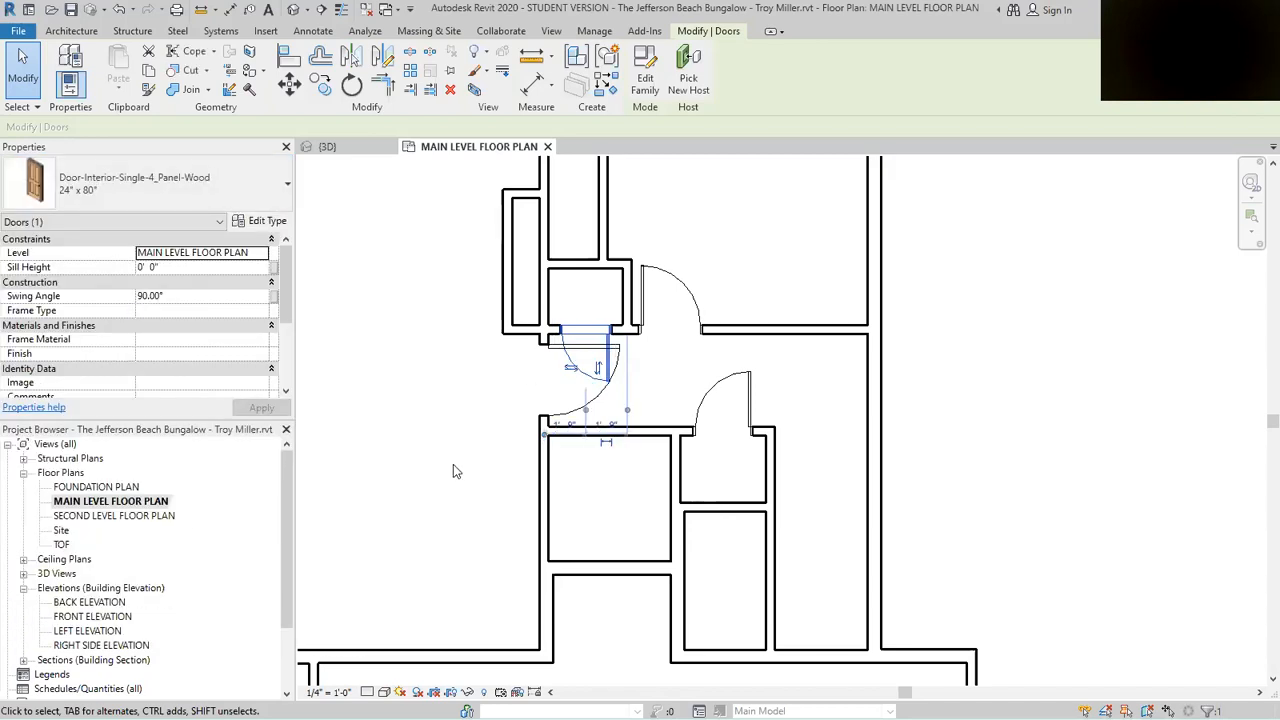
{"action": "scroll", "coordinate": [575, 345], "scroll_direction": "up", "scroll_amount": 2}
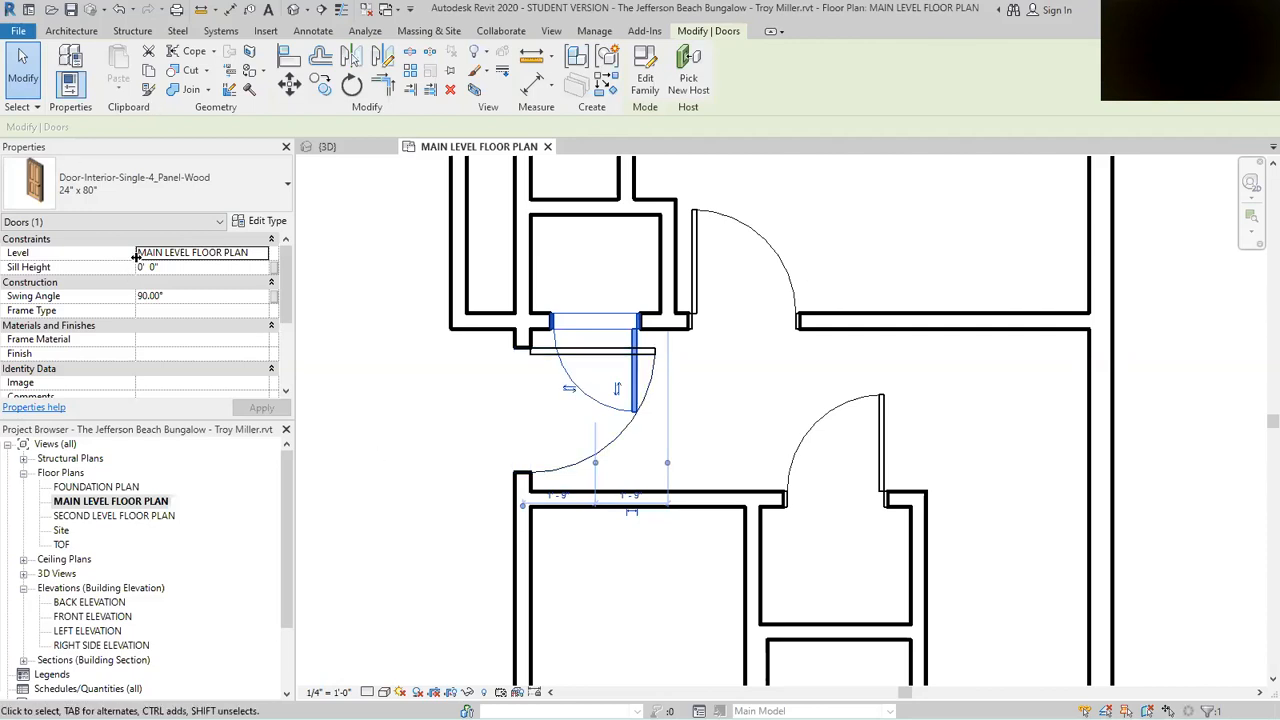
{"action": "left_click", "coordinate": [176, 195]}
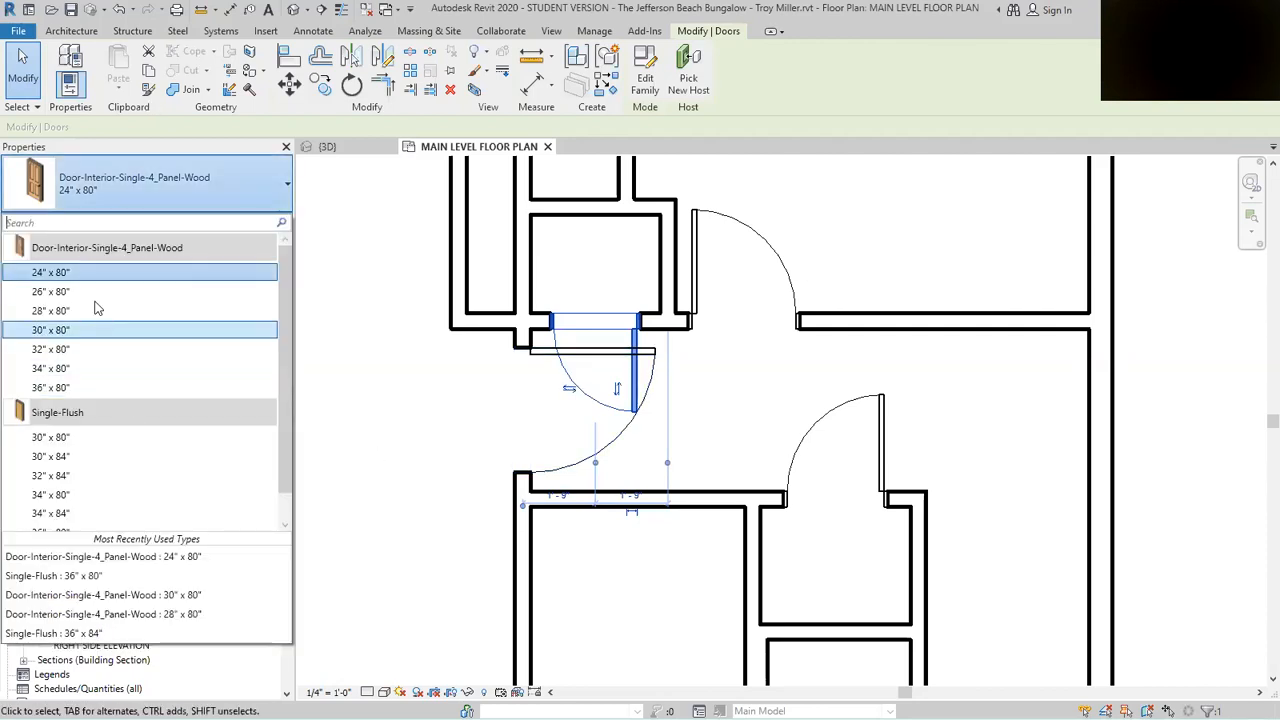
{"action": "left_click", "coordinate": [60, 292]}
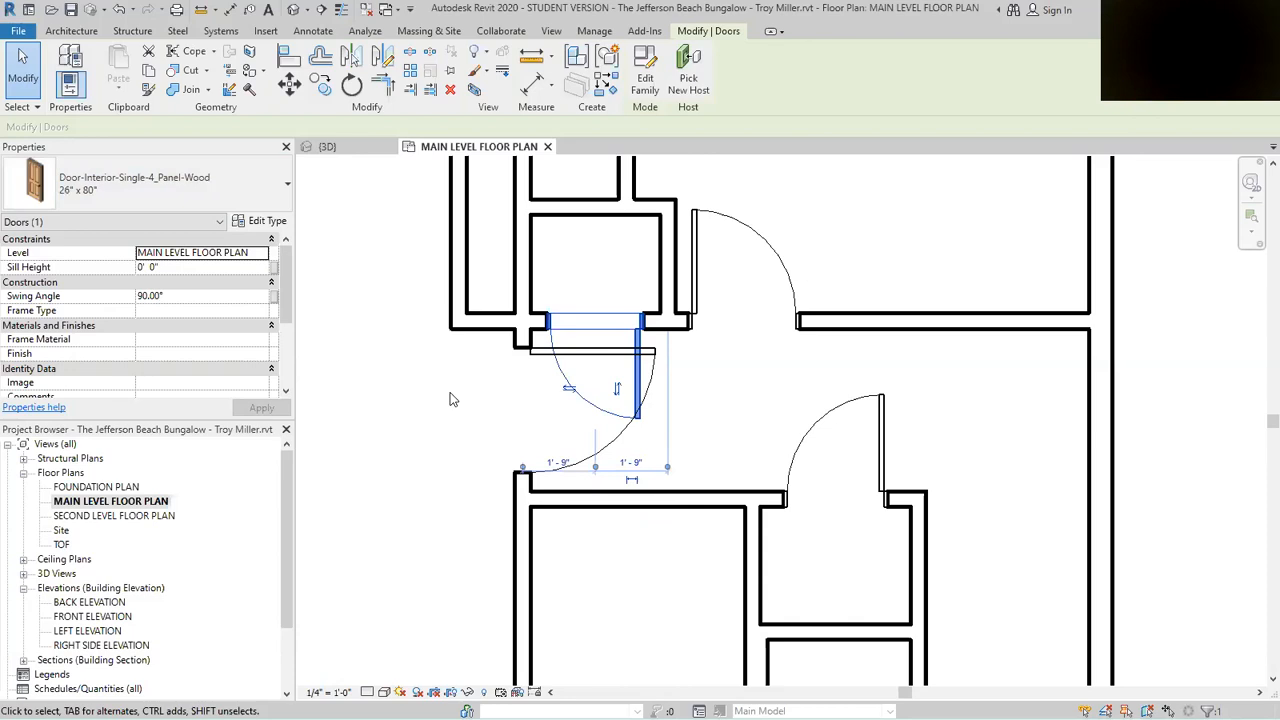
{"action": "key", "text": "Escape"}
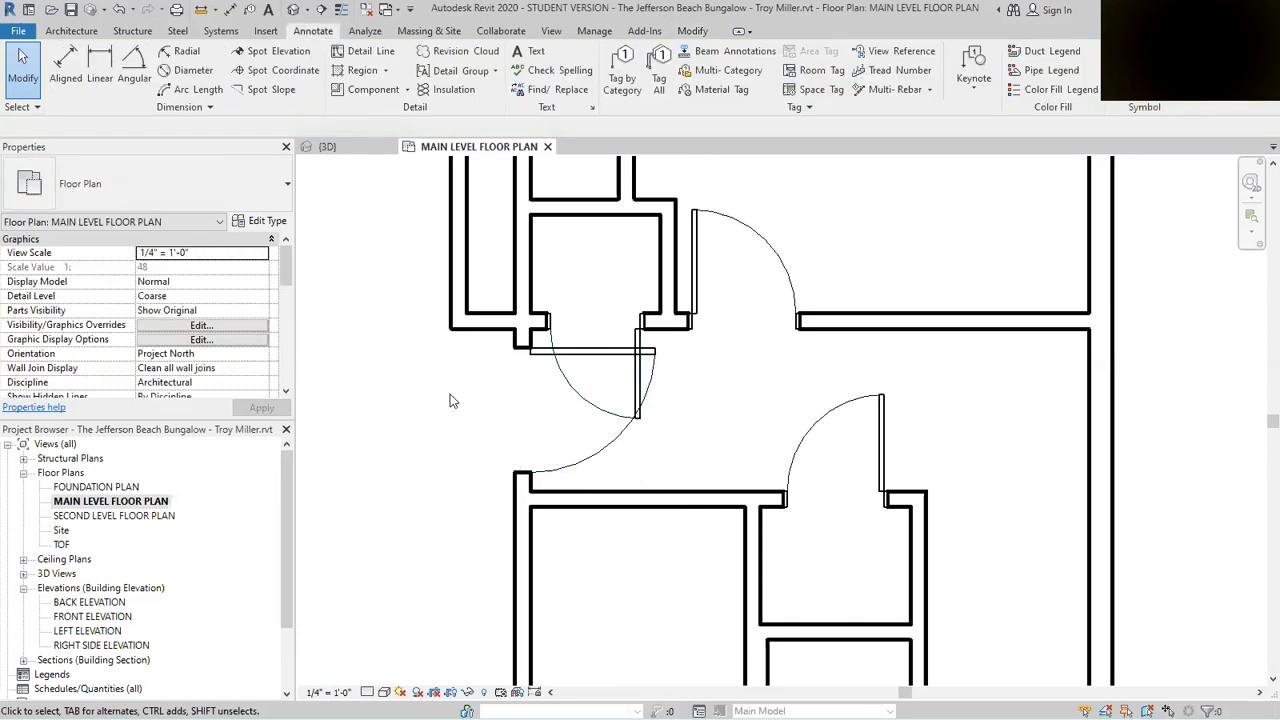
Step: Shorten the interior wall between the entry hallway and the stair space so it ends at the pantry's side wall
{"action": "scroll", "coordinate": [530, 345], "scroll_direction": "down", "scroll_amount": 3}
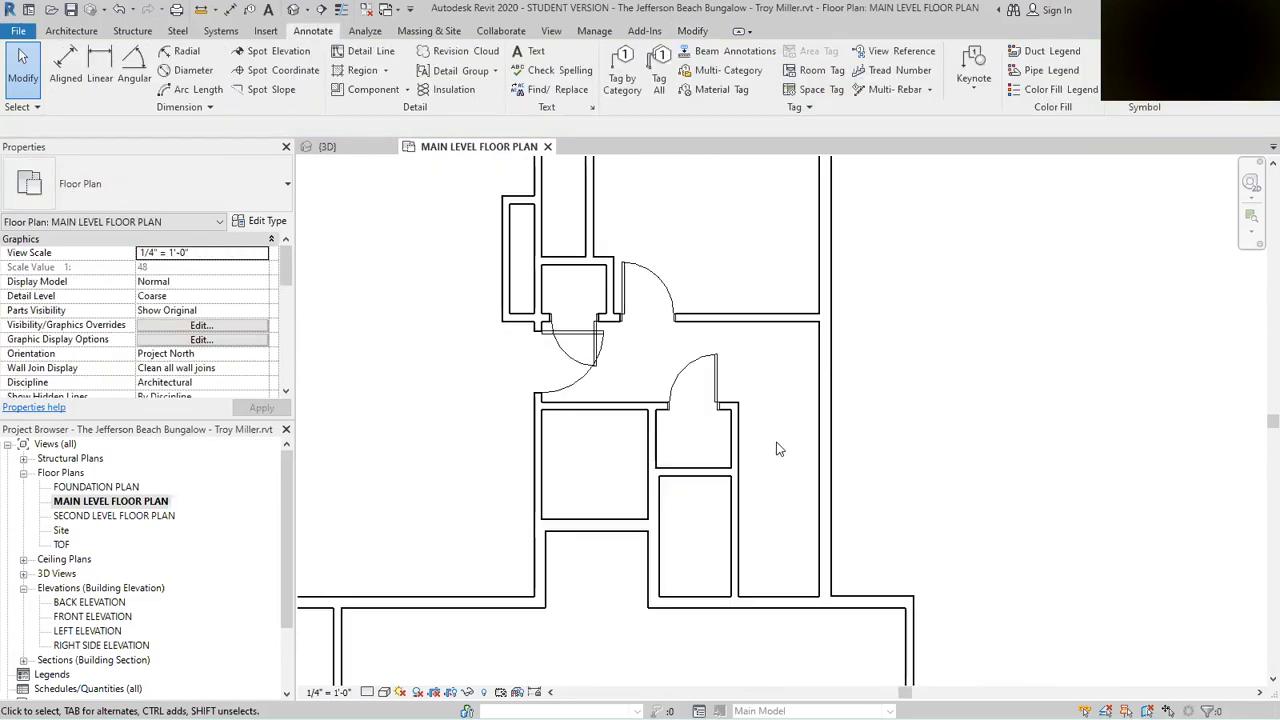
{"action": "scroll", "coordinate": [765, 505], "scroll_direction": "down", "scroll_amount": 2}
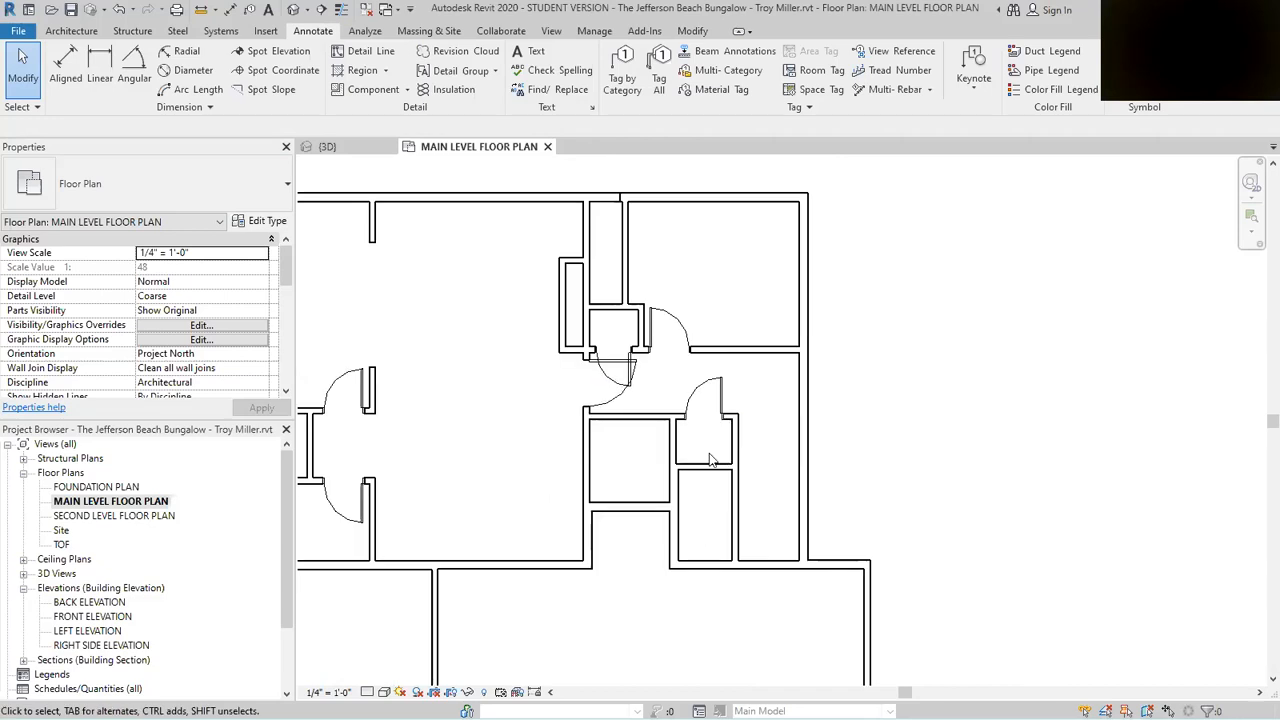
{"action": "scroll", "coordinate": [636, 446], "scroll_direction": "up", "scroll_amount": 2}
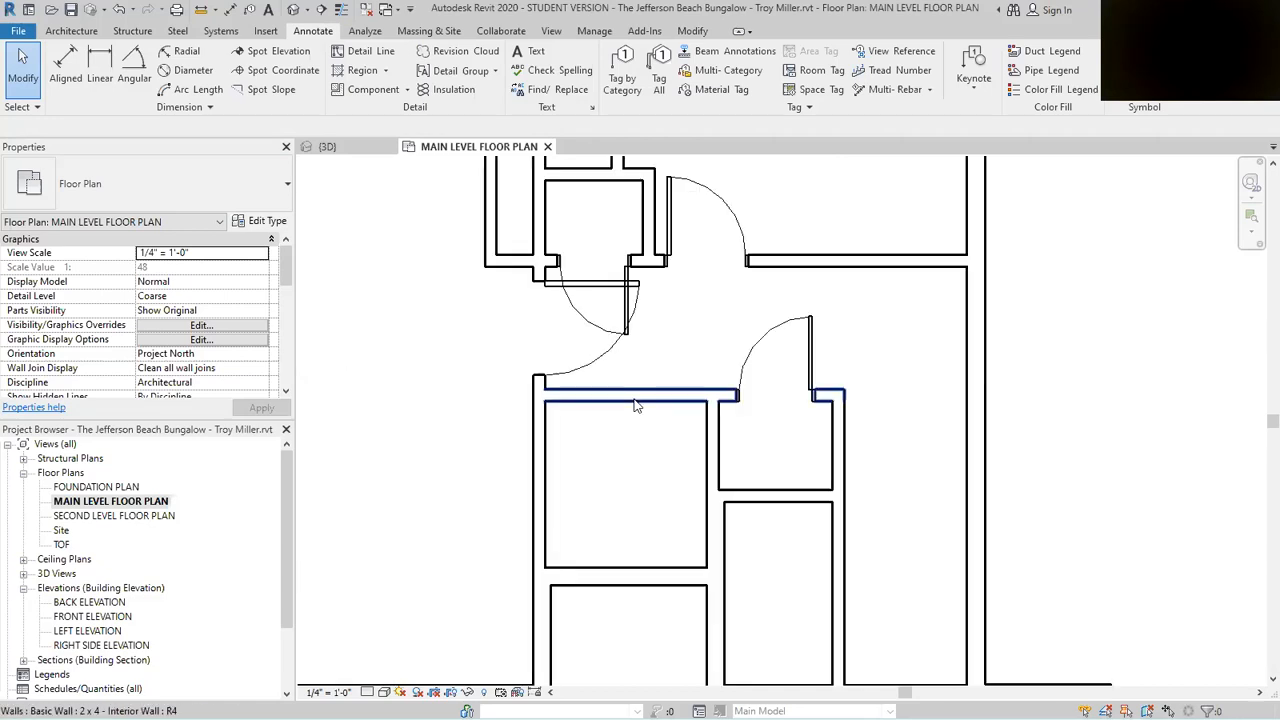
{"action": "left_click", "coordinate": [556, 396]}
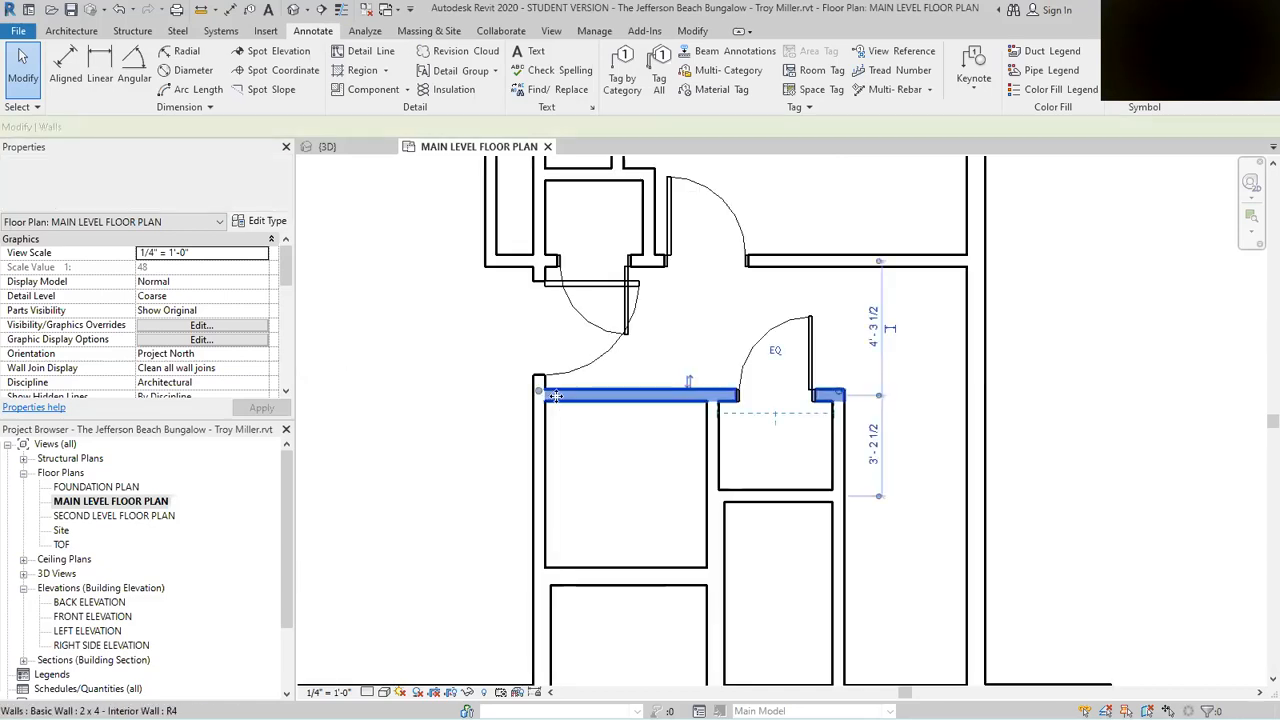
{"action": "left_click_drag", "start_coordinate": [575, 396], "coordinate": [710, 393]}
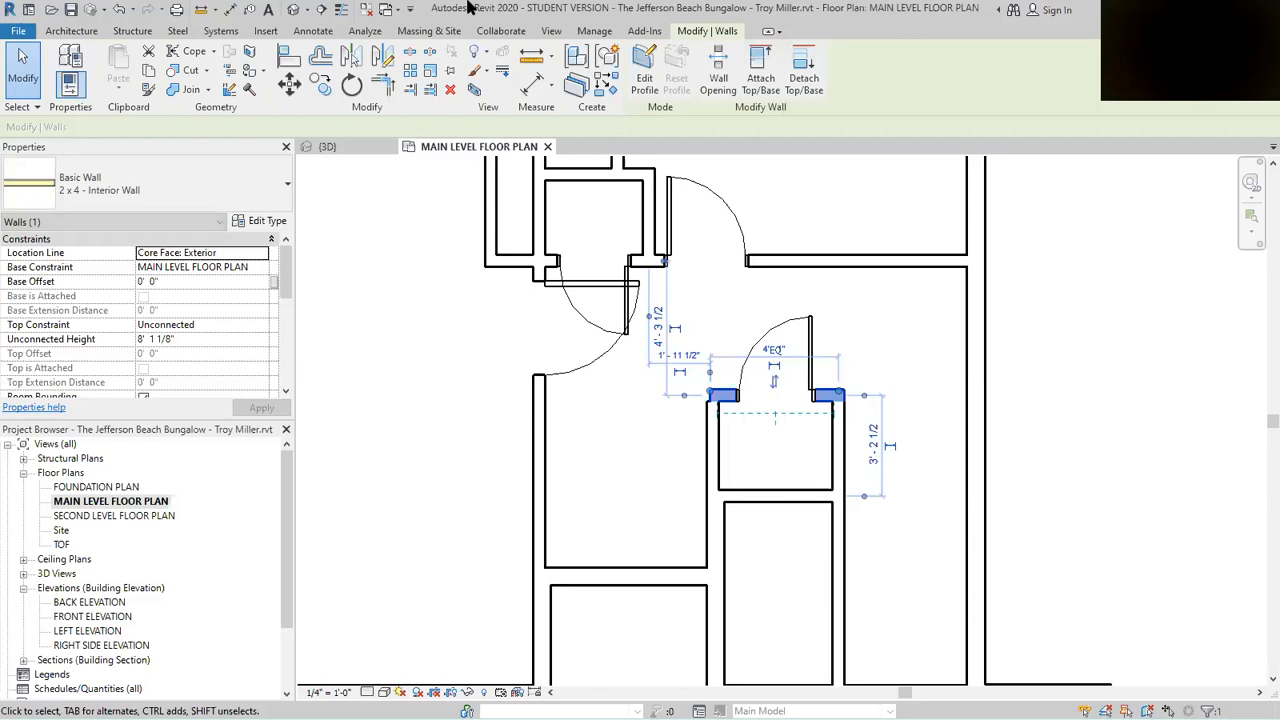
Step: Trim the pantry's side wall and its door wall to form a clean corner at the stair opening
{"action": "left_click", "coordinate": [383, 86]}
{"action": "left_click", "coordinate": [713, 445]}
{"action": "left_click", "coordinate": [727, 397]}
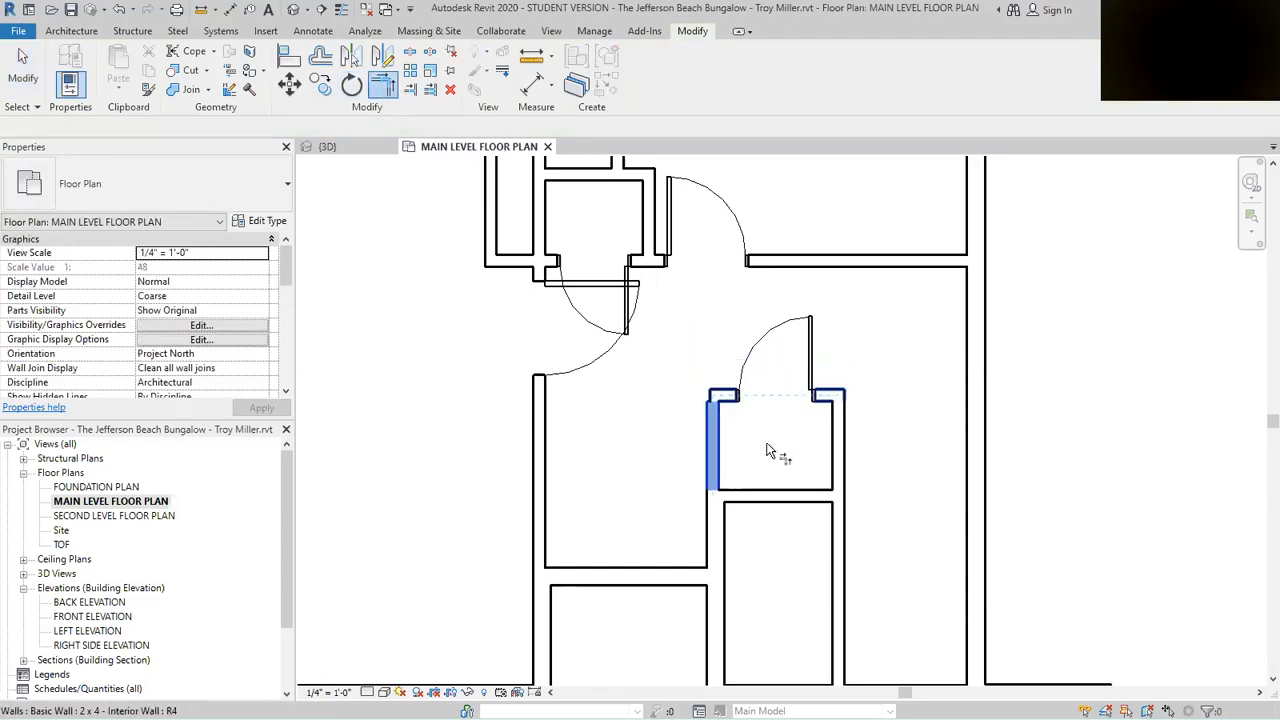
{"action": "key", "text": "Escape"}
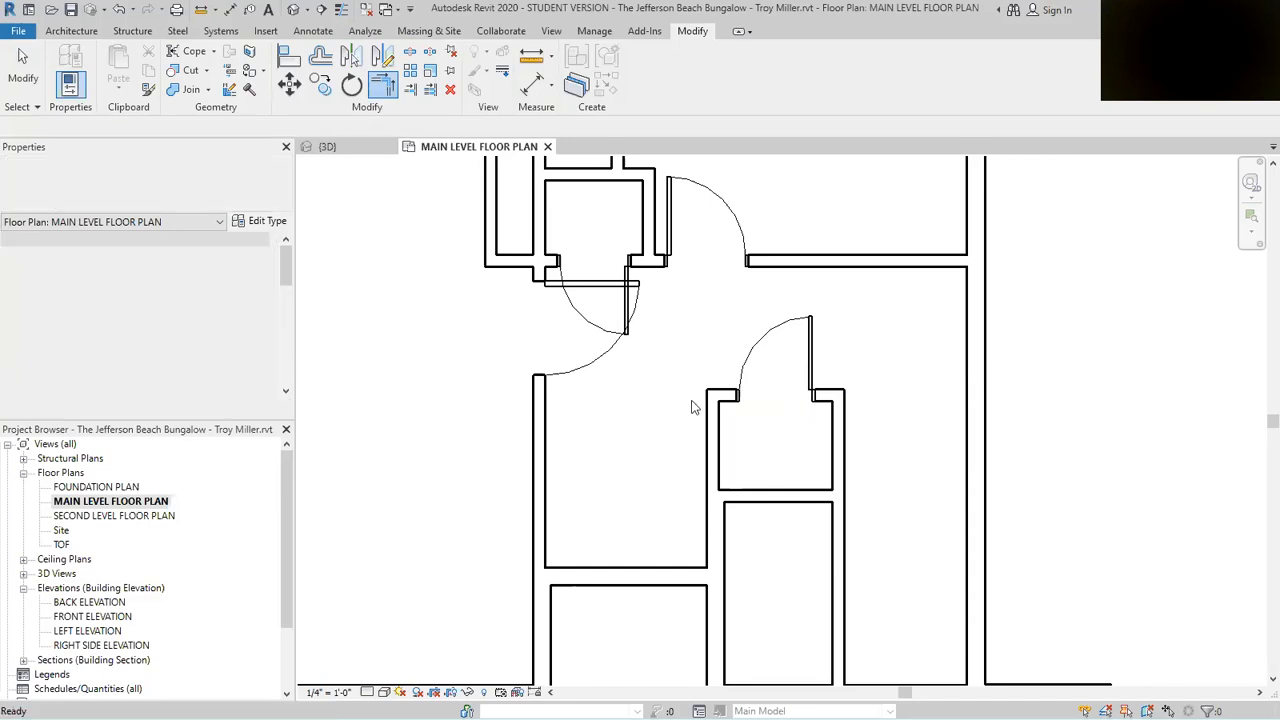
Step: Switch to the floor plan drawing in Revu and examine the laundry area around doors 105 and 102
{"action": "scroll", "coordinate": [692, 404], "scroll_direction": "down", "scroll_amount": 3}
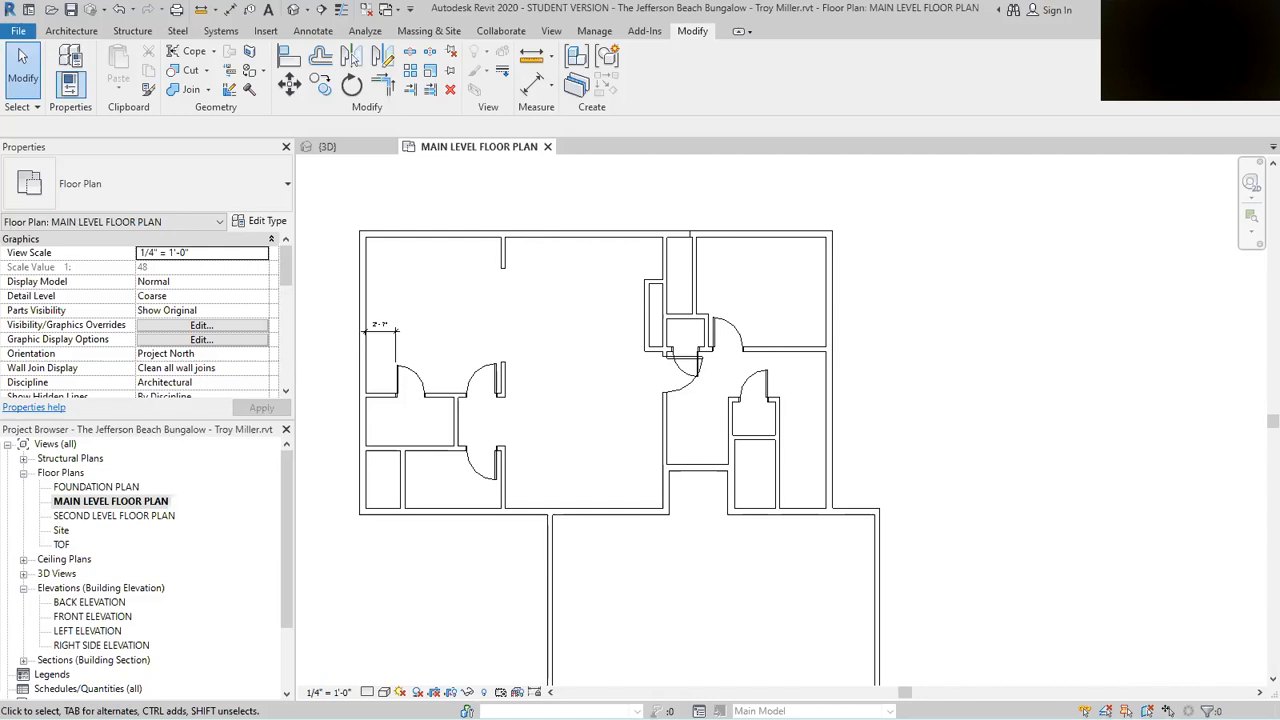
{"action": "key", "text": "alt+Tab"}
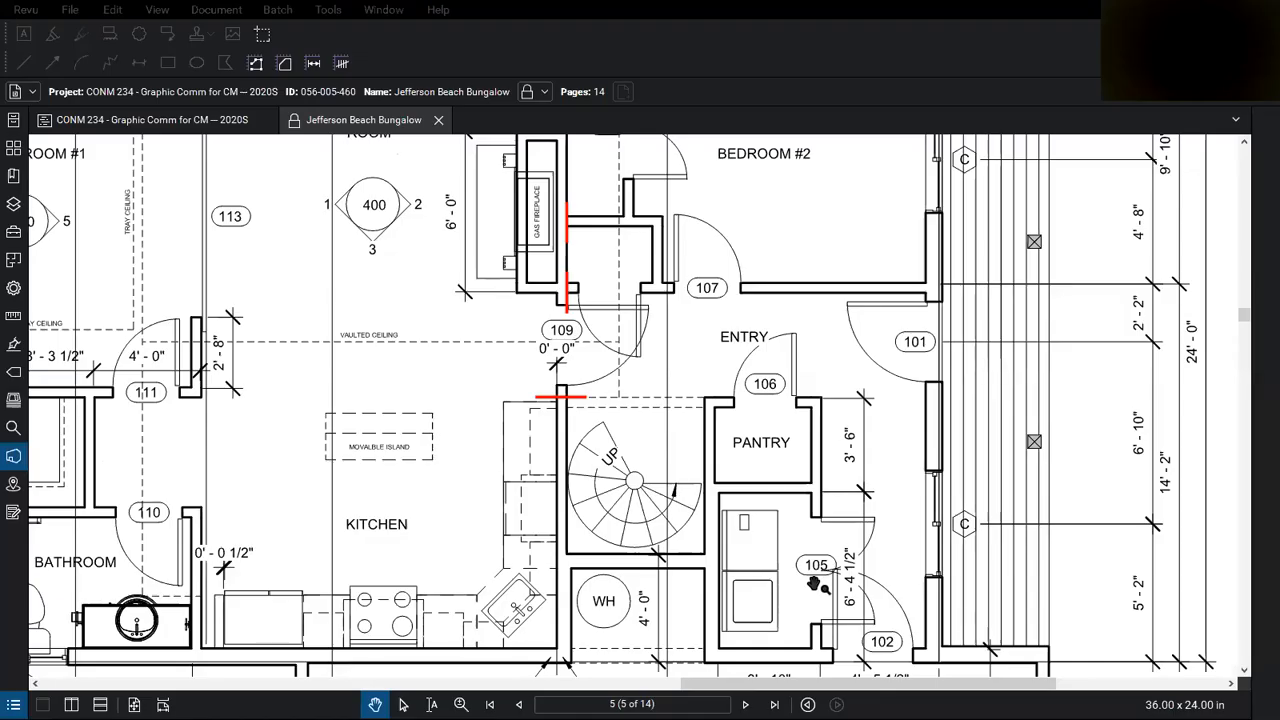
{"action": "scroll", "coordinate": [660, 498], "scroll_direction": "down", "scroll_amount": 2}
{"action": "scroll", "coordinate": [923, 555], "scroll_direction": "up", "scroll_amount": 1}
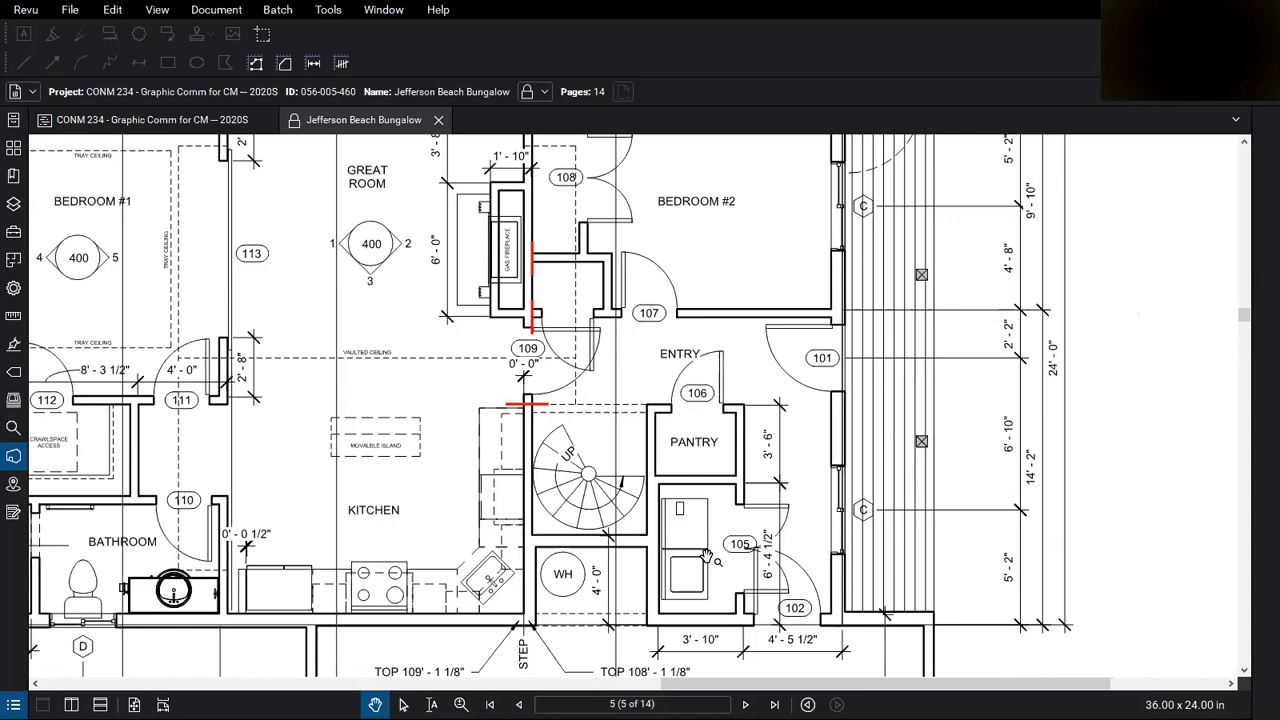
{"action": "scroll", "coordinate": [628, 550], "scroll_direction": "down", "scroll_amount": 2}
{"action": "scroll", "coordinate": [834, 591], "scroll_direction": "up", "scroll_amount": 1}
{"action": "scroll", "coordinate": [834, 591], "scroll_direction": "up", "scroll_amount": 1}
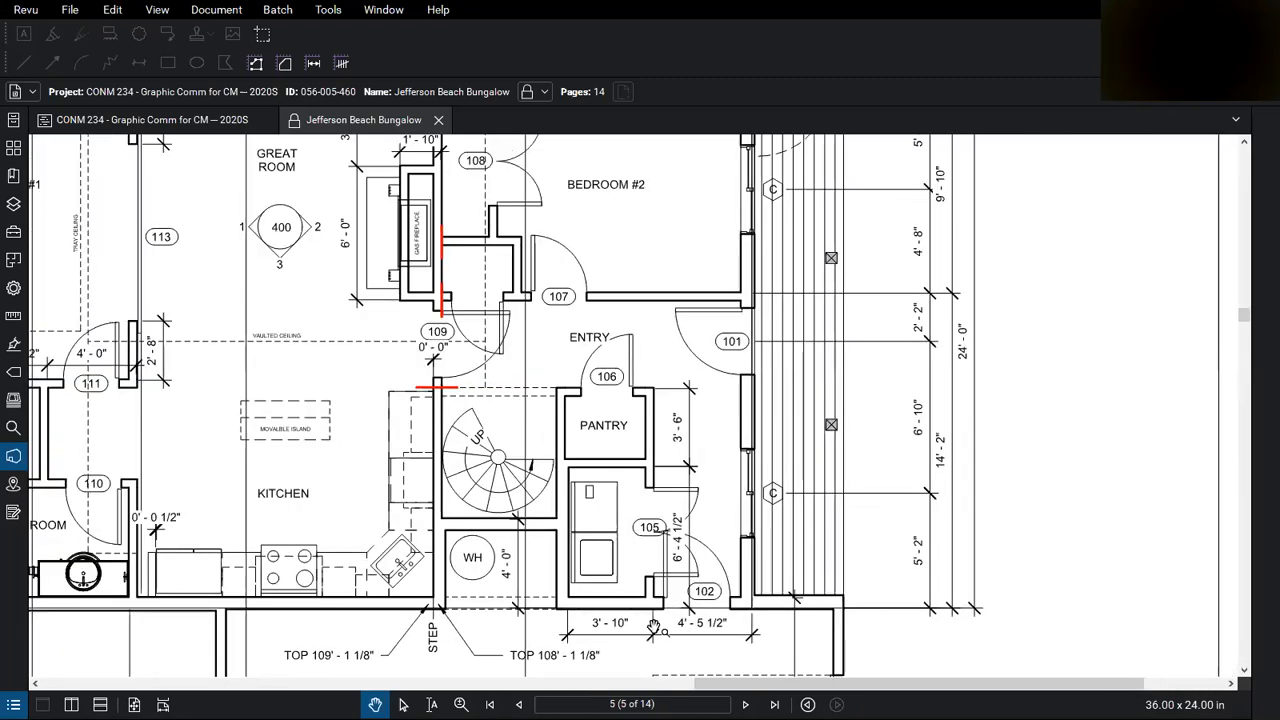
{"action": "scroll", "coordinate": [760, 565], "scroll_direction": "up", "scroll_amount": 2}
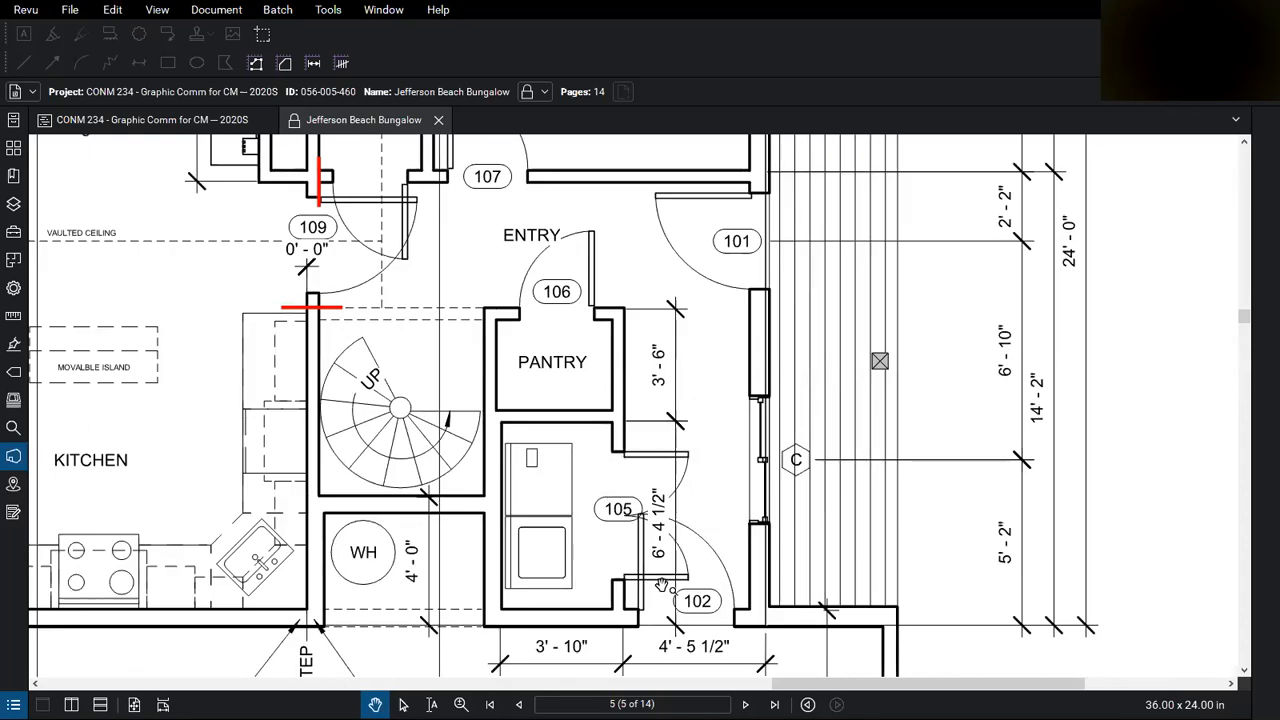
{"action": "scroll", "coordinate": [659, 585], "scroll_direction": "down", "scroll_amount": 3}
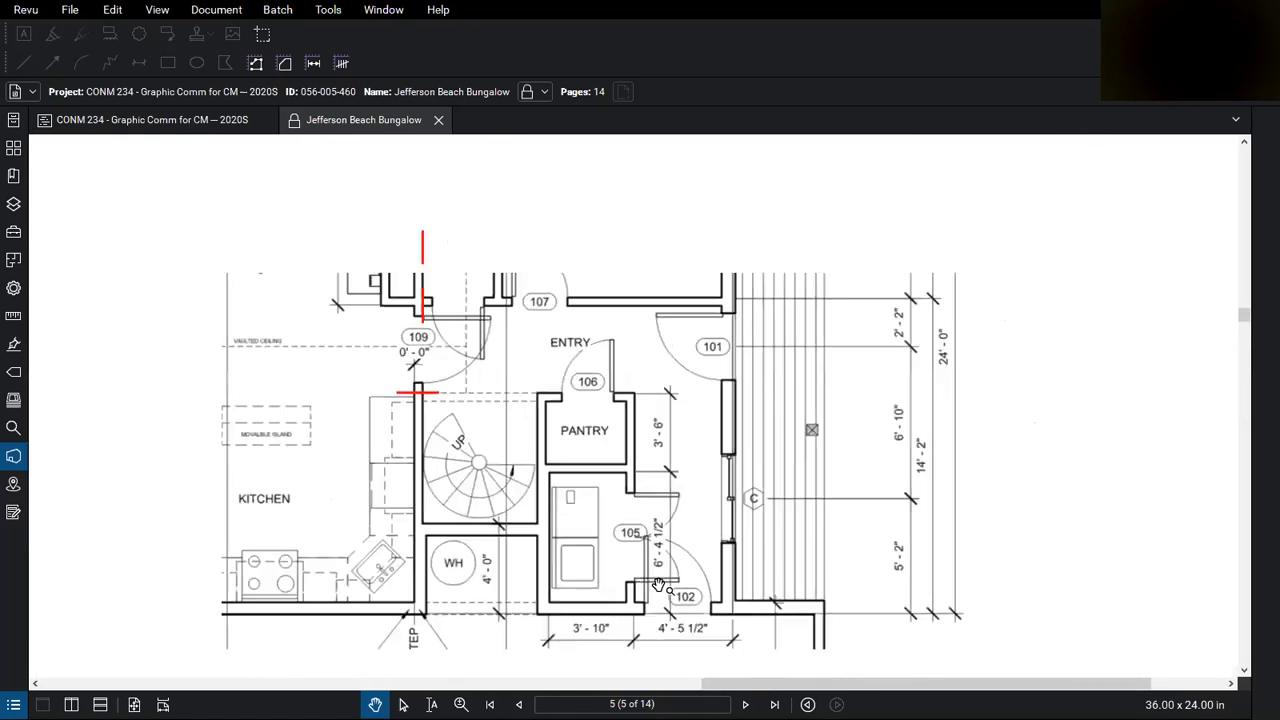
Step: Examine Bedroom #2's closet door 108, the bathroom's shower wall and the overall main level layout on the drawing
{"action": "scroll", "coordinate": [556, 300], "scroll_direction": "up", "scroll_amount": 3}
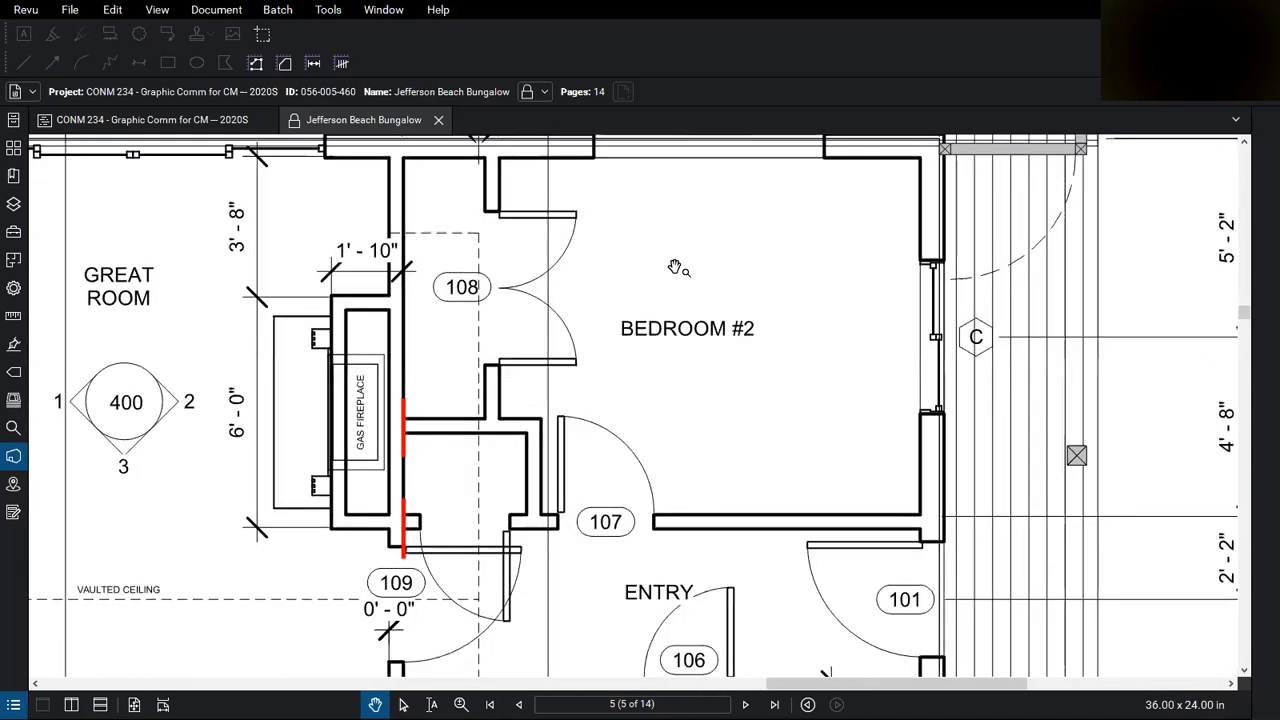
{"action": "scroll", "coordinate": [678, 276], "scroll_direction": "down", "scroll_amount": 1}
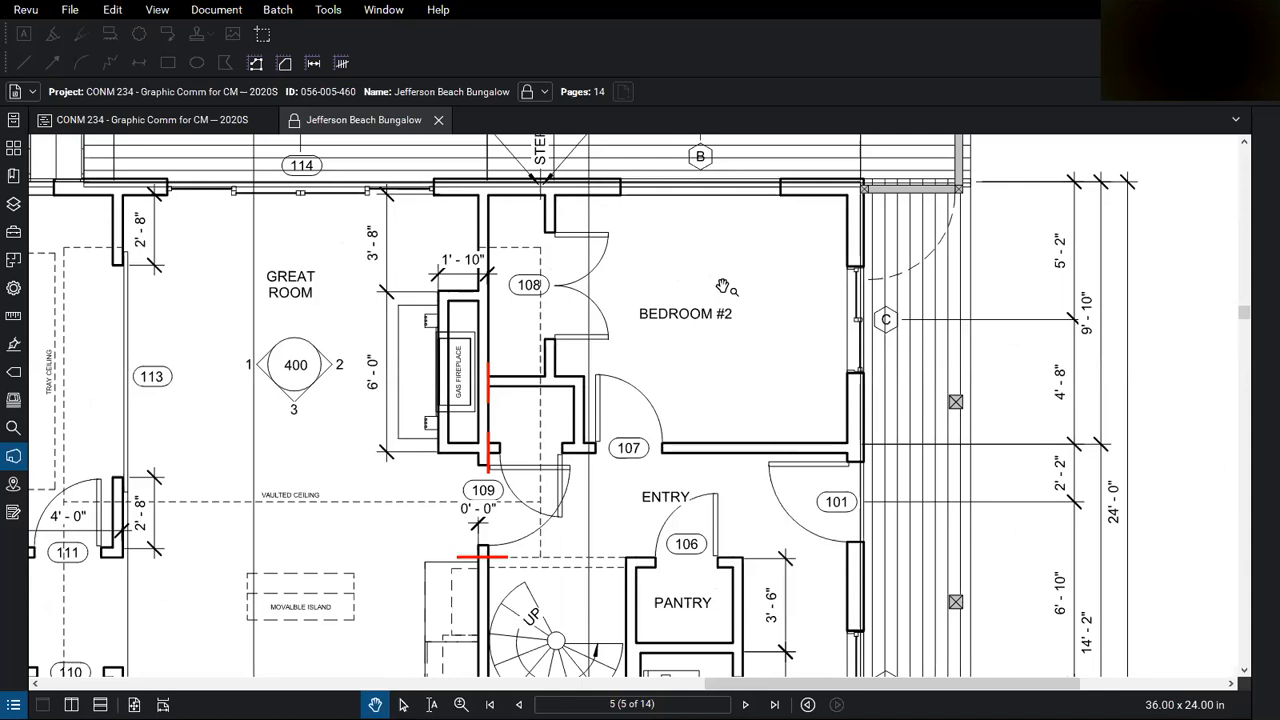
{"action": "scroll", "coordinate": [720, 287], "scroll_direction": "down", "scroll_amount": 2}
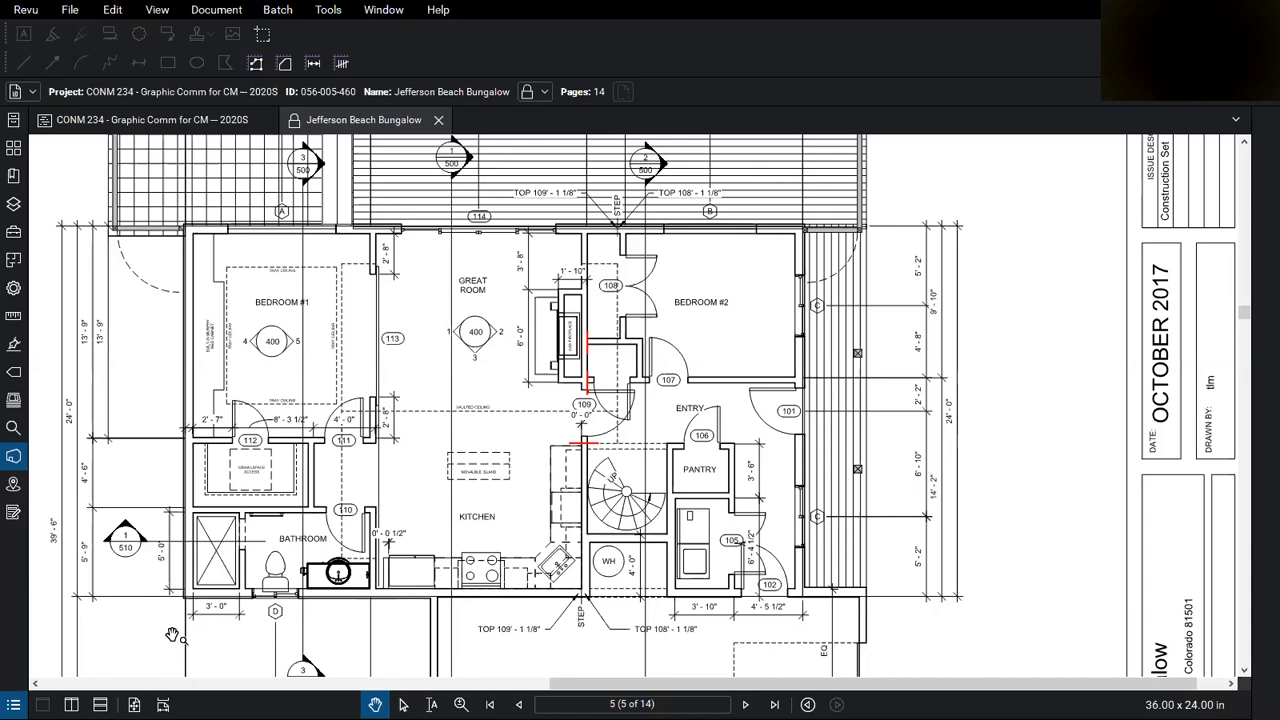
{"action": "scroll", "coordinate": [200, 585], "scroll_direction": "up", "scroll_amount": 2}
{"action": "scroll", "coordinate": [210, 568], "scroll_direction": "up", "scroll_amount": 3}
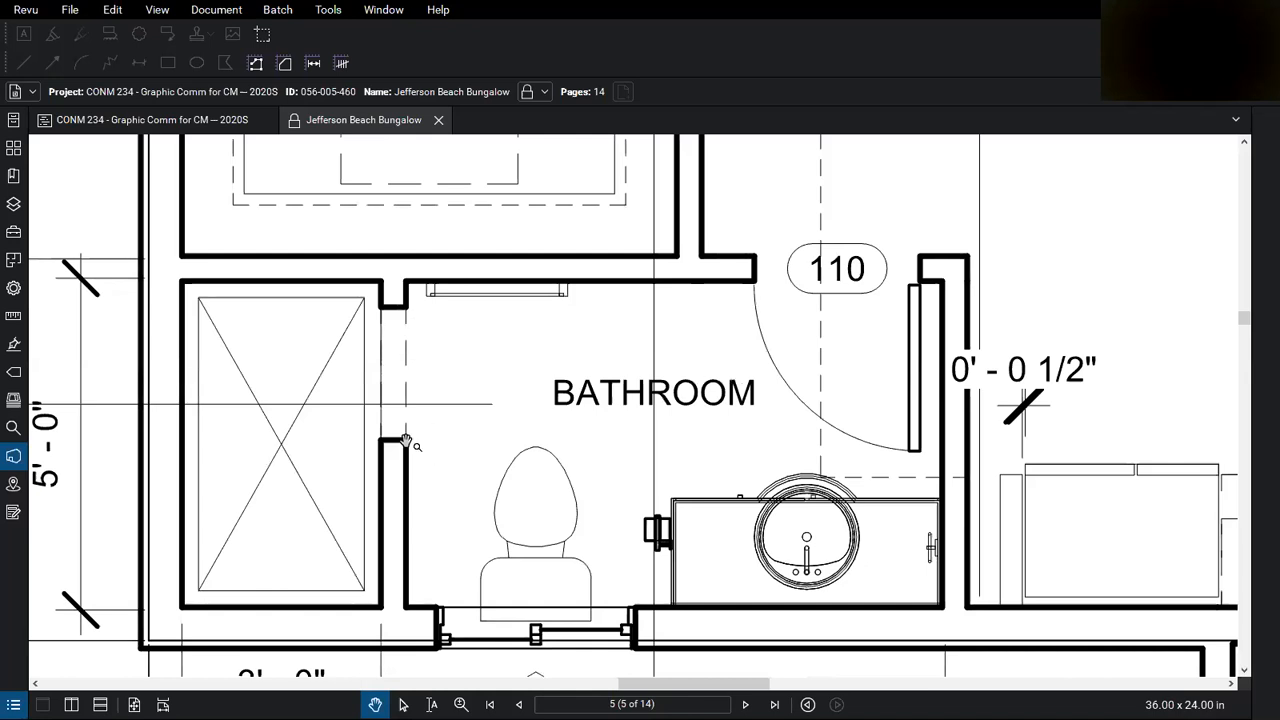
{"action": "scroll", "coordinate": [345, 531], "scroll_direction": "down", "scroll_amount": 5}
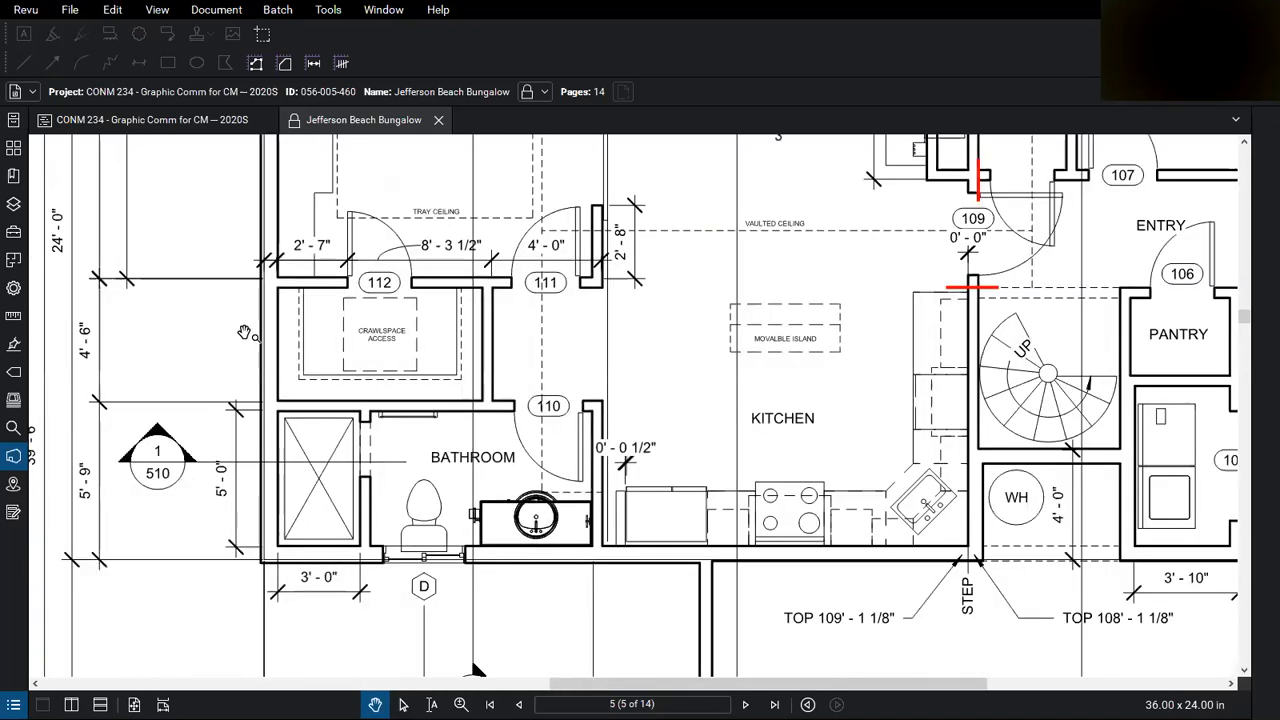
{"action": "scroll", "coordinate": [245, 333], "scroll_direction": "down", "scroll_amount": 5}
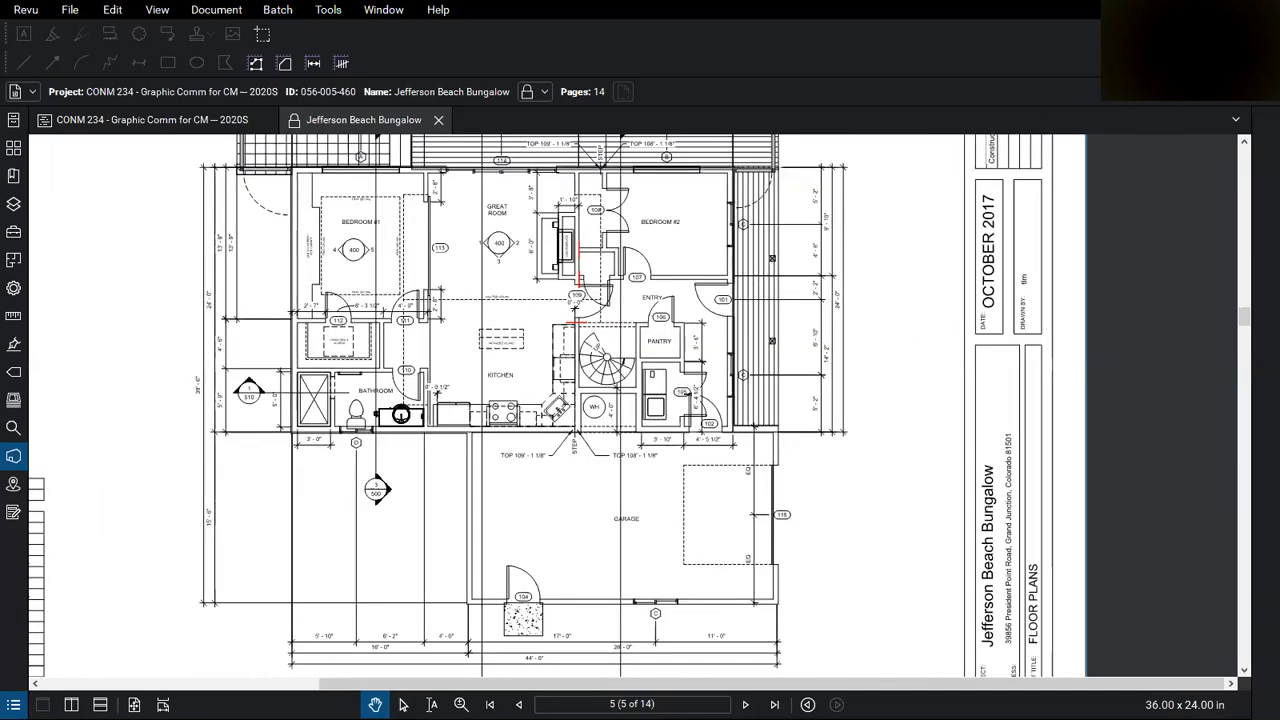
Step: Back in Revit, start placing a door, check the loaded door types and open the Residential door families for loading
{"action": "key", "text": "alt+Tab"}
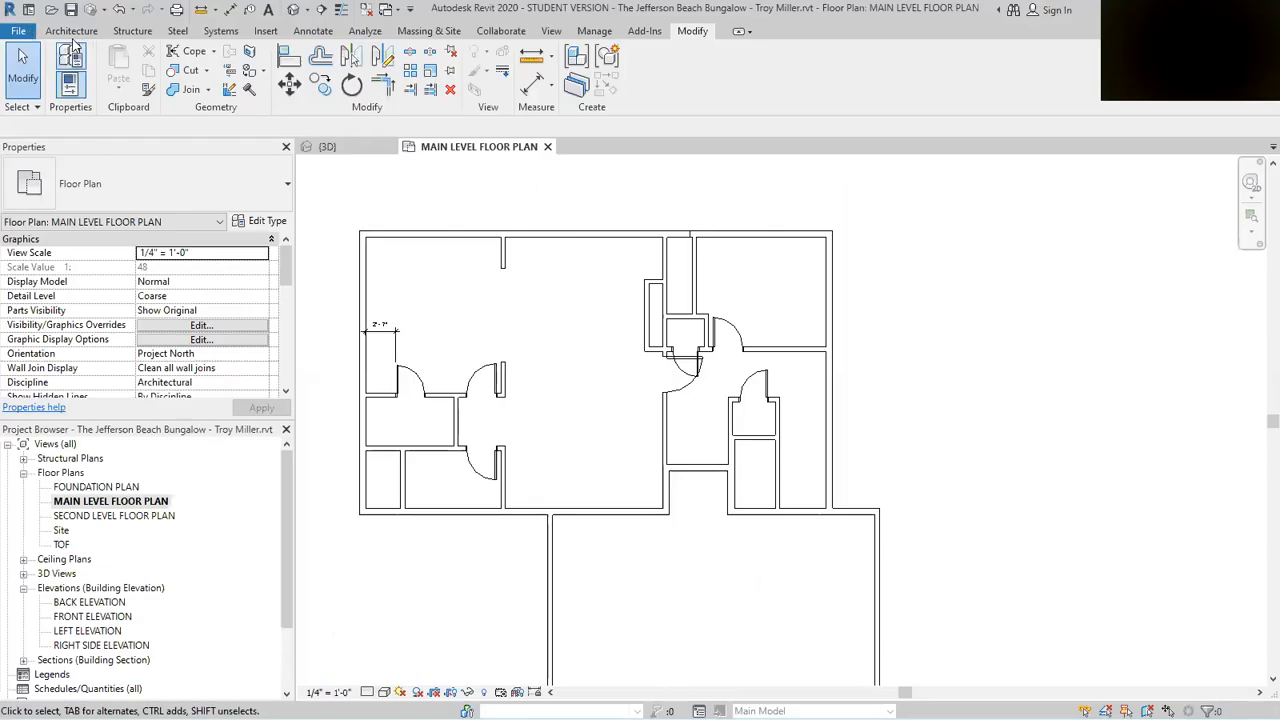
{"action": "left_click", "coordinate": [70, 32]}
{"action": "left_click", "coordinate": [97, 68]}
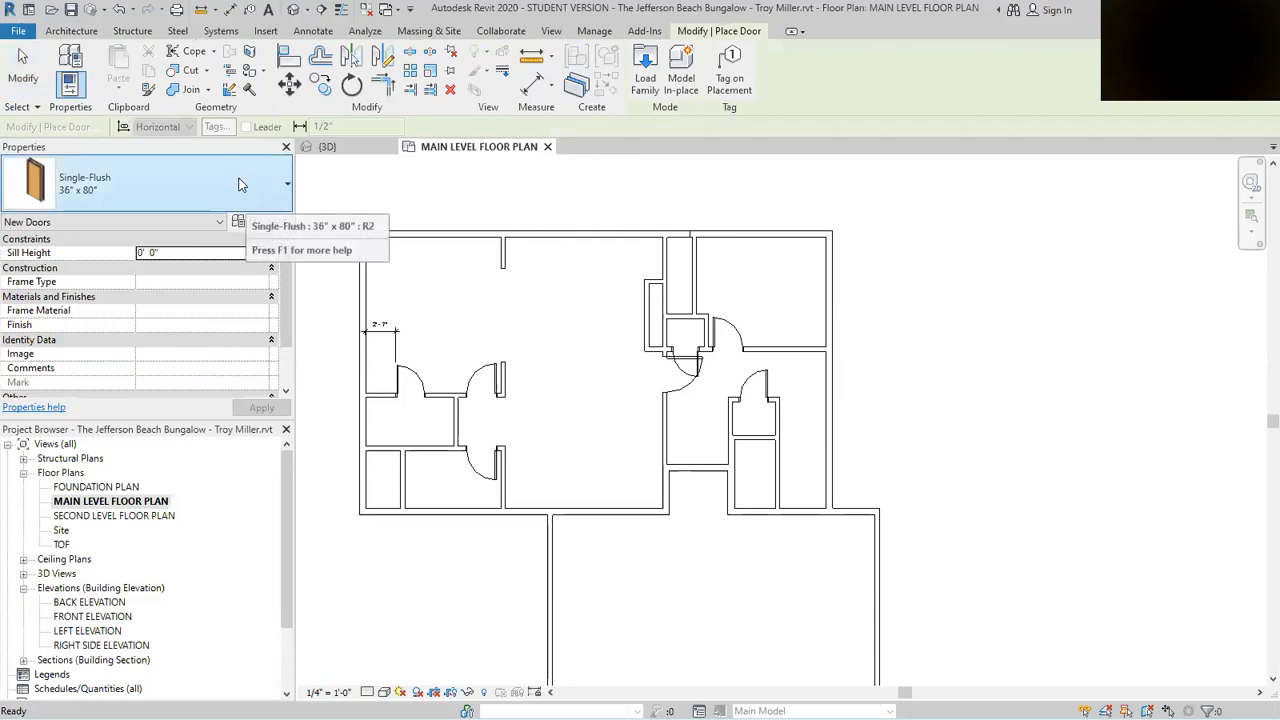
{"action": "left_click", "coordinate": [285, 182]}
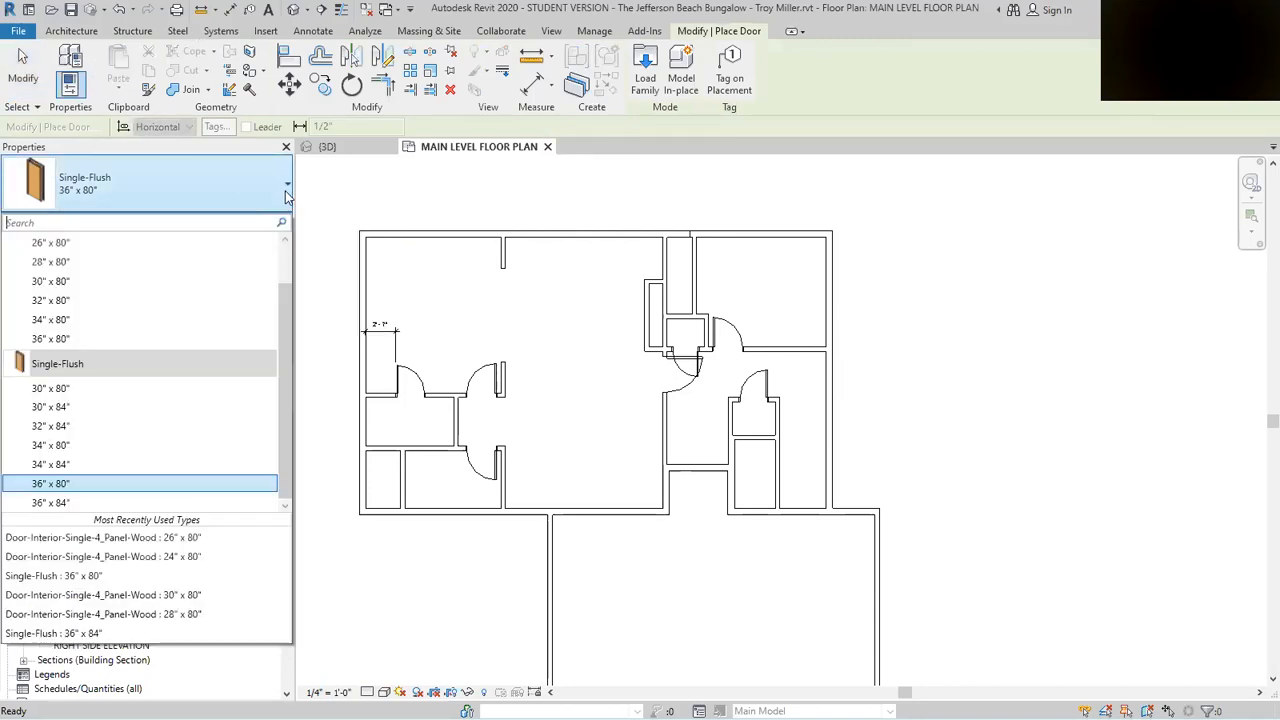
{"action": "left_click", "coordinate": [643, 64]}
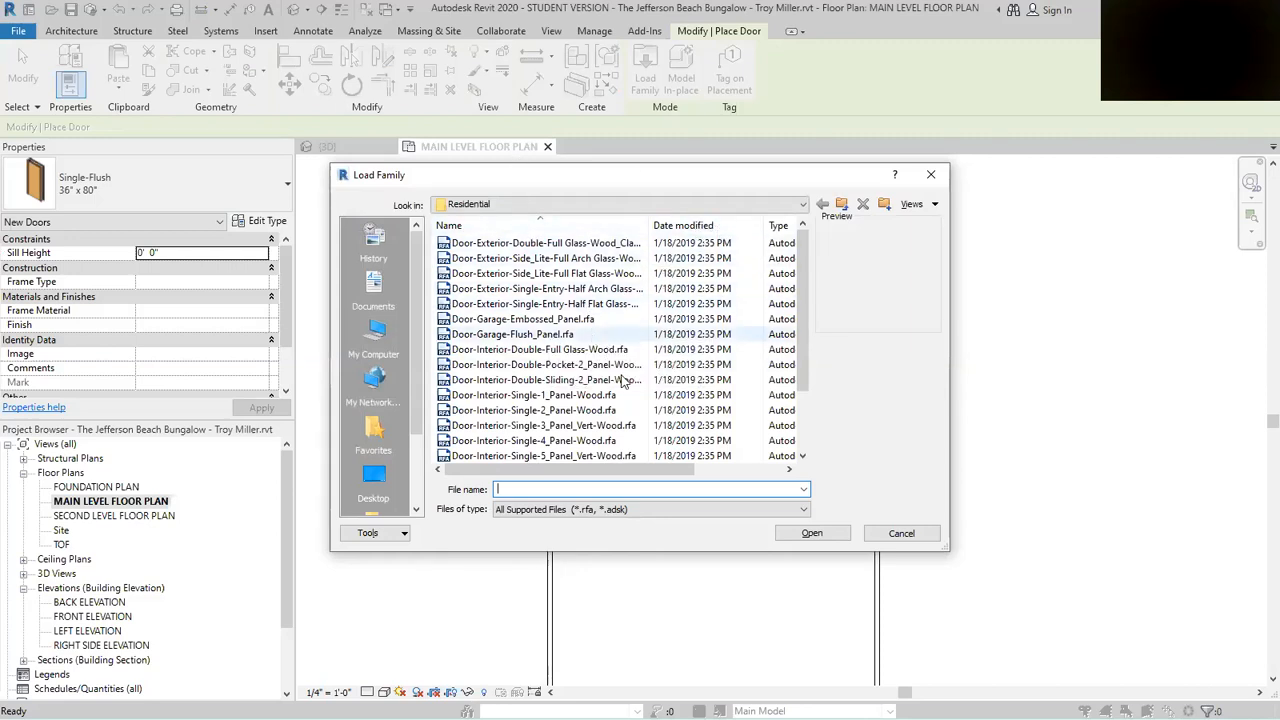
Step: Browse the previews of the Residential door families for a suitable interior double wood door
{"action": "scroll", "coordinate": [622, 386], "scroll_direction": "down", "scroll_amount": 2}
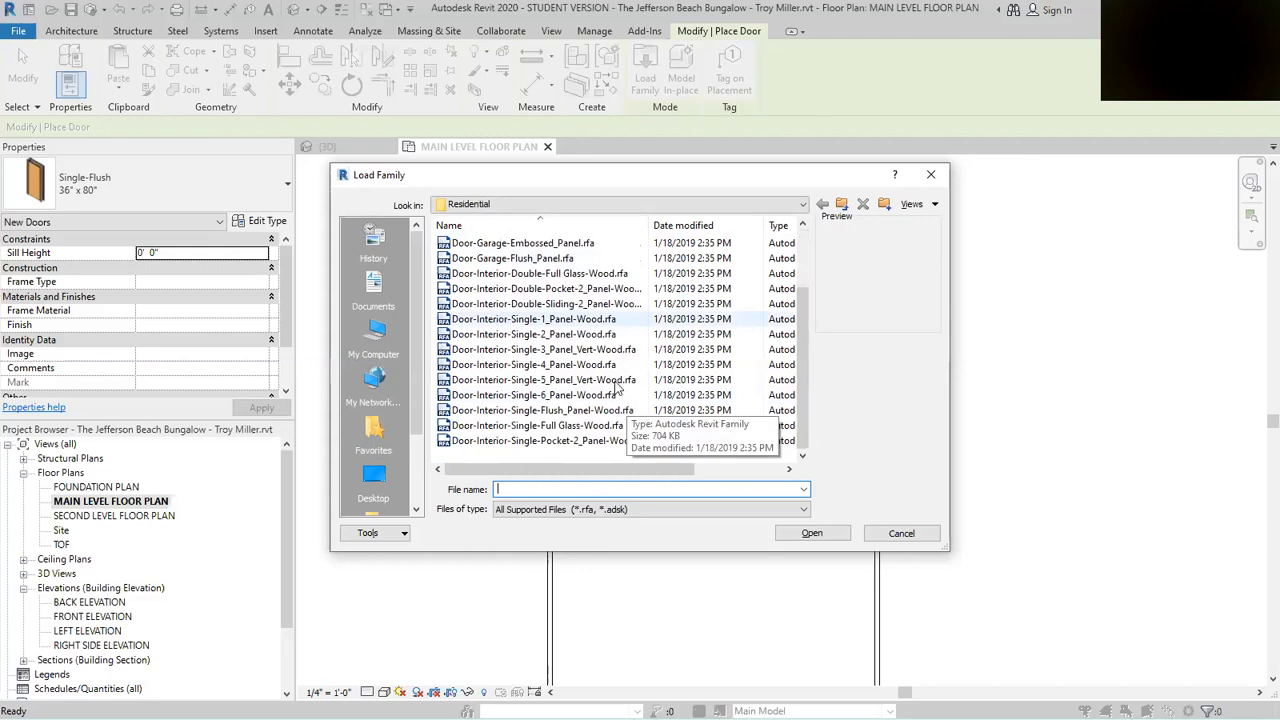
{"action": "scroll", "coordinate": [617, 388], "scroll_direction": "up", "scroll_amount": 2}
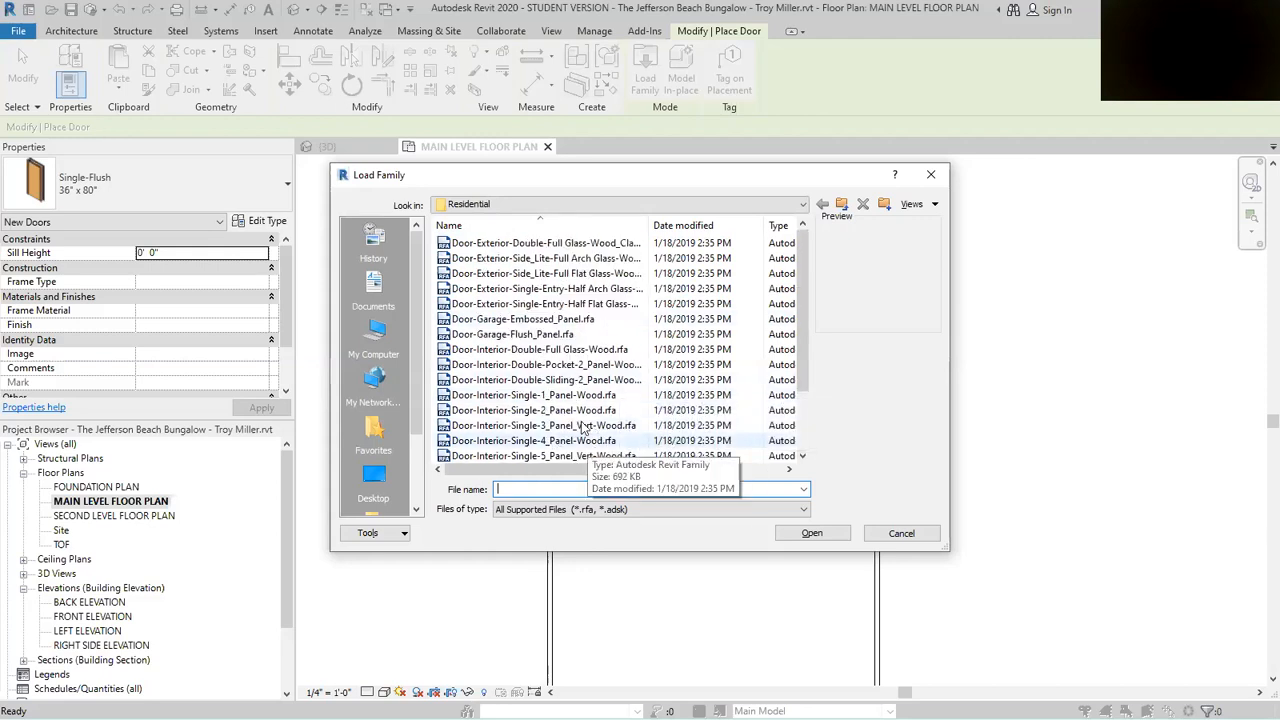
{"action": "scroll", "coordinate": [587, 425], "scroll_direction": "down", "scroll_amount": 2}
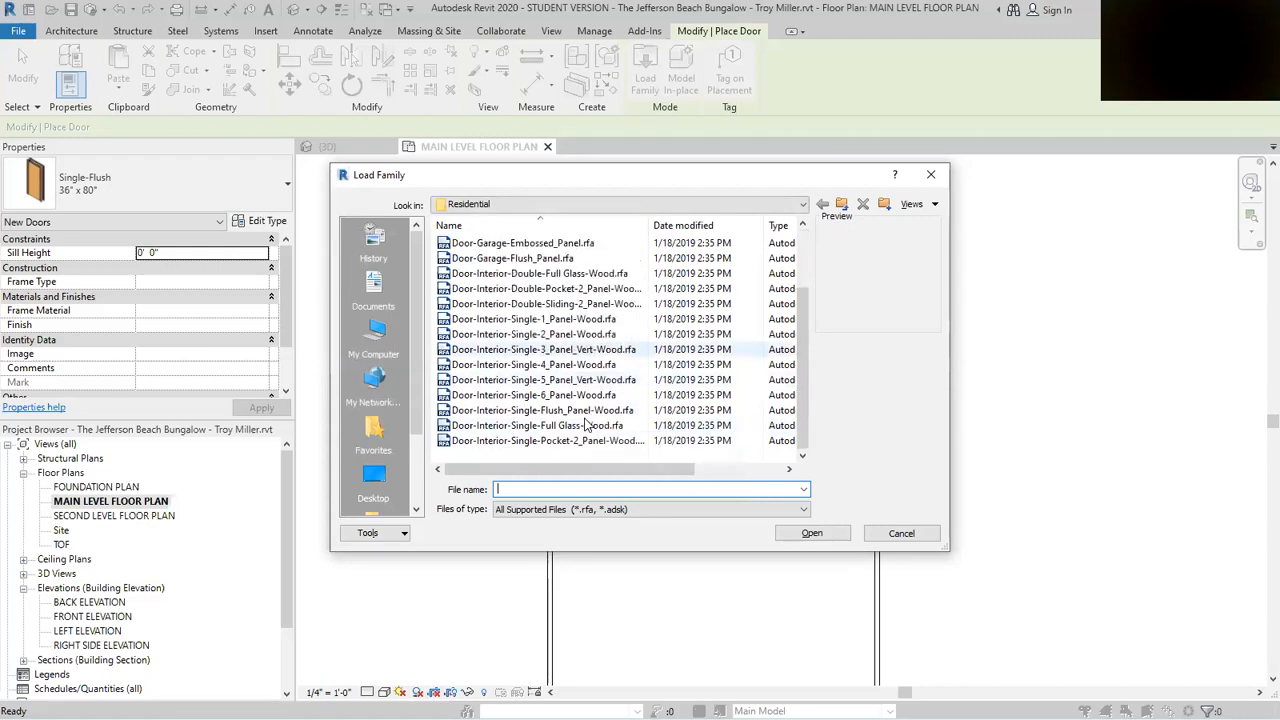
{"action": "left_click", "coordinate": [578, 441]}
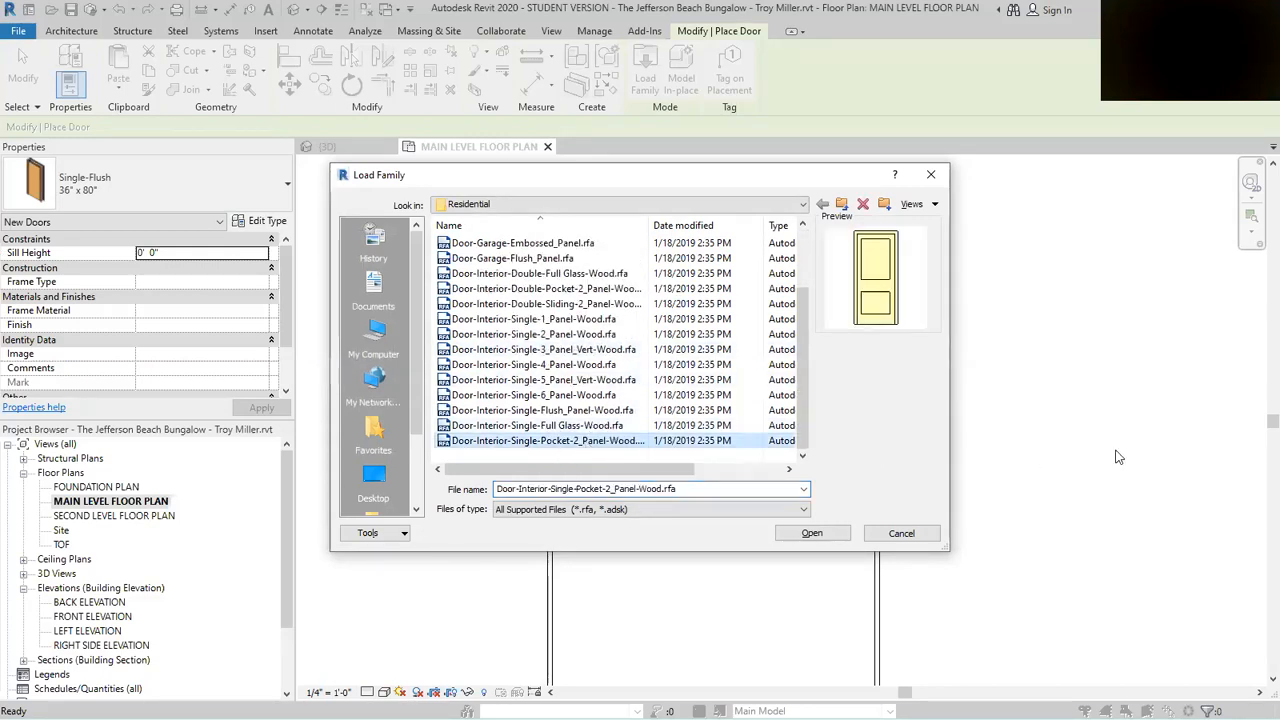
{"action": "key", "text": "Up"}
{"action": "key", "text": "Up"}
{"action": "key", "text": "Up"}
{"action": "key", "text": "Up"}
{"action": "key", "text": "Up"}
{"action": "key", "text": "Up"}
{"action": "key", "text": "Up"}
{"action": "key", "text": "Up"}
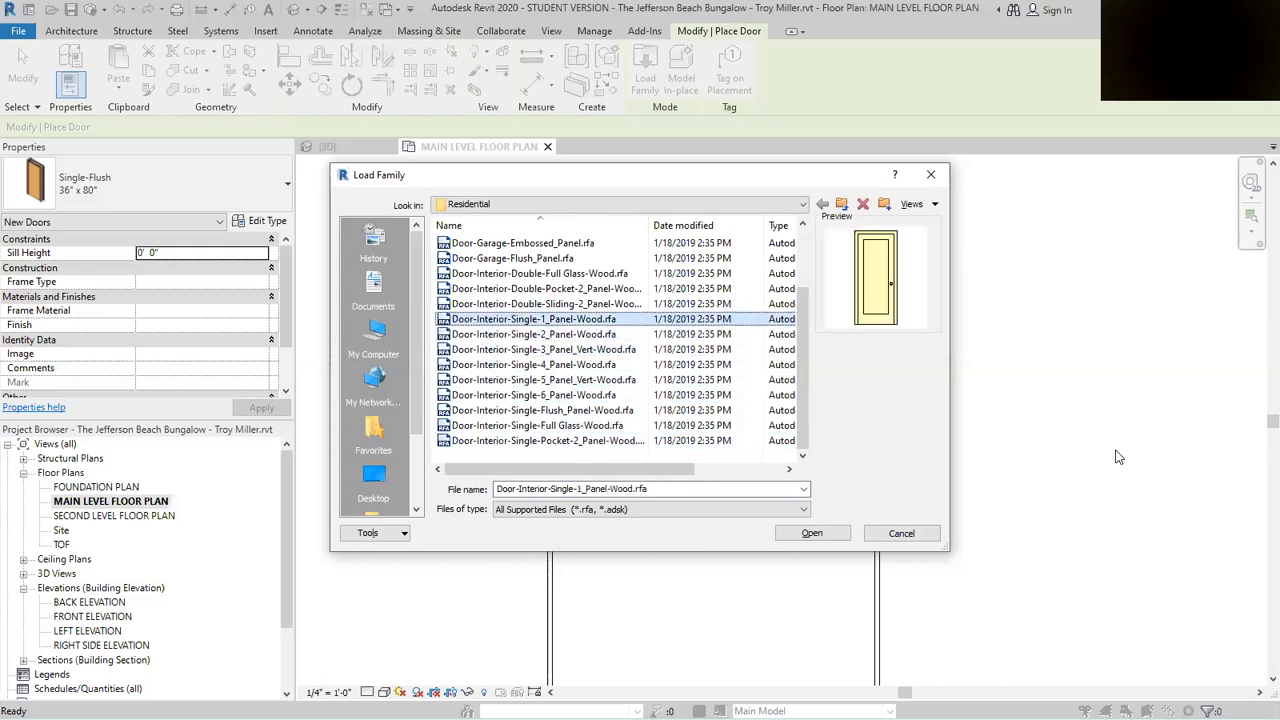
{"action": "key", "text": "Up"}
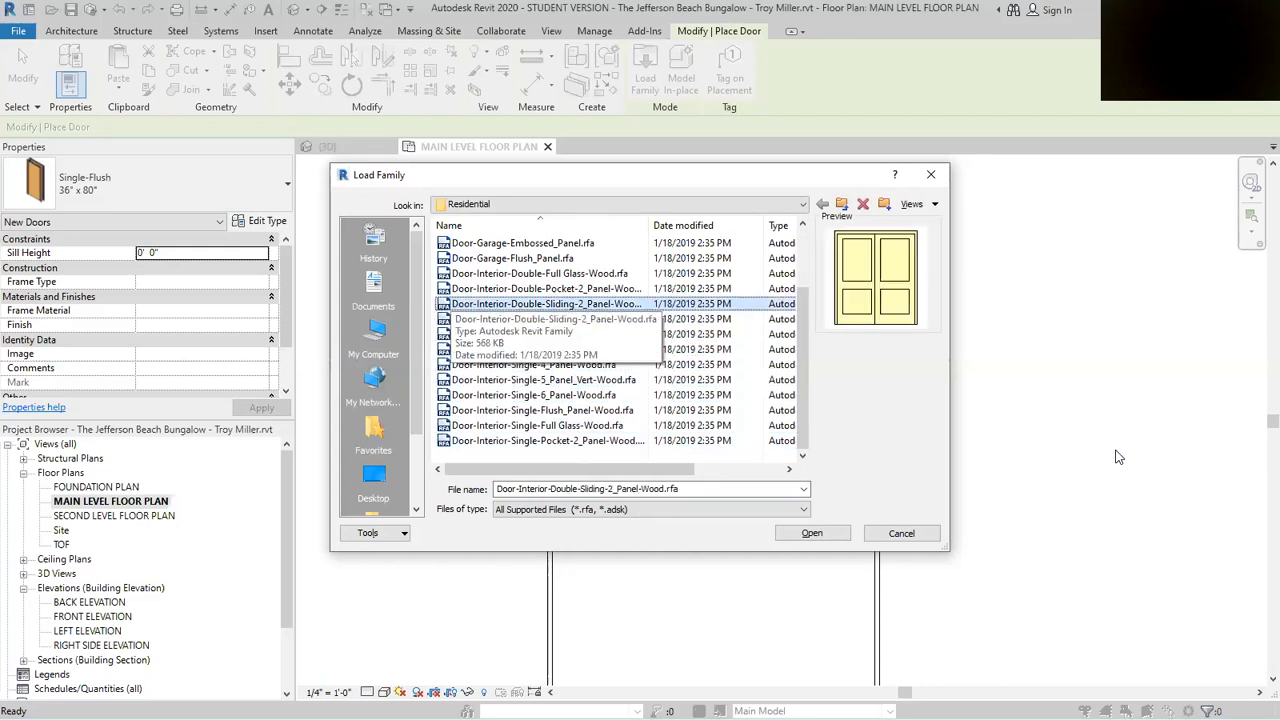
{"action": "key", "text": "Up"}
{"action": "key", "text": "Up"}
{"action": "key", "text": "Up"}
{"action": "key", "text": "Up"}
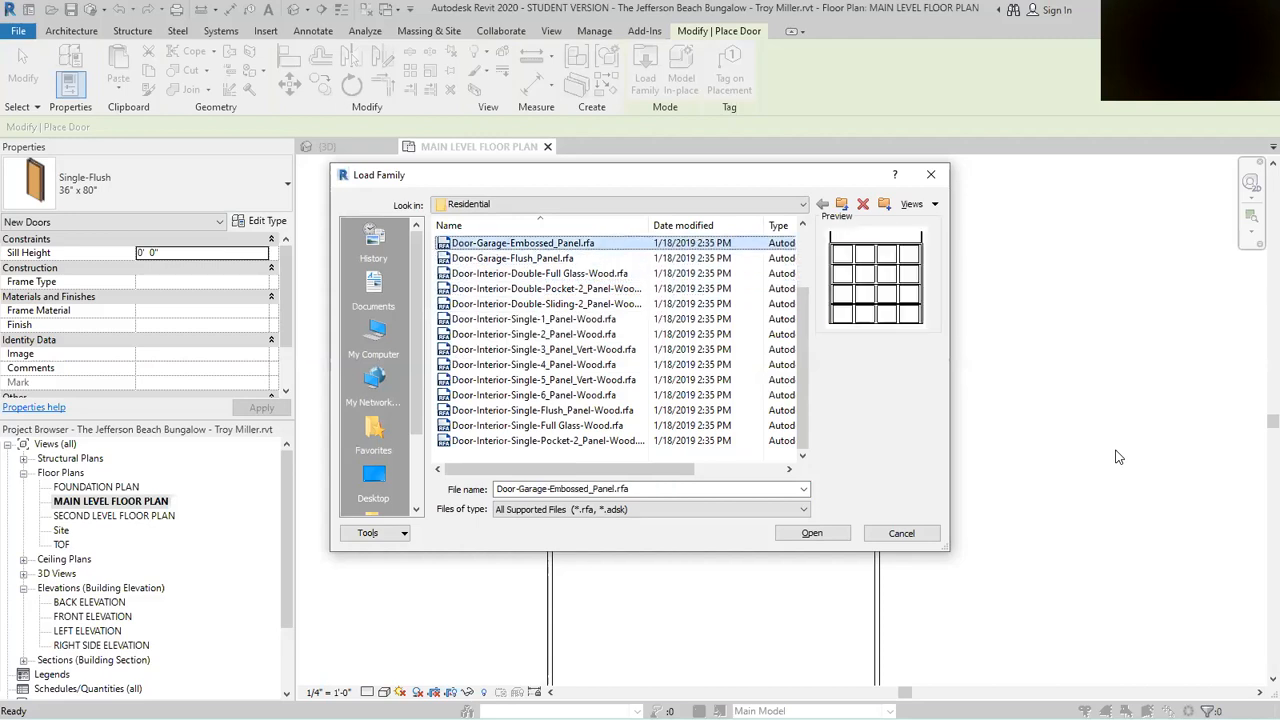
{"action": "key", "text": "Up"}
{"action": "key", "text": "Up"}
{"action": "key", "text": "Up"}
{"action": "key", "text": "Up"}
{"action": "key", "text": "Up"}
{"action": "key", "text": "Down"}
{"action": "key", "text": "Down"}
{"action": "key", "text": "Down"}
{"action": "key", "text": "Down"}
{"action": "key", "text": "Down"}
{"action": "key", "text": "Down"}
{"action": "key", "text": "Down"}
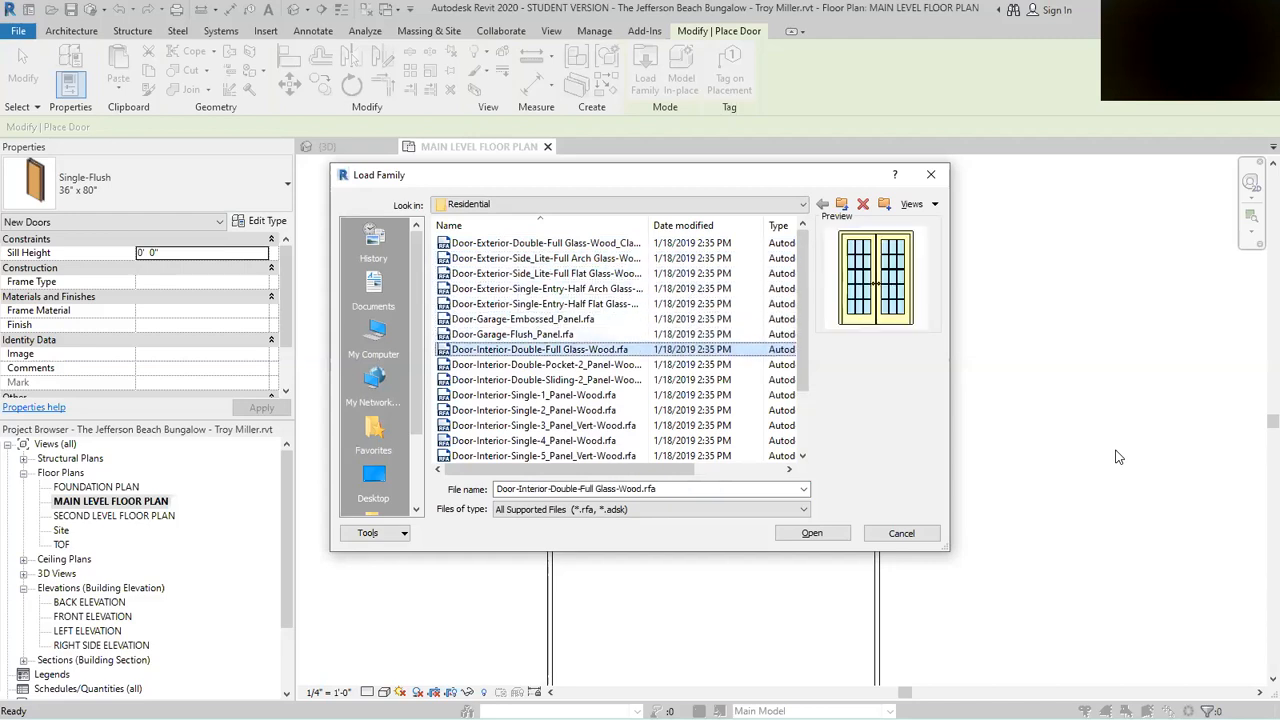
{"action": "key", "text": "Down"}
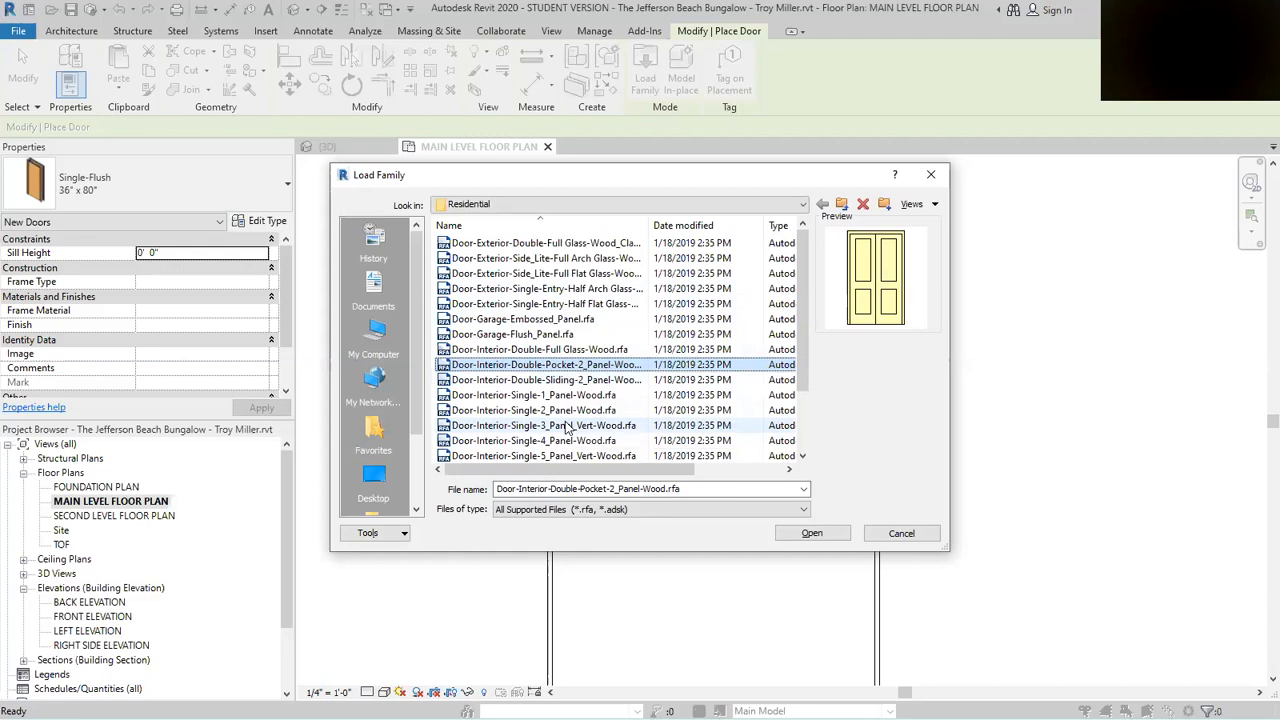
Step: Load the Door-Interior-Double-Sliding-2_Panel-Wood family with its 48" x 80", 60" x 80", 68" x 80" and 72" x 80" types
{"action": "left_click", "coordinate": [538, 383]}
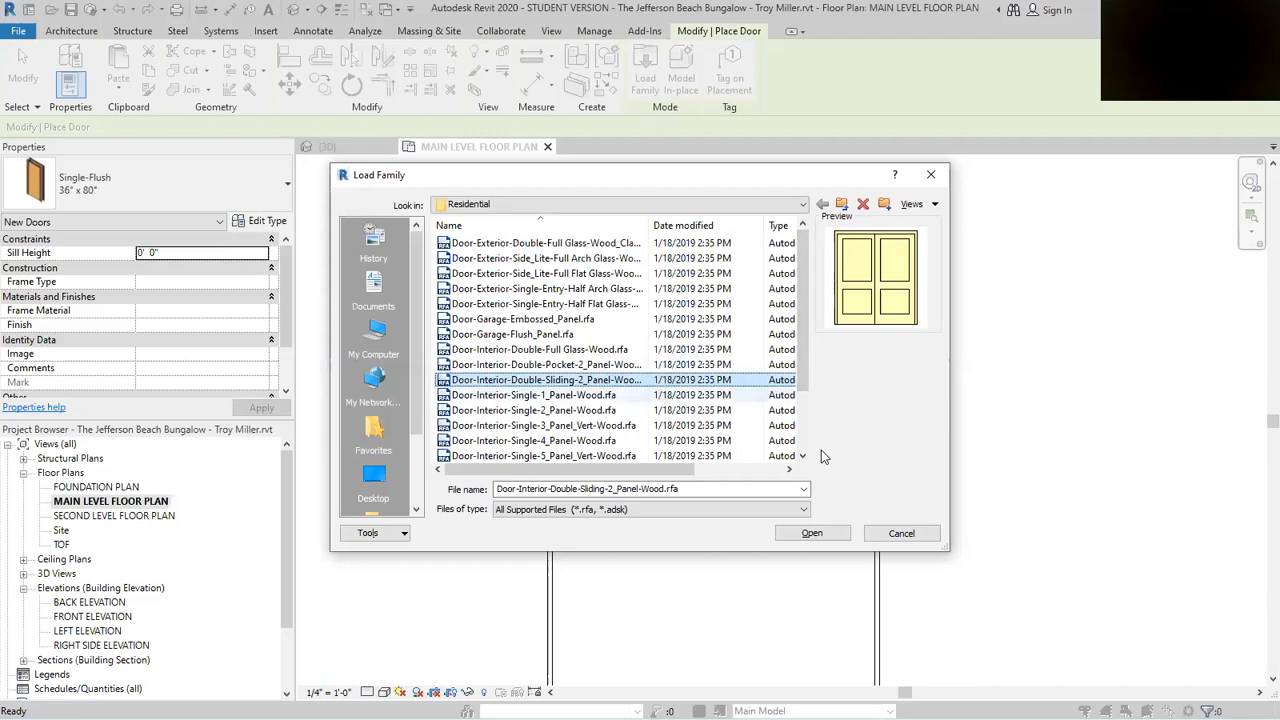
{"action": "left_click", "coordinate": [812, 535]}
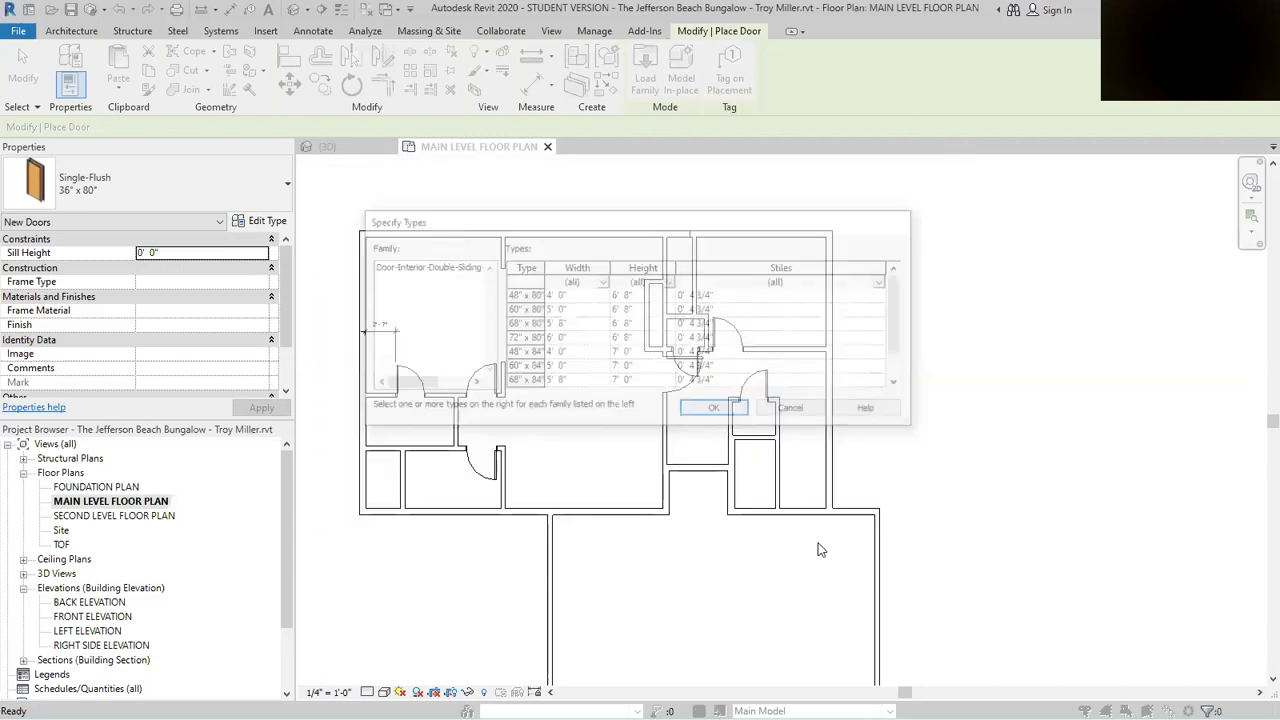
{"action": "left_click", "coordinate": [596, 298]}
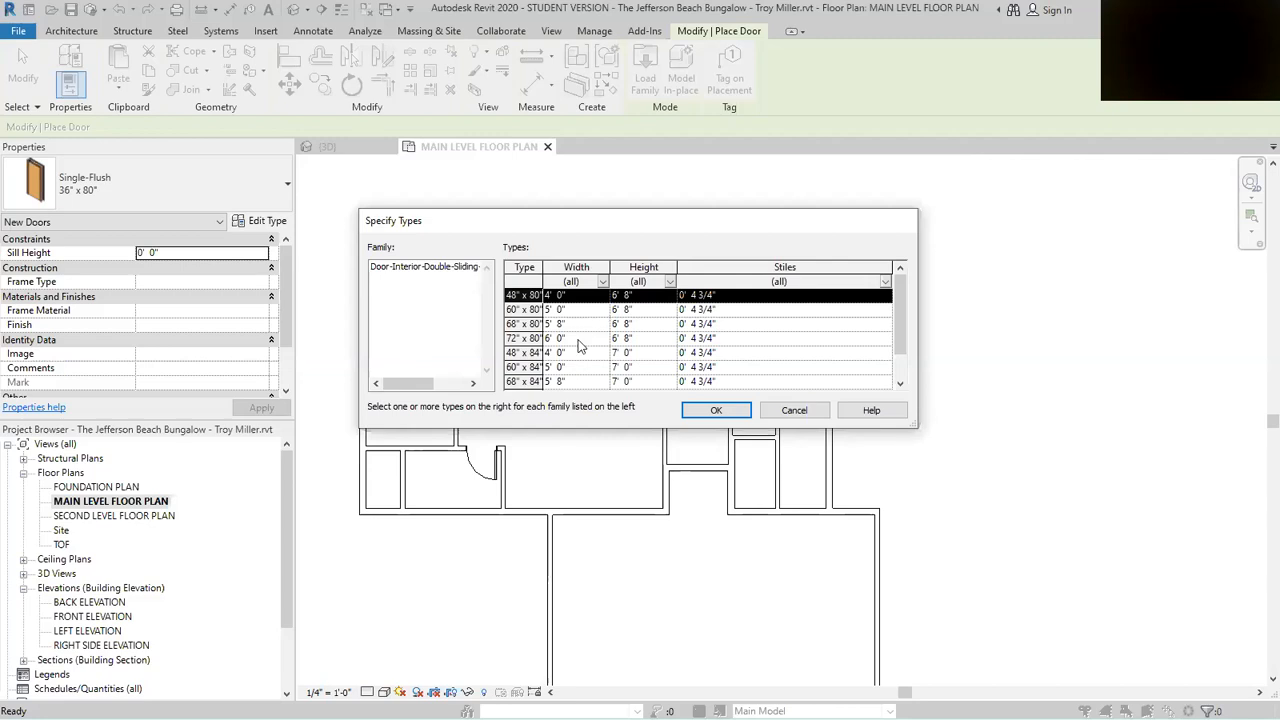
{"action": "key", "text": "shift+Down"}
{"action": "key", "text": "shift+Down"}
{"action": "key", "text": "shift+Down"}
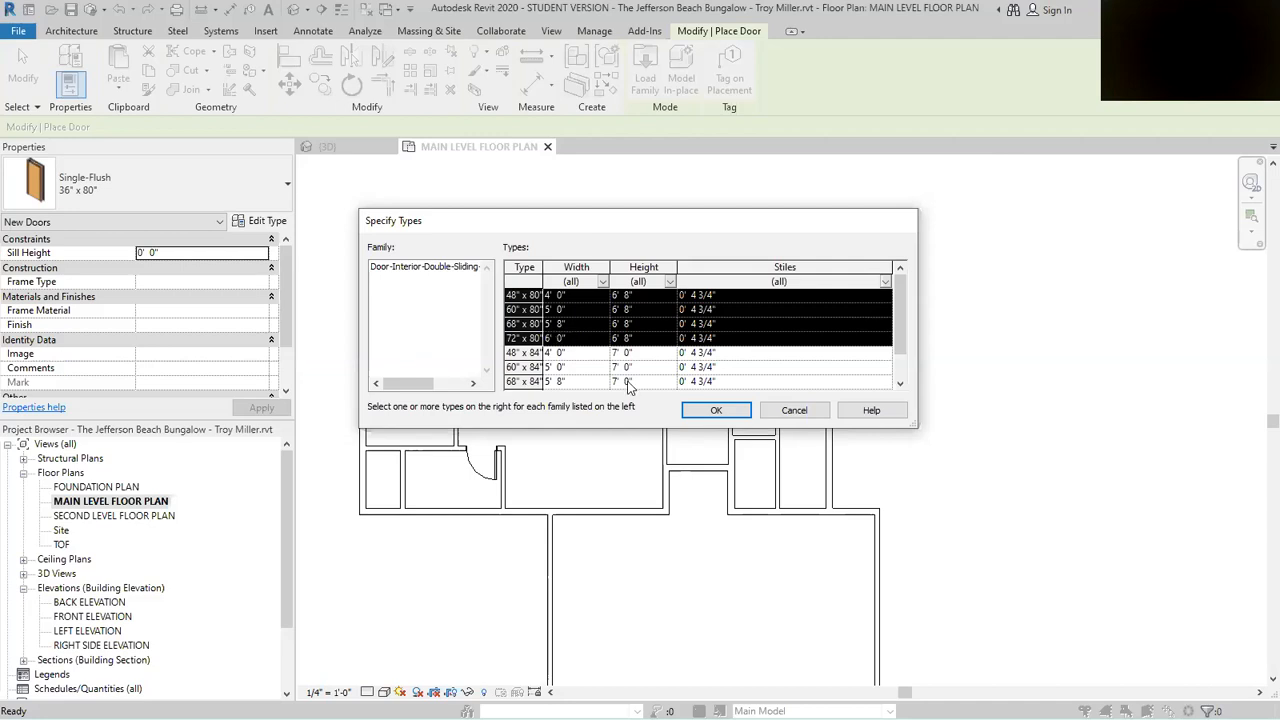
{"action": "left_click", "coordinate": [714, 411]}
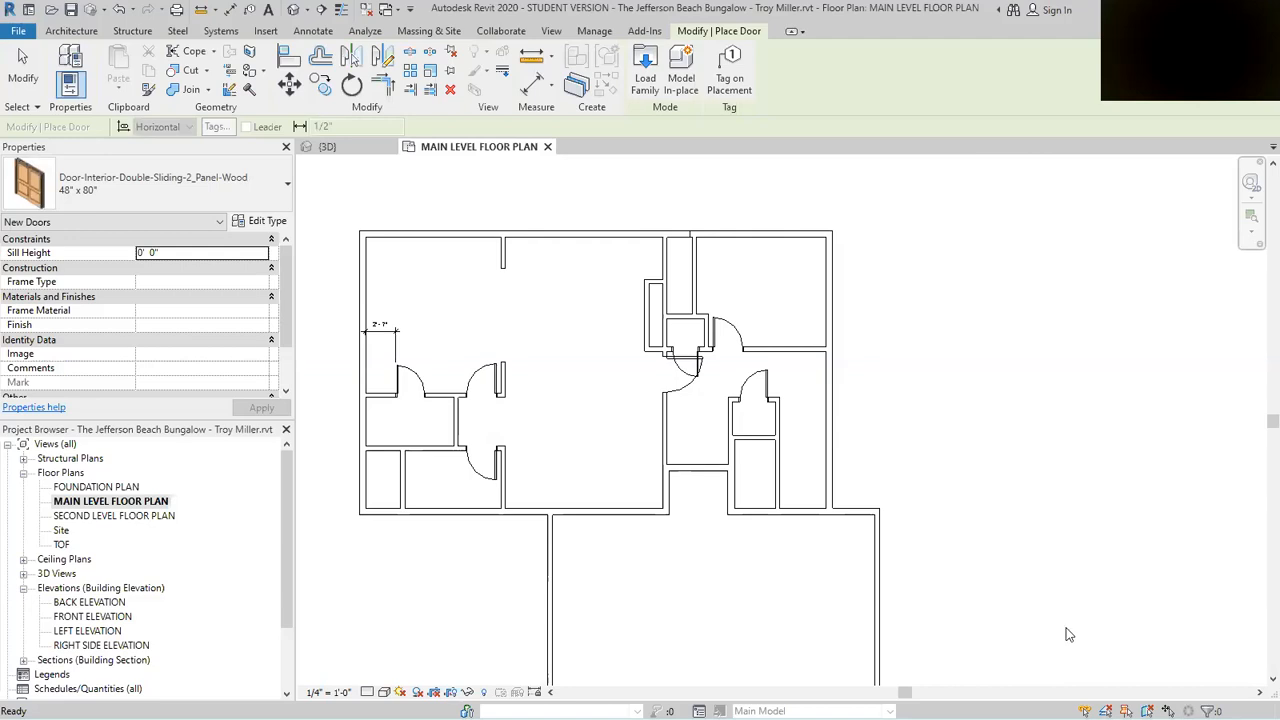
Step: Switch to Revu and check the door schedule for the sizes of double wood doors 105 and 108
{"action": "key", "text": "alt+Tab"}
{"action": "scroll", "coordinate": [710, 386], "scroll_direction": "up", "scroll_amount": 3}
{"action": "scroll", "coordinate": [678, 428], "scroll_direction": "down", "scroll_amount": 2}
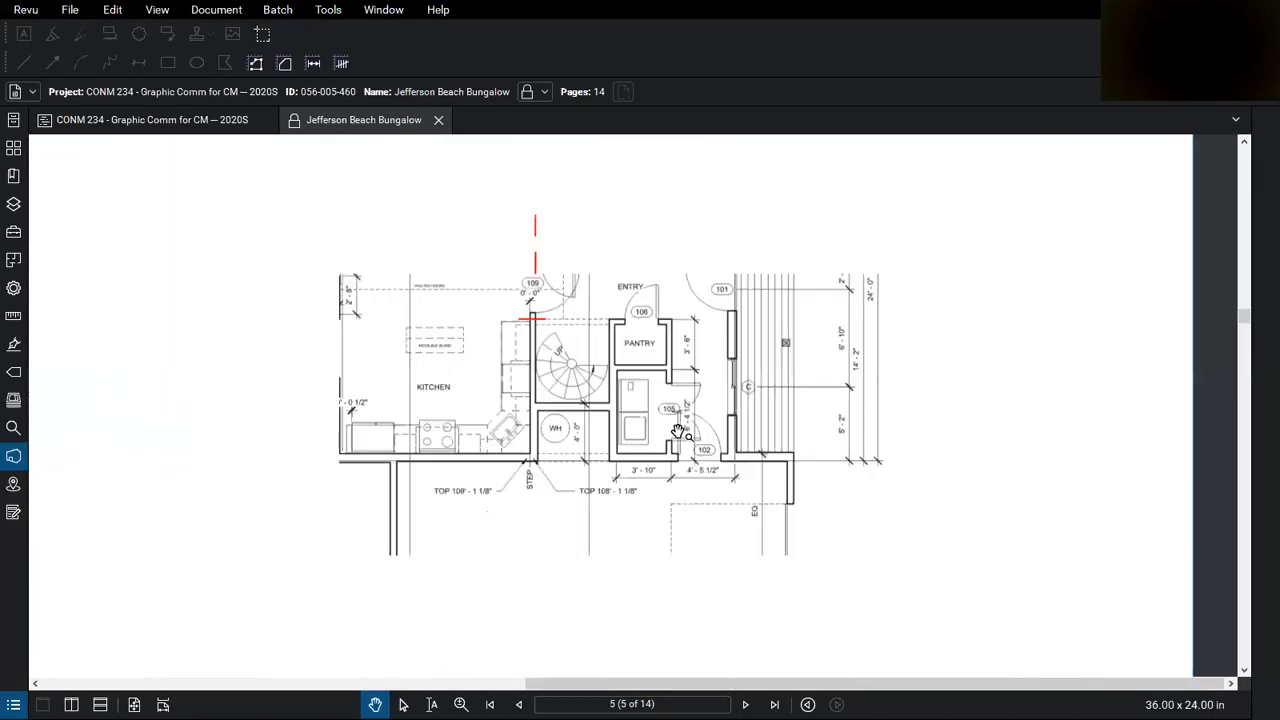
{"action": "scroll", "coordinate": [678, 431], "scroll_direction": "down", "scroll_amount": 2}
{"action": "scroll", "coordinate": [570, 232], "scroll_direction": "up", "scroll_amount": 2}
{"action": "scroll", "coordinate": [672, 238], "scroll_direction": "down", "scroll_amount": 5}
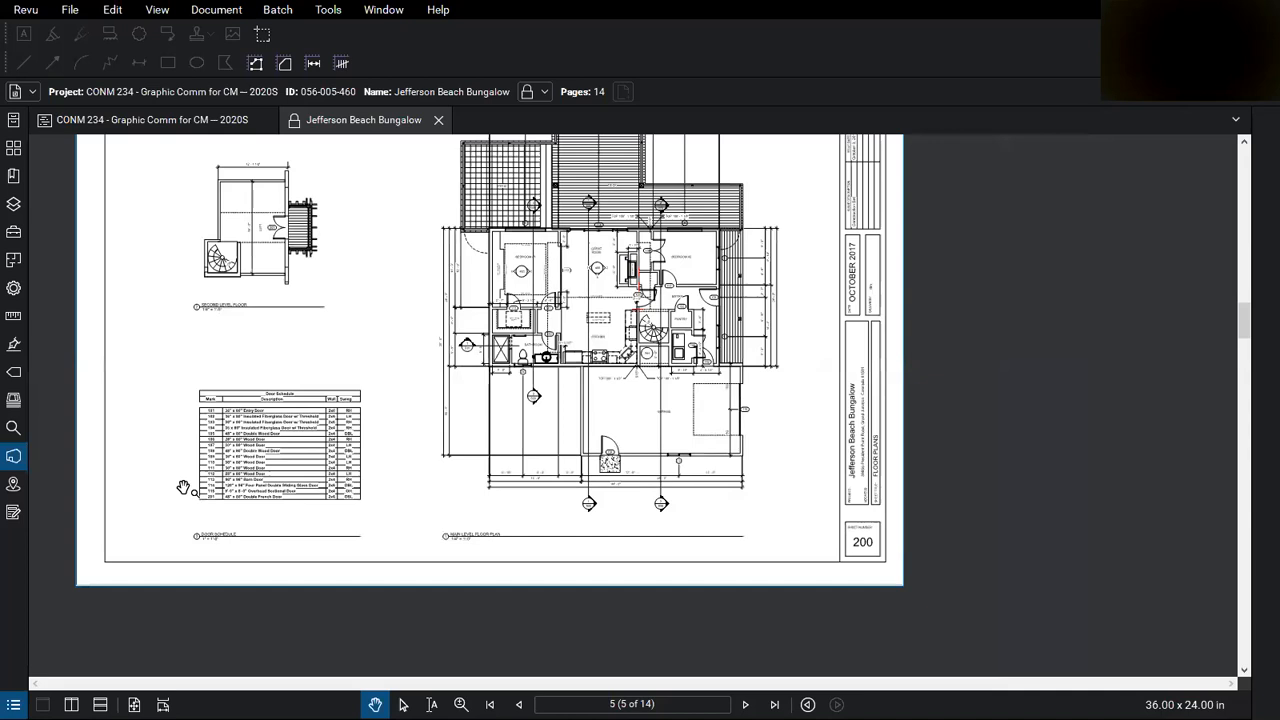
{"action": "scroll", "coordinate": [184, 488], "scroll_direction": "up", "scroll_amount": 4}
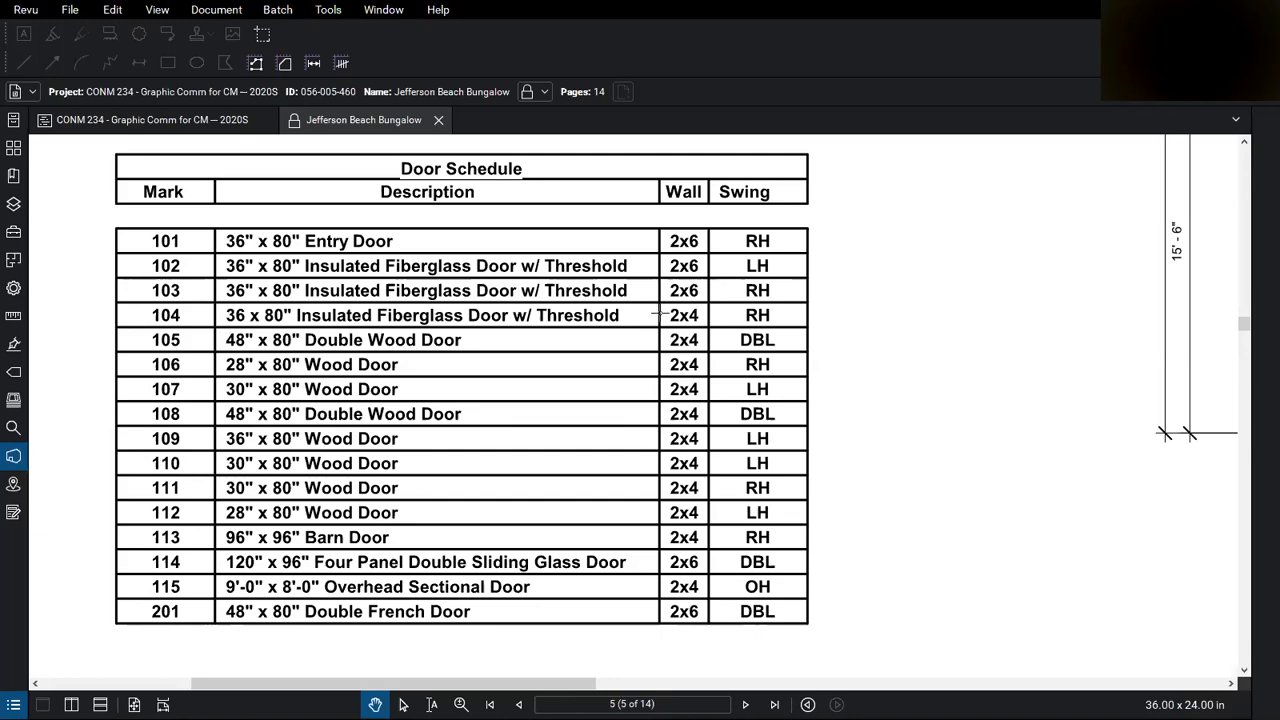
Step: Switch back to Revit, reopen family loading and preview the Door-Interior-Double-Pocket-2_Panel-Wood family among the Residential doors
{"action": "key", "text": "alt+Tab"}
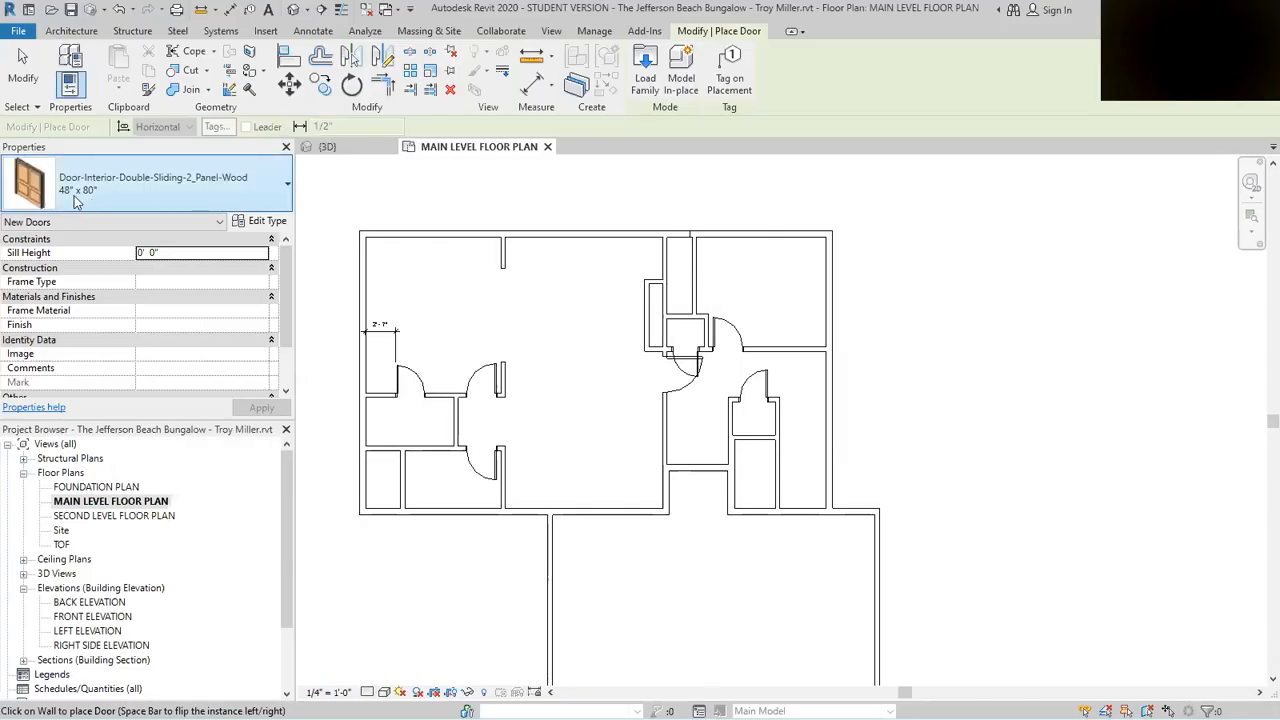
{"action": "scroll", "coordinate": [700, 285], "scroll_direction": "up", "scroll_amount": 2}
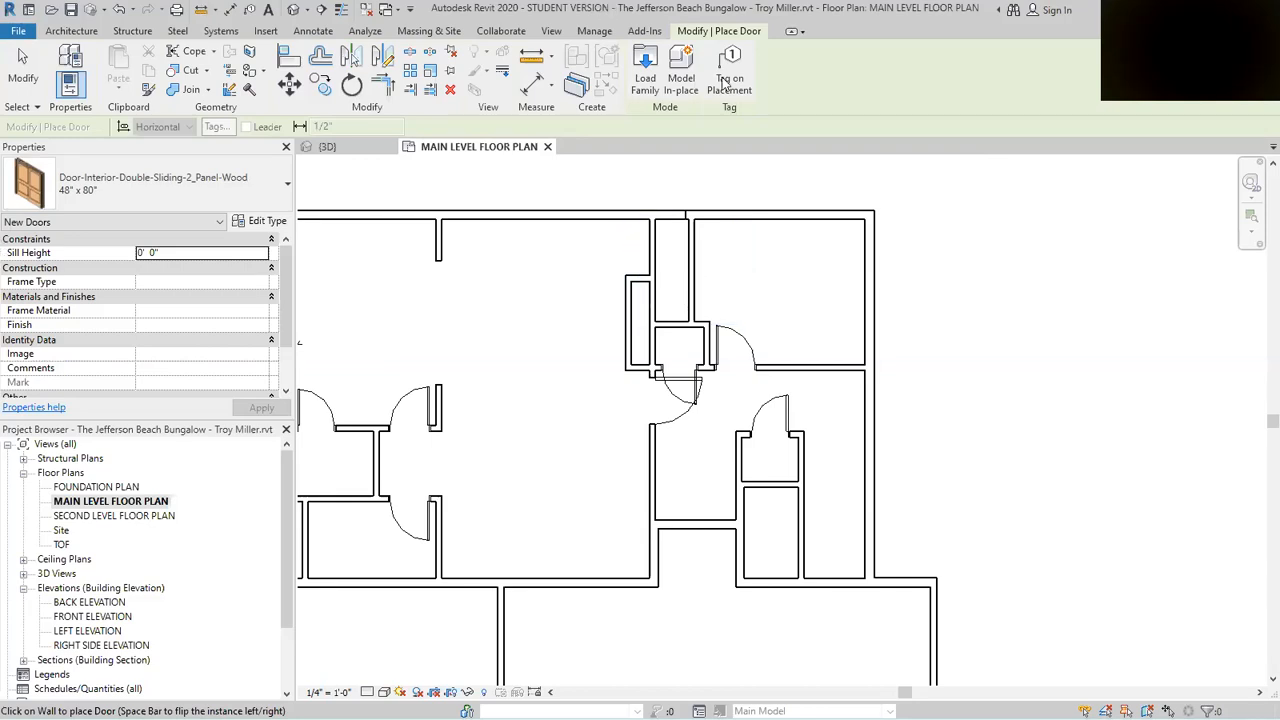
{"action": "left_click", "coordinate": [643, 70]}
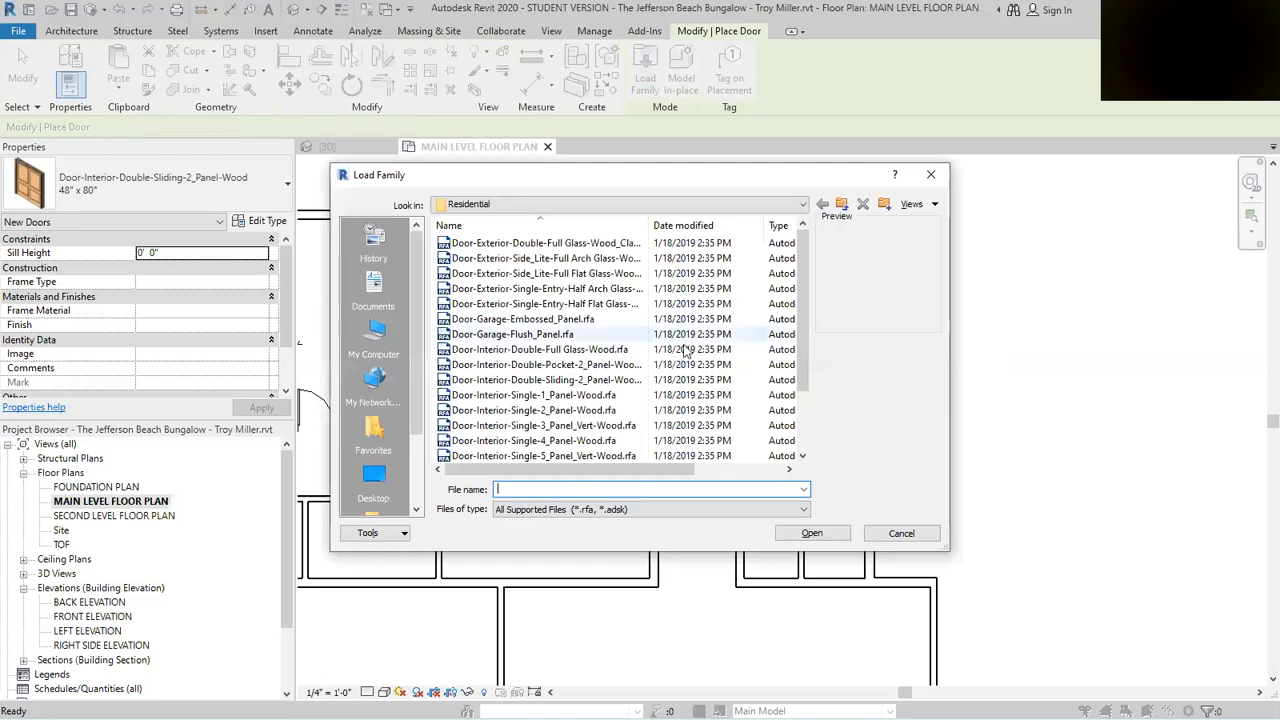
{"action": "left_click", "coordinate": [589, 366]}
{"action": "scroll", "coordinate": [607, 372], "scroll_direction": "down", "scroll_amount": 1}
{"action": "scroll", "coordinate": [607, 372], "scroll_direction": "down", "scroll_amount": 1}
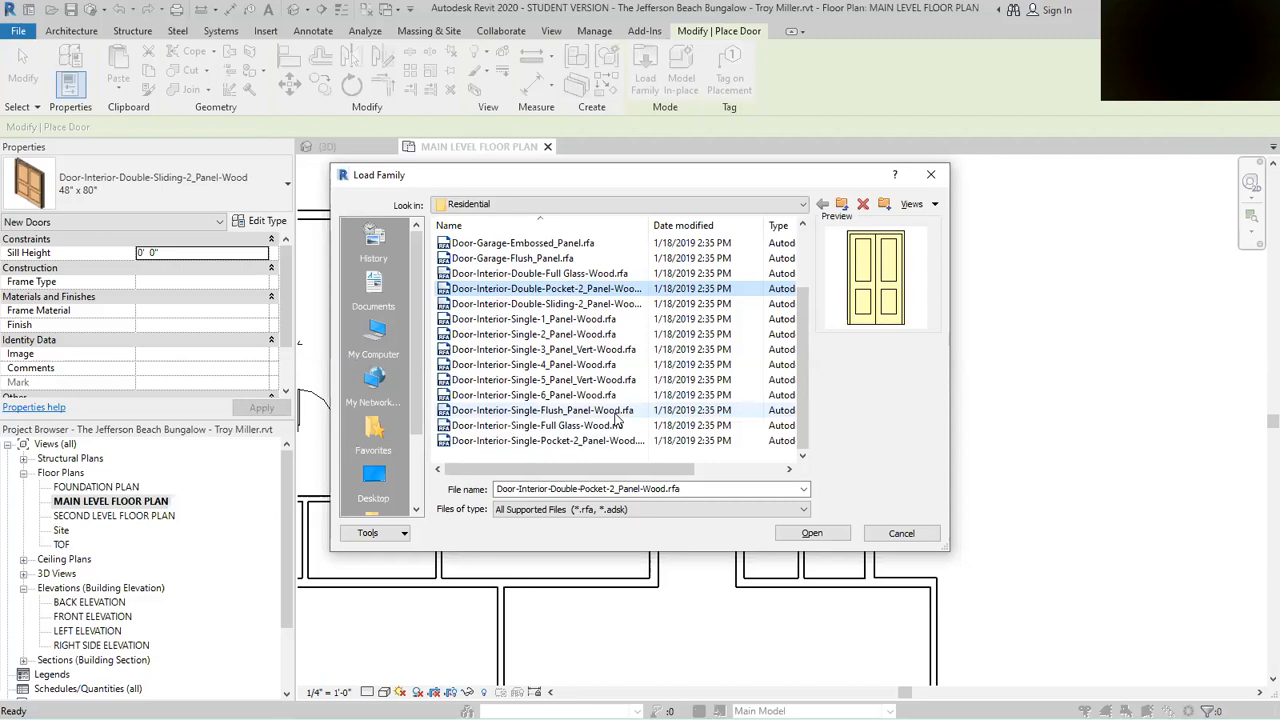
{"action": "scroll", "coordinate": [617, 380], "scroll_direction": "up", "scroll_amount": 2}
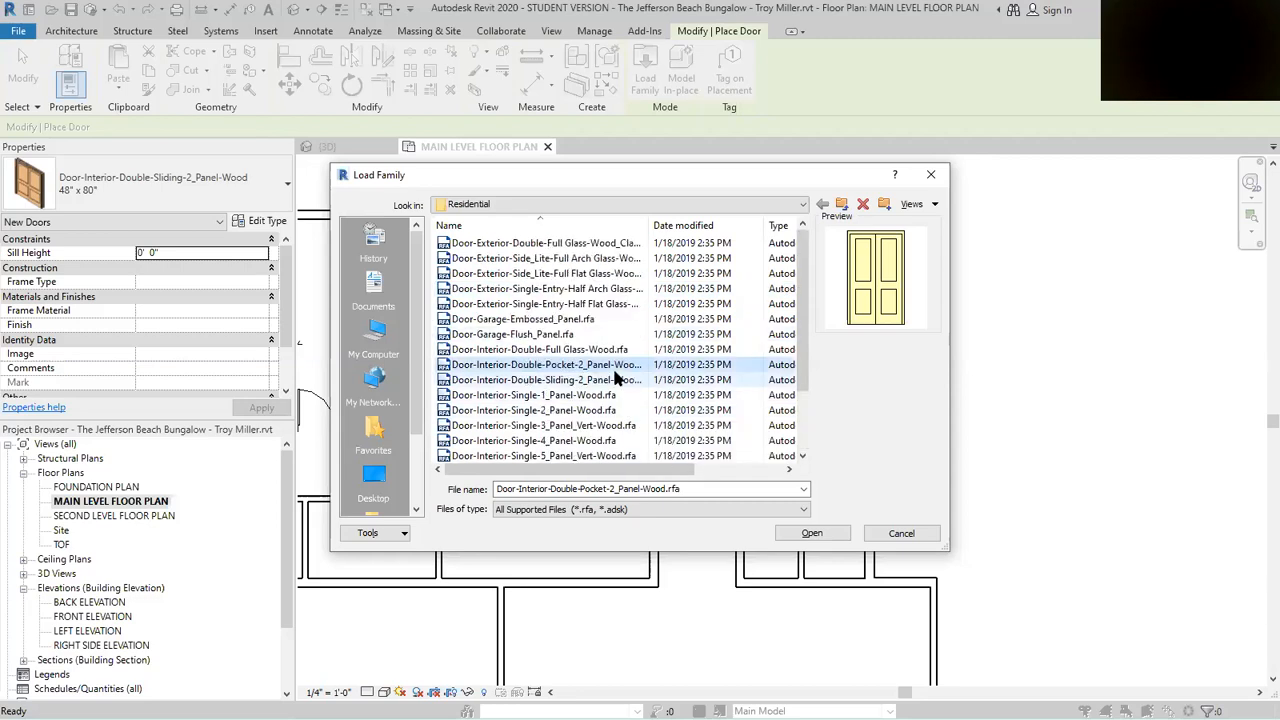
Step: Go up to the Doors library folder and compare the previews of its double glass, sliding and flush panel door families
{"action": "left_click", "coordinate": [802, 204]}
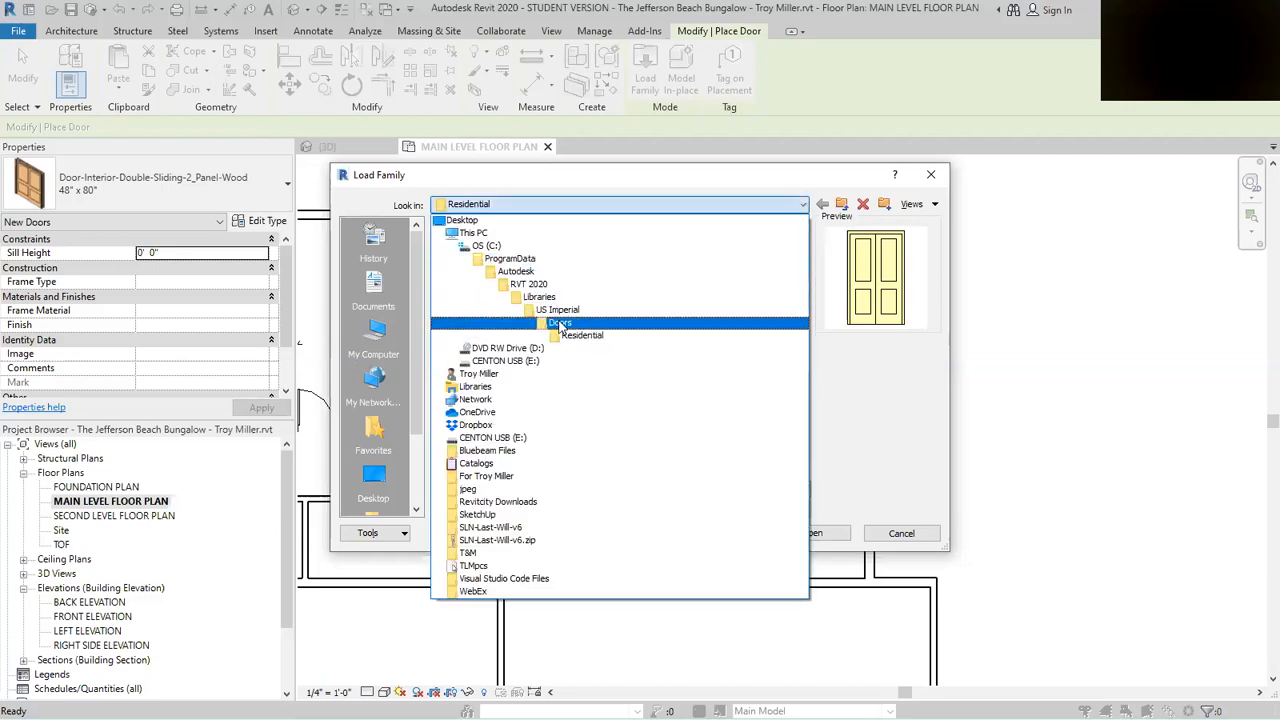
{"action": "left_click", "coordinate": [560, 325]}
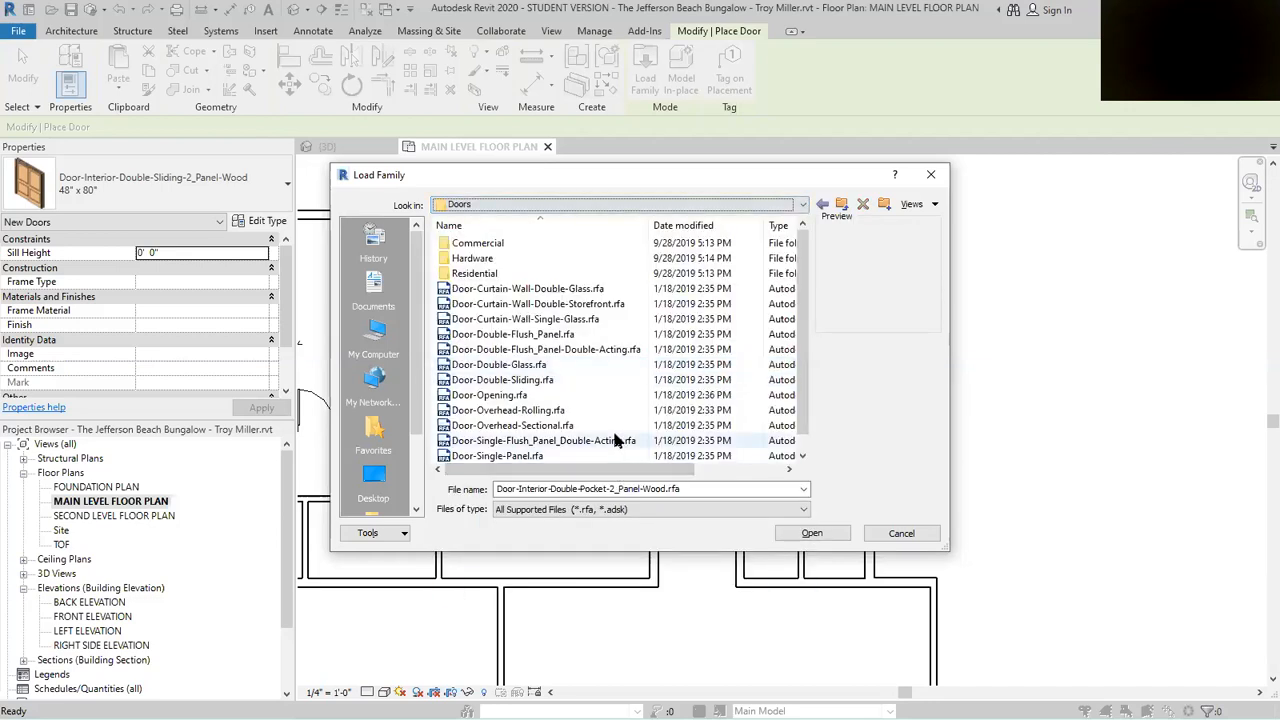
{"action": "left_click", "coordinate": [540, 364]}
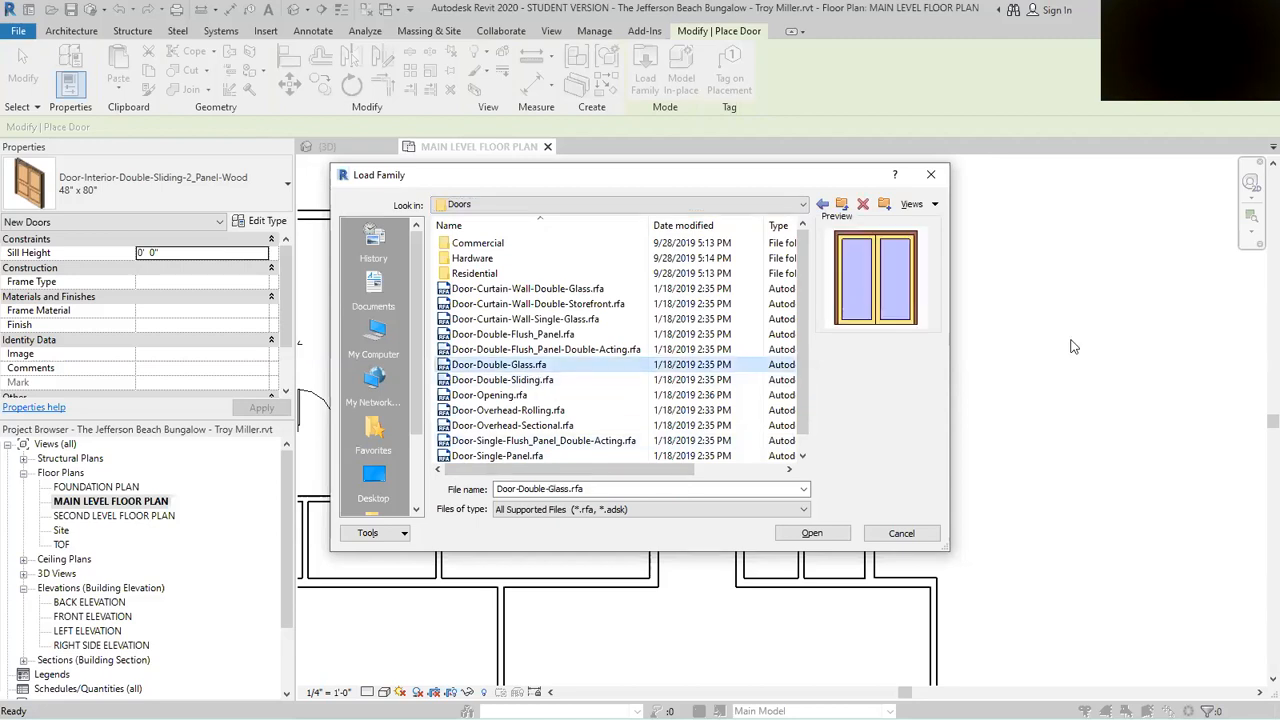
{"action": "key", "text": "Up"}
{"action": "key", "text": "Up"}
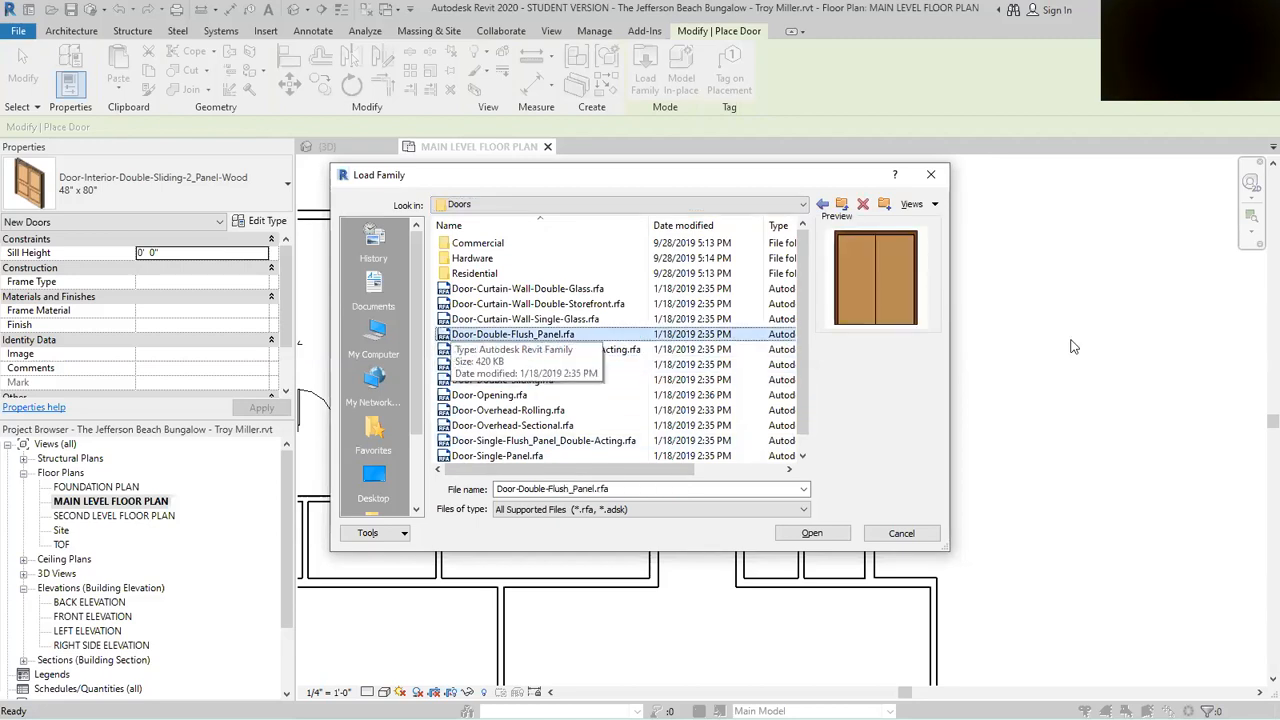
{"action": "key", "text": "Down"}
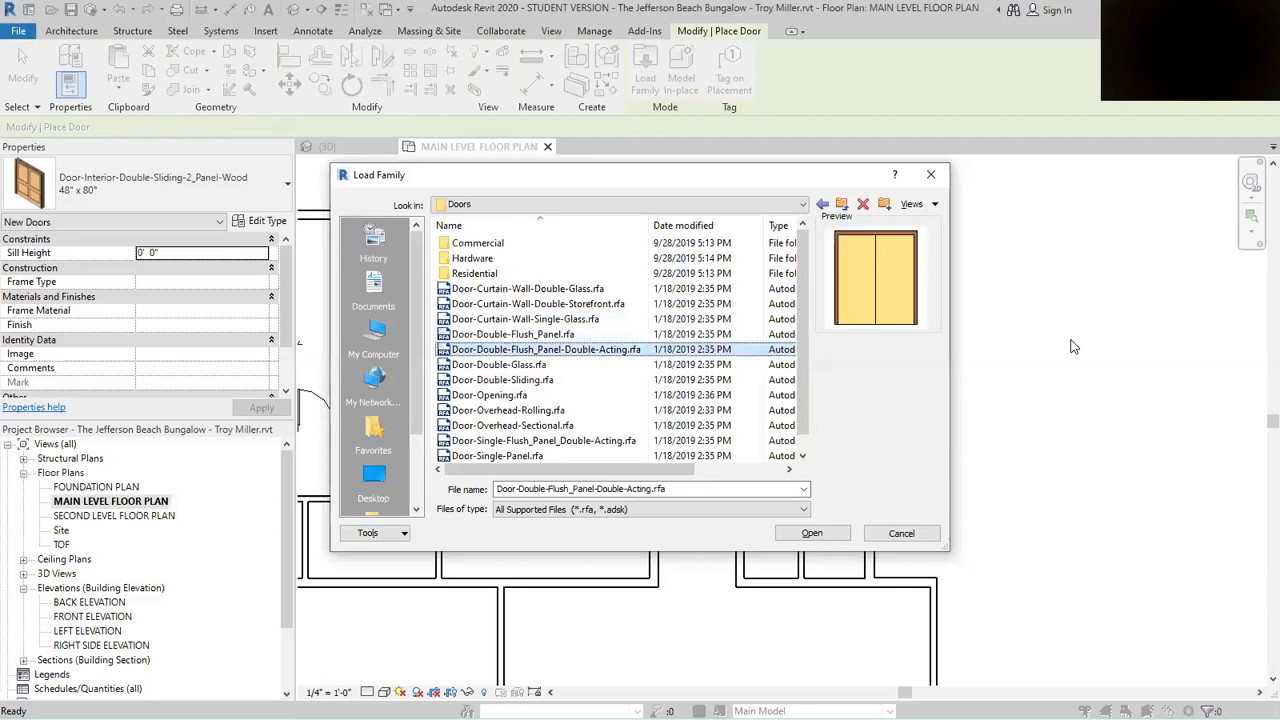
{"action": "key", "text": "Down"}
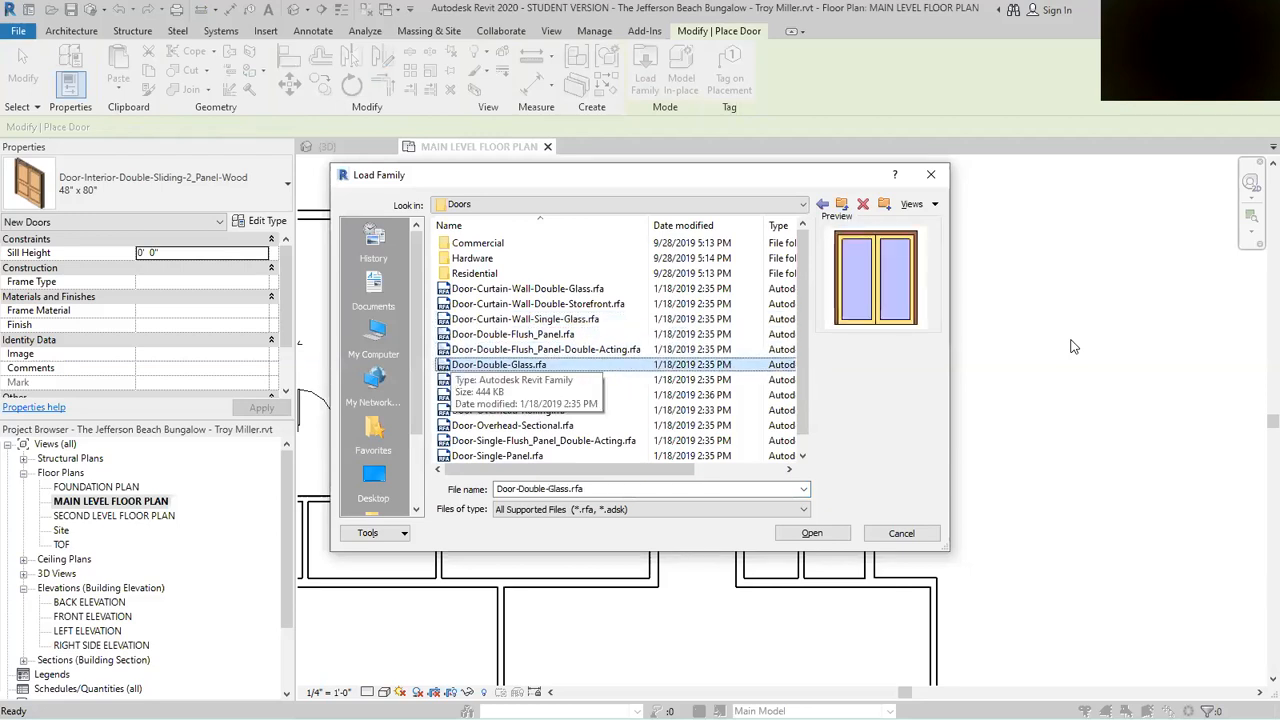
{"action": "key", "text": "Down"}
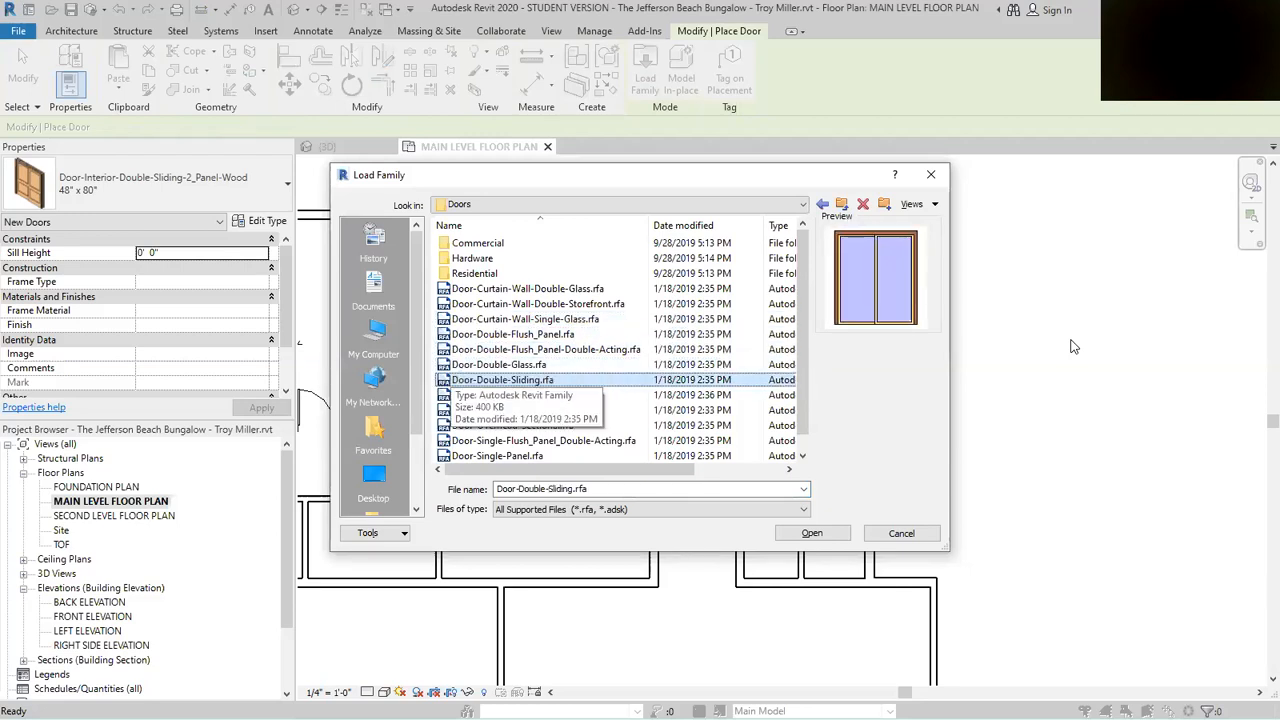
{"action": "key", "text": "Up"}
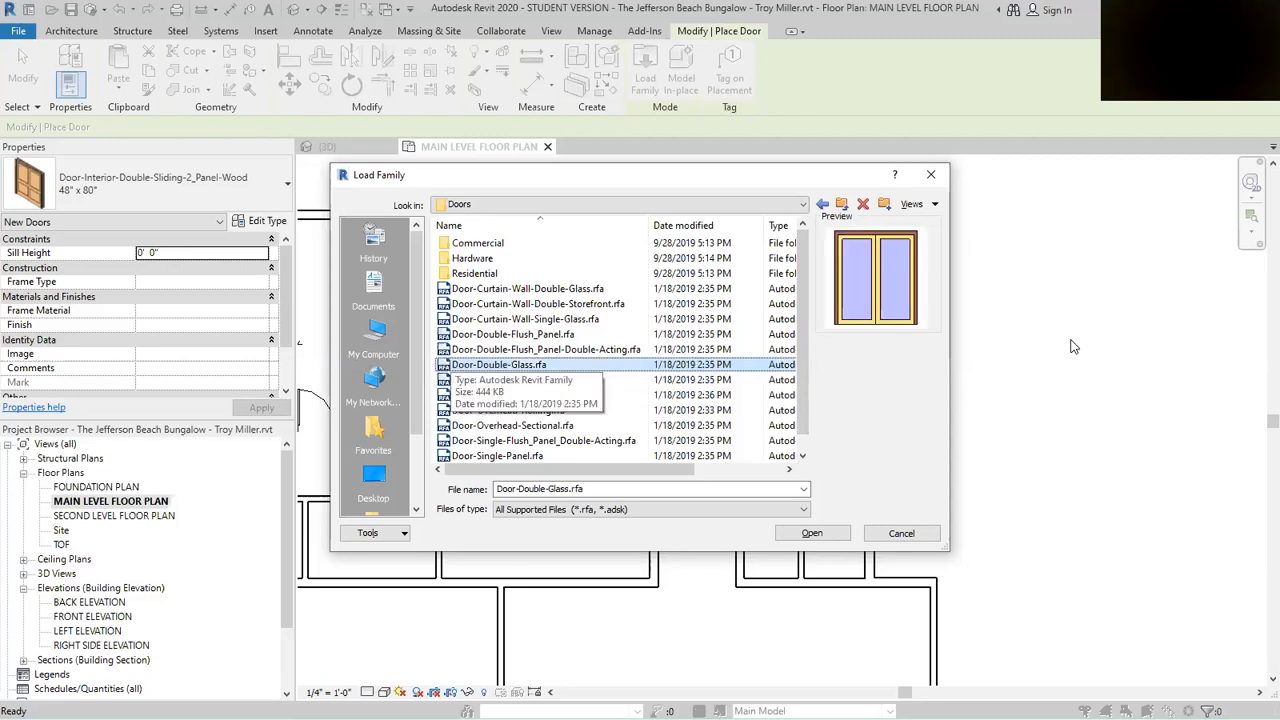
{"action": "key", "text": "Up"}
{"action": "key", "text": "Up"}
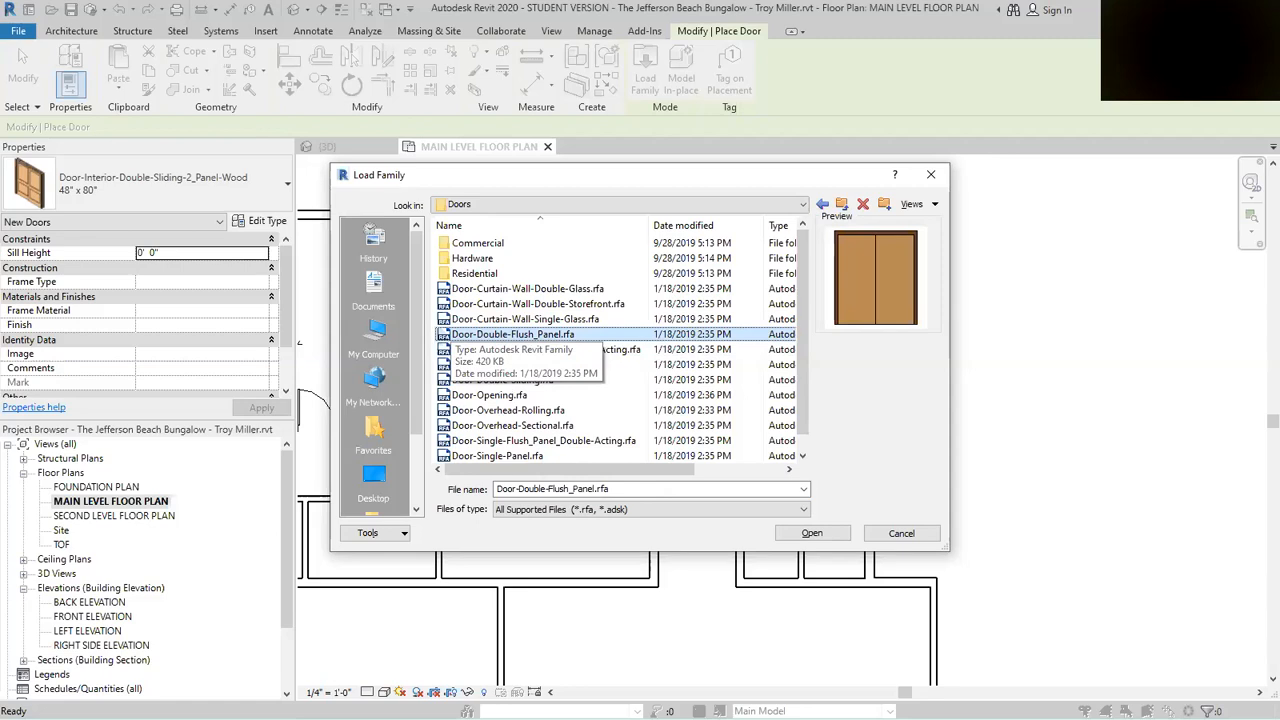
{"action": "key", "text": "Down"}
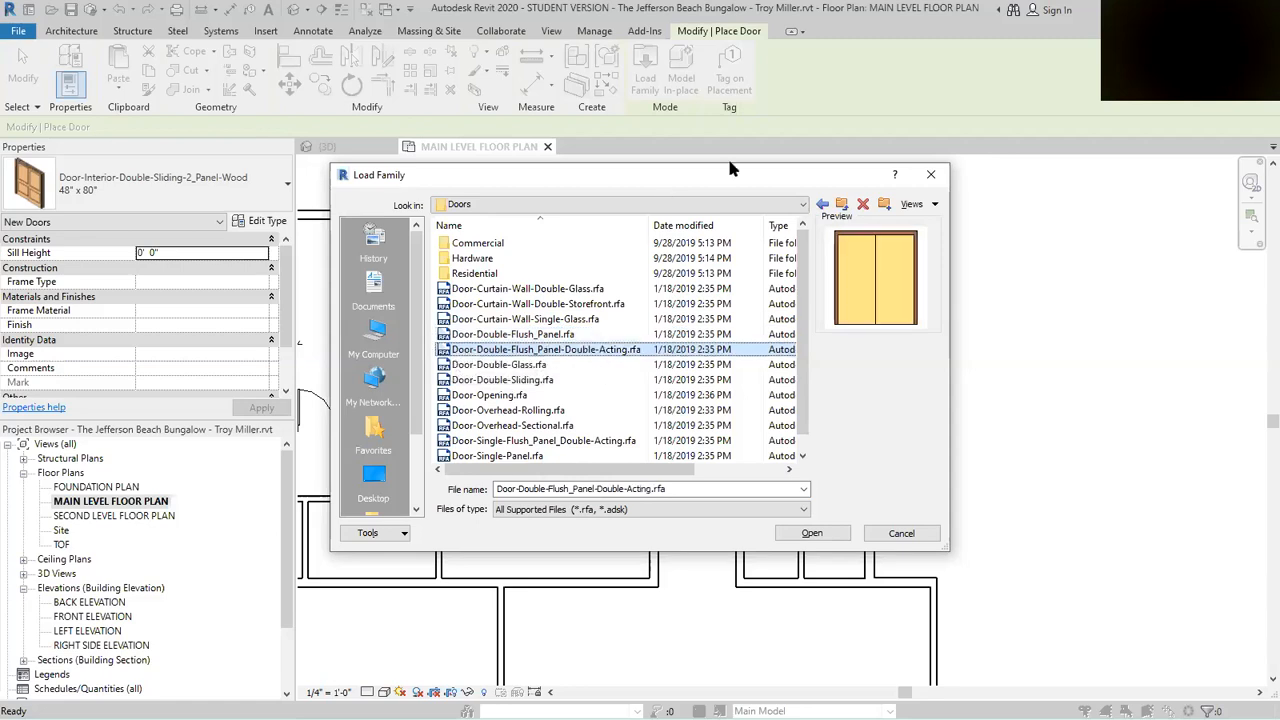
Step: Load the Door-Double-Flush_Panel family with its 68" x 80" type
{"action": "key", "text": "Up"}
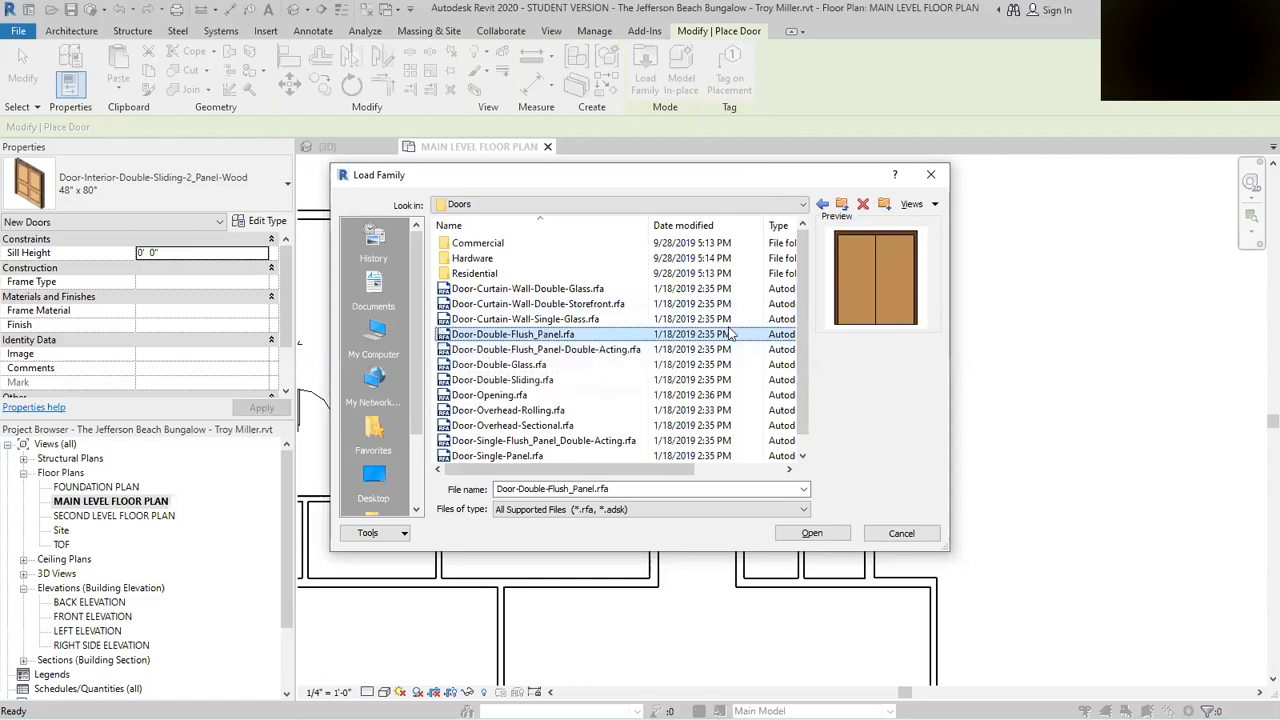
{"action": "left_click", "coordinate": [812, 533]}
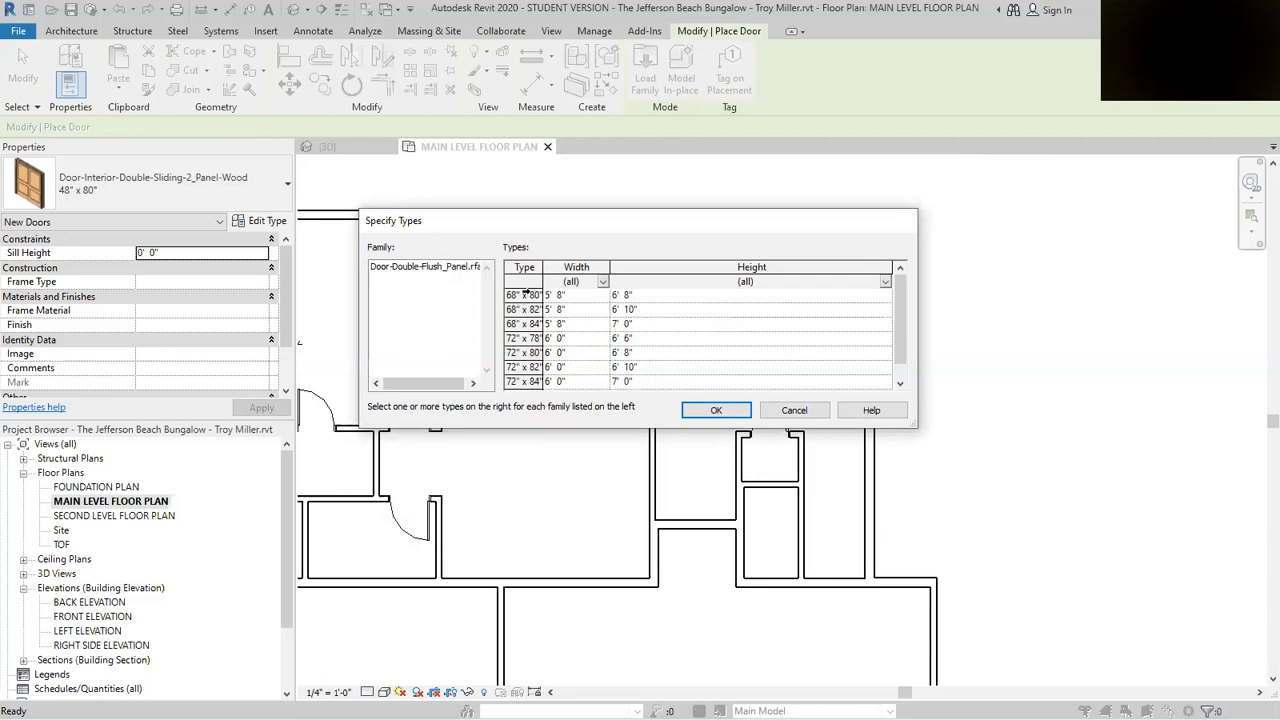
{"action": "left_click", "coordinate": [515, 295]}
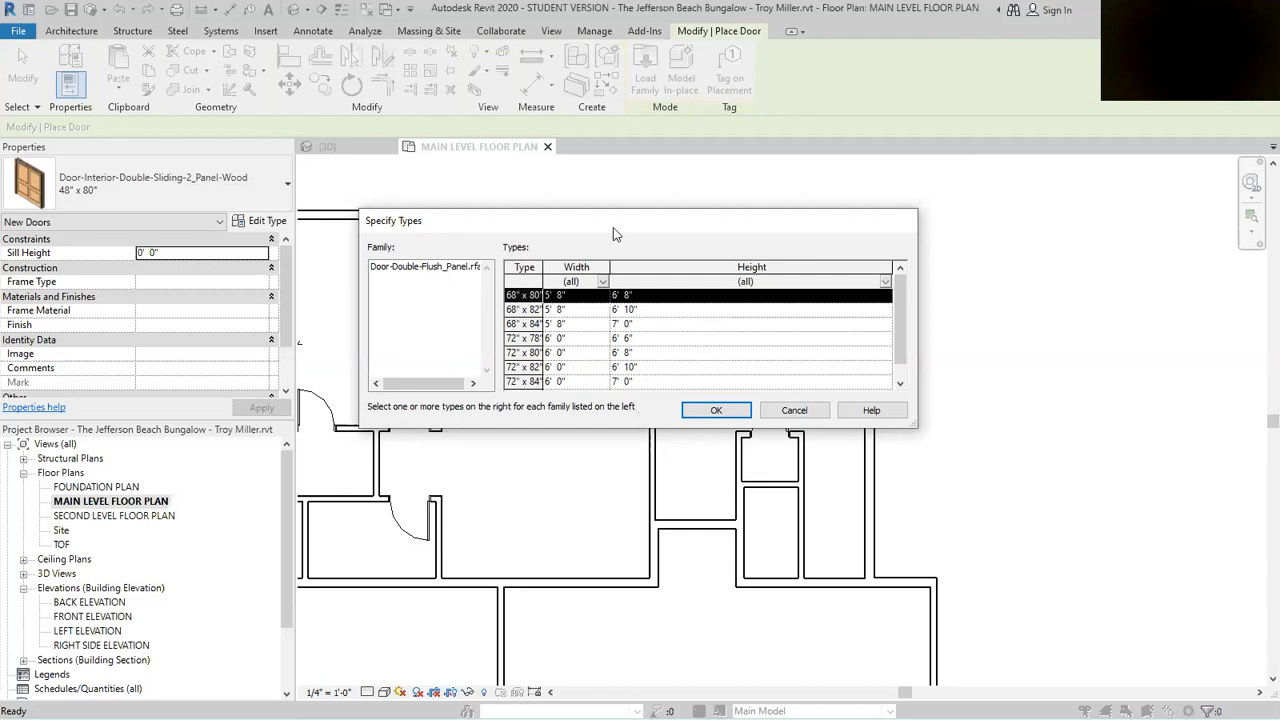
{"action": "left_click", "coordinate": [716, 410]}
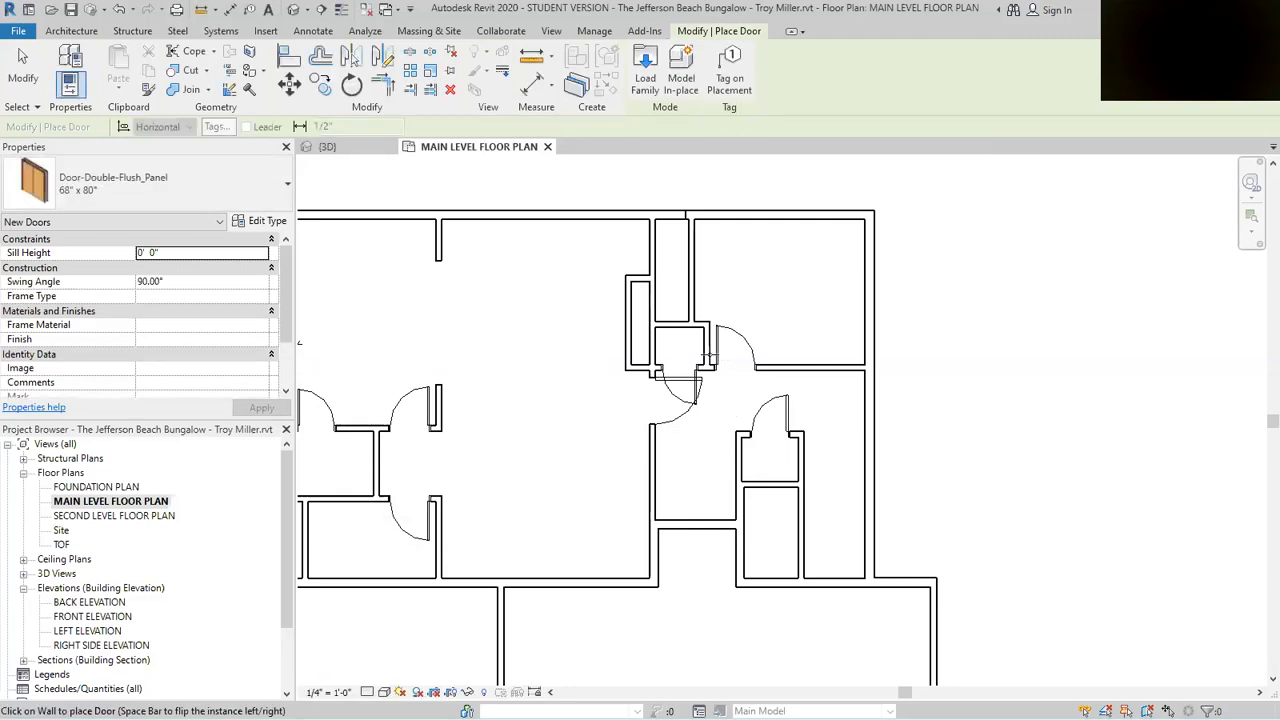
Step: Duplicate the 68" x 80" double flush door type as 48" x 80" and set its width to 4' 0"
{"action": "left_click", "coordinate": [264, 221]}
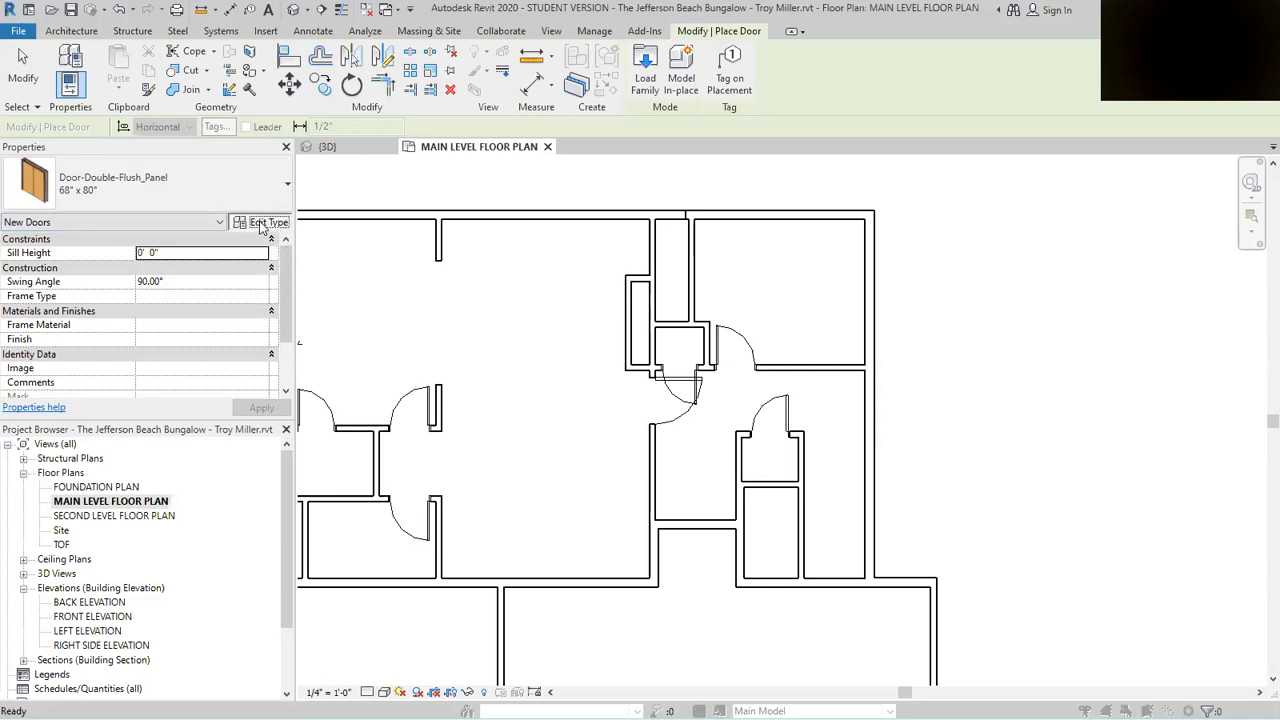
{"action": "left_click", "coordinate": [774, 184]}
{"action": "left_click", "coordinate": [774, 184]}
{"action": "left_click", "coordinate": [808, 186]}
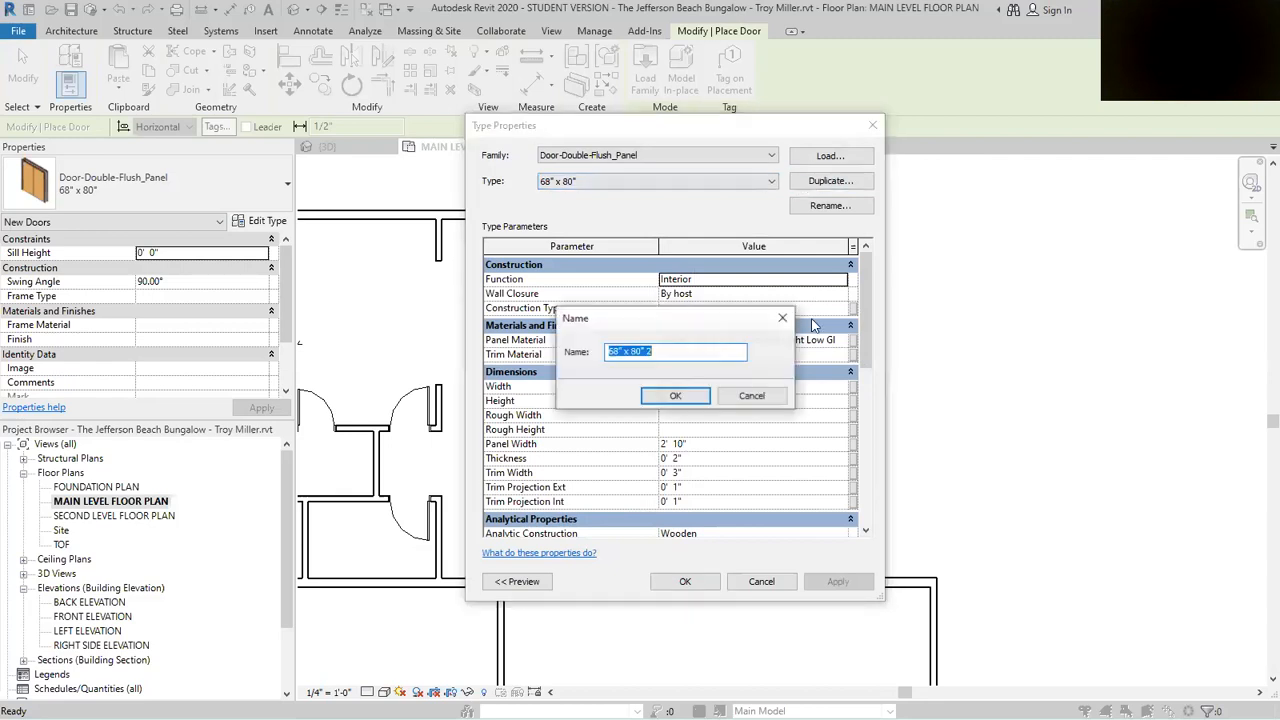
{"action": "left_click", "coordinate": [634, 353]}
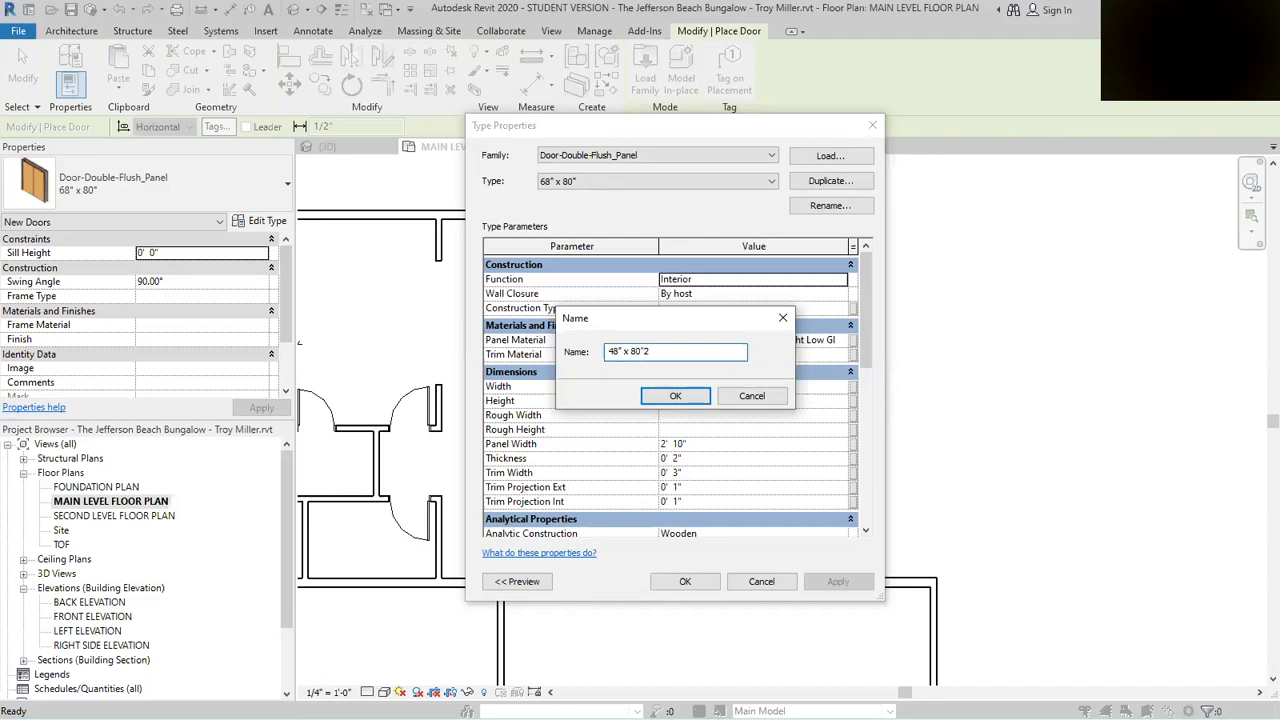
{"action": "left_click", "coordinate": [675, 396]}
{"action": "left_click", "coordinate": [692, 388]}
{"action": "type", "text": "4' 0\""}
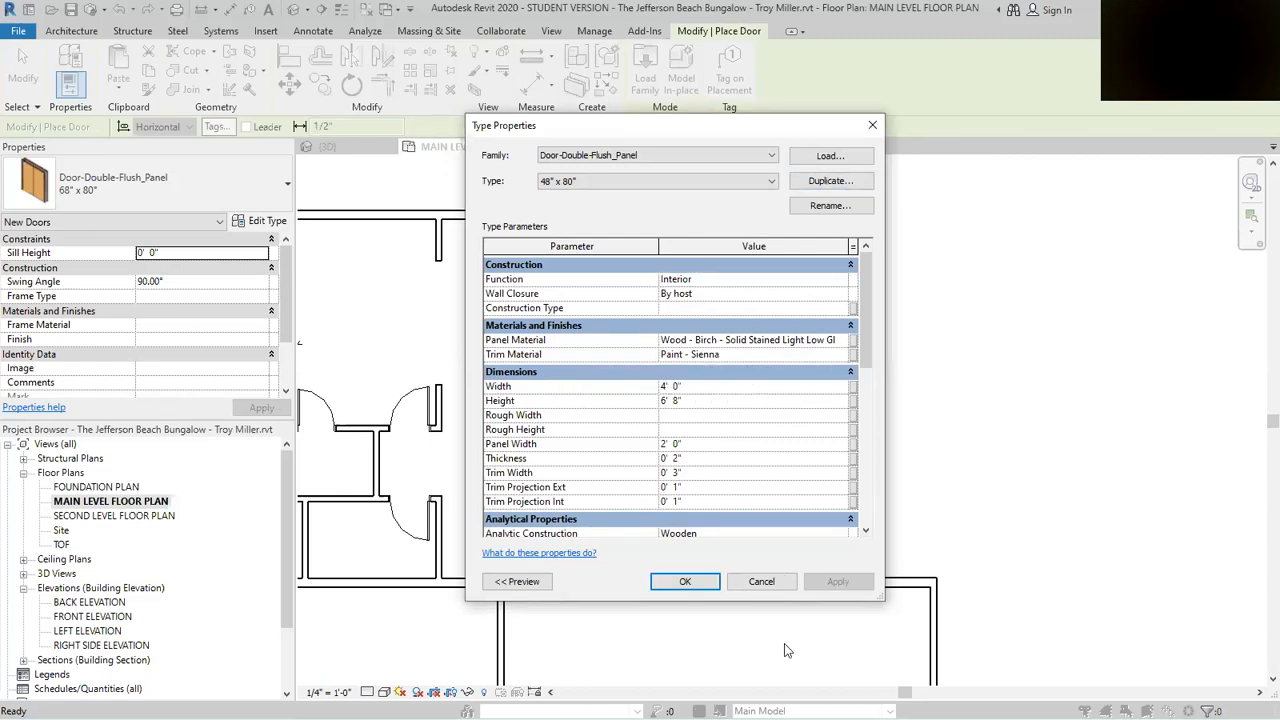
{"action": "left_click", "coordinate": [698, 589]}
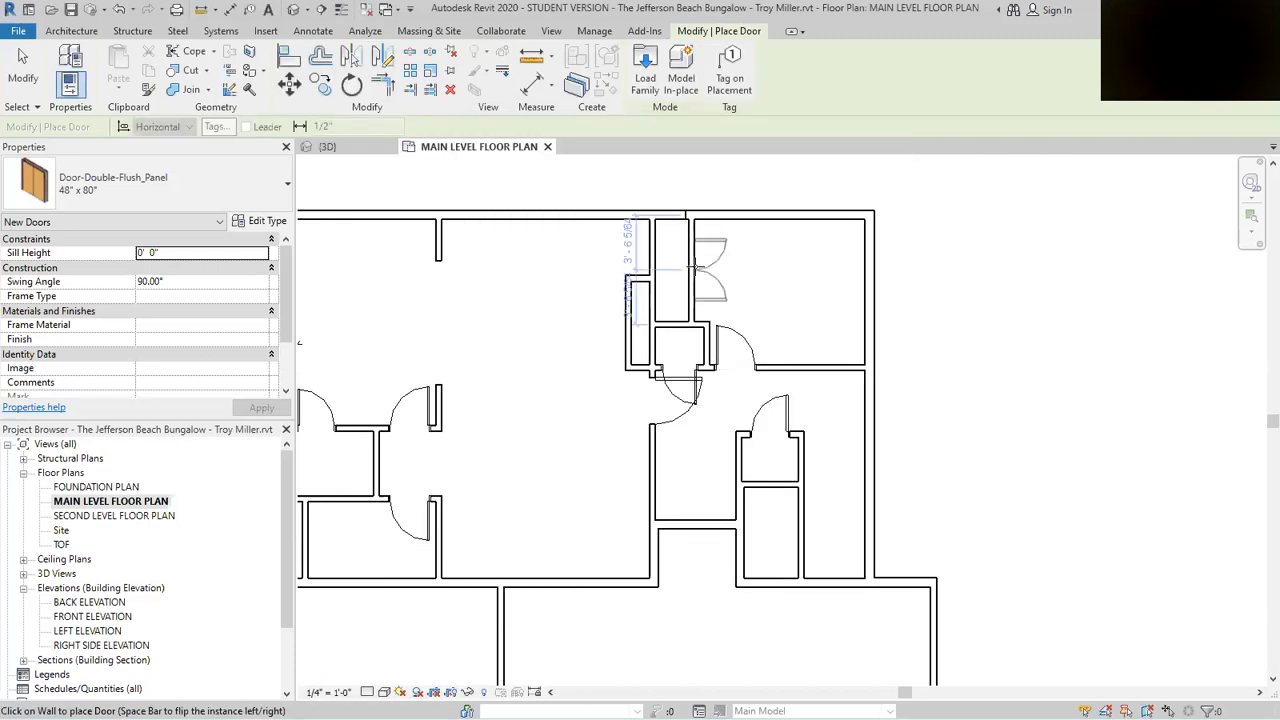
Step: Place 48" x 80" double flush doors in the upper-right room's closet wall and the closet wall beside the garage common wall
{"action": "scroll", "coordinate": [697, 275], "scroll_direction": "up", "scroll_amount": 2}
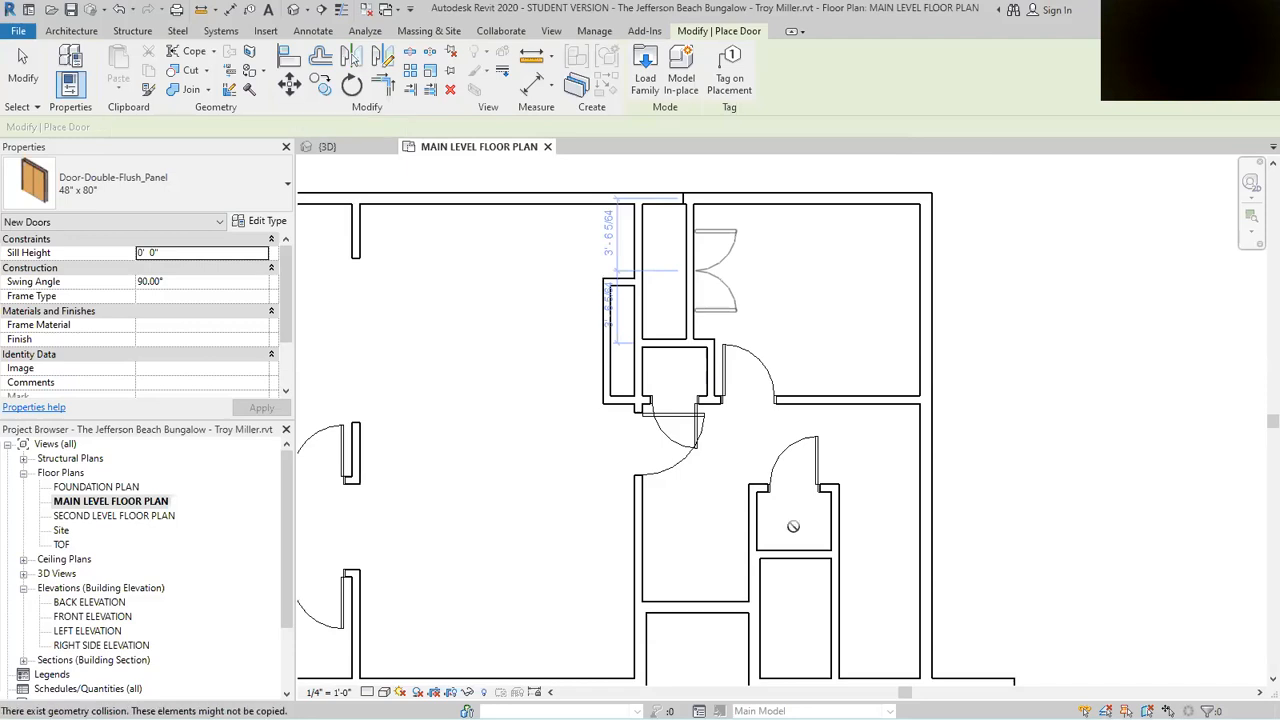
{"action": "left_click", "coordinate": [838, 621]}
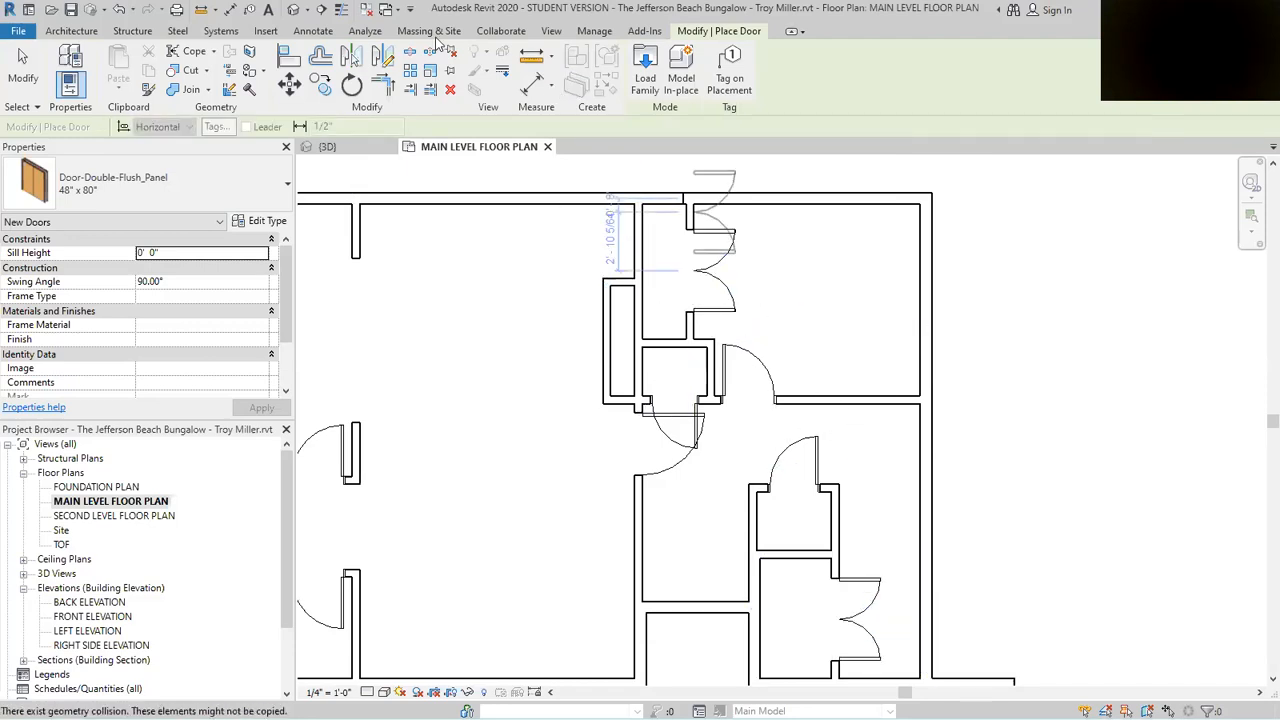
Step: Add an aligned dimension string from the exterior wall through the upper closet's double door centre to the closet's opposite wall
{"action": "left_click", "coordinate": [313, 31]}
{"action": "left_click", "coordinate": [63, 62]}
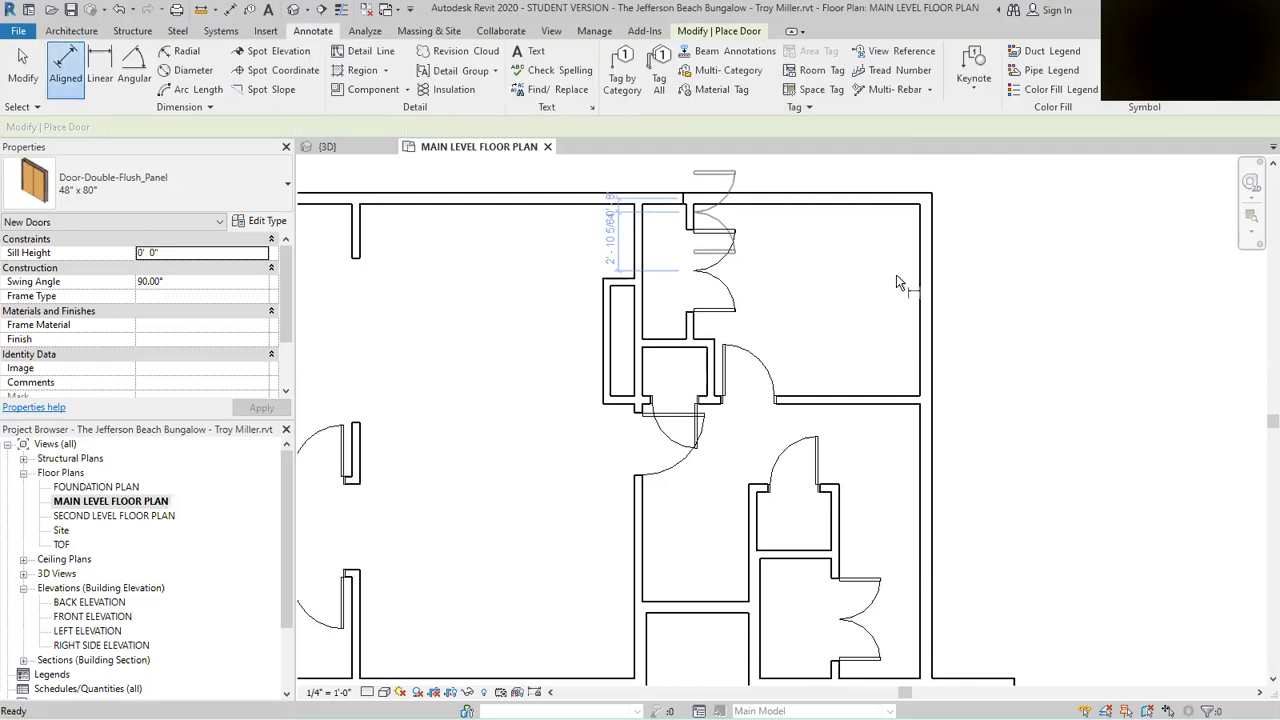
{"action": "scroll", "coordinate": [768, 266], "scroll_direction": "up", "scroll_amount": 1}
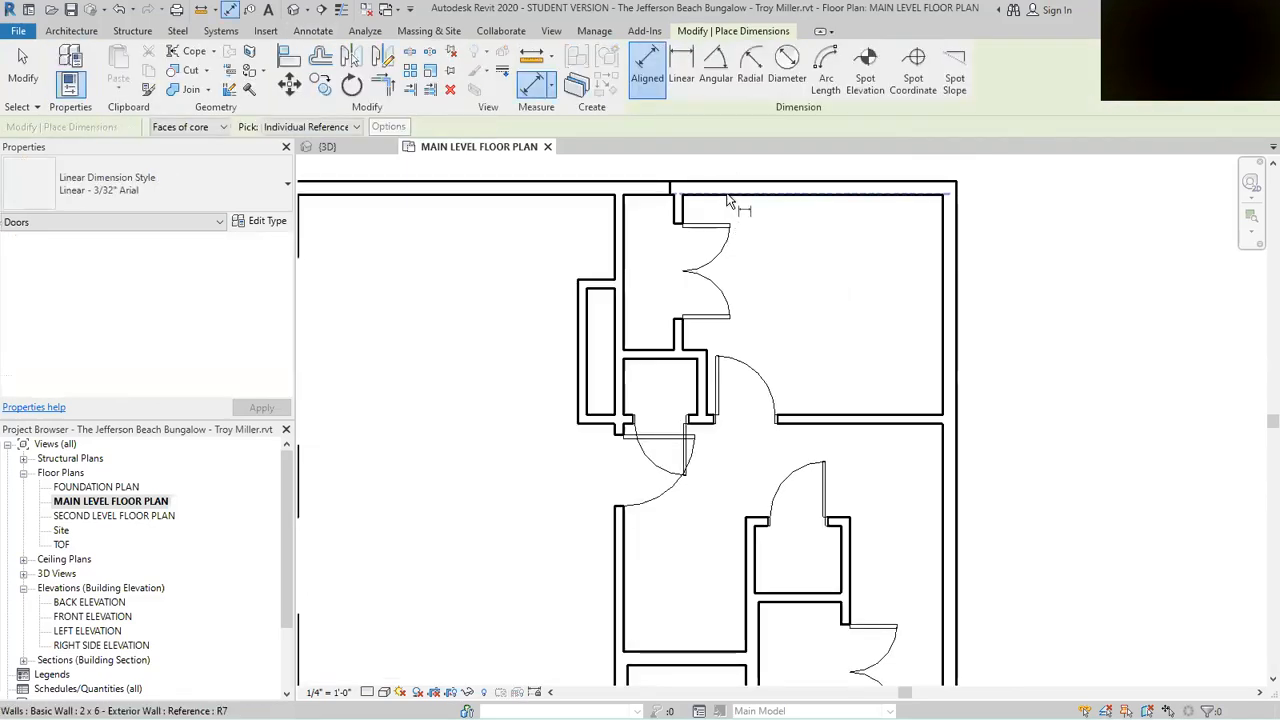
{"action": "left_click", "coordinate": [688, 270]}
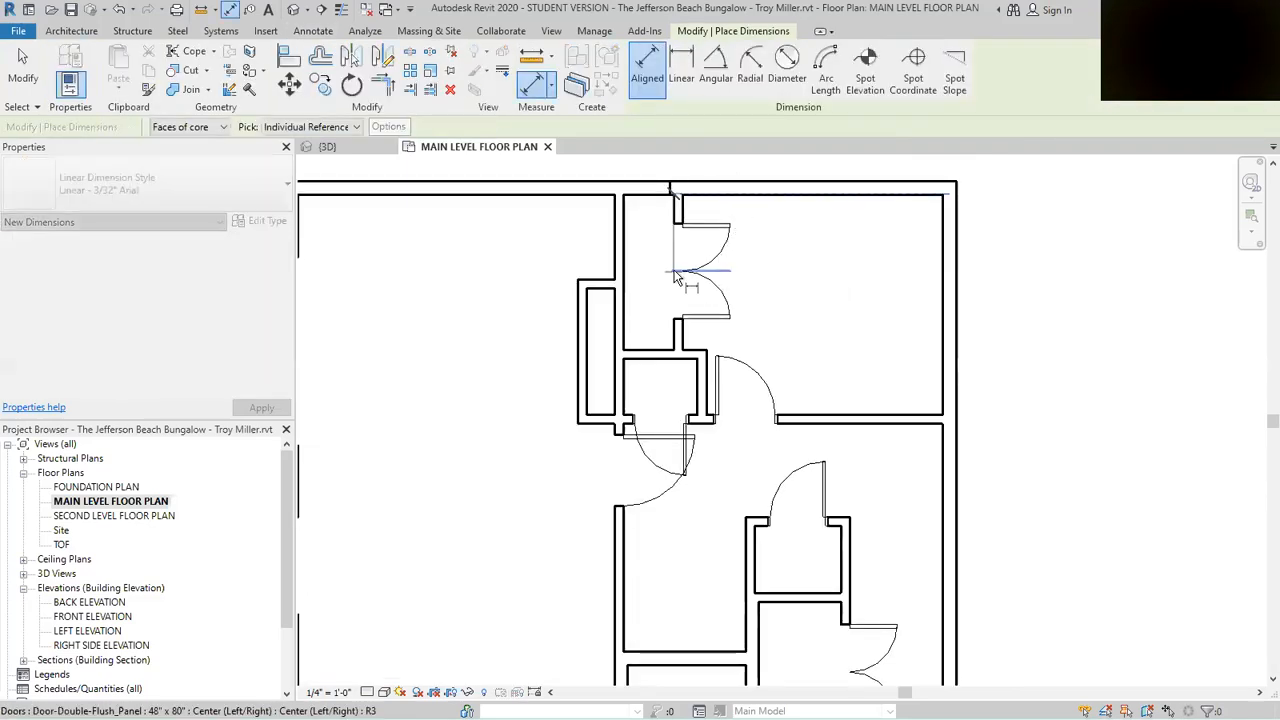
{"action": "scroll", "coordinate": [698, 356], "scroll_direction": "down", "scroll_amount": 1}
{"action": "left_click", "coordinate": [688, 362]}
{"action": "left_click", "coordinate": [765, 344]}
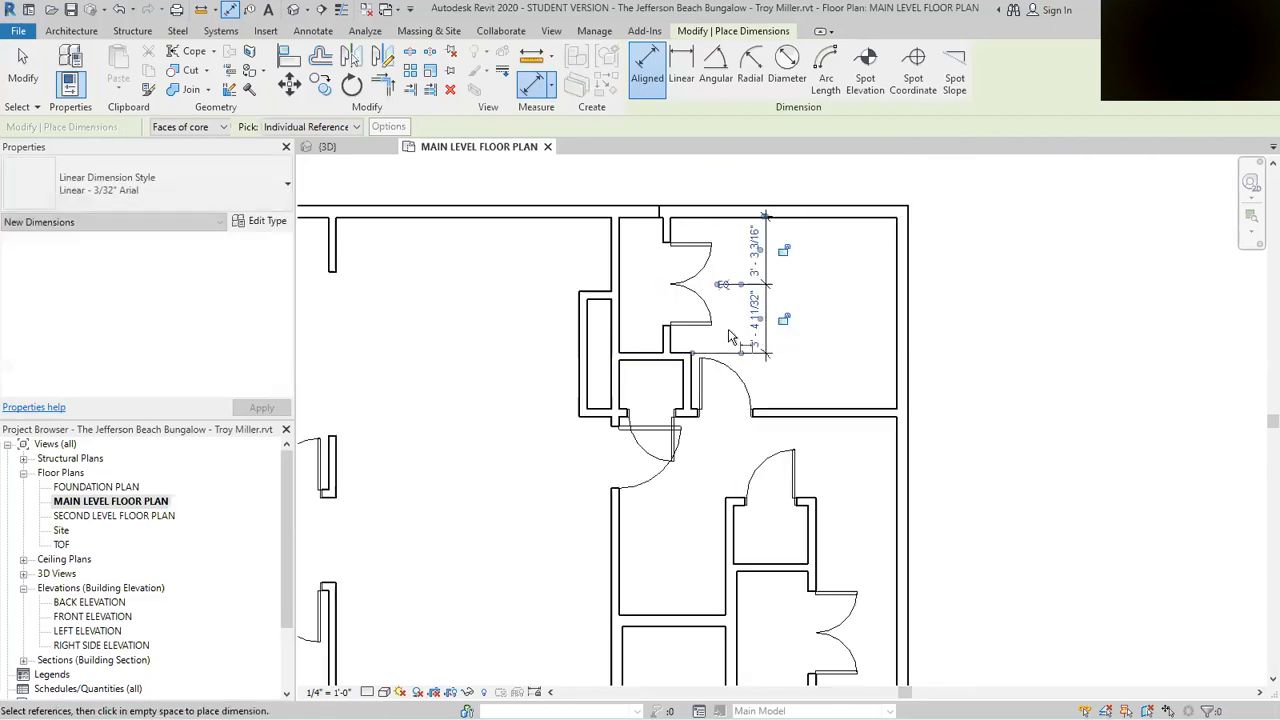
Step: Equalize the dimension string to centre the upper closet's double door, and delete the dimension
{"action": "left_click", "coordinate": [722, 285]}
{"action": "key", "text": "Escape"}
{"action": "key", "text": "Escape"}
{"action": "left_click", "coordinate": [765, 318]}
{"action": "key", "text": "Delete"}
Step: Add an aligned dimension string from the garage common wall through the lower closet's double door centre to the closet's opposite wall
{"action": "scroll", "coordinate": [542, 218], "scroll_direction": "down", "scroll_amount": 3}
{"action": "left_click", "coordinate": [68, 67]}
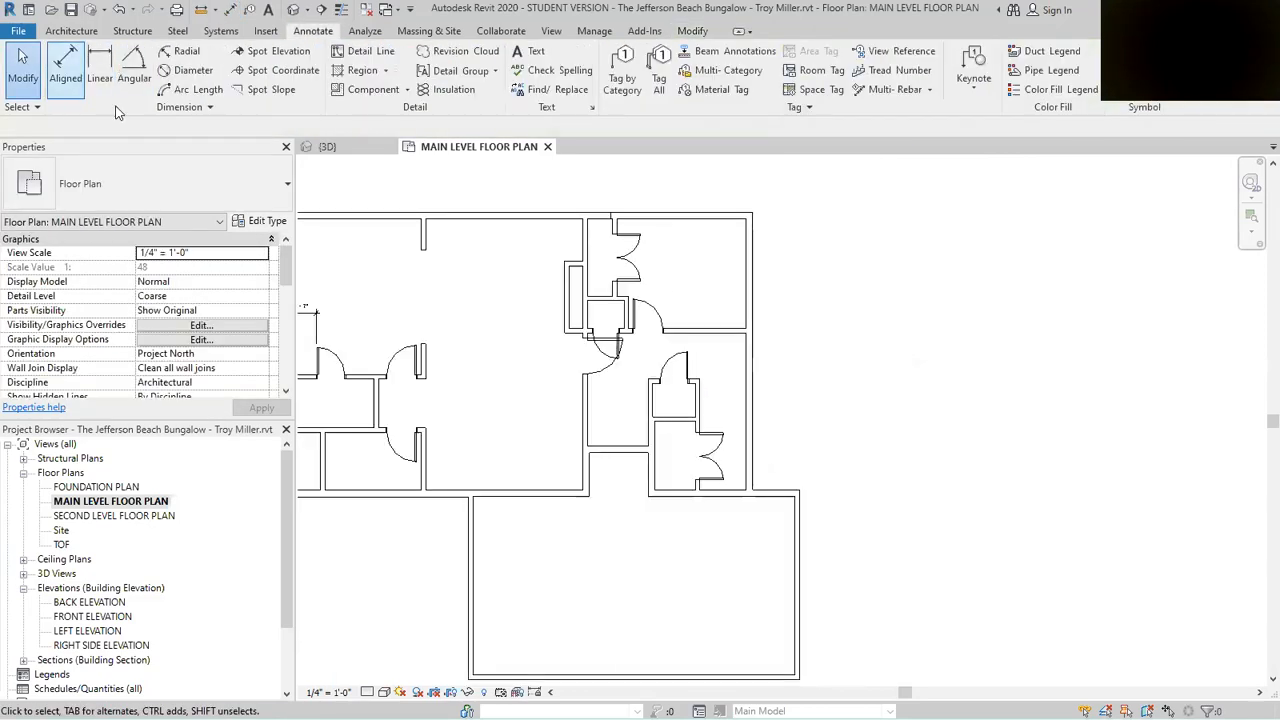
{"action": "scroll", "coordinate": [704, 488], "scroll_direction": "up", "scroll_amount": 5}
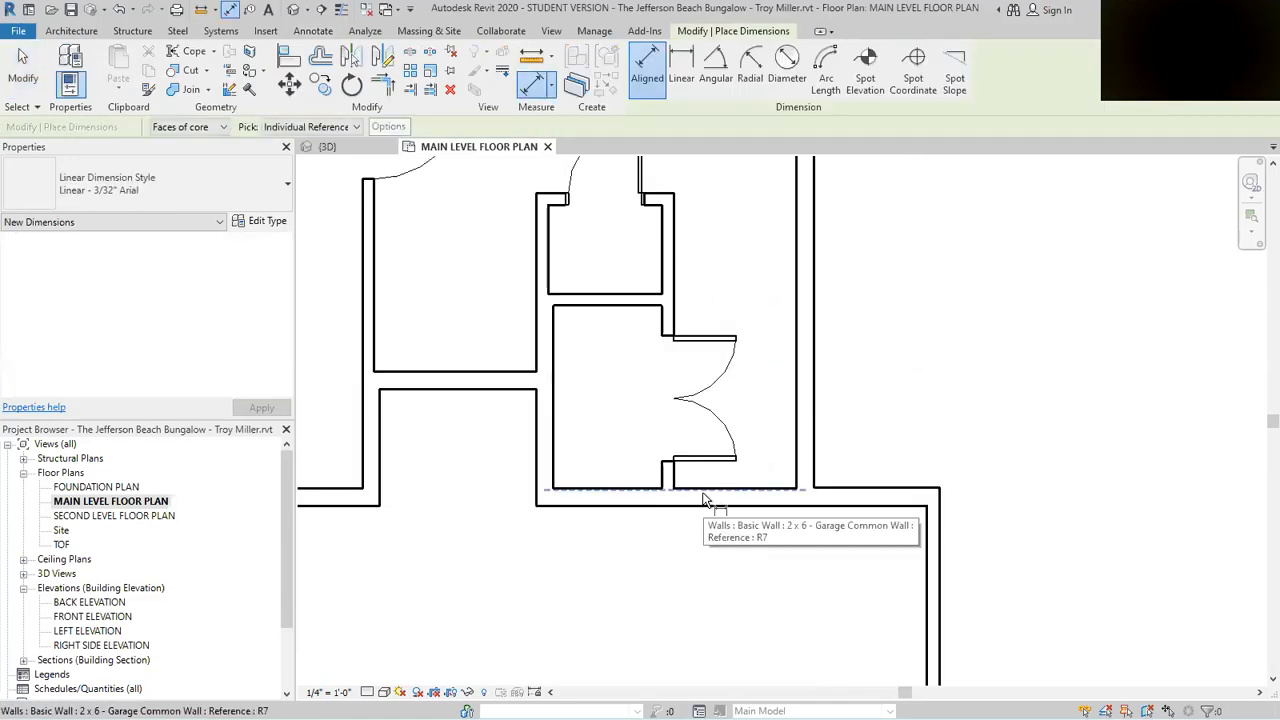
{"action": "left_click", "coordinate": [660, 489]}
{"action": "left_click", "coordinate": [690, 400]}
{"action": "left_click", "coordinate": [645, 312]}
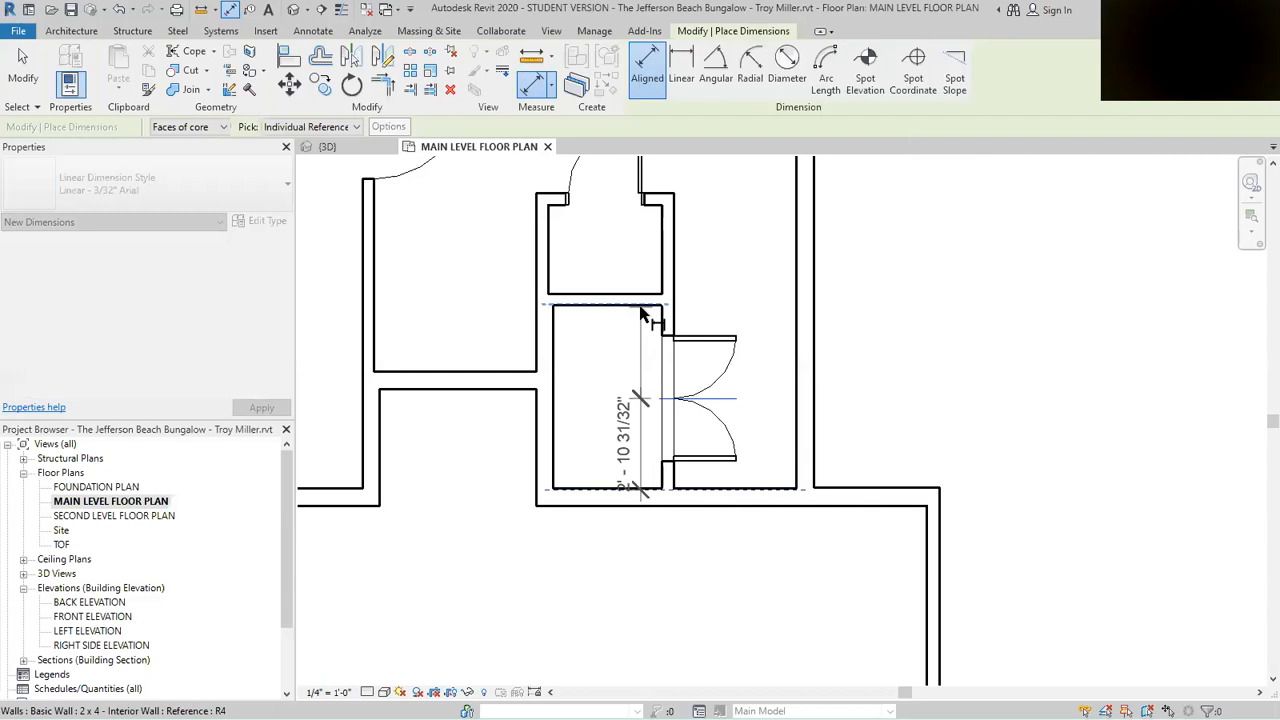
{"action": "left_click", "coordinate": [877, 300]}
{"action": "key", "text": "Escape"}
{"action": "key", "text": "Escape"}
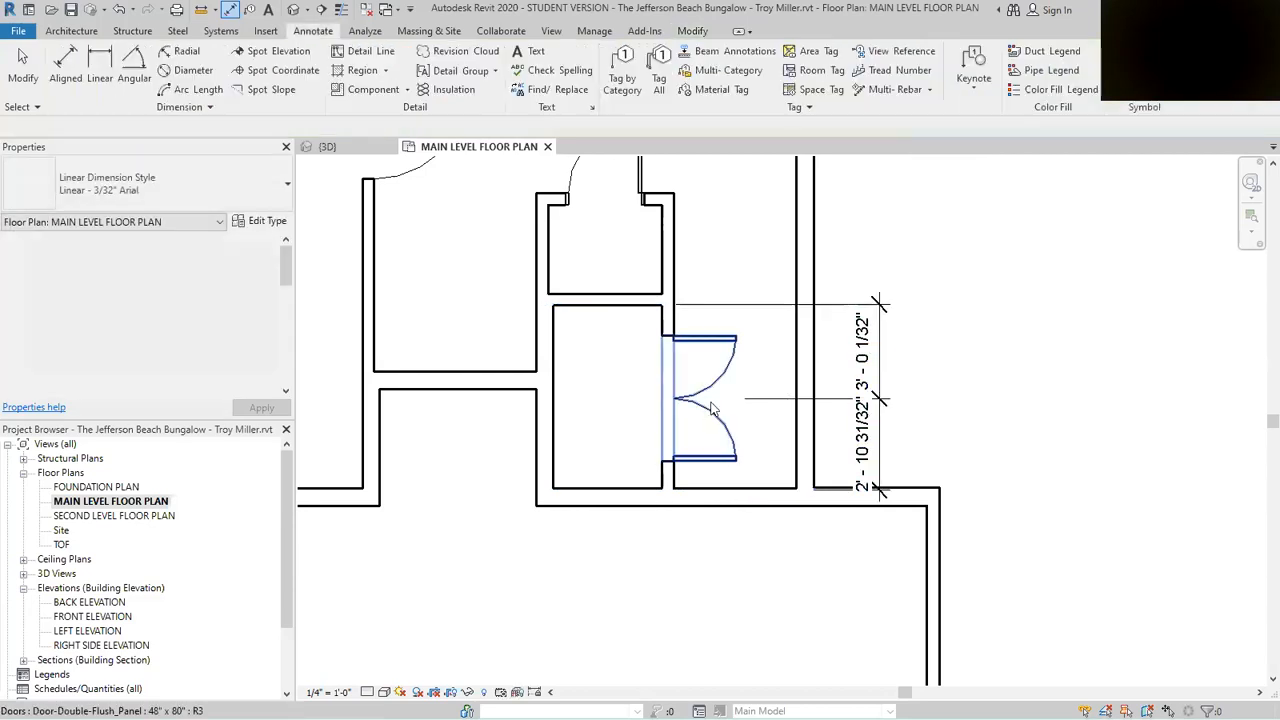
{"action": "left_click", "coordinate": [720, 372]}
{"action": "left_click", "coordinate": [996, 398]}
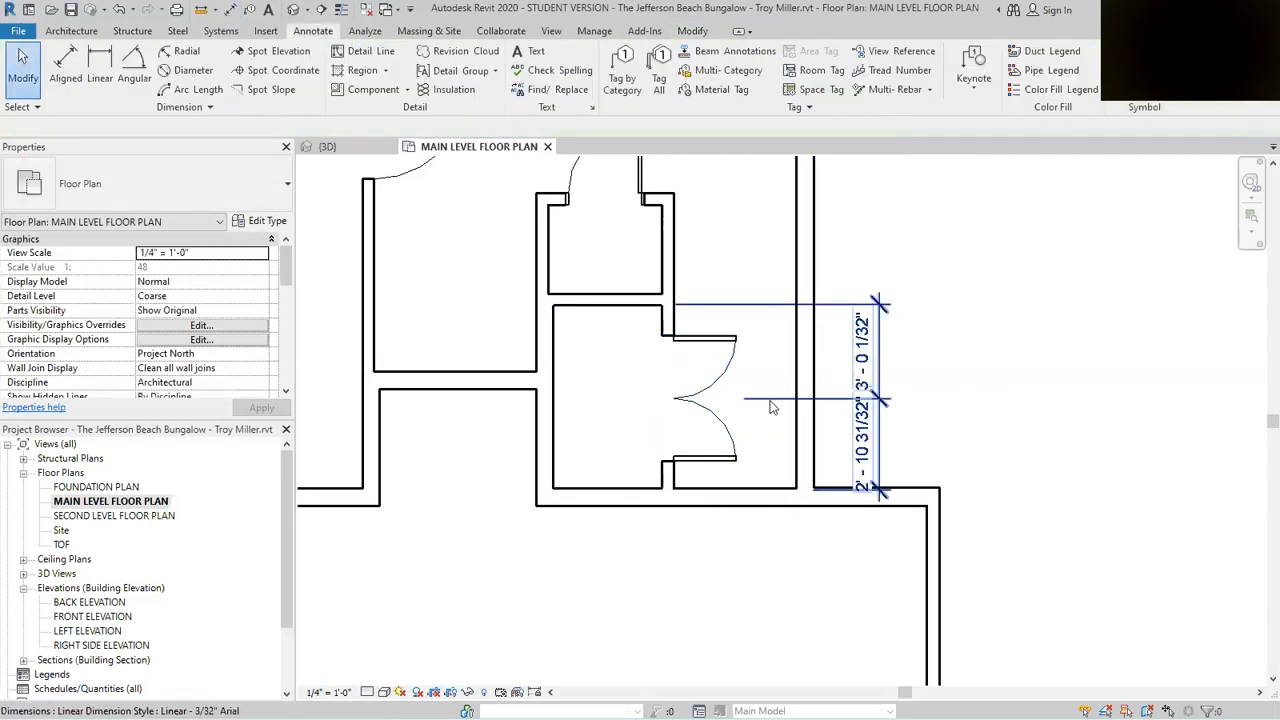
Step: Delete the lower closet's dimension string and redraw it from the garage common wall through the double door centre to the opposite closet wall
{"action": "left_click", "coordinate": [828, 399]}
{"action": "key", "text": "Delete"}
{"action": "left_click", "coordinate": [66, 65]}
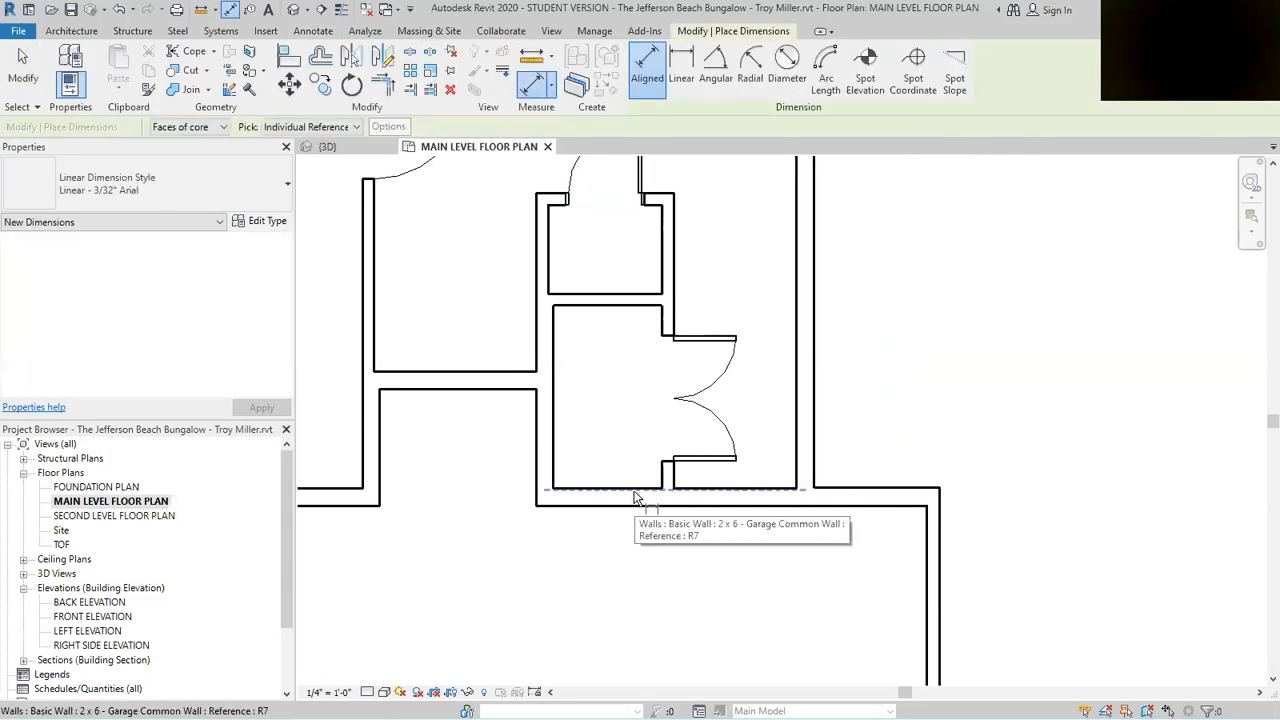
{"action": "left_click", "coordinate": [634, 405]}
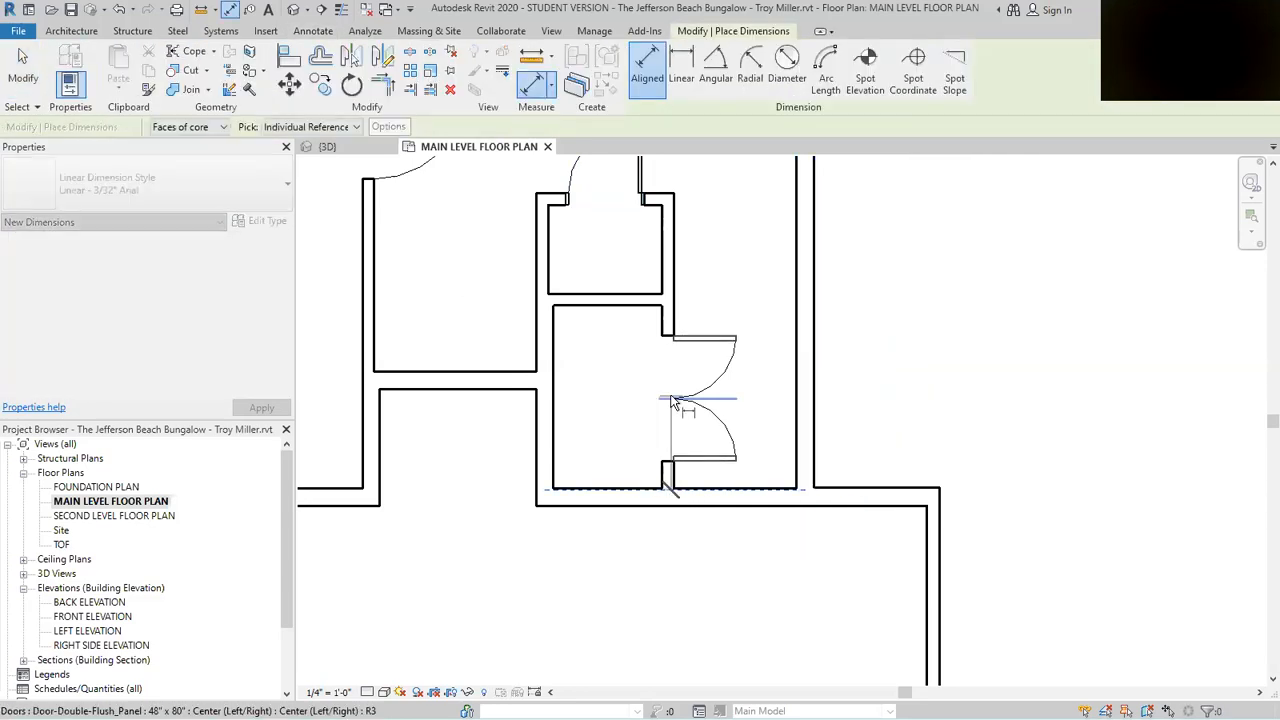
{"action": "left_click", "coordinate": [646, 306]}
{"action": "left_click", "coordinate": [935, 398]}
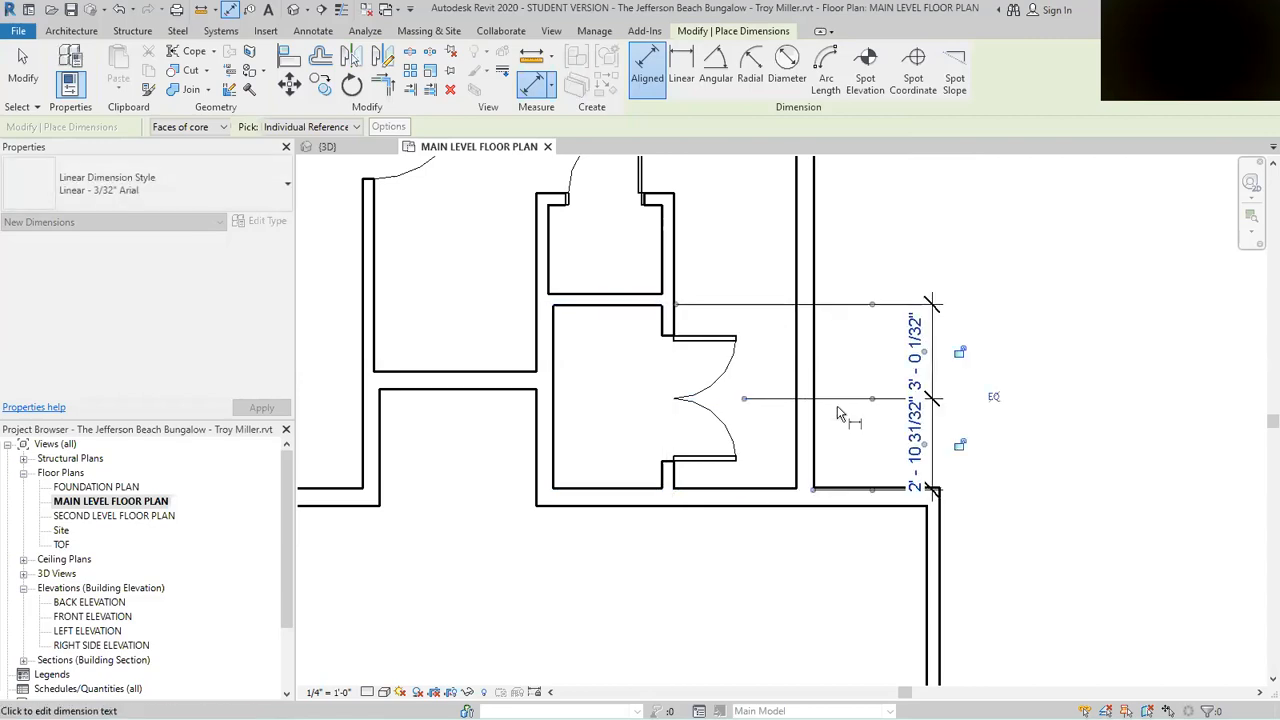
Step: Equalize the redrawn dimension string to centre the lower closet's double door, and delete the dimension
{"action": "left_click", "coordinate": [993, 398]}
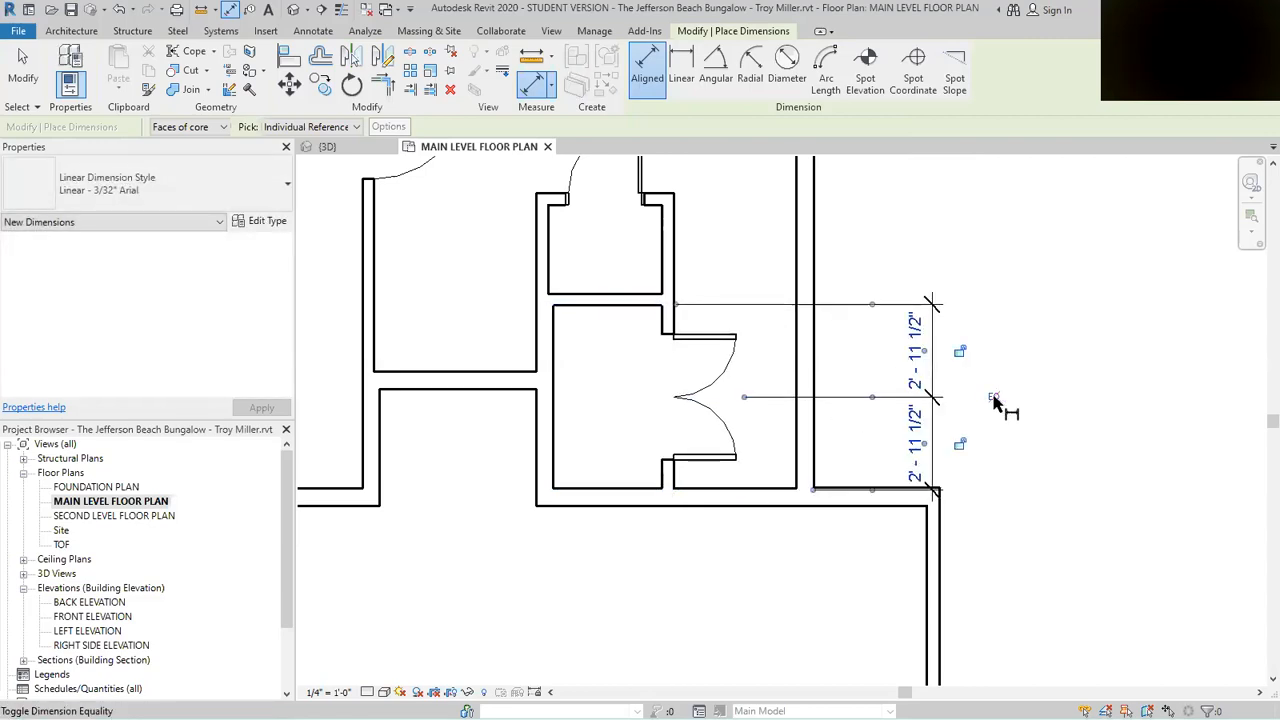
{"action": "key", "text": "Escape"}
{"action": "left_click", "coordinate": [938, 414]}
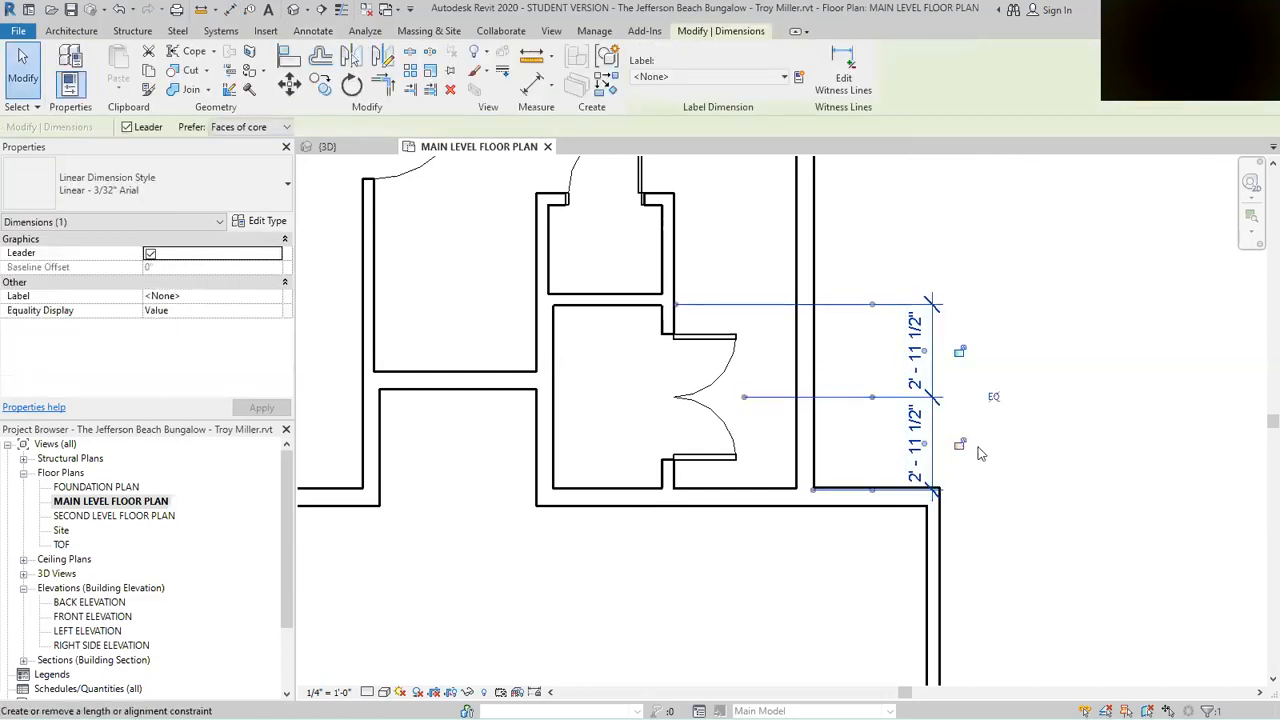
{"action": "key", "text": "Escape"}
{"action": "scroll", "coordinate": [960, 428], "scroll_direction": "down", "scroll_amount": 6}
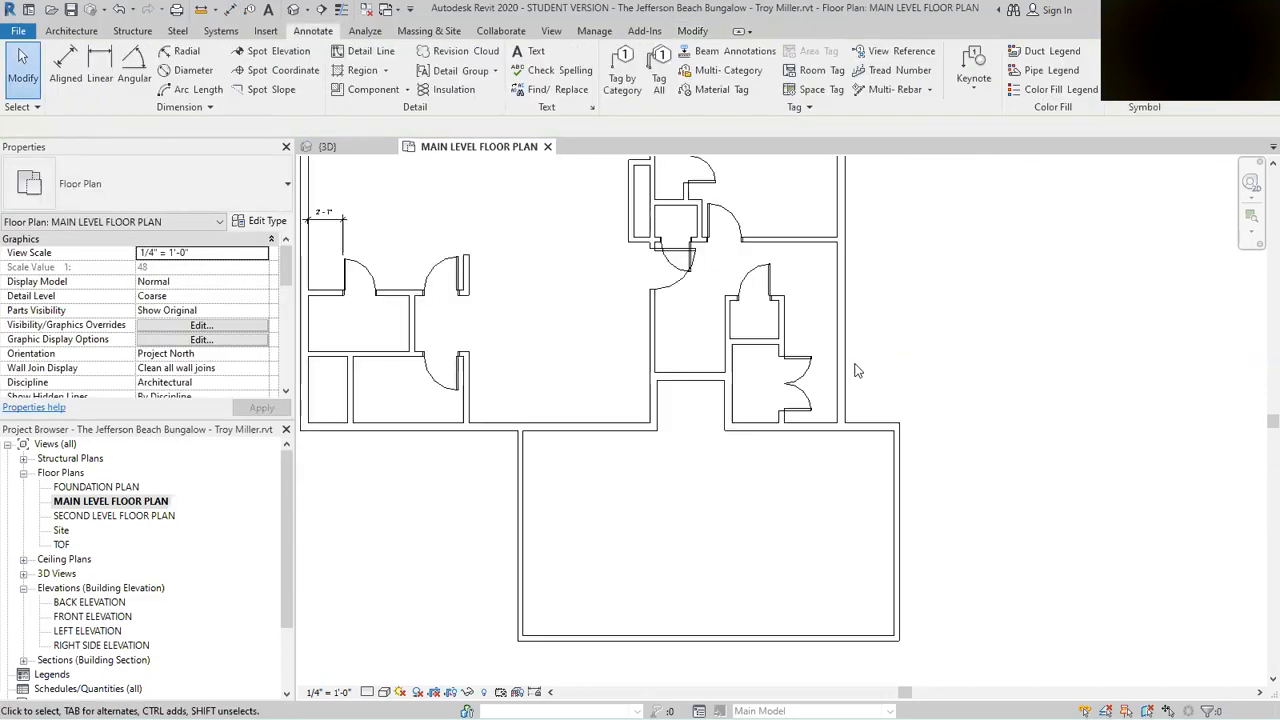
Step: Check the remaining doors in the Jefferson Beach Bungalow door schedule in Bluebeam Revu, and return to the Revit main level plan
{"action": "scroll", "coordinate": [855, 283], "scroll_direction": "up", "scroll_amount": 2}
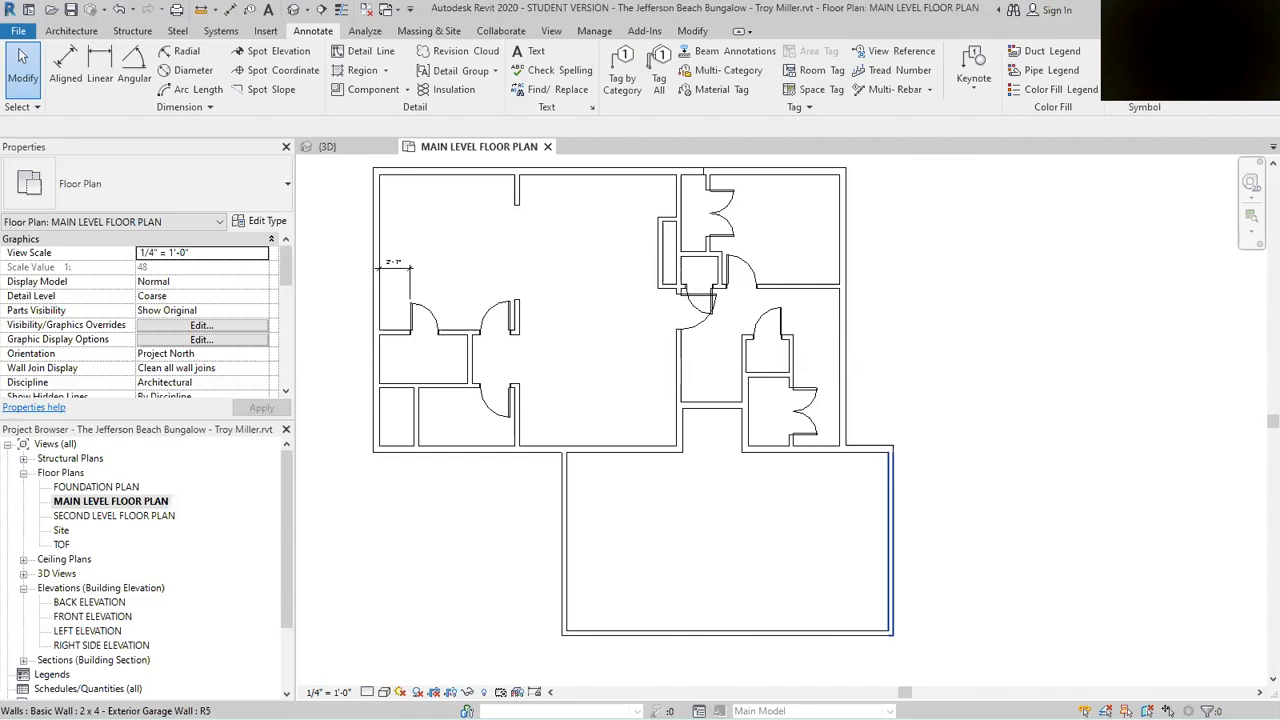
{"action": "scroll", "coordinate": [457, 390], "scroll_direction": "up", "scroll_amount": 2}
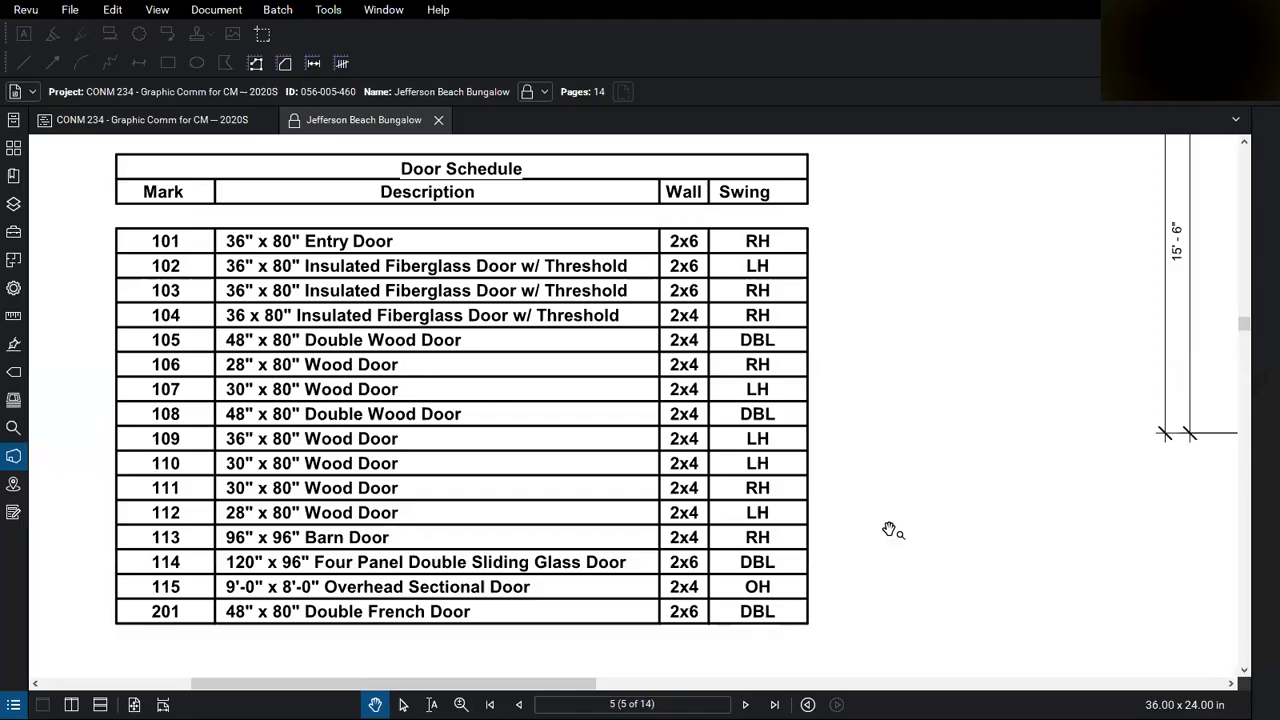
{"action": "scroll", "coordinate": [649, 509], "scroll_direction": "down", "scroll_amount": 5}
{"action": "scroll", "coordinate": [713, 444], "scroll_direction": "up", "scroll_amount": 10}
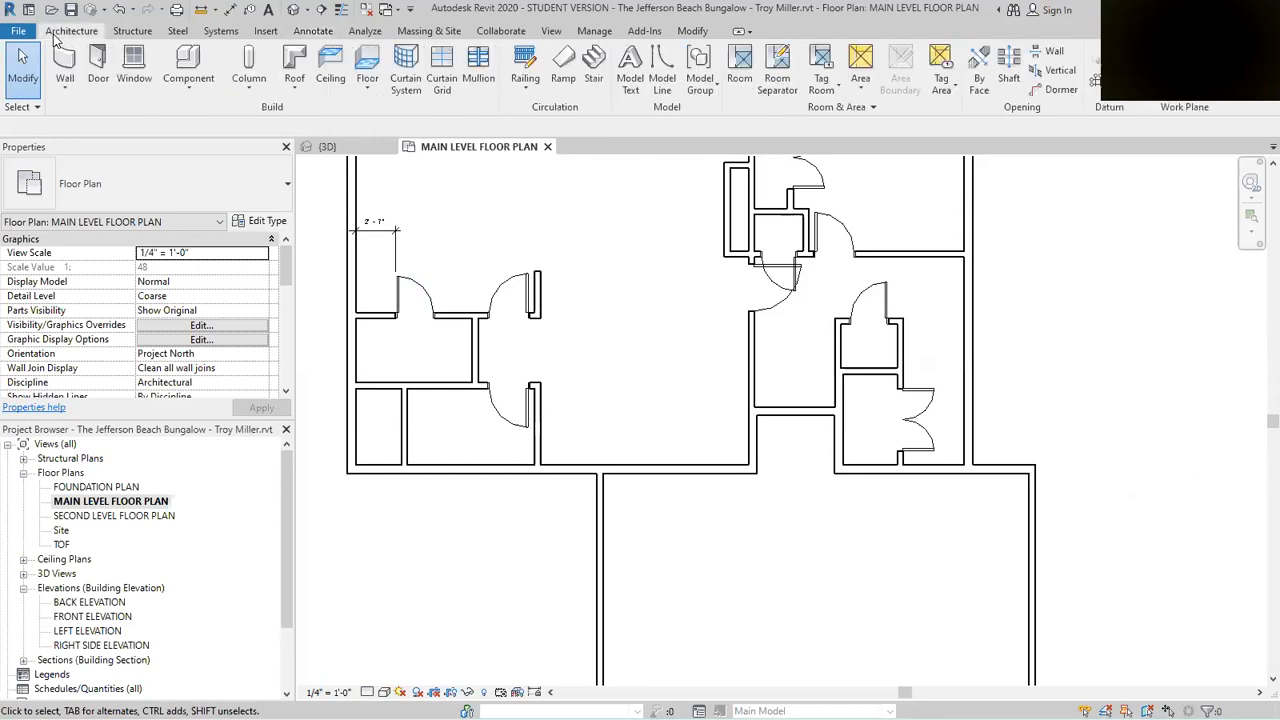
Step: Start the Door command, browse the Doors and Residential library folders, and load the Door-Opening family
{"action": "left_click", "coordinate": [98, 64]}
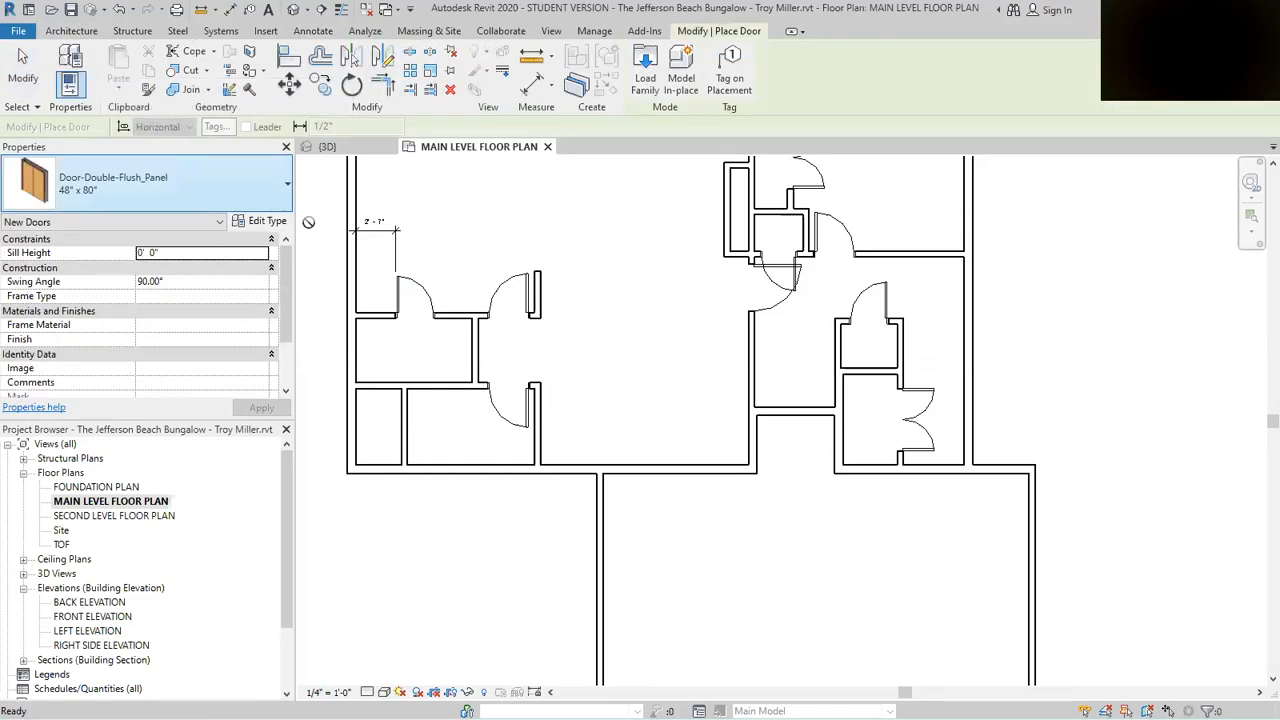
{"action": "left_click", "coordinate": [645, 70]}
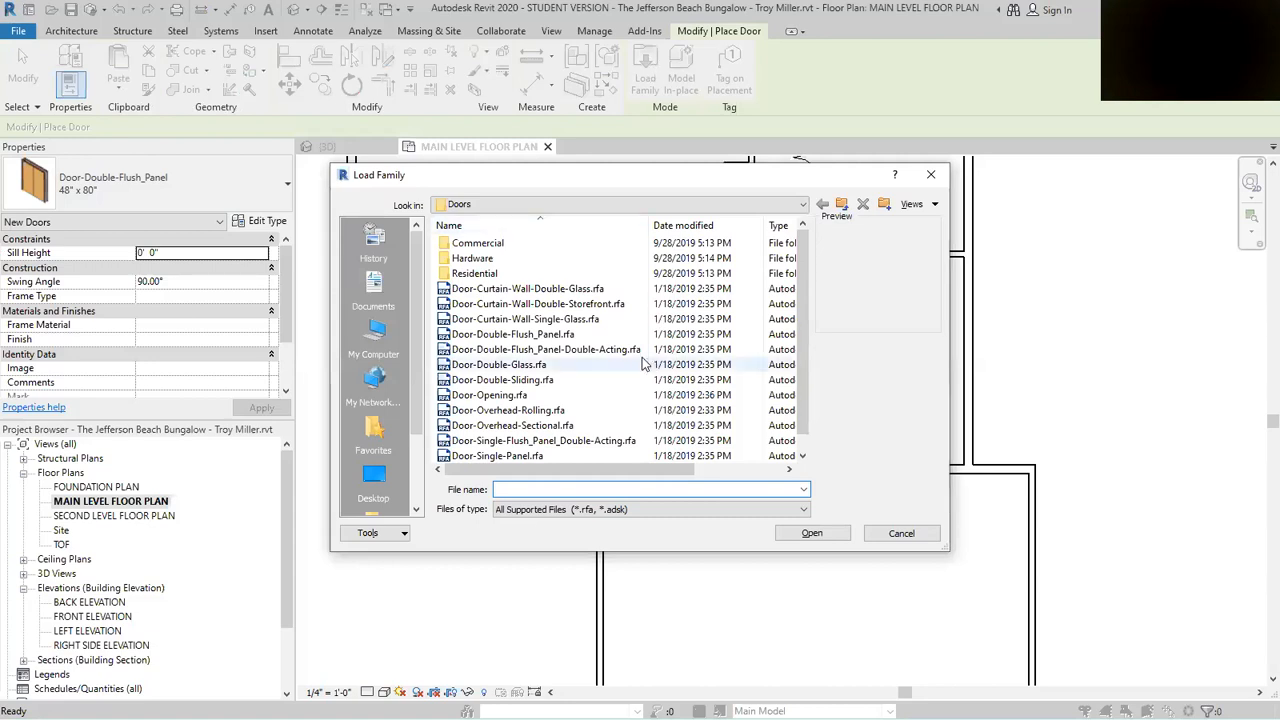
{"action": "double_click", "coordinate": [469, 273]}
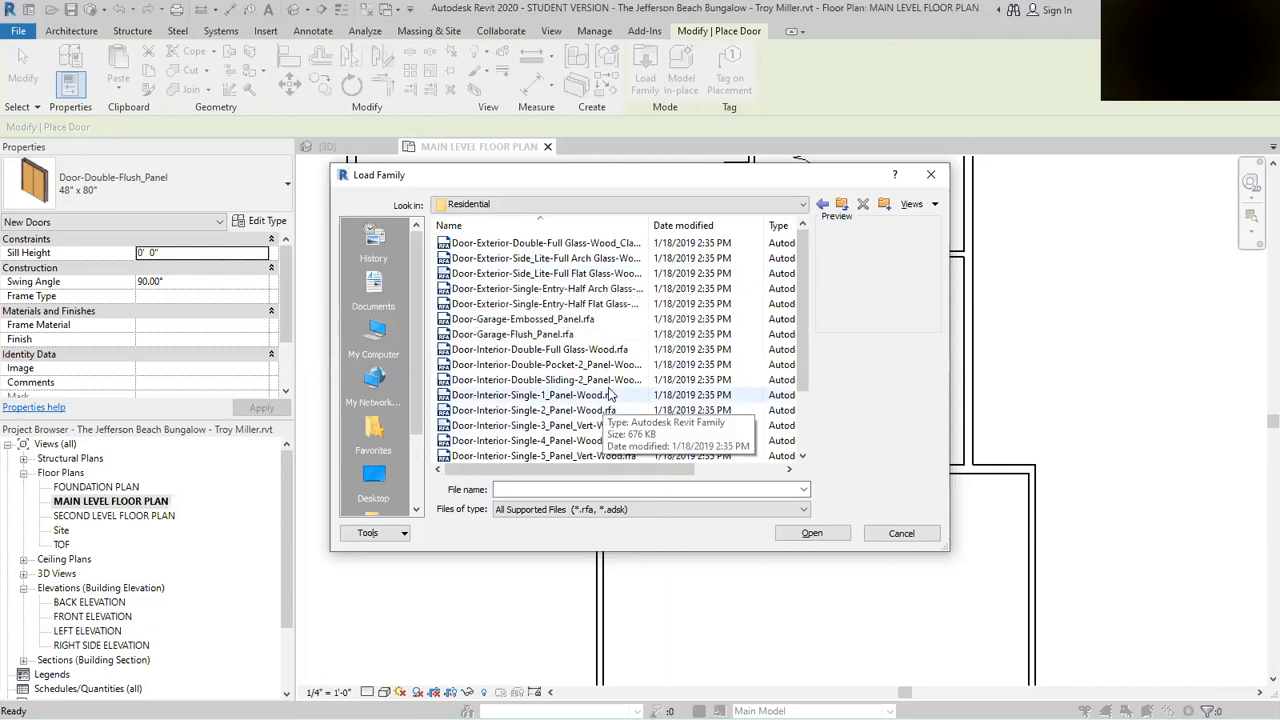
{"action": "left_click_drag", "start_coordinate": [803, 344], "coordinate": [800, 307]}
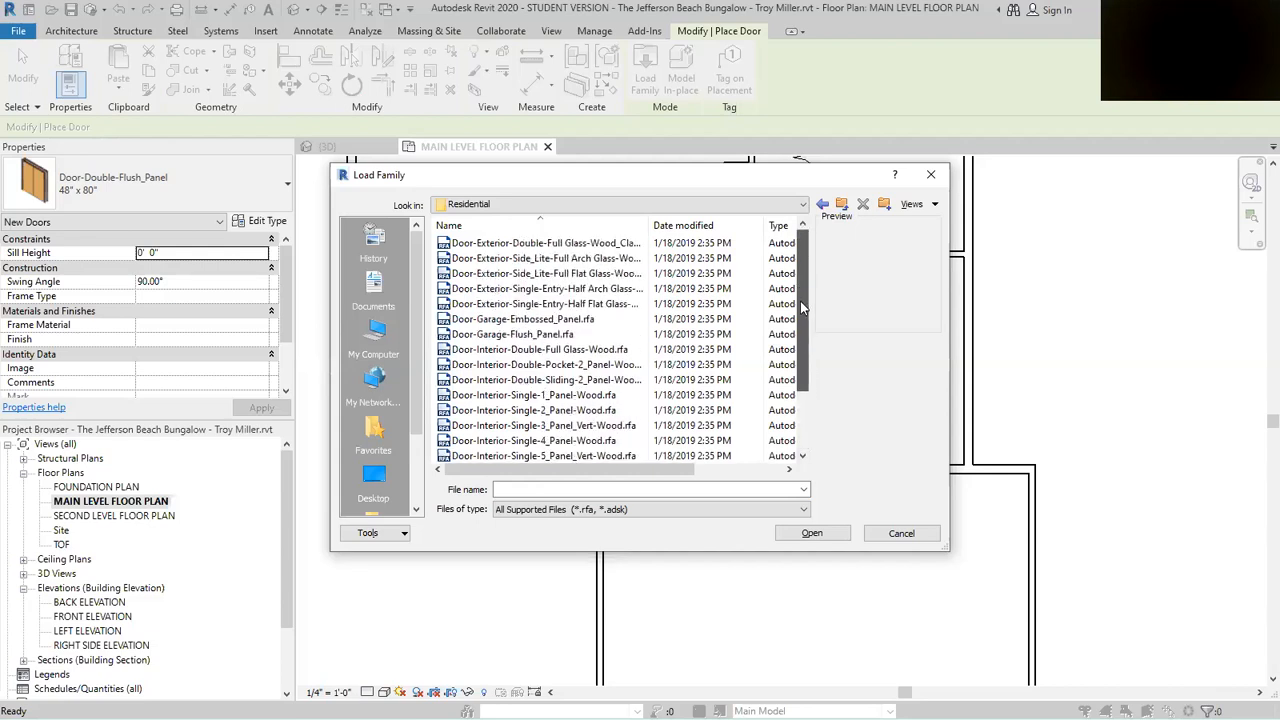
{"action": "scroll", "coordinate": [580, 380], "scroll_direction": "down", "scroll_amount": 2}
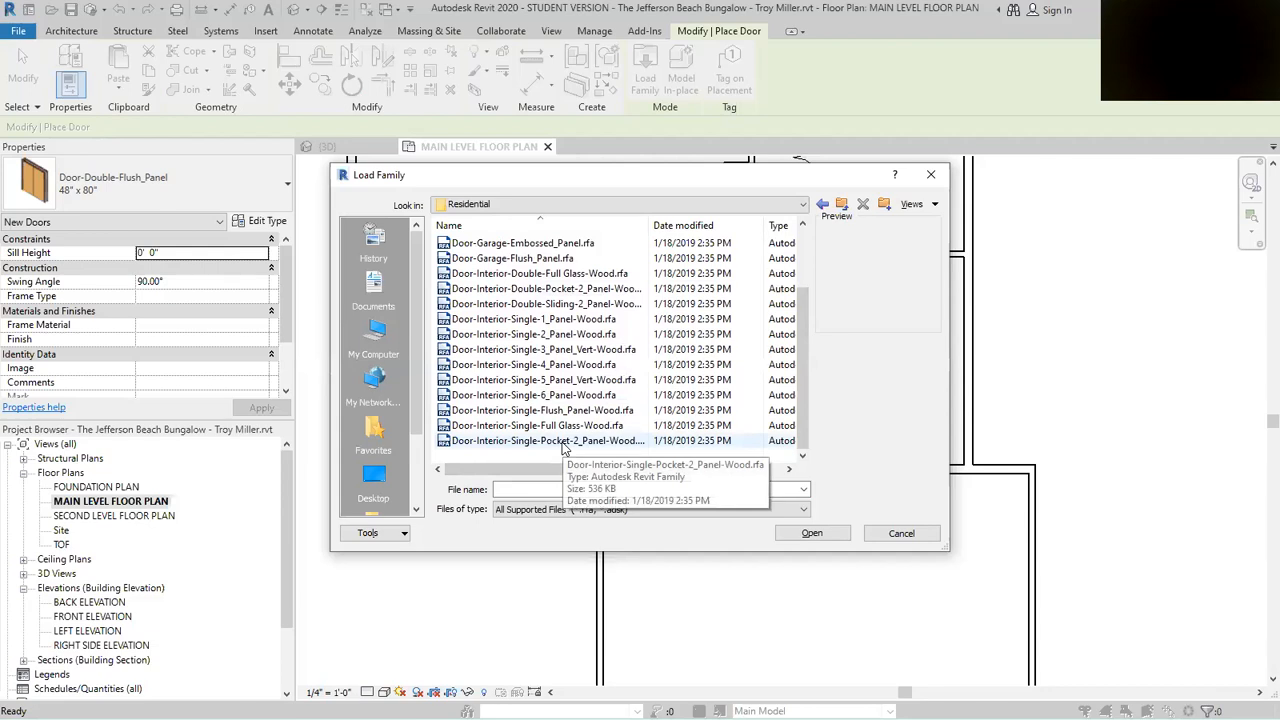
{"action": "scroll", "coordinate": [595, 420], "scroll_direction": "up", "scroll_amount": 2}
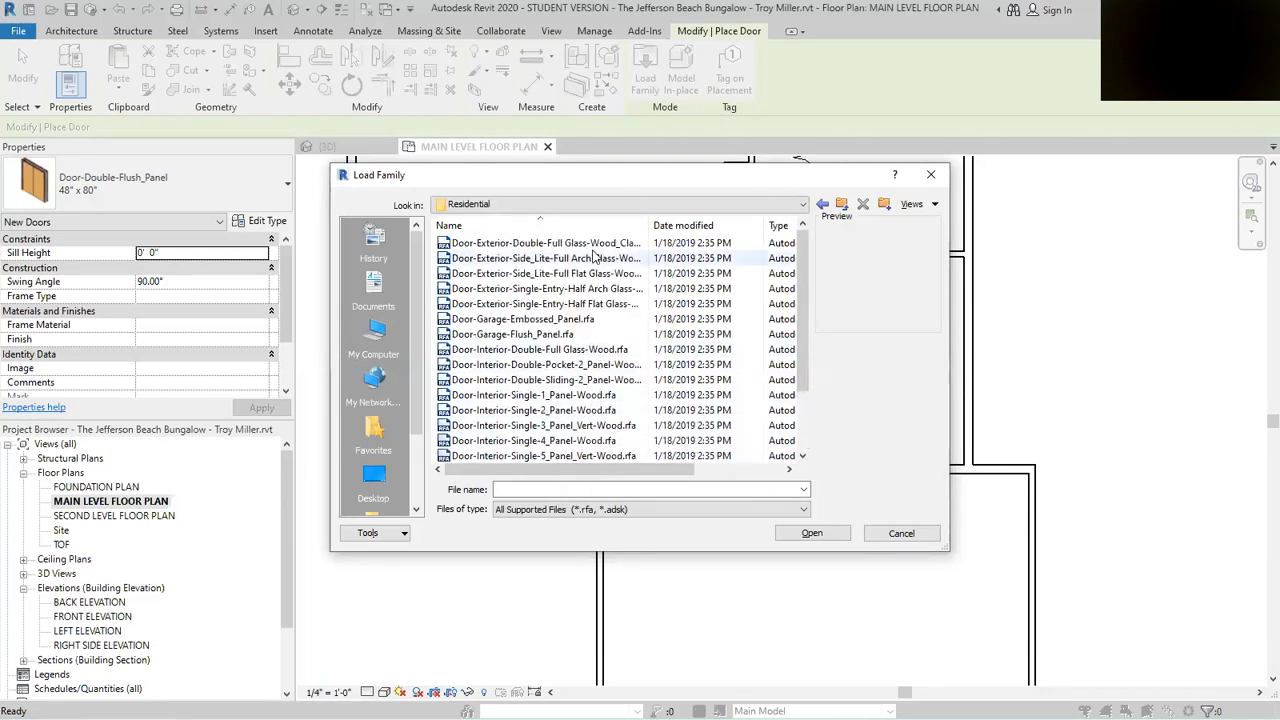
{"action": "scroll", "coordinate": [588, 302], "scroll_direction": "down", "scroll_amount": 2}
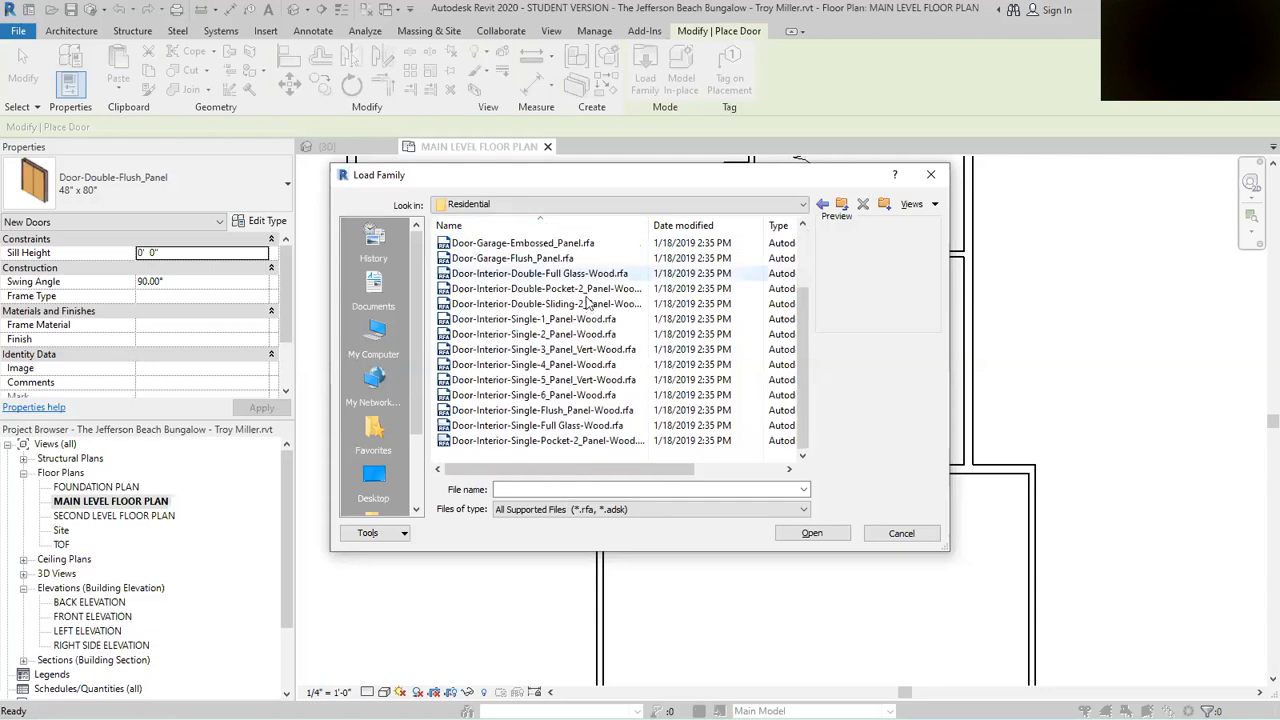
{"action": "left_click", "coordinate": [820, 205]}
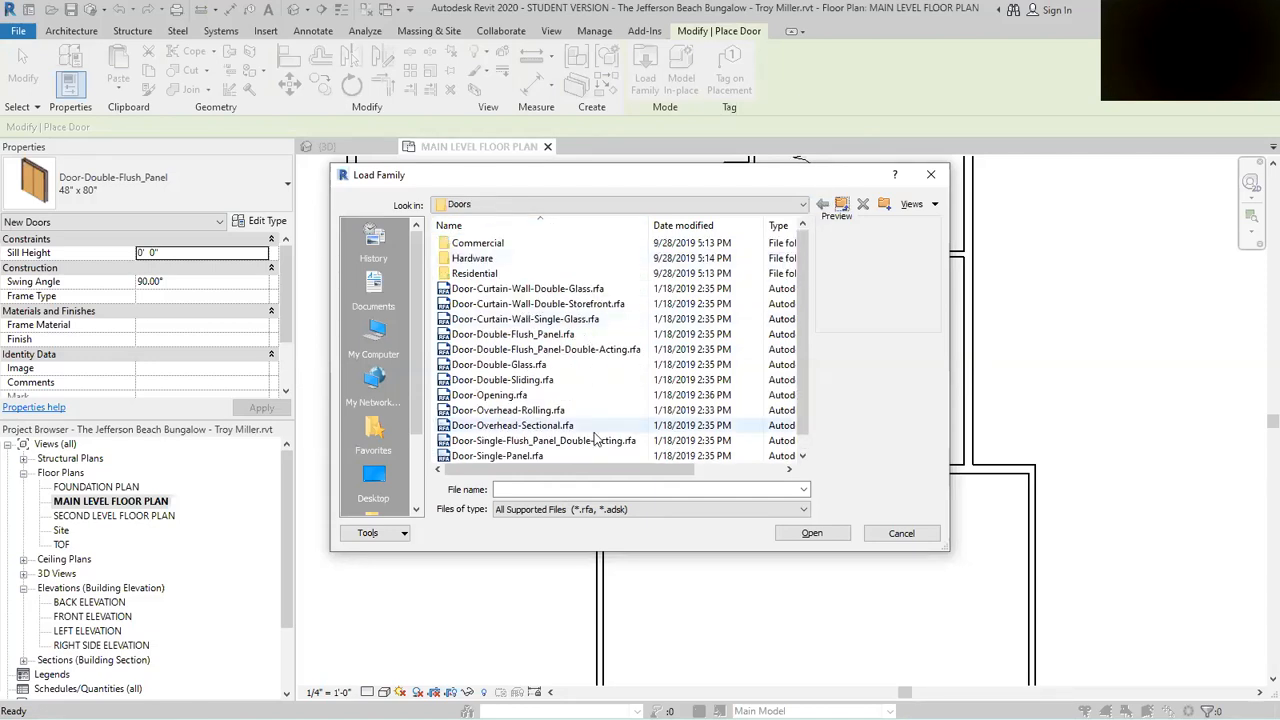
{"action": "scroll", "coordinate": [583, 452], "scroll_direction": "down", "scroll_amount": 1}
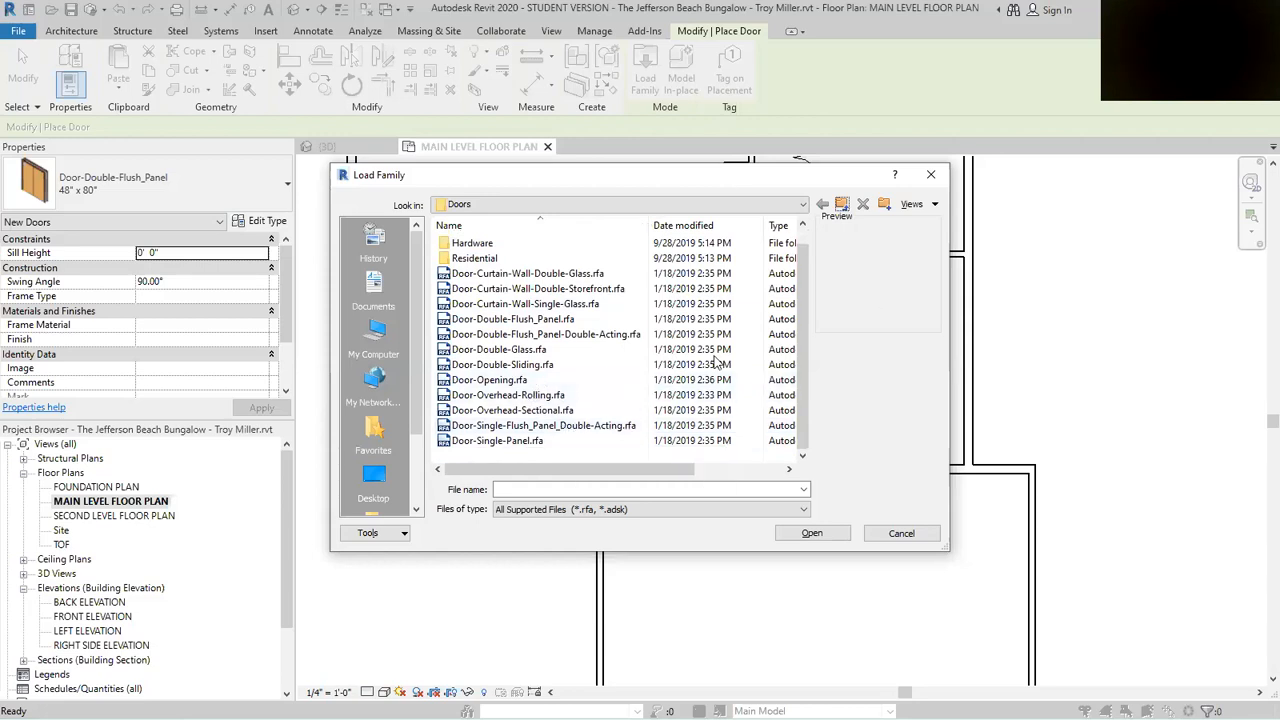
{"action": "left_click", "coordinate": [494, 381]}
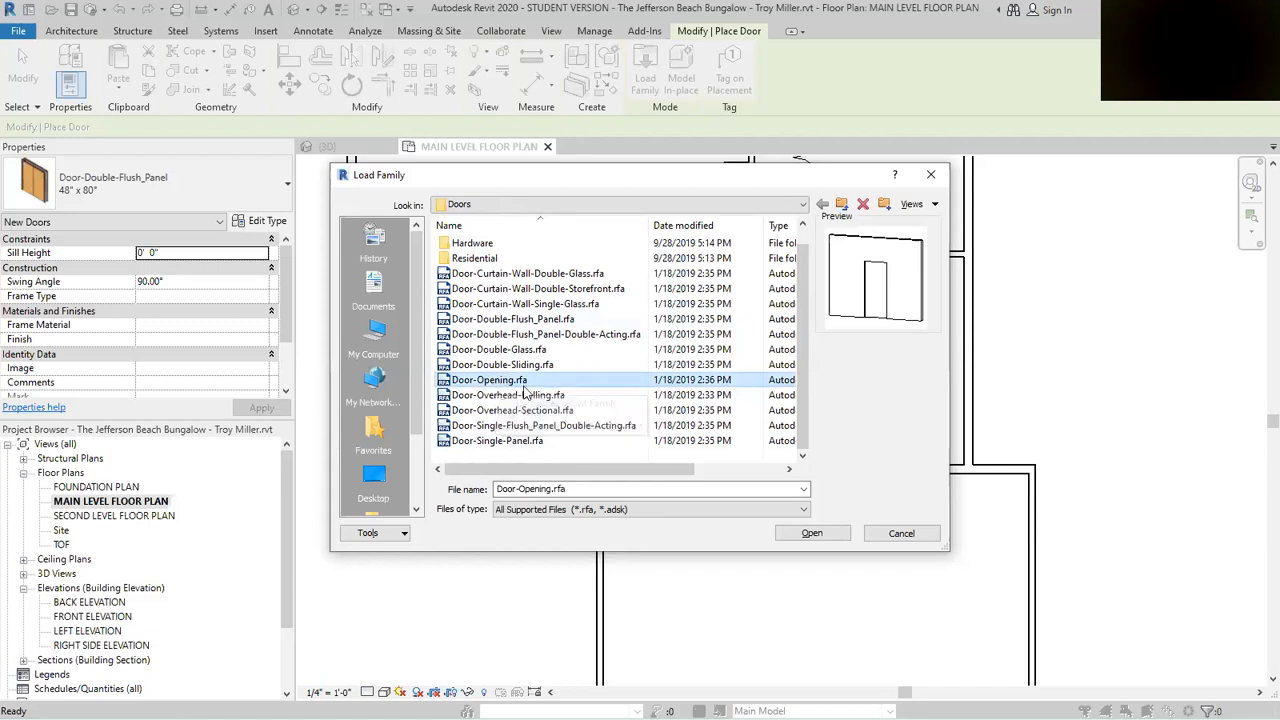
{"action": "left_click", "coordinate": [812, 534]}
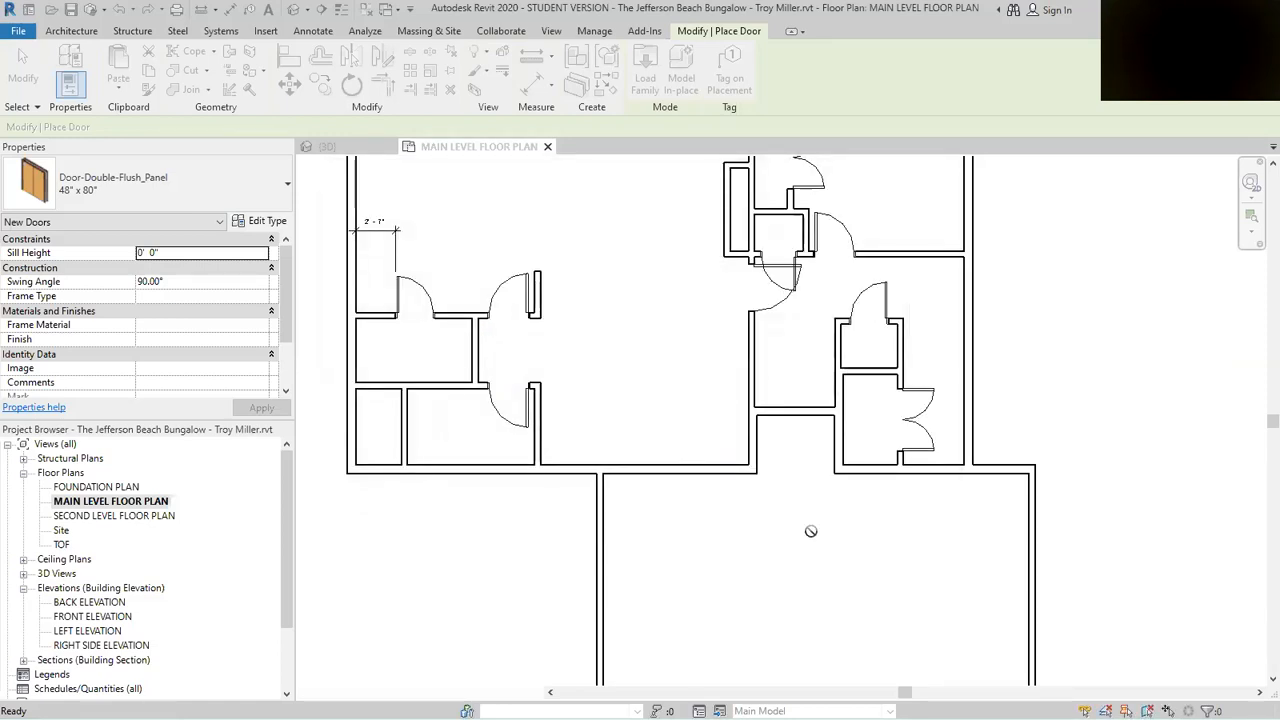
Step: Choose the Door-Opening 30" x 80" type for placement
{"action": "left_click", "coordinate": [537, 292]}
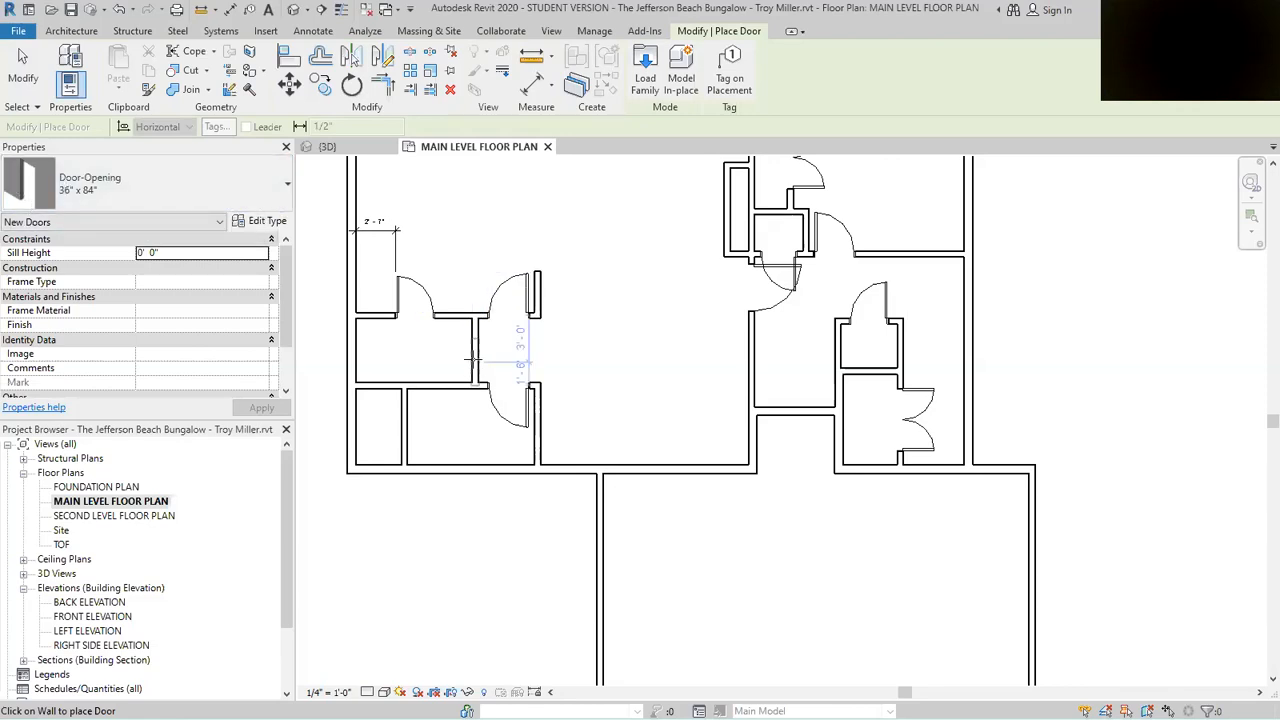
{"action": "left_click", "coordinate": [286, 187]}
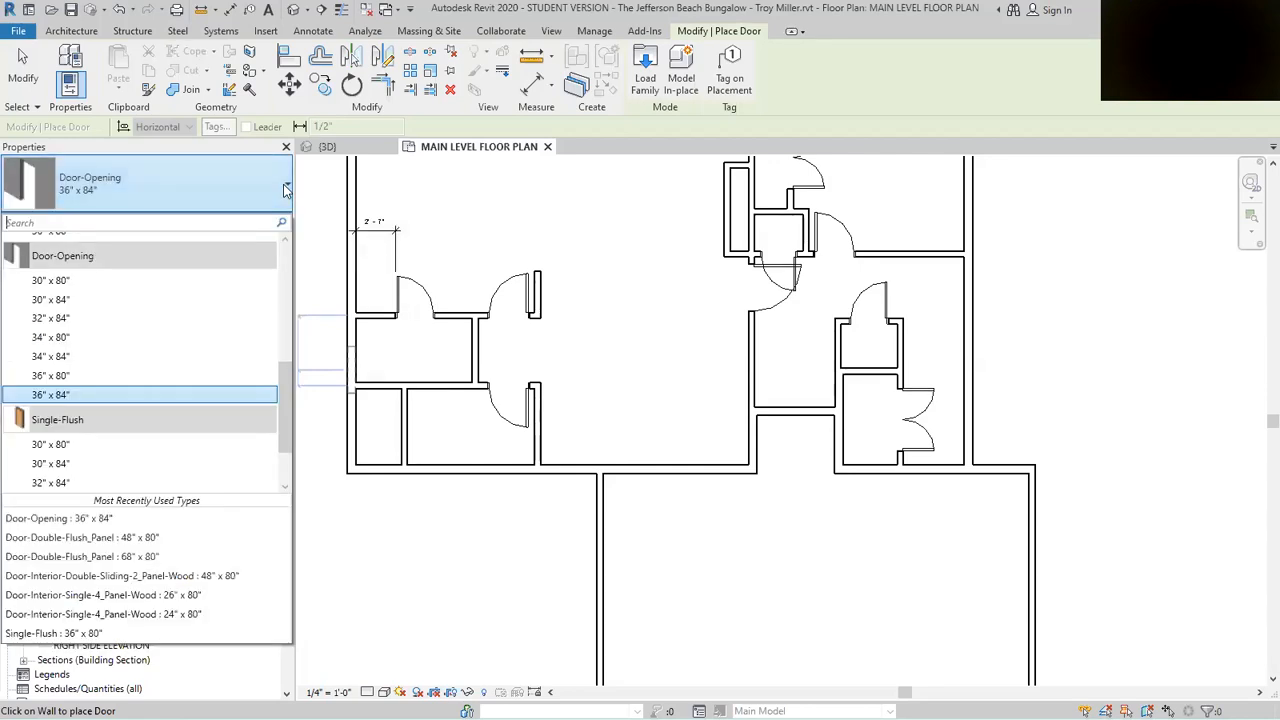
{"action": "scroll", "coordinate": [178, 290], "scroll_direction": "up", "scroll_amount": 3}
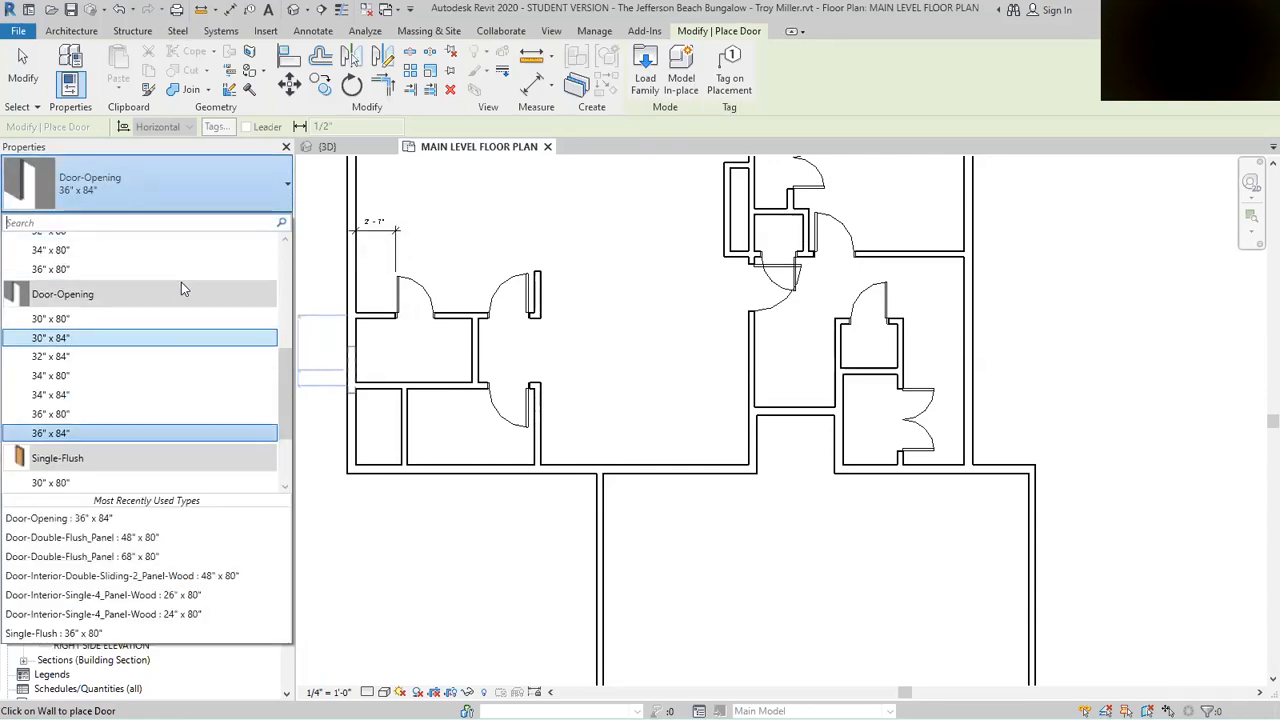
{"action": "scroll", "coordinate": [120, 387], "scroll_direction": "down", "scroll_amount": 2}
{"action": "left_click", "coordinate": [120, 337]}
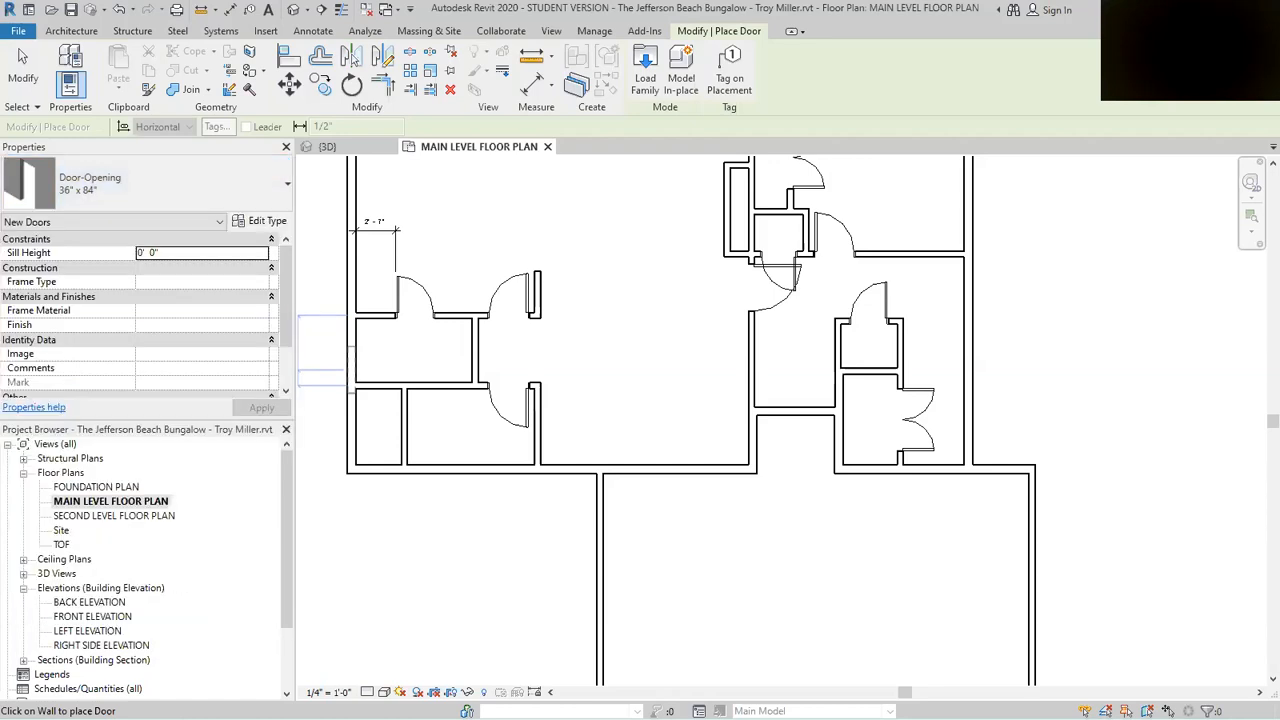
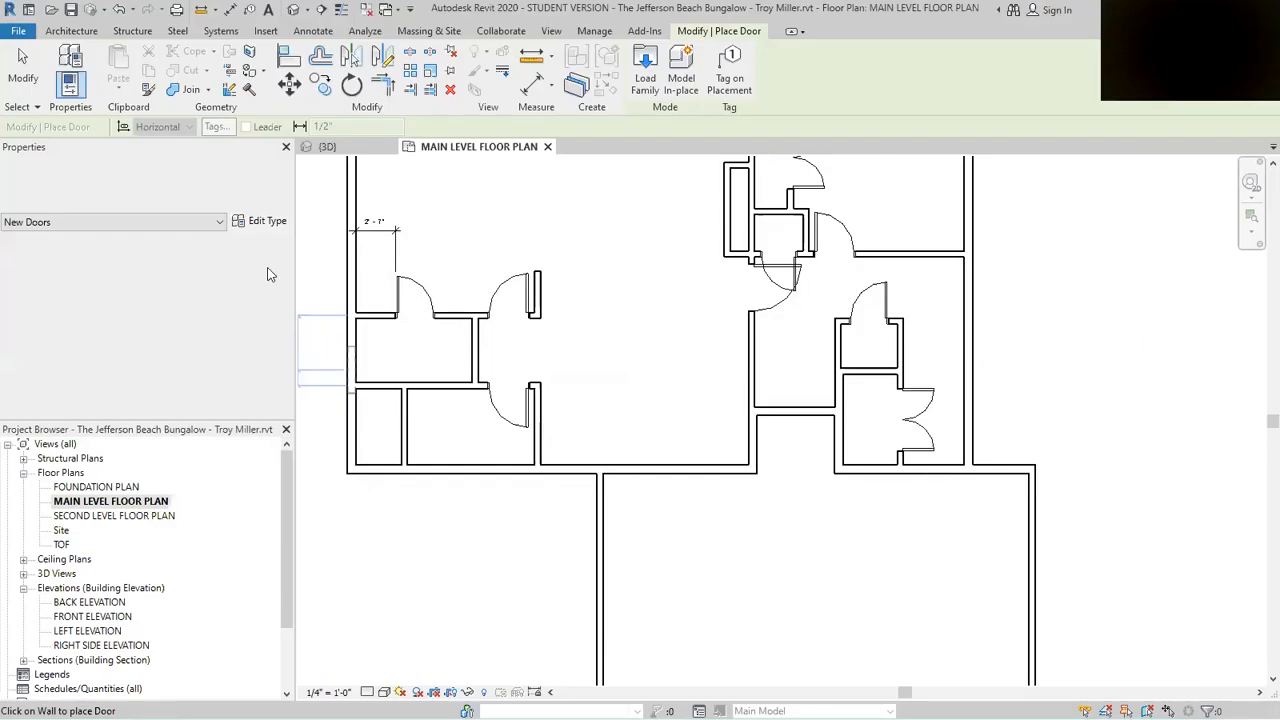
{"action": "left_click", "coordinate": [285, 190]}
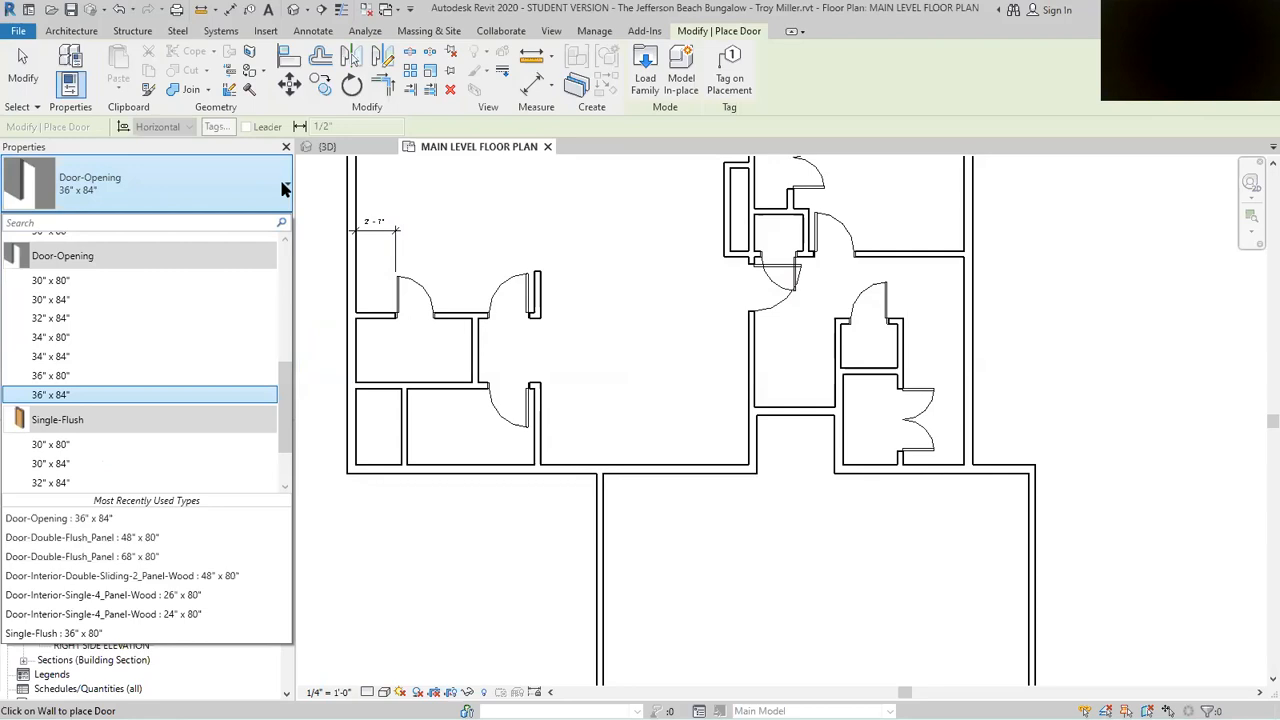
{"action": "left_click", "coordinate": [52, 283]}
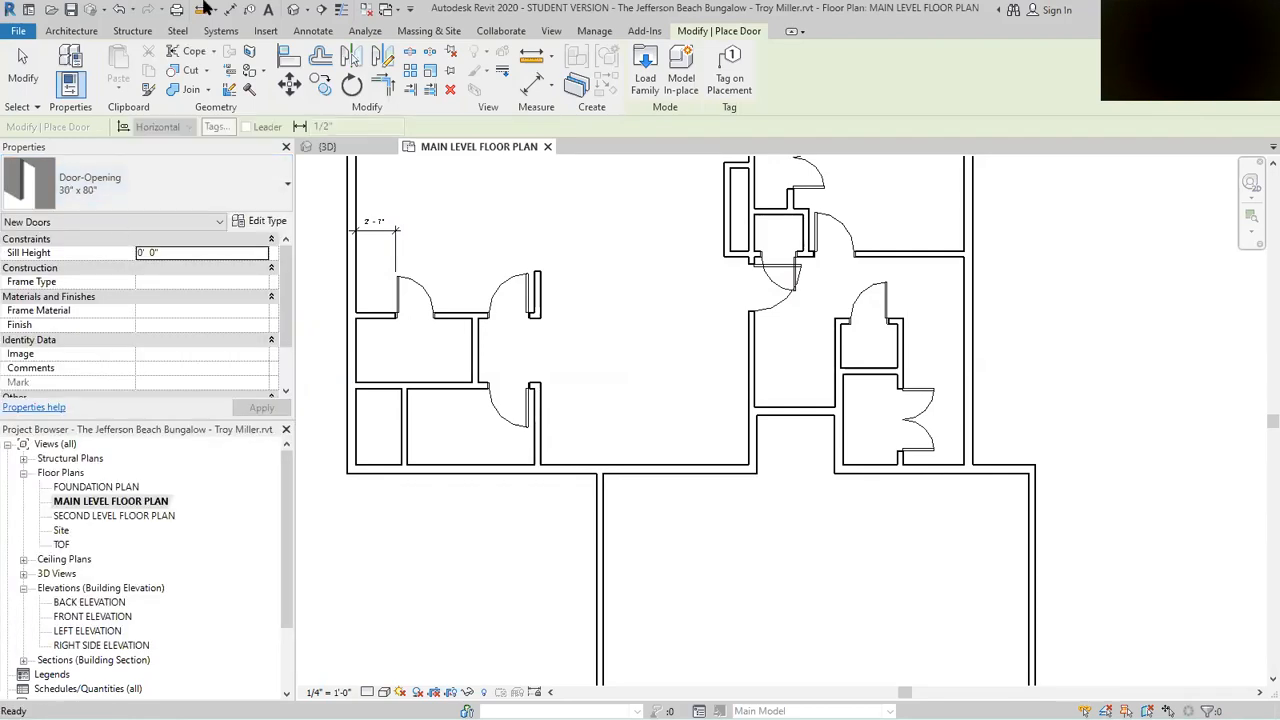
Step: Duplicate the door opening type as 28" x 80" and set its rough width to 2' 4"
{"action": "left_click", "coordinate": [268, 221]}
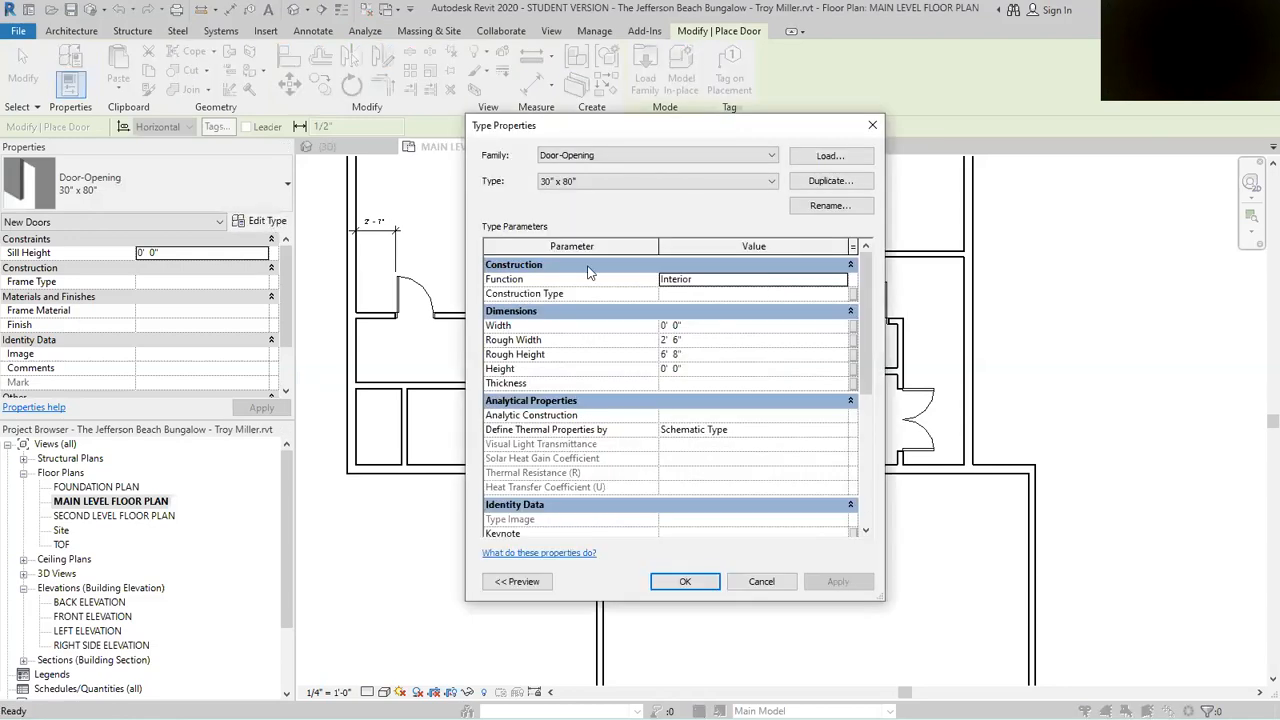
{"action": "left_click", "coordinate": [814, 184]}
{"action": "left_click", "coordinate": [617, 356]}
{"action": "key", "text": "BackSpace"}
{"action": "key", "text": "BackSpace"}
{"action": "type", "text": "28\" x 80"}
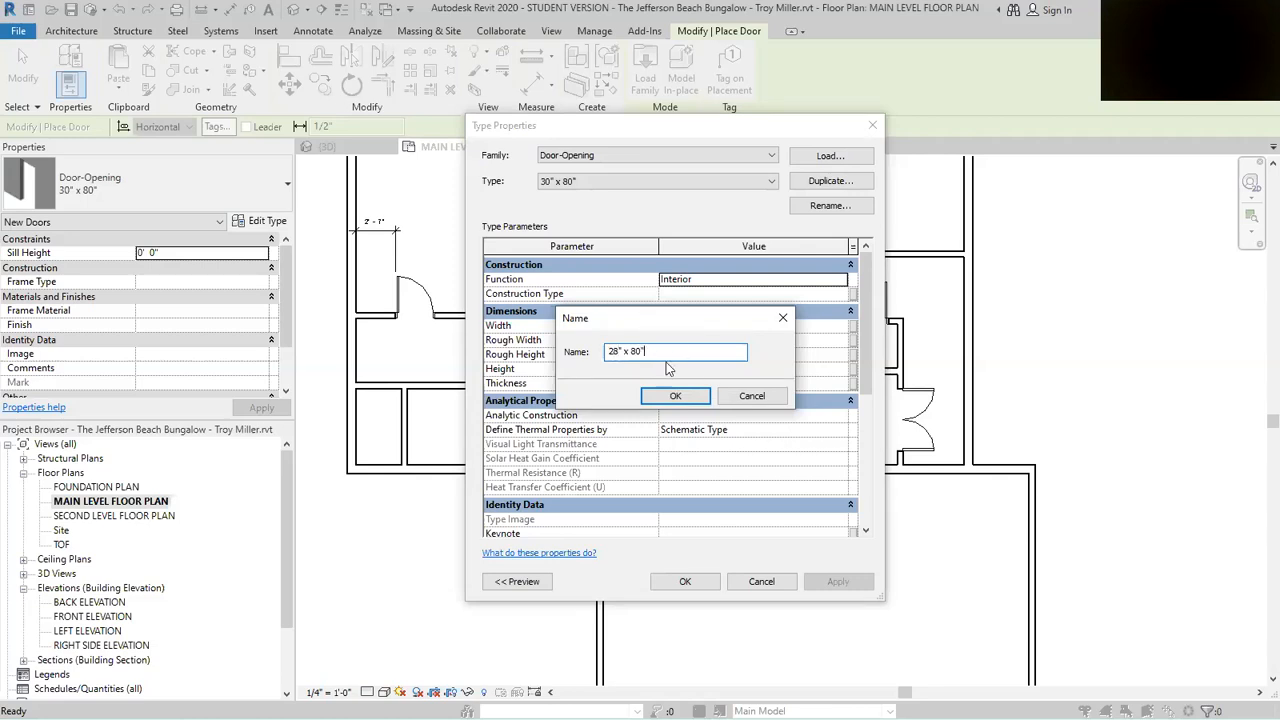
{"action": "left_click", "coordinate": [672, 400]}
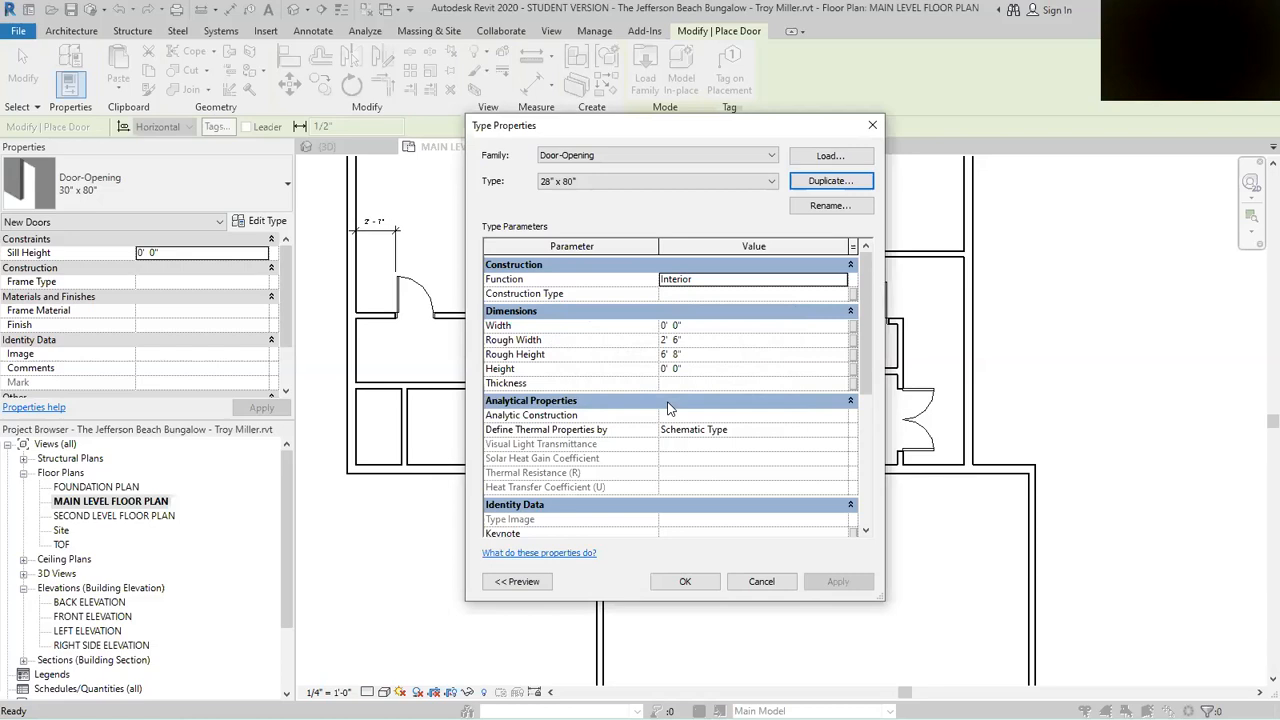
{"action": "left_click", "coordinate": [708, 342]}
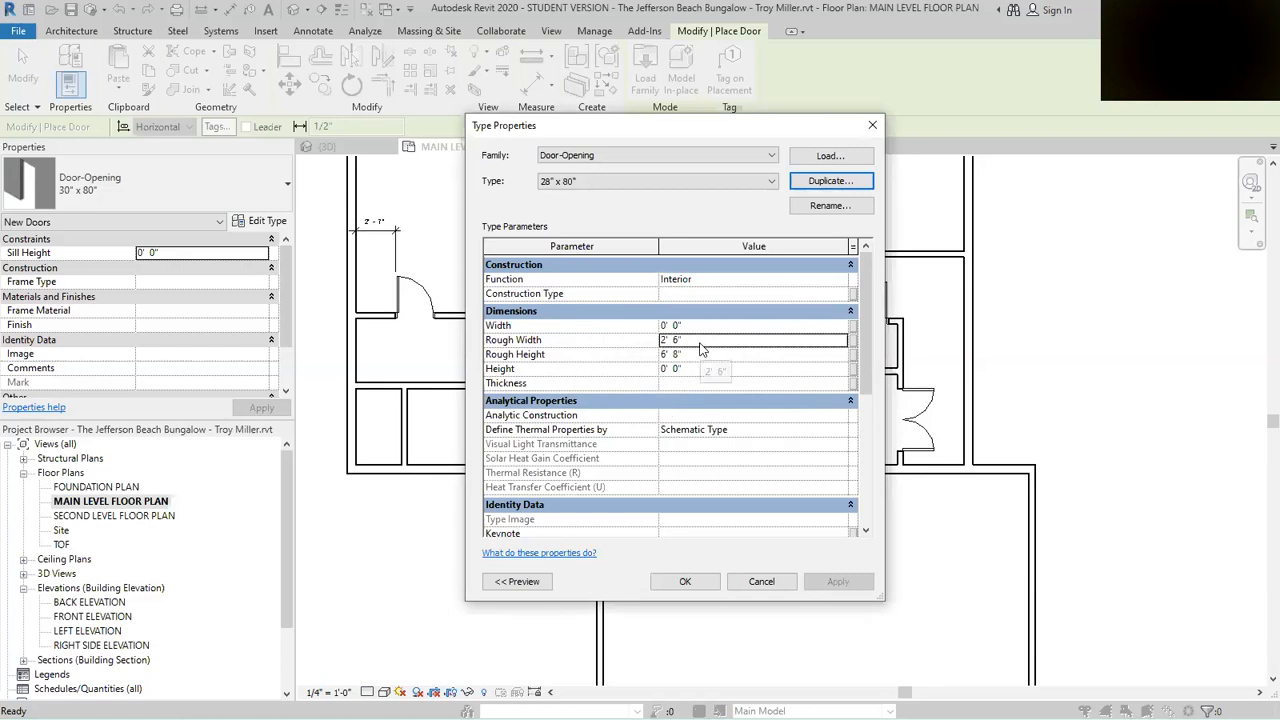
{"action": "type", "text": "0"}
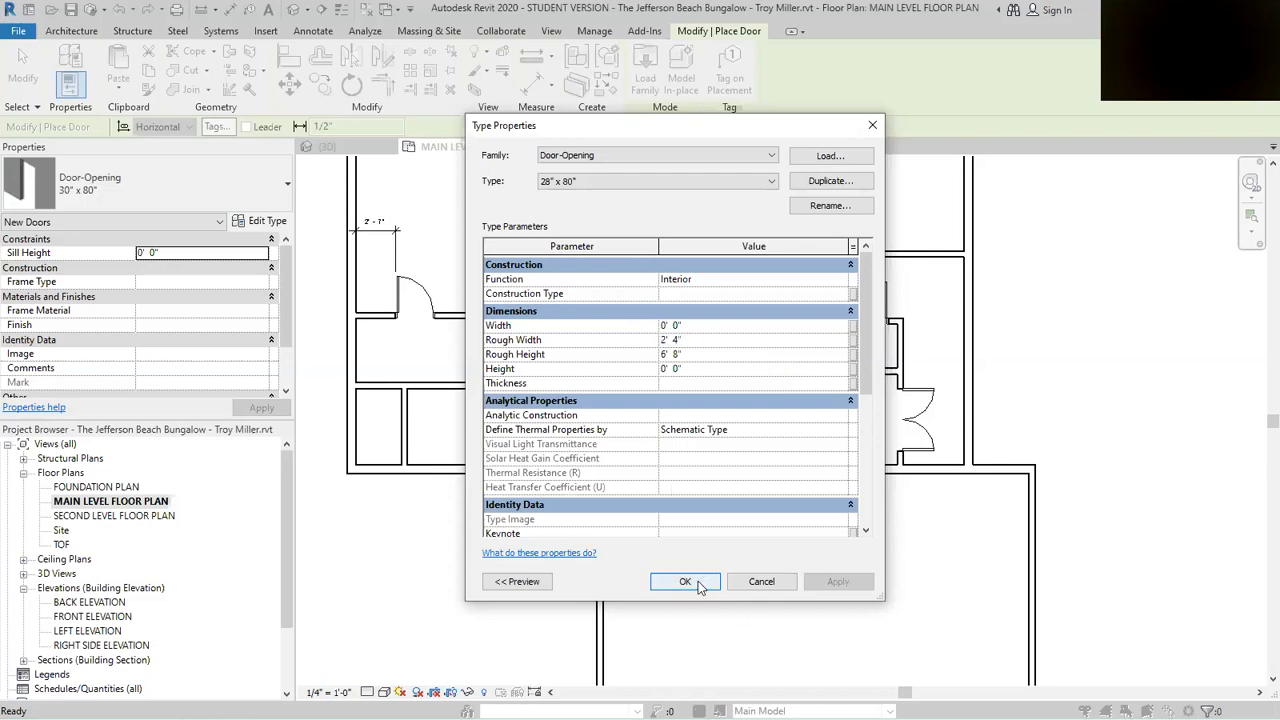
{"action": "left_click", "coordinate": [701, 580]}
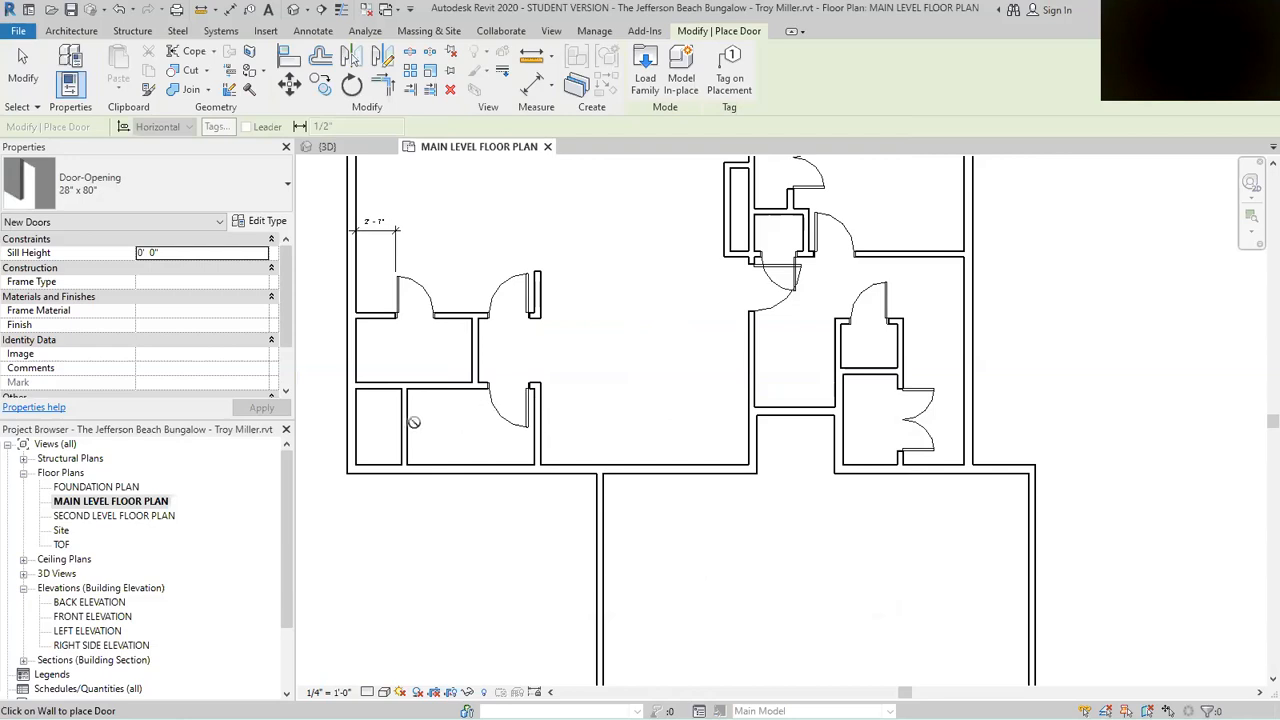
Step: Place the 28" x 80" opening in the partition between the two lower-left rooms, centred about 1' 9" from the upper wall
{"action": "scroll", "coordinate": [408, 415], "scroll_direction": "up", "scroll_amount": 4}
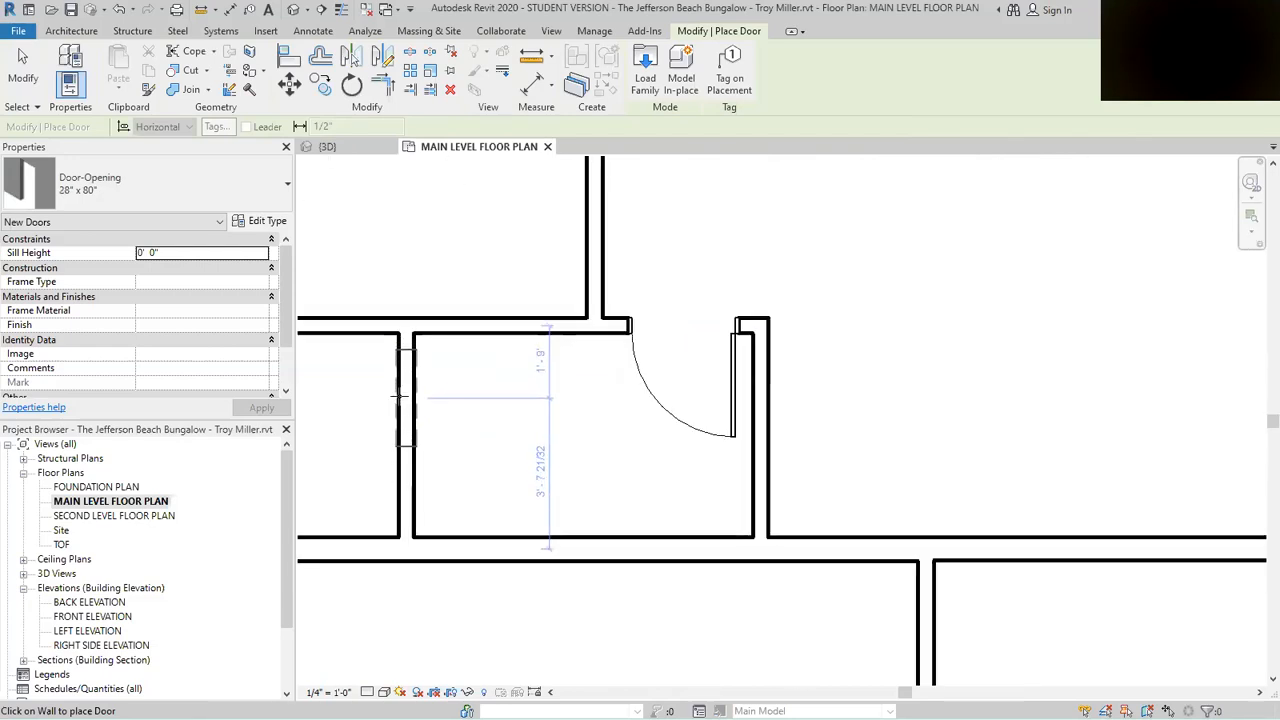
{"action": "left_click", "coordinate": [400, 397]}
{"action": "scroll", "coordinate": [903, 365], "scroll_direction": "down", "scroll_amount": 3}
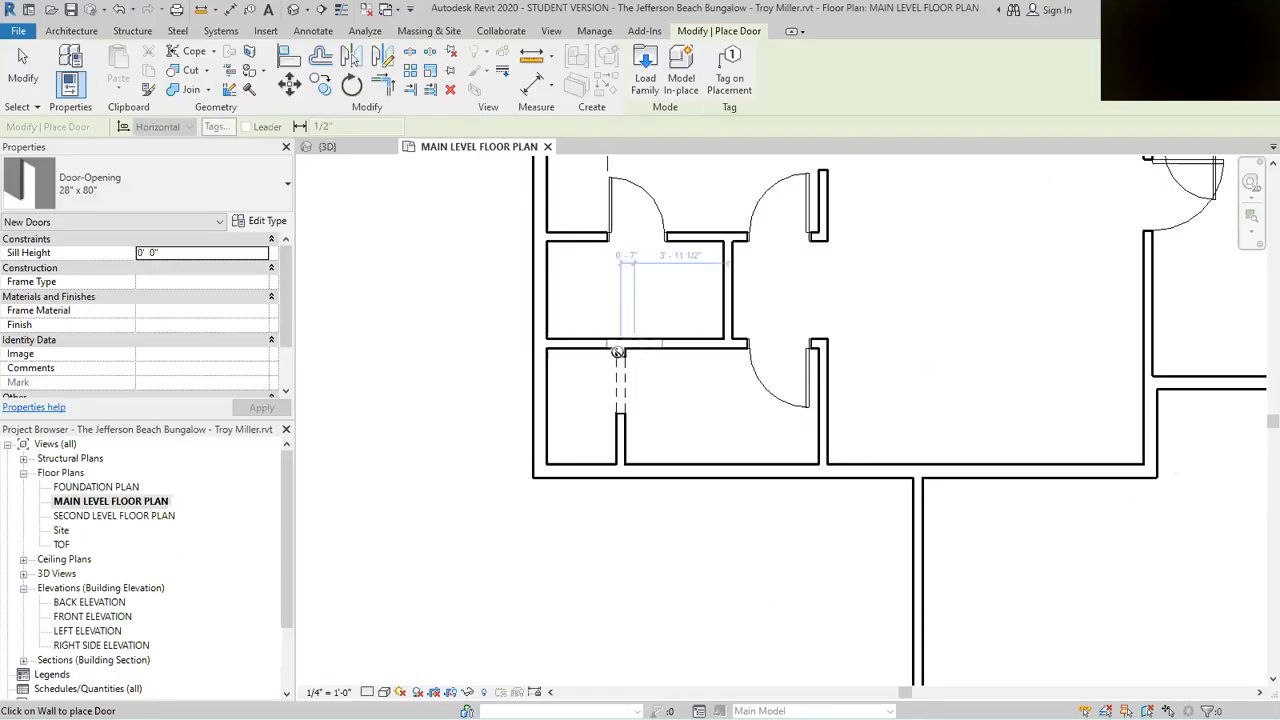
{"action": "scroll", "coordinate": [598, 245], "scroll_direction": "up", "scroll_amount": 2}
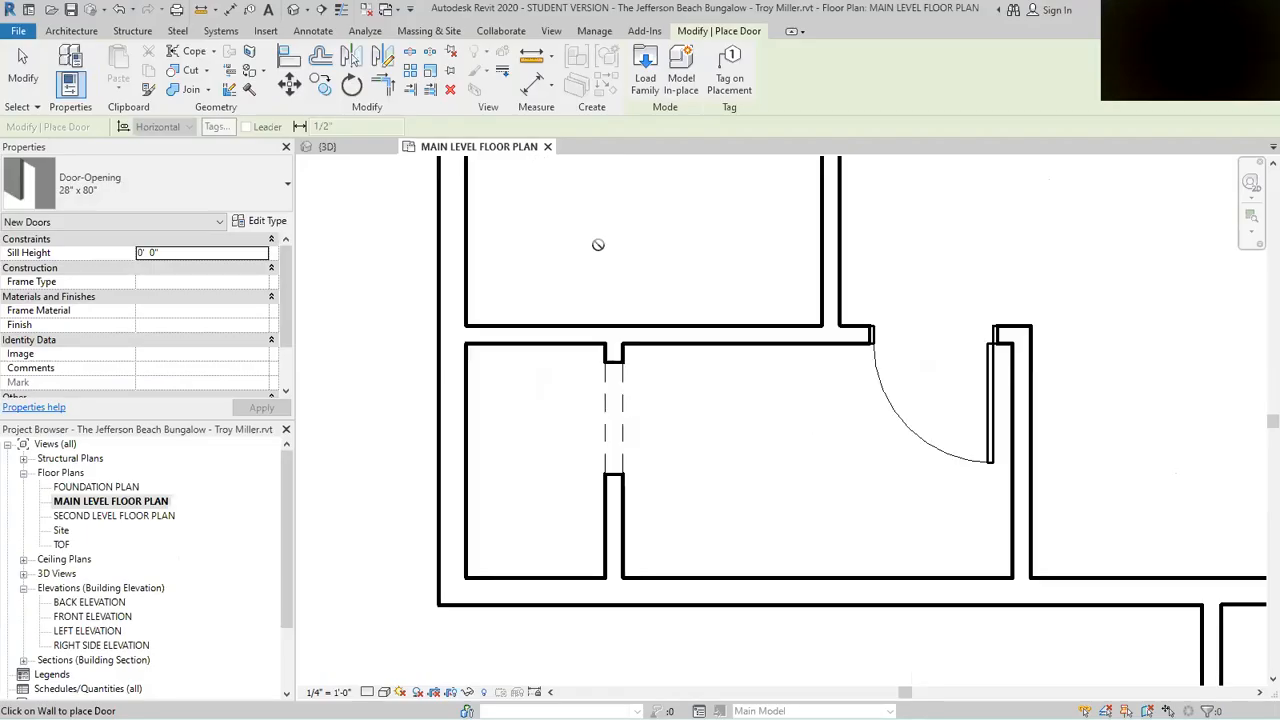
{"action": "scroll", "coordinate": [625, 406], "scroll_direction": "up", "scroll_amount": 1}
{"action": "scroll", "coordinate": [705, 473], "scroll_direction": "down", "scroll_amount": 3}
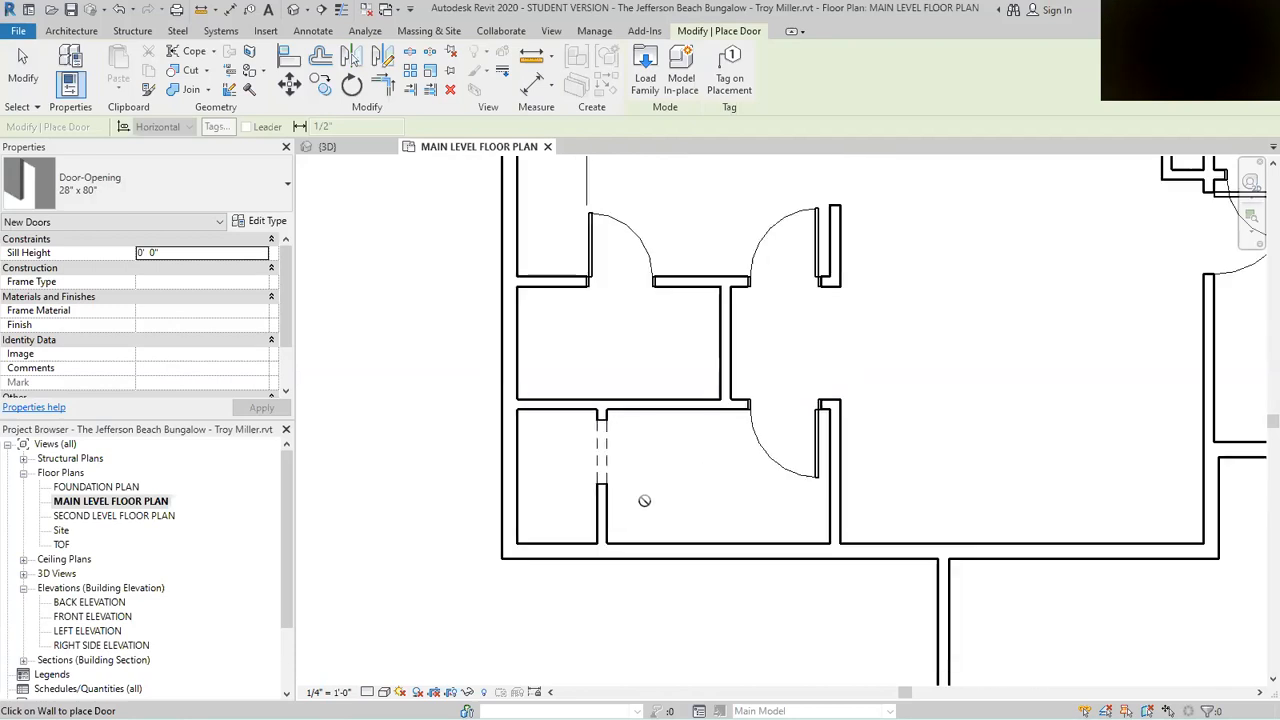
{"action": "scroll", "coordinate": [585, 465], "scroll_direction": "down", "scroll_amount": 2}
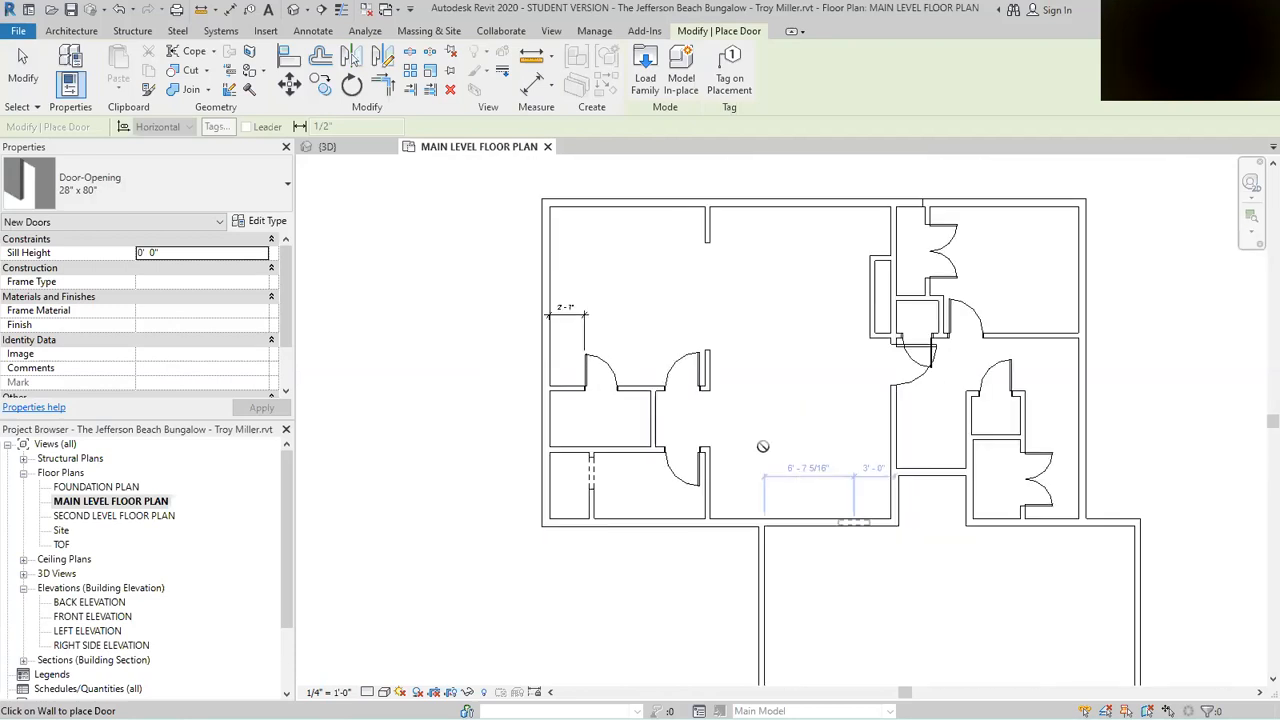
{"action": "scroll", "coordinate": [760, 446], "scroll_direction": "down", "scroll_amount": 2}
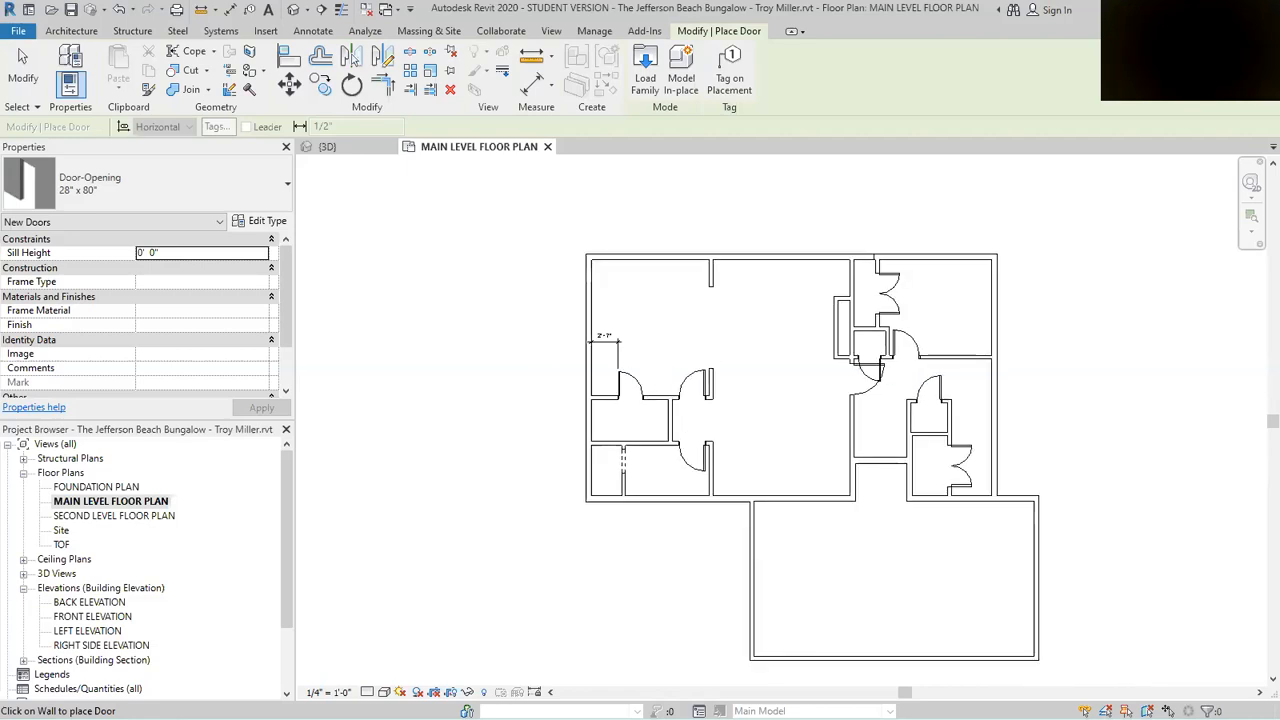
{"action": "scroll", "coordinate": [785, 560], "scroll_direction": "down", "scroll_amount": 1}
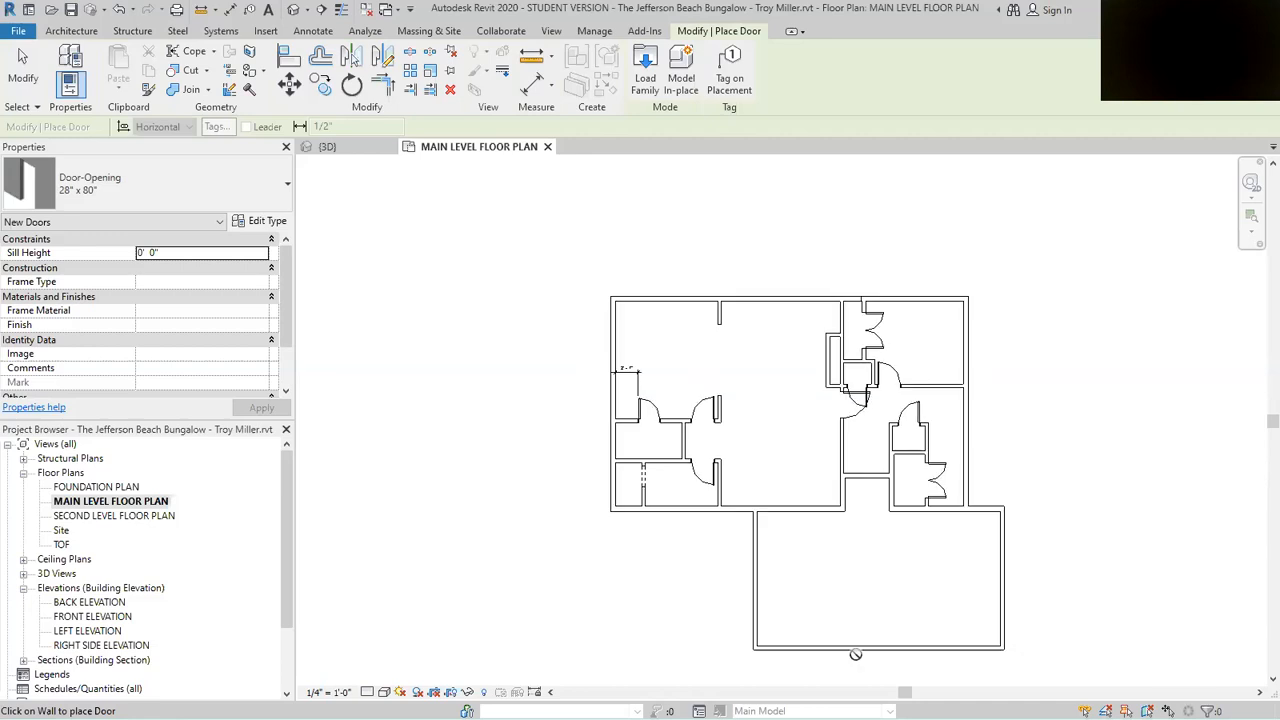
{"action": "middle_click_drag", "start_coordinate": [855, 655], "coordinate": [840, 634]}
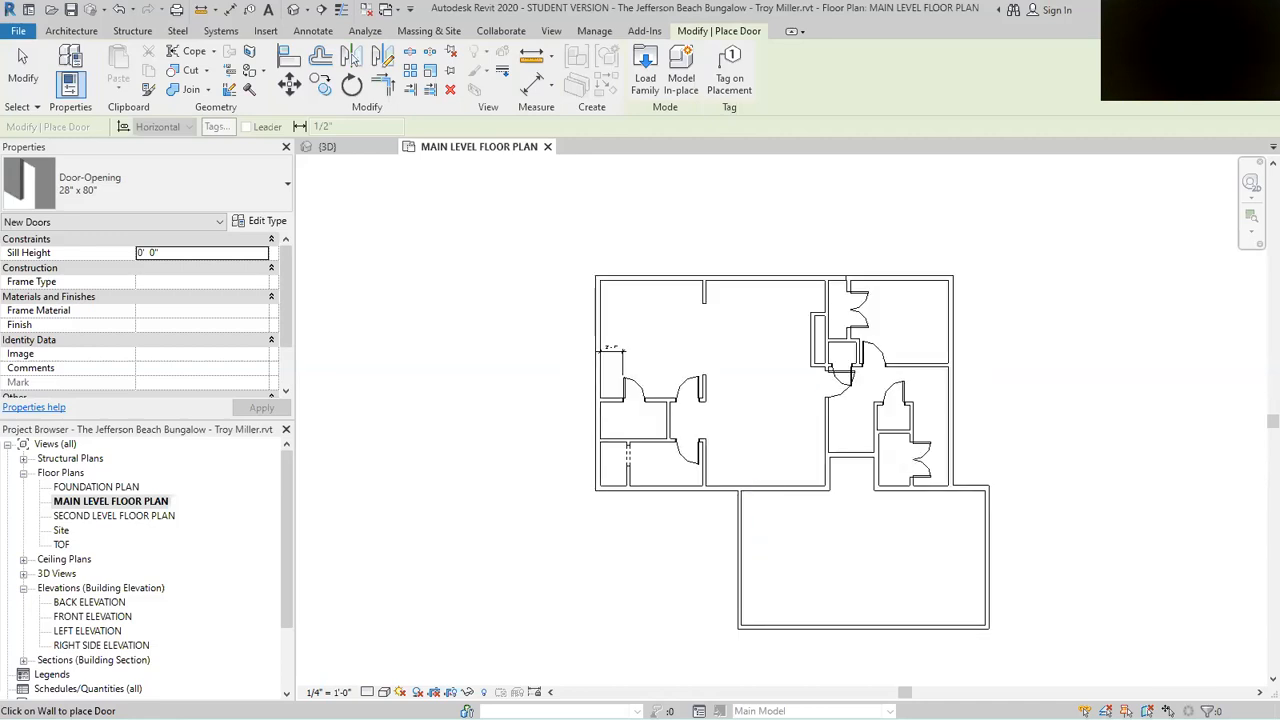
Step: Switch to the drawing set in Revu and examine the entry and garage doors on the main level floor plan and the door schedule
{"action": "key", "text": "alt+Tab"}
{"action": "scroll", "coordinate": [642, 358], "scroll_direction": "down", "scroll_amount": 5}
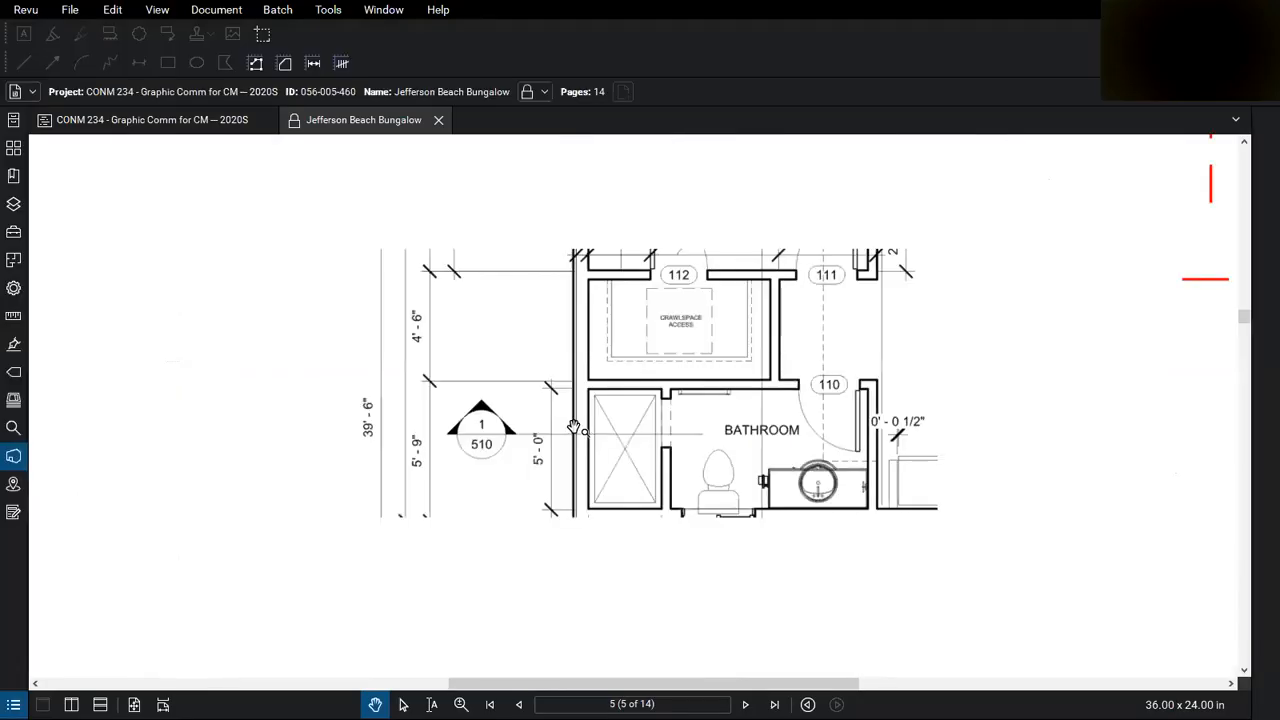
{"action": "scroll", "coordinate": [703, 447], "scroll_direction": "up", "scroll_amount": 6}
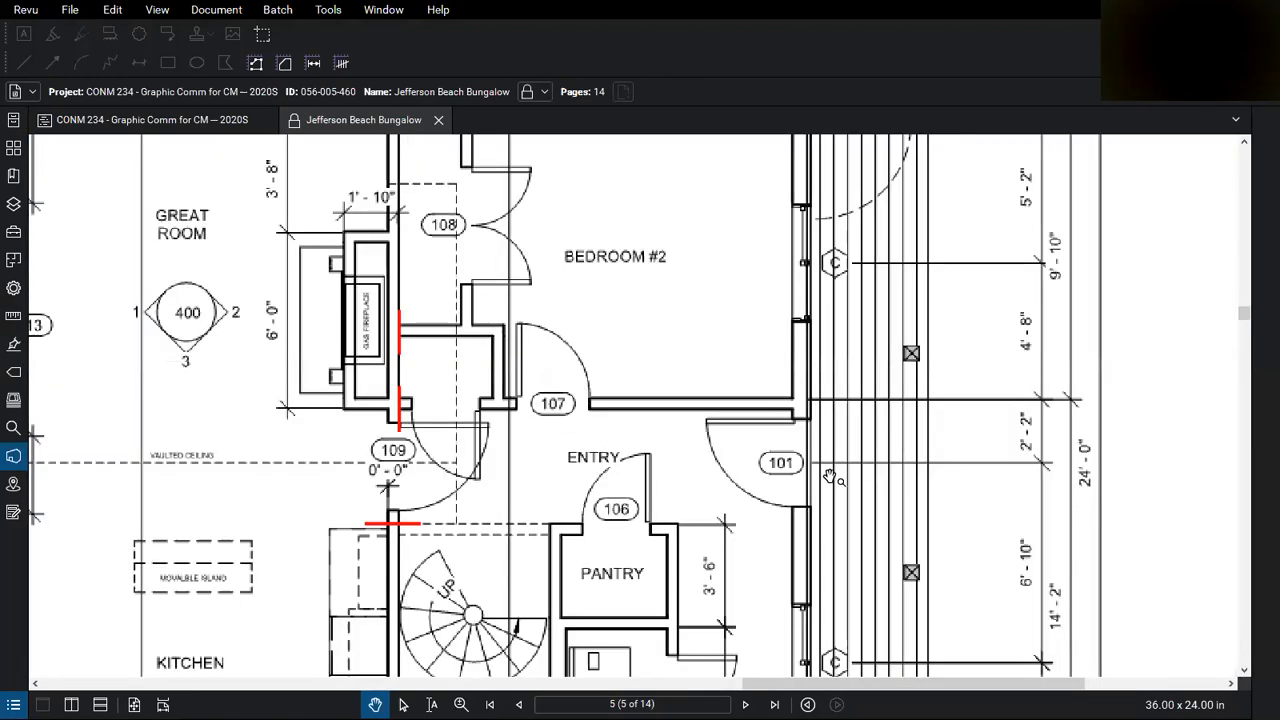
{"action": "scroll", "coordinate": [877, 402], "scroll_direction": "down", "scroll_amount": 8}
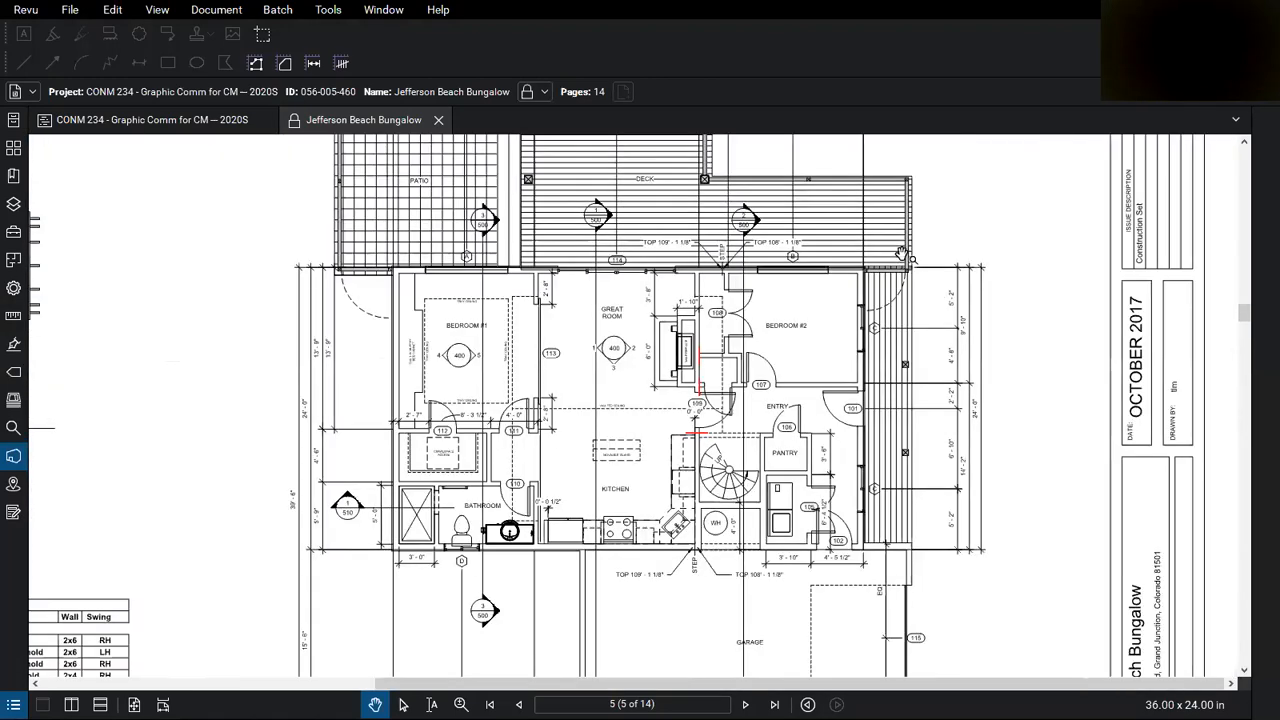
{"action": "scroll", "coordinate": [762, 592], "scroll_direction": "up", "scroll_amount": 4}
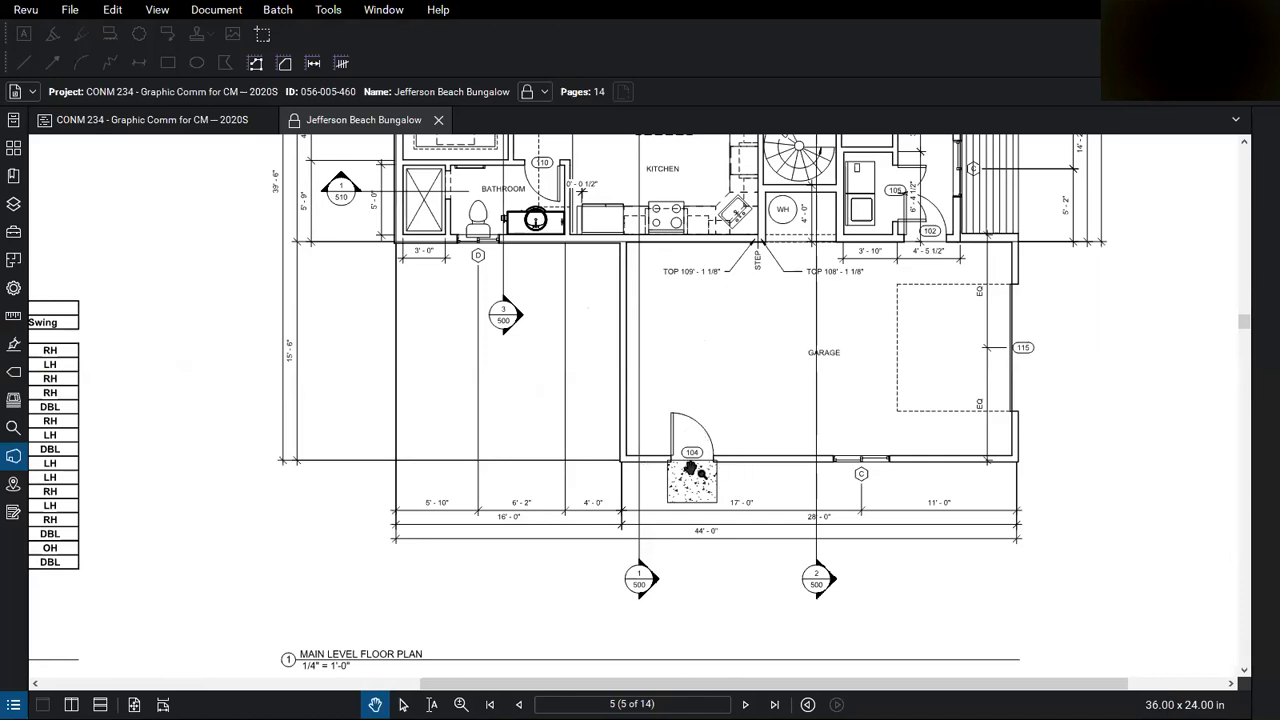
{"action": "scroll", "coordinate": [690, 470], "scroll_direction": "down", "scroll_amount": 2}
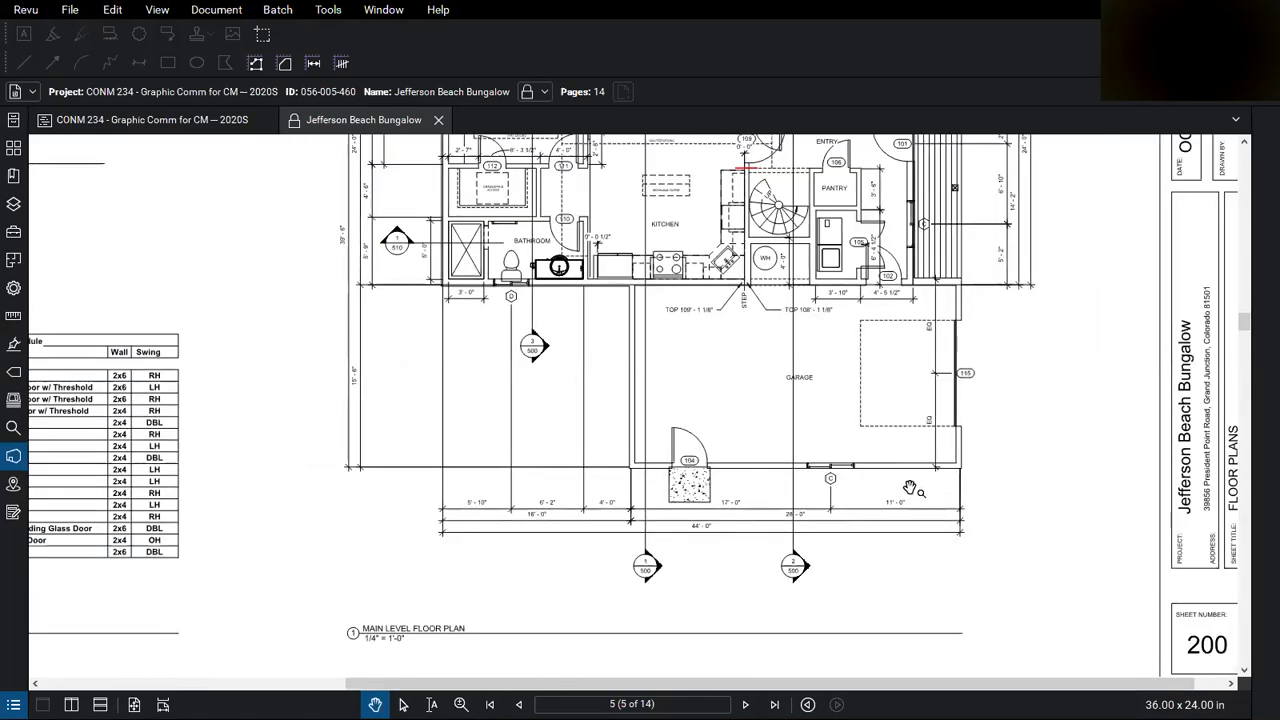
{"action": "scroll", "coordinate": [925, 564], "scroll_direction": "down", "scroll_amount": 2}
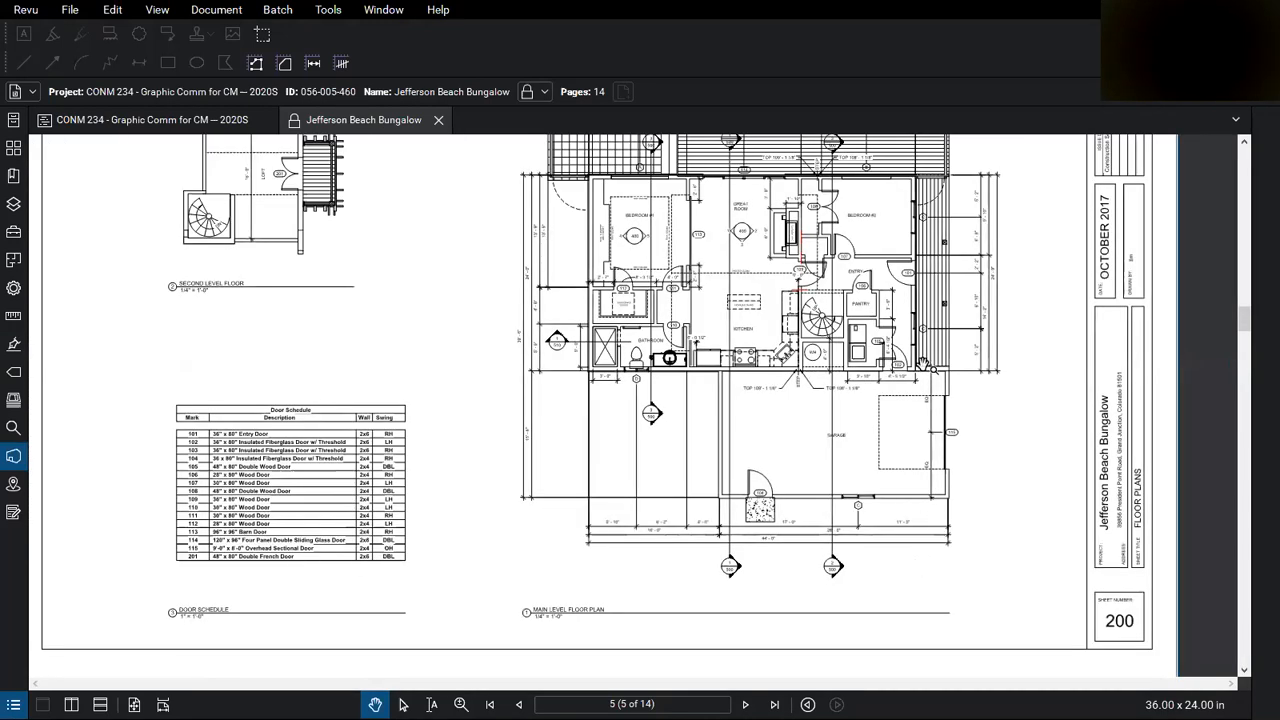
{"action": "key", "text": "alt+Tab"}
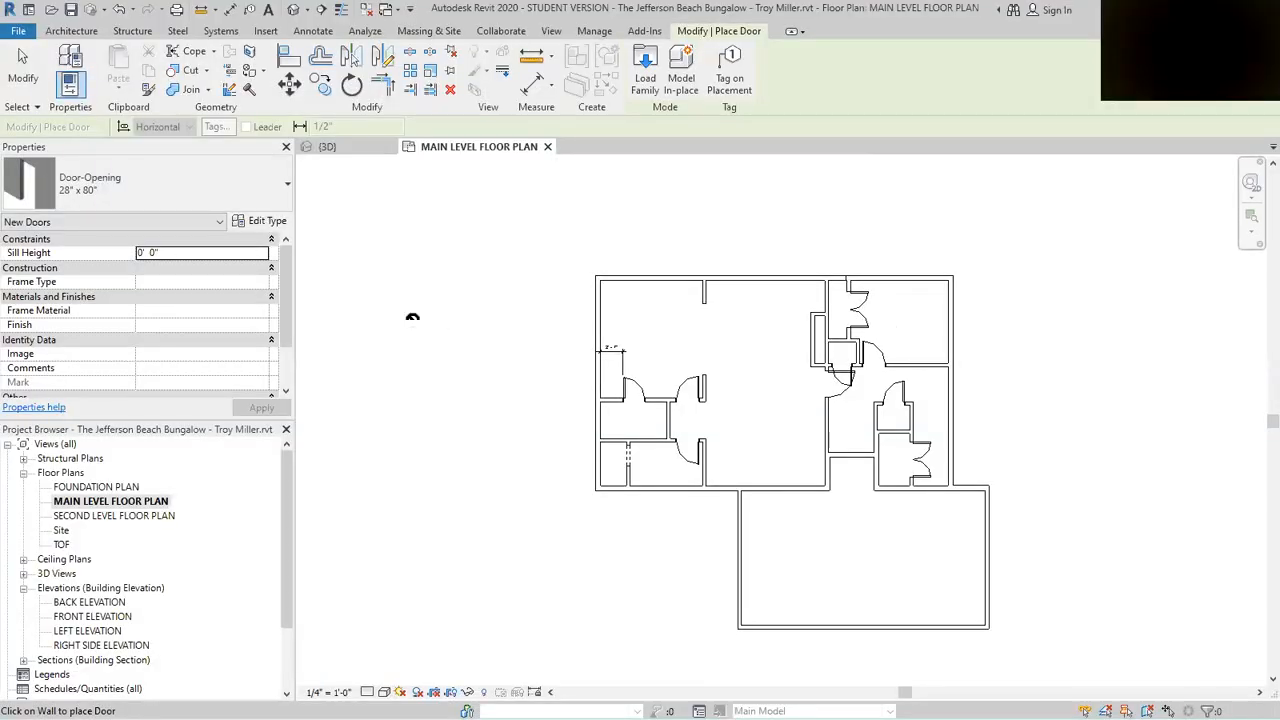
Step: Place 36" x 80" Door-Interior-Single-4_Panel-Wood doors in the entry's right exterior wall and the garage's lower wall, the latter about 7' from the left wall
{"action": "left_click", "coordinate": [281, 188]}
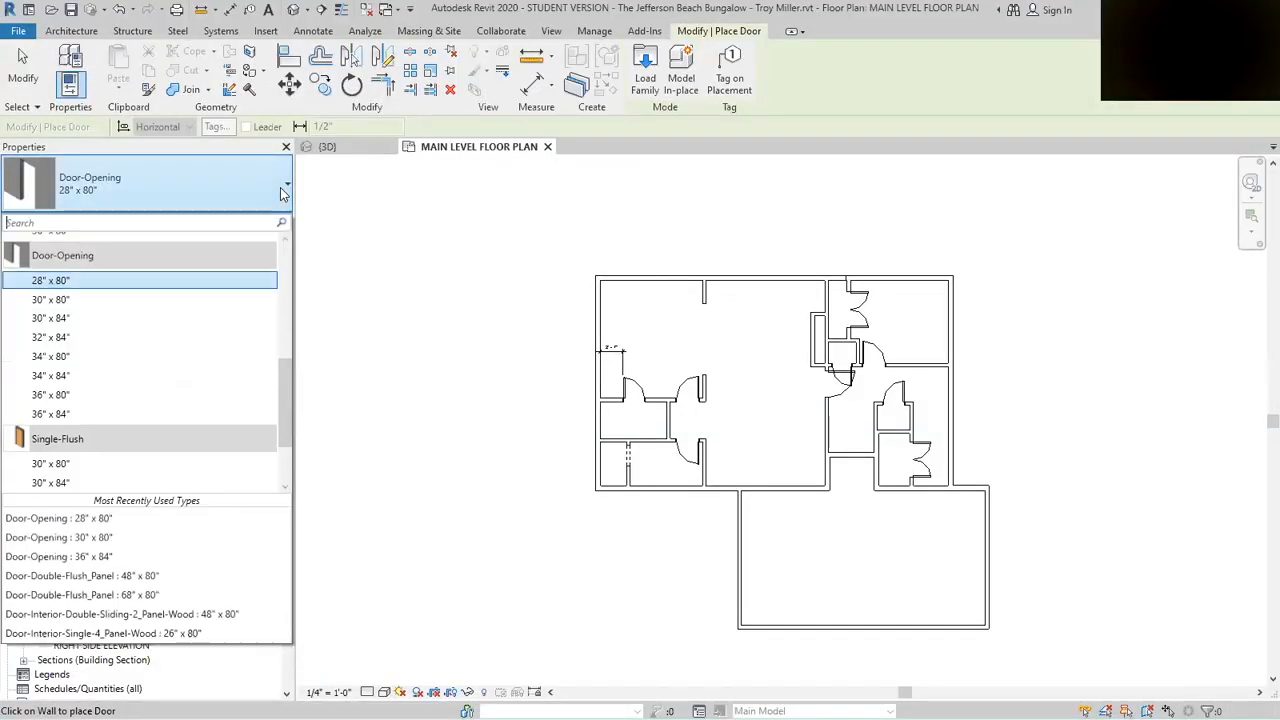
{"action": "scroll", "coordinate": [211, 385], "scroll_direction": "up", "scroll_amount": 3}
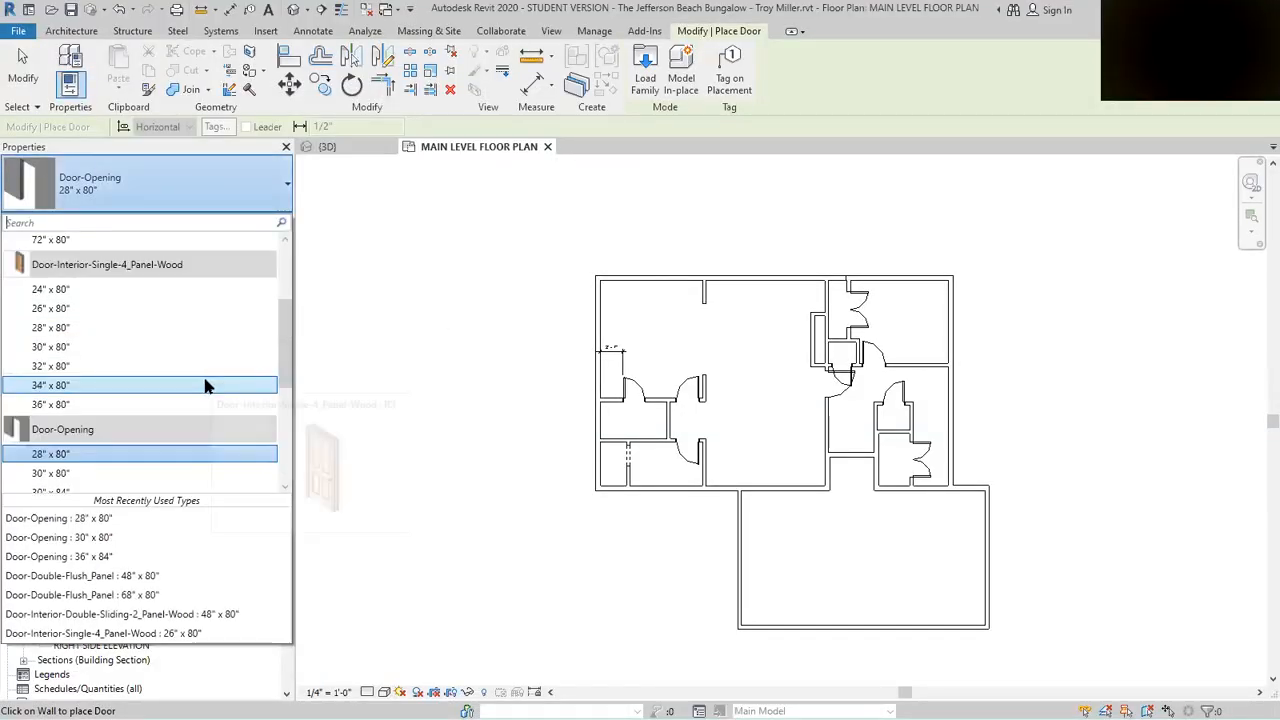
{"action": "left_click", "coordinate": [72, 405]}
{"action": "scroll", "coordinate": [1003, 425], "scroll_direction": "up", "scroll_amount": 4}
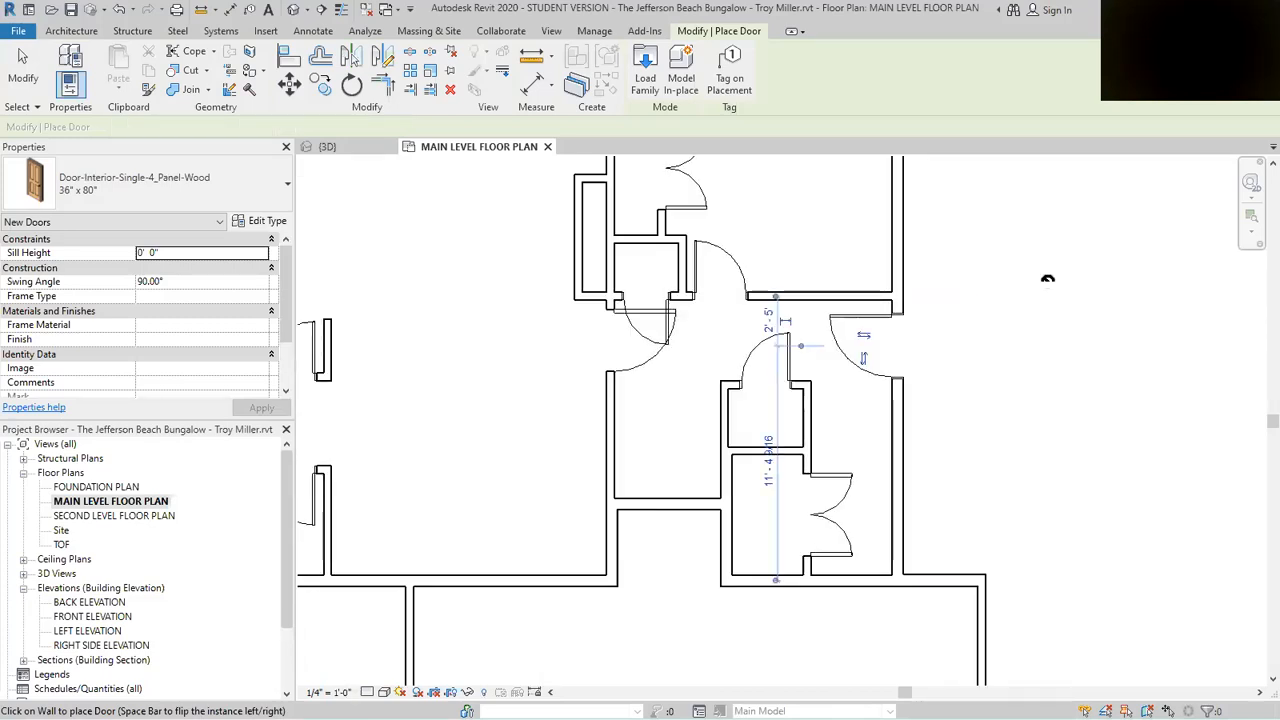
{"action": "scroll", "coordinate": [1049, 277], "scroll_direction": "down", "scroll_amount": 5}
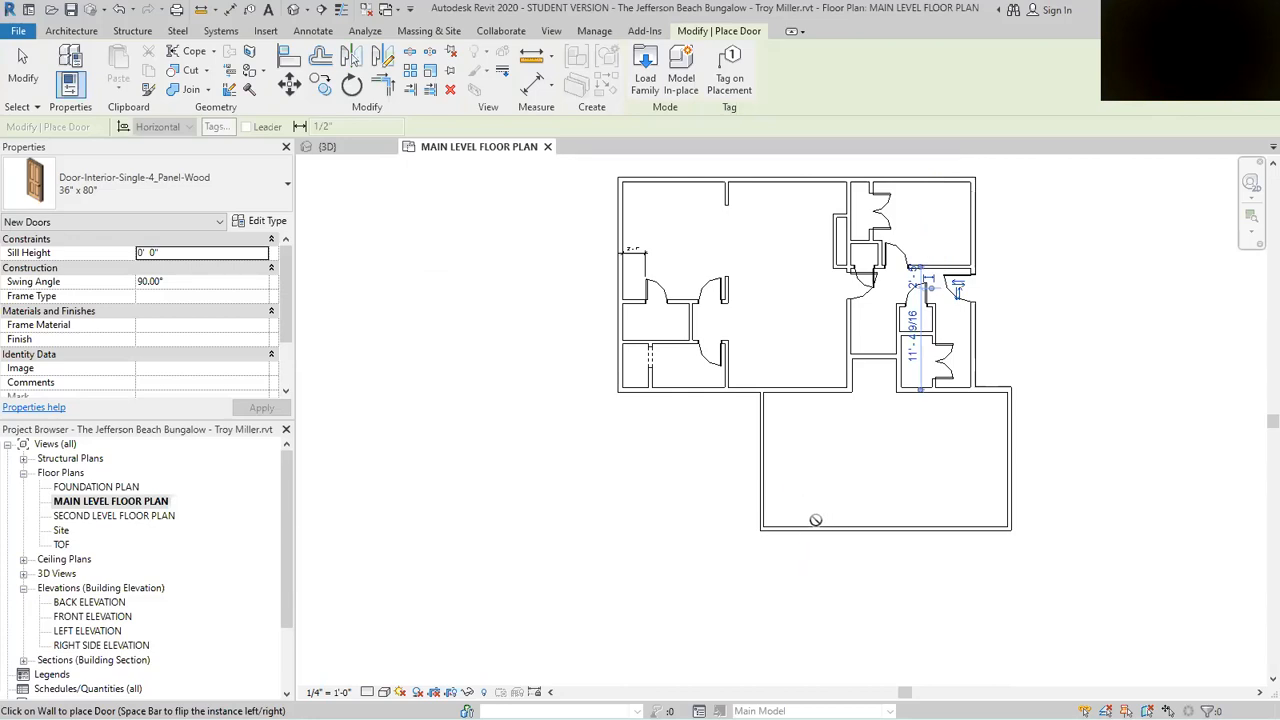
{"action": "left_click", "coordinate": [850, 507]}
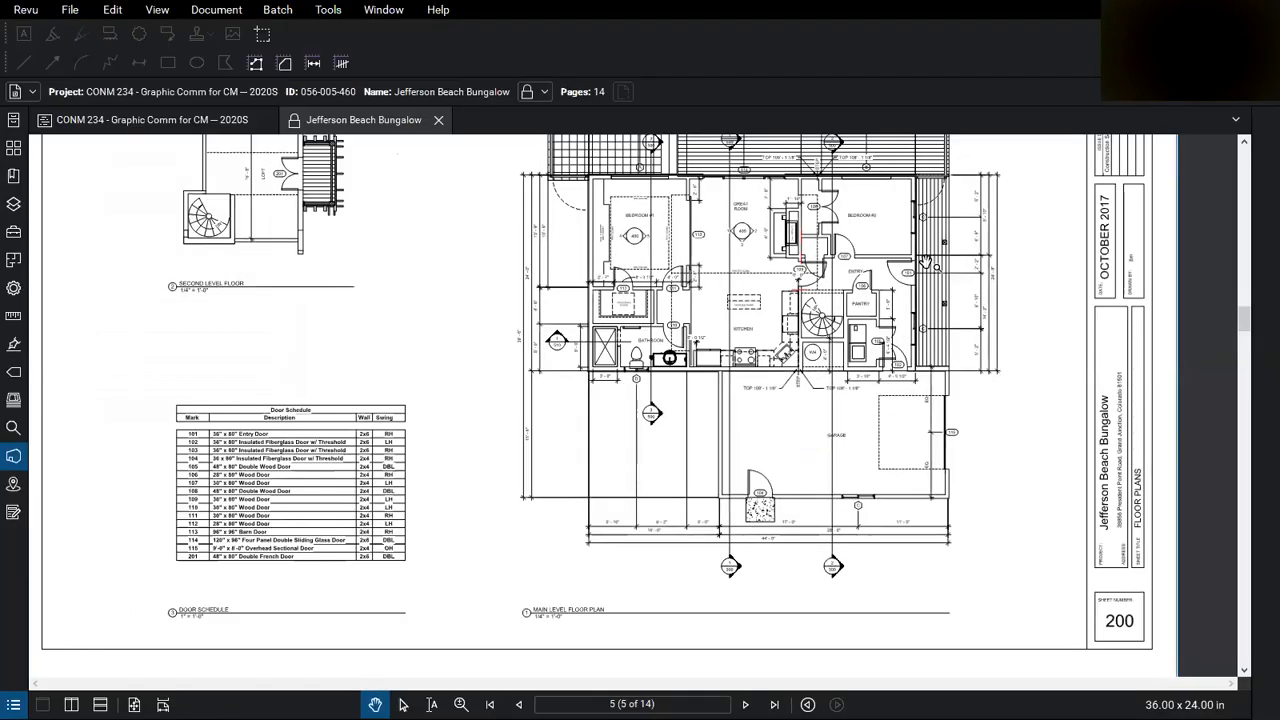
Step: Examine the location dimensions of entry door 101 and garage door 104 on the Revu floor plan
{"action": "scroll", "coordinate": [935, 305], "scroll_direction": "up", "scroll_amount": 5}
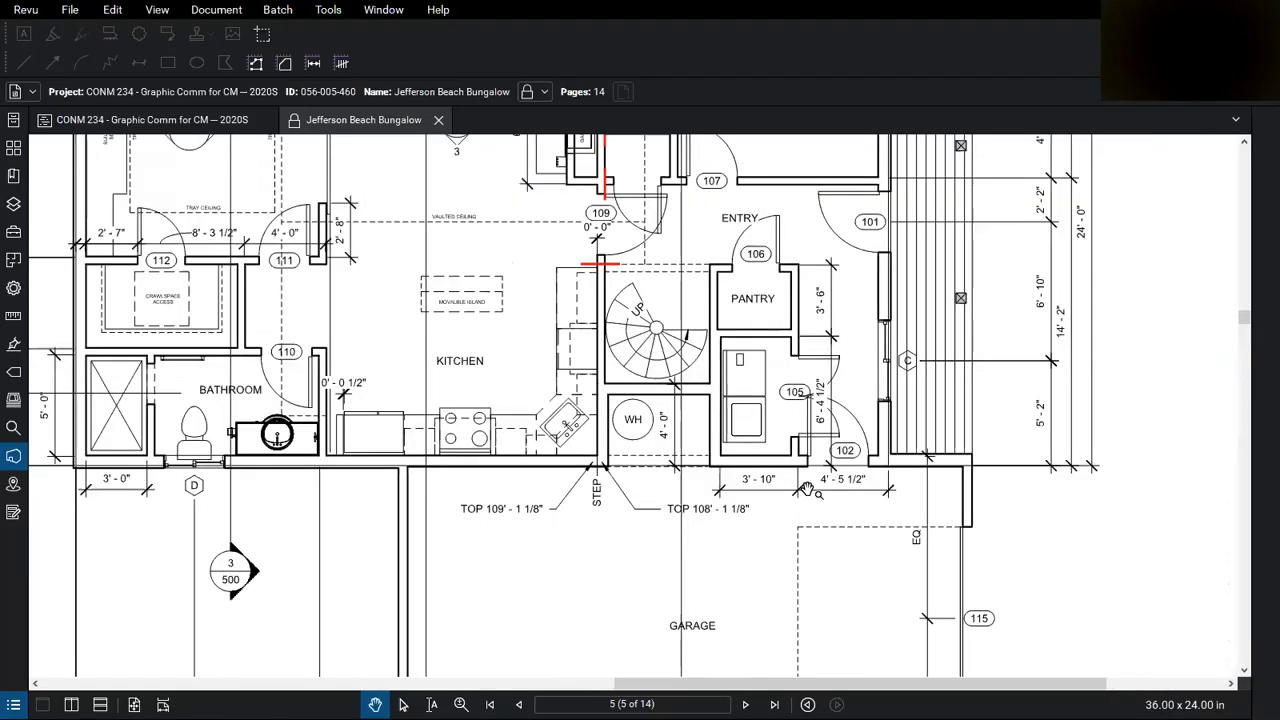
{"action": "scroll", "coordinate": [932, 305], "scroll_direction": "up", "scroll_amount": 3}
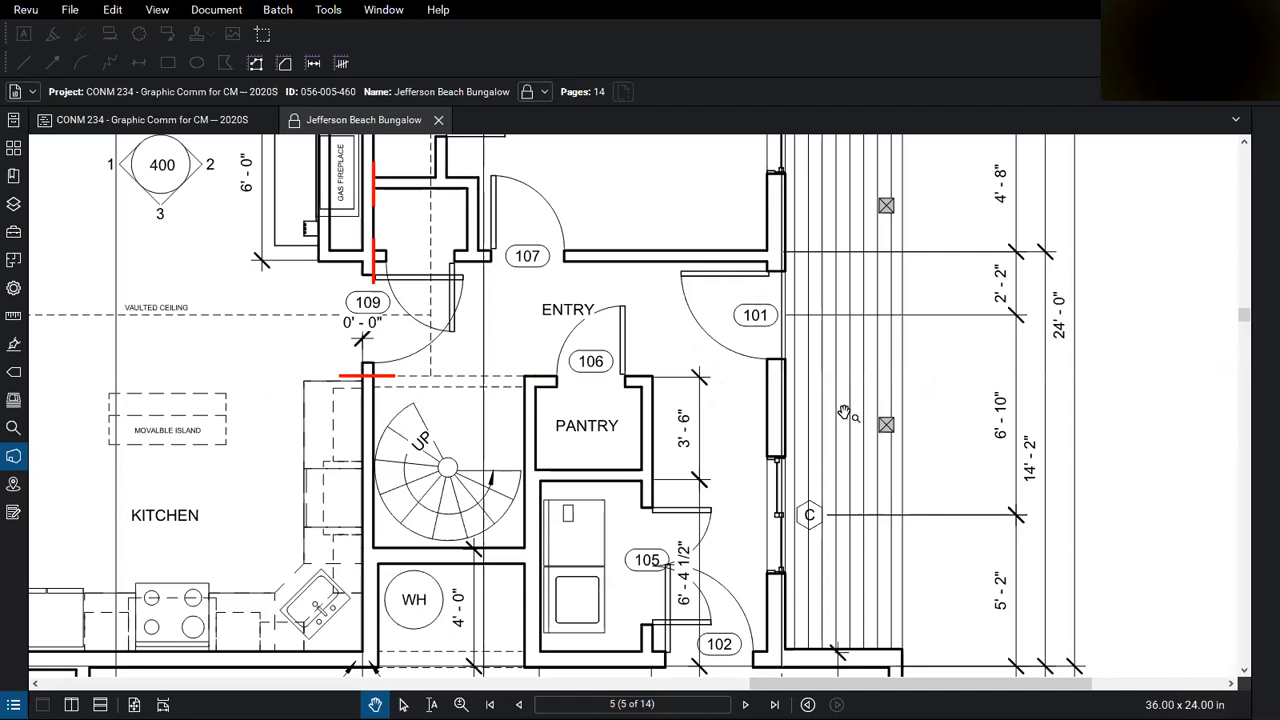
{"action": "scroll", "coordinate": [823, 412], "scroll_direction": "down", "scroll_amount": 1}
{"action": "scroll", "coordinate": [808, 443], "scroll_direction": "down", "scroll_amount": 2}
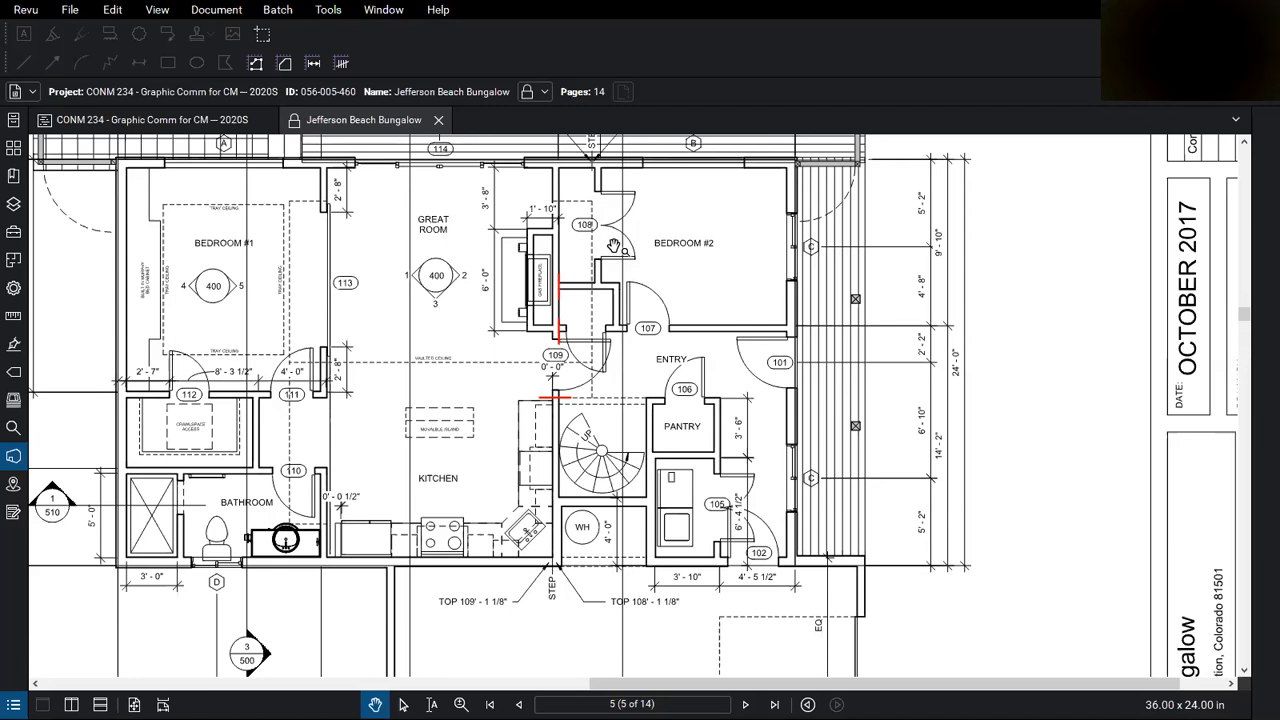
{"action": "scroll", "coordinate": [610, 245], "scroll_direction": "down", "scroll_amount": 2}
{"action": "scroll", "coordinate": [610, 245], "scroll_direction": "down", "scroll_amount": 2}
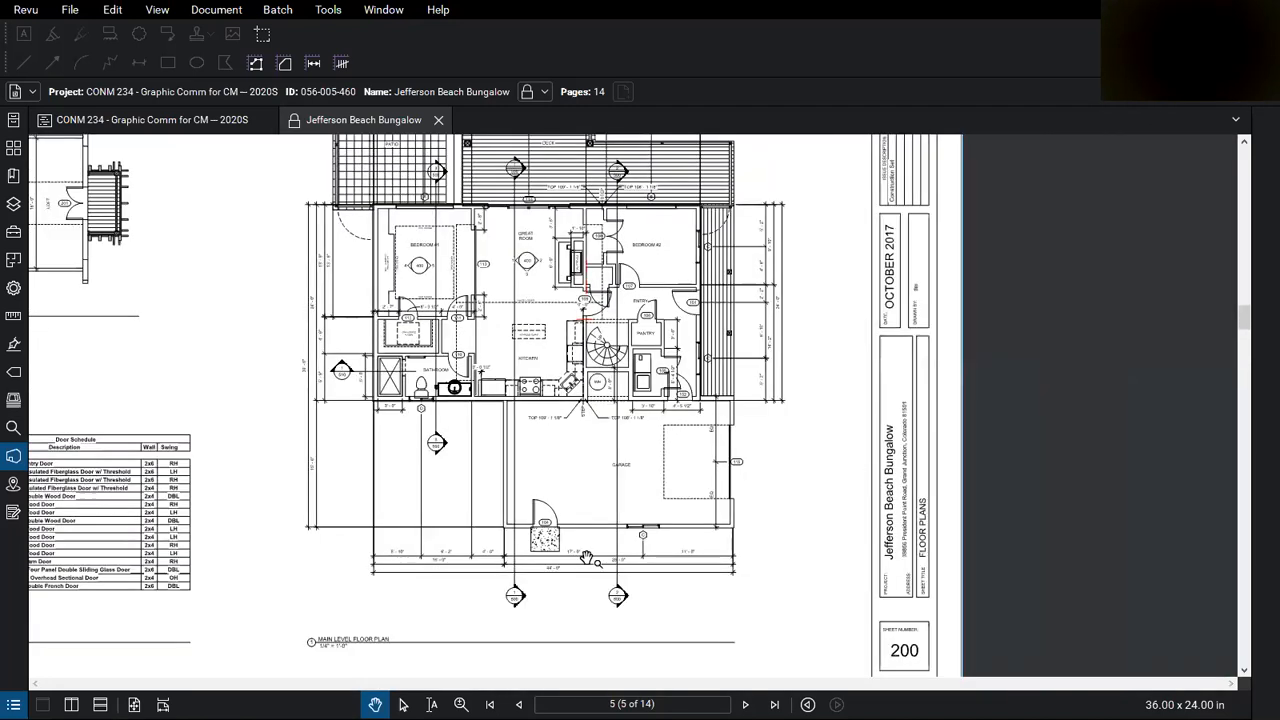
{"action": "scroll", "coordinate": [549, 575], "scroll_direction": "up", "scroll_amount": 4}
{"action": "scroll", "coordinate": [549, 575], "scroll_direction": "up", "scroll_amount": 2}
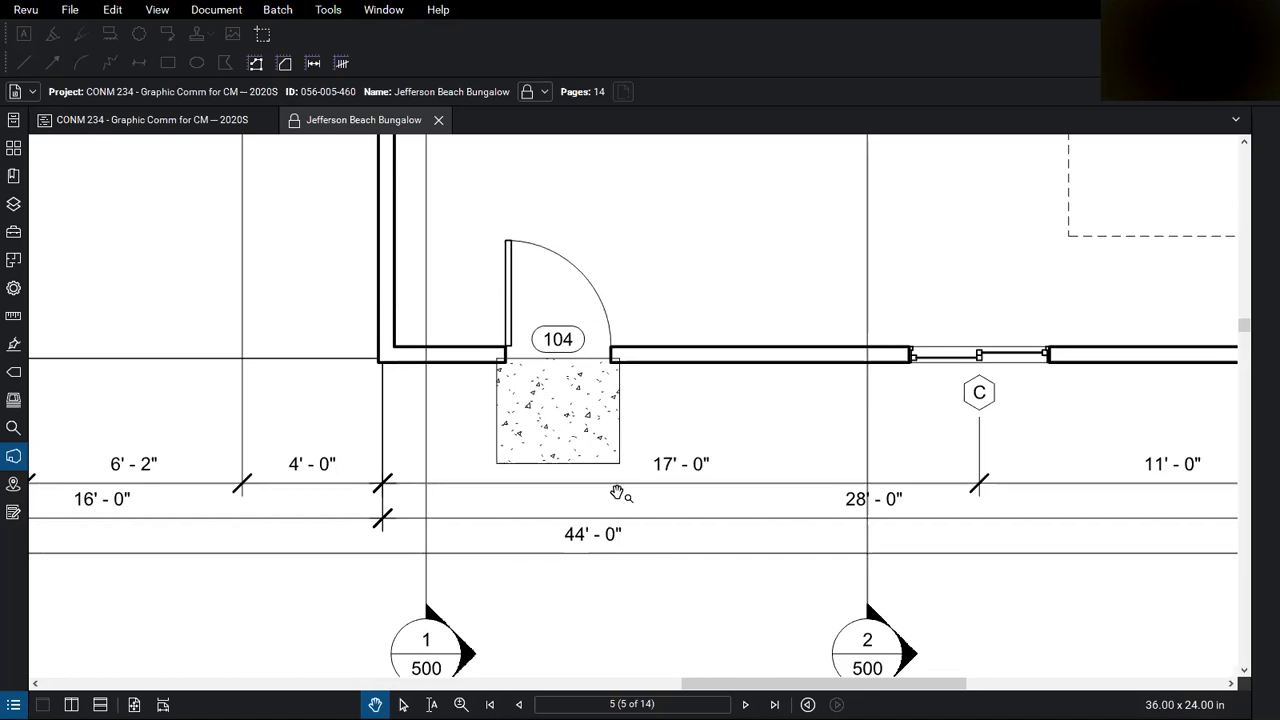
{"action": "scroll", "coordinate": [615, 493], "scroll_direction": "down", "scroll_amount": 2}
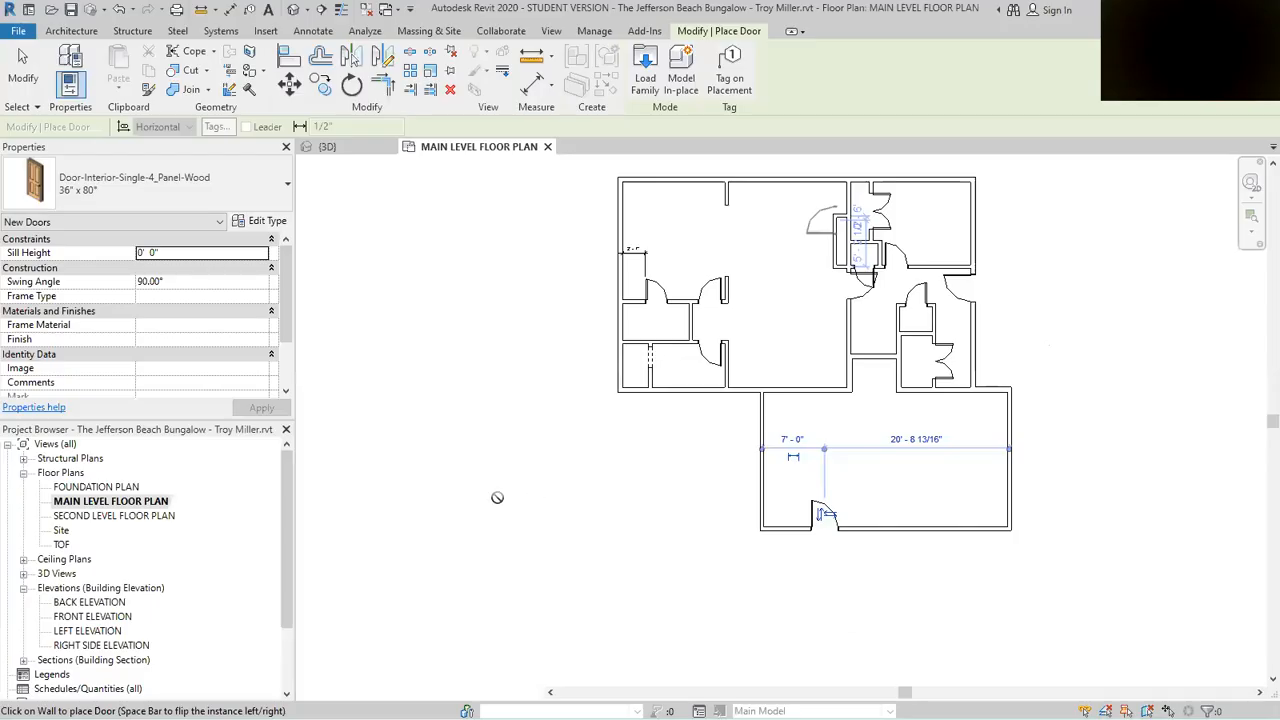
Step: Switch back to Revit, dimension the entry door's centre to the upper and lower exterior walls, and make both distances equal
{"action": "scroll", "coordinate": [951, 329], "scroll_direction": "down", "scroll_amount": 1}
{"action": "scroll", "coordinate": [927, 279], "scroll_direction": "up", "scroll_amount": 2}
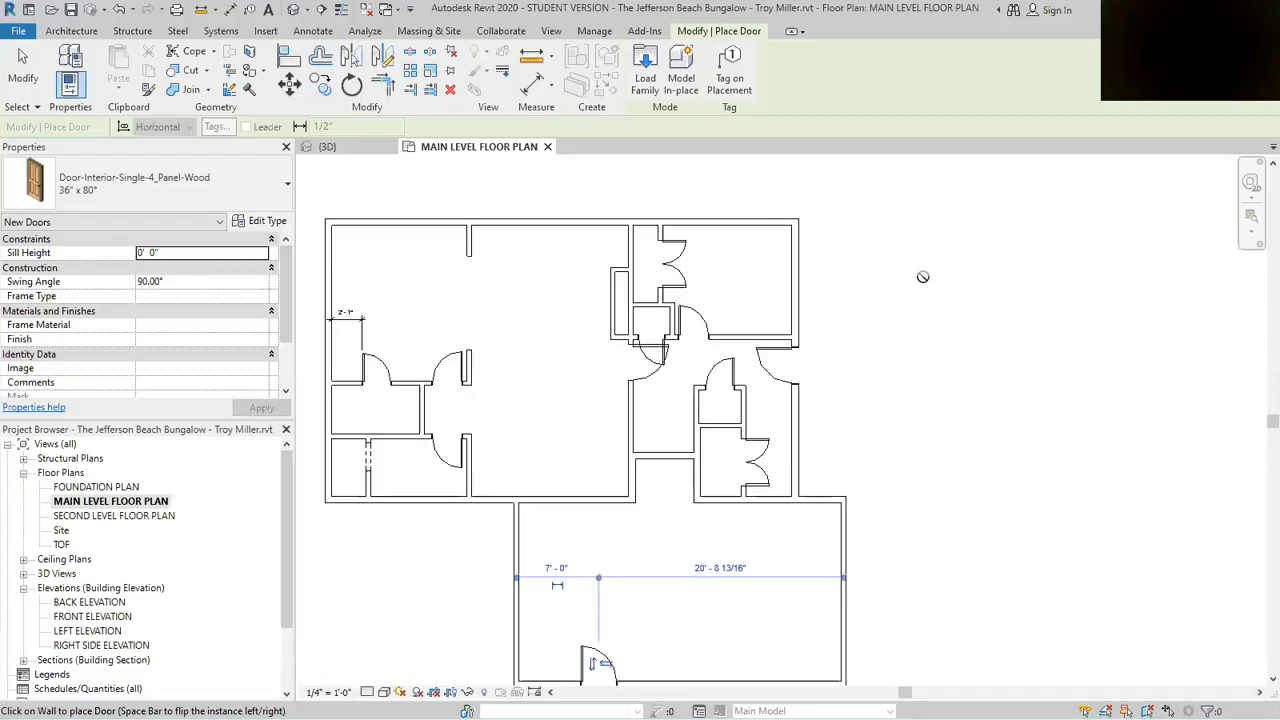
{"action": "left_click", "coordinate": [313, 31]}
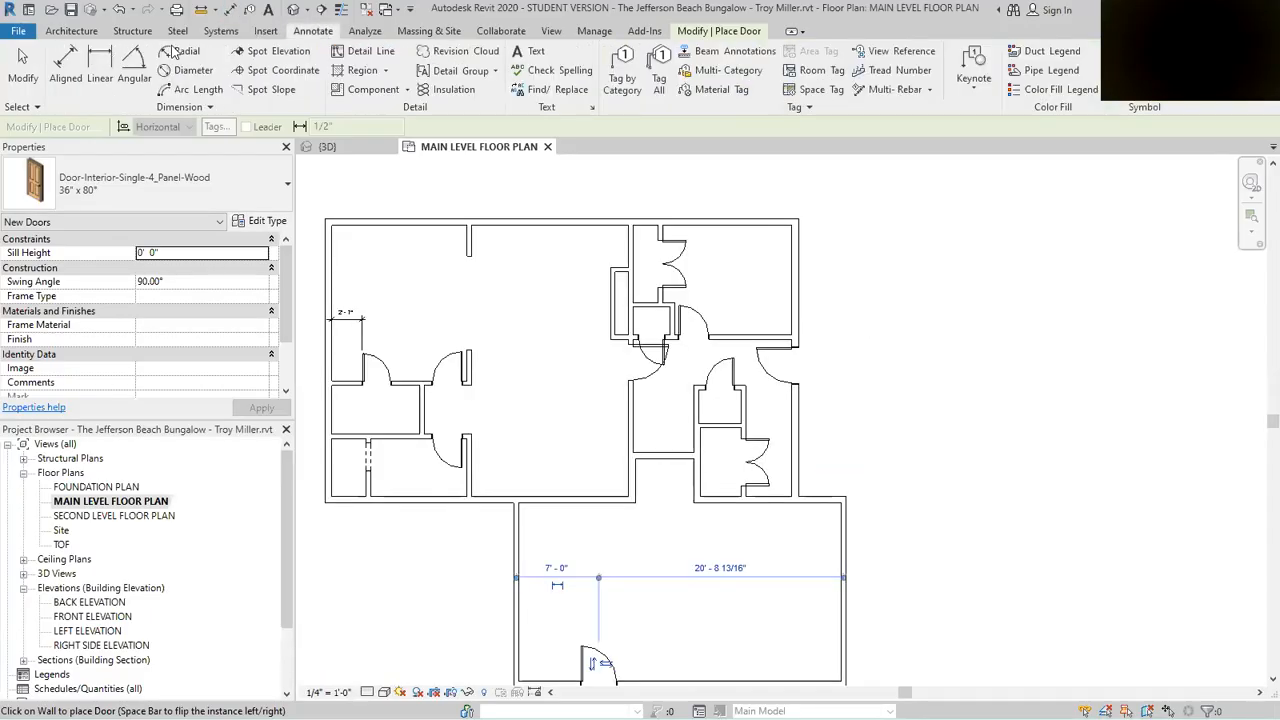
{"action": "left_click", "coordinate": [66, 70]}
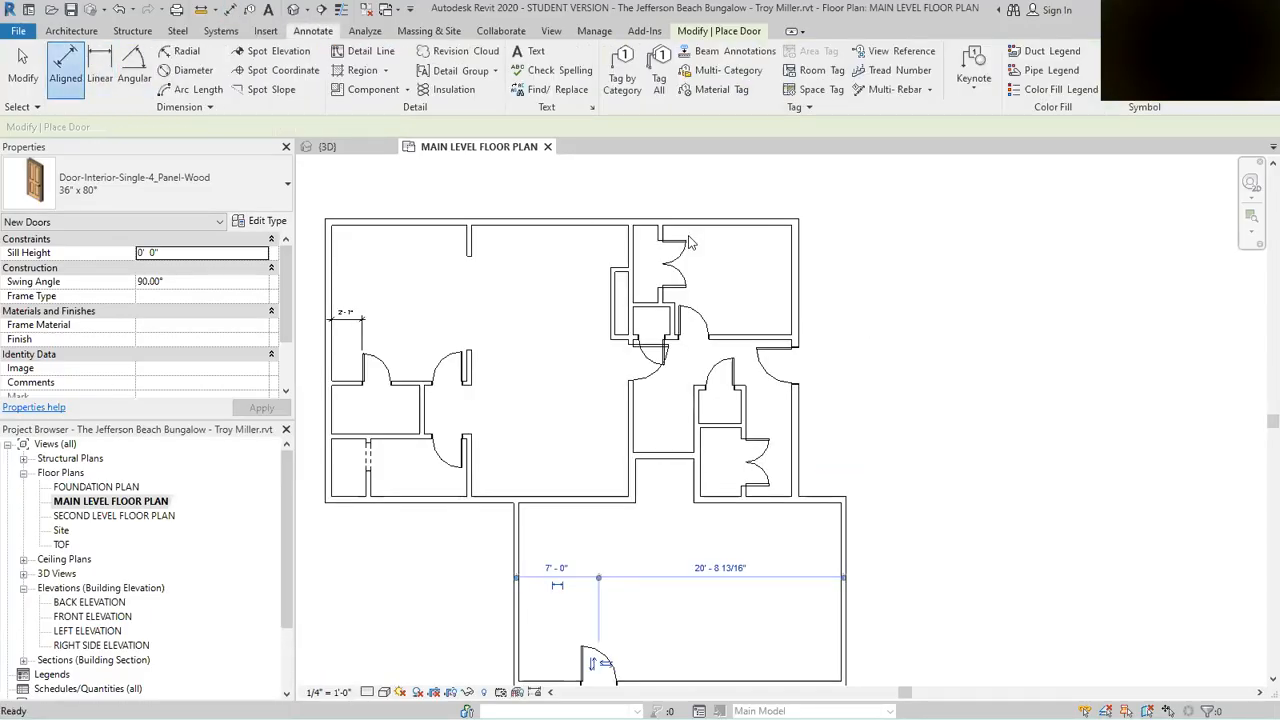
{"action": "left_click", "coordinate": [795, 367]}
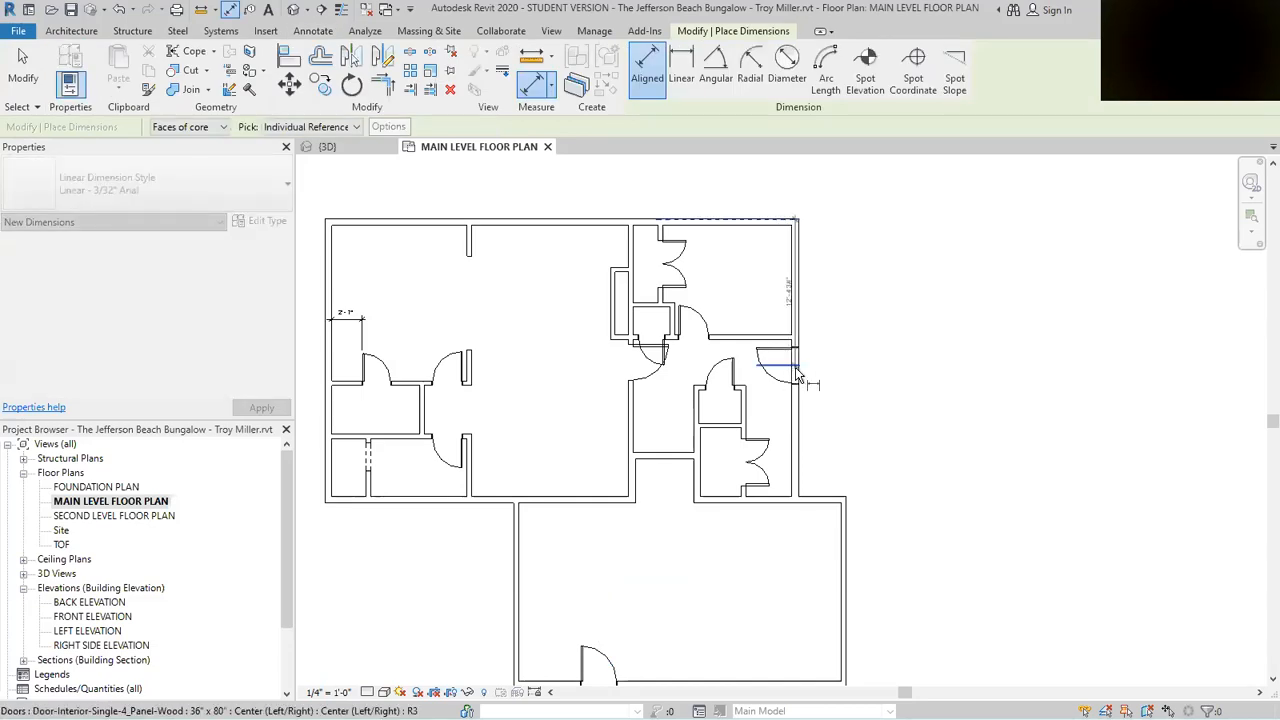
{"action": "left_click", "coordinate": [795, 503]}
{"action": "left_click", "coordinate": [862, 455]}
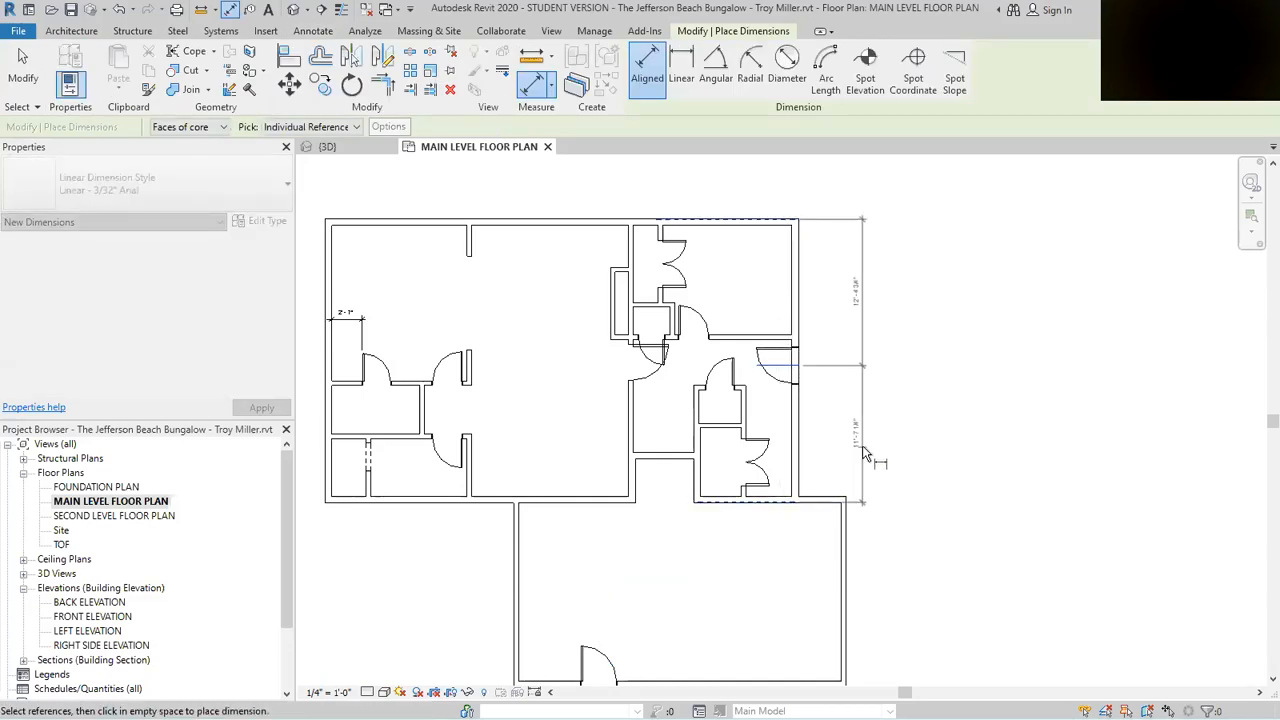
{"action": "left_click", "coordinate": [840, 363]}
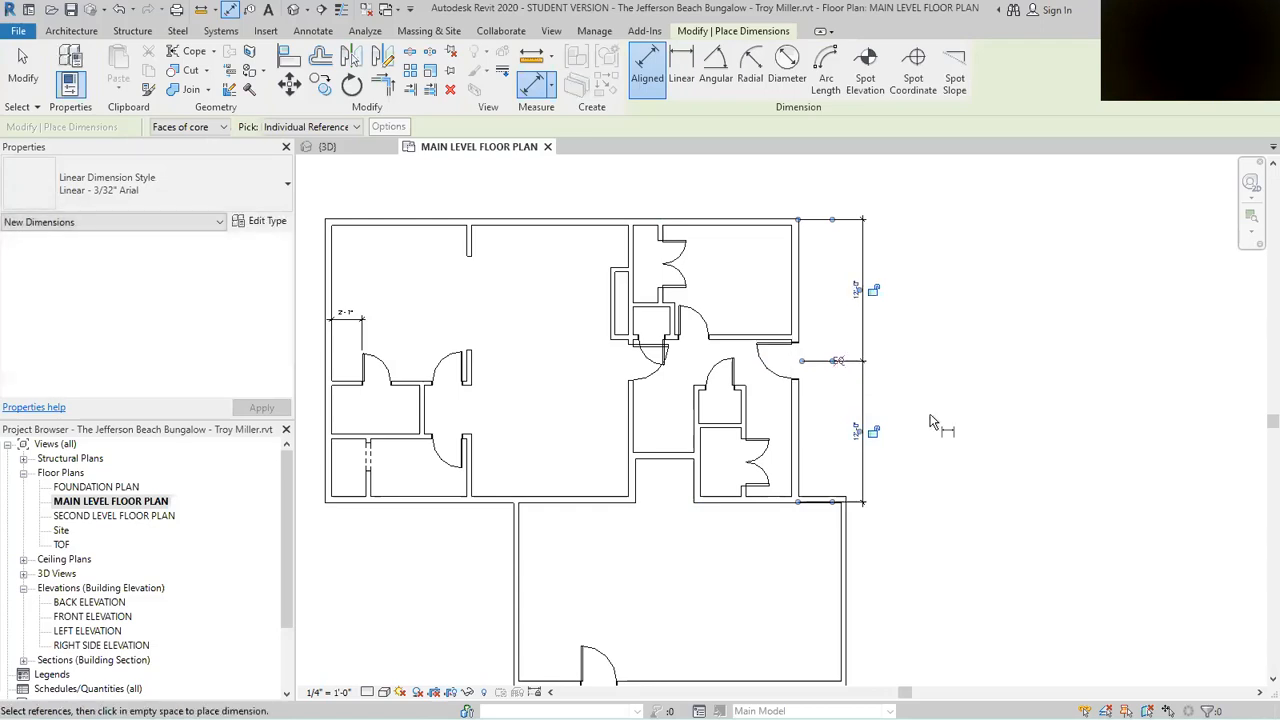
Step: Finish dimensioning and delete the dimension string beside the entry door
{"action": "key", "text": "Escape"}
{"action": "key", "text": "Escape"}
{"action": "left_click", "coordinate": [866, 428]}
{"action": "key", "text": "Delete"}
Step: Add an aligned dimension below the garage from the outer face of its left wall to the centre of the lower-wall door
{"action": "scroll", "coordinate": [806, 356], "scroll_direction": "down", "scroll_amount": 1}
{"action": "scroll", "coordinate": [802, 342], "scroll_direction": "down", "scroll_amount": 2}
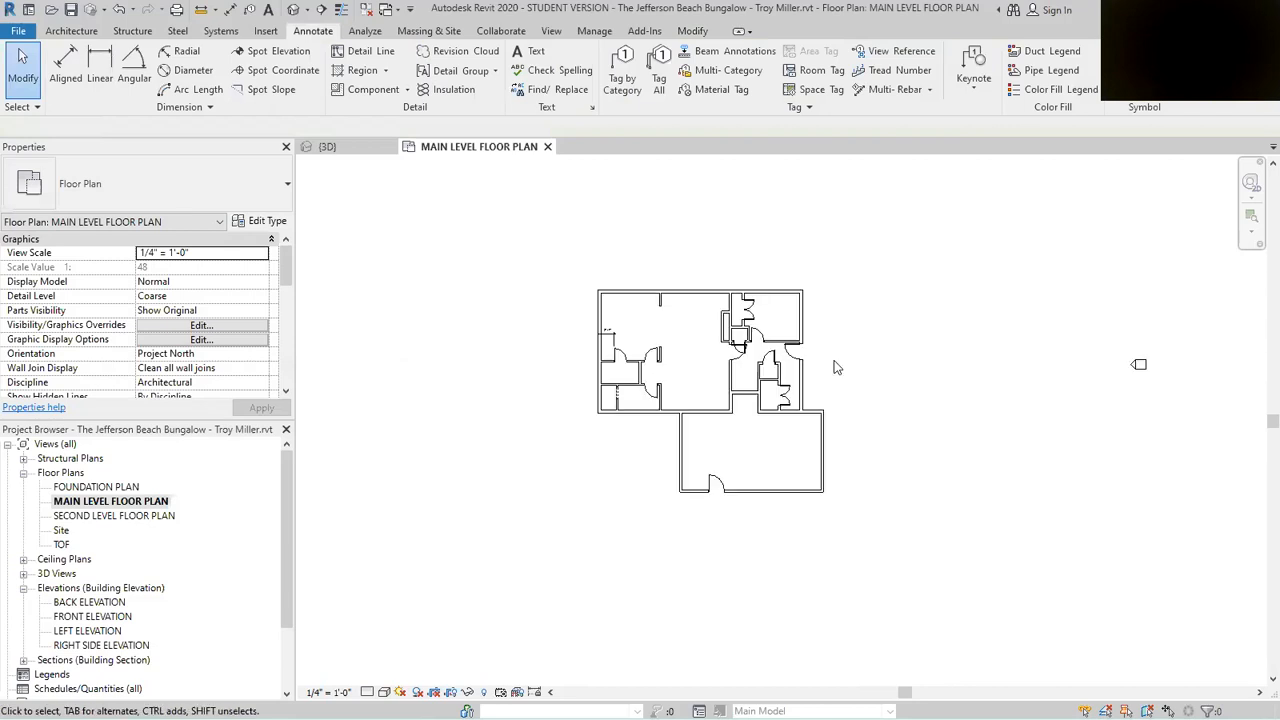
{"action": "scroll", "coordinate": [733, 492], "scroll_direction": "up", "scroll_amount": 3}
{"action": "left_click", "coordinate": [68, 62]}
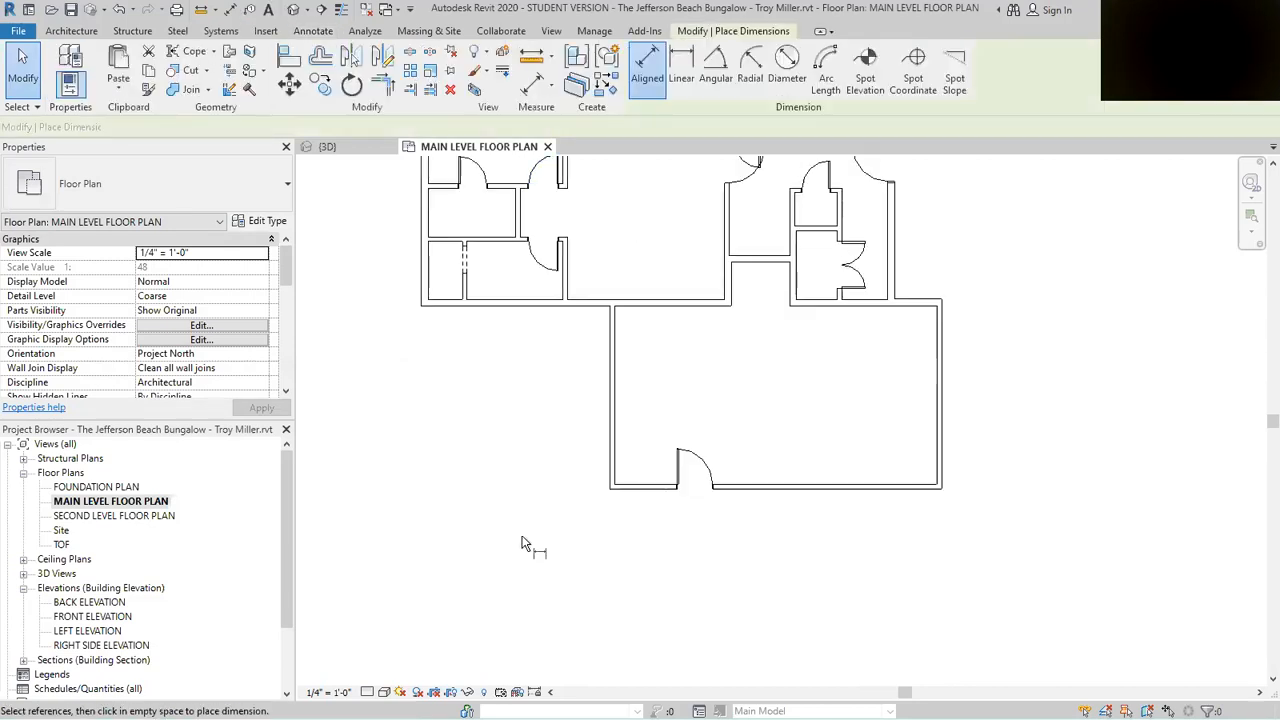
{"action": "scroll", "coordinate": [523, 537], "scroll_direction": "up", "scroll_amount": 2}
{"action": "left_click", "coordinate": [659, 443]}
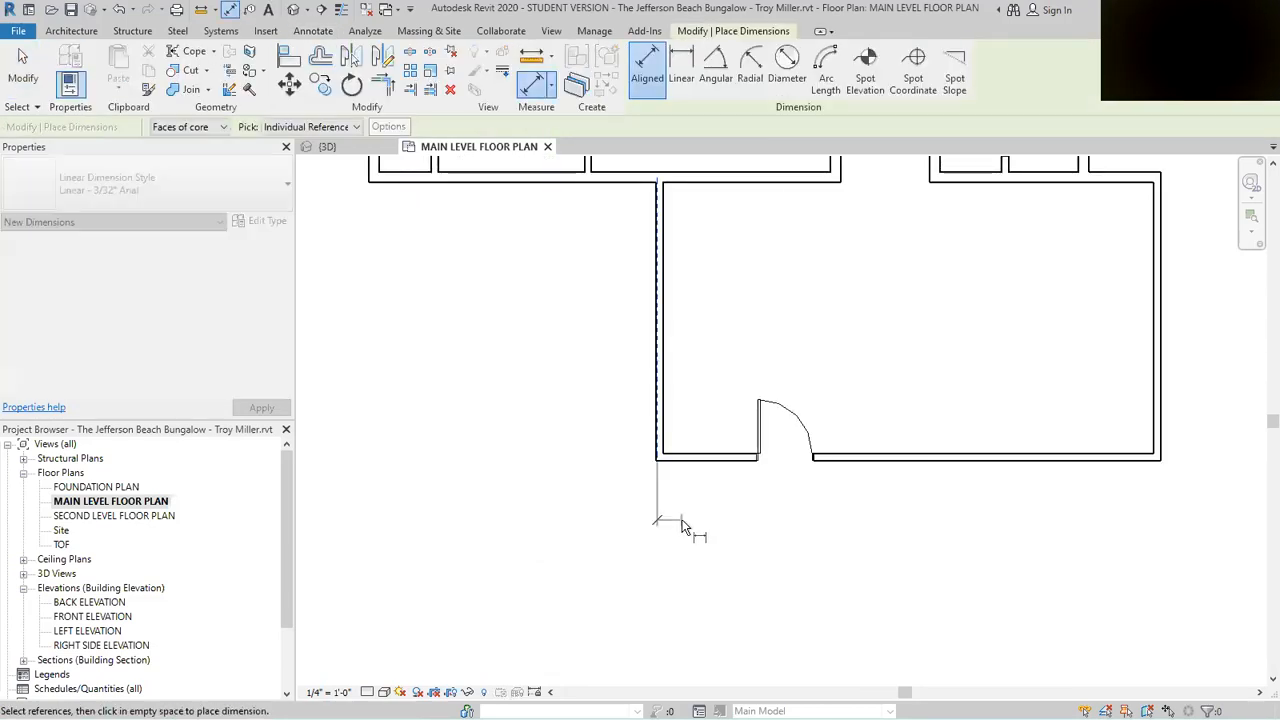
{"action": "scroll", "coordinate": [682, 515], "scroll_direction": "up", "scroll_amount": 2}
{"action": "left_click", "coordinate": [838, 398]}
{"action": "left_click", "coordinate": [855, 545]}
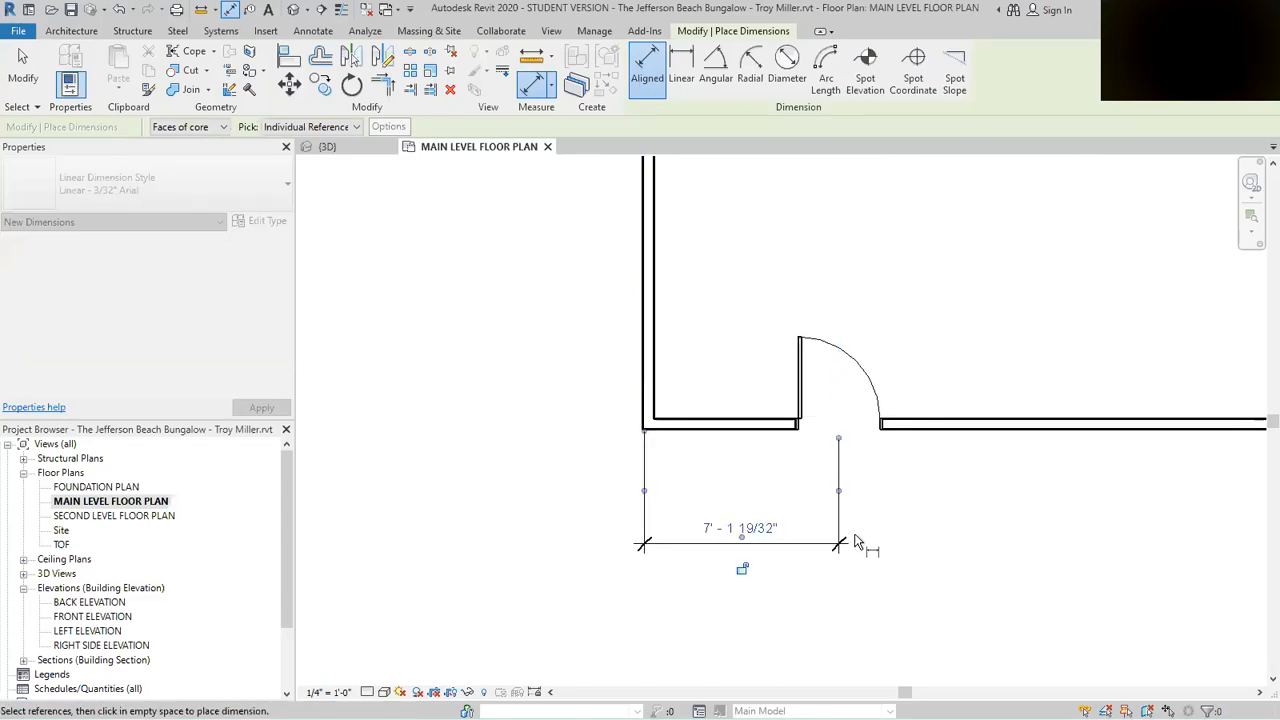
{"action": "key", "text": "Escape"}
{"action": "key", "text": "Escape"}
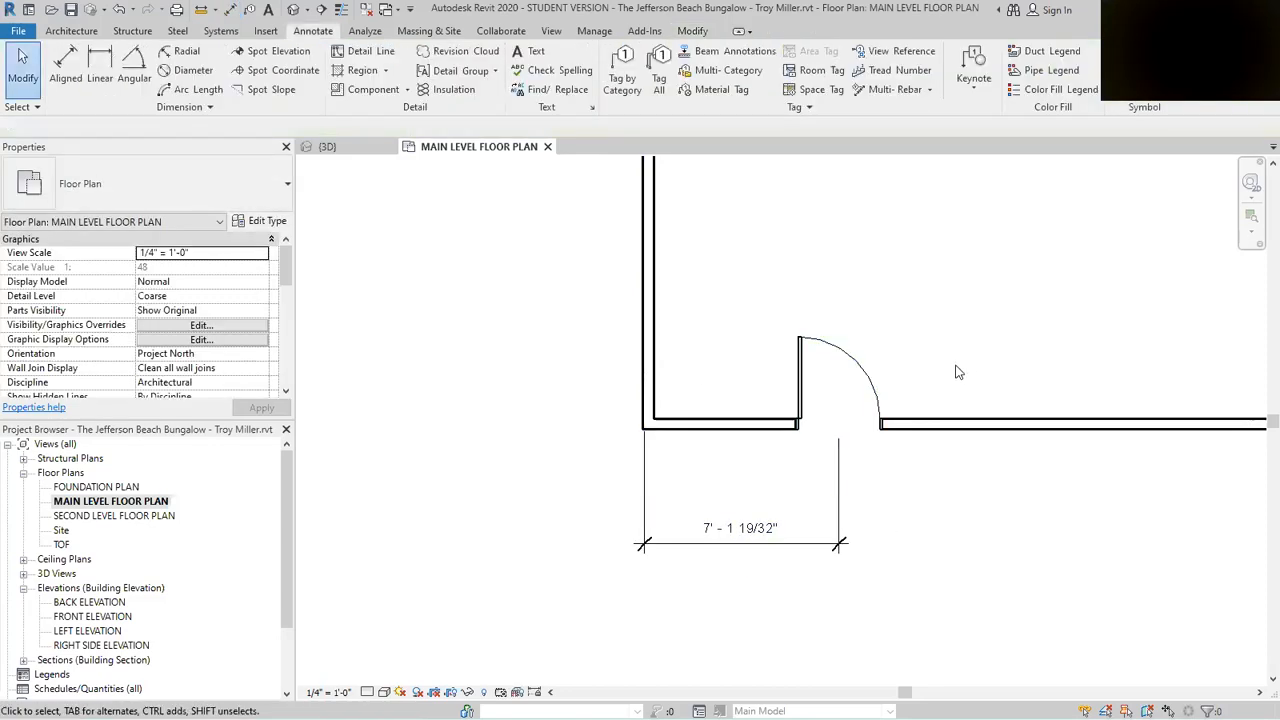
Step: Set the distance from the outer face of the garage's left wall to the lower-wall door's centre to 6' 6"
{"action": "left_click", "coordinate": [878, 400]}
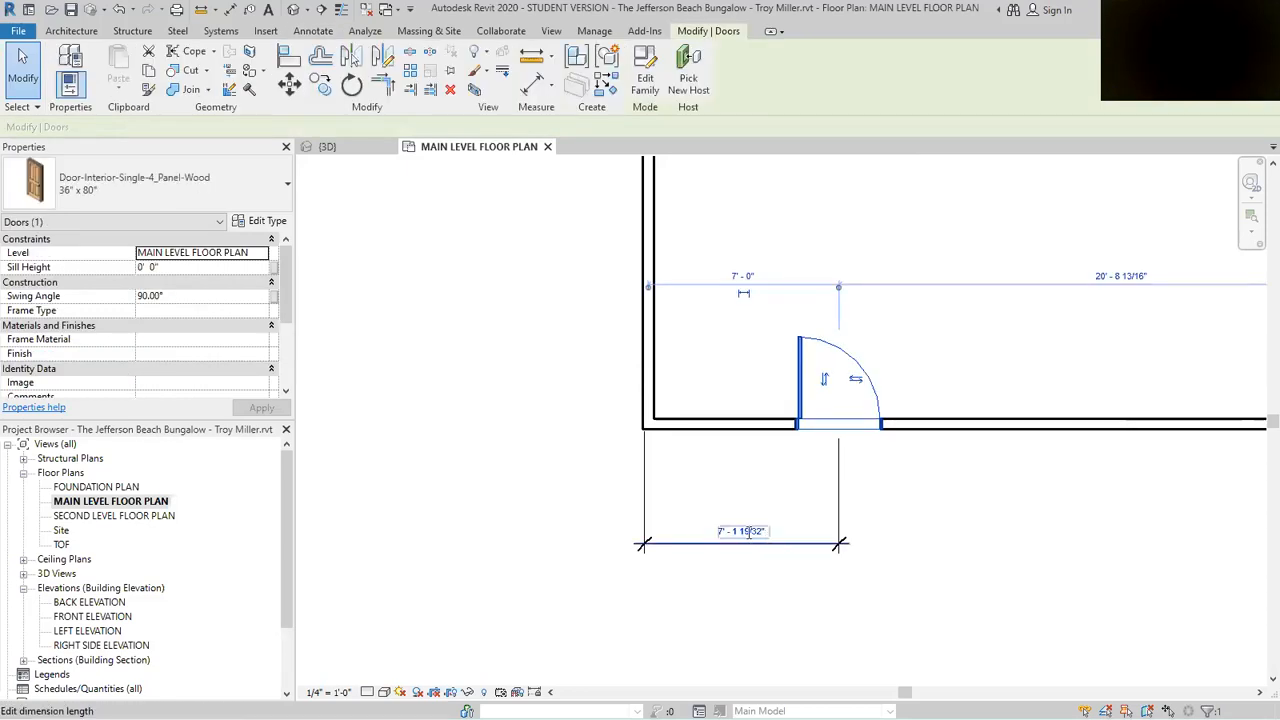
{"action": "left_click", "coordinate": [750, 531]}
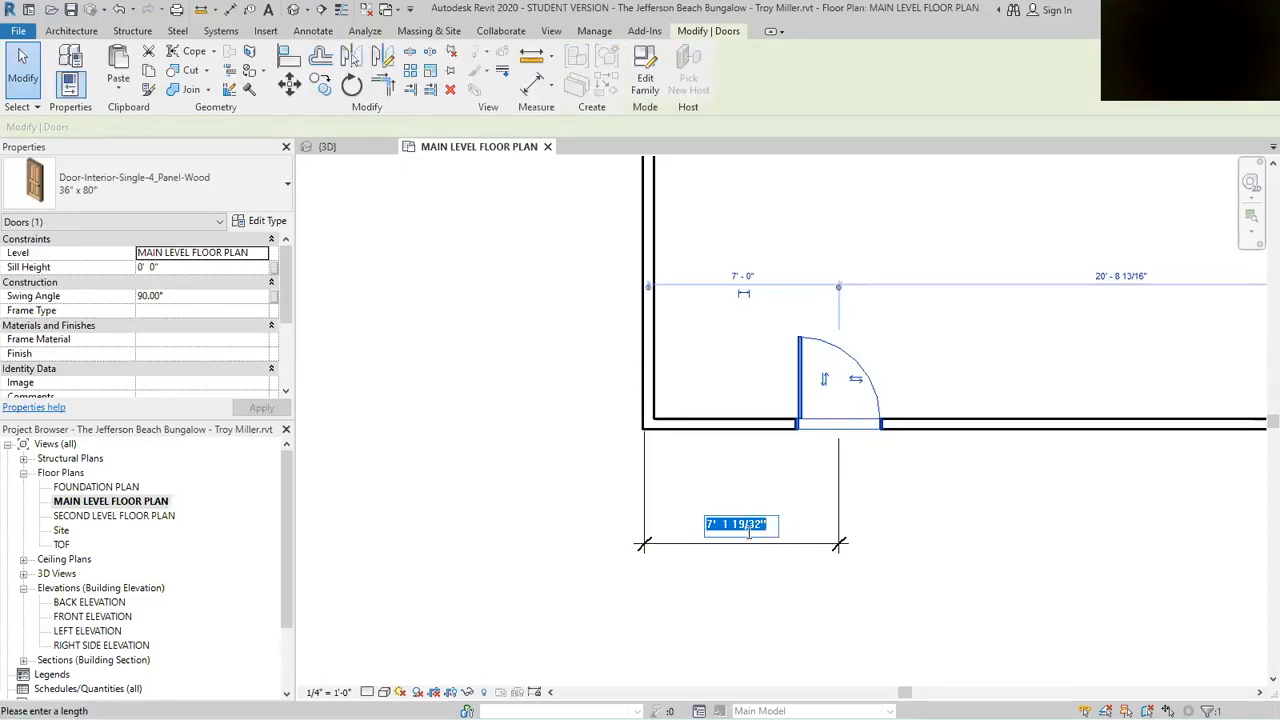
{"action": "type", "text": "6"}
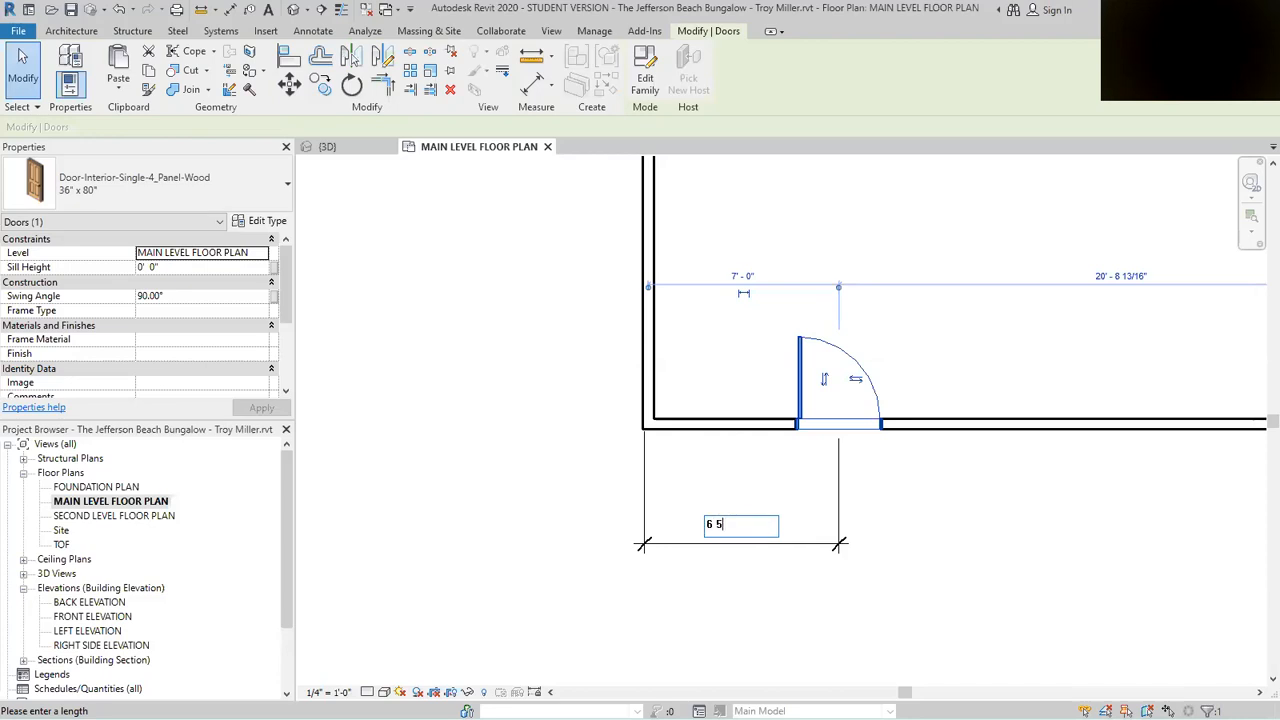
{"action": "type", "text": " 5"}
{"action": "key", "text": "BackSpace"}
{"action": "type", "text": "6"}
{"action": "key", "text": "Return"}
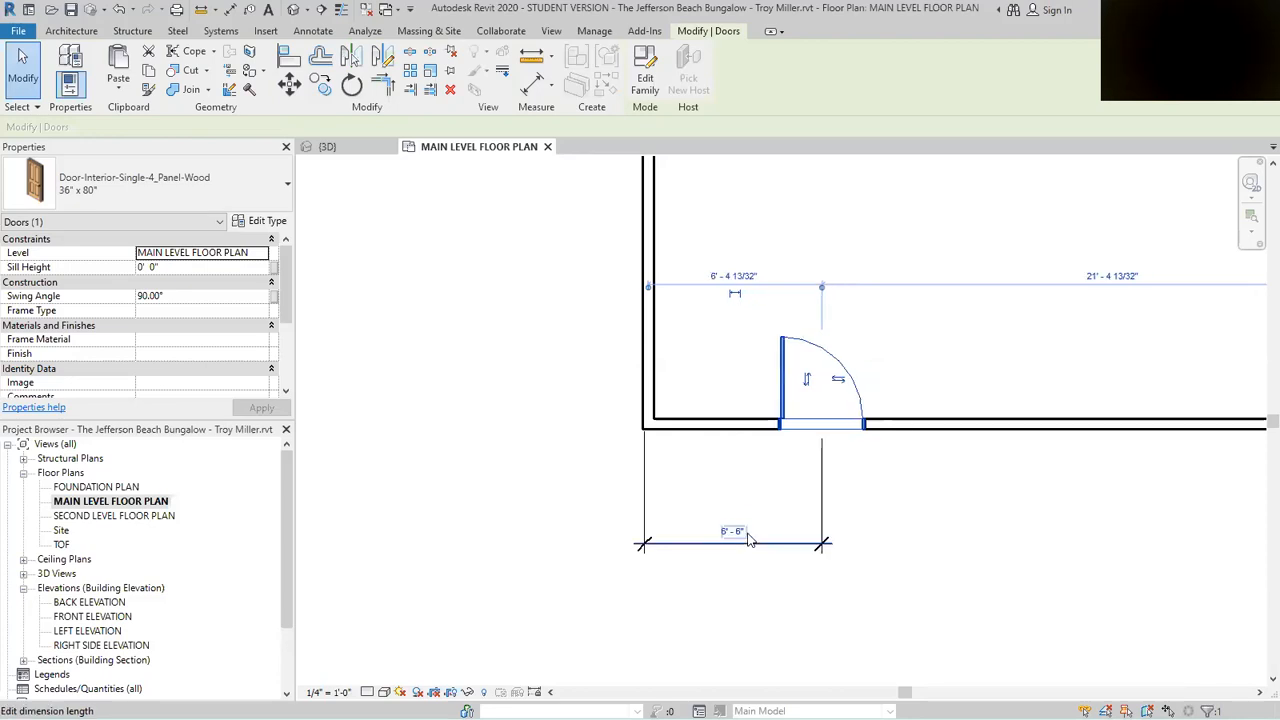
{"action": "left_click", "coordinate": [434, 571]}
Step: Delete the dimension string below the garage's lower wall
{"action": "scroll", "coordinate": [434, 571], "scroll_direction": "down", "scroll_amount": 5}
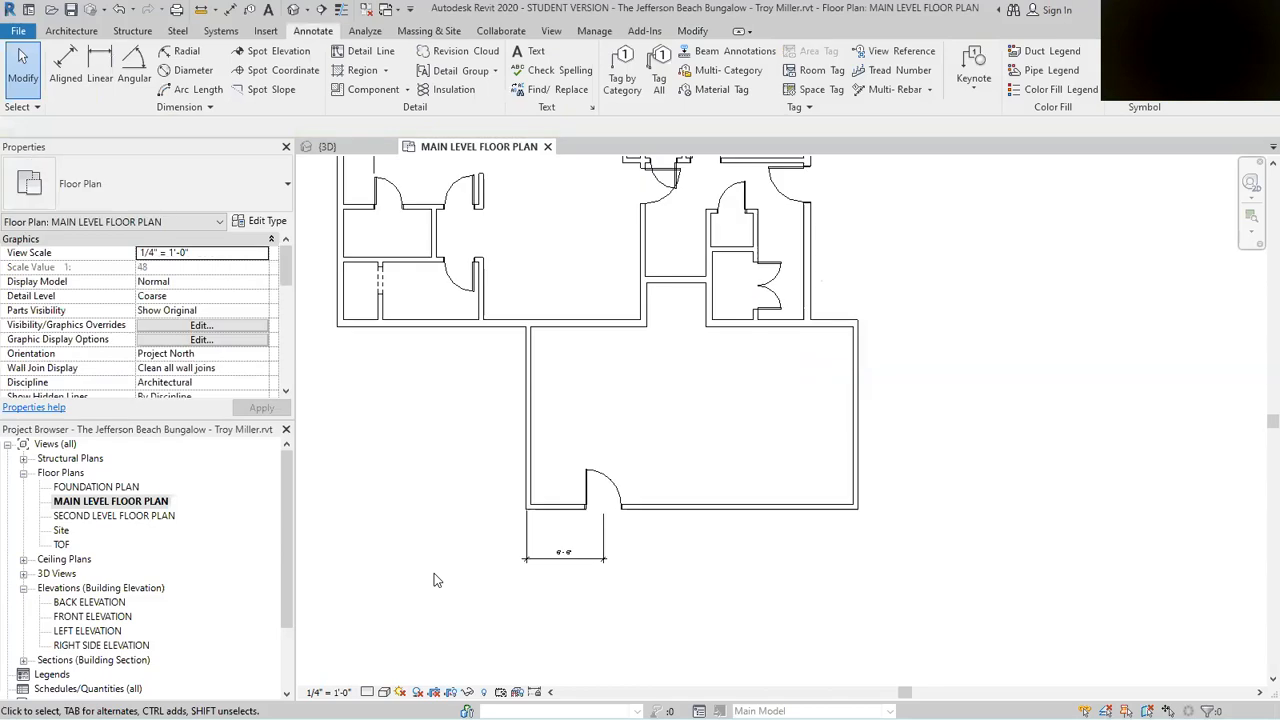
{"action": "left_click", "coordinate": [566, 541]}
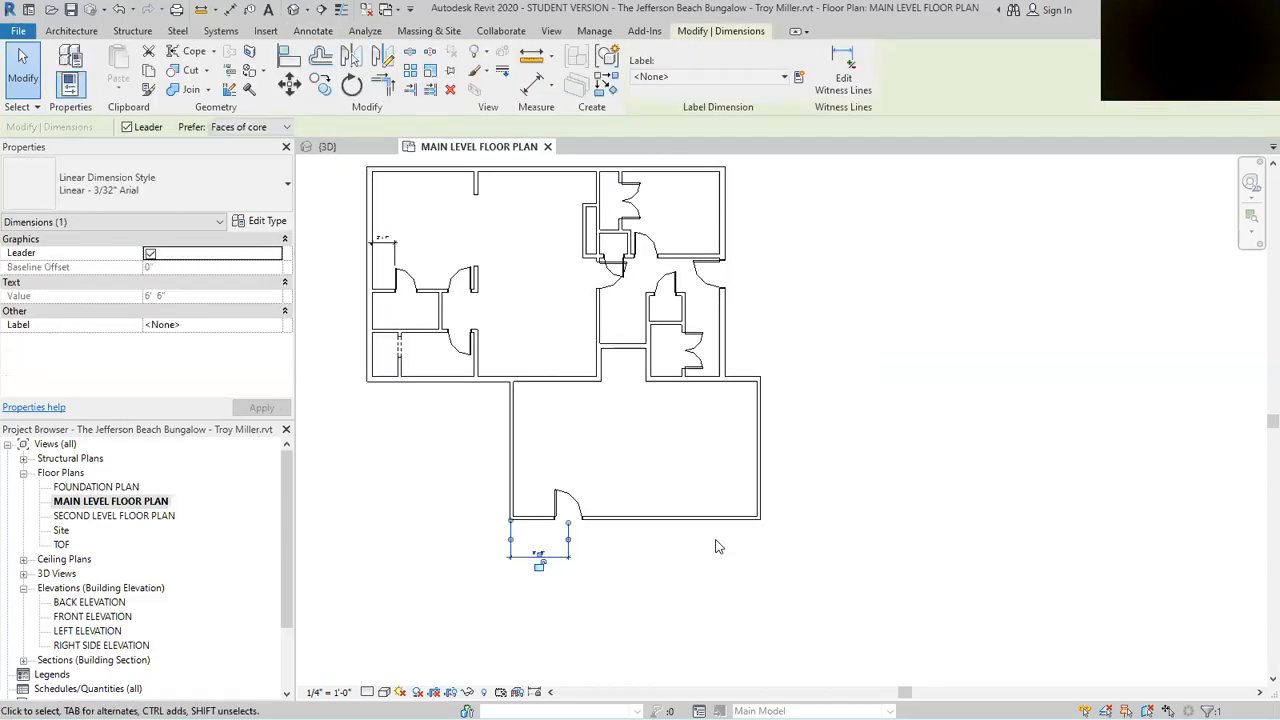
{"action": "key", "text": "Delete"}
{"action": "scroll", "coordinate": [575, 301], "scroll_direction": "up", "scroll_amount": 2}
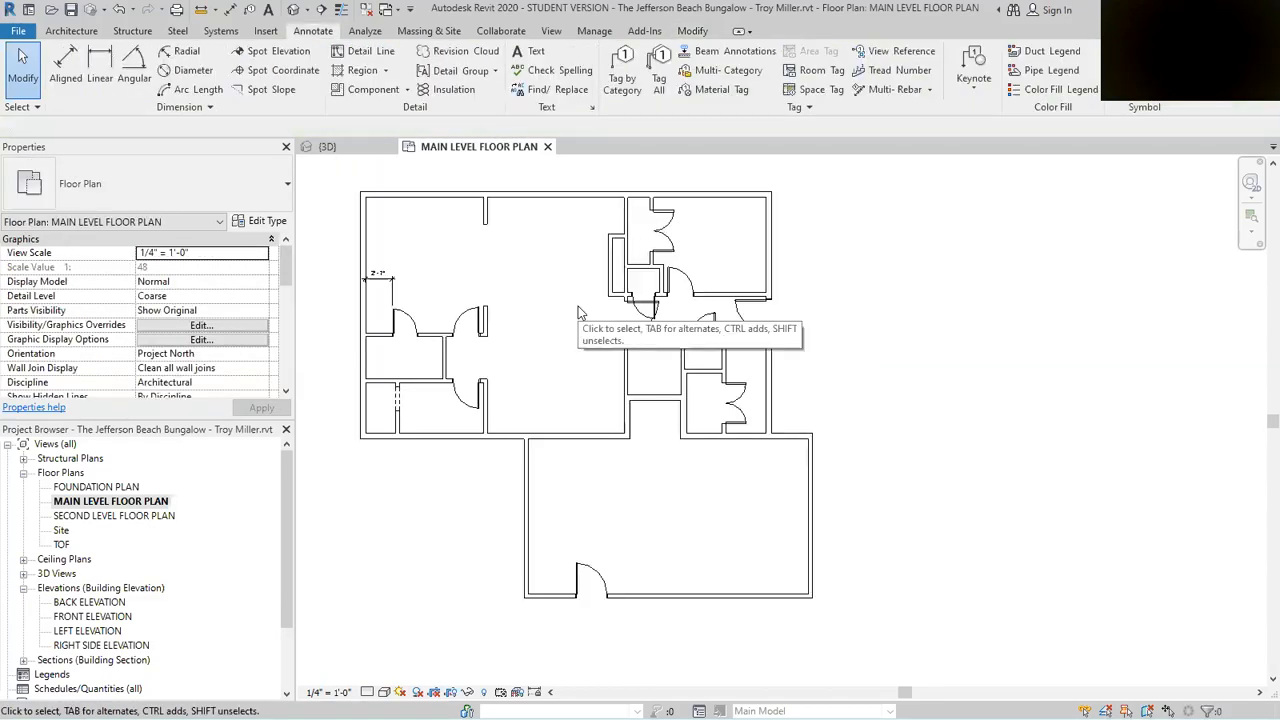
Step: Start the Door command to place another door on the main level floor plan
{"action": "scroll", "coordinate": [632, 262], "scroll_direction": "up", "scroll_amount": 1}
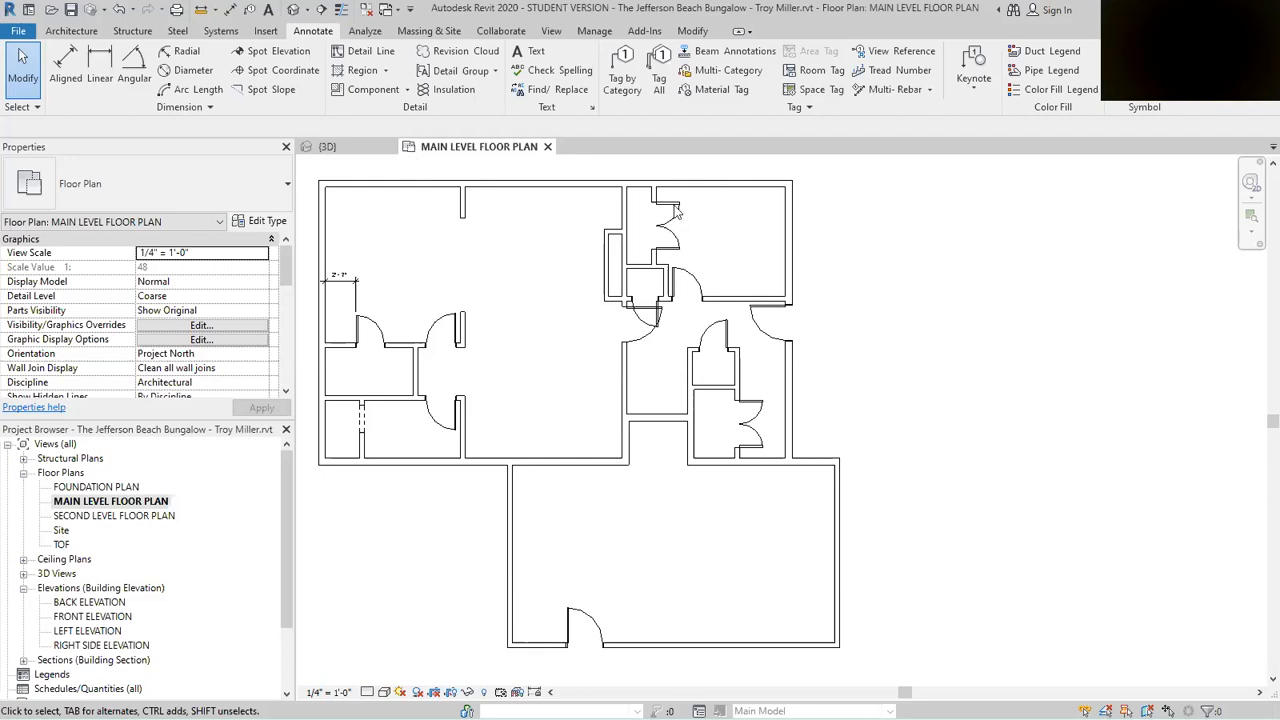
{"action": "left_click", "coordinate": [80, 31]}
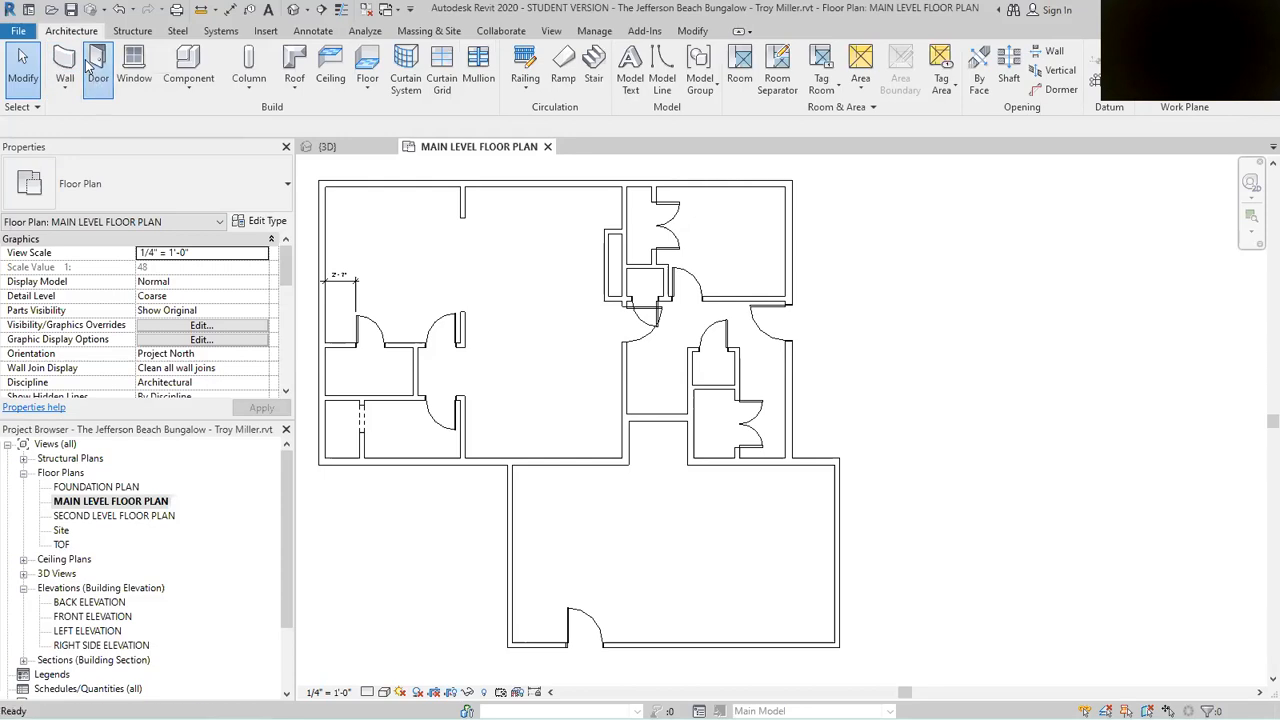
Step: Load the Door-Overhead-Sectional family from the Doors library folder for placing a new door
{"action": "left_click", "coordinate": [97, 70]}
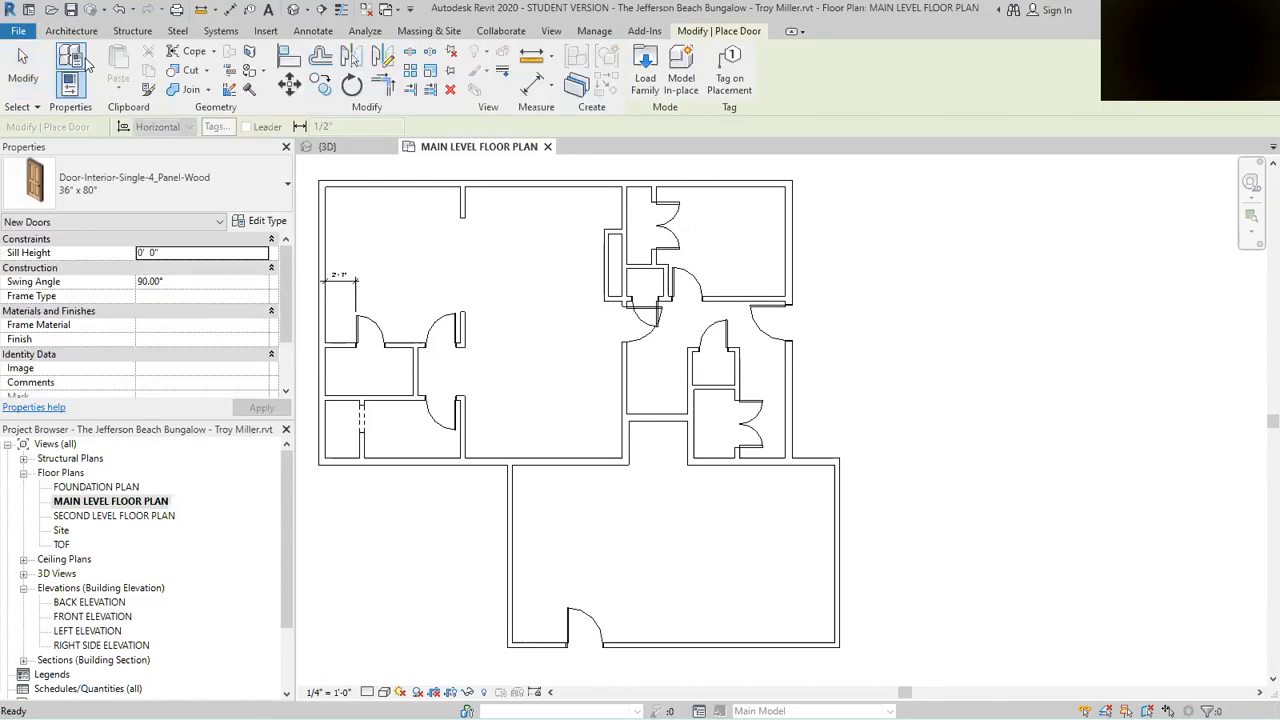
{"action": "left_click", "coordinate": [646, 72]}
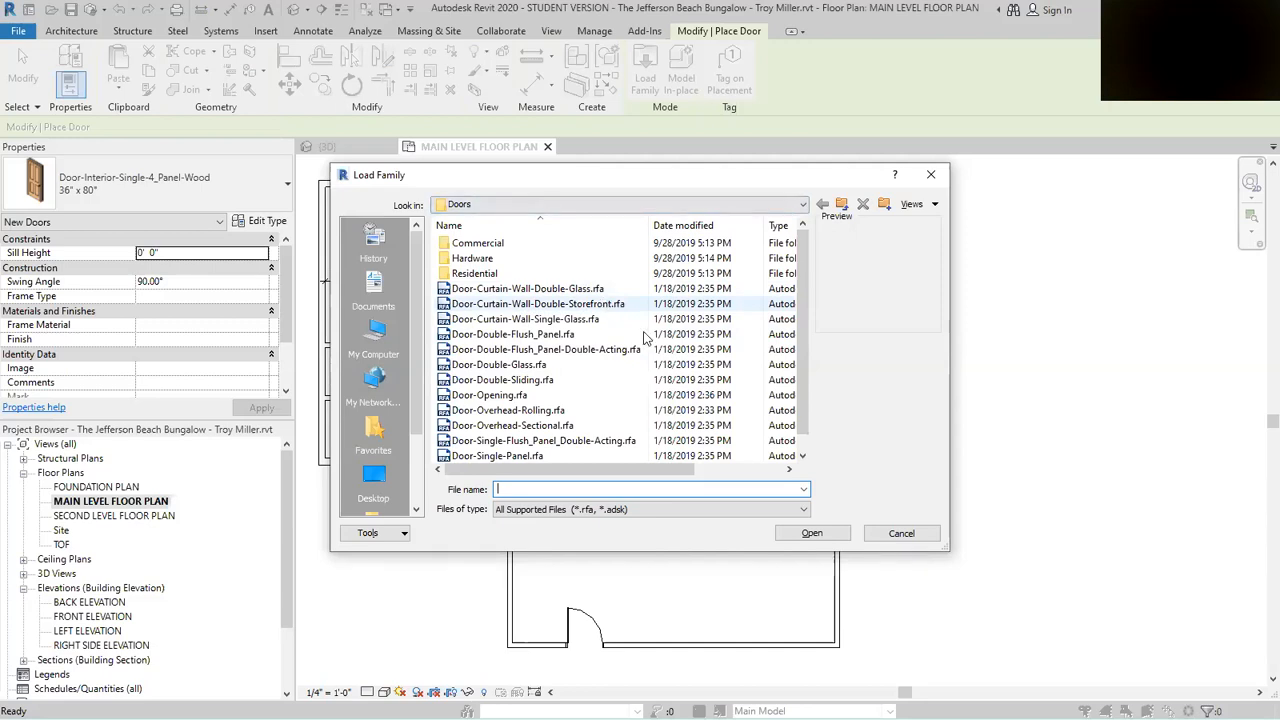
{"action": "scroll", "coordinate": [620, 330], "scroll_direction": "down", "scroll_amount": 1}
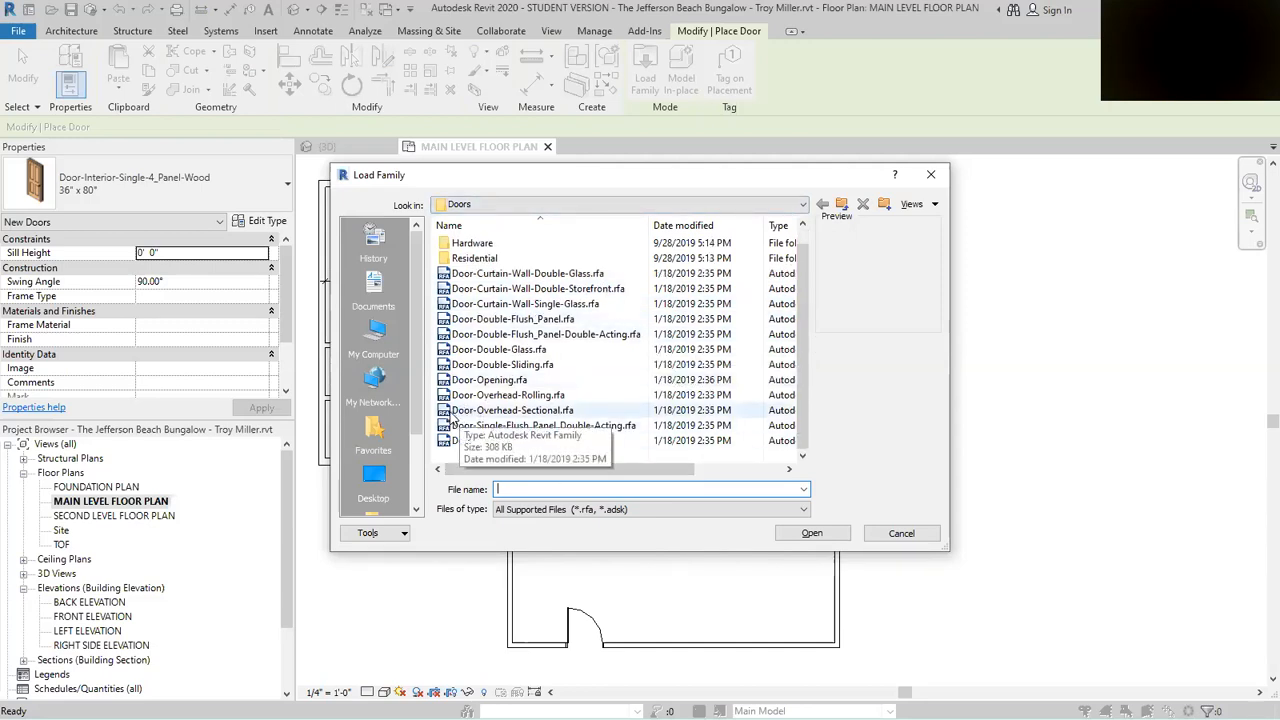
{"action": "left_click", "coordinate": [543, 411]}
{"action": "left_click", "coordinate": [811, 533]}
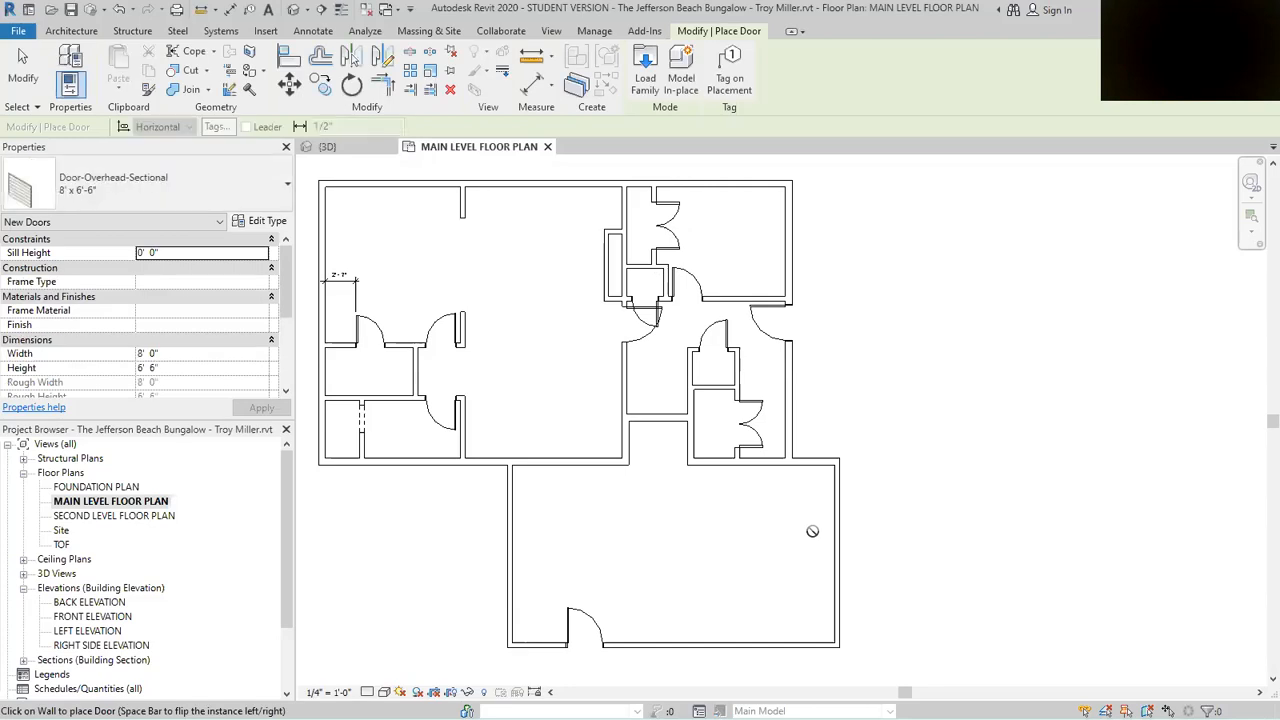
Step: Check the overhead sectional door's available types, and look up door 115's size in the door schedule in Bluebeam Revu
{"action": "left_click", "coordinate": [272, 180]}
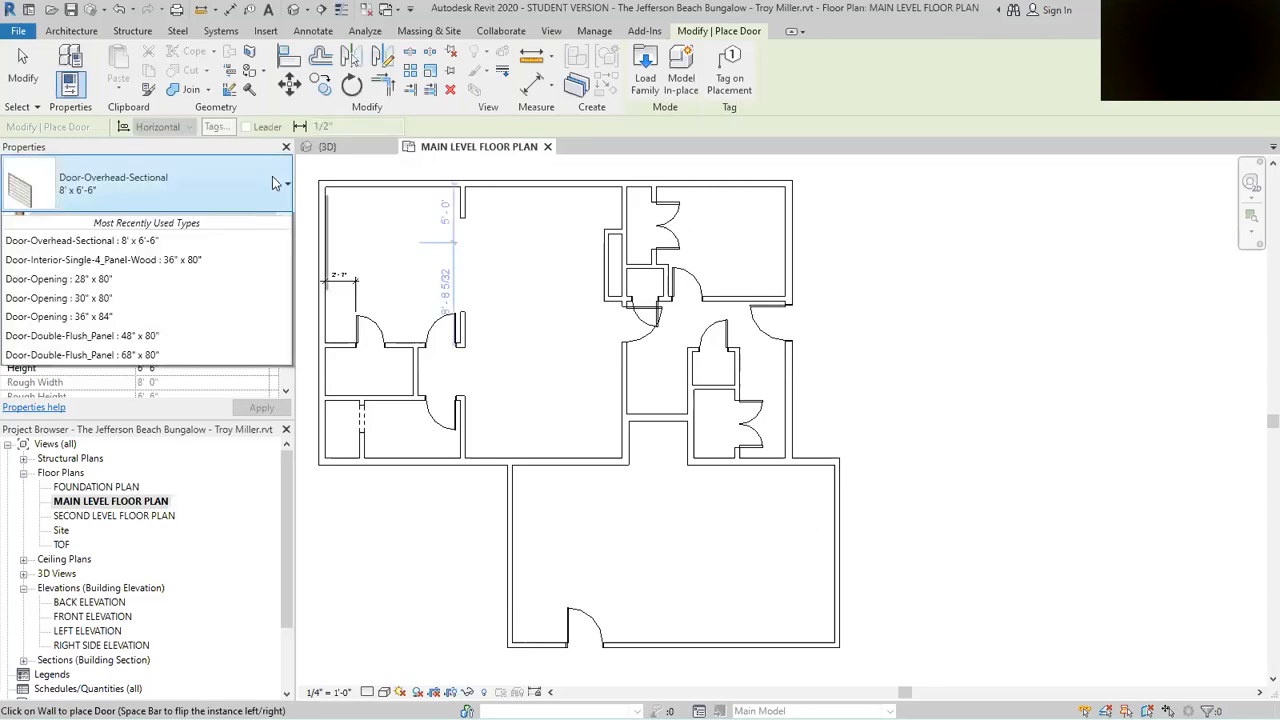
{"action": "scroll", "coordinate": [214, 337], "scroll_direction": "down", "scroll_amount": 2}
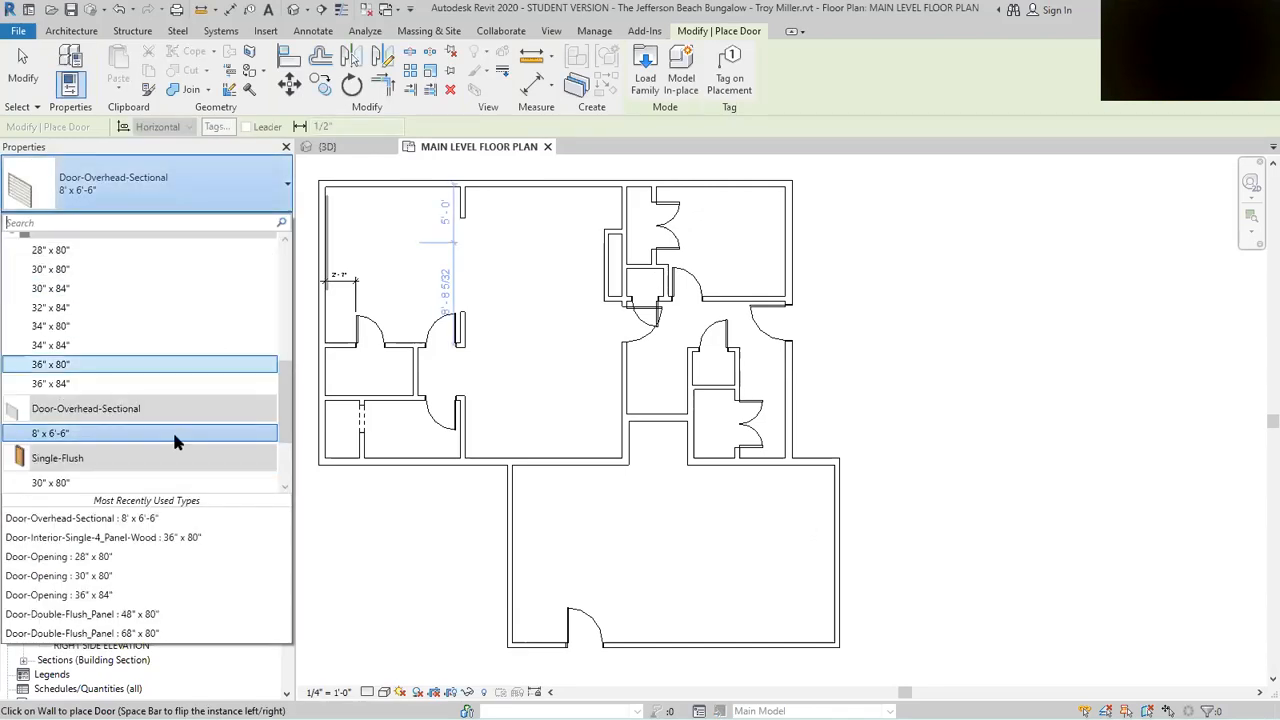
{"action": "left_click", "coordinate": [278, 193]}
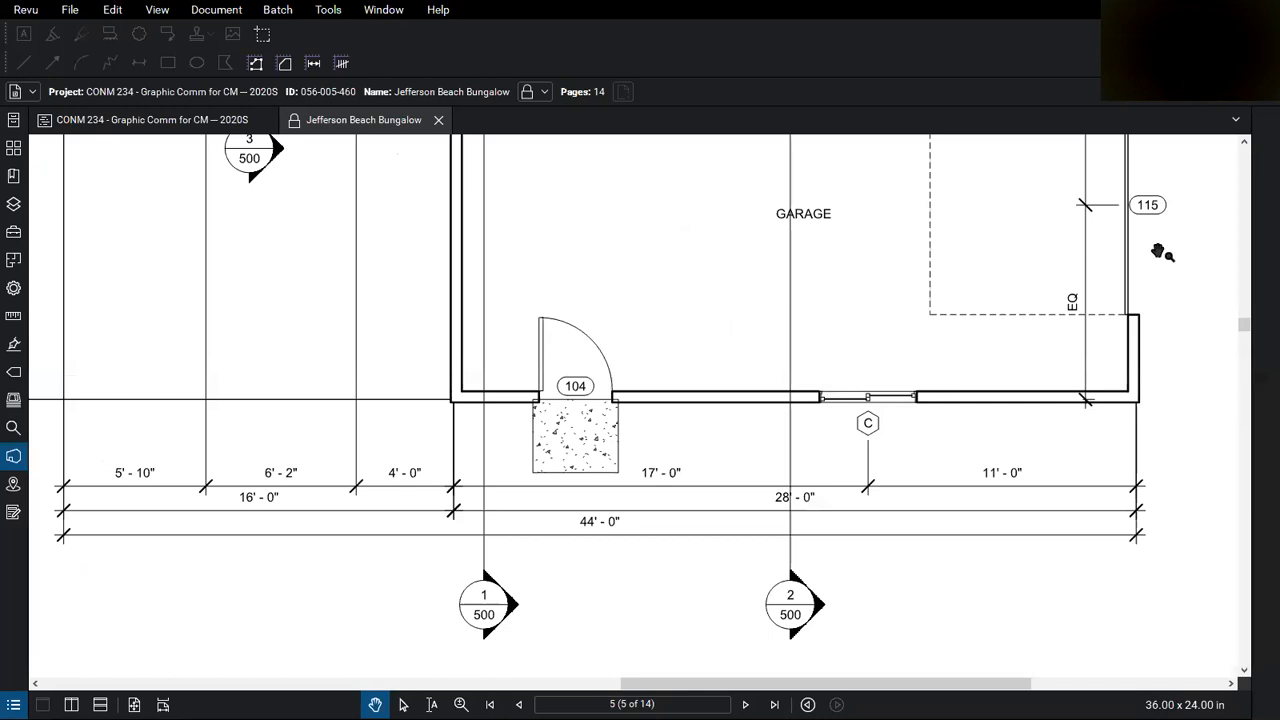
{"action": "scroll", "coordinate": [1136, 253], "scroll_direction": "down", "scroll_amount": 3}
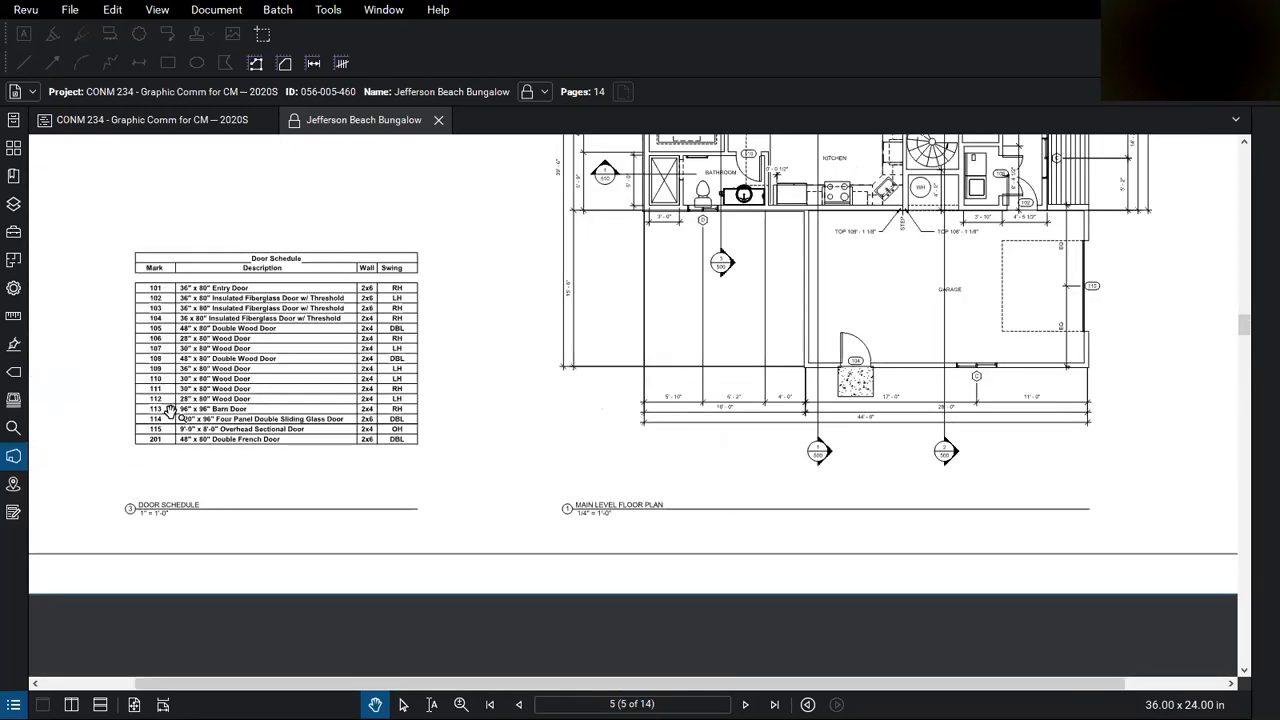
{"action": "scroll", "coordinate": [145, 418], "scroll_direction": "up", "scroll_amount": 2}
{"action": "scroll", "coordinate": [145, 418], "scroll_direction": "up", "scroll_amount": 2}
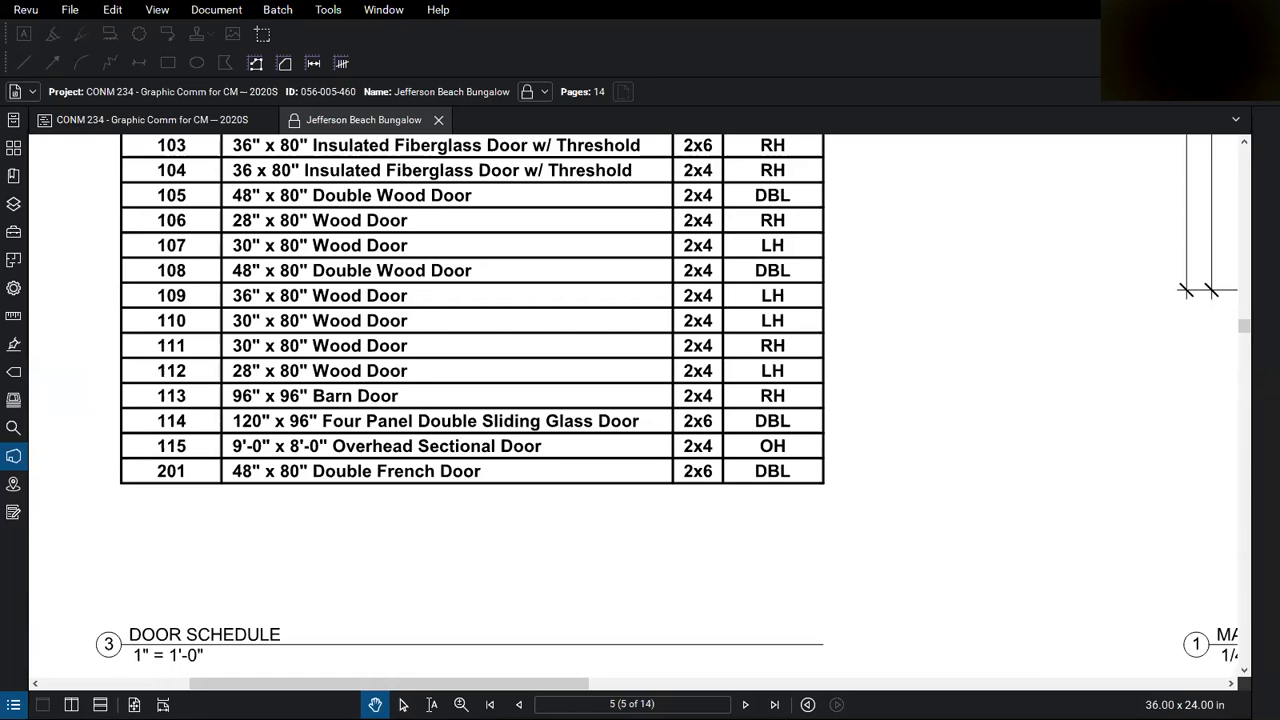
{"action": "key", "text": "alt+Tab"}
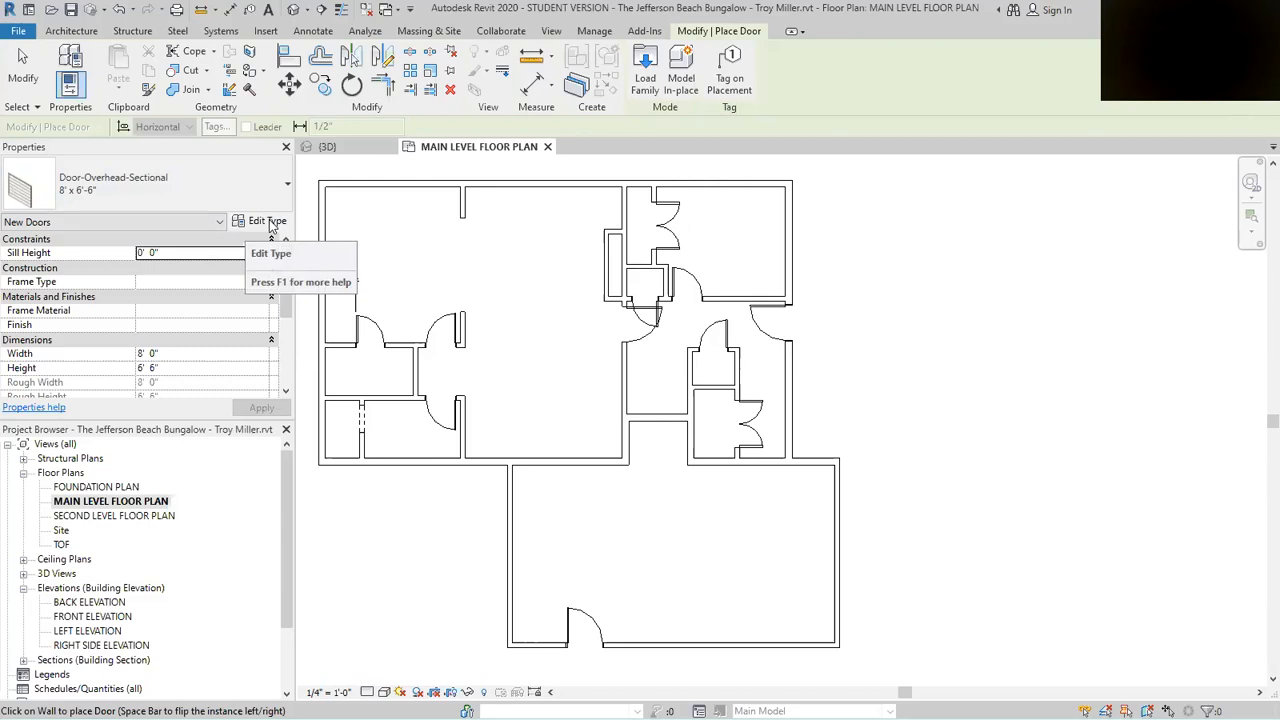
Step: Back in Revit, duplicate the overhead sectional door's 8' x 6'-6" type under the name 9' x 8"
{"action": "left_click", "coordinate": [267, 221]}
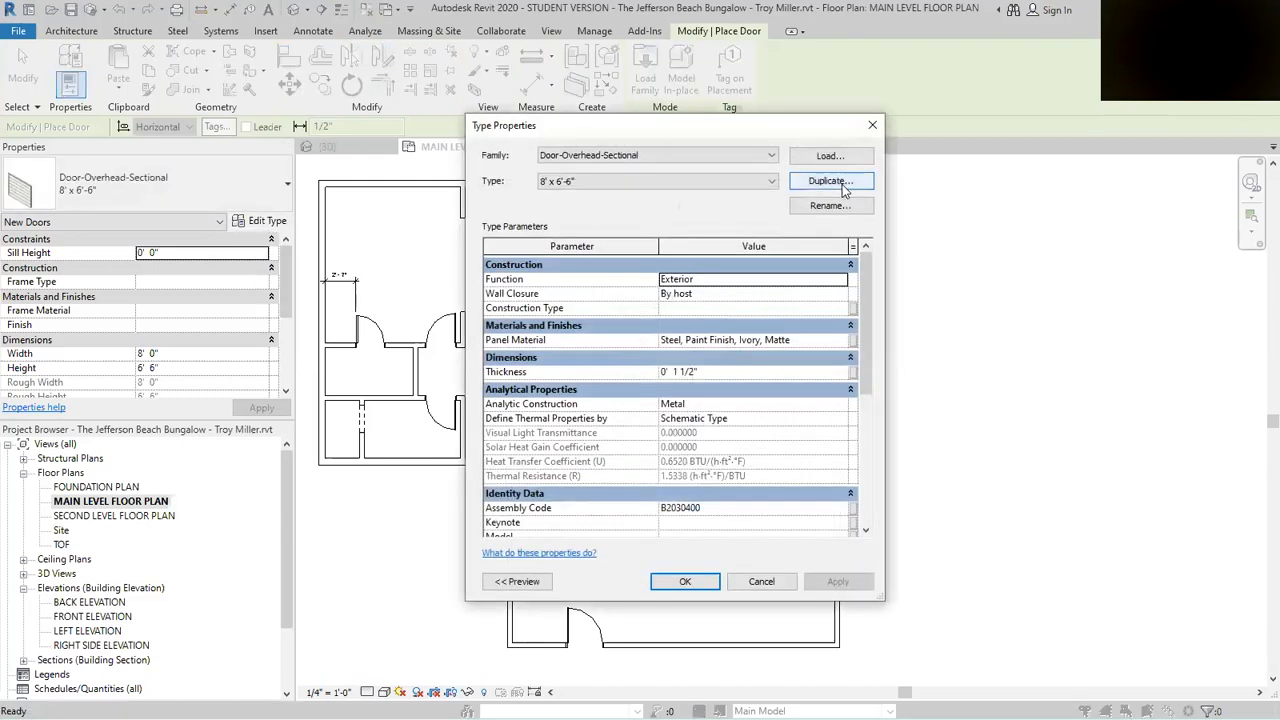
{"action": "left_click", "coordinate": [841, 187]}
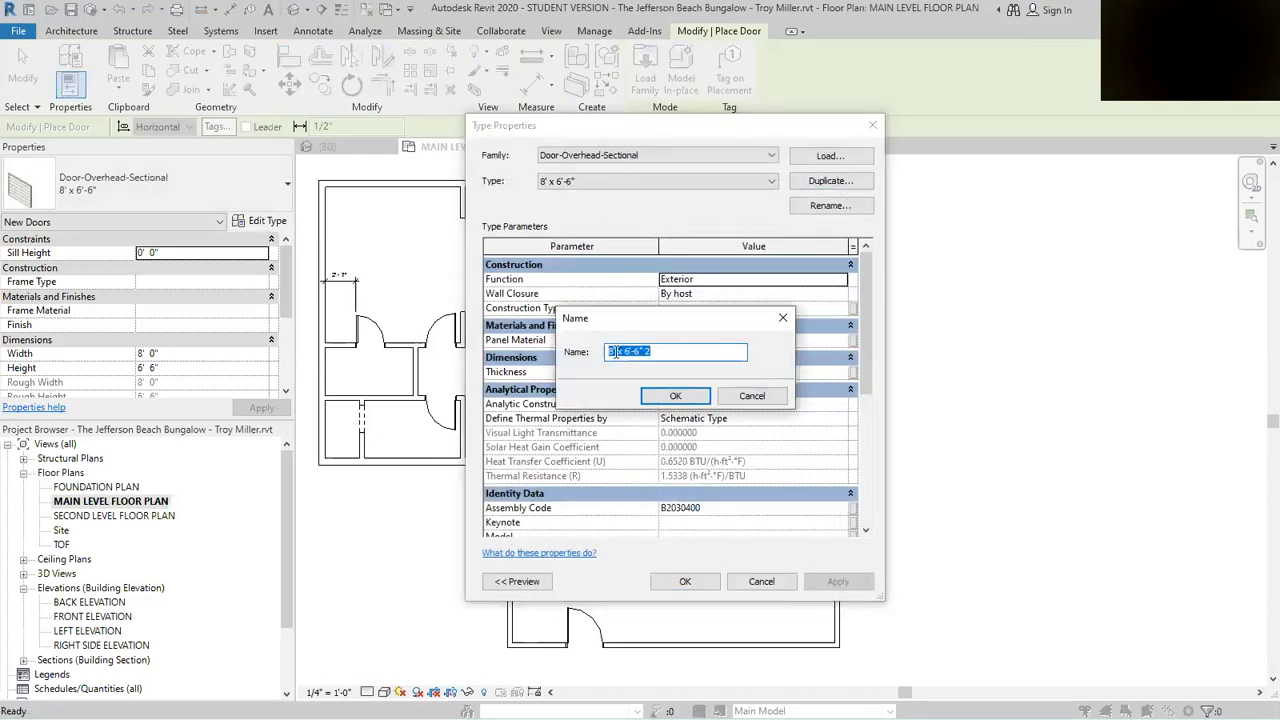
{"action": "left_click", "coordinate": [618, 351]}
{"action": "key", "text": "alt+Tab"}
{"action": "left_click", "coordinate": [700, 402]}
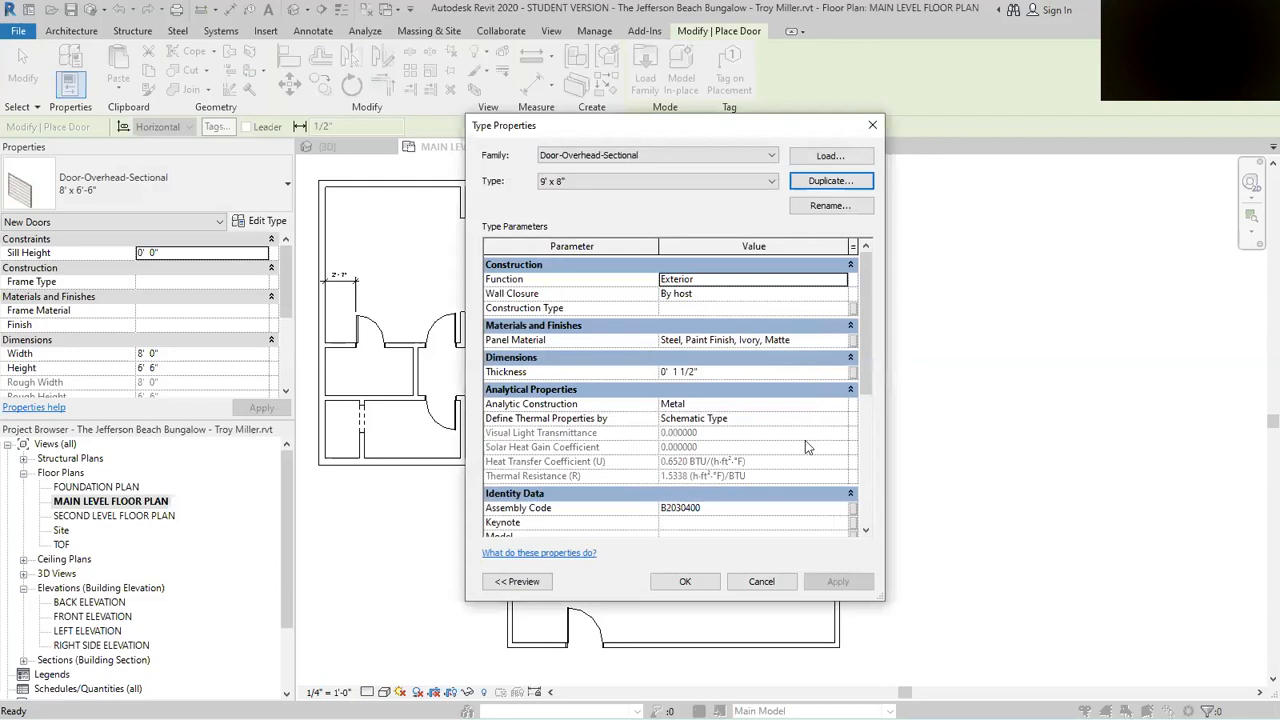
Step: Look through the new 9' x 8" type's parameters for size settings and accept the type properties
{"action": "scroll", "coordinate": [797, 375], "scroll_direction": "down", "scroll_amount": 1}
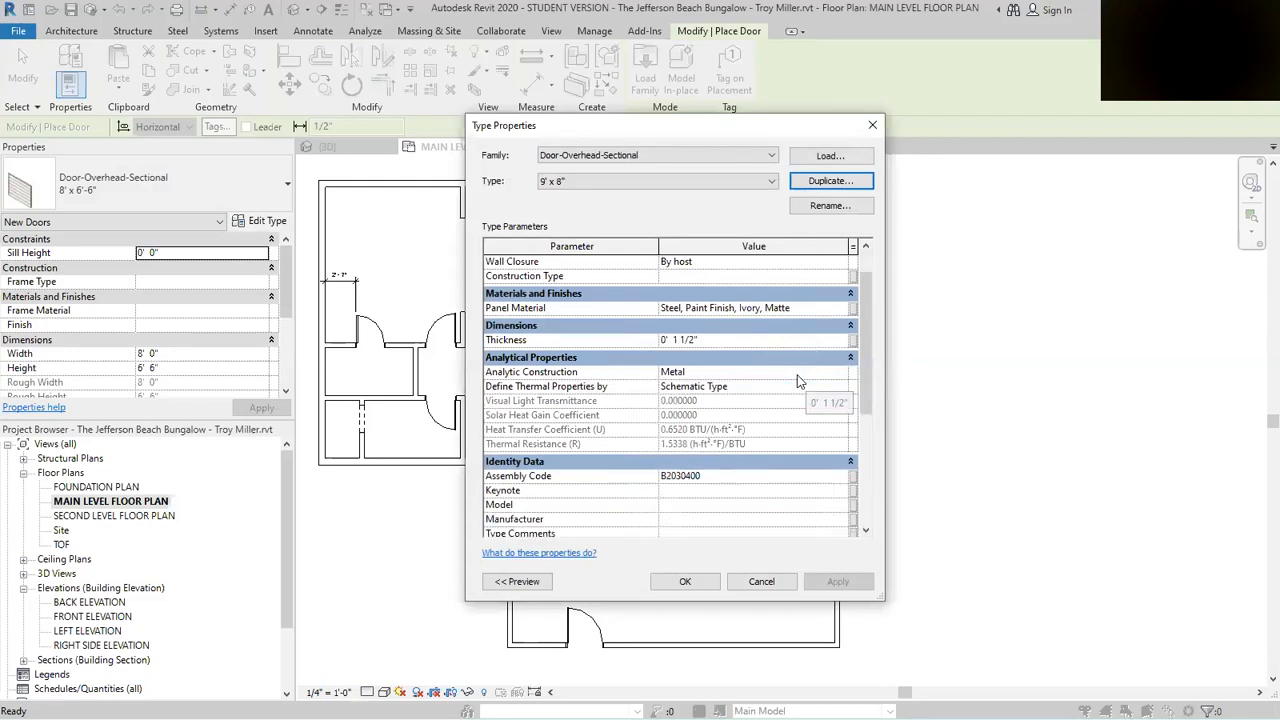
{"action": "scroll", "coordinate": [797, 380], "scroll_direction": "down", "scroll_amount": 4}
{"action": "scroll", "coordinate": [795, 388], "scroll_direction": "up", "scroll_amount": 5}
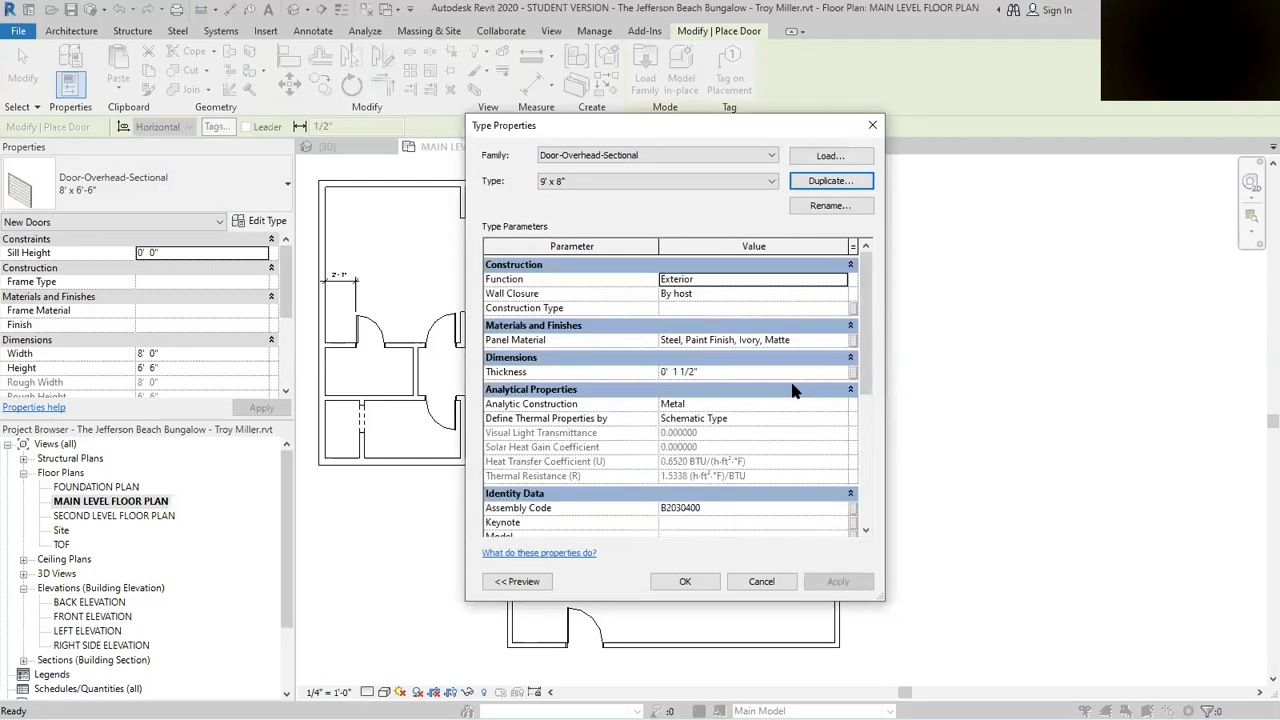
{"action": "scroll", "coordinate": [795, 390], "scroll_direction": "down", "scroll_amount": 5}
{"action": "scroll", "coordinate": [793, 390], "scroll_direction": "up", "scroll_amount": 4}
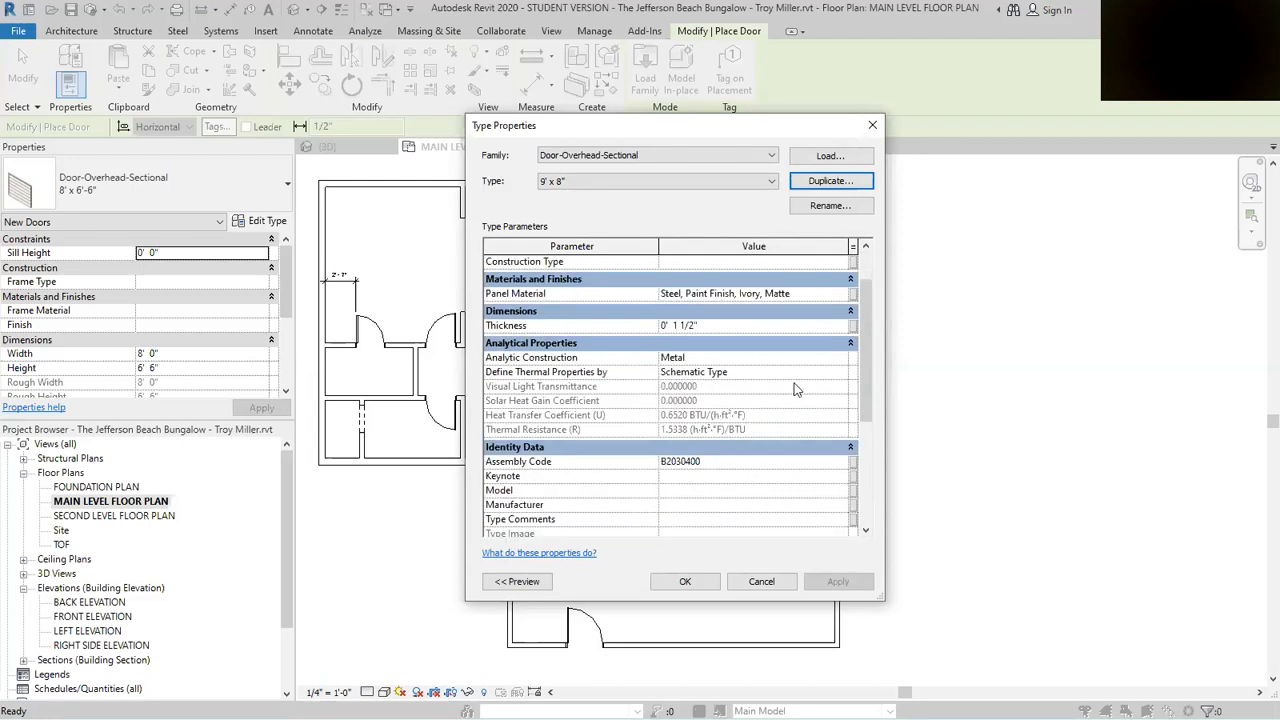
{"action": "scroll", "coordinate": [792, 392], "scroll_direction": "up", "scroll_amount": 1}
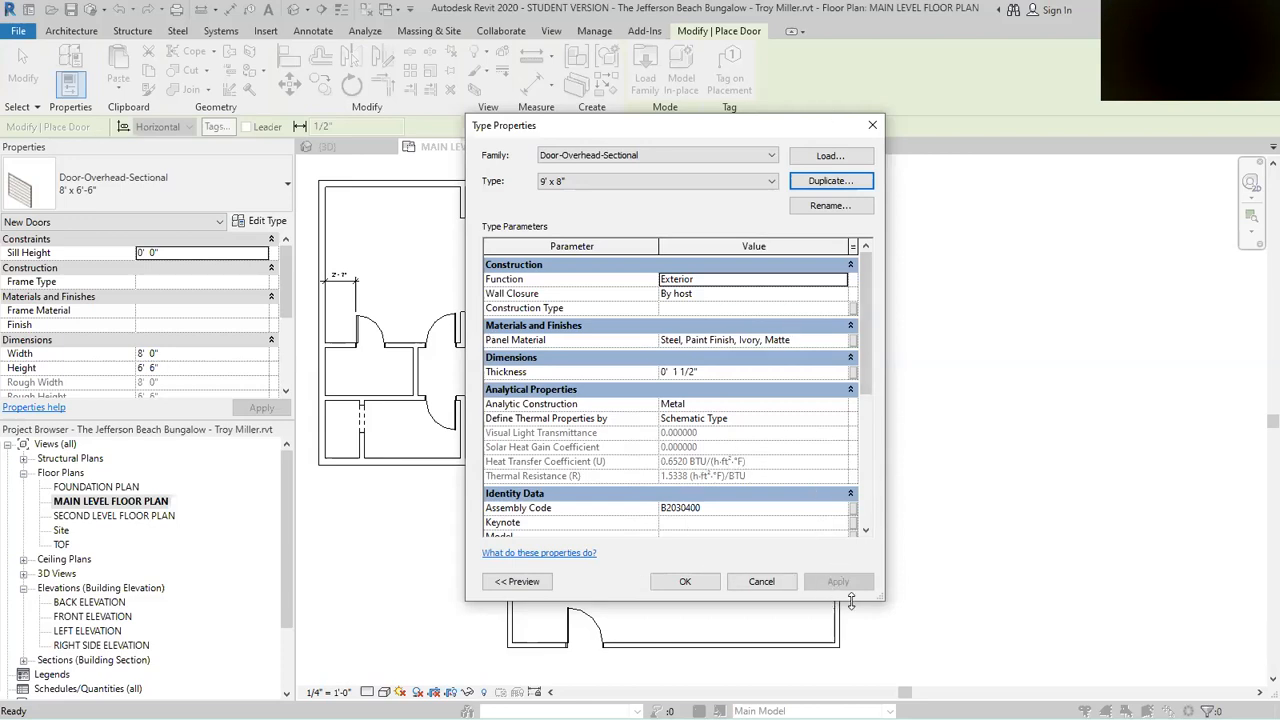
{"action": "left_click", "coordinate": [685, 584]}
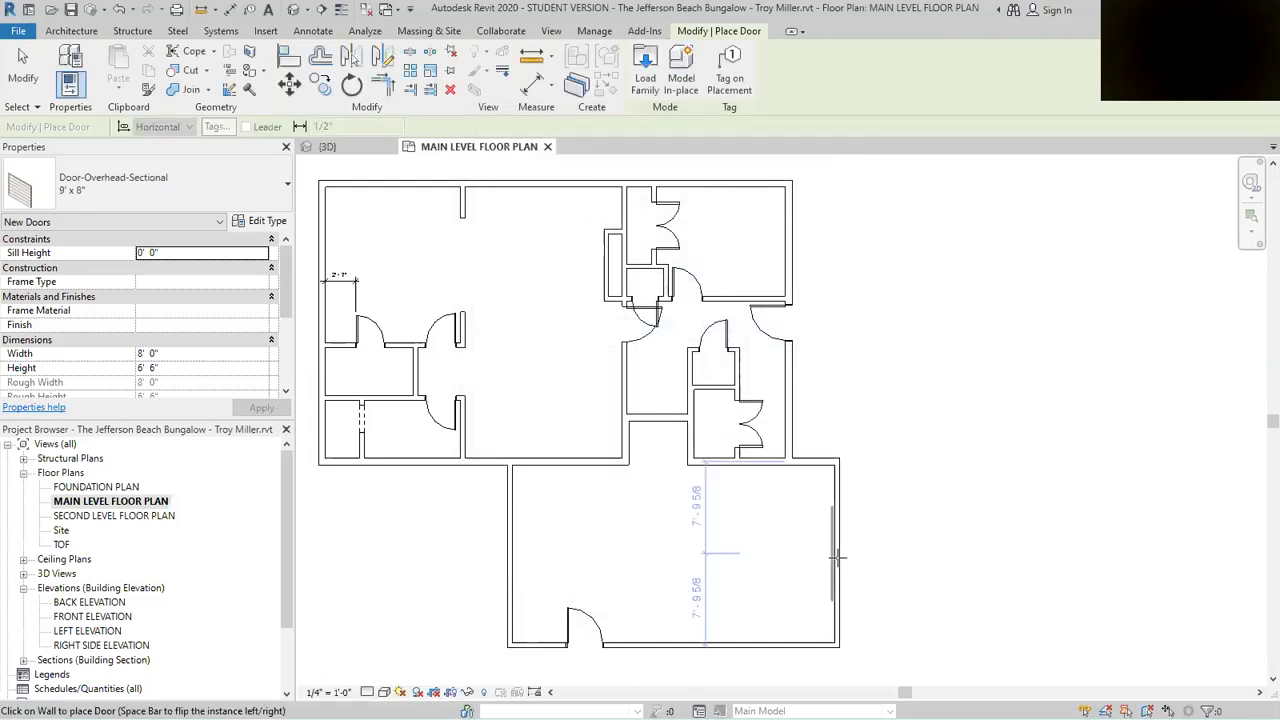
Step: Place the overhead sectional door in the garage's right exterior wall, centred about 7'-0" from the lower wall
{"action": "scroll", "coordinate": [838, 560], "scroll_direction": "up", "scroll_amount": 5}
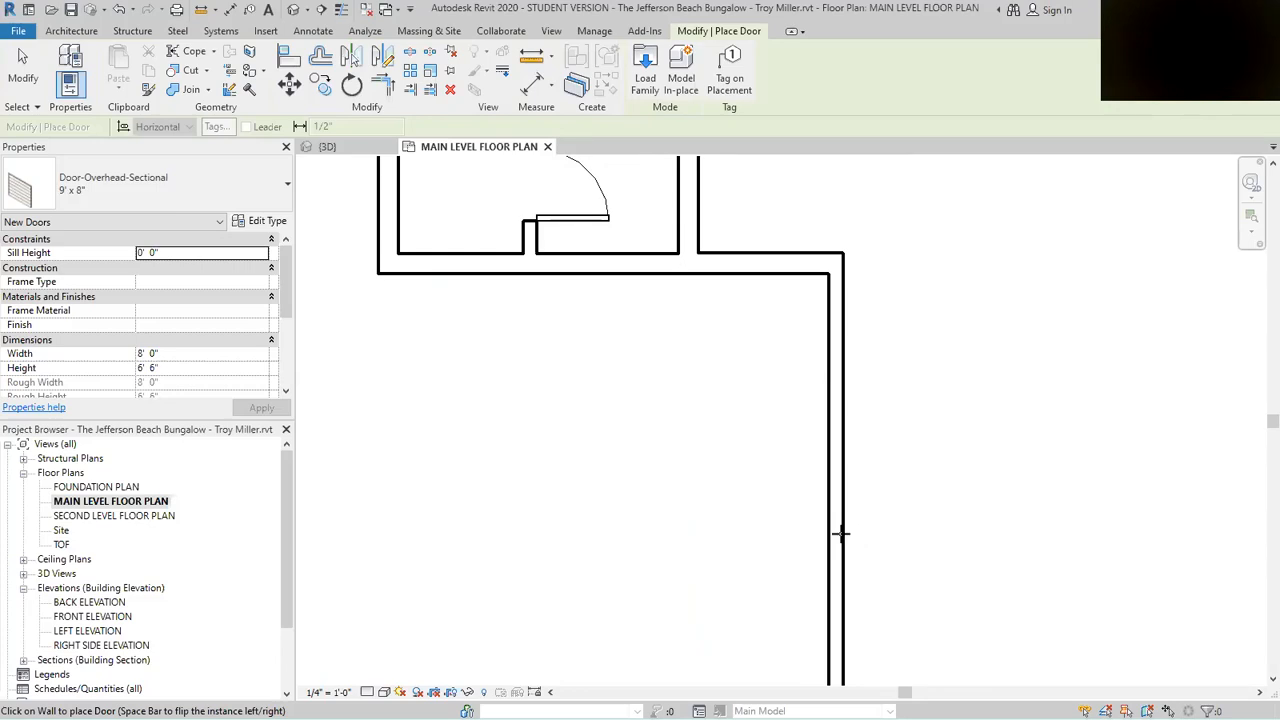
{"action": "scroll", "coordinate": [838, 540], "scroll_direction": "down", "scroll_amount": 3}
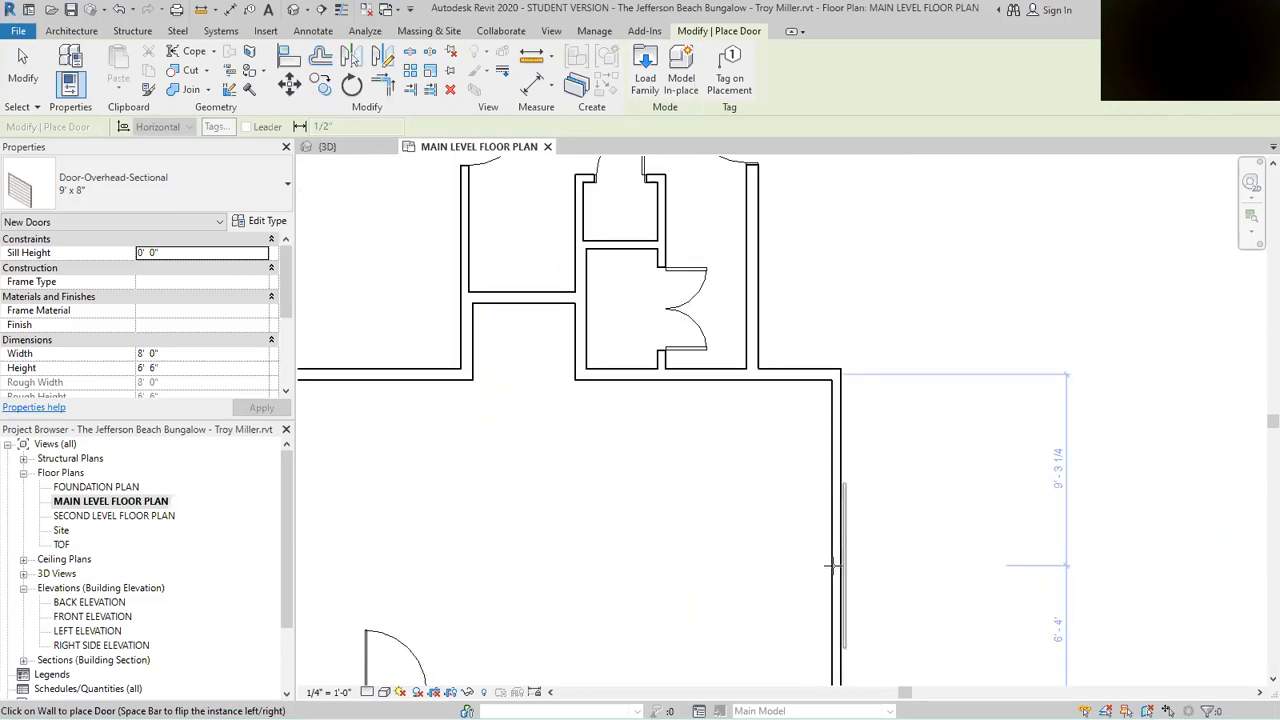
{"action": "scroll", "coordinate": [832, 562], "scroll_direction": "down", "scroll_amount": 2}
{"action": "scroll", "coordinate": [838, 552], "scroll_direction": "up", "scroll_amount": 2}
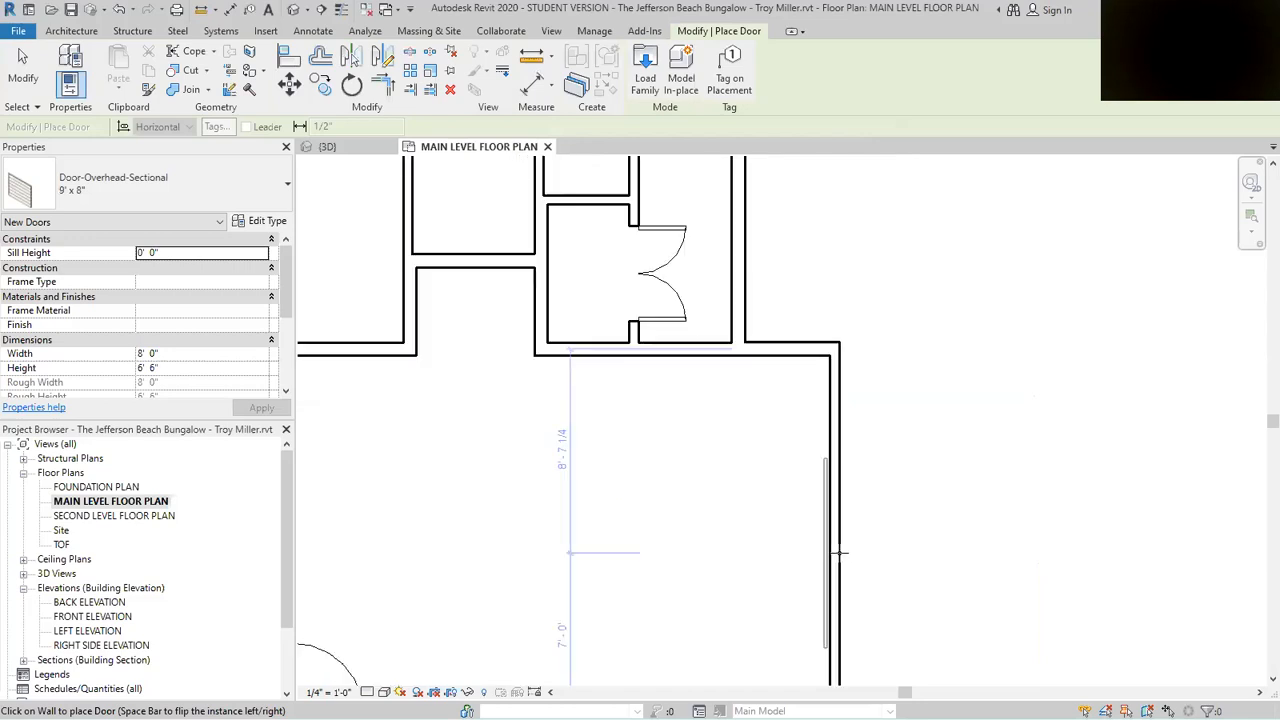
{"action": "scroll", "coordinate": [838, 552], "scroll_direction": "down", "scroll_amount": 1}
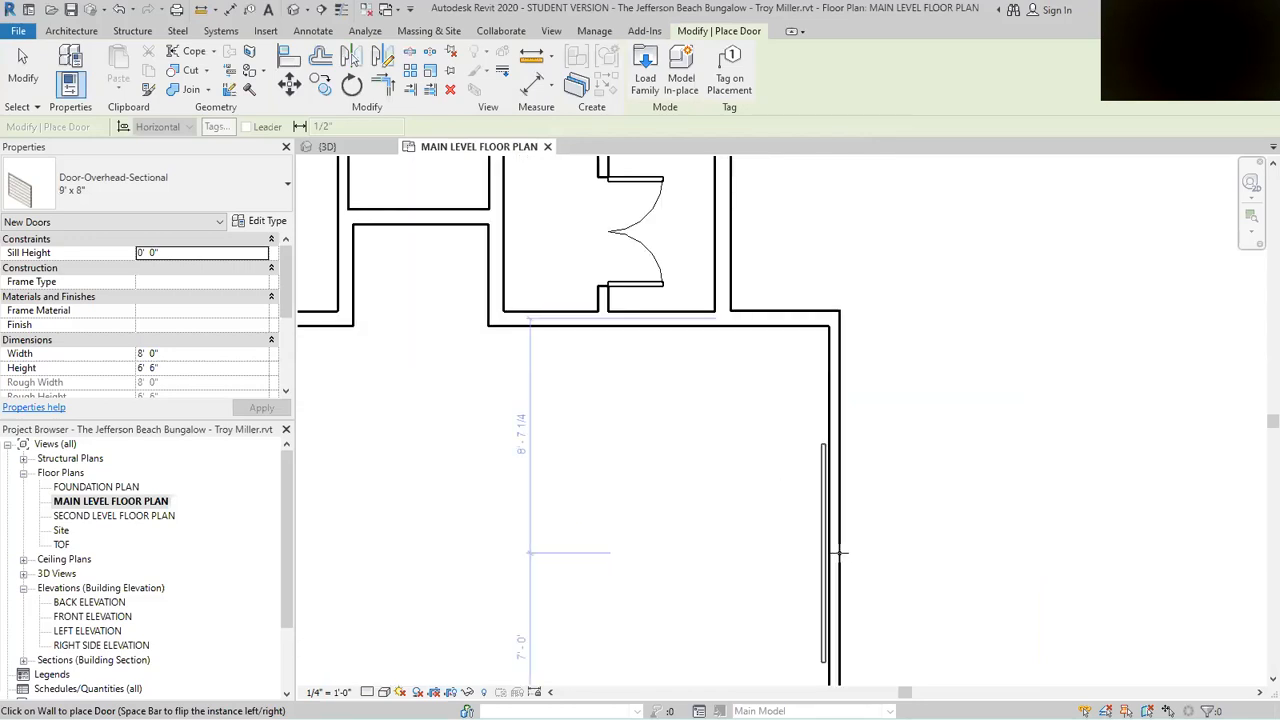
{"action": "left_click", "coordinate": [848, 548]}
{"action": "scroll", "coordinate": [929, 296], "scroll_direction": "down", "scroll_amount": 1}
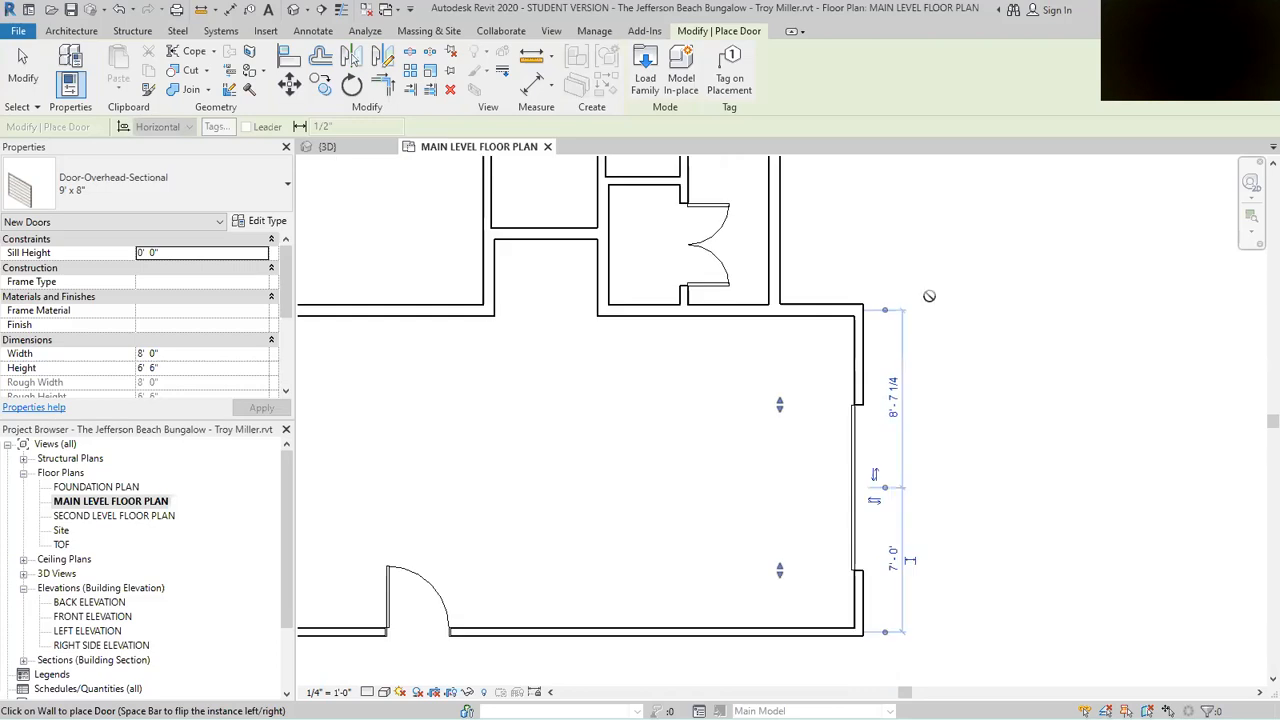
{"action": "key", "text": "Escape"}
{"action": "key", "text": "Escape"}
Step: Set the placed overhead door's width to 9' and height to 8'
{"action": "left_click", "coordinate": [857, 487]}
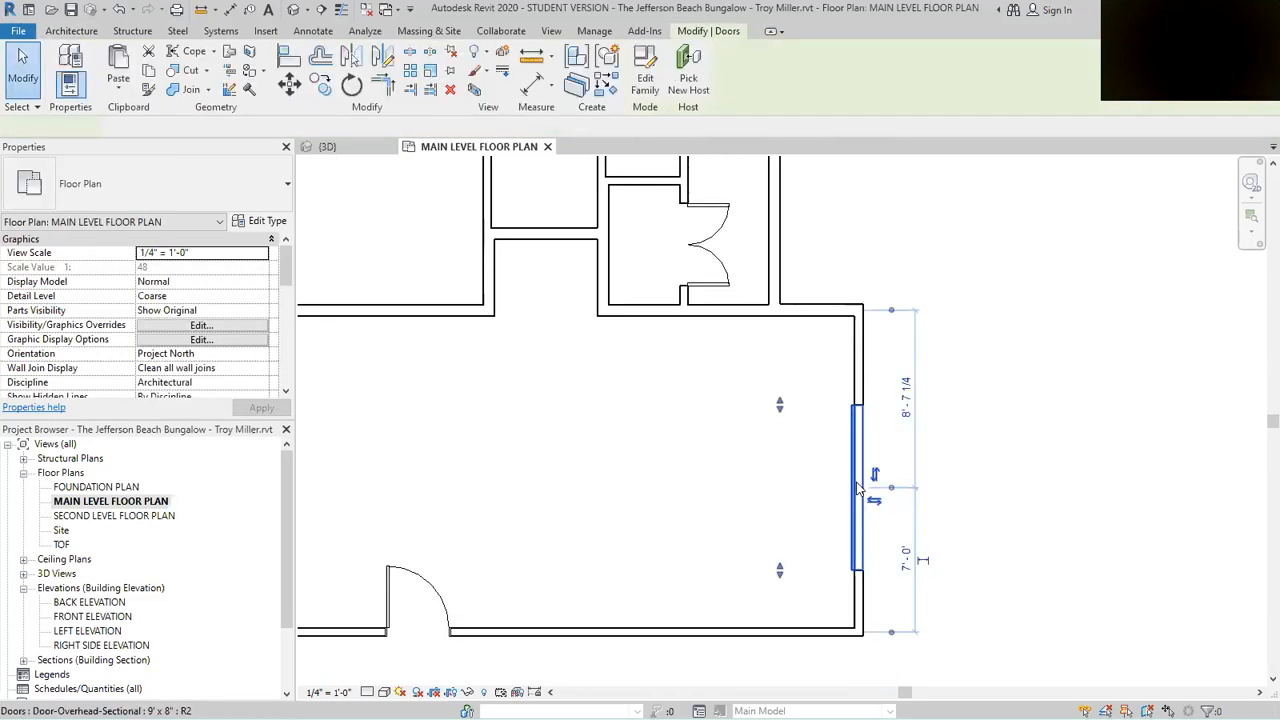
{"action": "scroll", "coordinate": [178, 352], "scroll_direction": "down", "scroll_amount": 1}
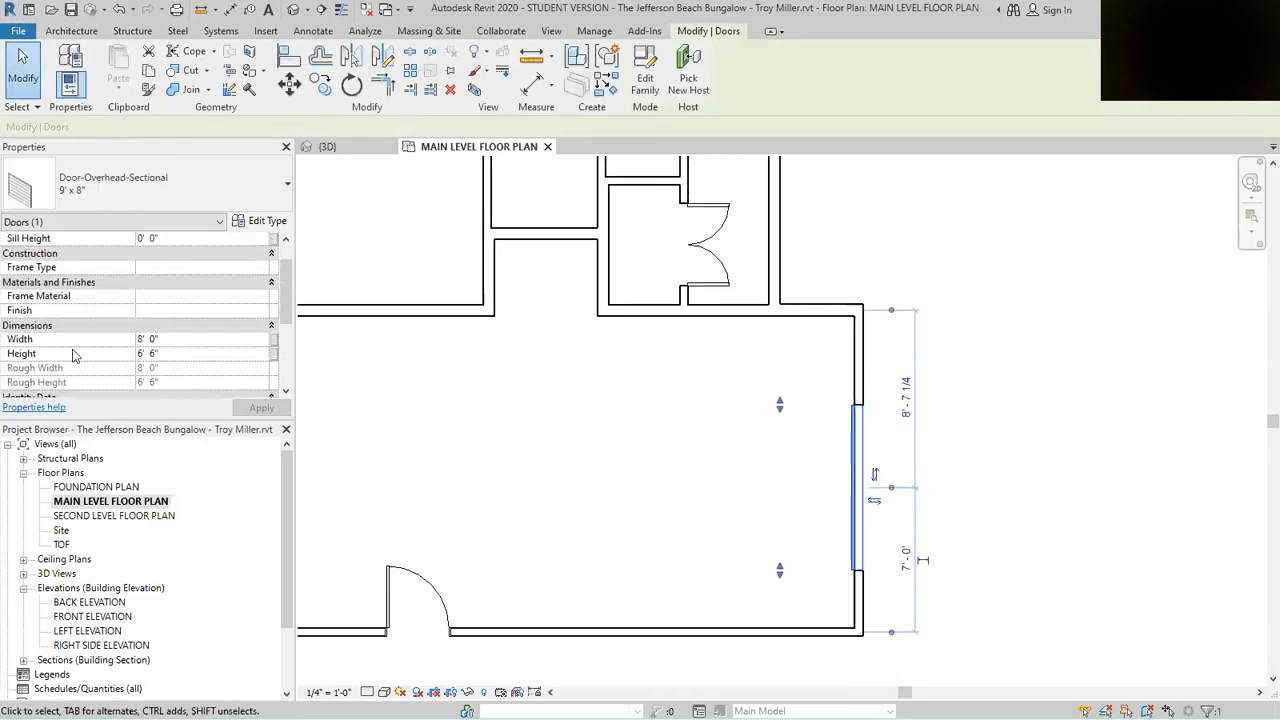
{"action": "left_click", "coordinate": [208, 340]}
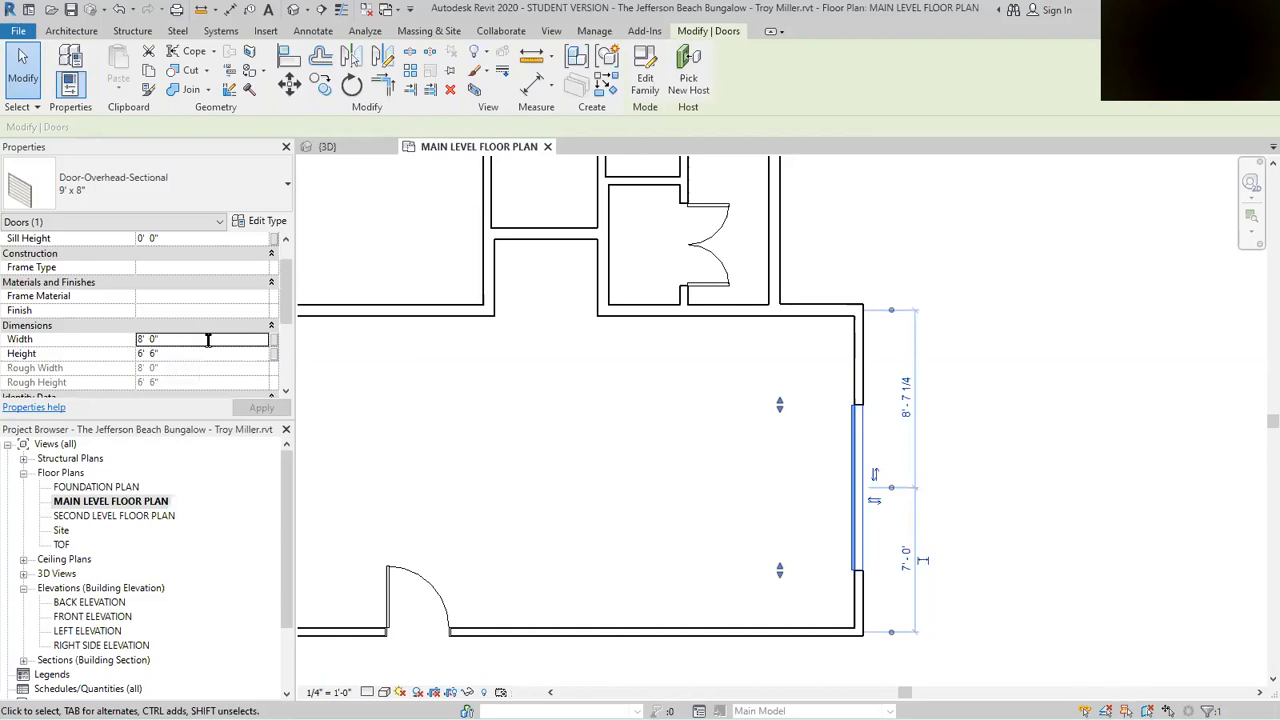
{"action": "left_click", "coordinate": [208, 340]}
{"action": "type", "text": "9"}
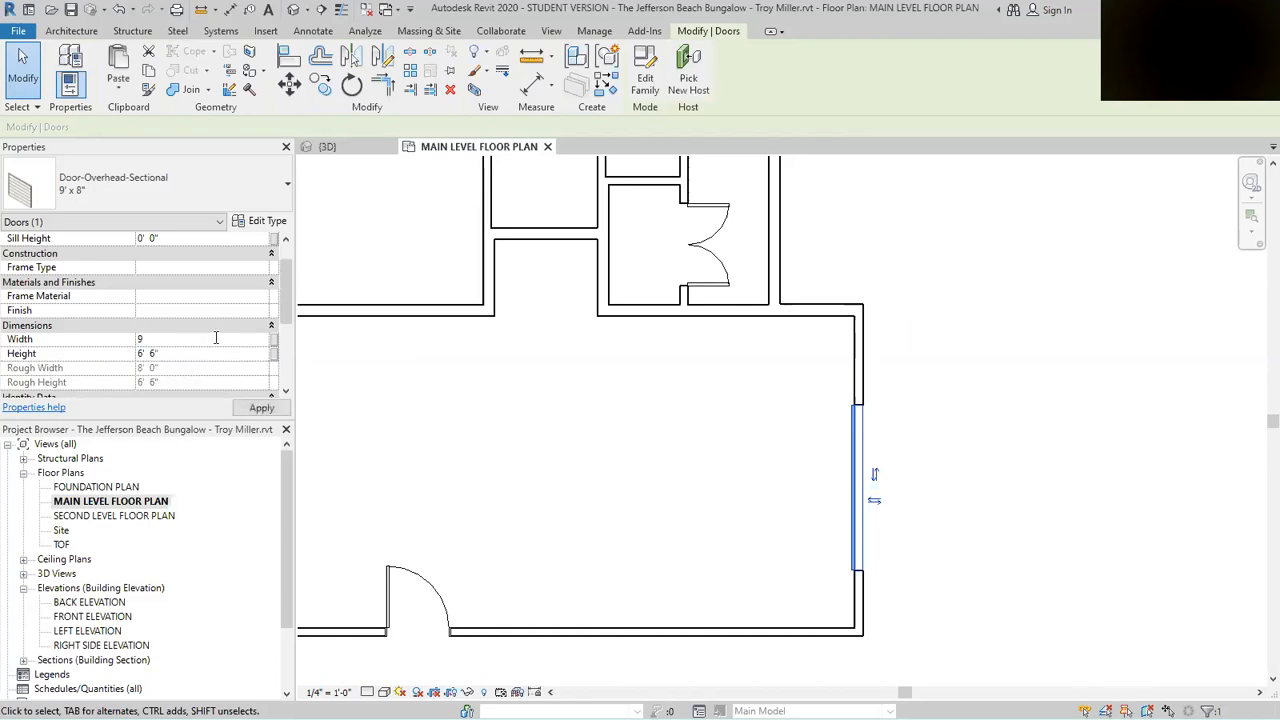
{"action": "left_click", "coordinate": [195, 356]}
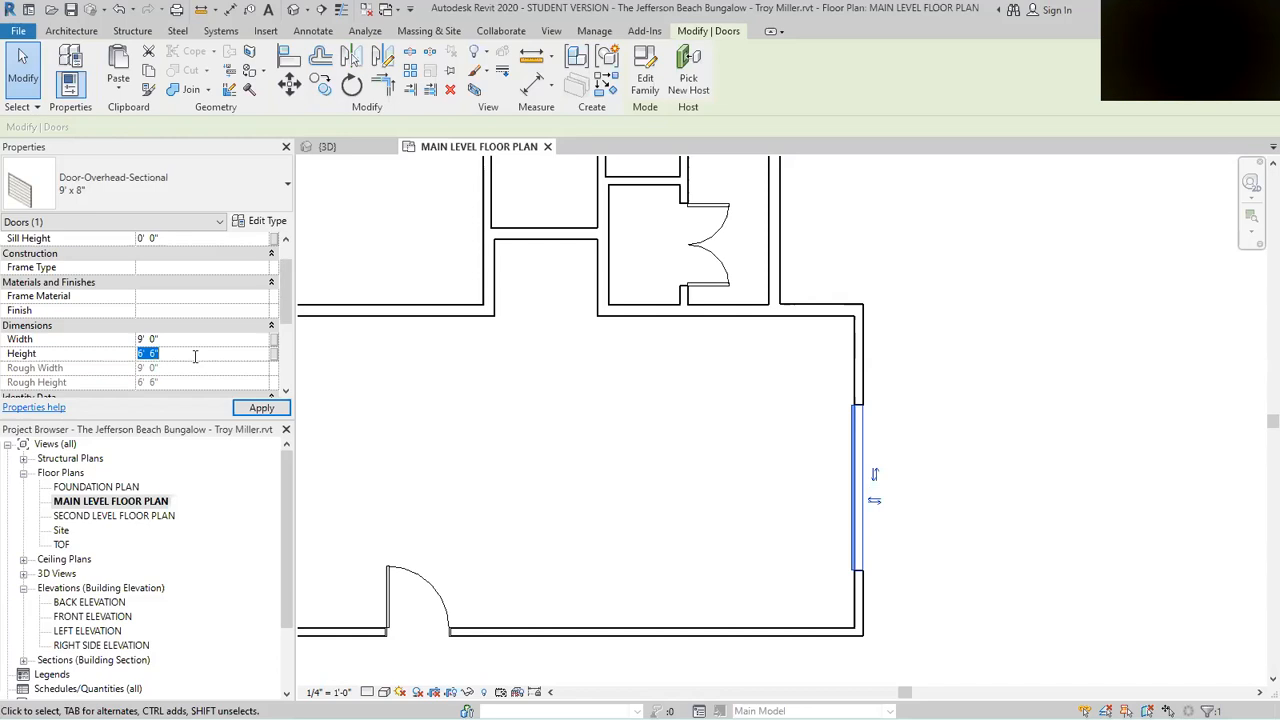
{"action": "type", "text": "8"}
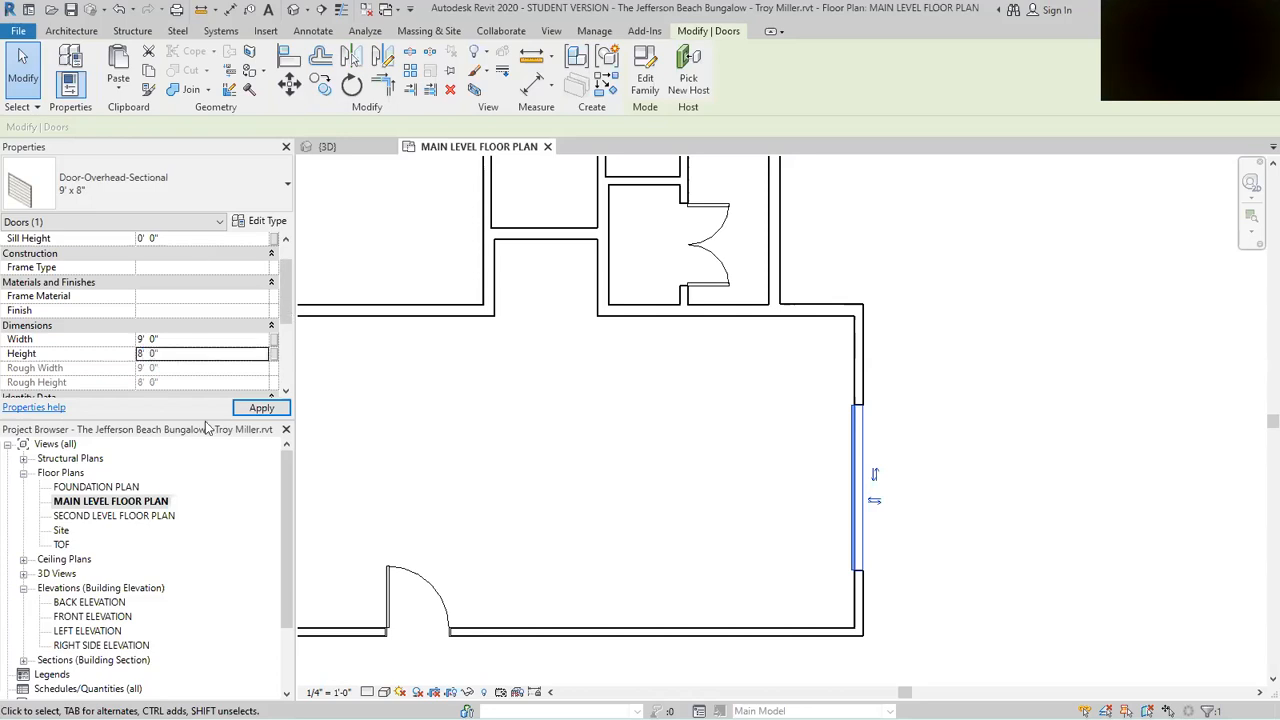
{"action": "left_click", "coordinate": [249, 408]}
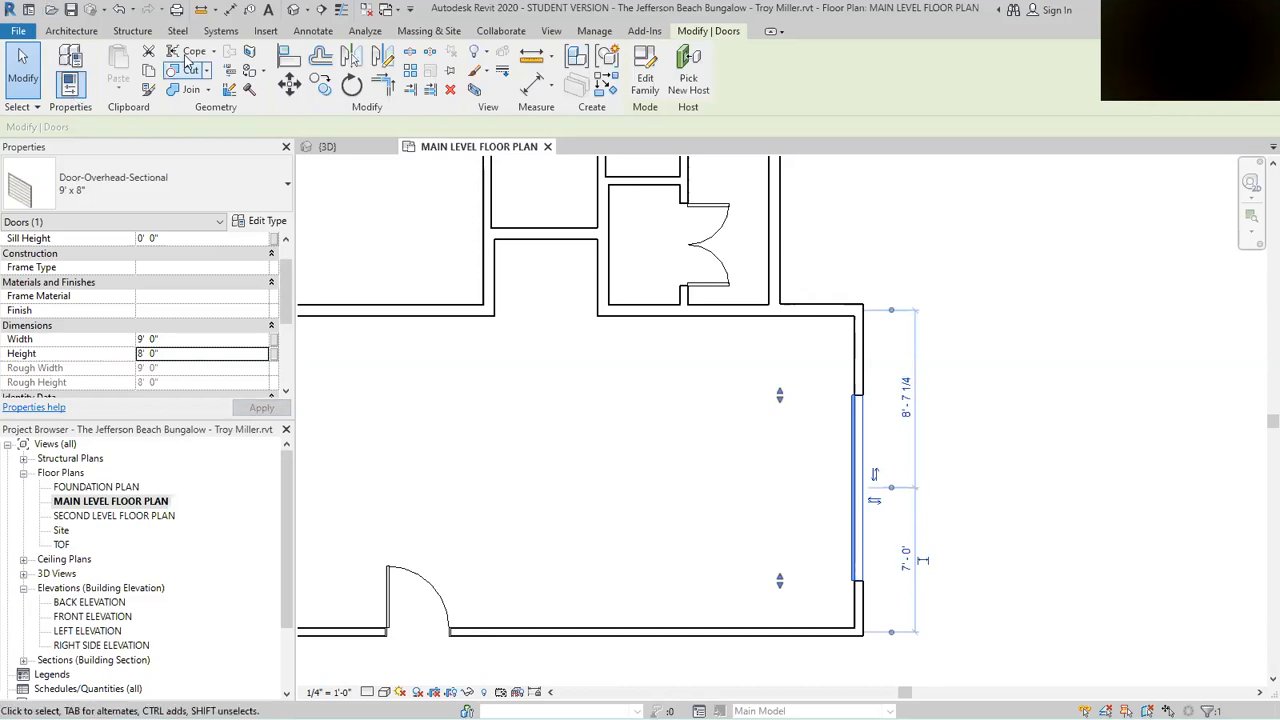
Step: Add an aligned dimension from the garage's upper wall through the door's centre to the lower wall, and make its segments equal
{"action": "left_click", "coordinate": [313, 31]}
{"action": "left_click", "coordinate": [80, 64]}
{"action": "left_click", "coordinate": [836, 305]}
{"action": "left_click", "coordinate": [838, 490]}
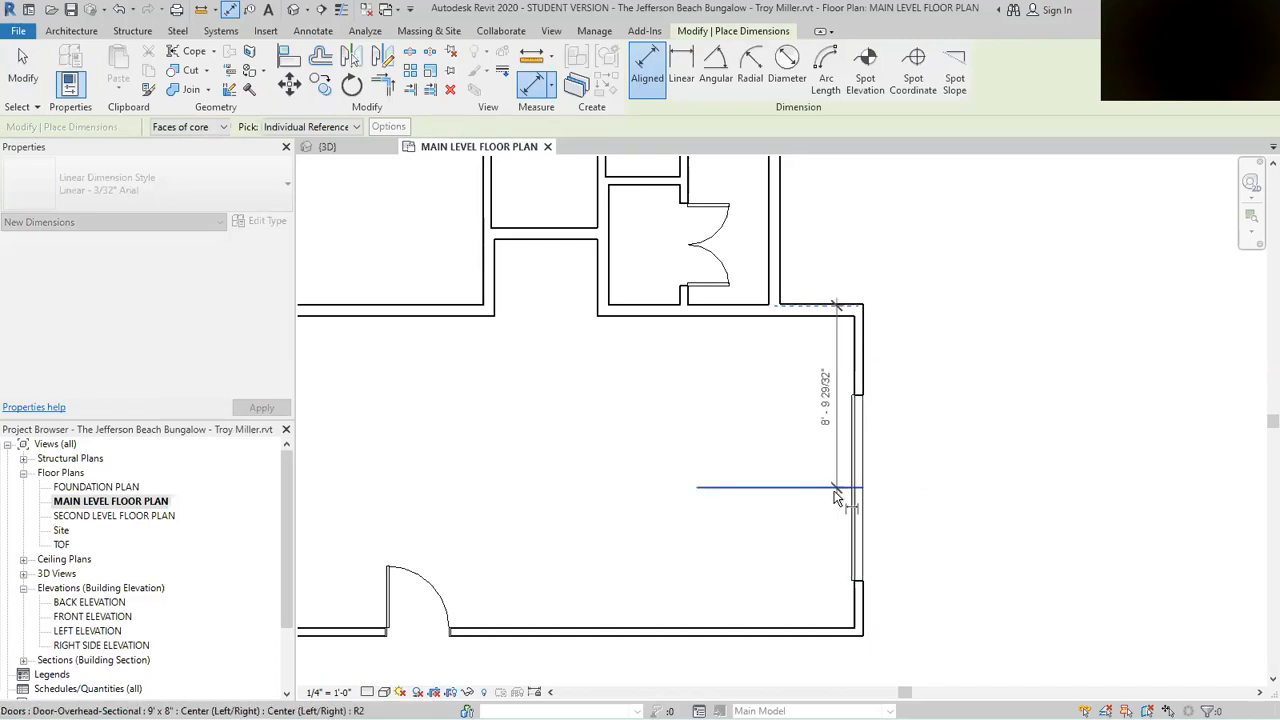
{"action": "left_click", "coordinate": [805, 637]}
{"action": "left_click", "coordinate": [988, 510]}
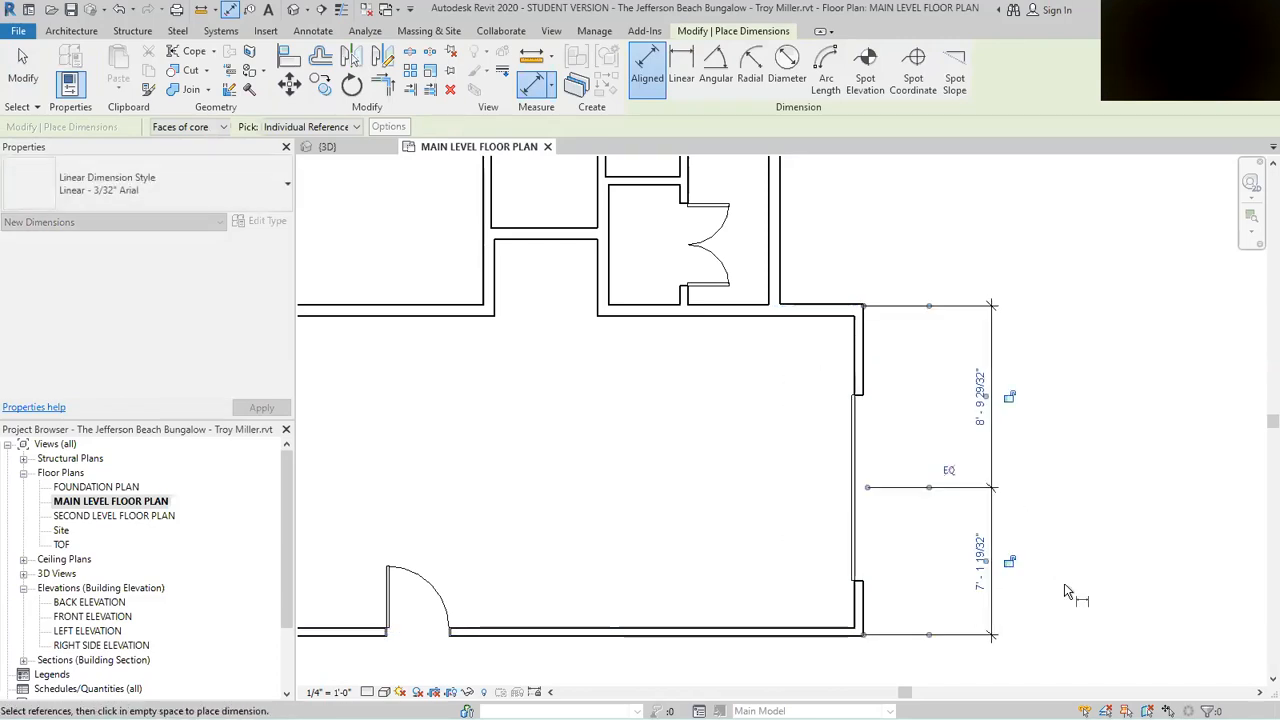
{"action": "left_click", "coordinate": [948, 471]}
{"action": "key", "text": "Escape"}
{"action": "key", "text": "Escape"}
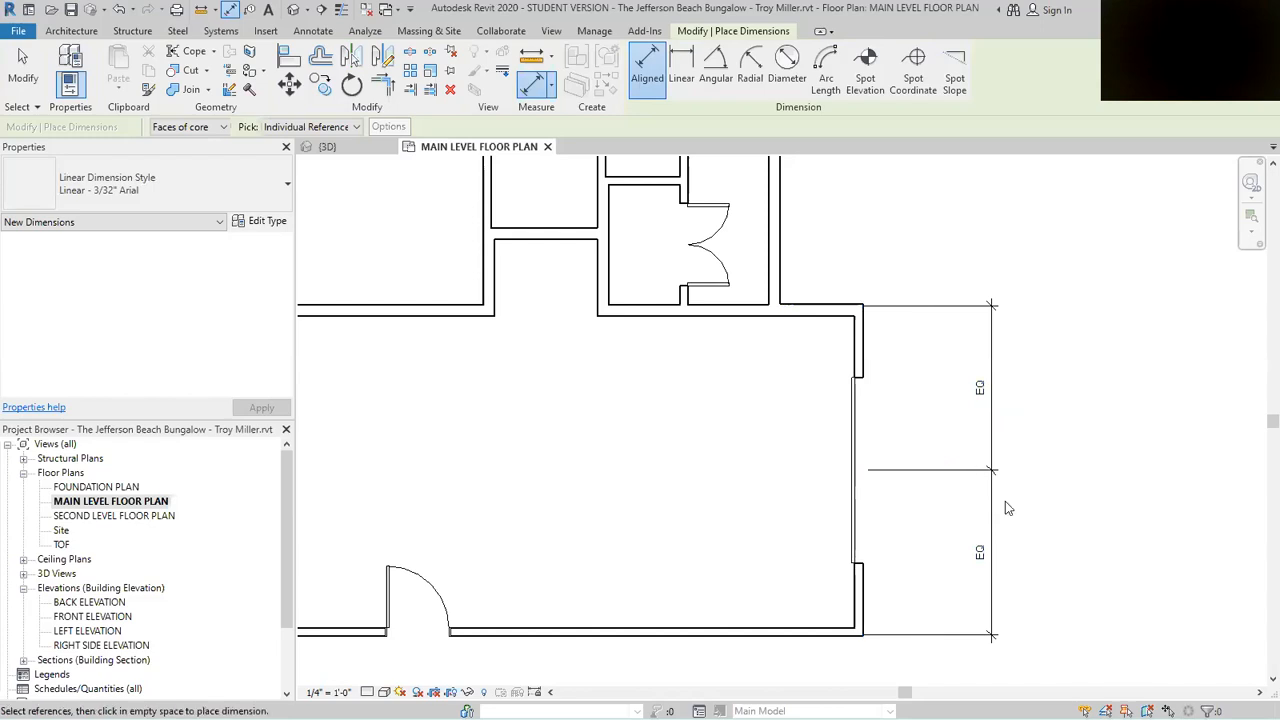
Step: Delete the equality dimension beside the overhead garage door
{"action": "left_click", "coordinate": [992, 519]}
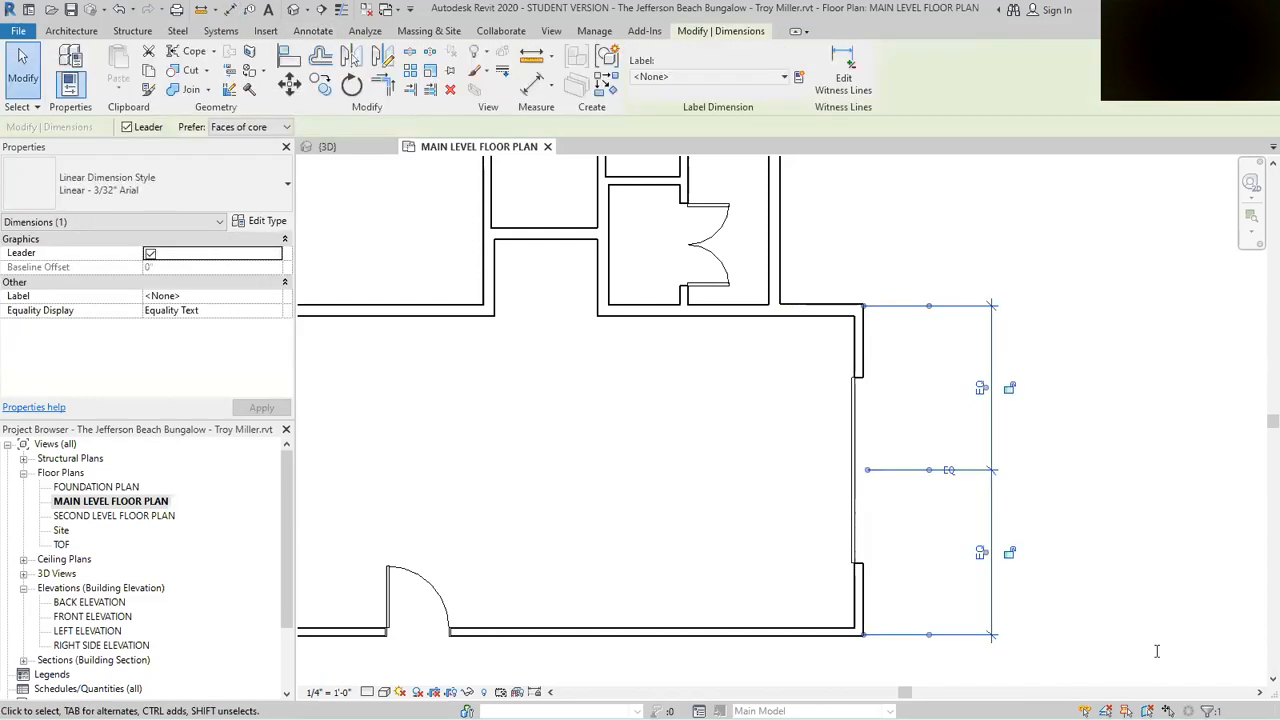
{"action": "key", "text": "Delete"}
{"action": "key", "text": "Return"}
{"action": "scroll", "coordinate": [928, 471], "scroll_direction": "down", "scroll_amount": 2}
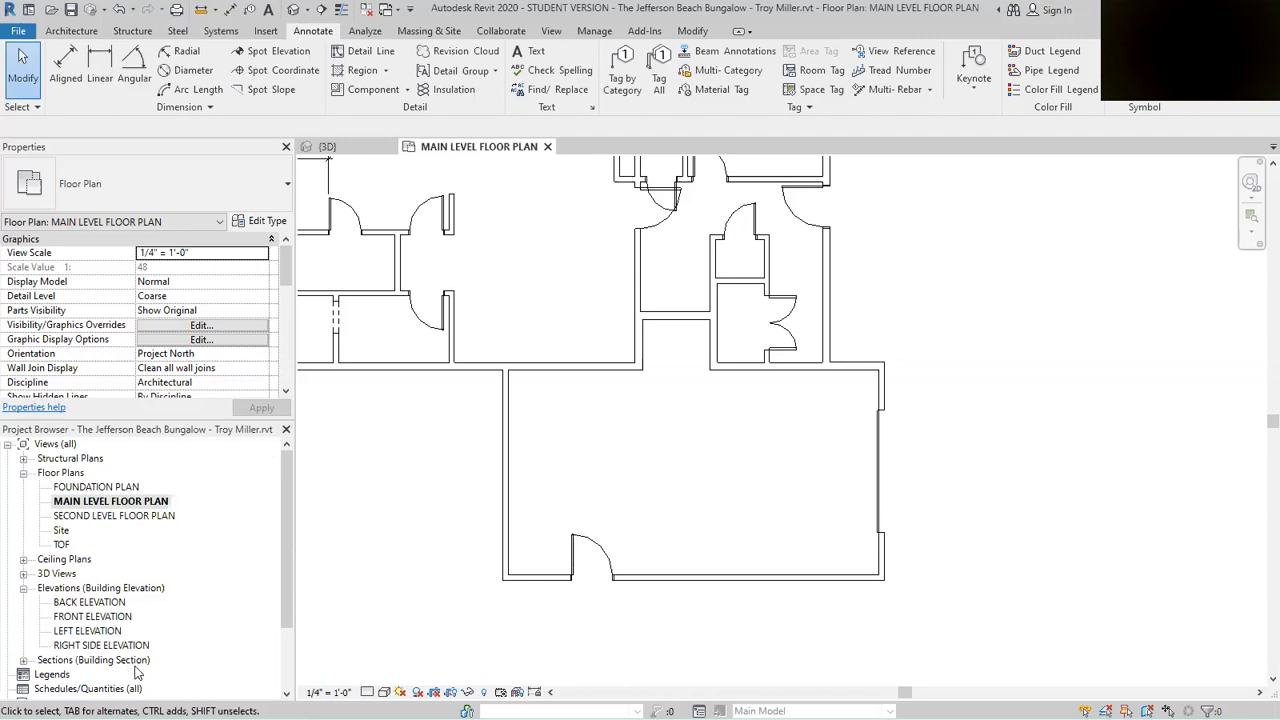
Step: Open the front elevation and set the overhead sectional garage door's level to FOUNDATION PLAN
{"action": "left_click", "coordinate": [70, 618]}
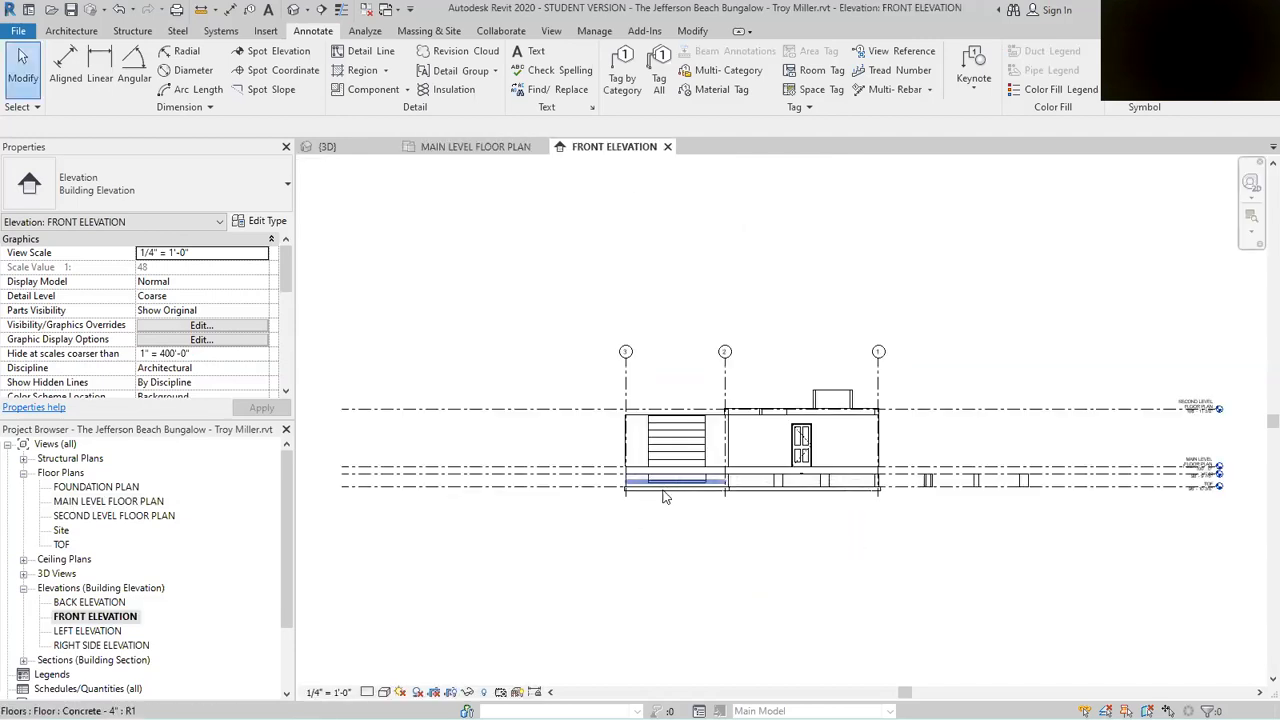
{"action": "scroll", "coordinate": [662, 476], "scroll_direction": "up", "scroll_amount": 5}
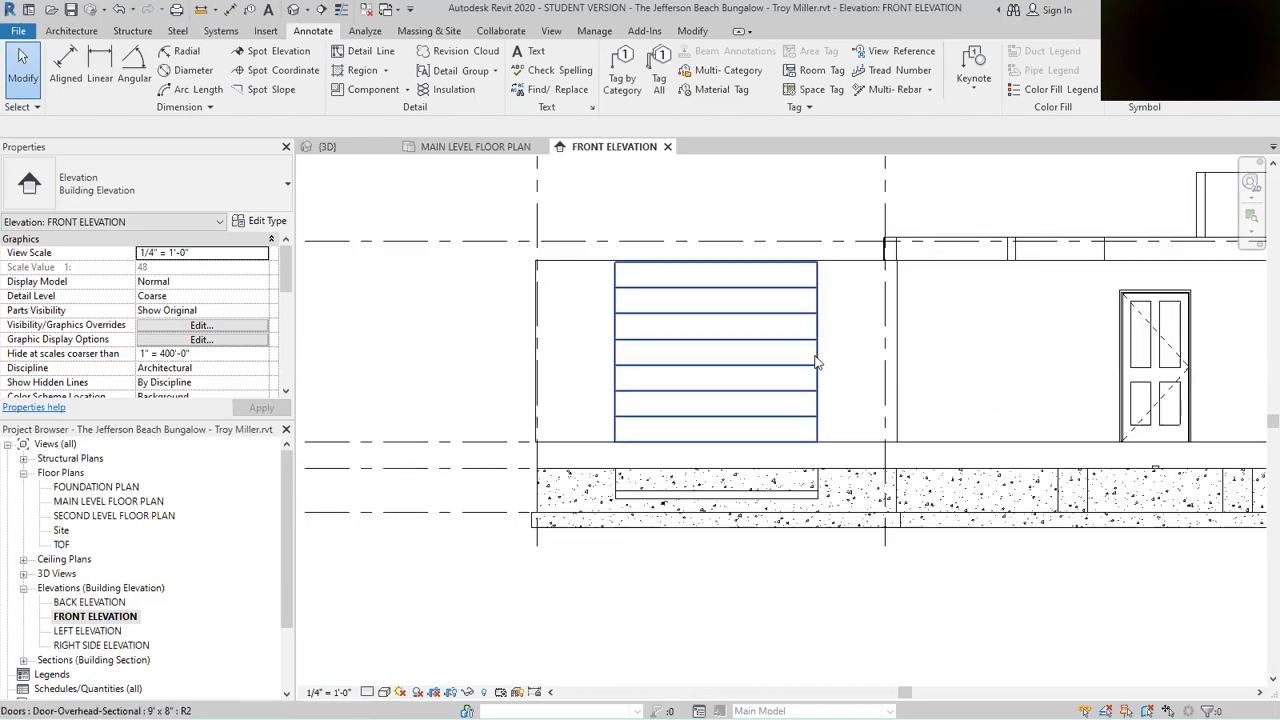
{"action": "left_click", "coordinate": [818, 365]}
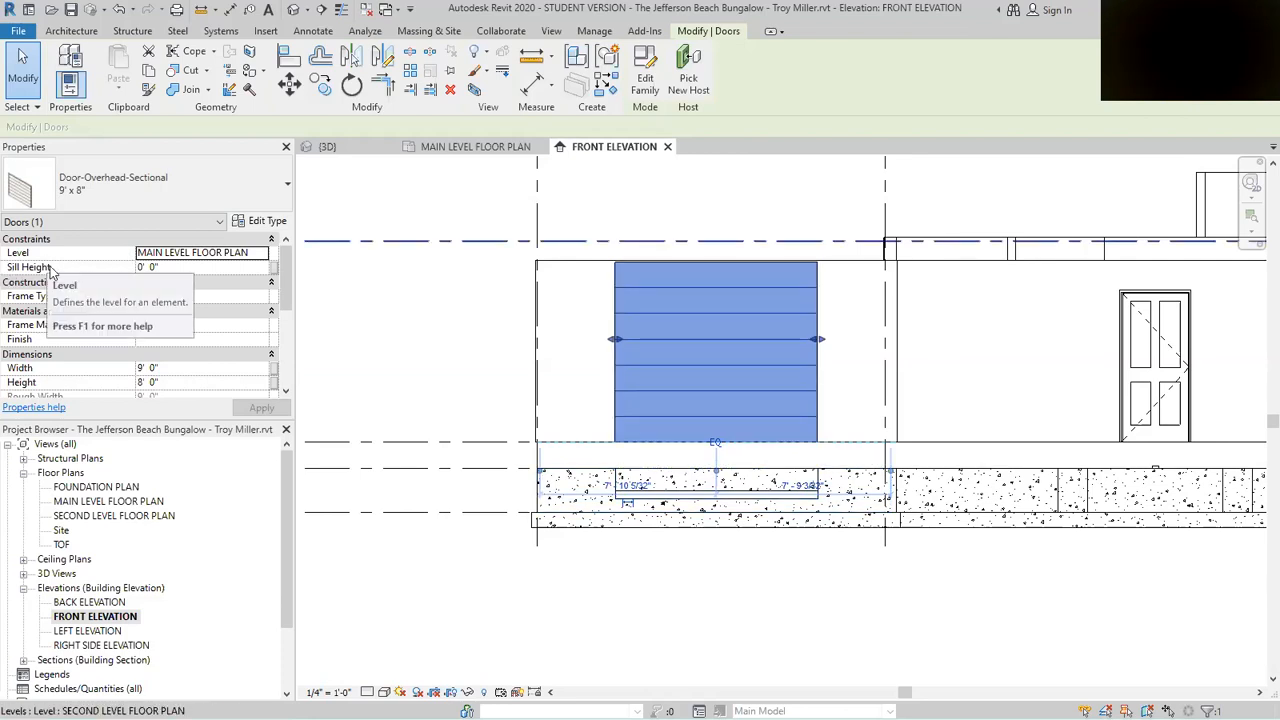
{"action": "left_click", "coordinate": [265, 256]}
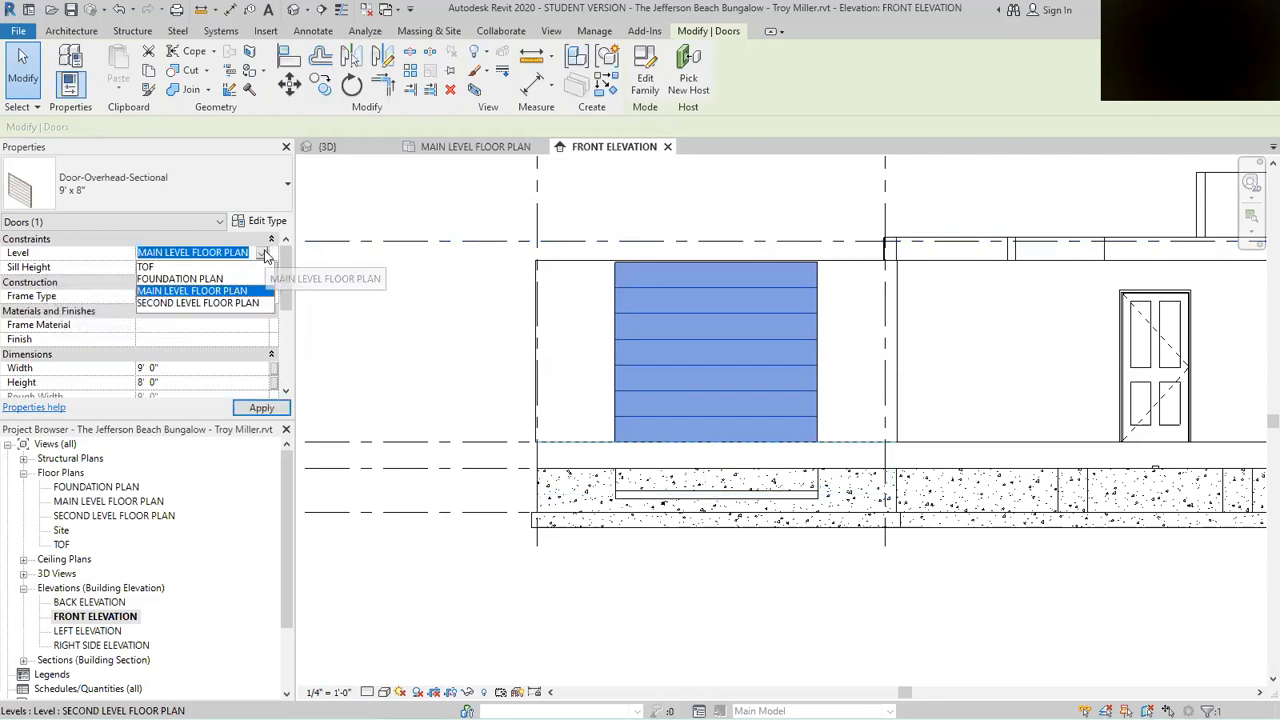
{"action": "left_click", "coordinate": [192, 279]}
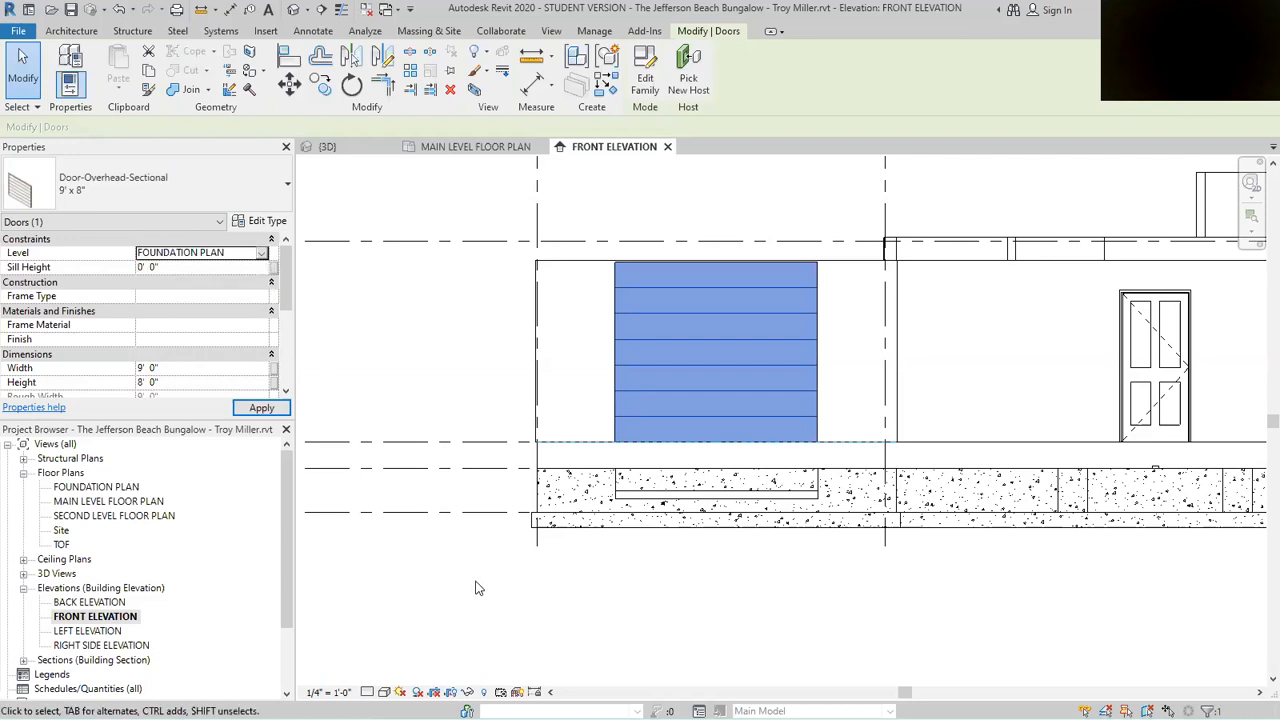
{"action": "left_click", "coordinate": [722, 607]}
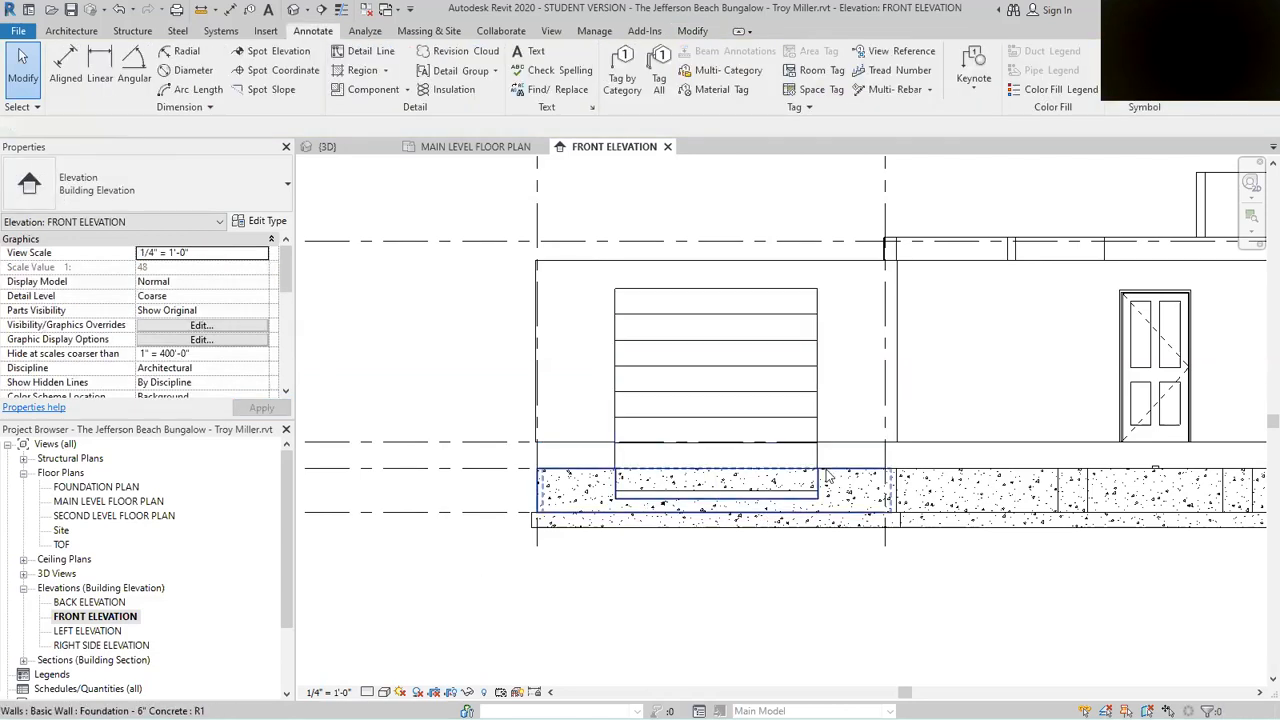
Step: Set the overhead garage door's sill height to -1' so it sits lower in the foundation wall
{"action": "scroll", "coordinate": [826, 483], "scroll_direction": "up", "scroll_amount": 3}
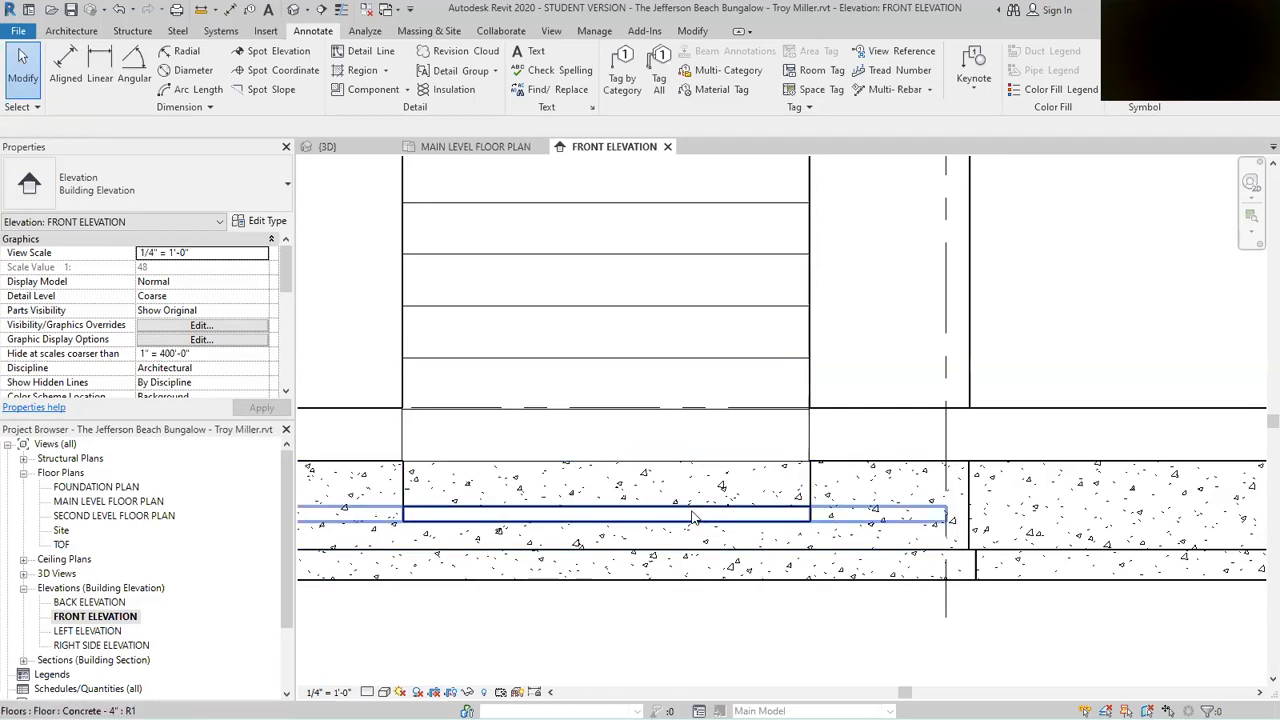
{"action": "left_click", "coordinate": [810, 325]}
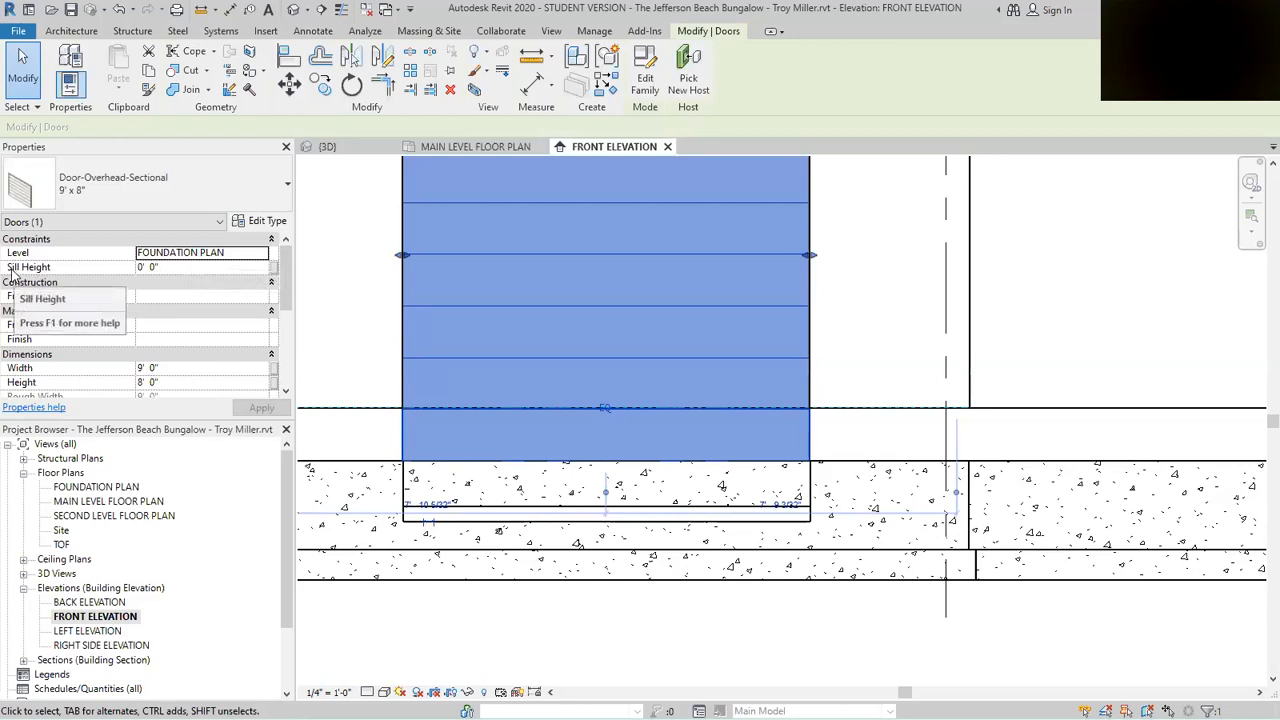
{"action": "left_click", "coordinate": [169, 267]}
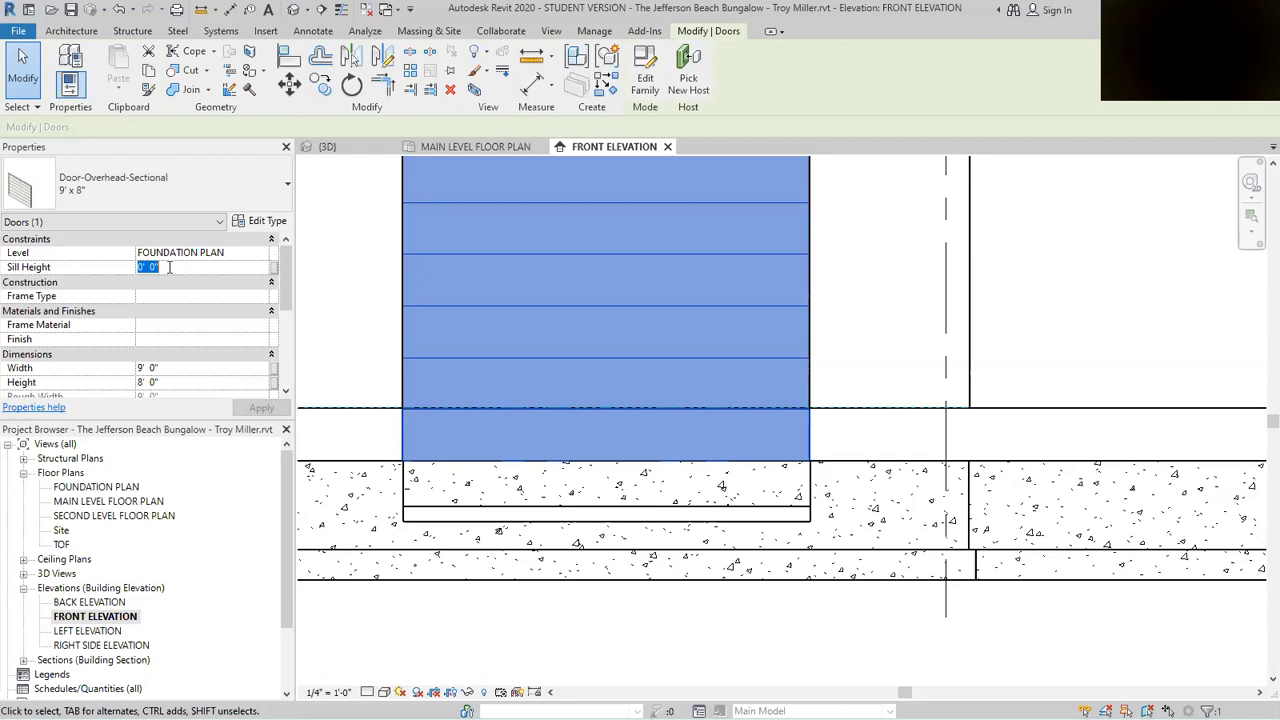
{"action": "type", "text": "-"}
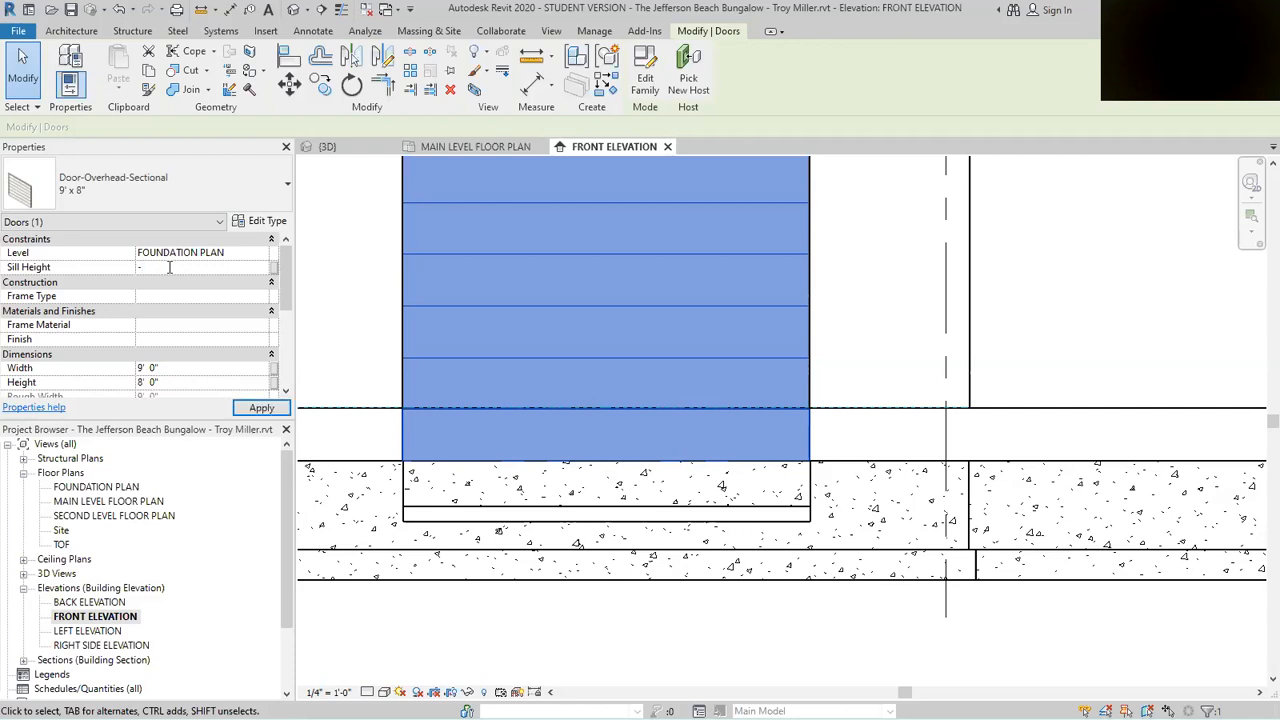
{"action": "type", "text": "1"}
{"action": "key", "text": "Return"}
{"action": "left_click", "coordinate": [262, 408]}
{"action": "left_click", "coordinate": [690, 615]}
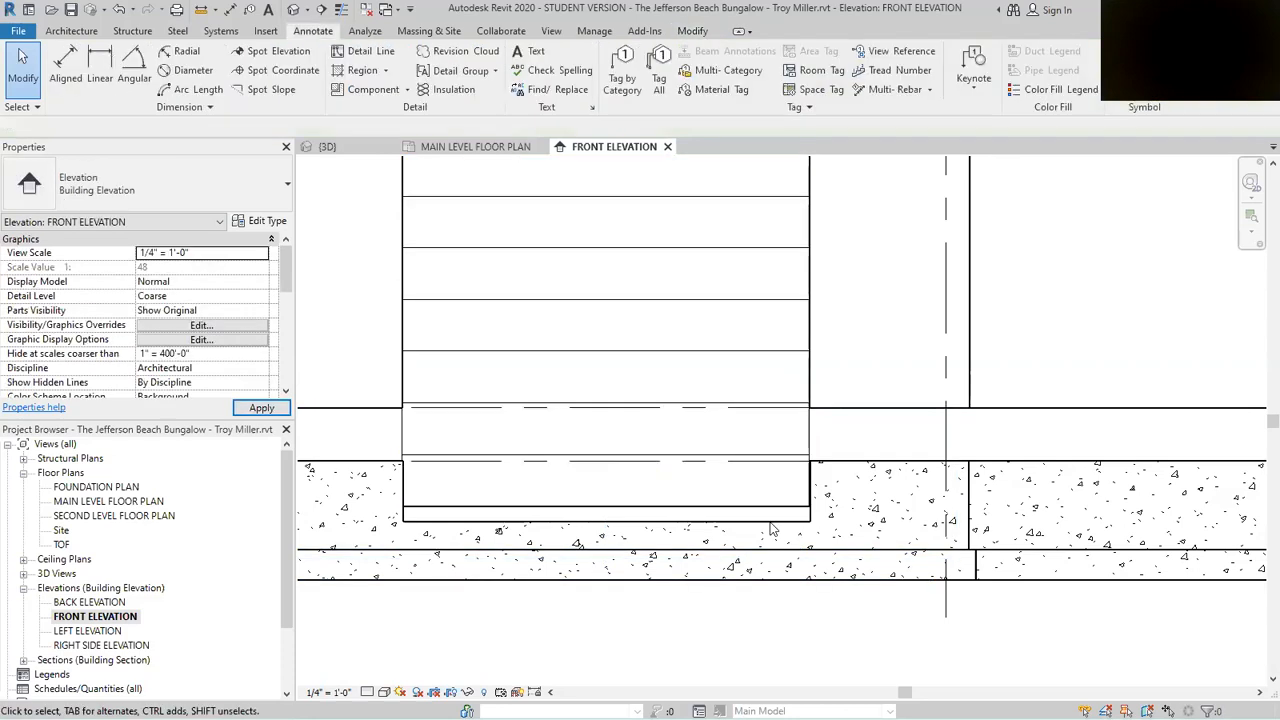
Step: Check the lowered garage door's position in the front elevation and in the 3D view
{"action": "scroll", "coordinate": [735, 561], "scroll_direction": "down", "scroll_amount": 4}
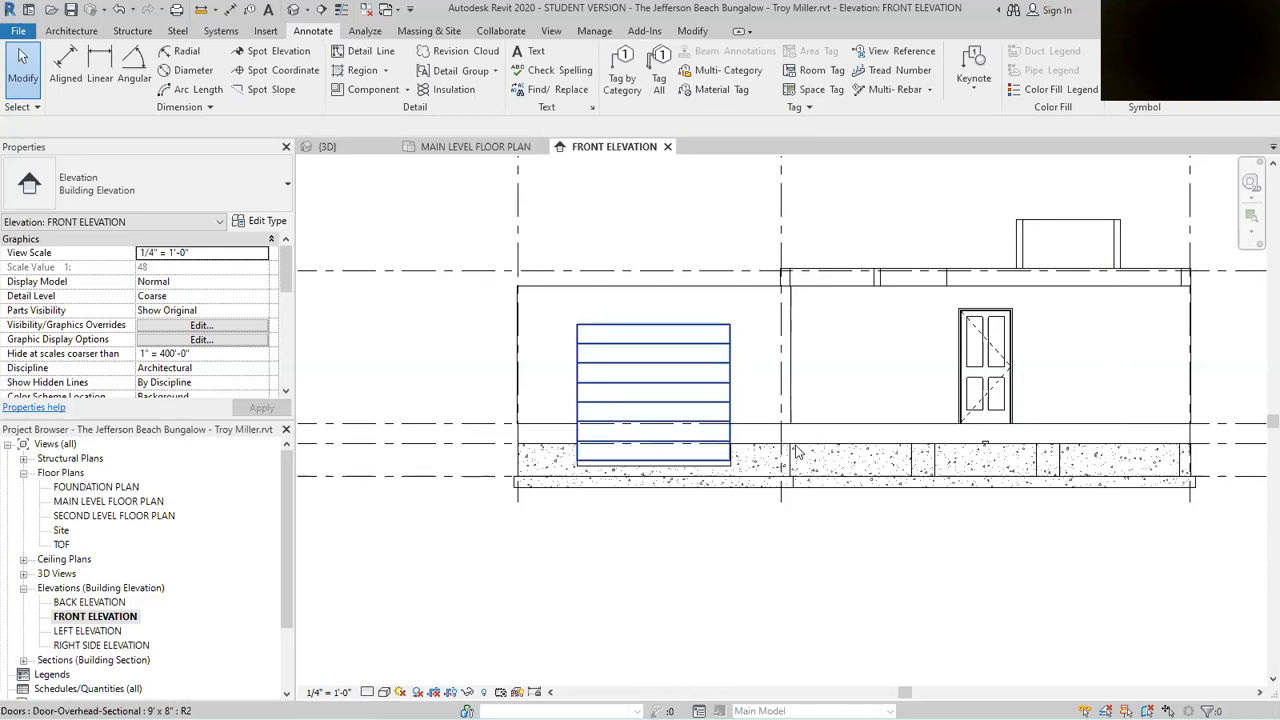
{"action": "scroll", "coordinate": [845, 505], "scroll_direction": "down", "scroll_amount": 1}
{"action": "middle_click_drag", "start_coordinate": [866, 518], "coordinate": [833, 491]}
{"action": "scroll", "coordinate": [833, 491], "scroll_direction": "down", "scroll_amount": 1}
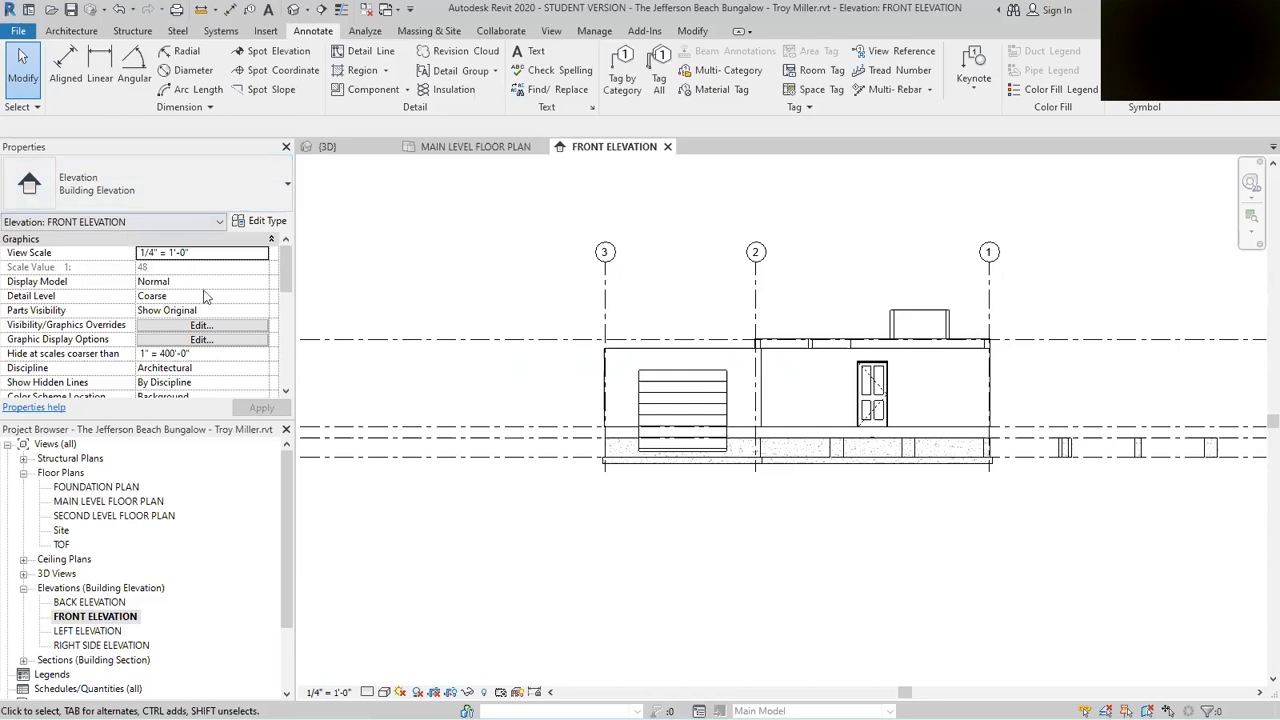
{"action": "left_click", "coordinate": [353, 148]}
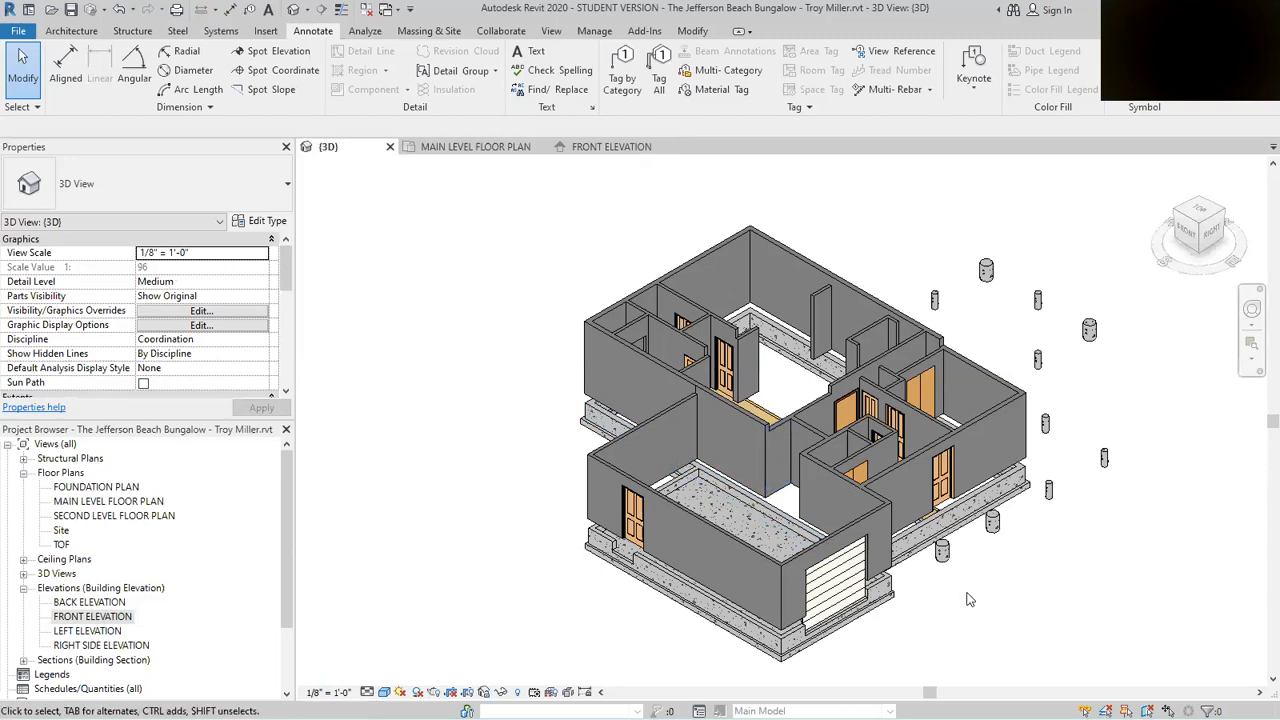
{"action": "middle_click_drag", "start_coordinate": [1034, 581], "coordinate": [782, 568], "text": "shift"}
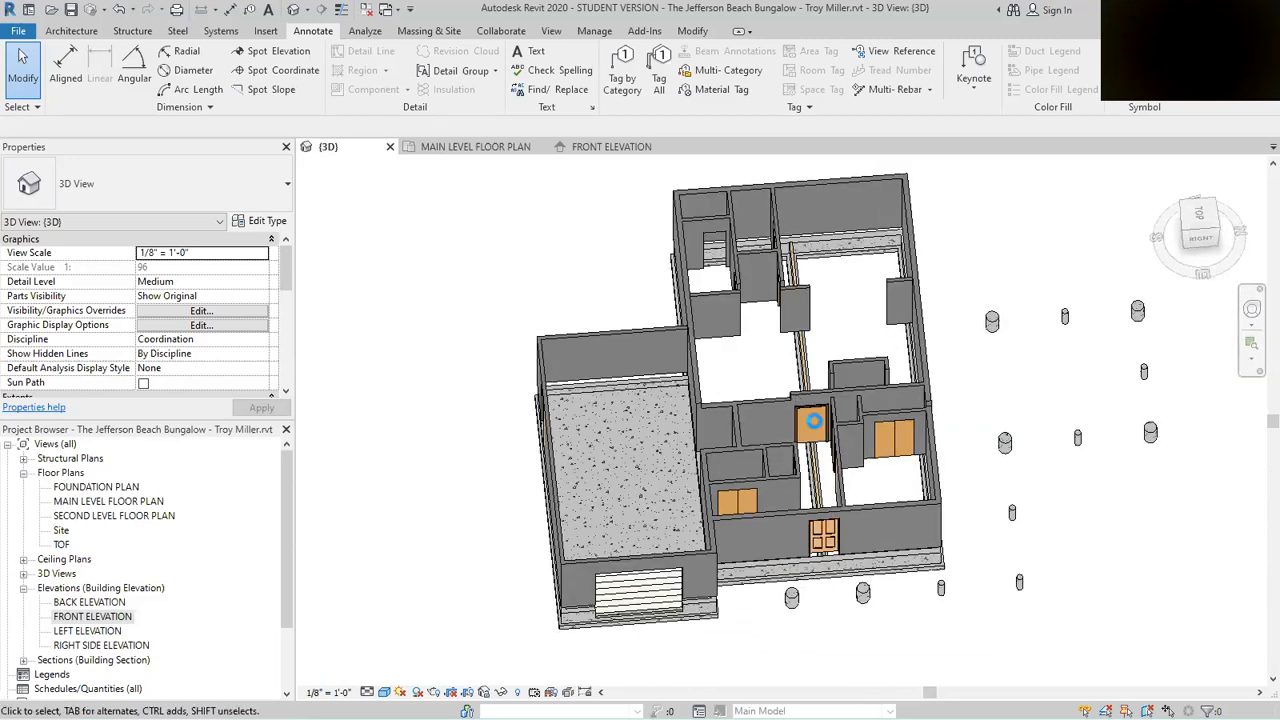
Step: Change the single-flush interior door near the entry to the Door-Interior-Single-4_Panel-Wood 36" x 80" type
{"action": "scroll", "coordinate": [815, 432], "scroll_direction": "up", "scroll_amount": 4}
{"action": "middle_click_drag", "start_coordinate": [823, 409], "coordinate": [874, 413]}
{"action": "scroll", "coordinate": [685, 426], "scroll_direction": "down", "scroll_amount": 5}
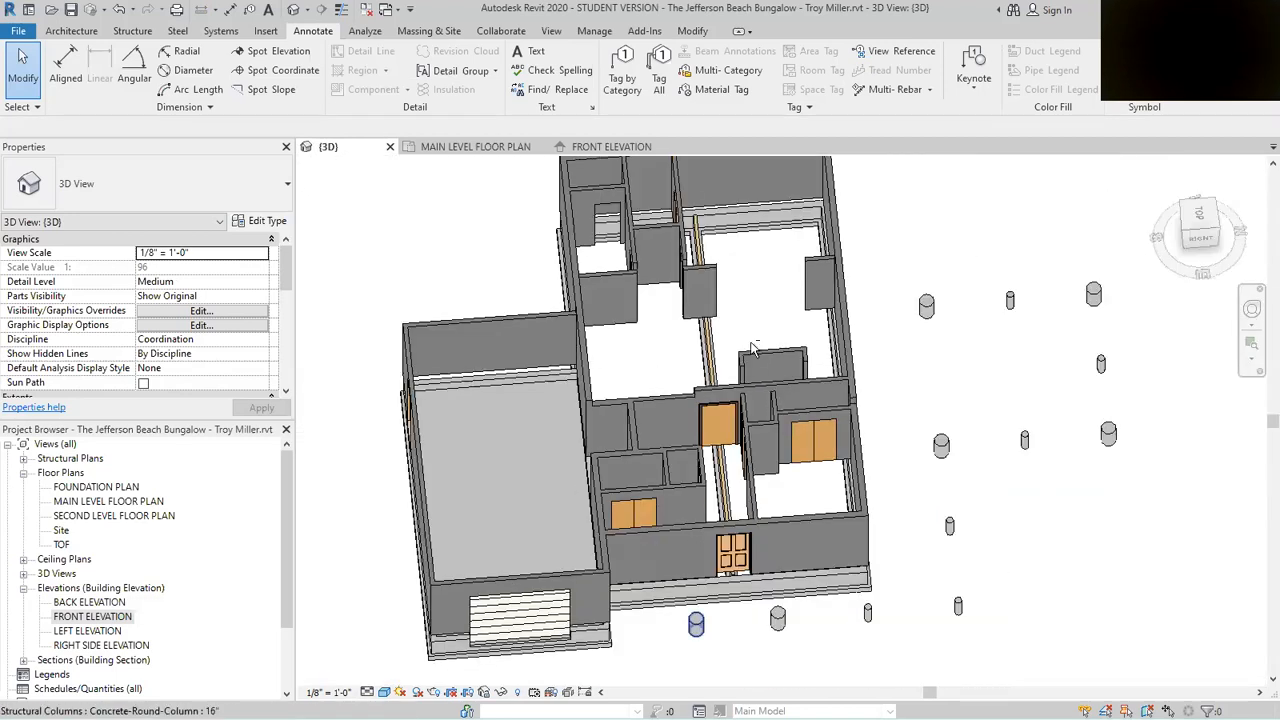
{"action": "left_click", "coordinate": [735, 418]}
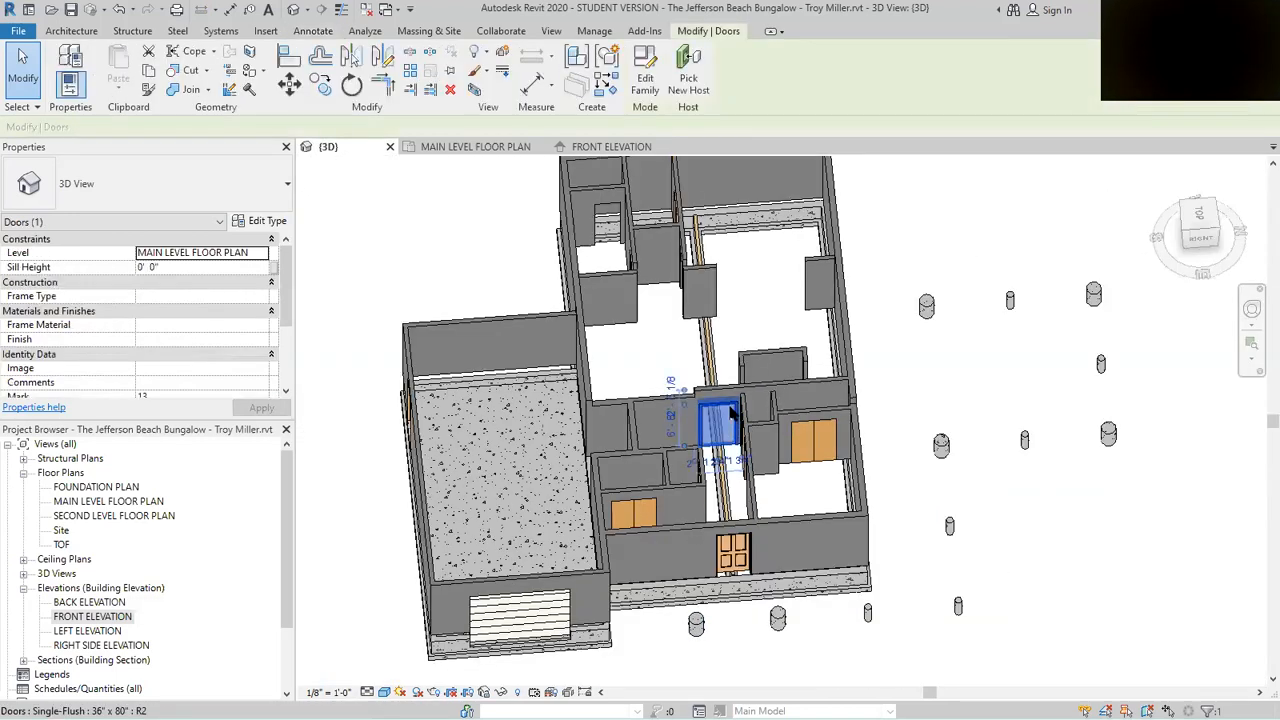
{"action": "left_click", "coordinate": [253, 200]}
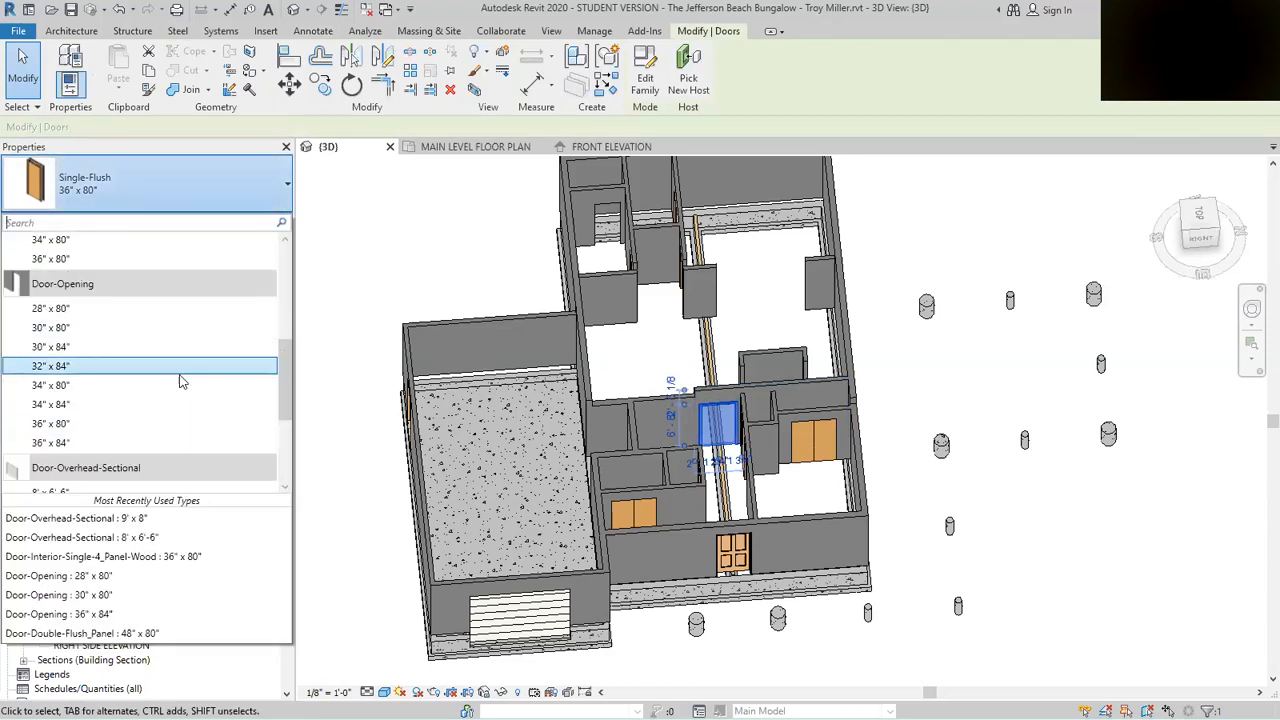
{"action": "scroll", "coordinate": [183, 375], "scroll_direction": "up", "scroll_amount": 6}
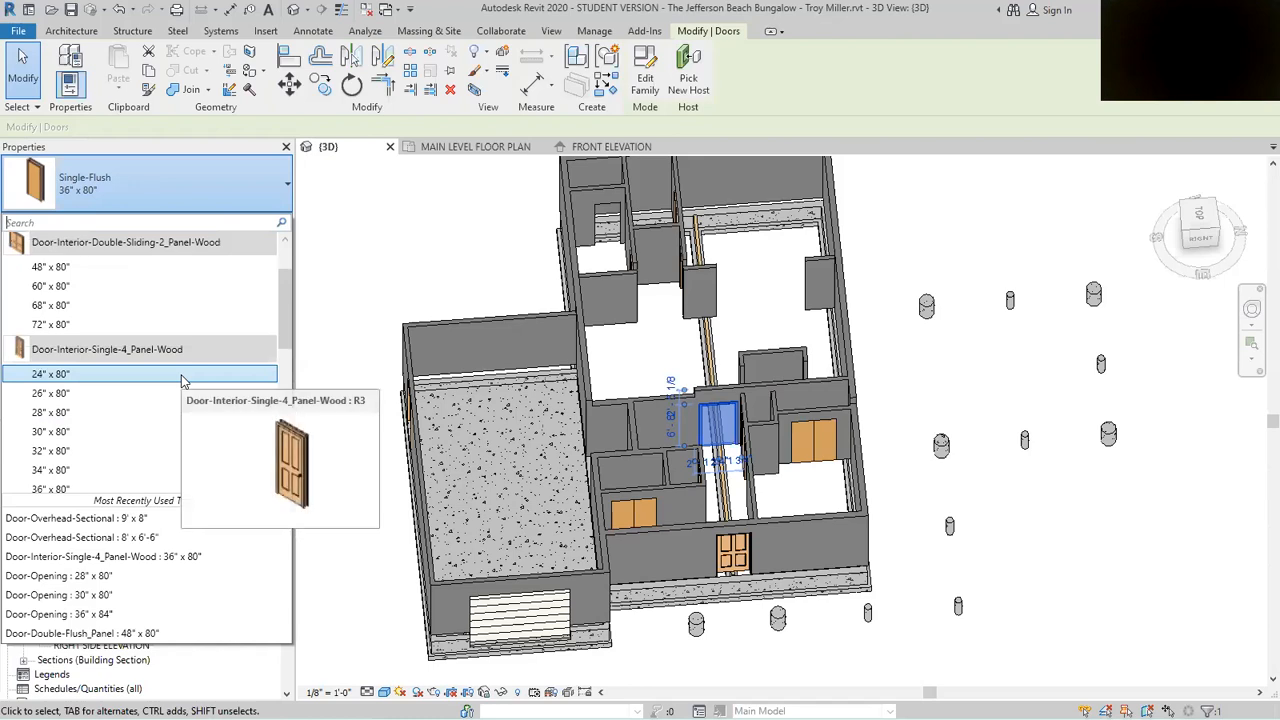
{"action": "scroll", "coordinate": [183, 380], "scroll_direction": "up", "scroll_amount": 2}
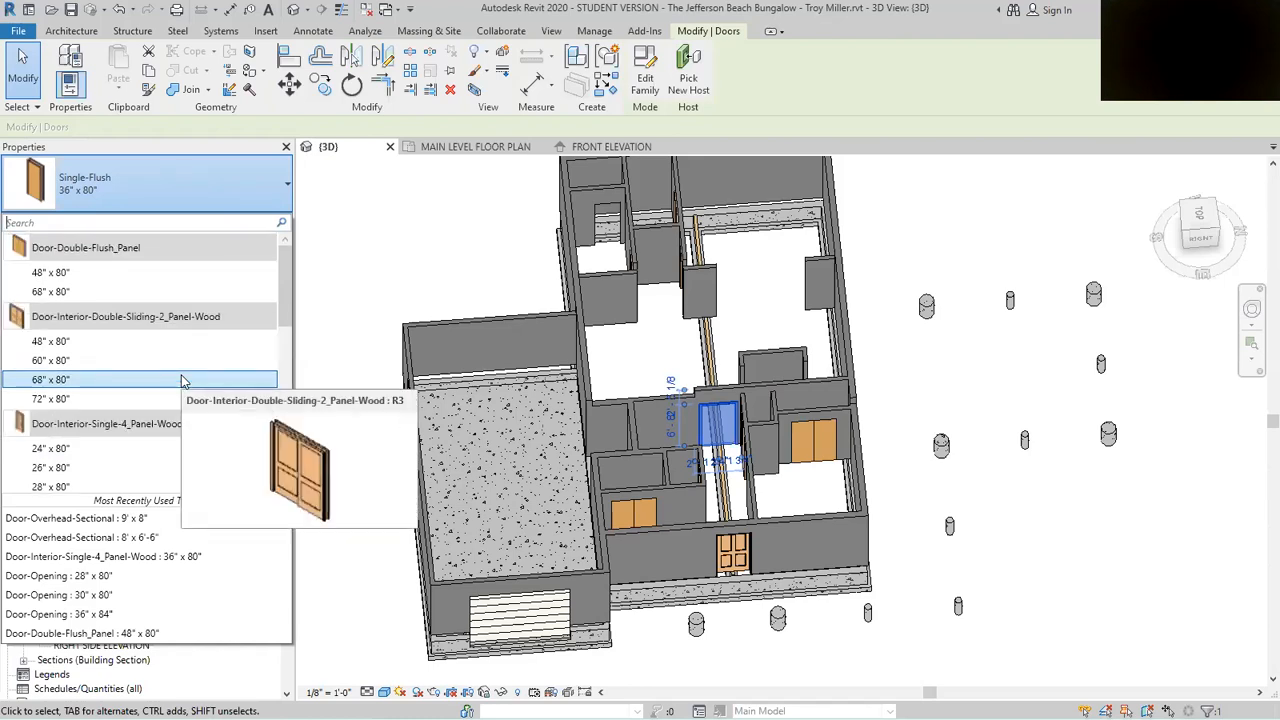
{"action": "scroll", "coordinate": [183, 380], "scroll_direction": "down", "scroll_amount": 2}
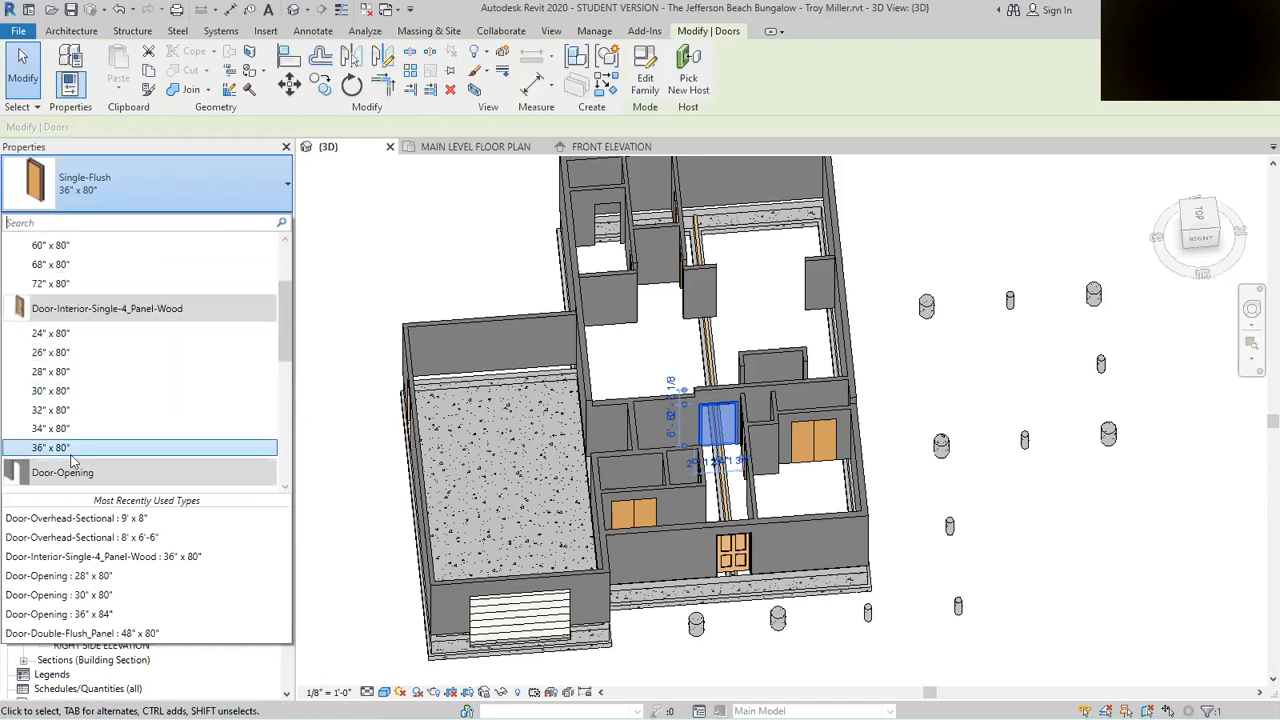
{"action": "left_click", "coordinate": [69, 451]}
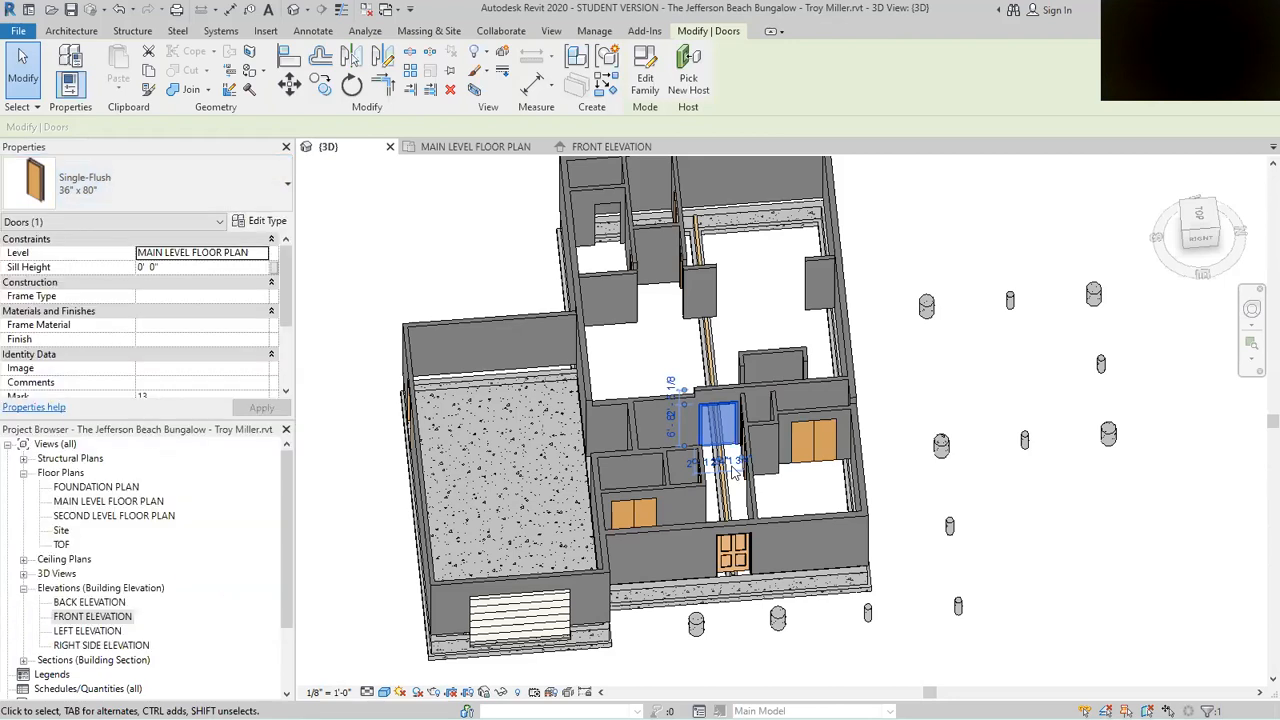
{"action": "left_click", "coordinate": [1039, 509]}
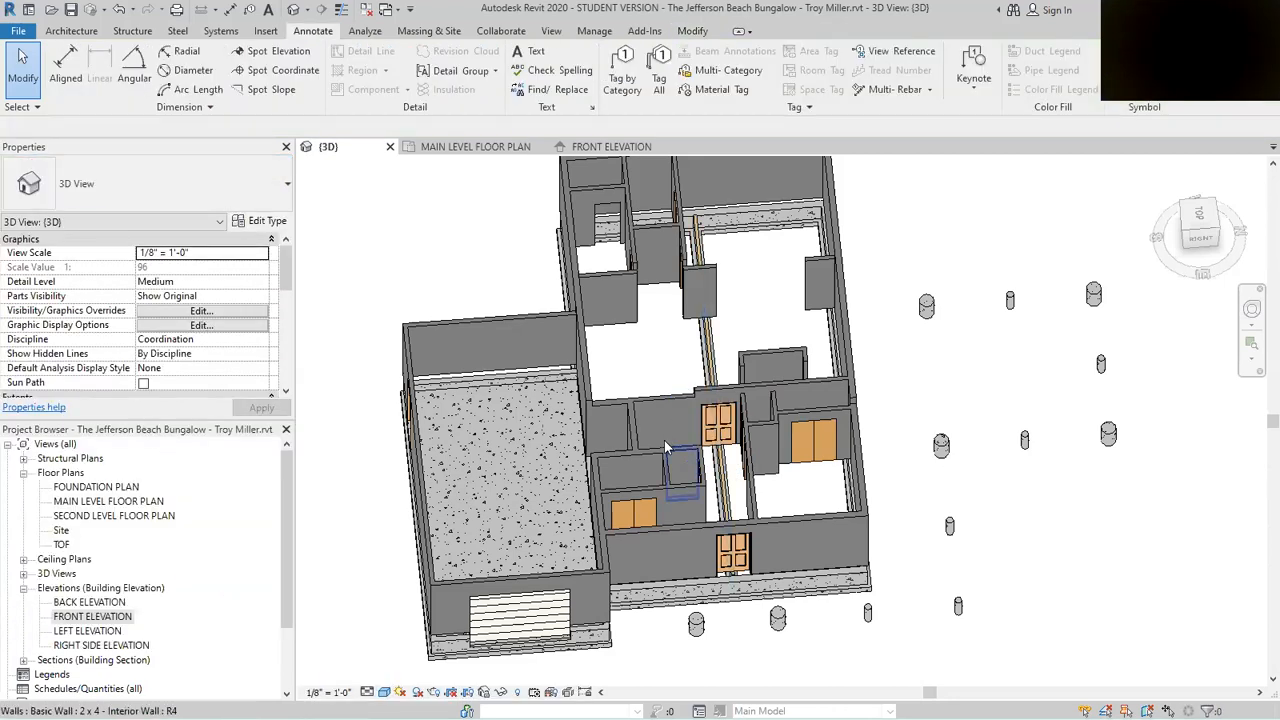
Step: Inspect the remaining interior doors in 3D and review the door layout in the main level floor plan
{"action": "scroll", "coordinate": [665, 440], "scroll_direction": "down", "scroll_amount": 2}
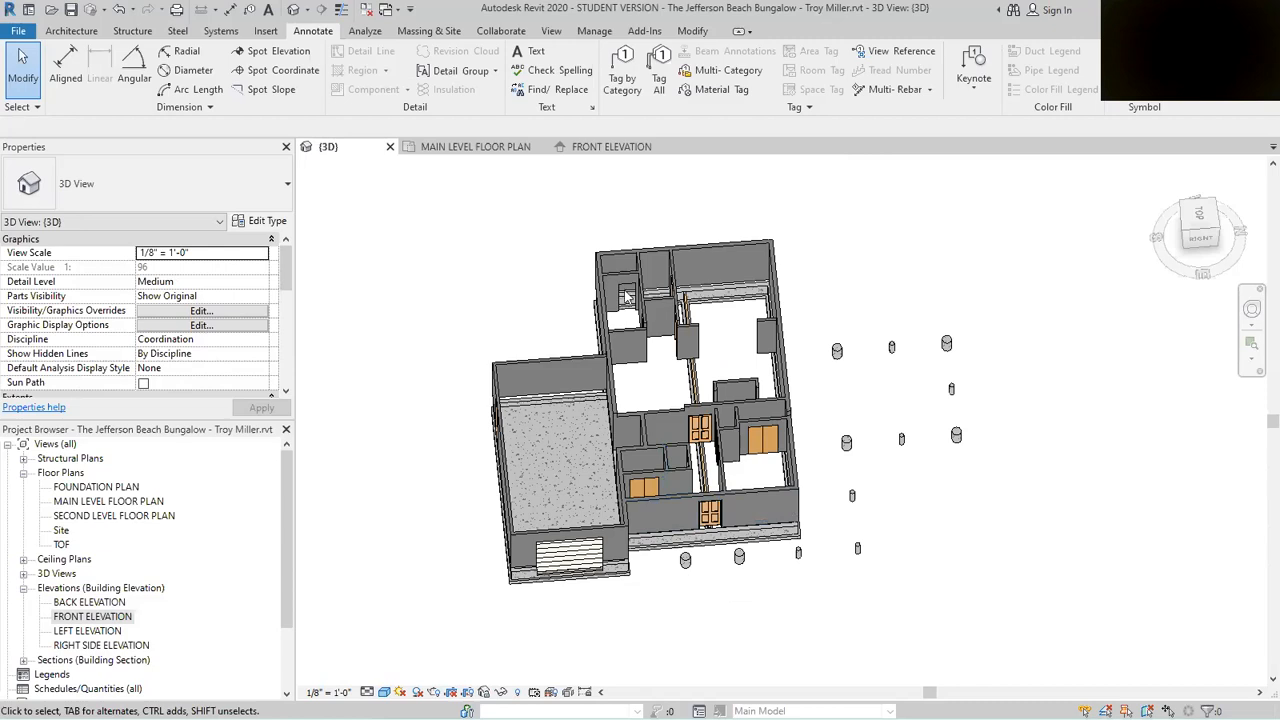
{"action": "scroll", "coordinate": [626, 296], "scroll_direction": "up", "scroll_amount": 5}
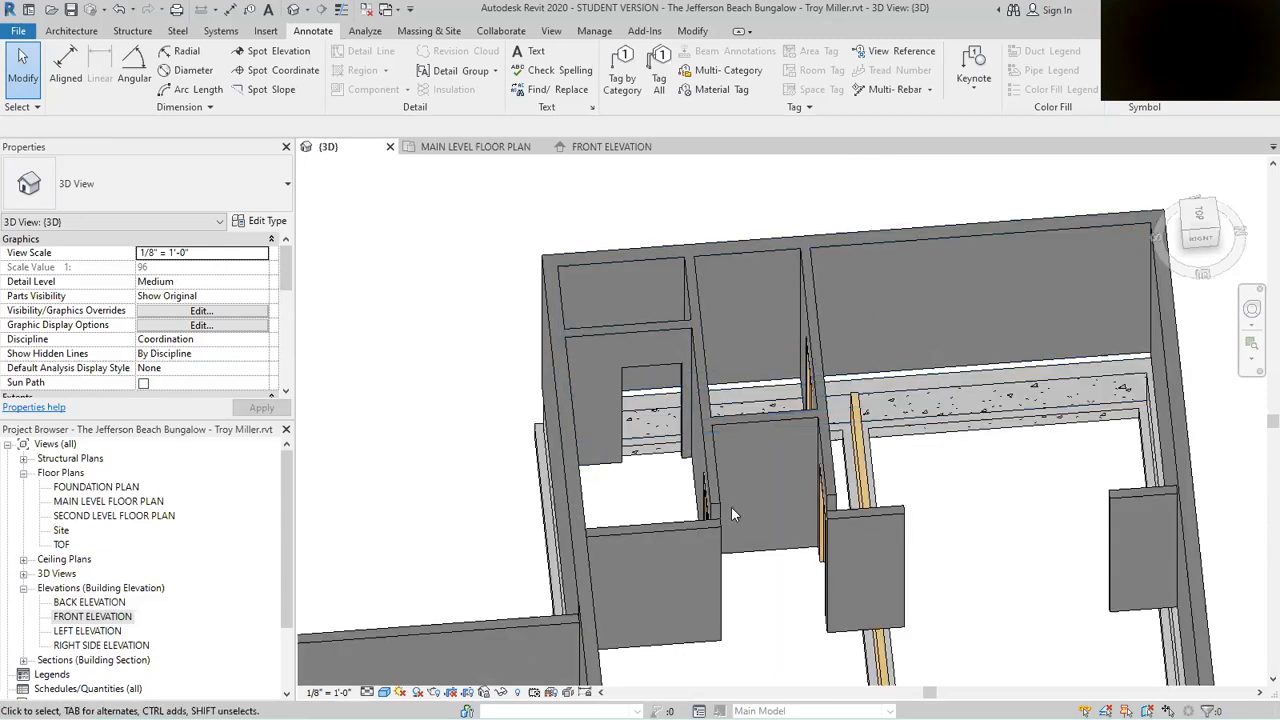
{"action": "scroll", "coordinate": [661, 322], "scroll_direction": "down", "scroll_amount": 5}
{"action": "middle_click_drag", "start_coordinate": [790, 525], "coordinate": [875, 470], "text": "shift"}
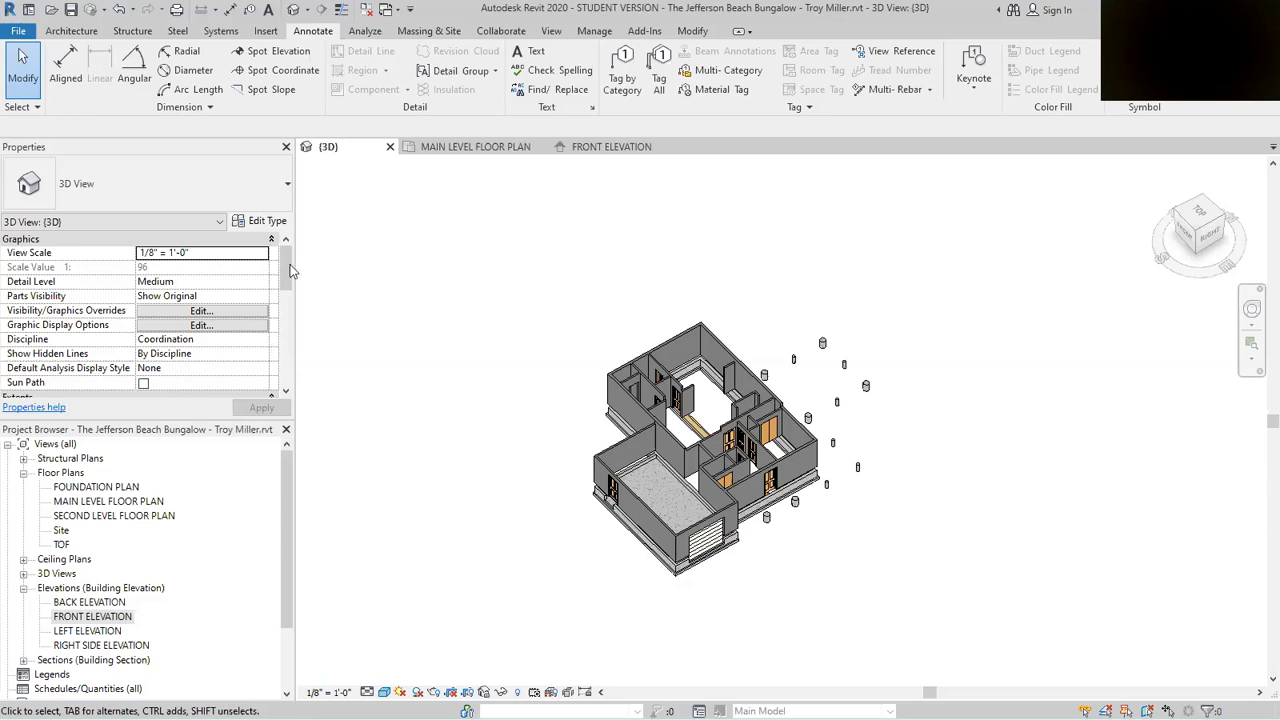
{"action": "left_click", "coordinate": [469, 146]}
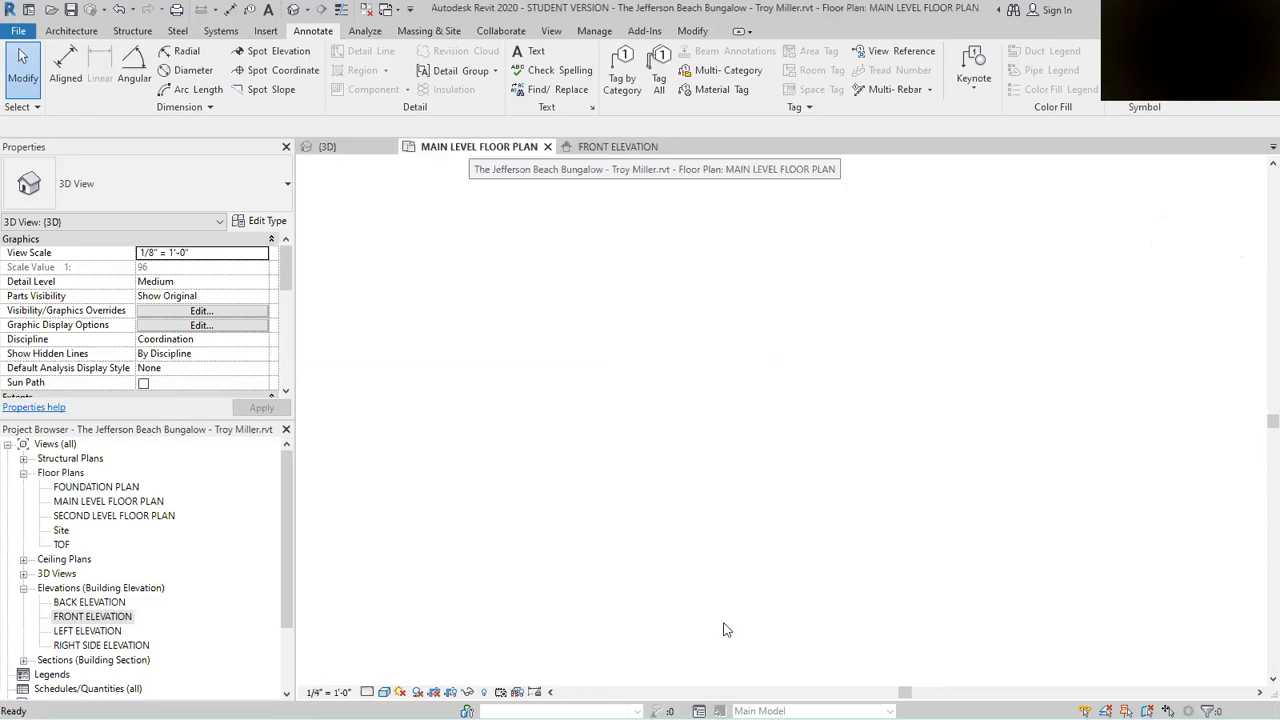
{"action": "scroll", "coordinate": [866, 650], "scroll_direction": "down", "scroll_amount": 4}
{"action": "scroll", "coordinate": [601, 468], "scroll_direction": "up", "scroll_amount": 1}
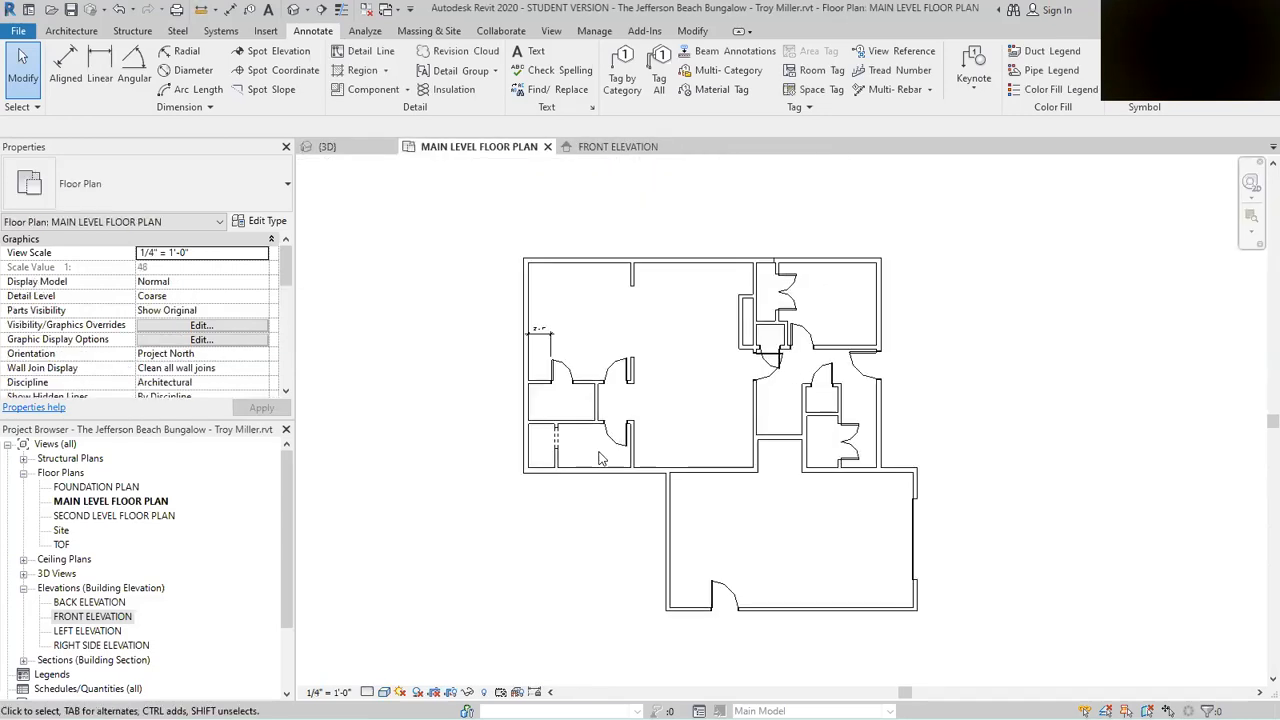
{"action": "scroll", "coordinate": [705, 386], "scroll_direction": "up", "scroll_amount": 1}
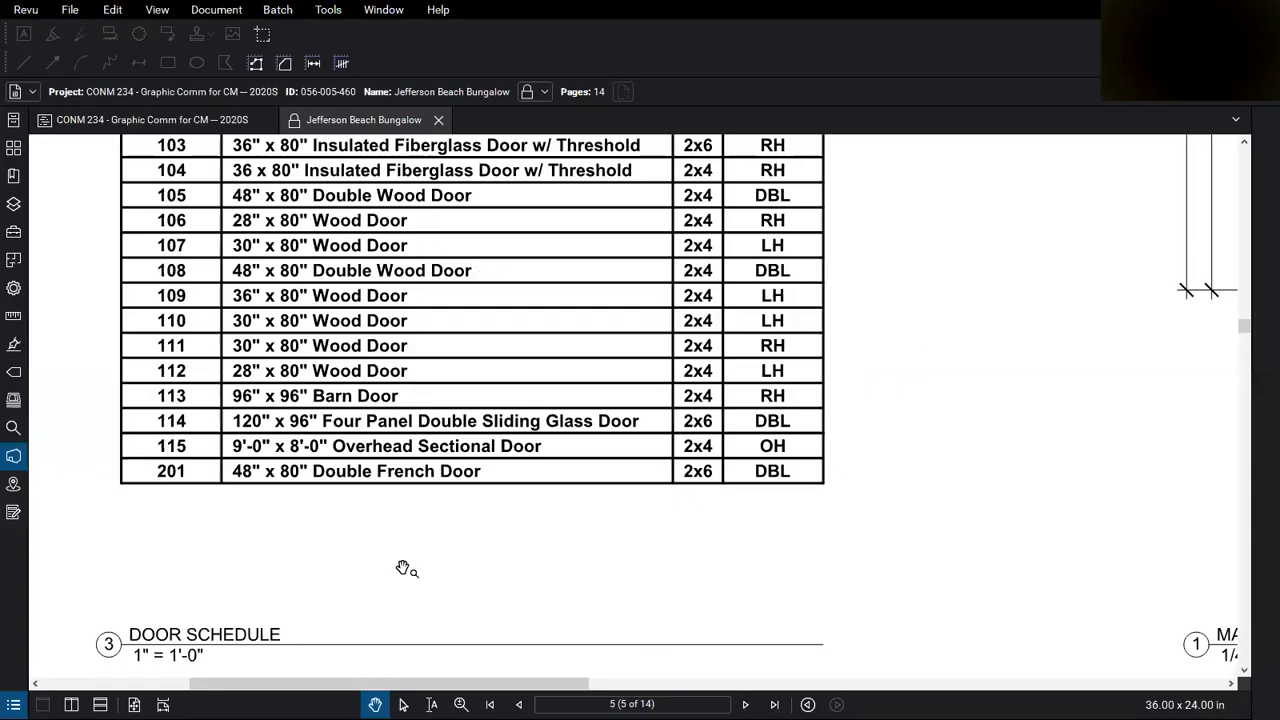
Step: Switch to the Jefferson Beach Bungalow drawings in Revu and examine doors 113 and 114 in the floor plan and door schedule
{"action": "scroll", "coordinate": [408, 568], "scroll_direction": "down", "scroll_amount": 5}
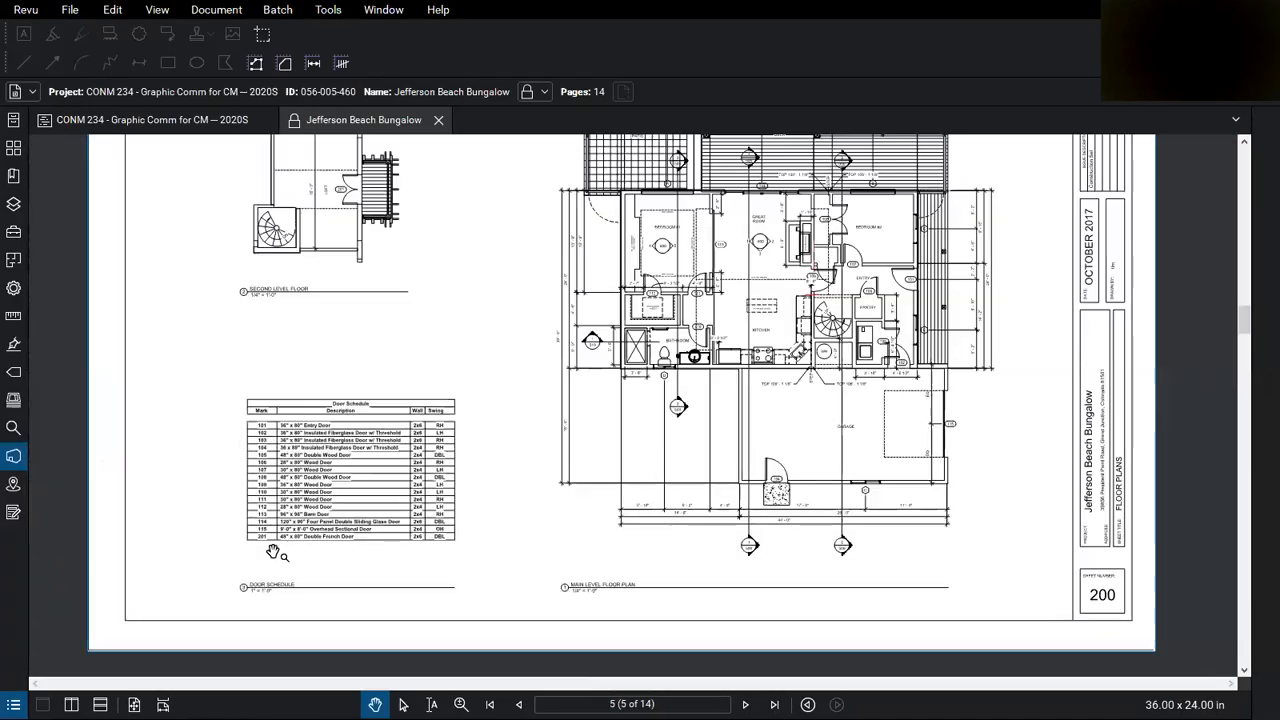
{"action": "scroll", "coordinate": [677, 293], "scroll_direction": "up", "scroll_amount": 3}
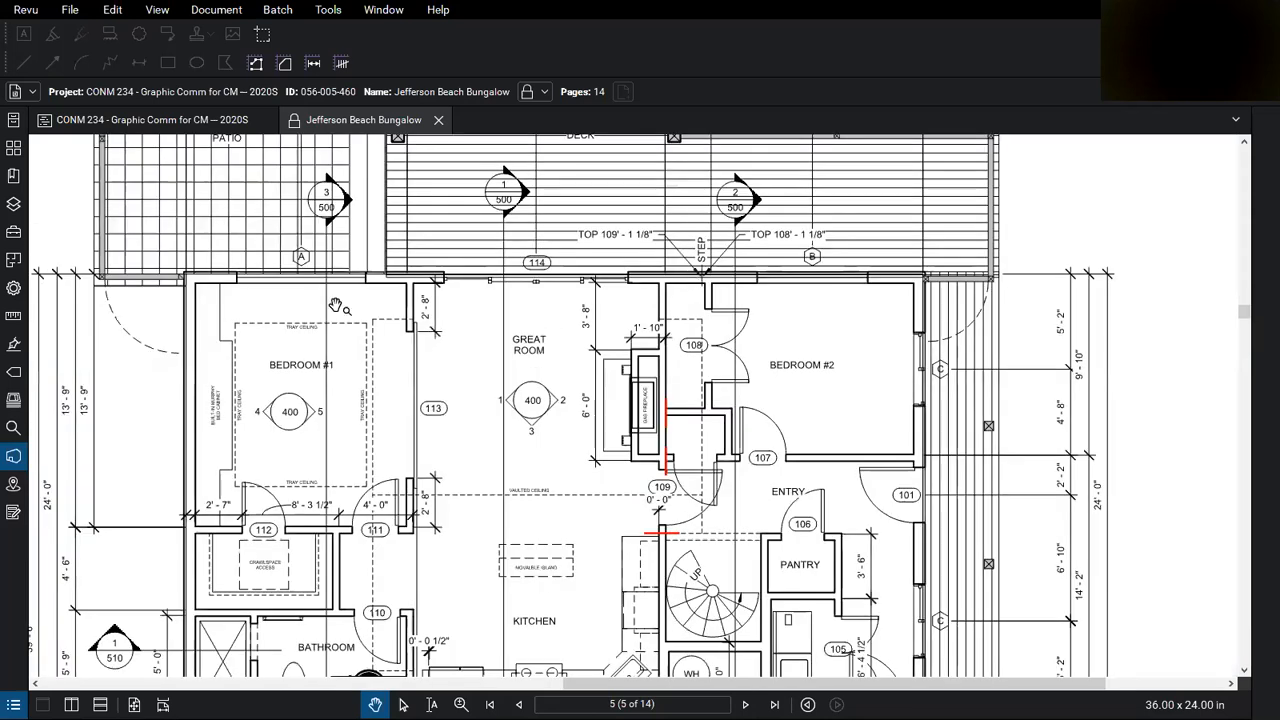
{"action": "scroll", "coordinate": [320, 270], "scroll_direction": "up", "scroll_amount": 1}
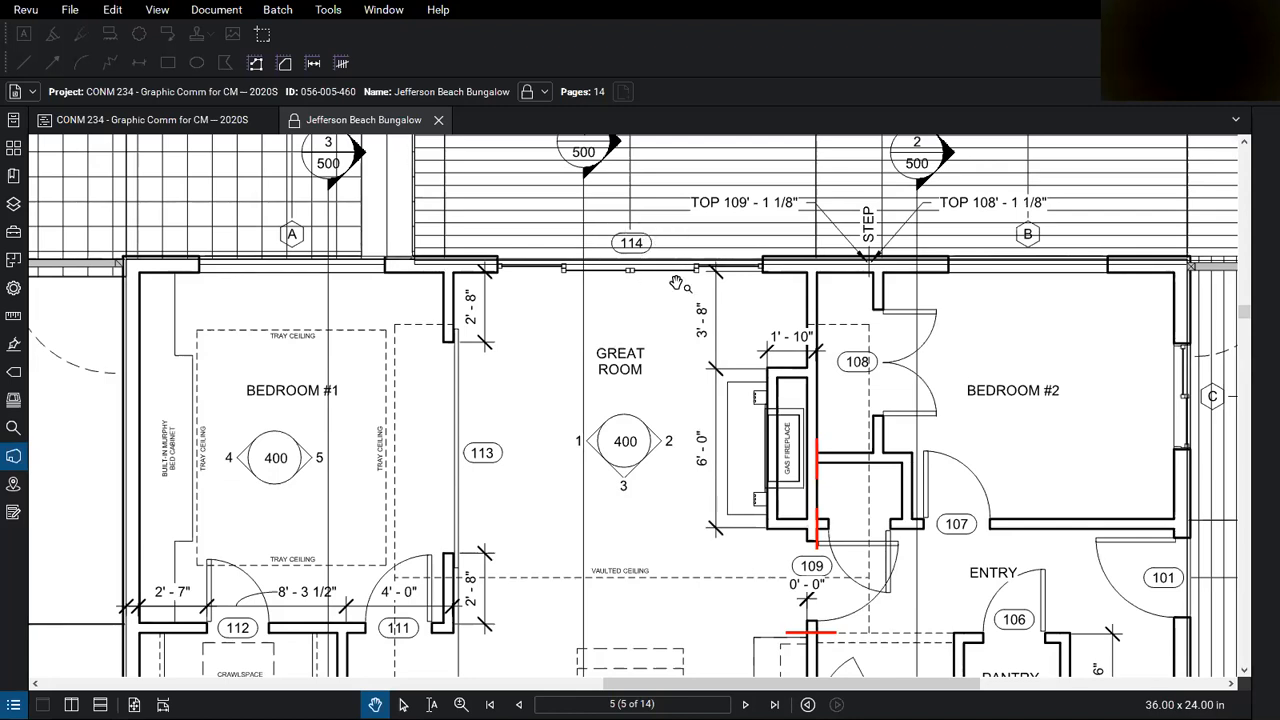
{"action": "scroll", "coordinate": [645, 252], "scroll_direction": "down", "scroll_amount": 2}
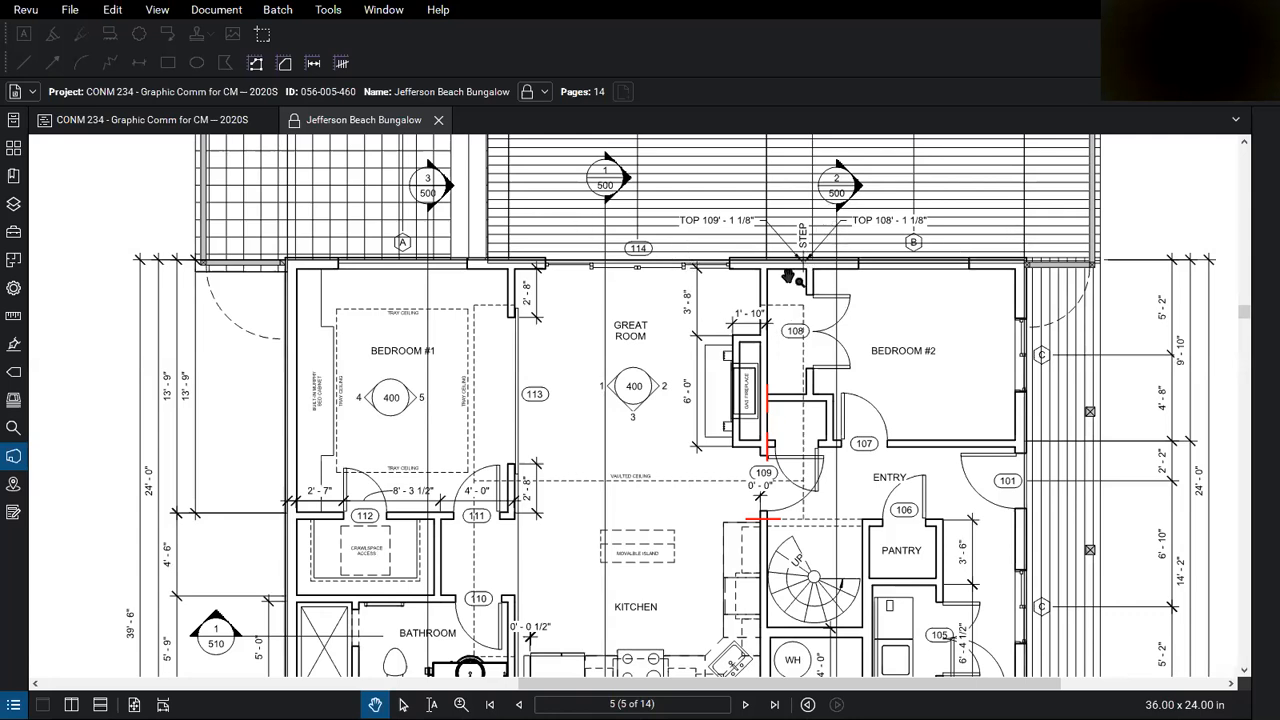
{"action": "scroll", "coordinate": [773, 218], "scroll_direction": "down", "scroll_amount": 6}
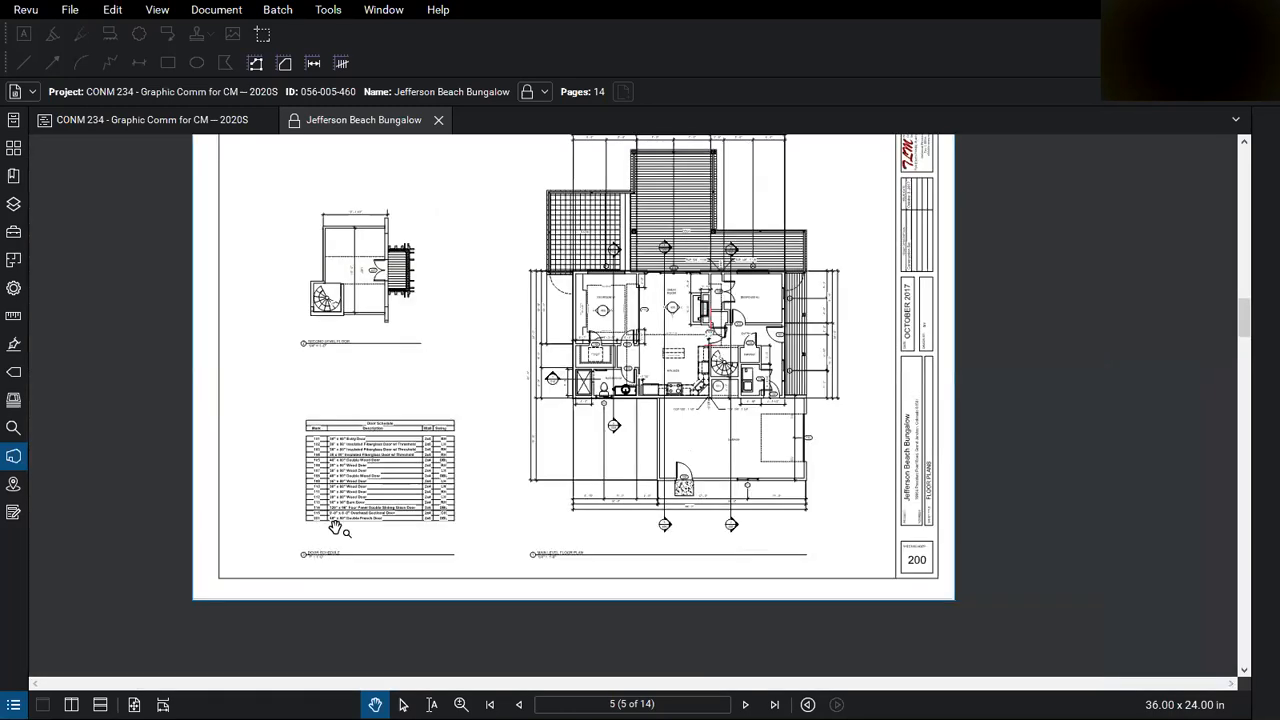
{"action": "scroll", "coordinate": [355, 483], "scroll_direction": "up", "scroll_amount": 4}
{"action": "scroll", "coordinate": [355, 483], "scroll_direction": "up", "scroll_amount": 2}
{"action": "scroll", "coordinate": [385, 320], "scroll_direction": "up", "scroll_amount": 3}
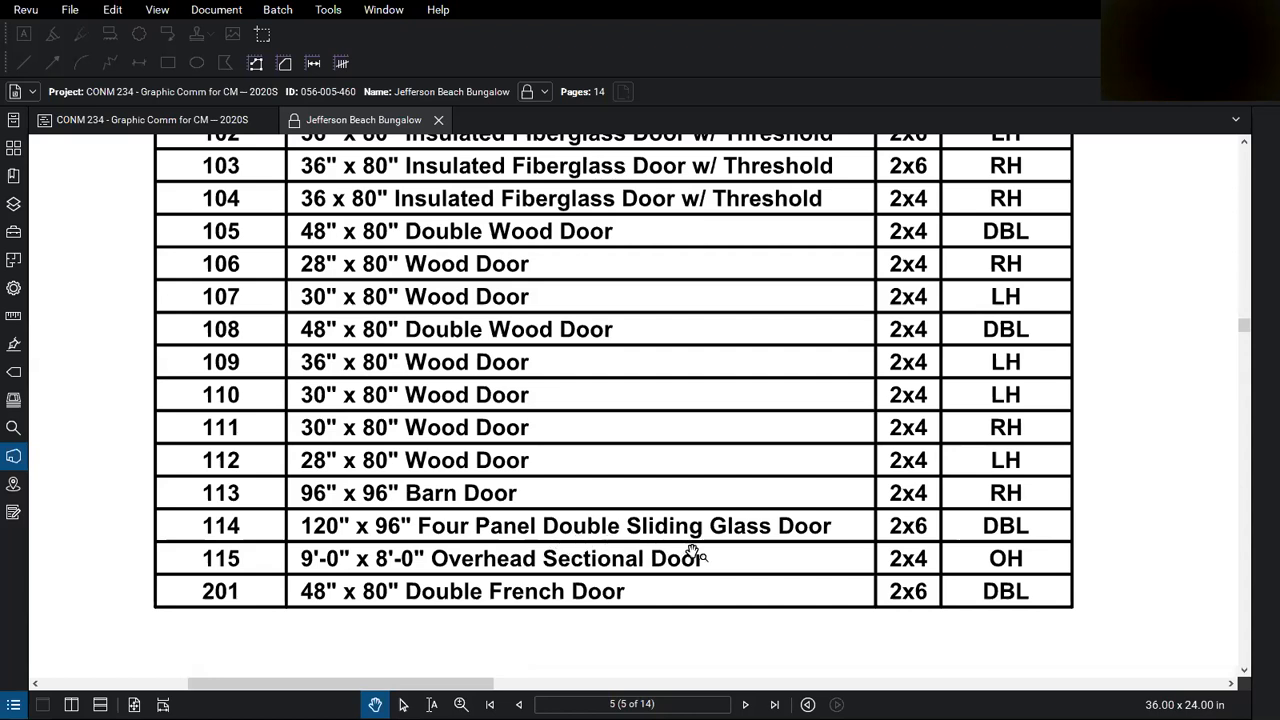
Step: Review the remaining entries in the door schedule and examine the deck-side openings in the main level floor plan
{"action": "scroll", "coordinate": [440, 560], "scroll_direction": "down", "scroll_amount": 3}
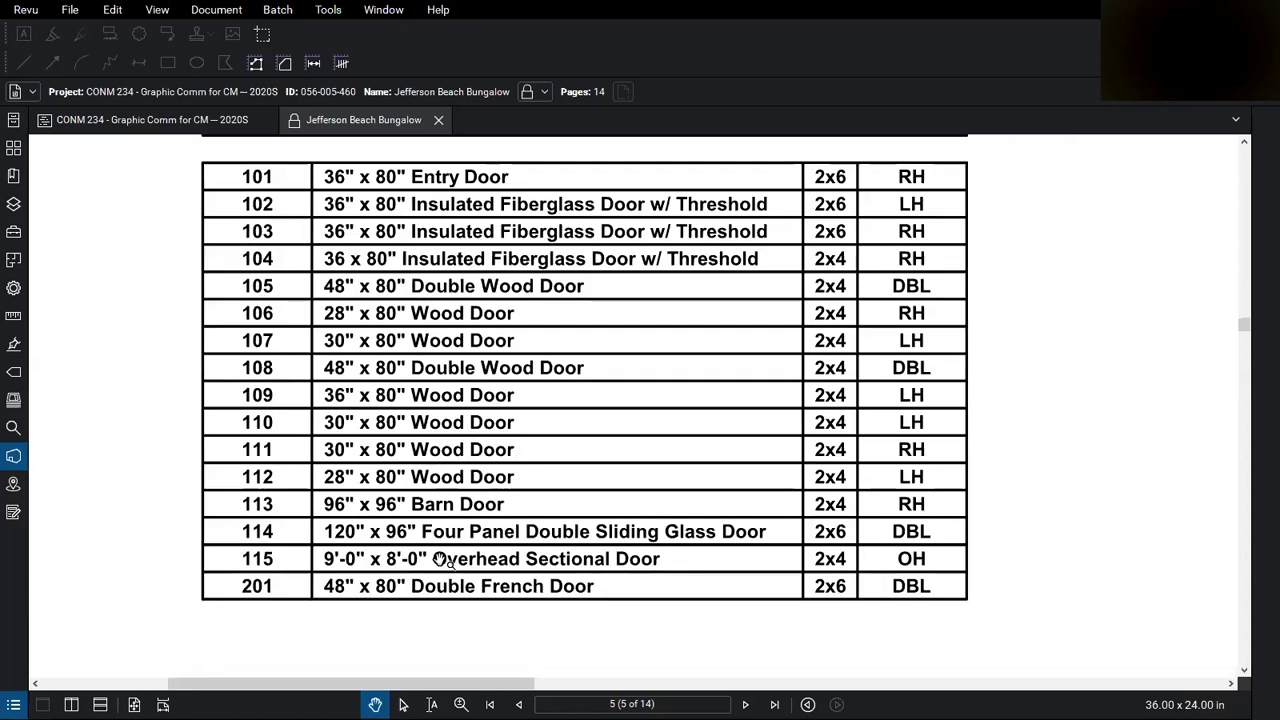
{"action": "scroll", "coordinate": [352, 613], "scroll_direction": "down", "scroll_amount": 6}
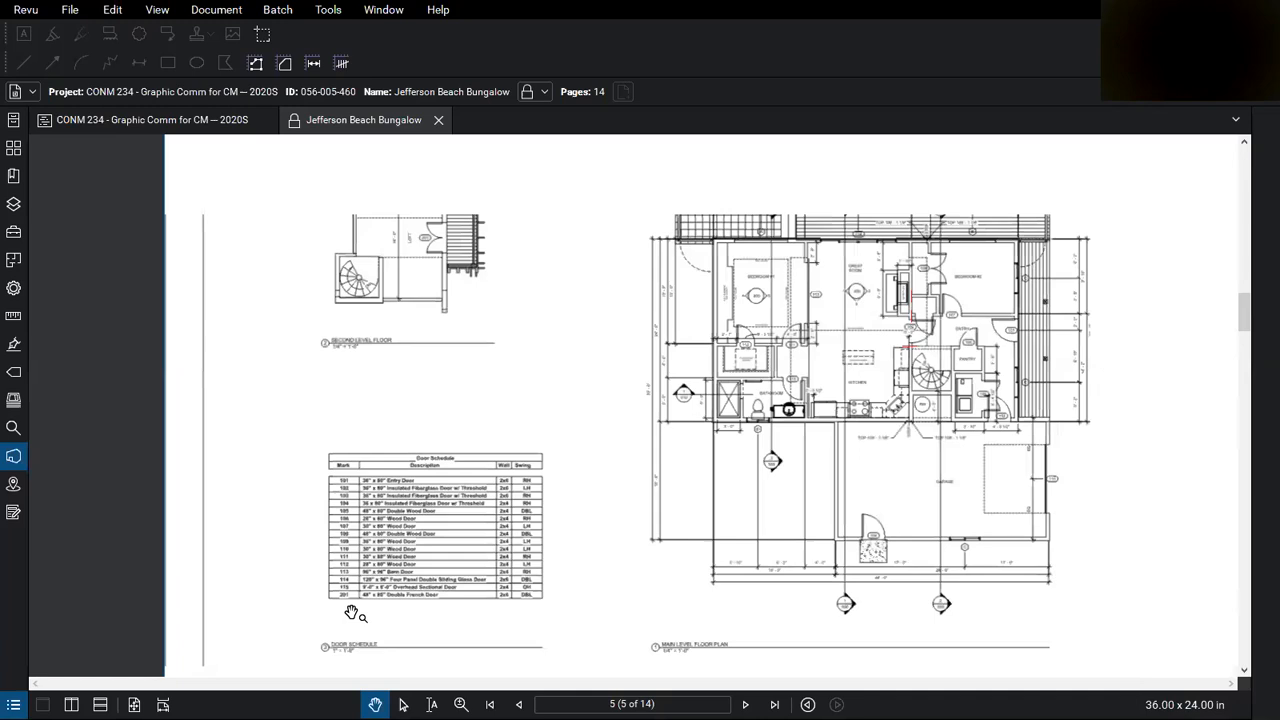
{"action": "scroll", "coordinate": [672, 371], "scroll_direction": "up", "scroll_amount": 4}
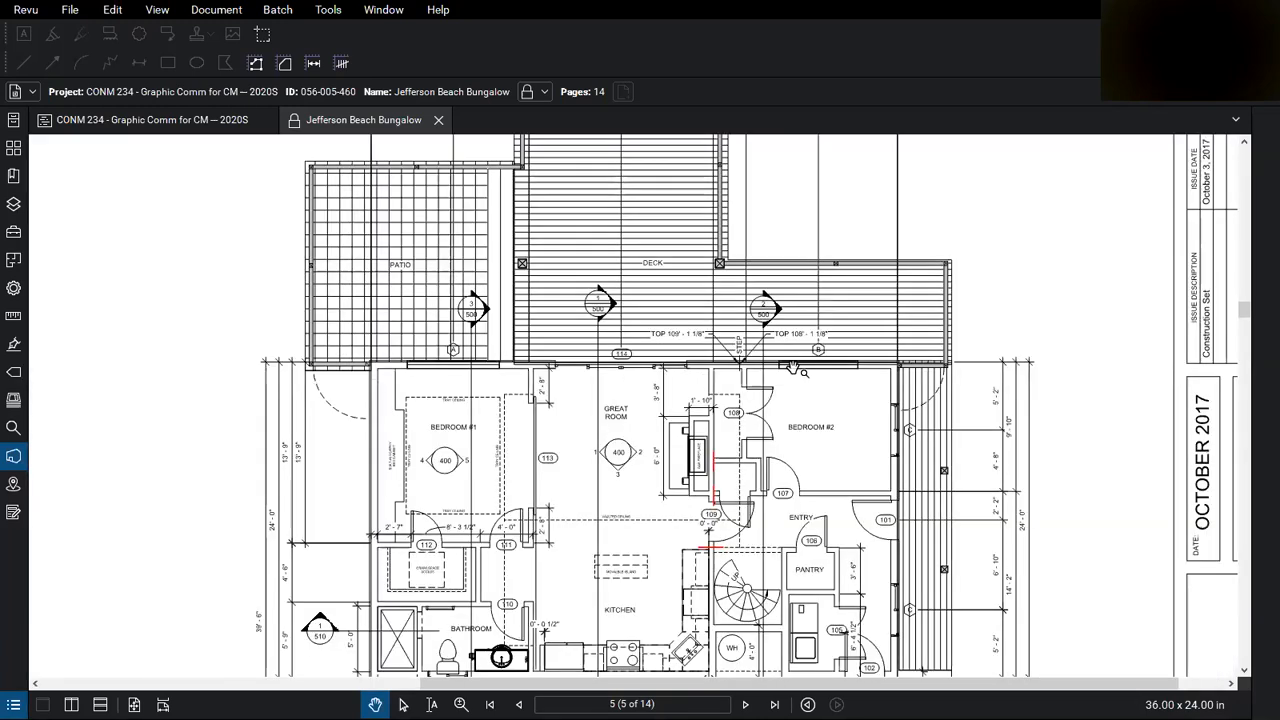
{"action": "scroll", "coordinate": [834, 346], "scroll_direction": "down", "scroll_amount": 5}
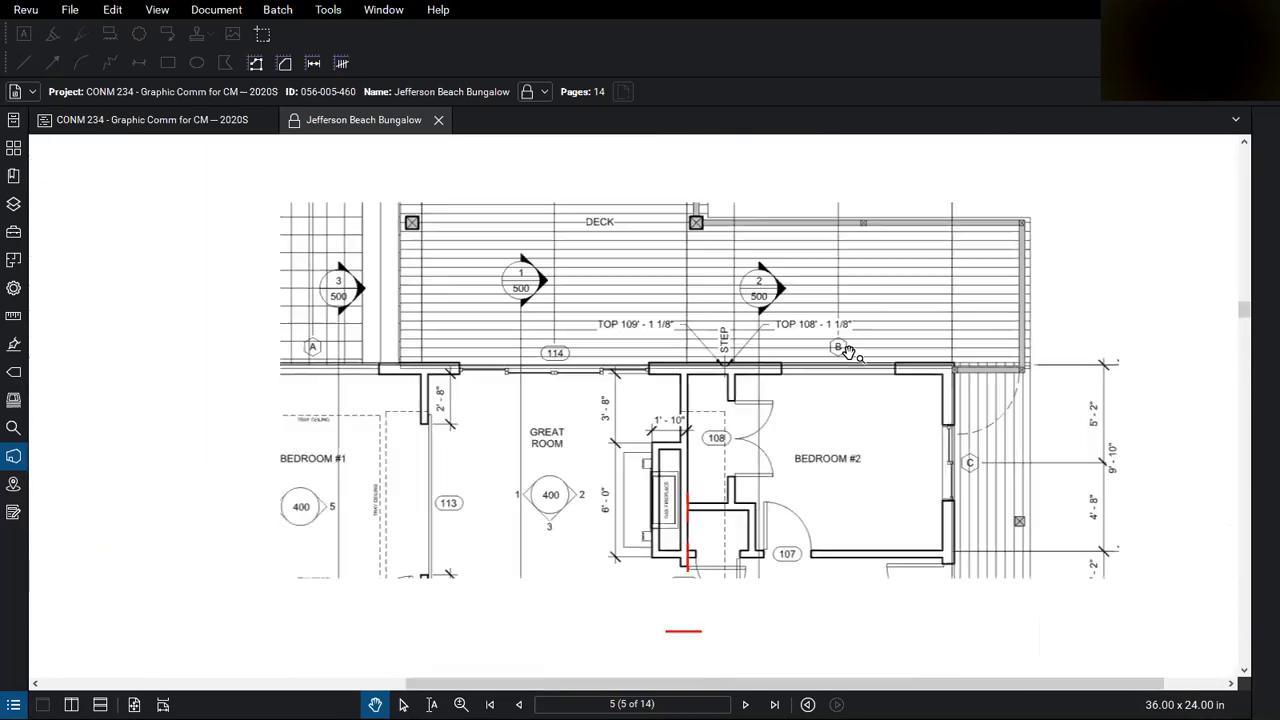
Step: Go to exterior elevations sheet 302 and examine the window schedule for marks A to E
{"action": "left_click", "coordinate": [1243, 628]}
{"action": "left_click", "coordinate": [1243, 634]}
{"action": "left_click", "coordinate": [1244, 635]}
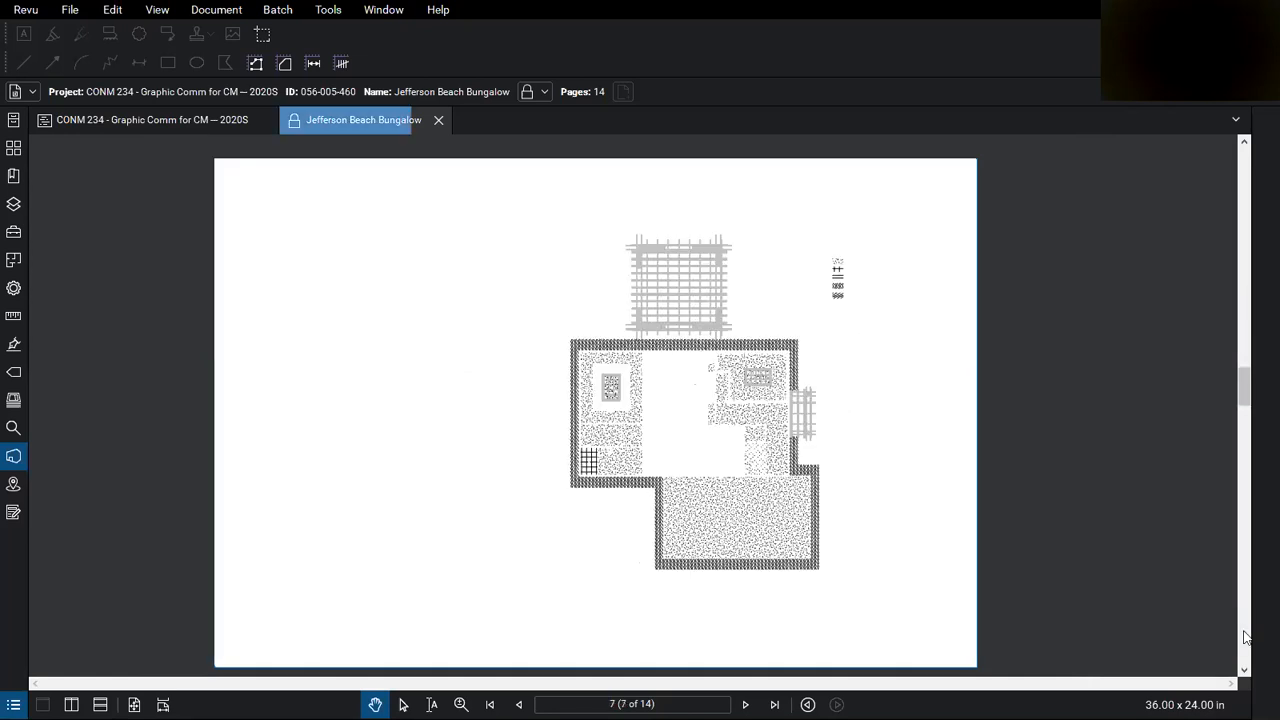
{"action": "left_click", "coordinate": [1245, 636]}
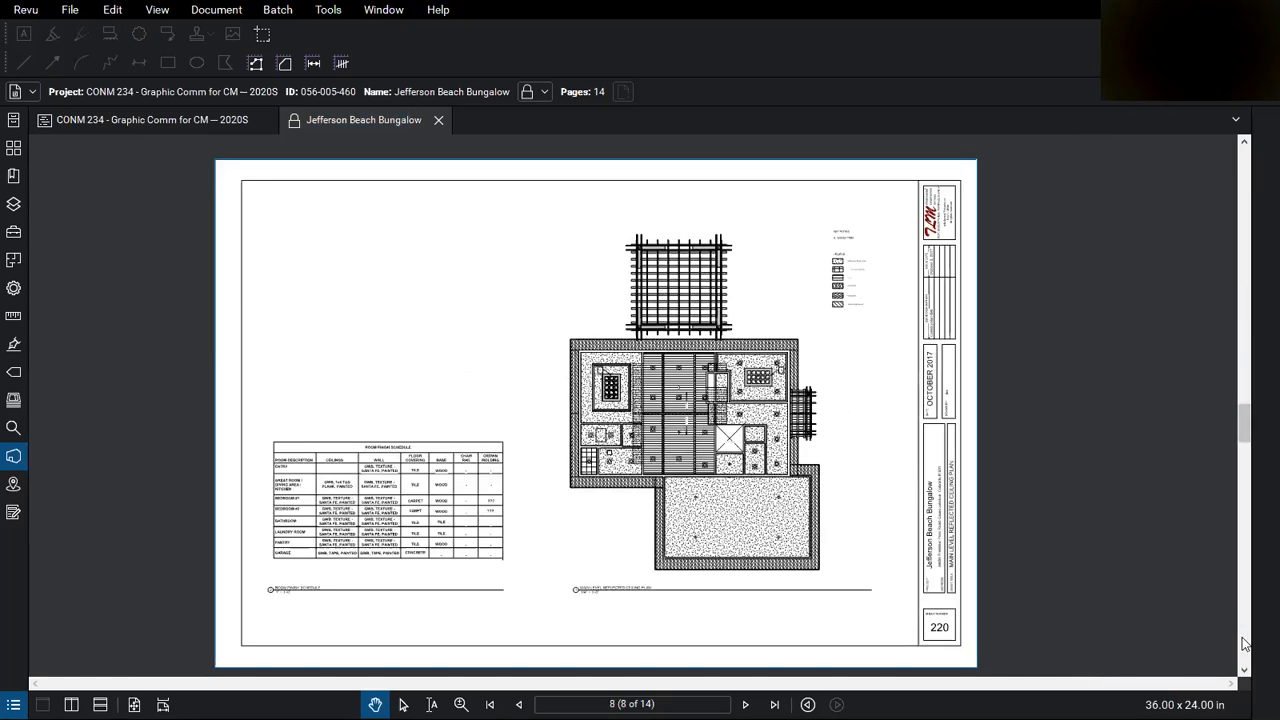
{"action": "left_click", "coordinate": [1245, 643]}
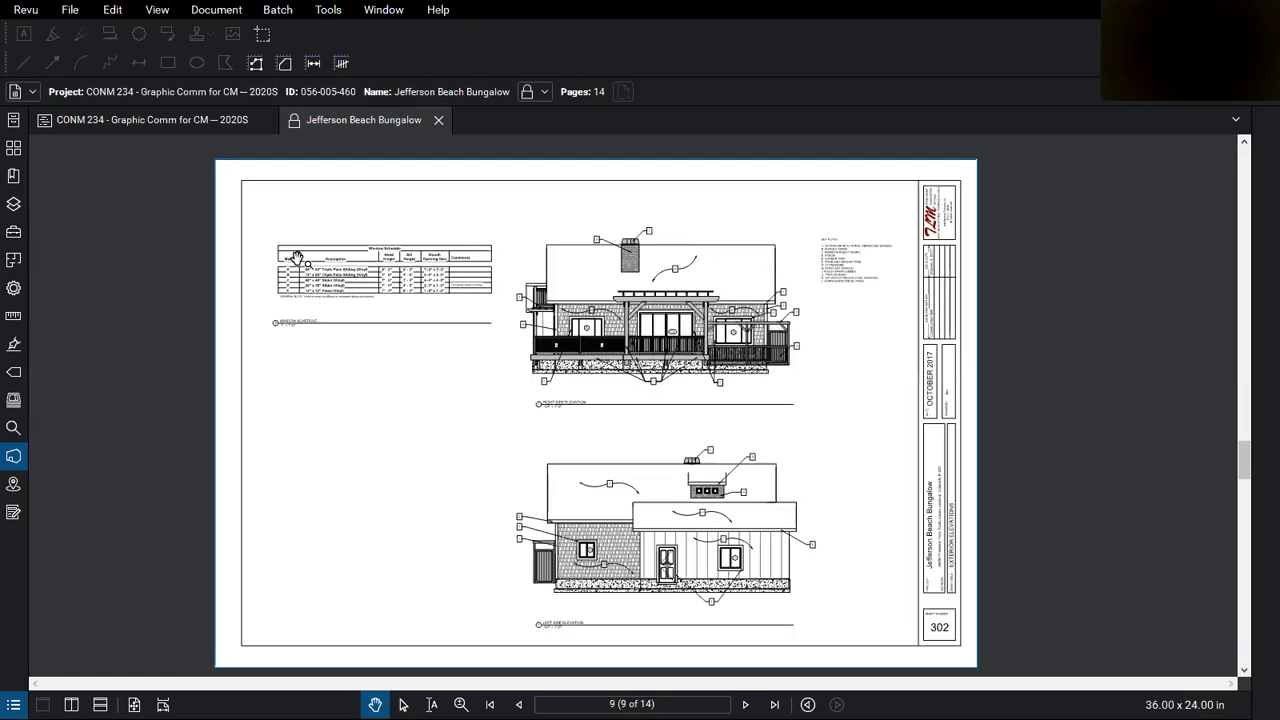
{"action": "scroll", "coordinate": [314, 214], "scroll_direction": "up", "scroll_amount": 5}
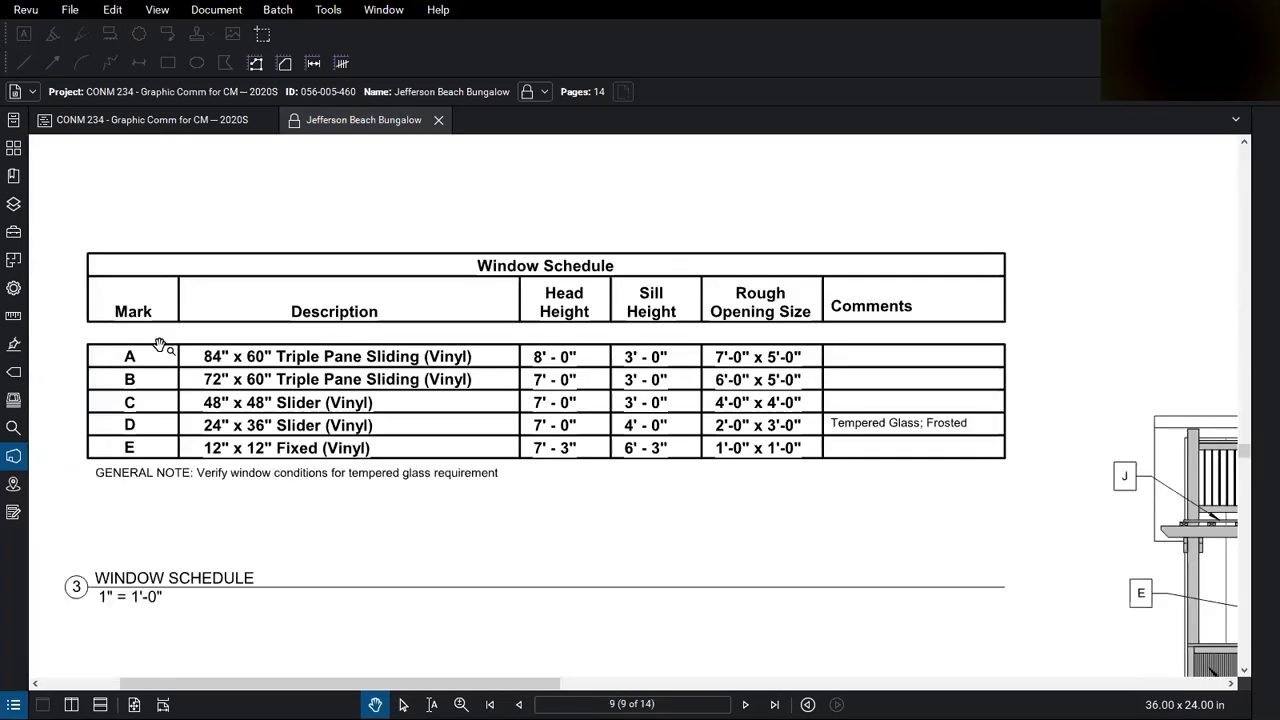
{"action": "scroll", "coordinate": [160, 345], "scroll_direction": "up", "scroll_amount": 1}
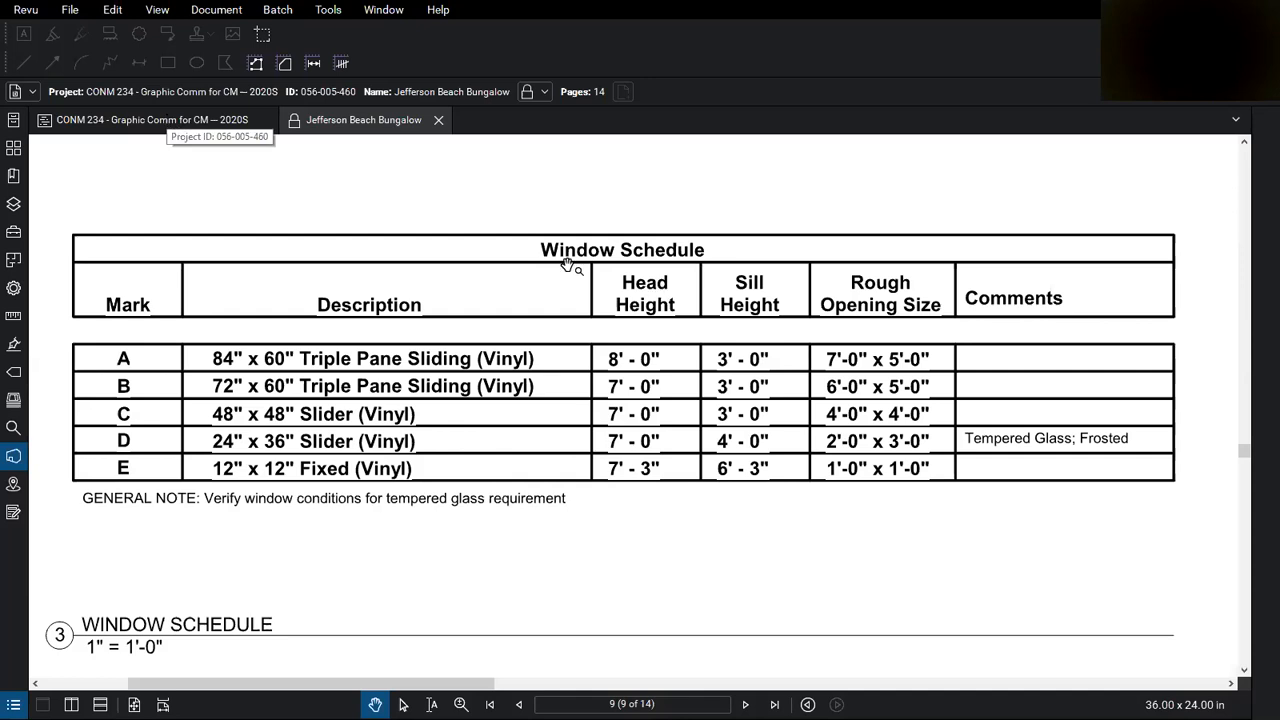
Step: Return to floor plans sheet 200 and view its whole layout
{"action": "scroll", "coordinate": [689, 320], "scroll_direction": "down", "scroll_amount": 3}
{"action": "scroll", "coordinate": [670, 402], "scroll_direction": "down", "scroll_amount": 2}
{"action": "scroll", "coordinate": [792, 450], "scroll_direction": "up", "scroll_amount": 1}
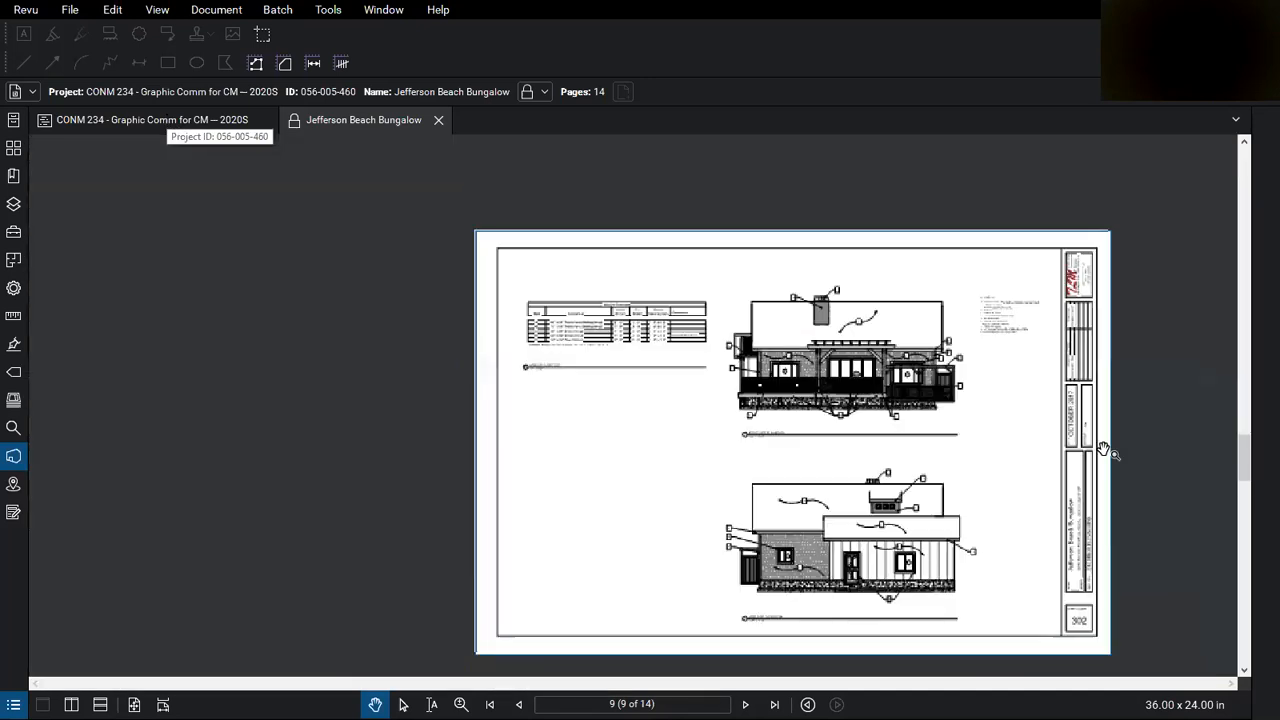
{"action": "left_click", "coordinate": [1250, 172]}
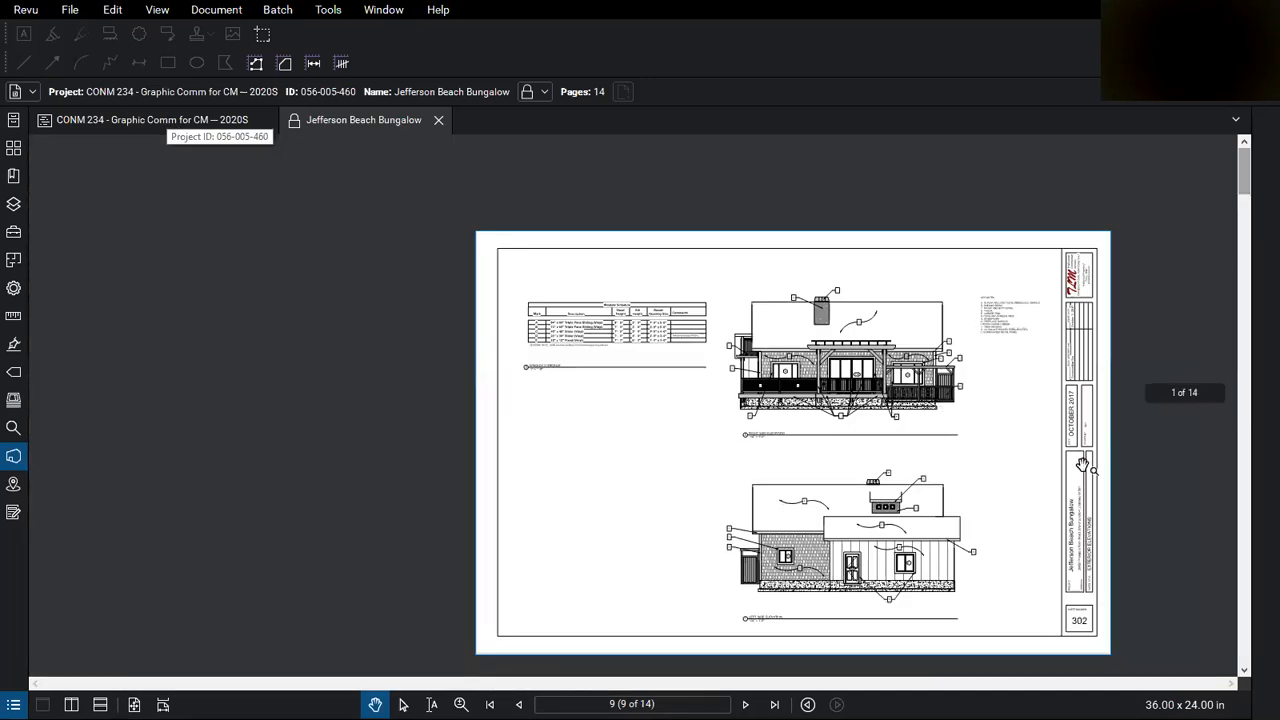
{"action": "scroll", "coordinate": [1243, 583], "scroll_direction": "down", "scroll_amount": 3}
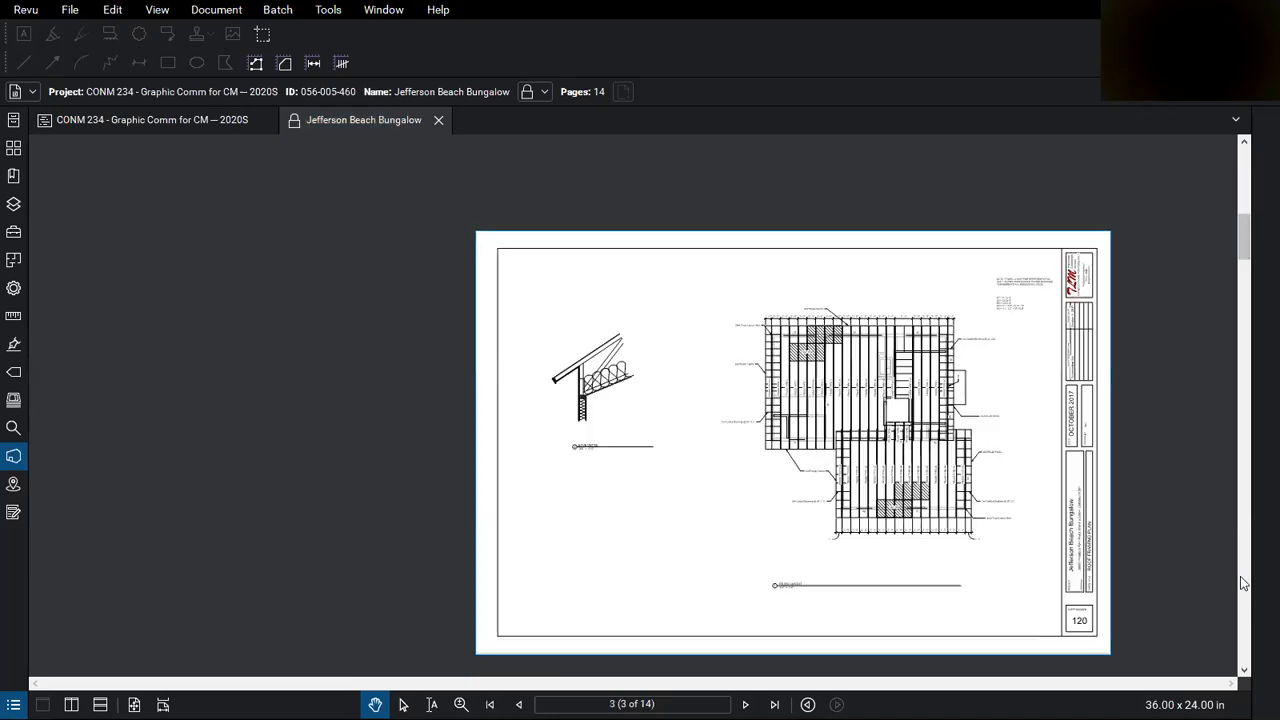
{"action": "scroll", "coordinate": [1243, 583], "scroll_direction": "down", "scroll_amount": 1}
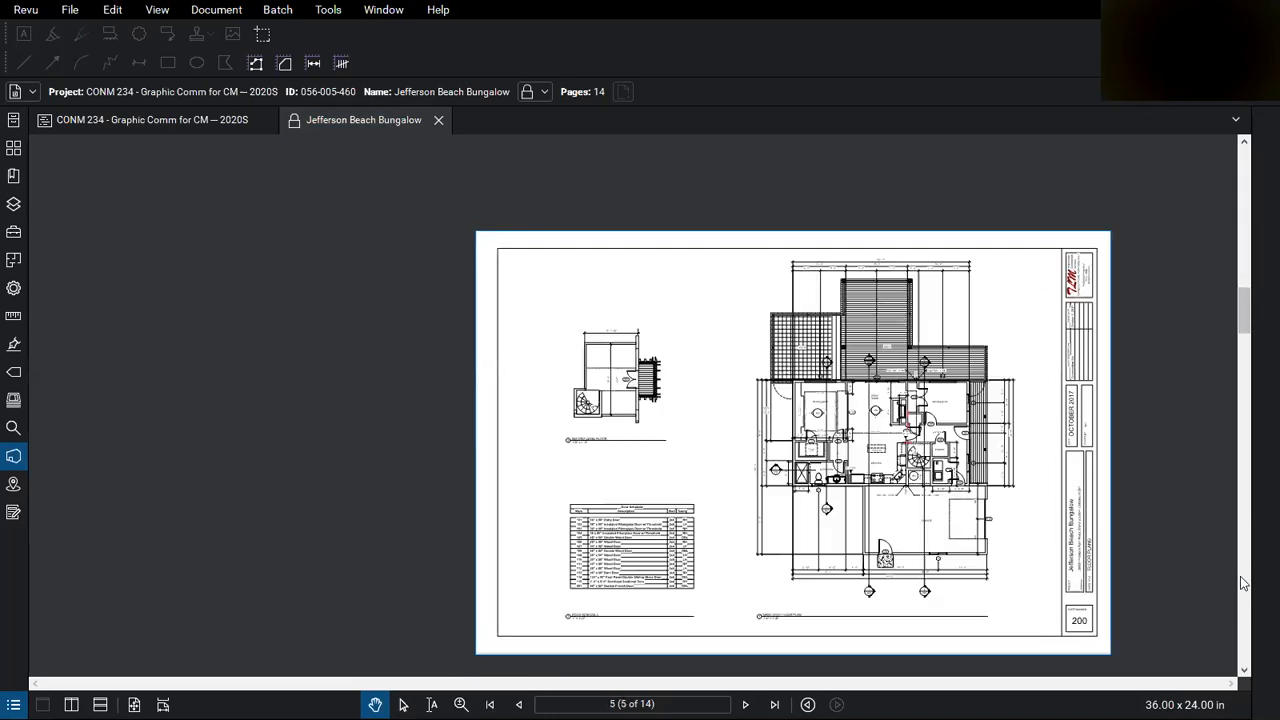
{"action": "scroll", "coordinate": [1141, 472], "scroll_direction": "up", "scroll_amount": 1}
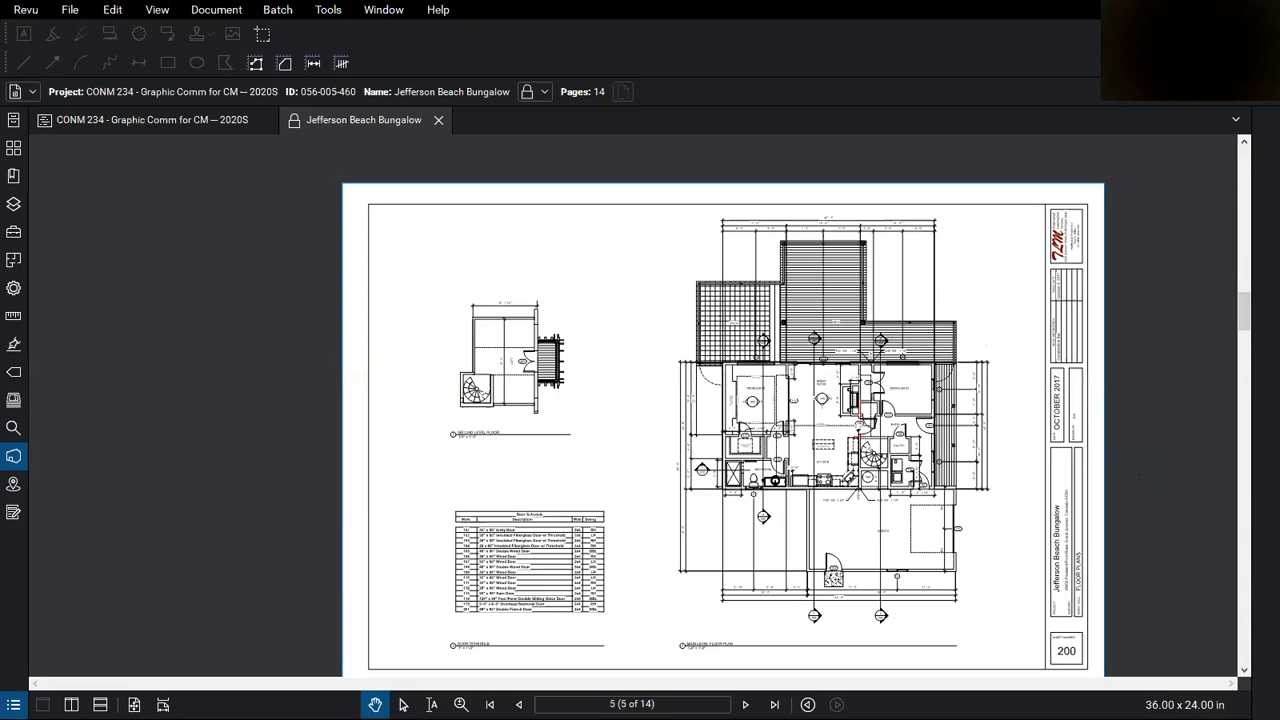
{"action": "scroll", "coordinate": [366, 304], "scroll_direction": "down", "scroll_amount": 1}
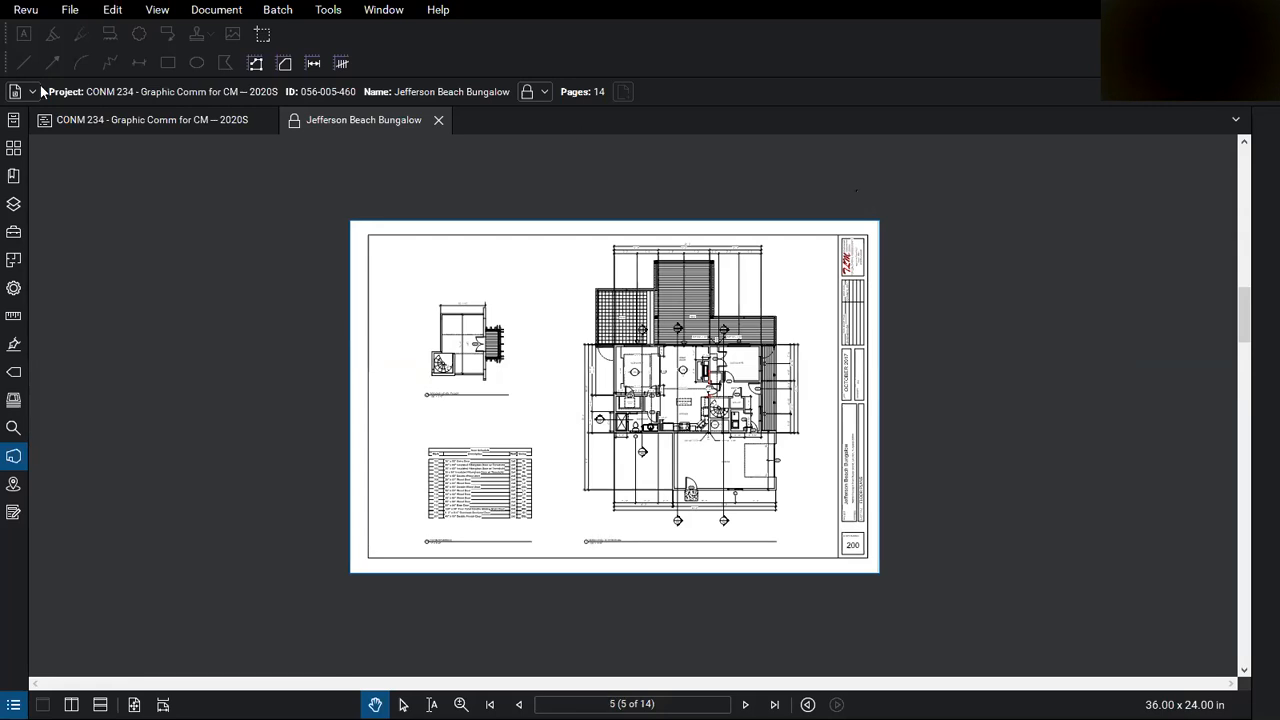
Step: Open the Revit Components folder in the CONM 234 - Graphic Comm for CM — 2020S project
{"action": "left_click", "coordinate": [136, 120]}
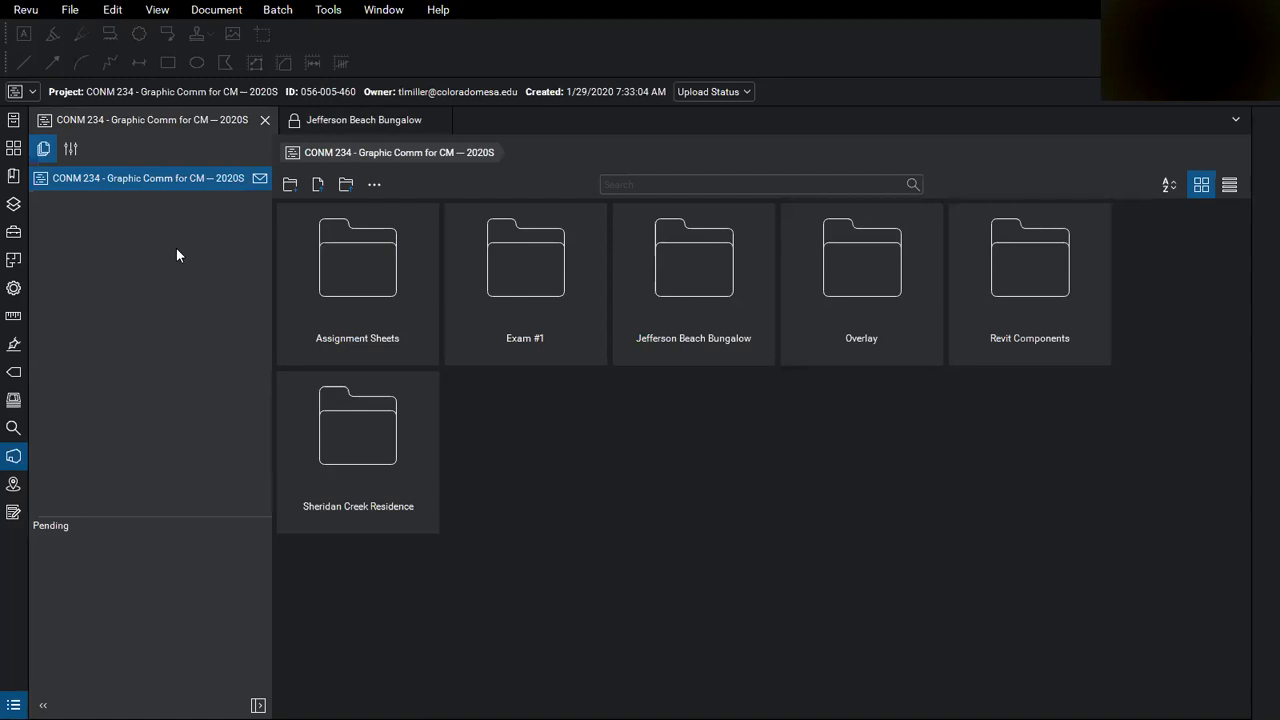
{"action": "left_click", "coordinate": [1017, 300]}
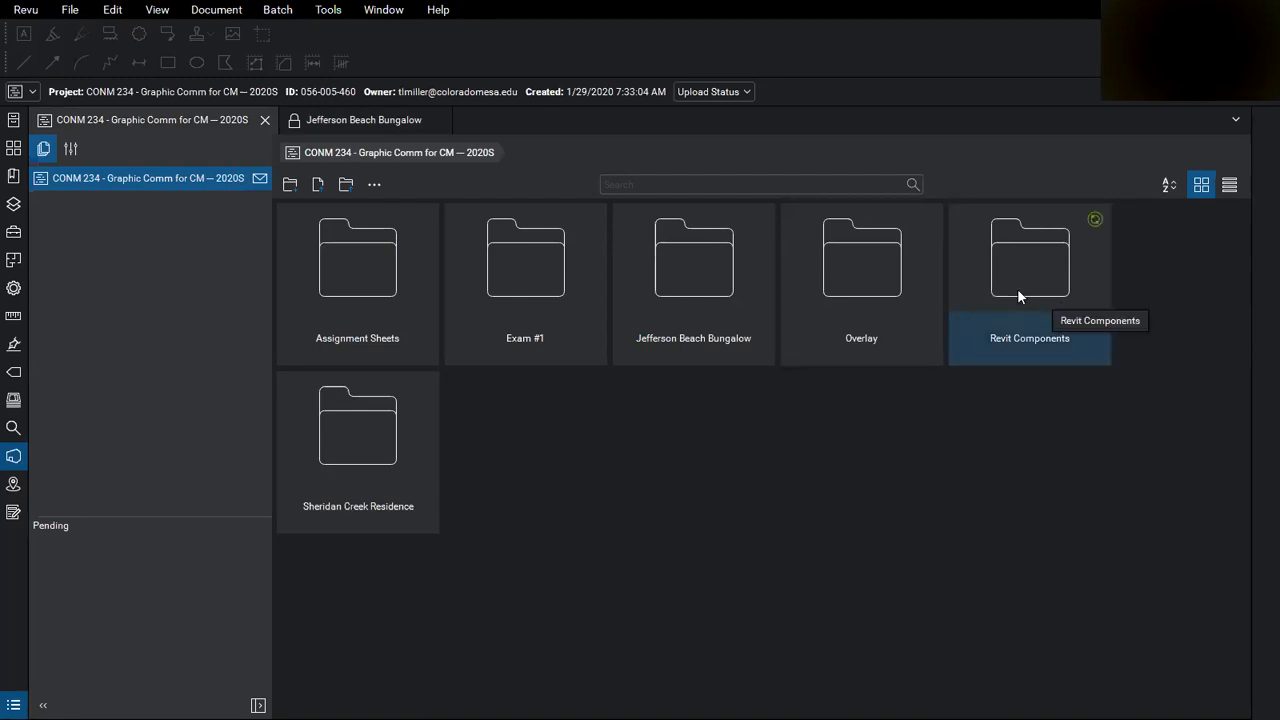
{"action": "double_click", "coordinate": [1017, 288]}
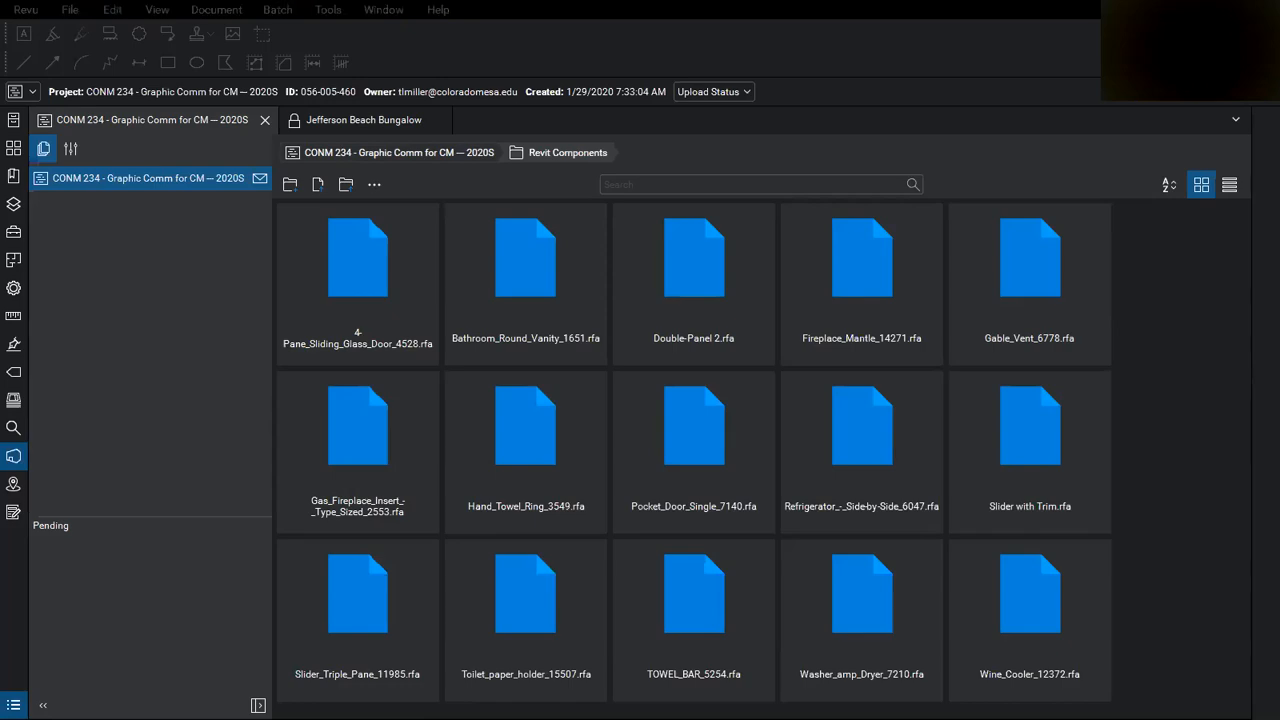
Step: Switch to the course page in the browser, browse its Revit Components list and download the 4-Pane_Sliding_Glass_Door_4528 family
{"action": "key", "text": "alt+Tab"}
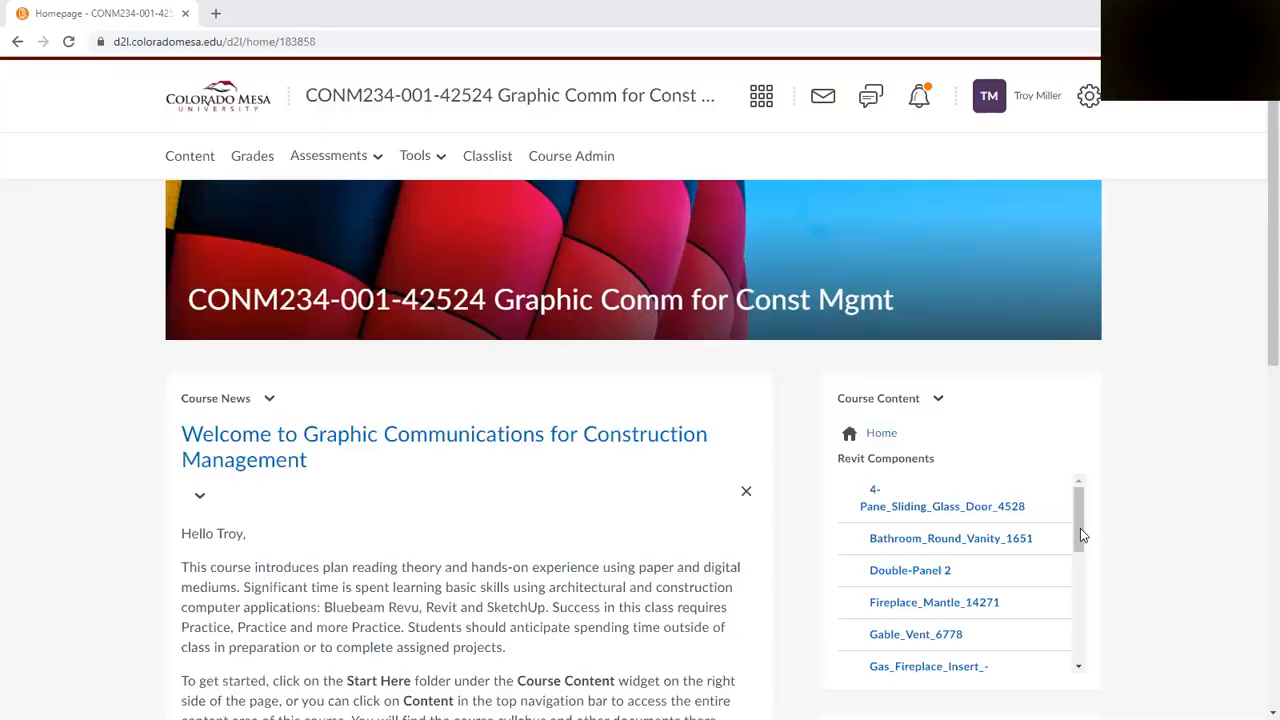
{"action": "scroll", "coordinate": [951, 515], "scroll_direction": "down", "scroll_amount": 2}
{"action": "scroll", "coordinate": [957, 500], "scroll_direction": "up", "scroll_amount": 2}
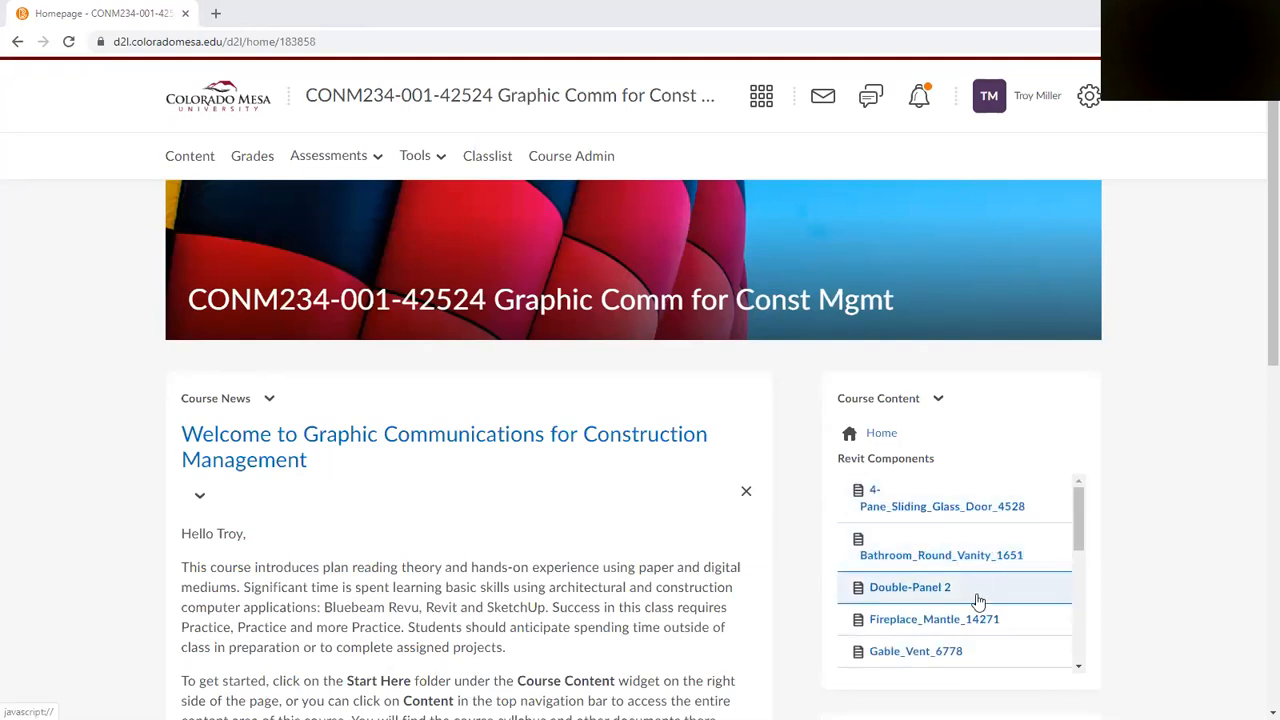
{"action": "scroll", "coordinate": [915, 575], "scroll_direction": "down", "scroll_amount": 1}
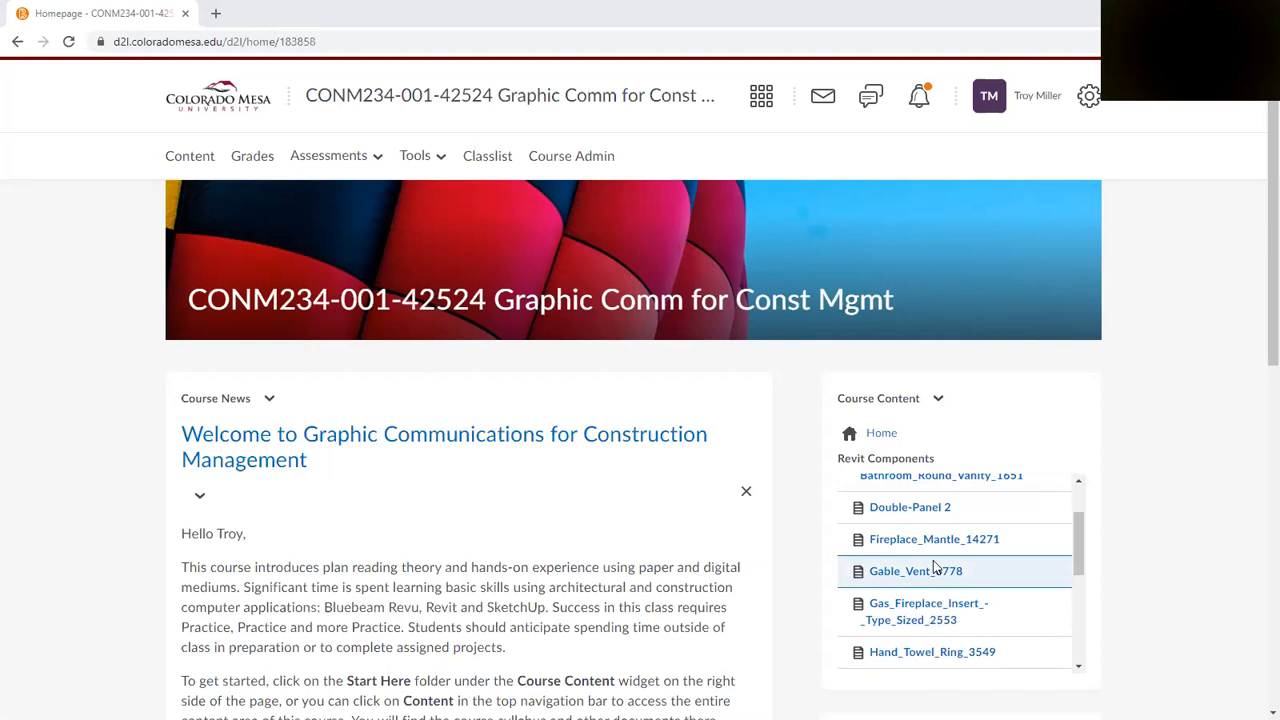
{"action": "scroll", "coordinate": [935, 567], "scroll_direction": "down", "scroll_amount": 3}
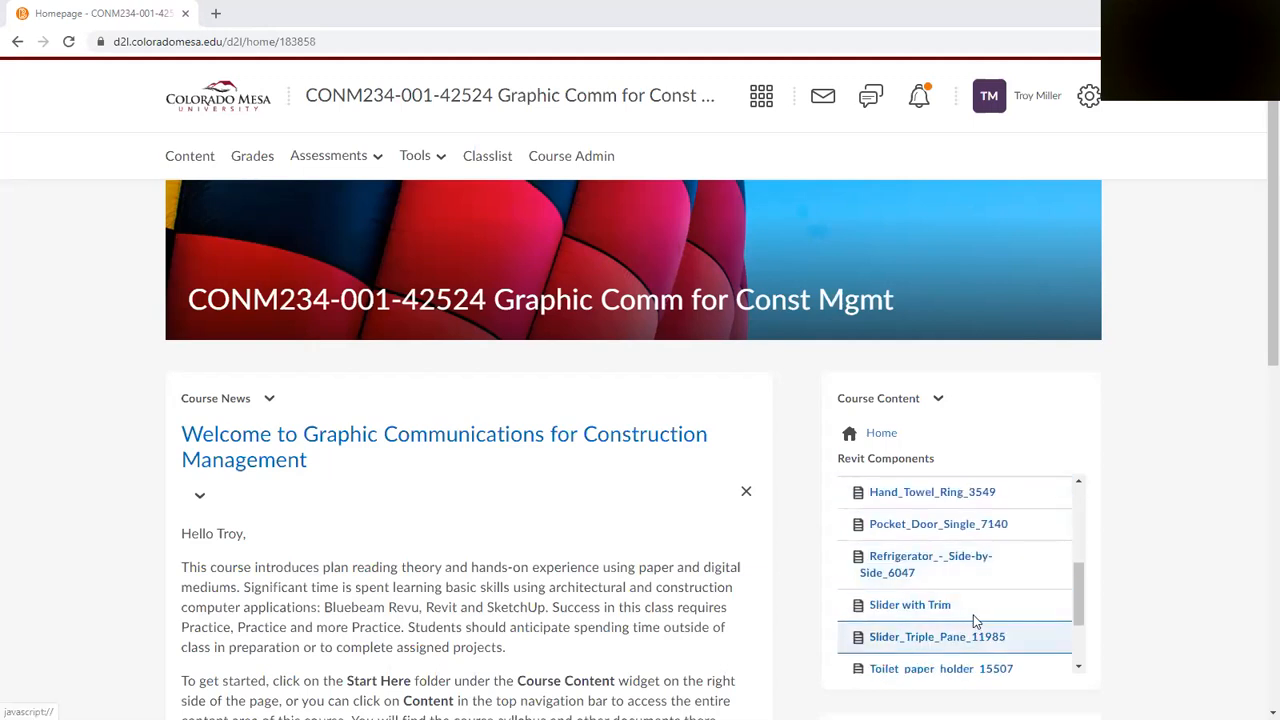
{"action": "scroll", "coordinate": [977, 620], "scroll_direction": "up", "scroll_amount": 4}
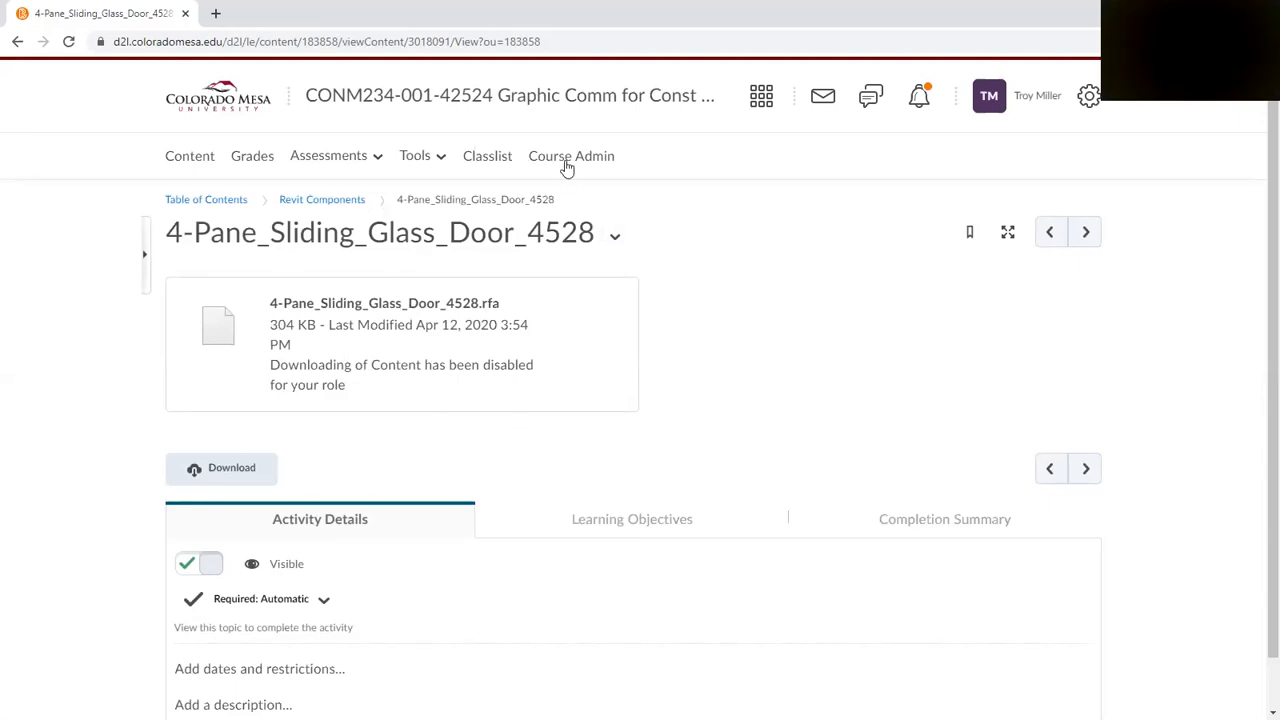
{"action": "left_click", "coordinate": [223, 472]}
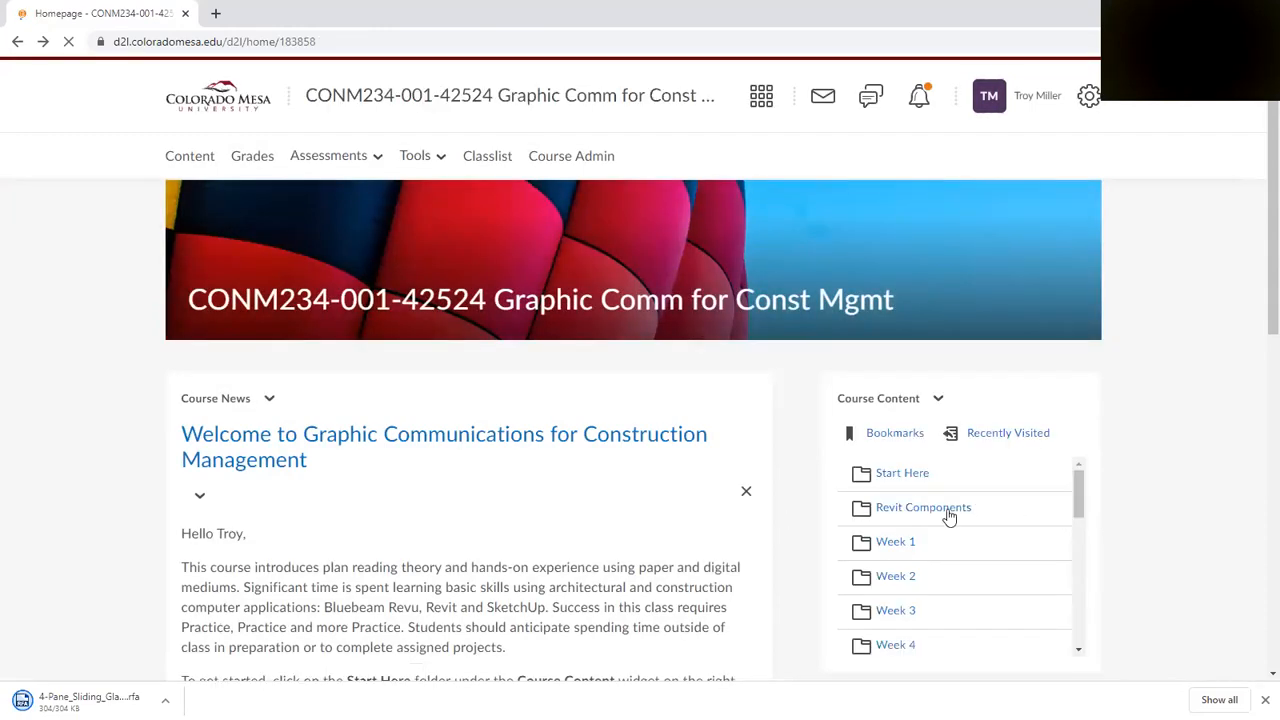
{"action": "left_click", "coordinate": [1036, 513]}
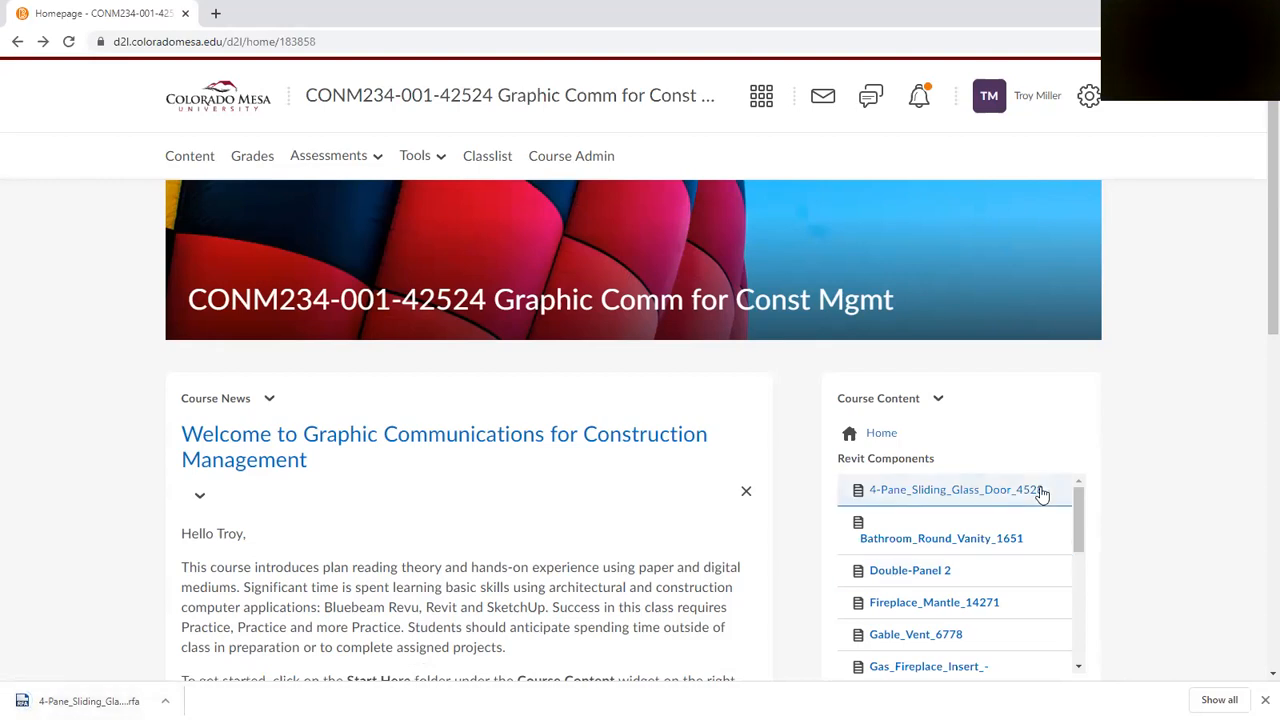
{"action": "right_click", "coordinate": [983, 500]}
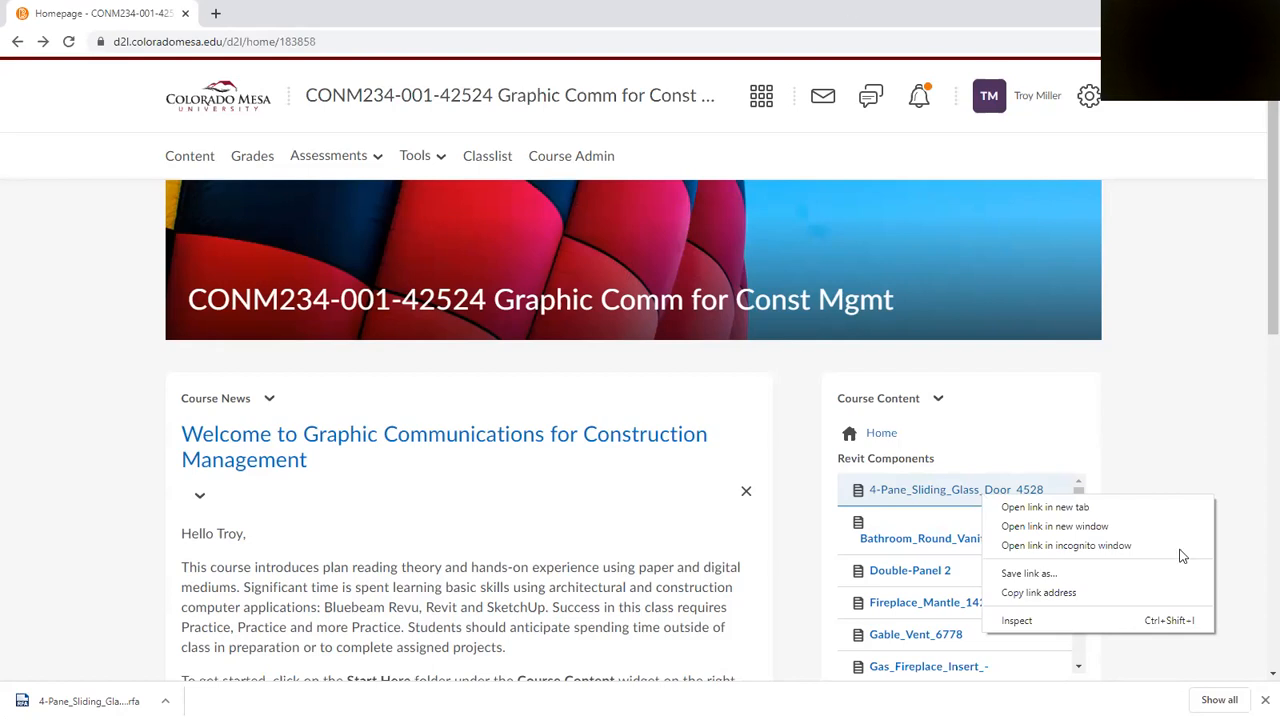
{"action": "left_click", "coordinate": [989, 477]}
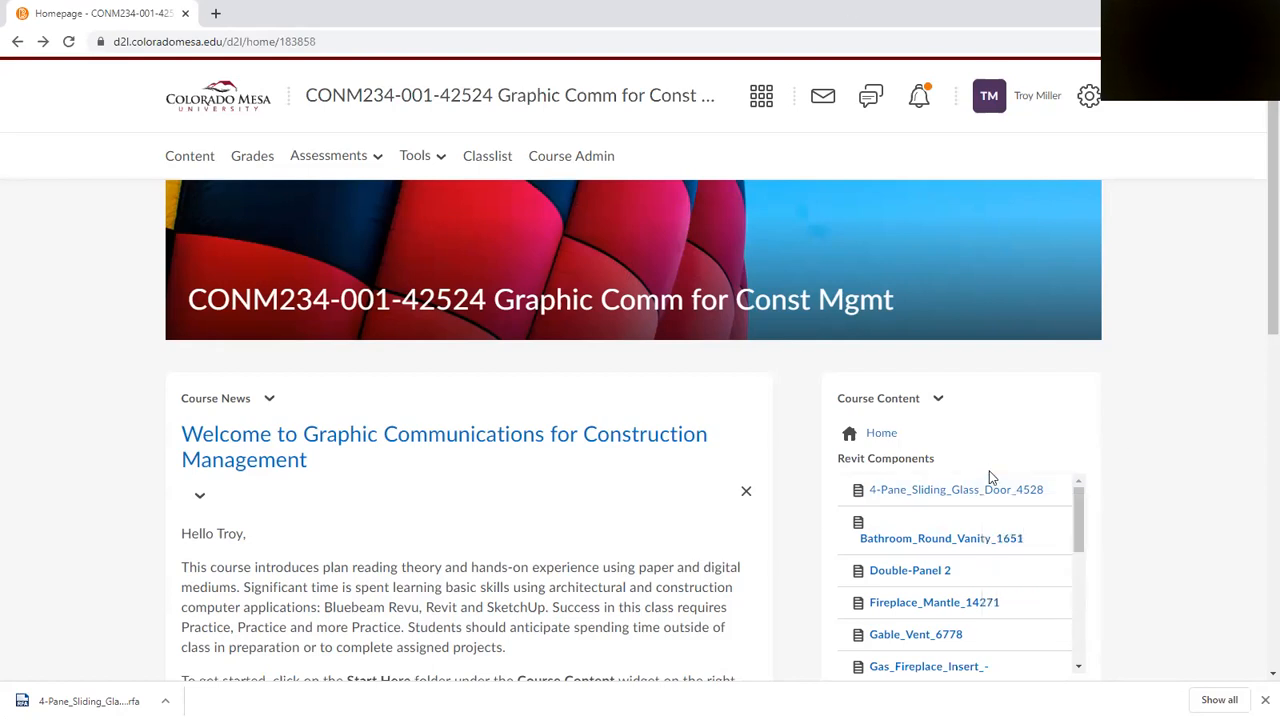
{"action": "right_click", "coordinate": [943, 490]}
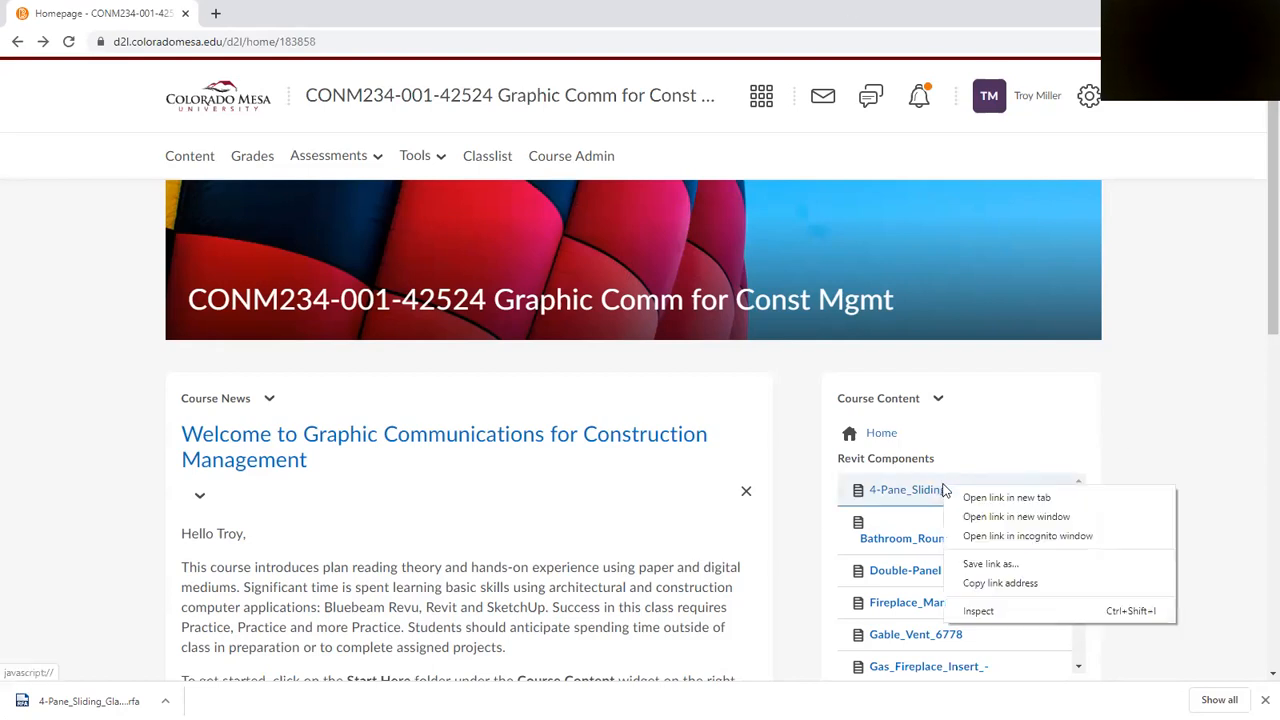
{"action": "left_click", "coordinate": [1182, 441]}
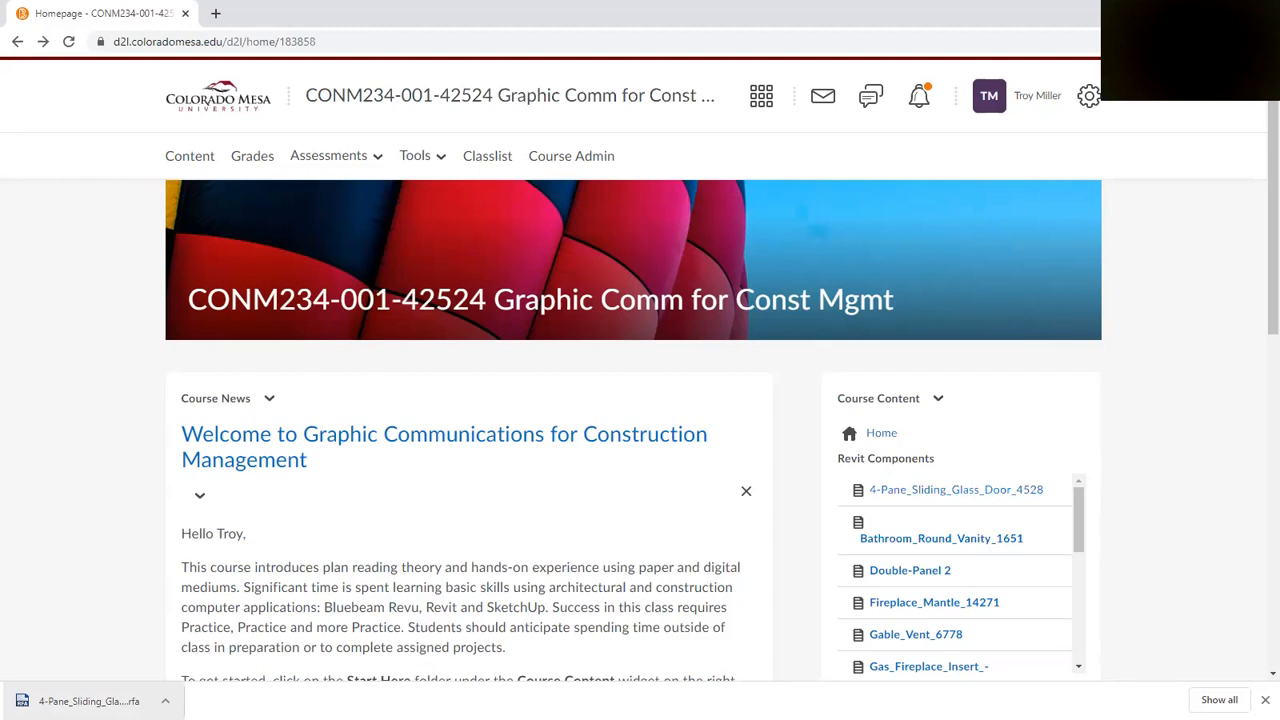
Step: Open the downloaded four-pane sliding glass door family in Revit, upgrade it to Revit 2020 and inspect it in its 3D view
{"action": "left_click", "coordinate": [88, 701]}
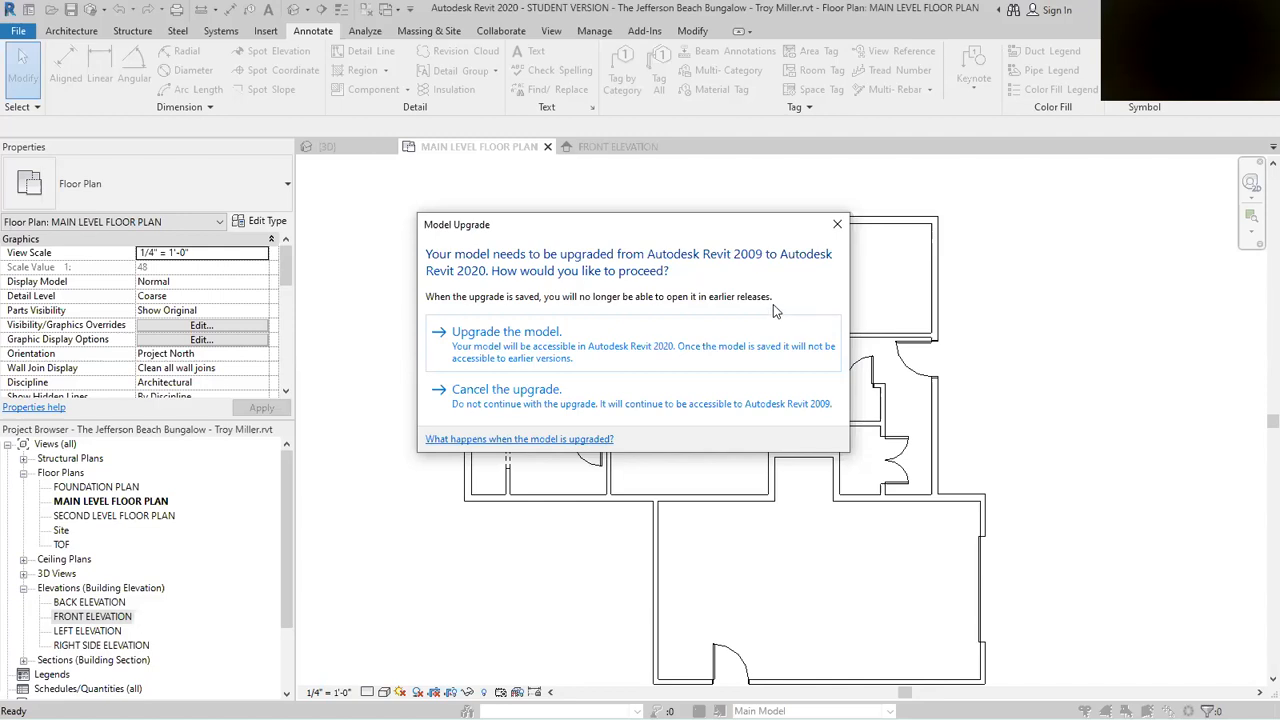
{"action": "left_click", "coordinate": [530, 341]}
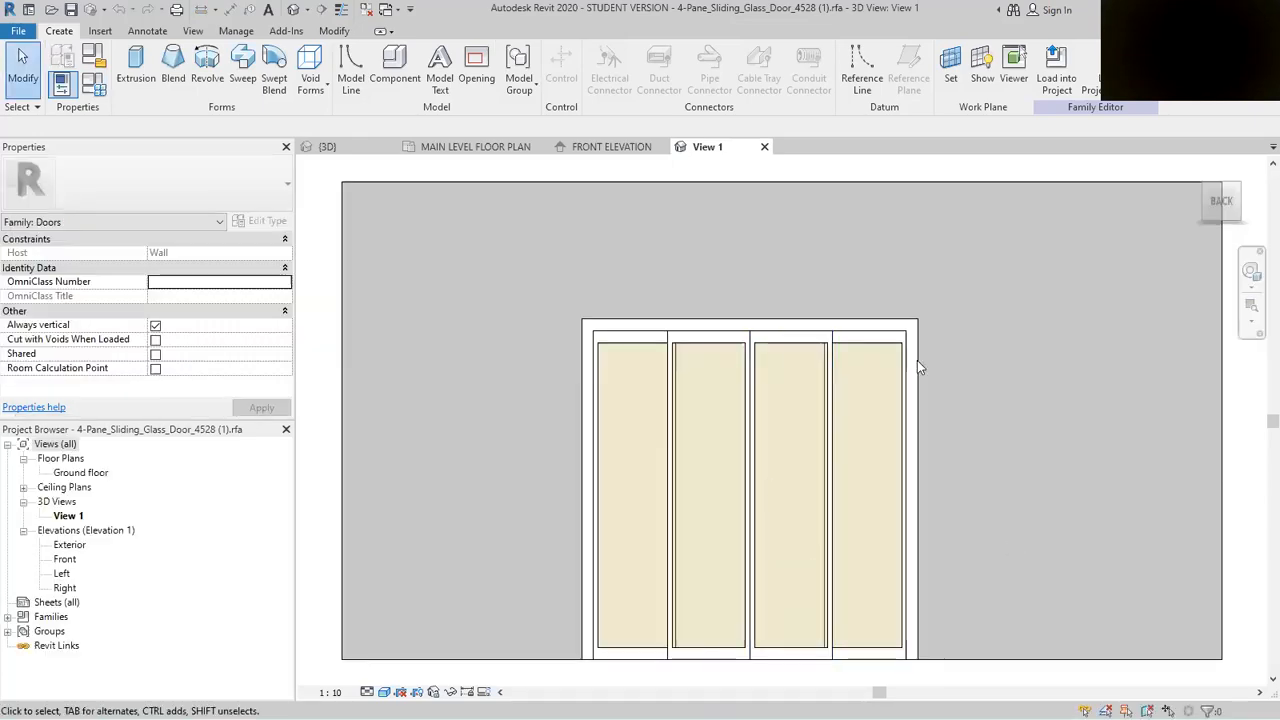
{"action": "scroll", "coordinate": [903, 268], "scroll_direction": "down", "scroll_amount": 3}
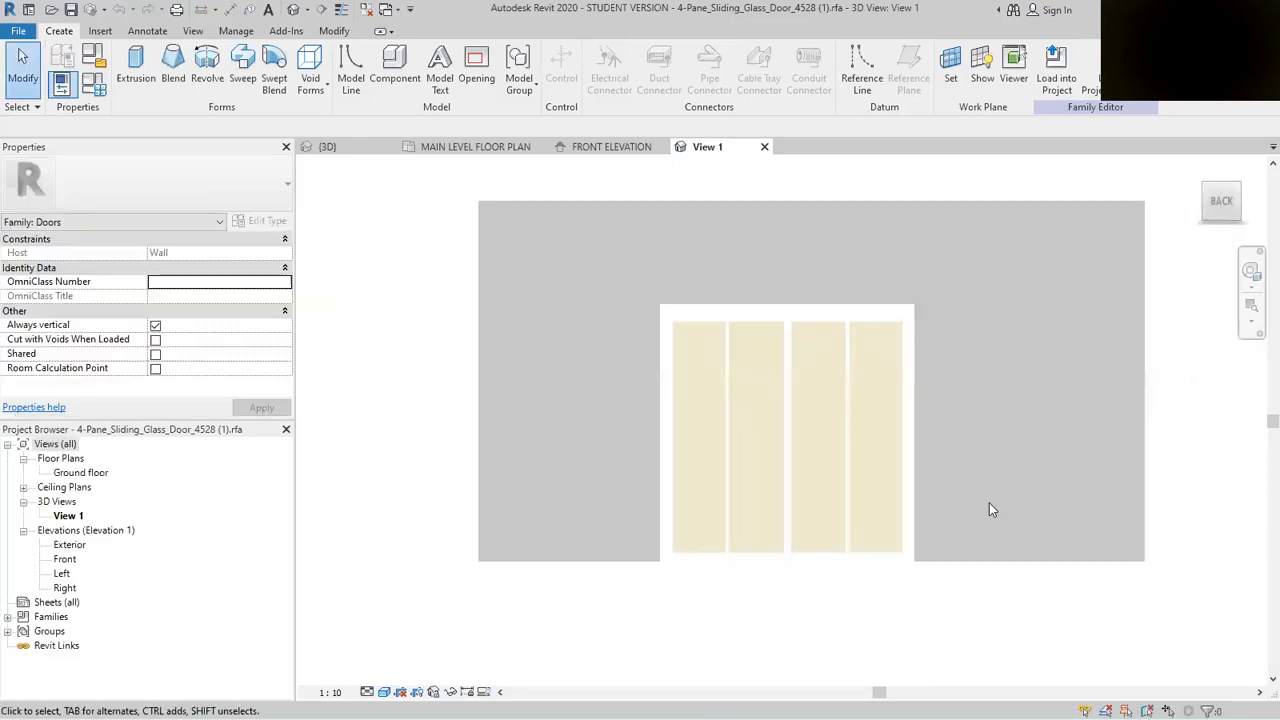
{"action": "scroll", "coordinate": [920, 485], "scroll_direction": "up", "scroll_amount": 5}
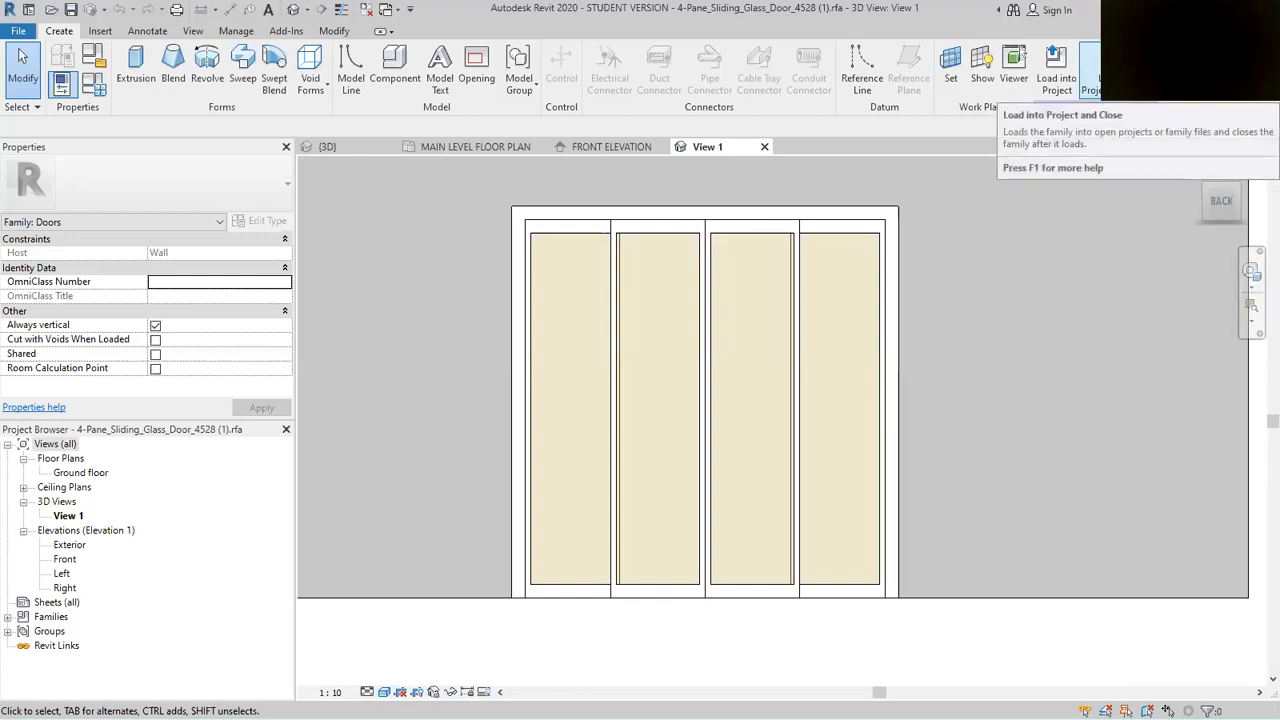
Step: Load the four-pane sliding glass door family into the Jefferson Beach Bungalow project, close the family and save the project
{"action": "left_click", "coordinate": [1090, 75]}
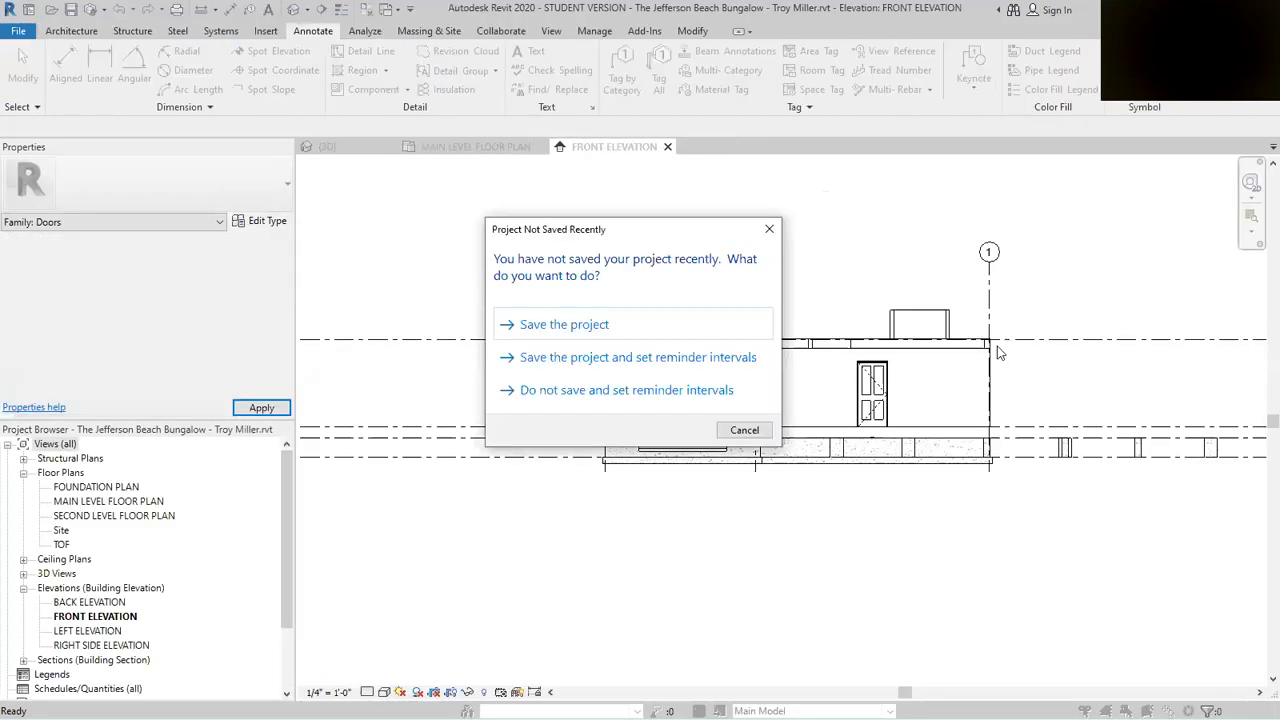
{"action": "left_click", "coordinate": [530, 324]}
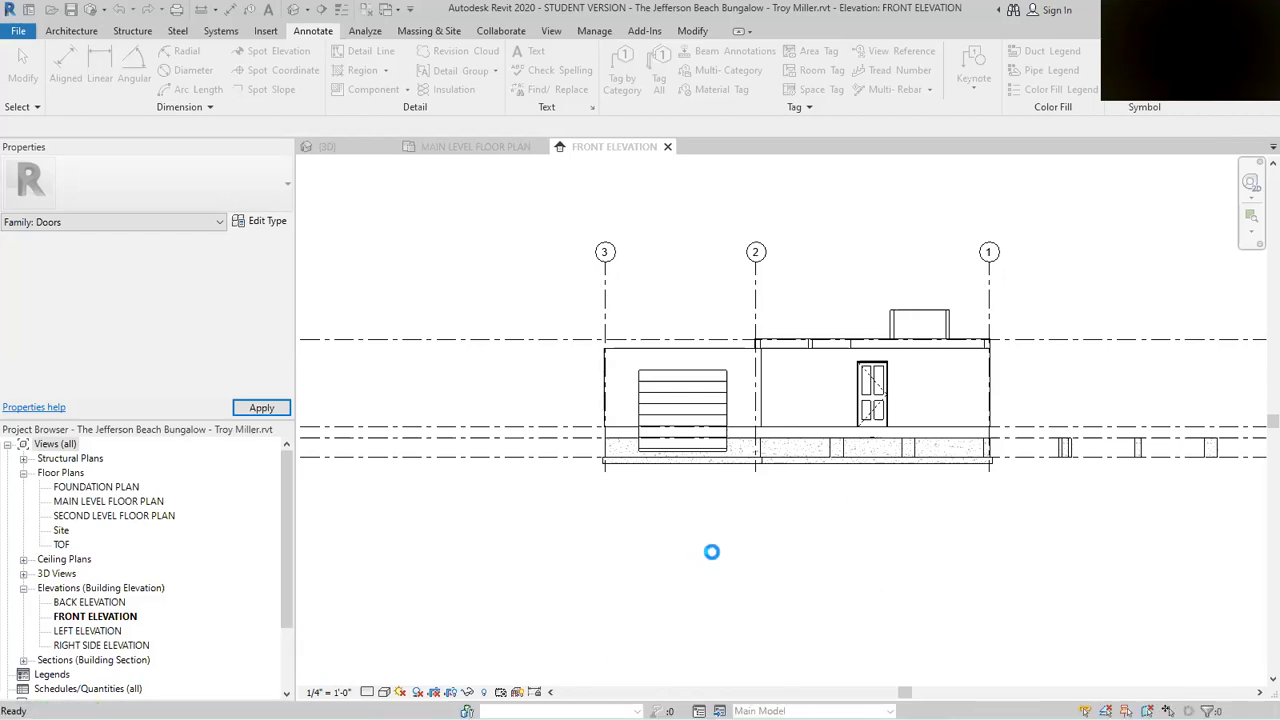
Step: In the main level floor plan, start placing a door using the 1000 x 2100mm type of the 4-Pane_Sliding_Glass_Door_4528 family
{"action": "double_click", "coordinate": [110, 501]}
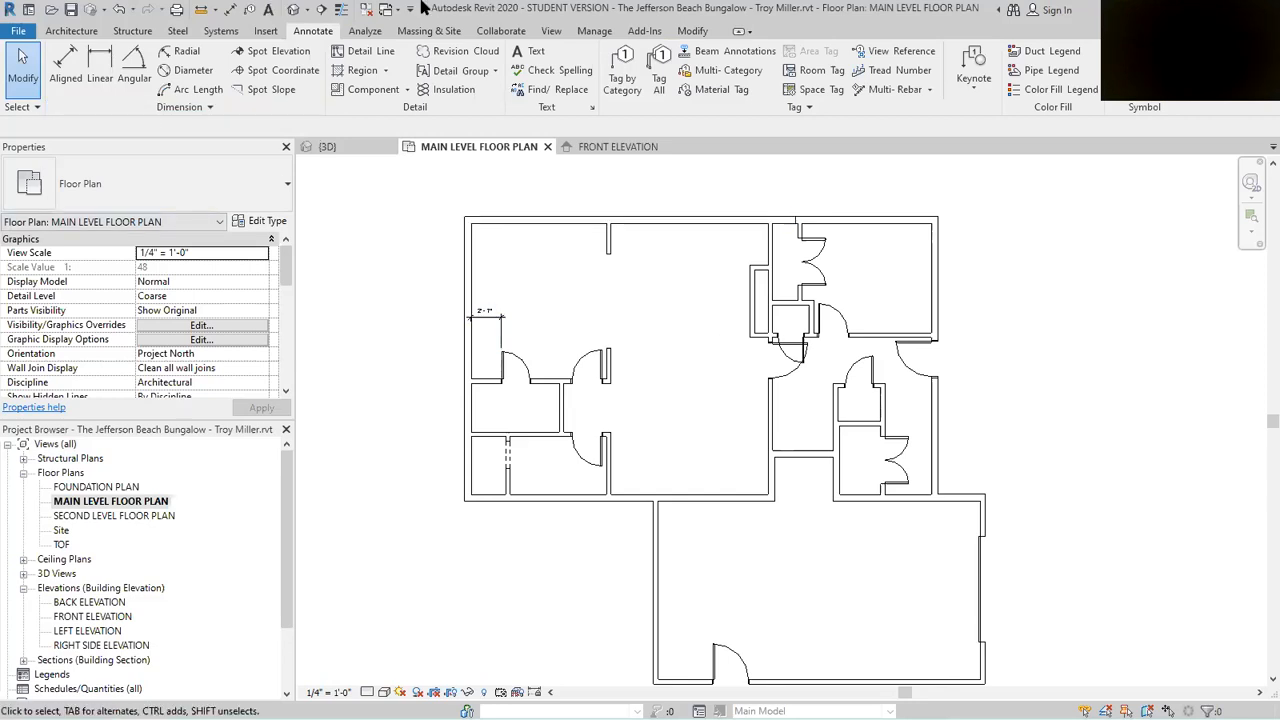
{"action": "left_click", "coordinate": [71, 30]}
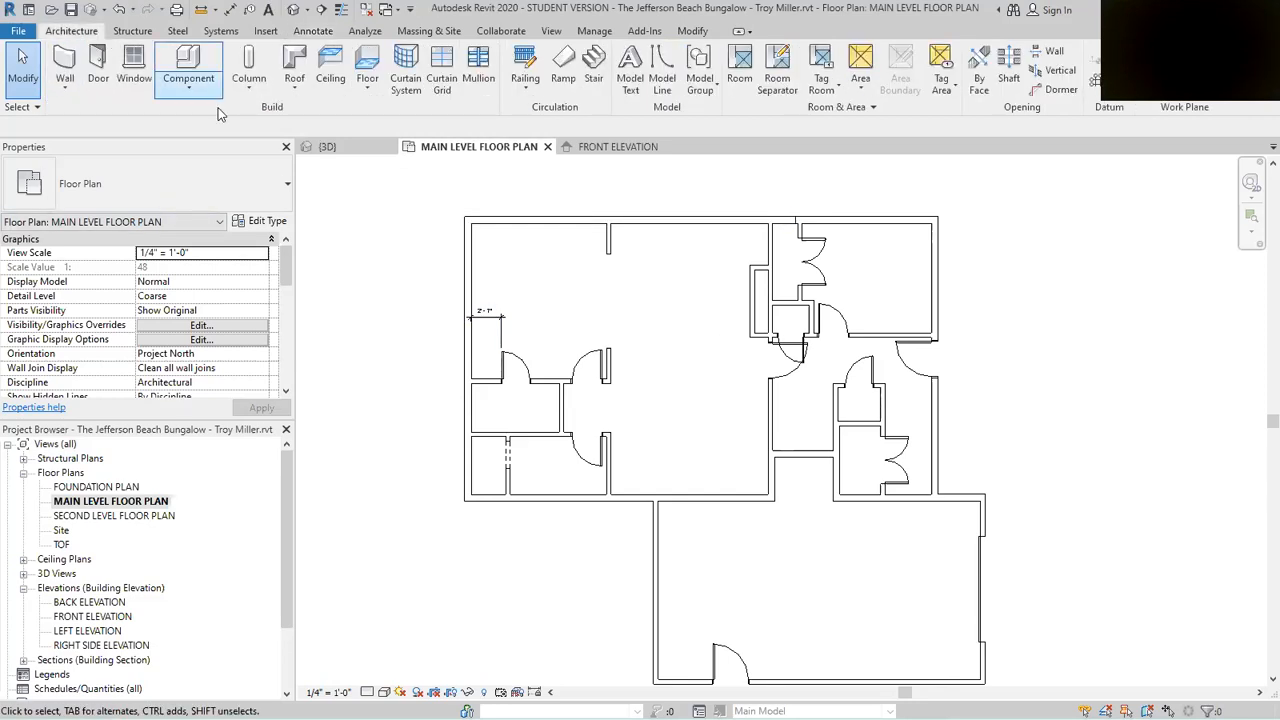
{"action": "left_click", "coordinate": [98, 68]}
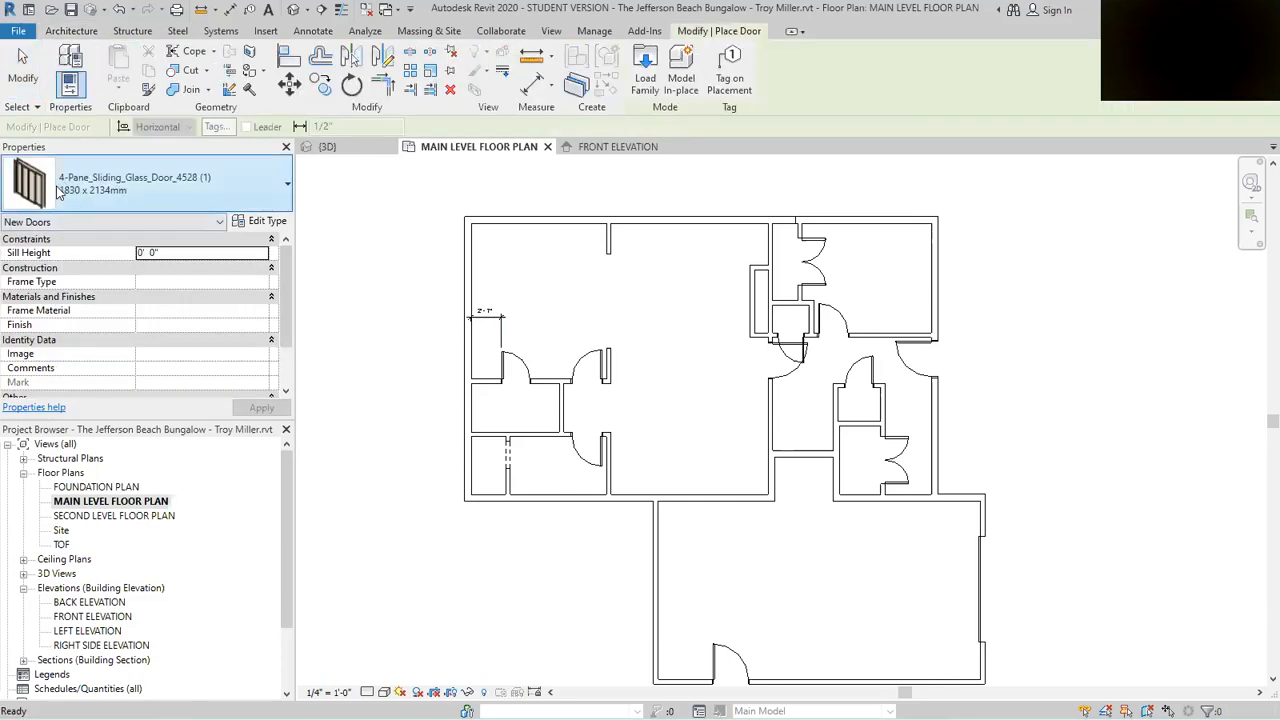
{"action": "left_click", "coordinate": [287, 187]}
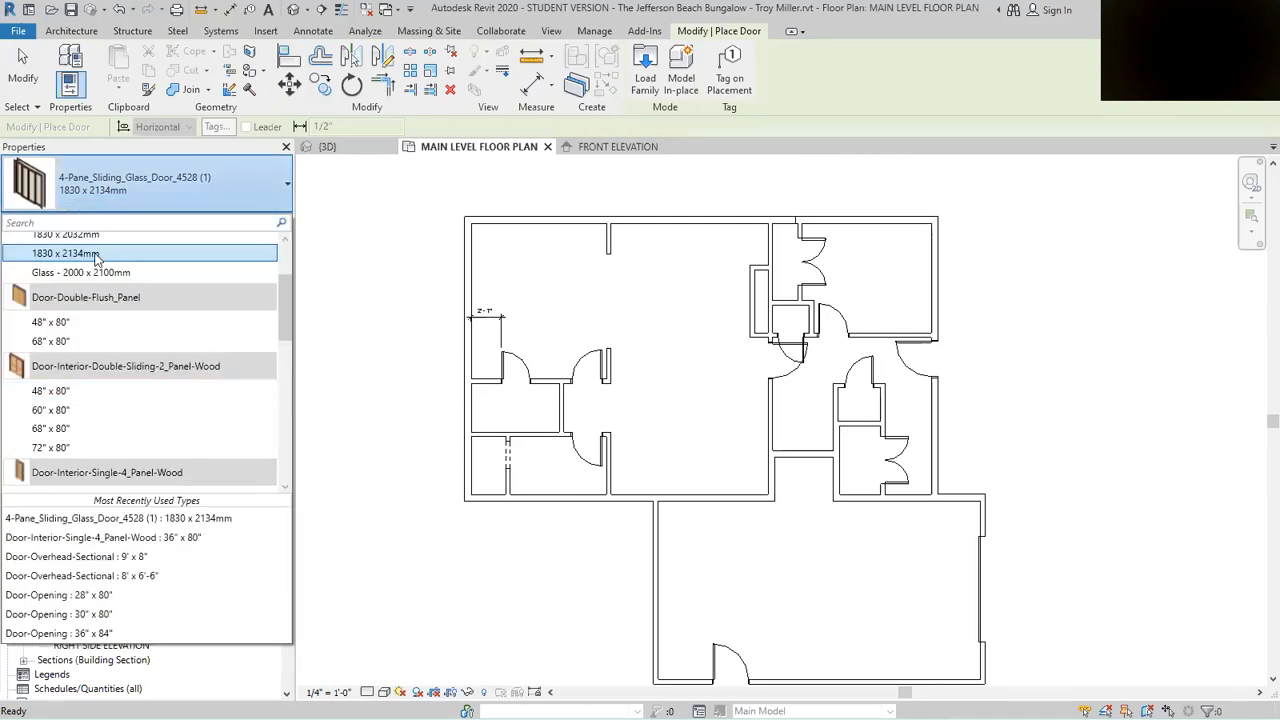
{"action": "scroll", "coordinate": [97, 258], "scroll_direction": "up", "scroll_amount": 2}
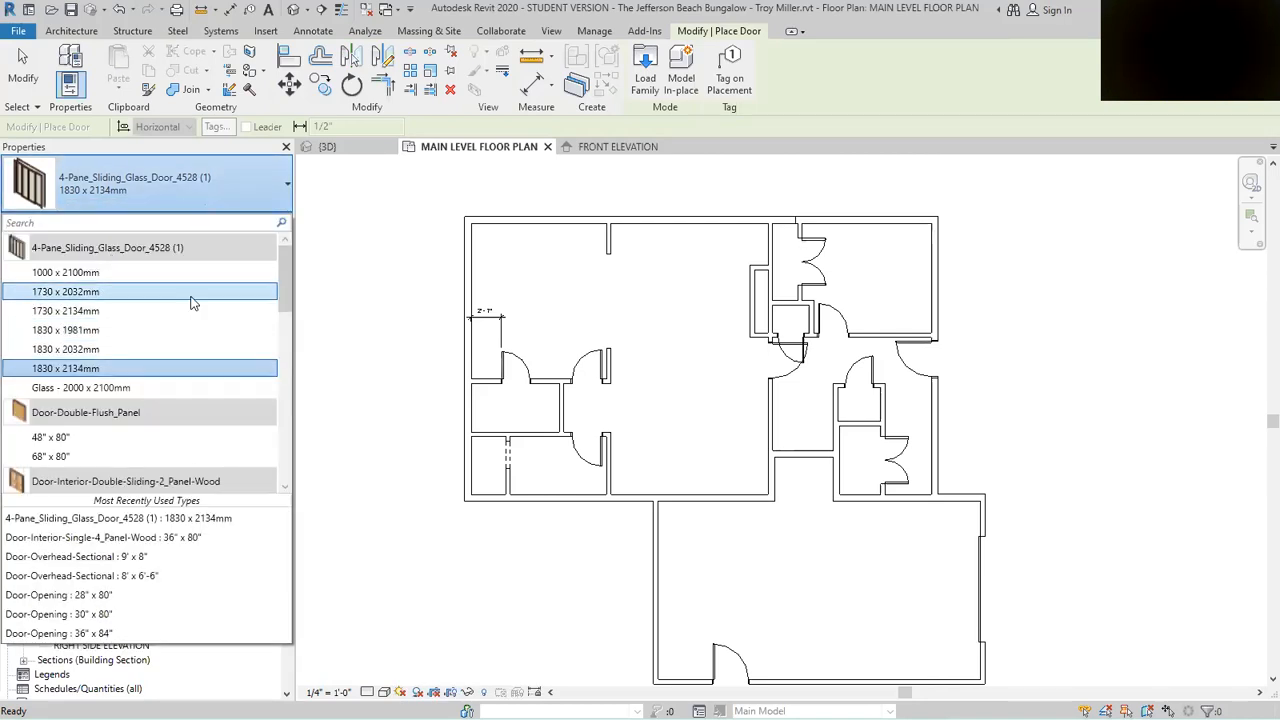
{"action": "left_click", "coordinate": [140, 272]}
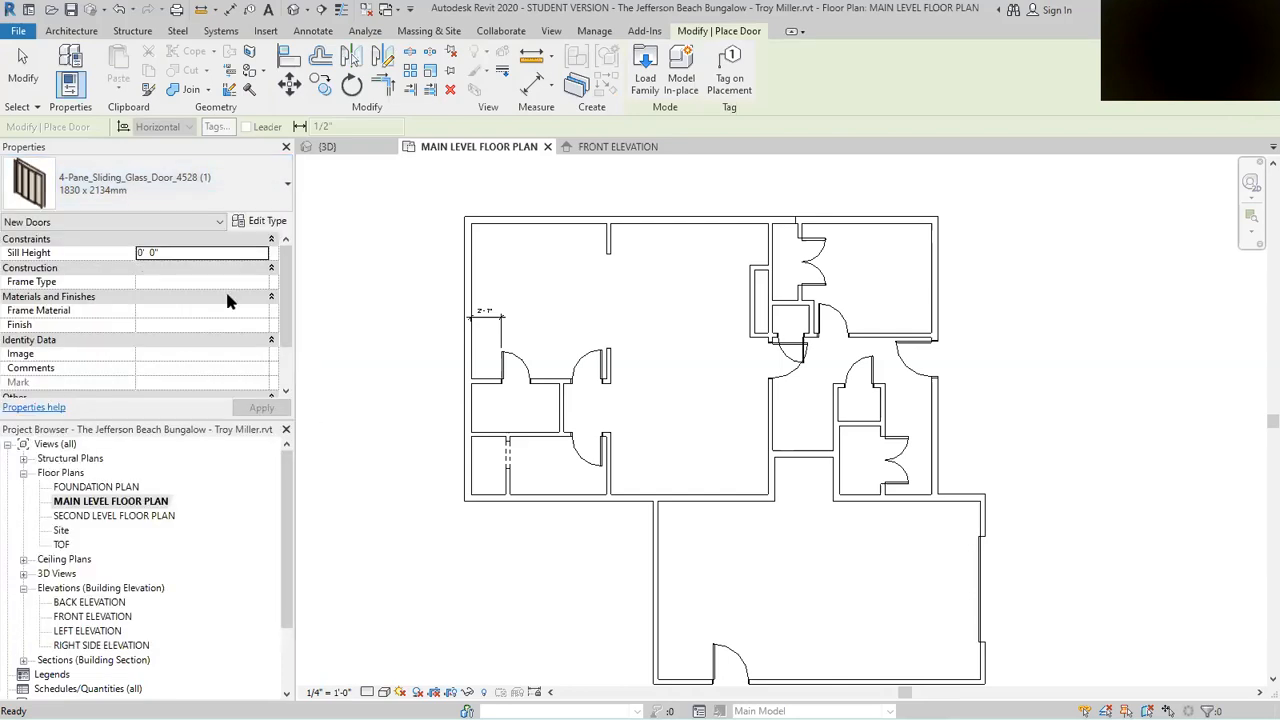
Step: Duplicate the sliding glass door type and name the new type 120" x 96"
{"action": "left_click", "coordinate": [266, 221]}
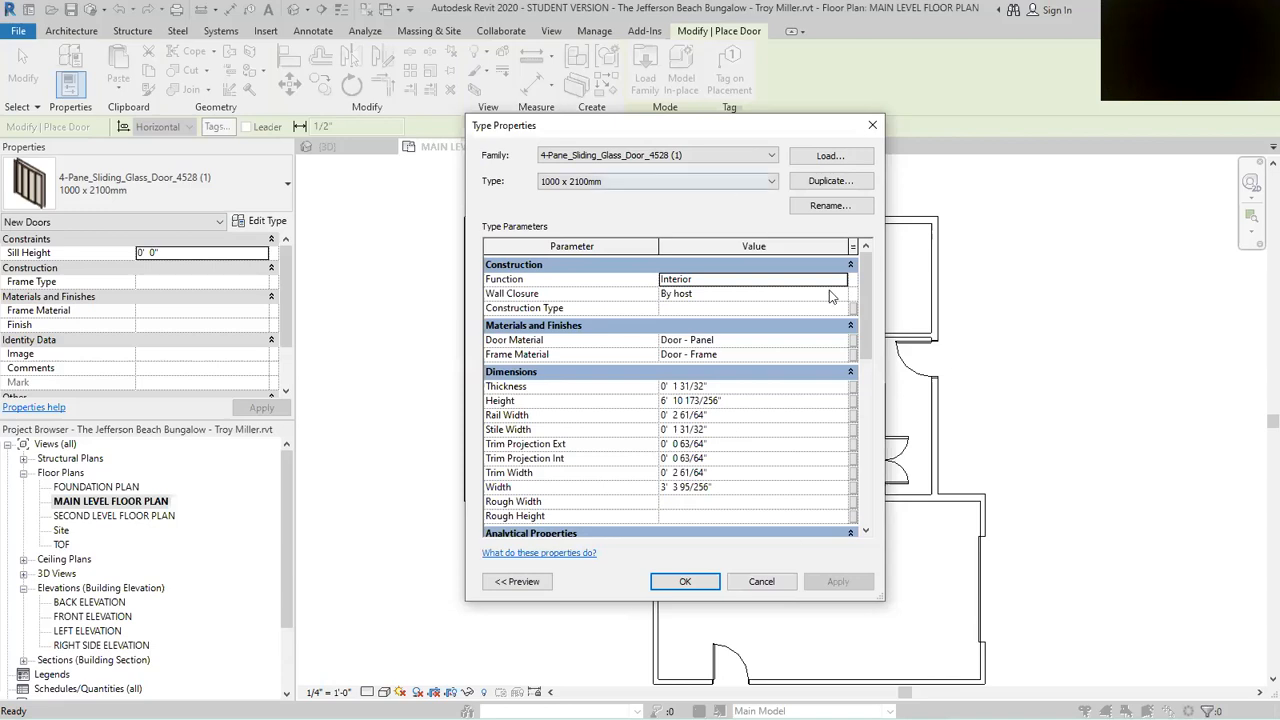
{"action": "left_click", "coordinate": [830, 180]}
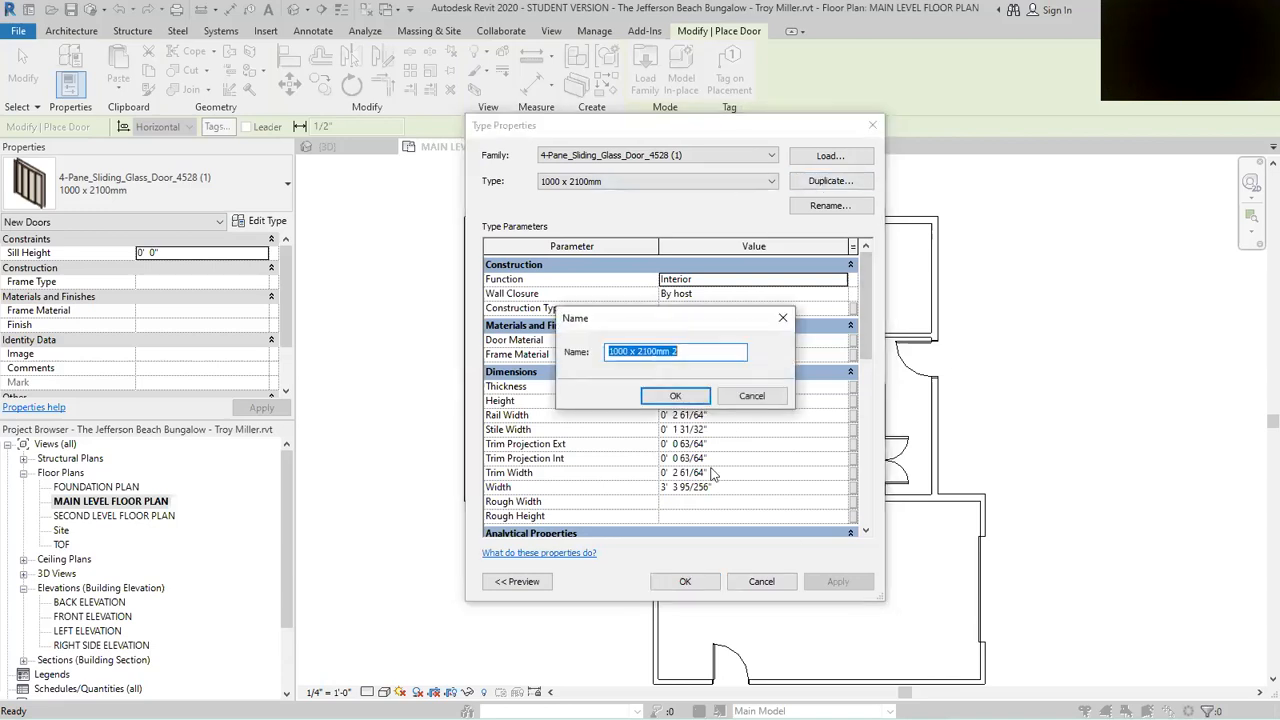
{"action": "double_click", "coordinate": [624, 352]}
{"action": "type", "text": "102"}
{"action": "key", "text": "BackSpace"}
{"action": "key", "text": "BackSpace"}
{"action": "type", "text": "20"}
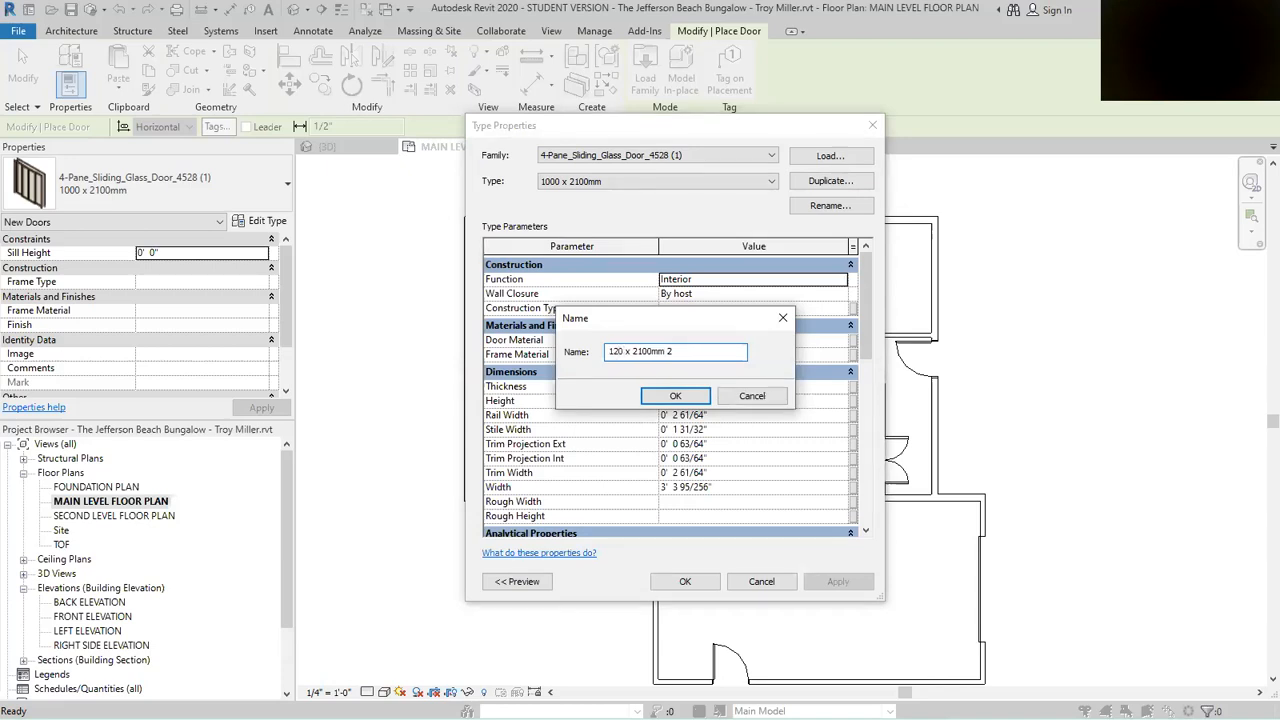
{"action": "type", "text": "\""}
{"action": "key", "text": "Right"}
{"action": "key", "text": "Right"}
{"action": "key", "text": "Right"}
{"action": "type", "text": "96\""}
{"action": "key", "text": "Delete"}
{"action": "key", "text": "Delete"}
{"action": "key", "text": "Delete"}
{"action": "key", "text": "Delete"}
{"action": "key", "text": "Delete"}
{"action": "key", "text": "Delete"}
{"action": "key", "text": "Delete"}
{"action": "left_click", "coordinate": [675, 396]}
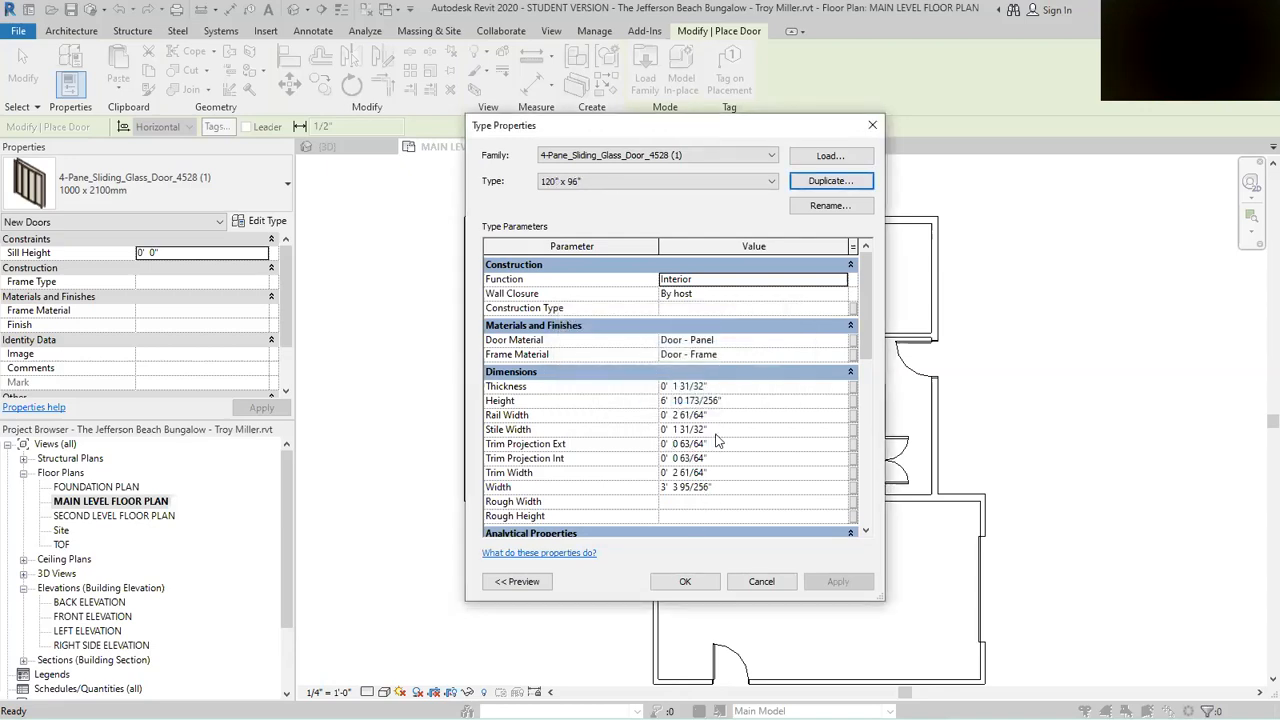
Step: Set the 120" x 96" door type's height to 8' and width to 10', and accept the type properties
{"action": "left_click", "coordinate": [662, 402]}
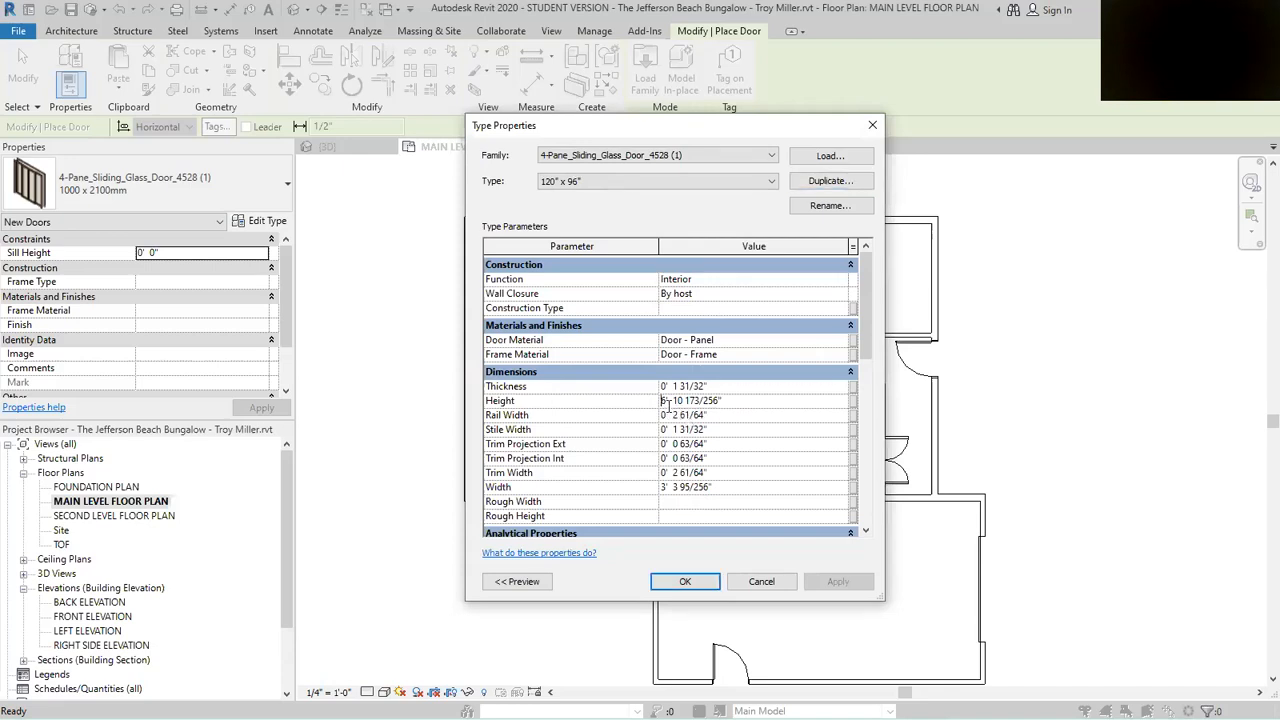
{"action": "left_click_drag", "start_coordinate": [739, 399], "coordinate": [630, 388]}
{"action": "type", "text": "8"}
{"action": "left_click", "coordinate": [751, 488]}
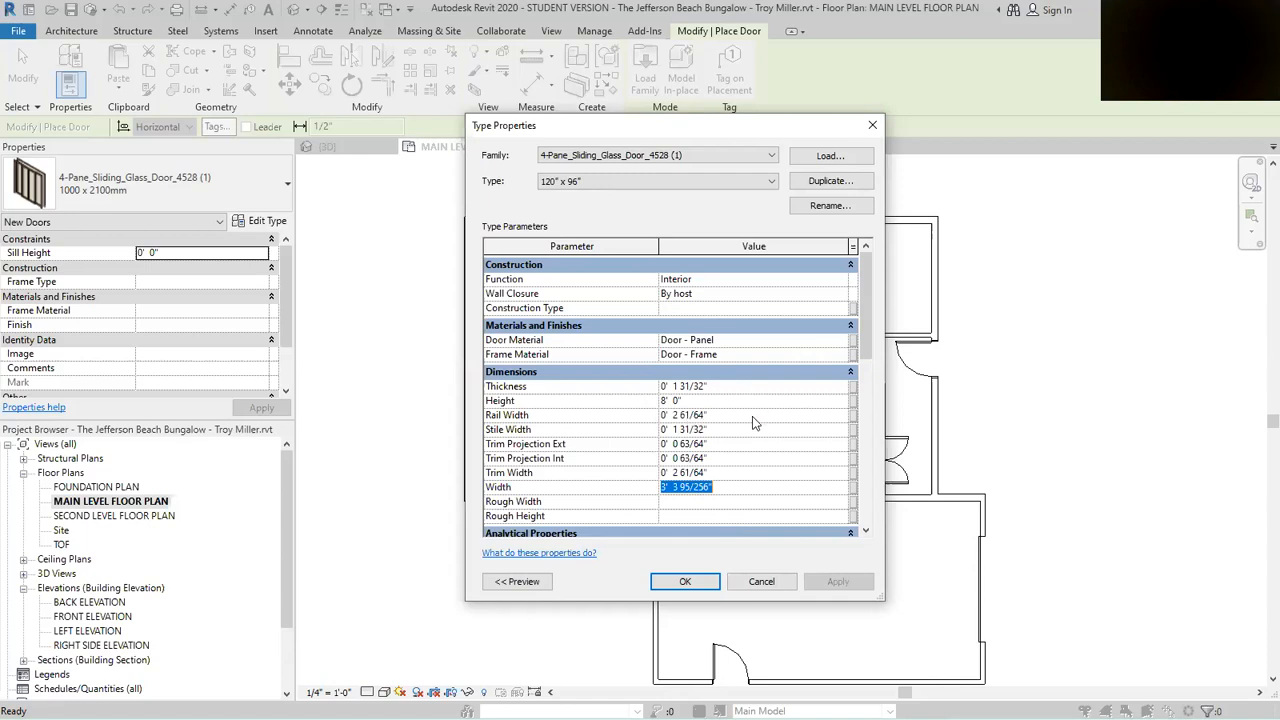
{"action": "scroll", "coordinate": [752, 422], "scroll_direction": "down", "scroll_amount": 5}
{"action": "scroll", "coordinate": [748, 455], "scroll_direction": "up", "scroll_amount": 4}
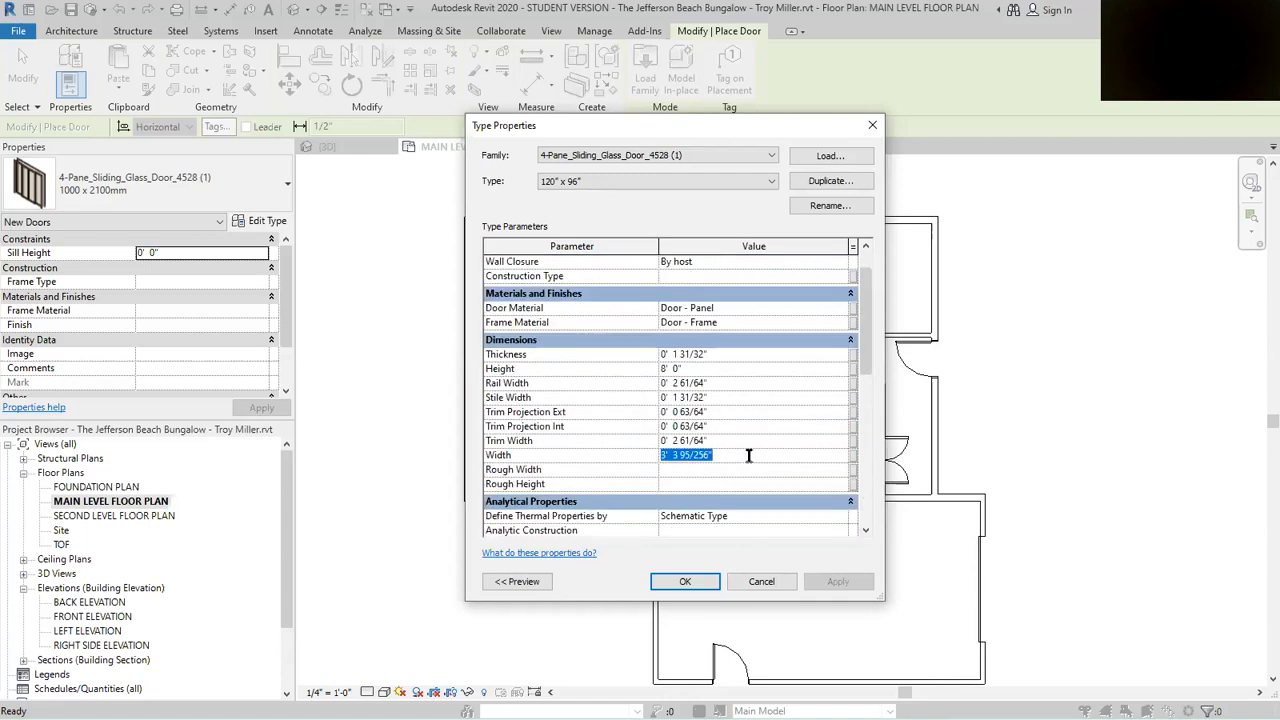
{"action": "type", "text": "10"}
{"action": "left_click", "coordinate": [685, 581]}
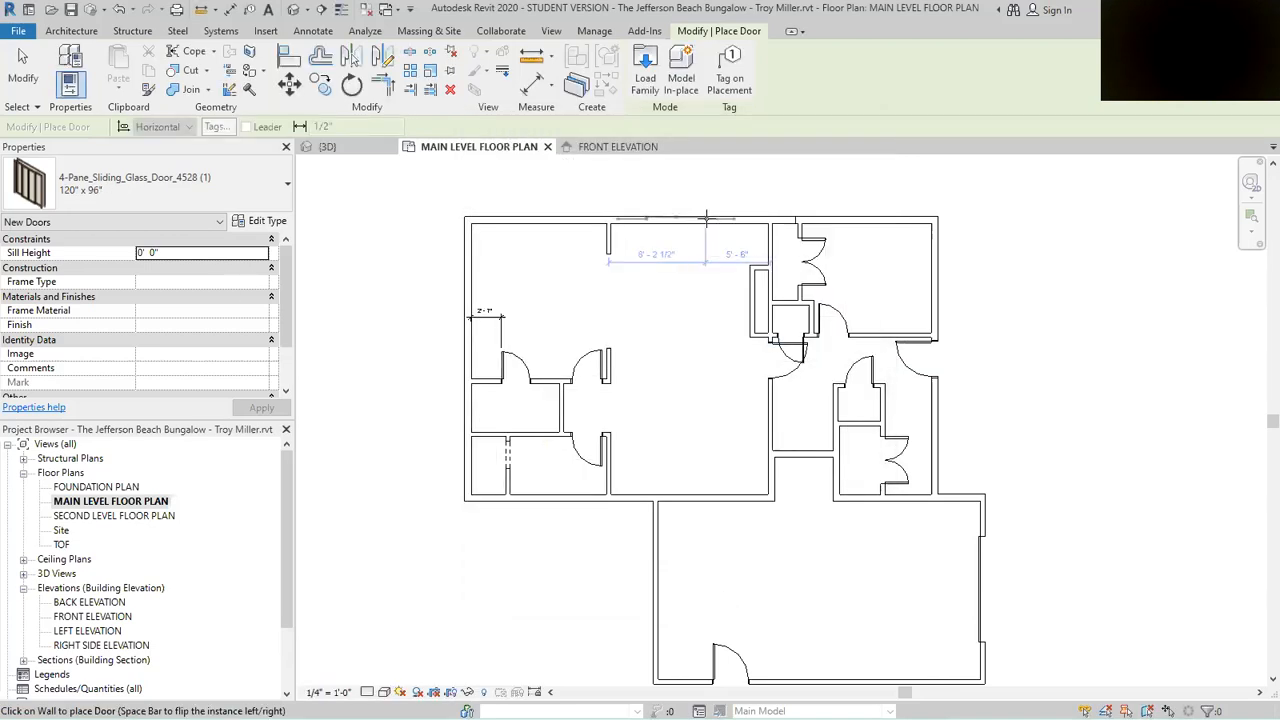
Step: Place the 120" x 96" sliding glass door in the great room's exterior wall, between the two partition walls
{"action": "scroll", "coordinate": [705, 218], "scroll_direction": "up", "scroll_amount": 3}
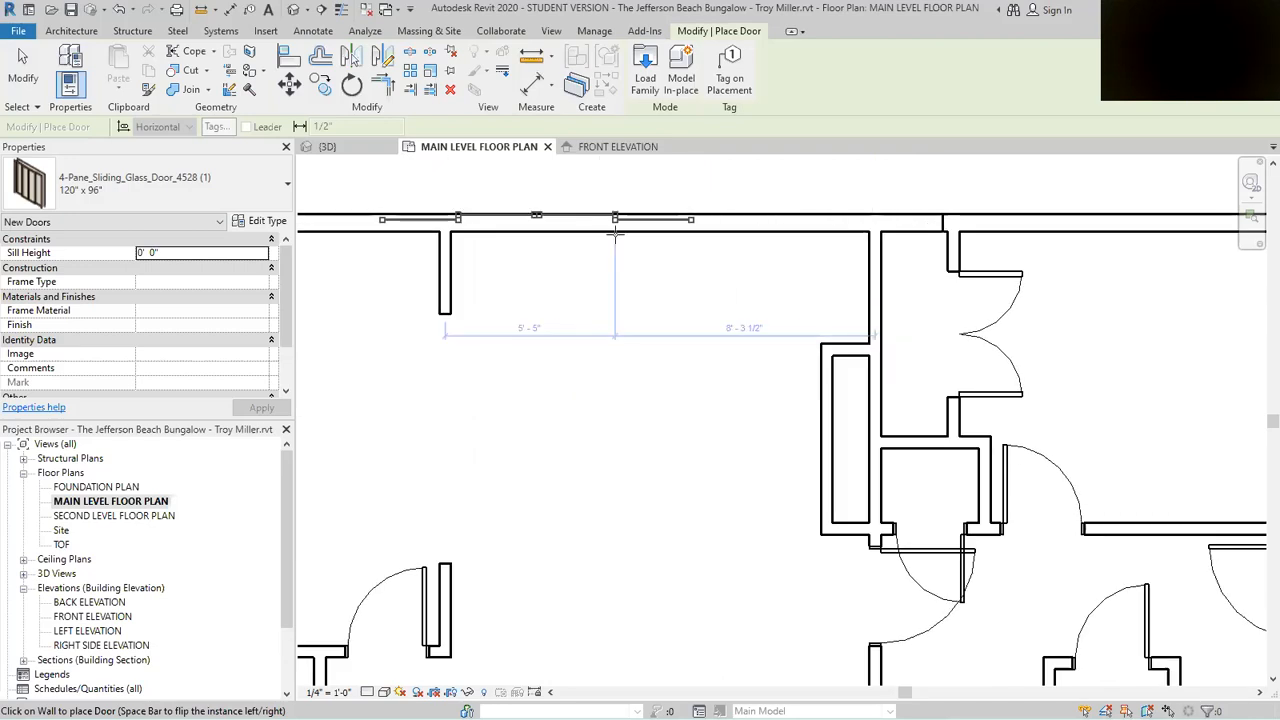
{"action": "scroll", "coordinate": [606, 238], "scroll_direction": "down", "scroll_amount": 1}
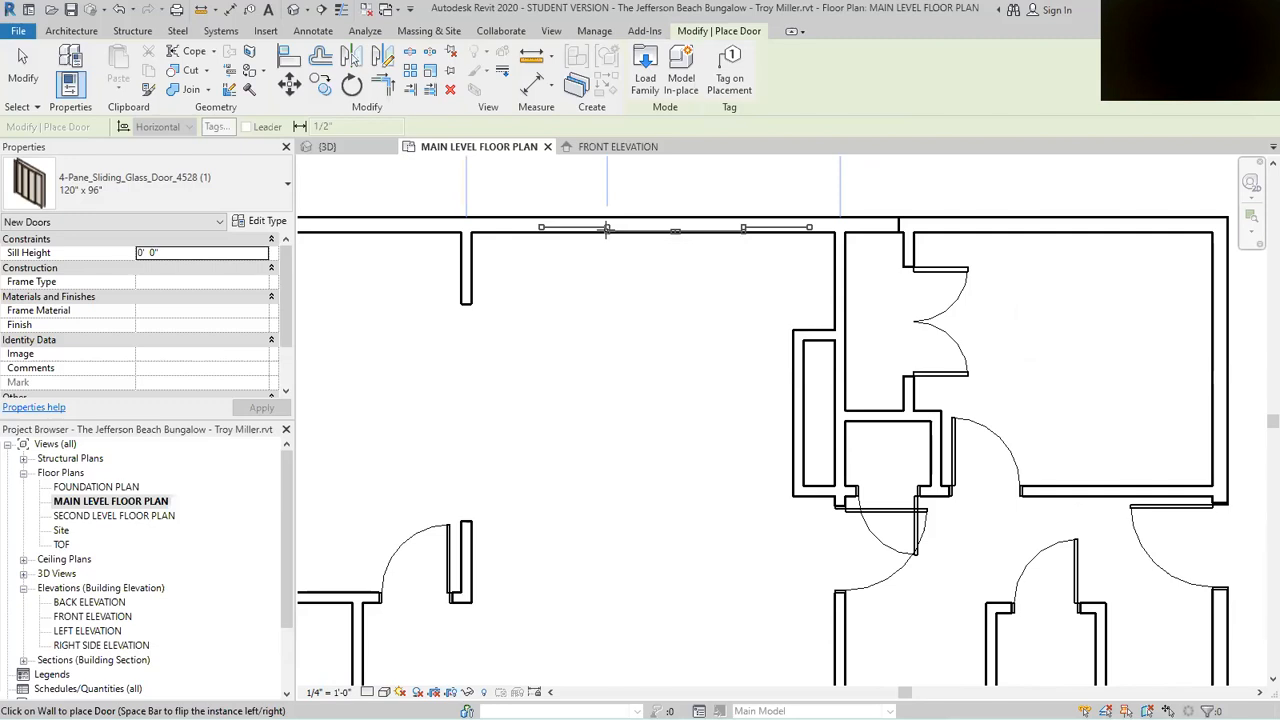
{"action": "scroll", "coordinate": [604, 230], "scroll_direction": "up", "scroll_amount": 3}
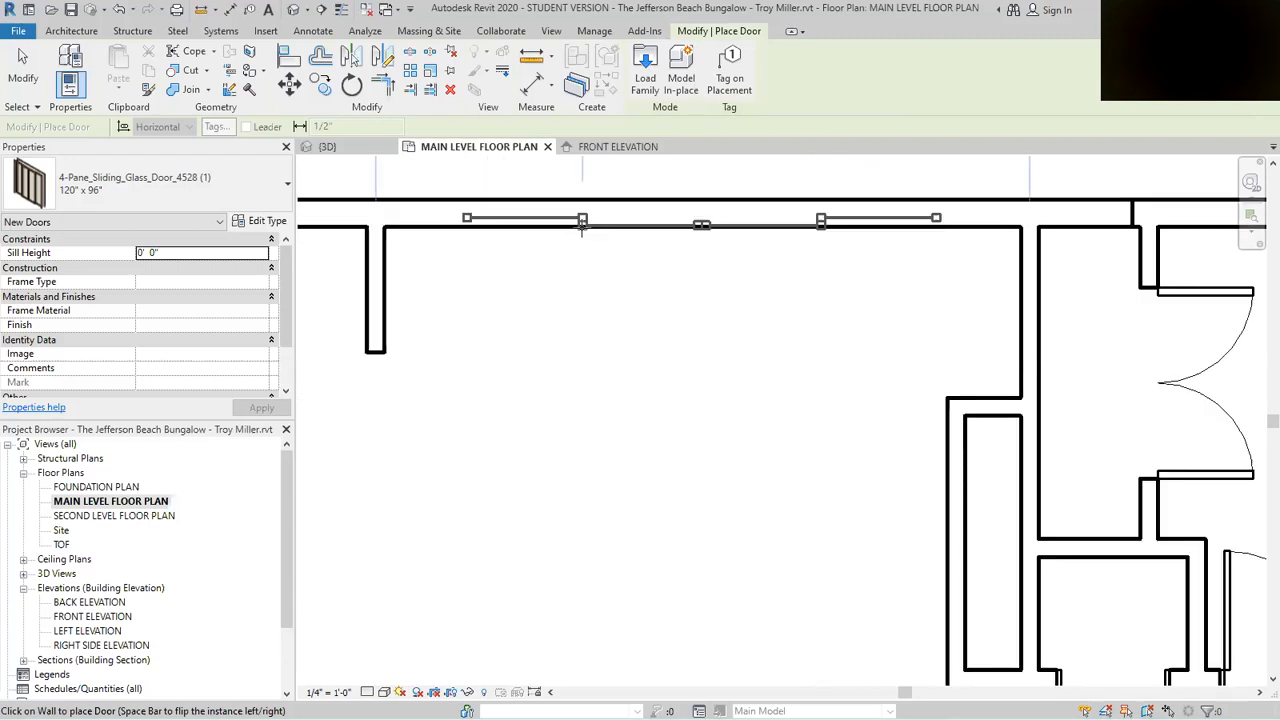
{"action": "scroll", "coordinate": [582, 228], "scroll_direction": "down", "scroll_amount": 1}
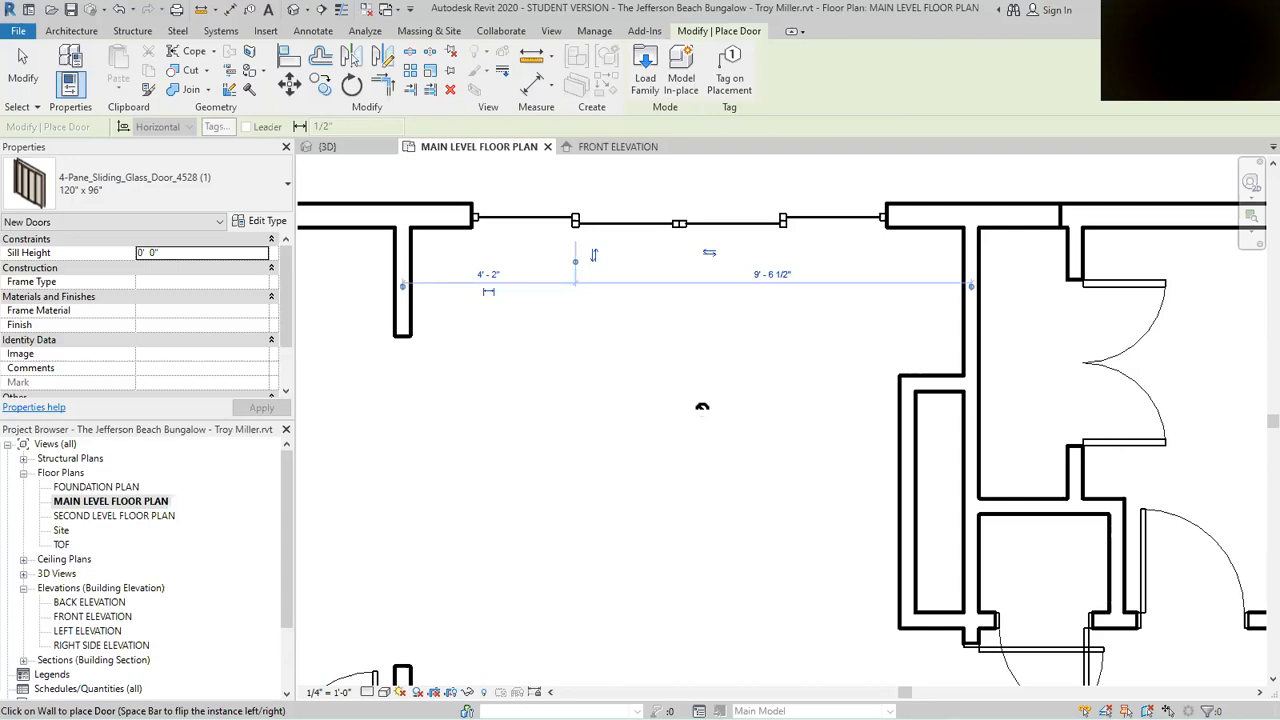
{"action": "scroll", "coordinate": [700, 363], "scroll_direction": "down", "scroll_amount": 2}
{"action": "scroll", "coordinate": [740, 495], "scroll_direction": "down", "scroll_amount": 2}
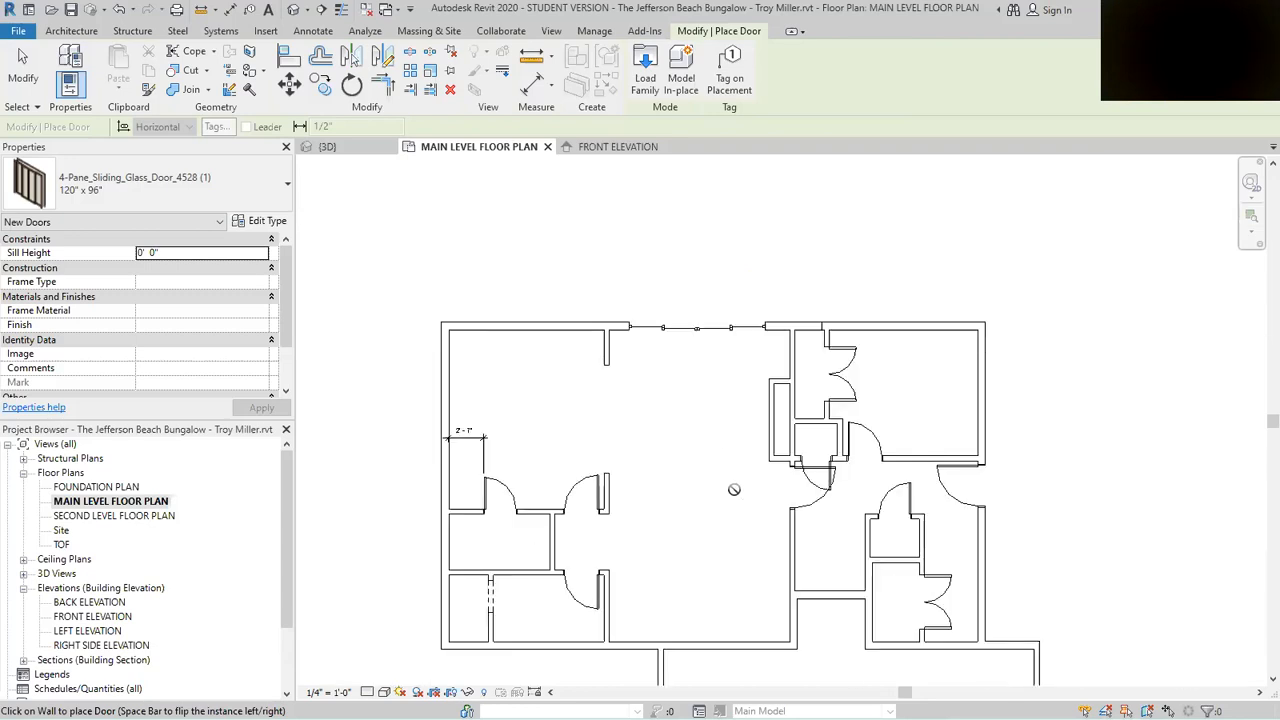
{"action": "scroll", "coordinate": [705, 417], "scroll_direction": "up", "scroll_amount": 2}
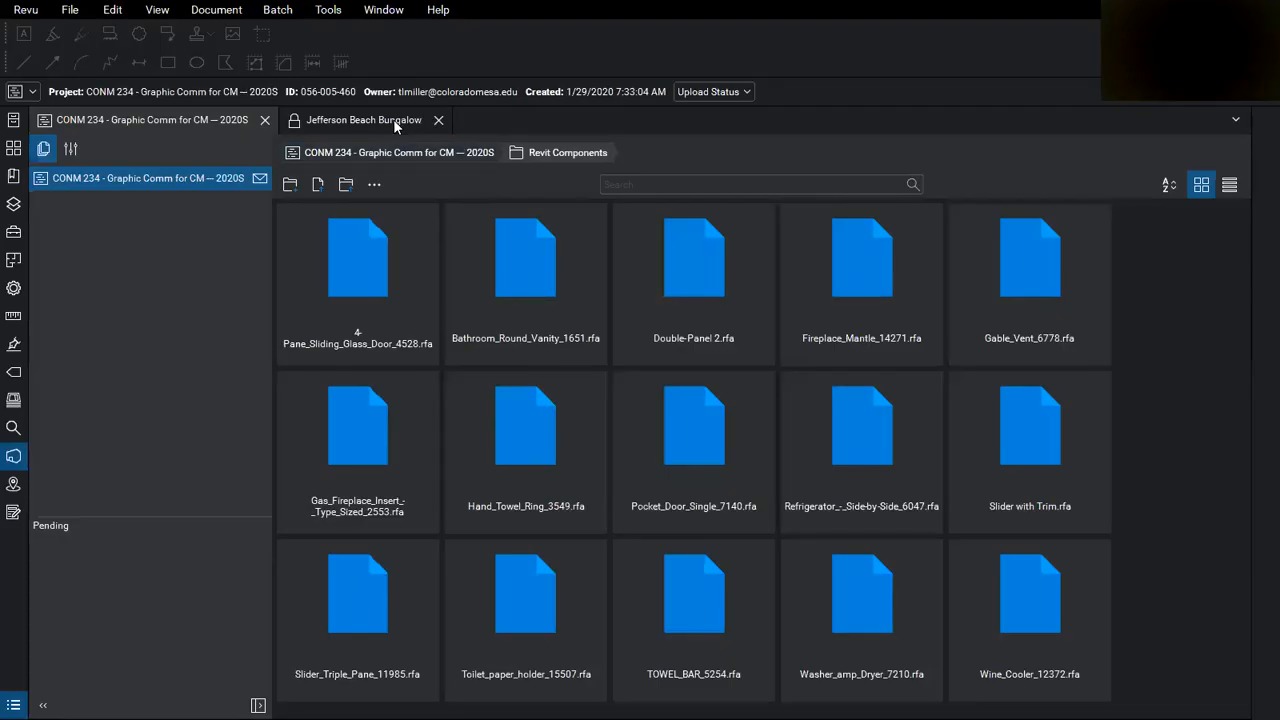
Step: Switch to the Jefferson Beach Bungalow drawings in Revu and examine the dimensions locating door 114 between the great room walls
{"action": "left_click", "coordinate": [393, 119]}
{"action": "scroll", "coordinate": [700, 327], "scroll_direction": "up", "scroll_amount": 3}
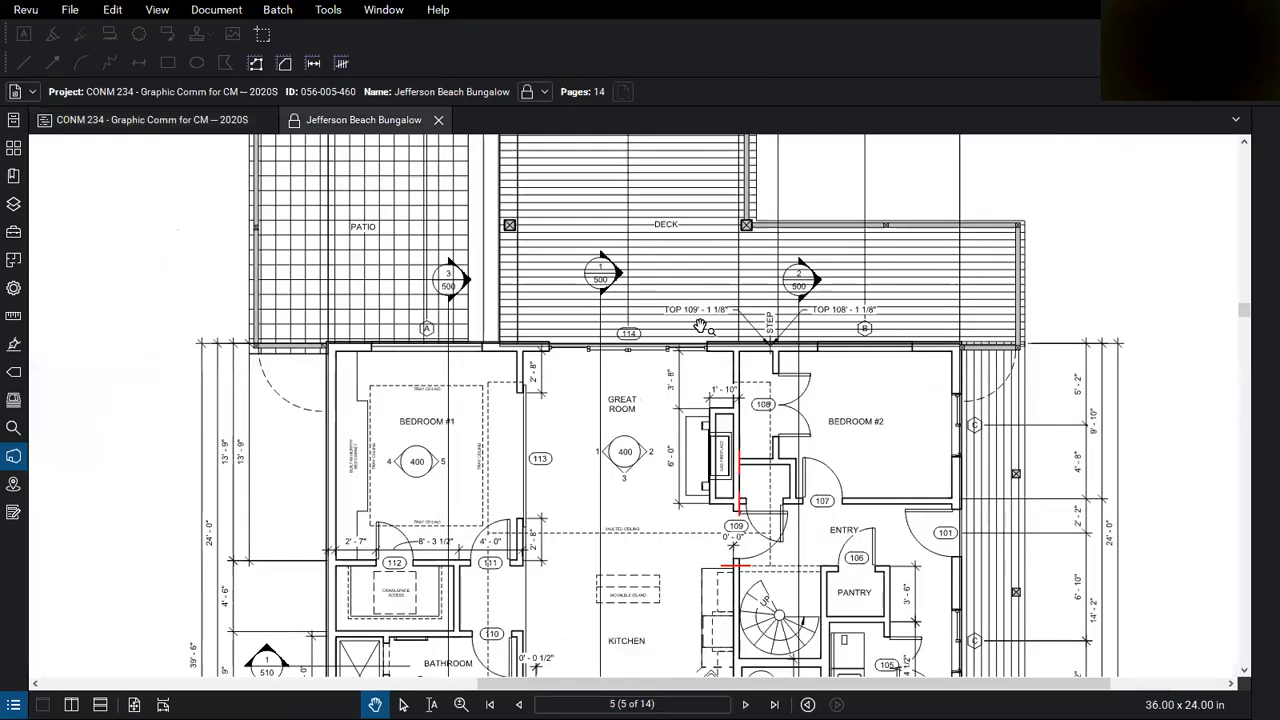
{"action": "scroll", "coordinate": [700, 327], "scroll_direction": "up", "scroll_amount": 2}
{"action": "scroll", "coordinate": [605, 552], "scroll_direction": "down", "scroll_amount": 4}
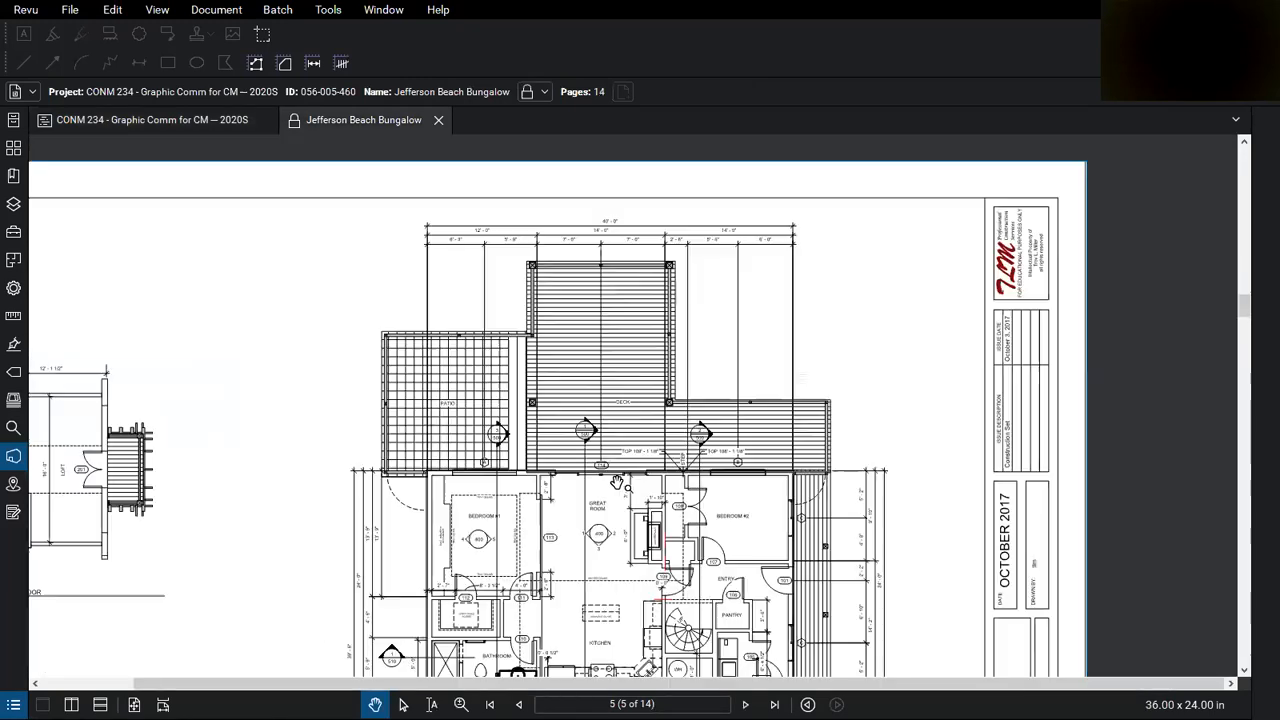
{"action": "scroll", "coordinate": [600, 265], "scroll_direction": "up", "scroll_amount": 3}
{"action": "scroll", "coordinate": [600, 265], "scroll_direction": "down", "scroll_amount": 2}
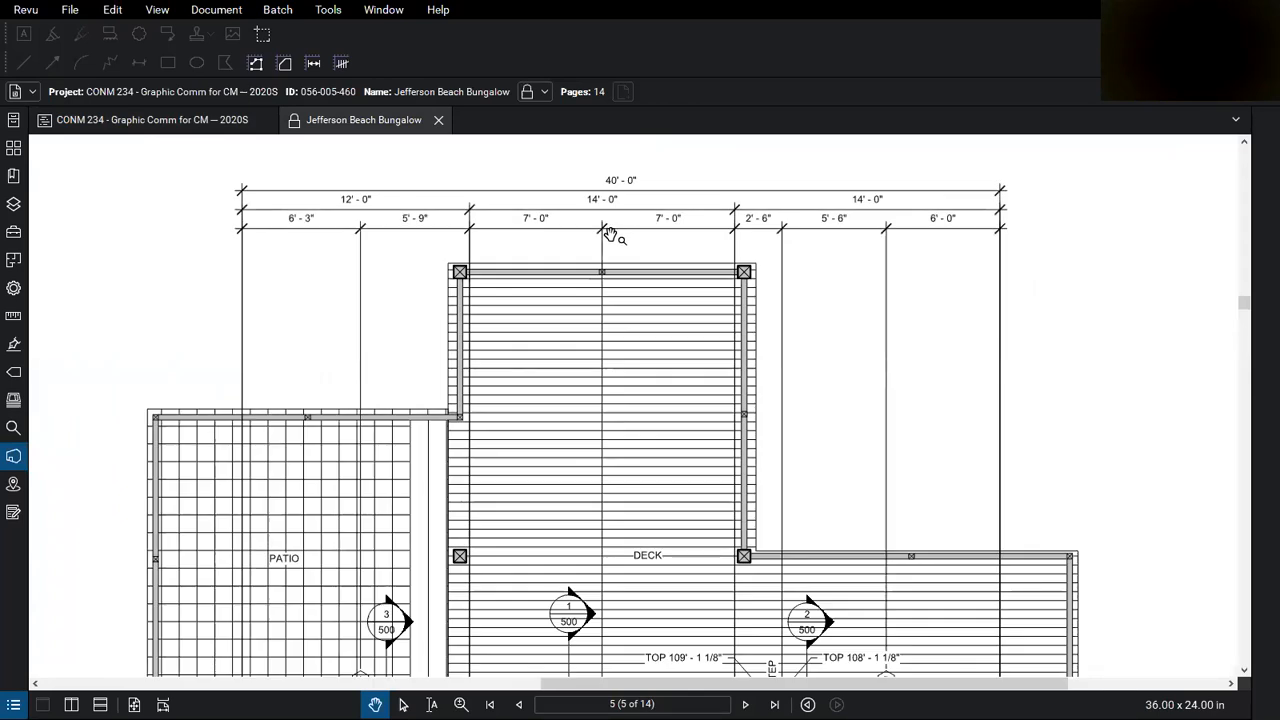
{"action": "scroll", "coordinate": [610, 234], "scroll_direction": "down", "scroll_amount": 1}
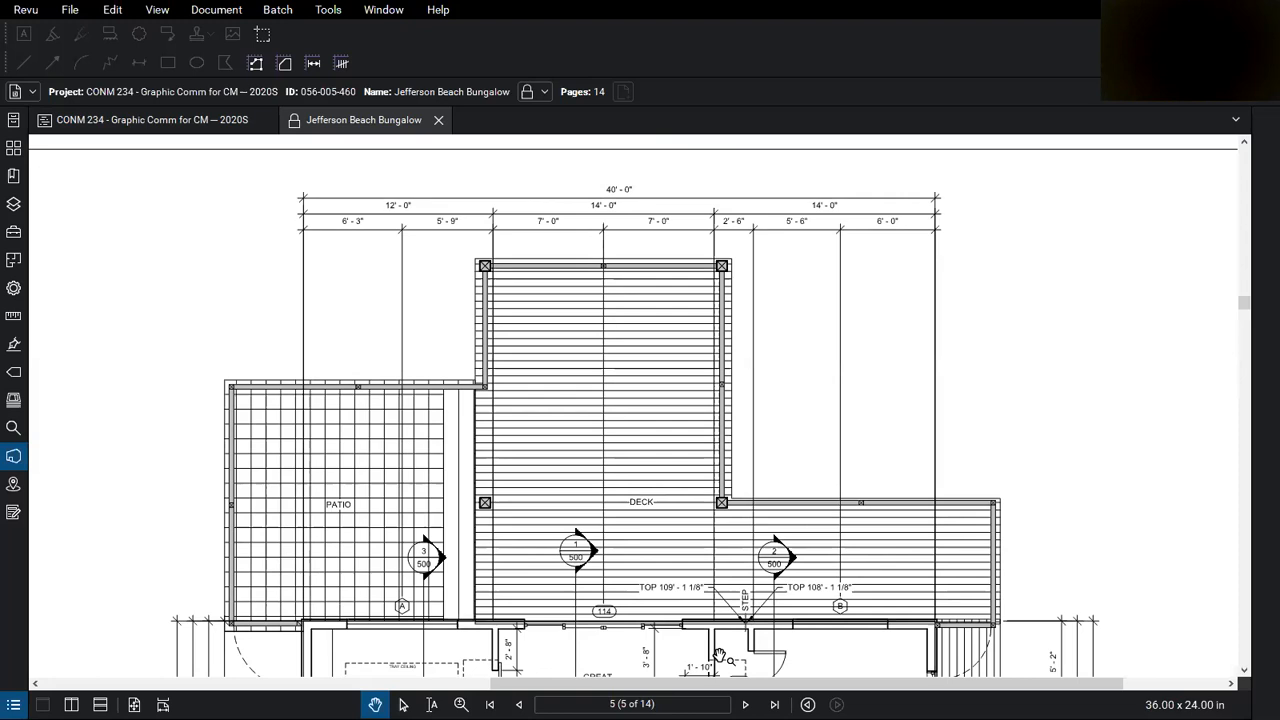
{"action": "scroll", "coordinate": [719, 655], "scroll_direction": "up", "scroll_amount": 2}
{"action": "scroll", "coordinate": [696, 526], "scroll_direction": "down", "scroll_amount": 2}
{"action": "scroll", "coordinate": [520, 622], "scroll_direction": "up", "scroll_amount": 3}
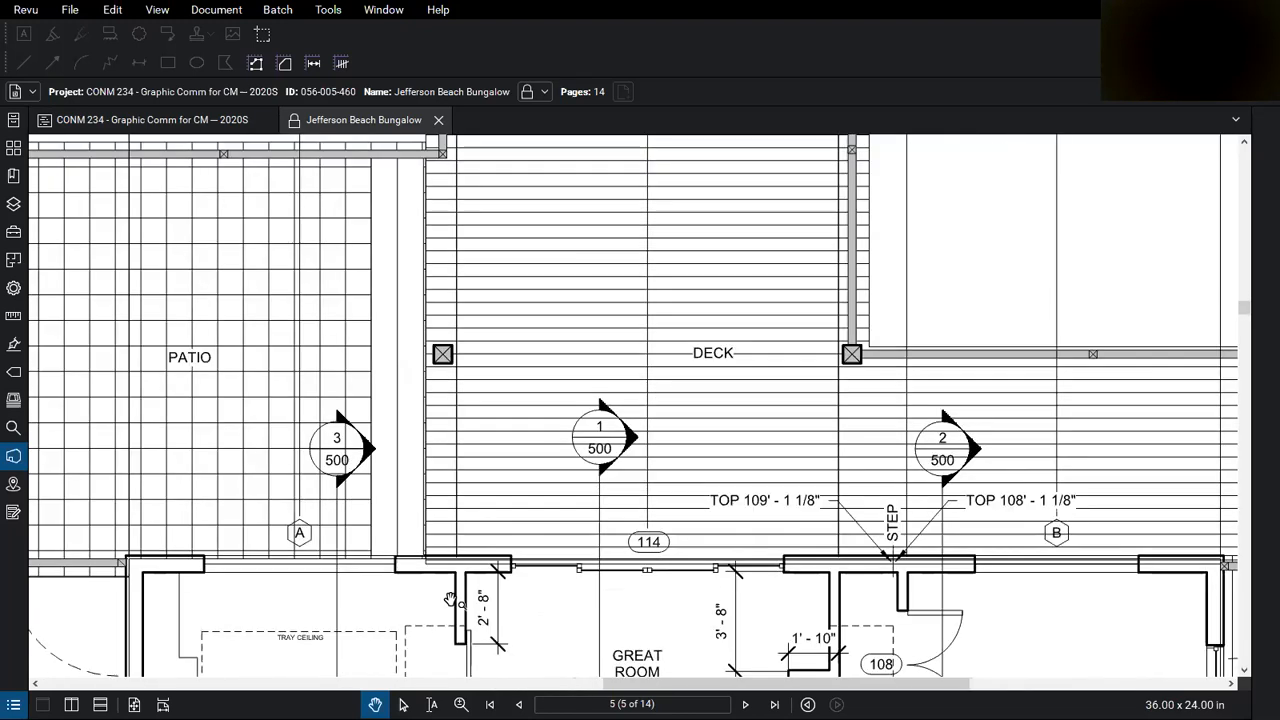
{"action": "scroll", "coordinate": [575, 522], "scroll_direction": "down", "scroll_amount": 2}
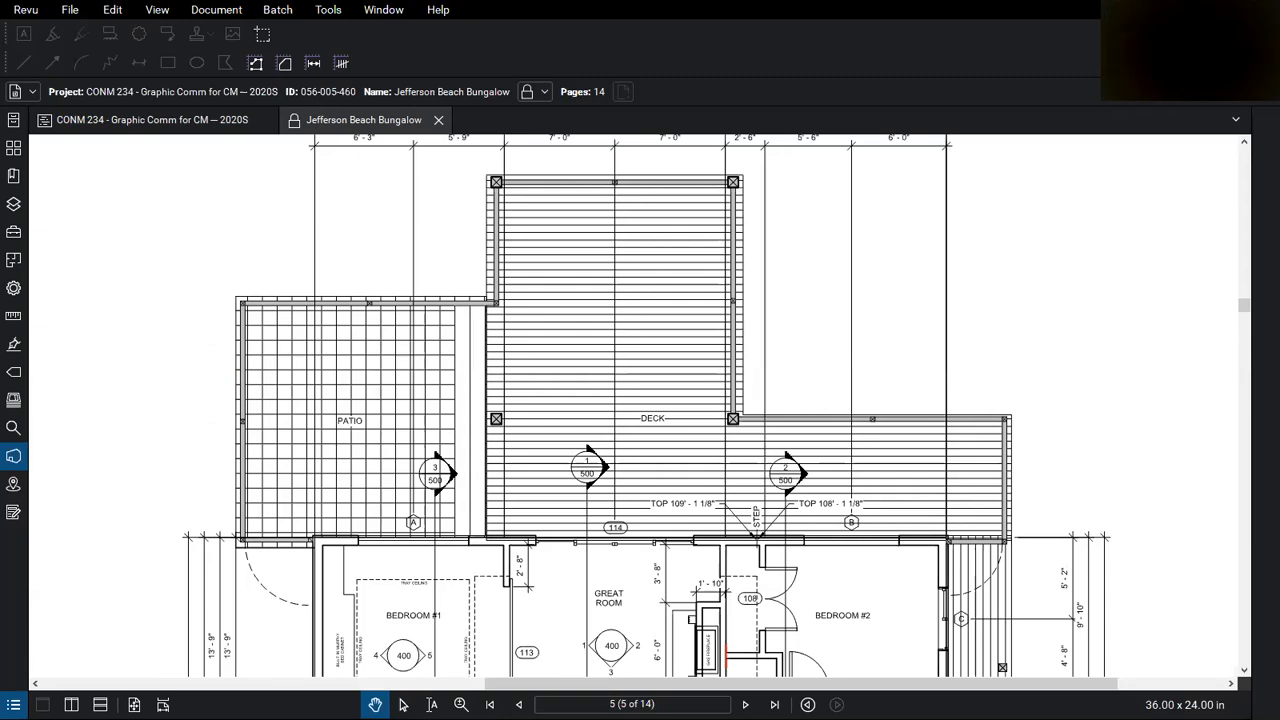
Step: Back in Revit, dimension from the great room's side walls to the sliding door's center and make both dimension segments equal
{"action": "key", "text": "alt+Tab"}
{"action": "scroll", "coordinate": [540, 400], "scroll_direction": "down", "scroll_amount": 1}
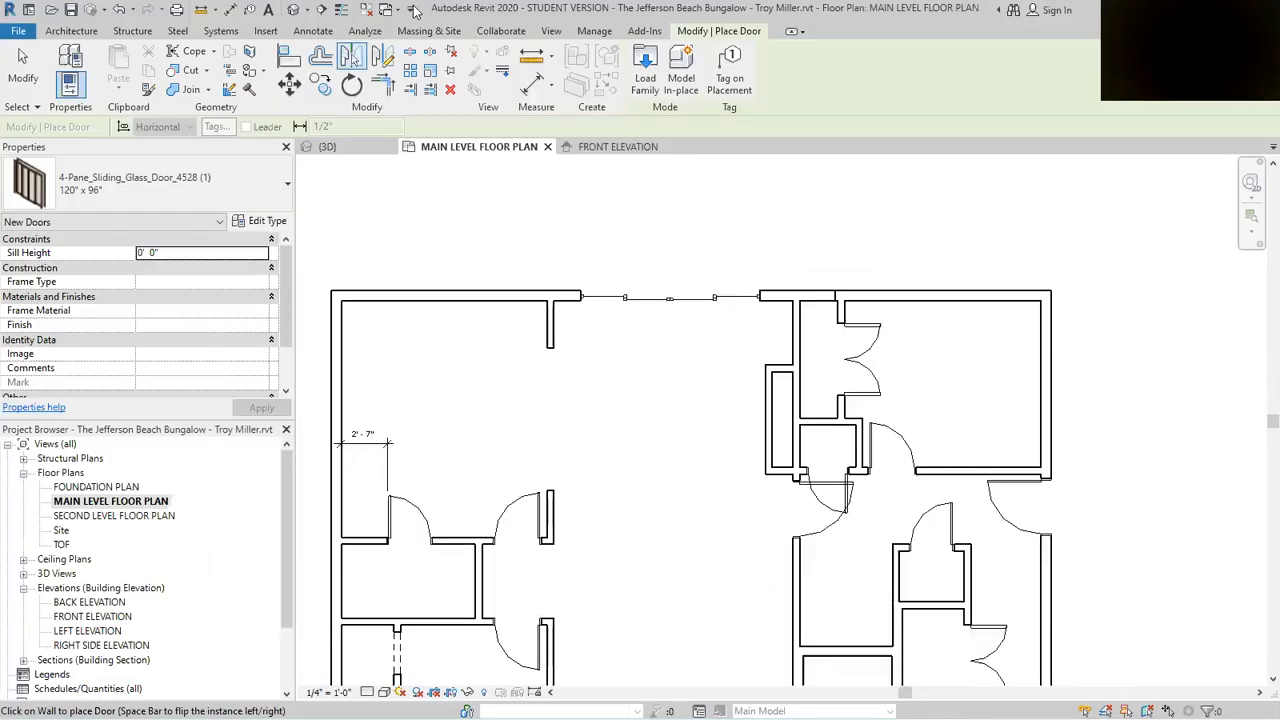
{"action": "left_click", "coordinate": [313, 31]}
{"action": "left_click", "coordinate": [66, 62]}
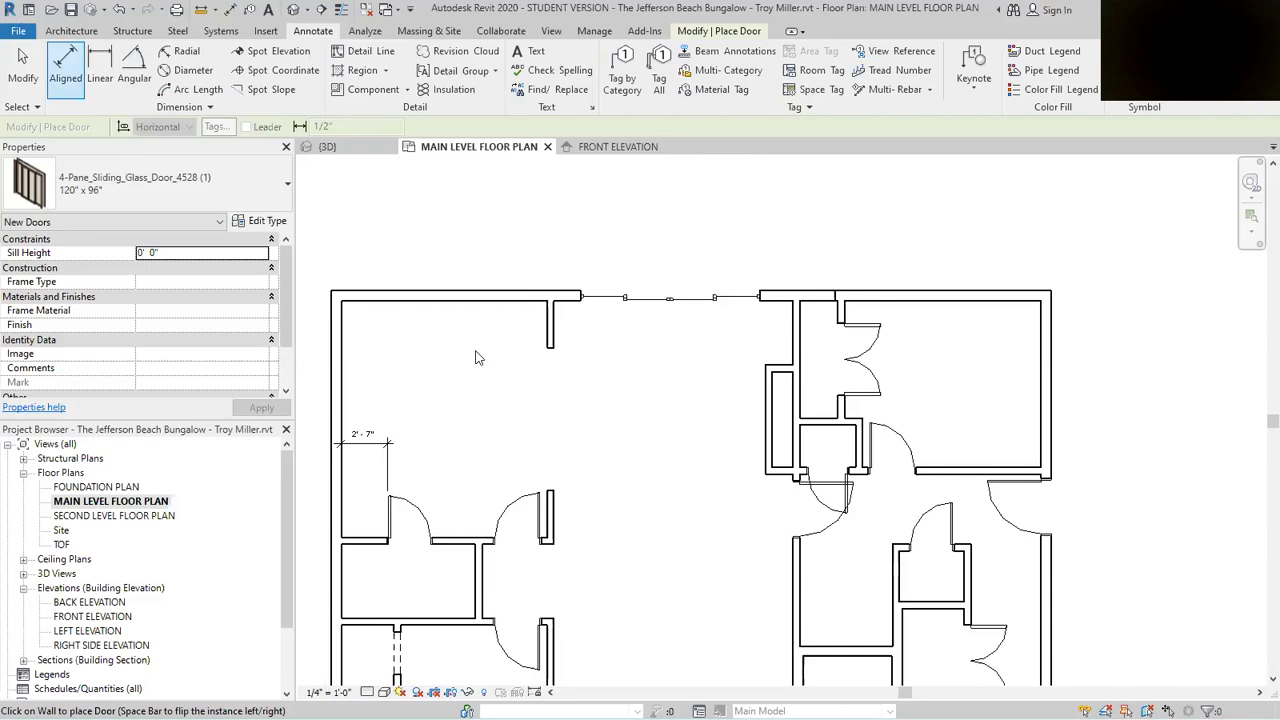
{"action": "left_click", "coordinate": [671, 305]}
{"action": "left_click", "coordinate": [800, 360]}
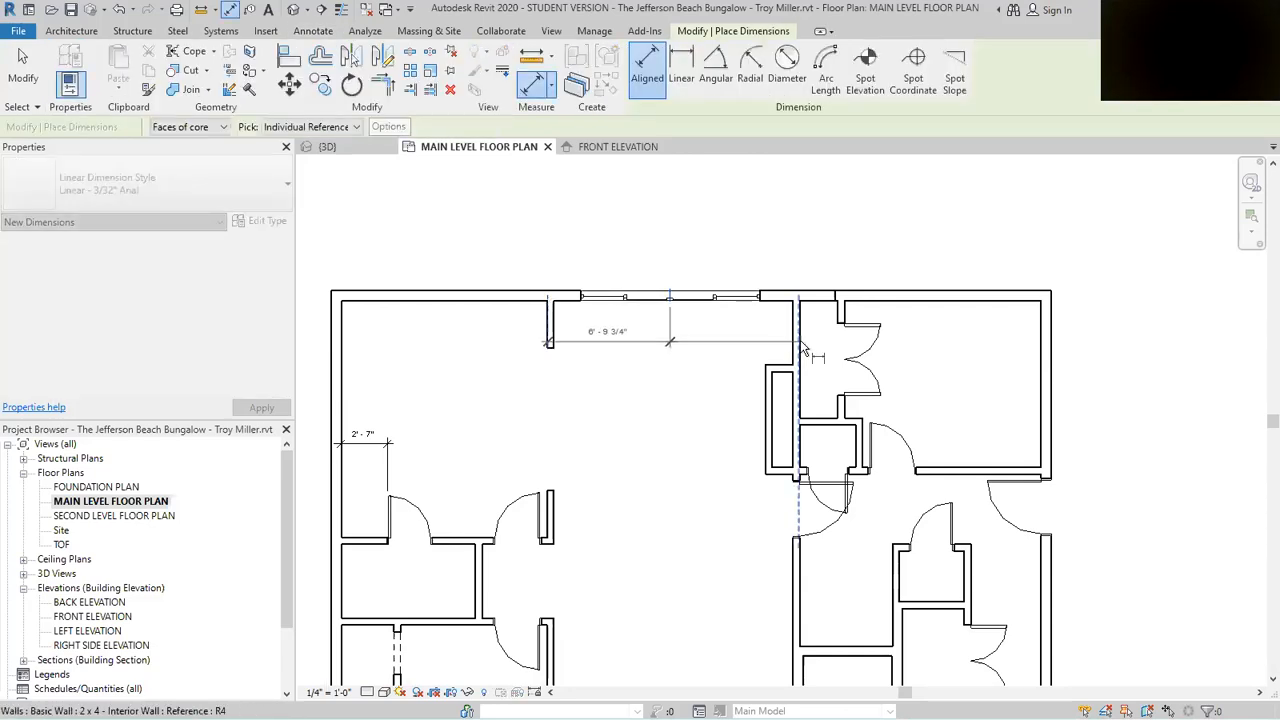
{"action": "left_click", "coordinate": [726, 220]}
{"action": "left_click", "coordinate": [673, 188]}
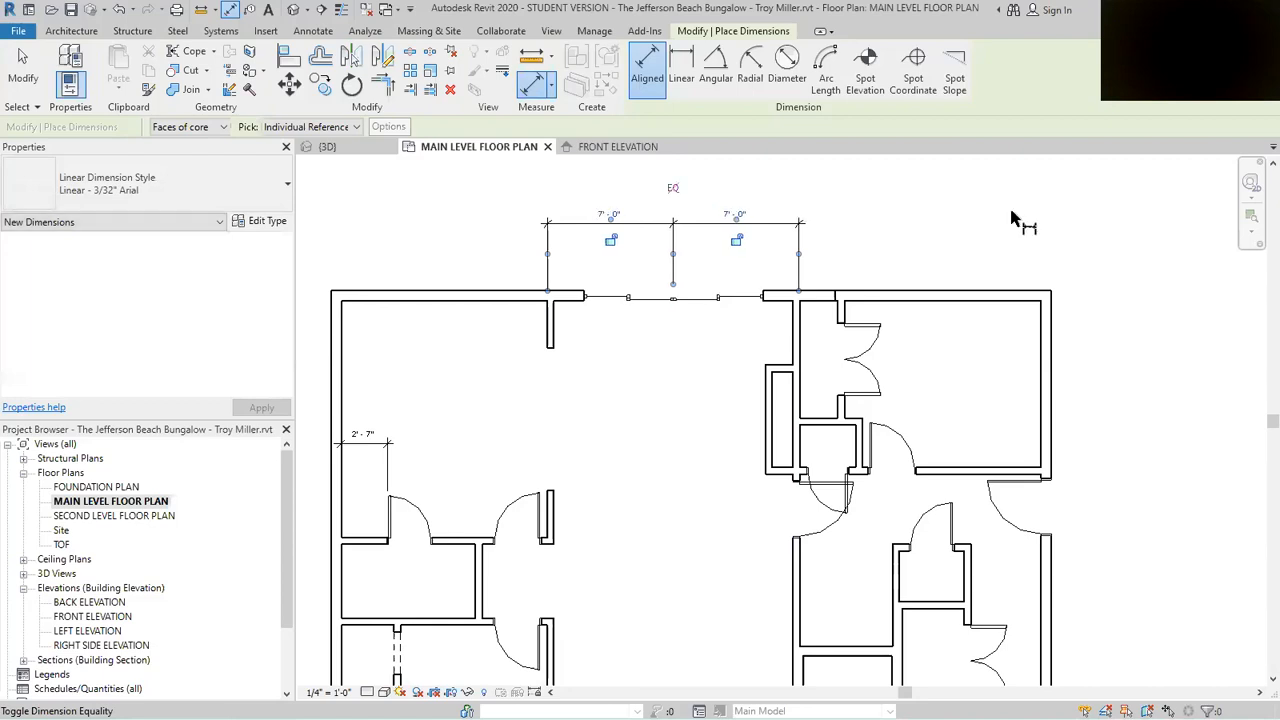
{"action": "key", "text": "Escape"}
{"action": "key", "text": "Escape"}
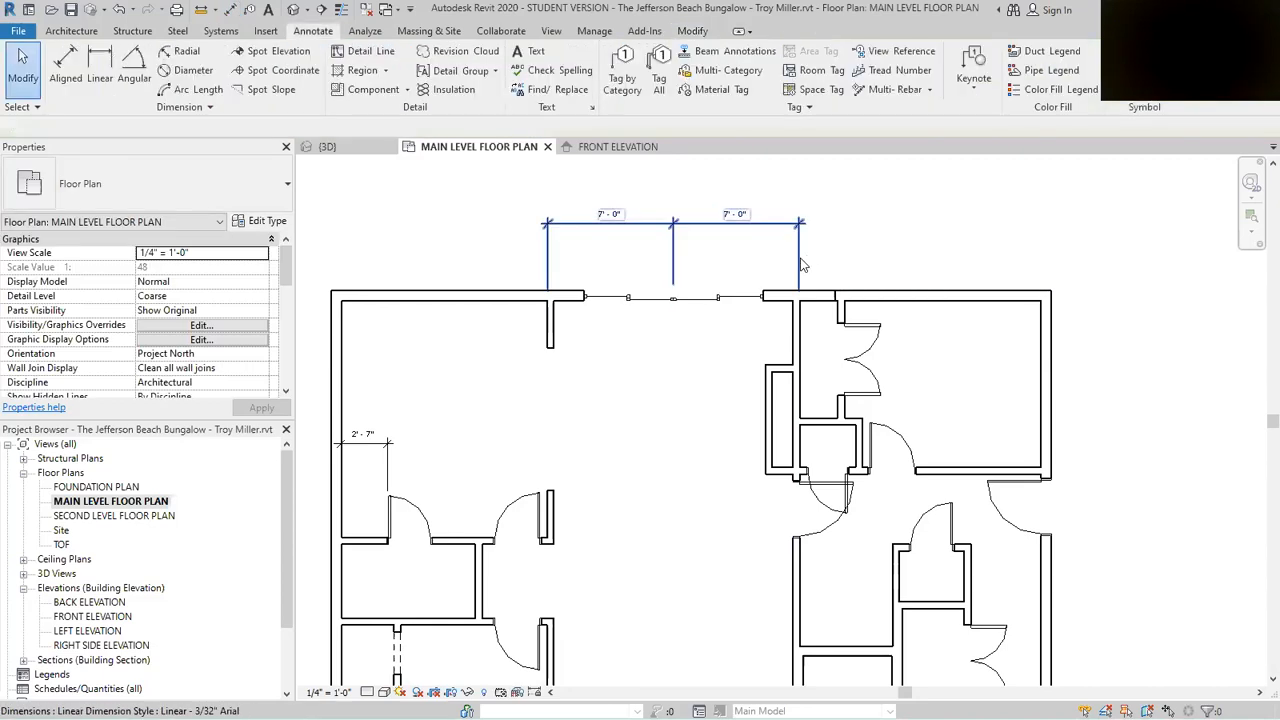
Step: Delete the equal dimension string above the four-pane sliding glass door
{"action": "left_click", "coordinate": [810, 258]}
{"action": "key", "text": "Delete"}
{"action": "scroll", "coordinate": [635, 229], "scroll_direction": "down", "scroll_amount": 3}
{"action": "scroll", "coordinate": [682, 292], "scroll_direction": "up", "scroll_amount": 3}
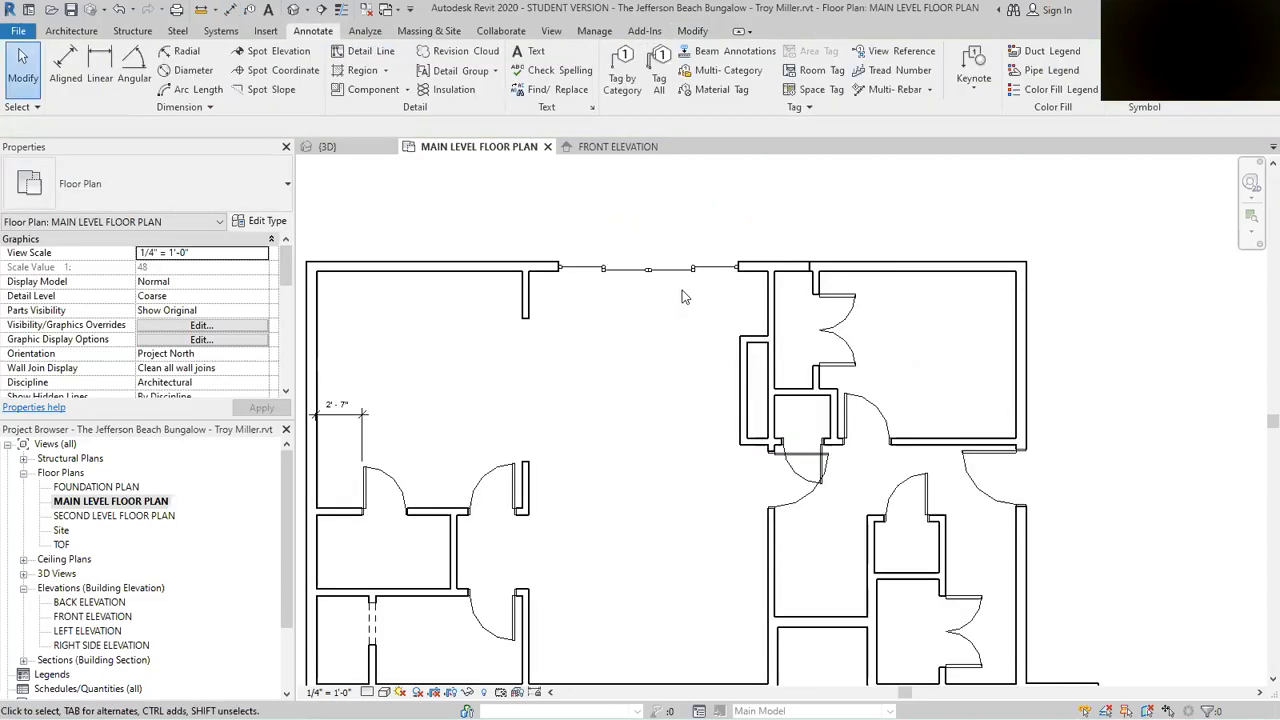
{"action": "scroll", "coordinate": [682, 292], "scroll_direction": "down", "scroll_amount": 1}
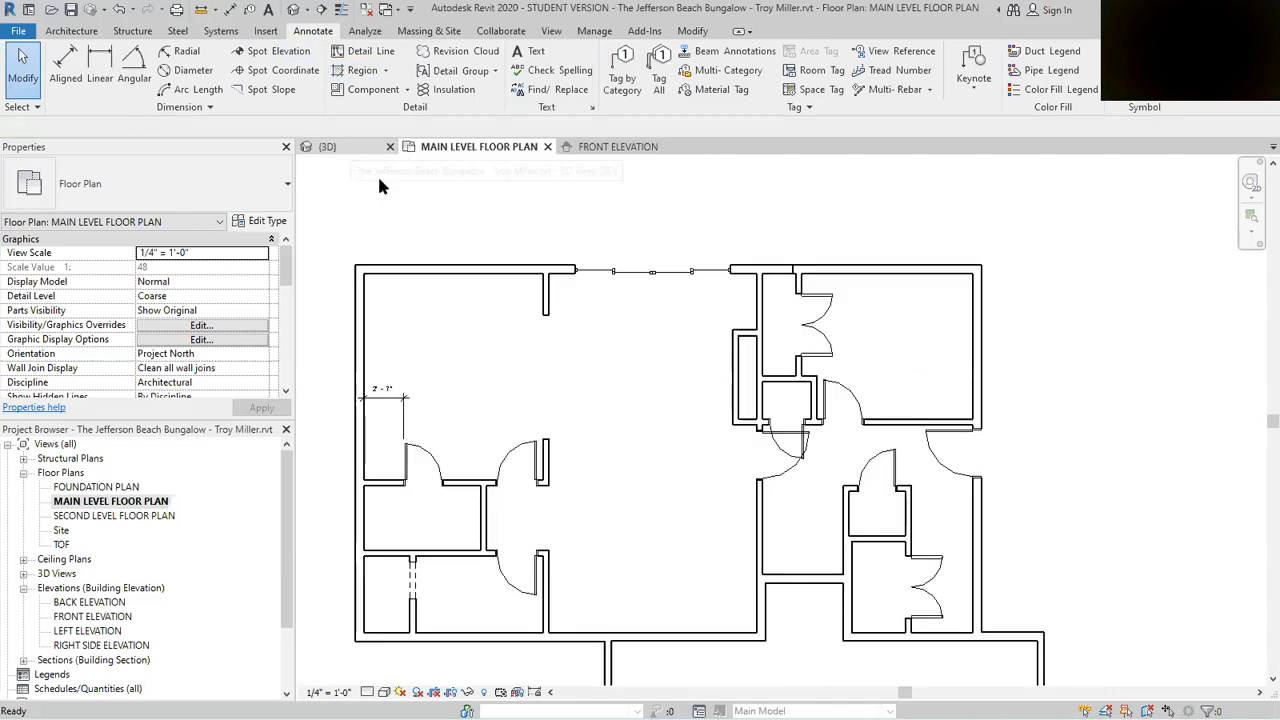
Step: Inspect the sliding glass door from the back of the house in the 3D view, then return to the main level floor plan
{"action": "middle_click_drag", "start_coordinate": [882, 475], "coordinate": [690, 418], "text": "shift"}
{"action": "scroll", "coordinate": [764, 436], "scroll_direction": "up", "scroll_amount": 3}
{"action": "middle_click_drag", "start_coordinate": [950, 536], "coordinate": [945, 600], "text": "shift"}
{"action": "scroll", "coordinate": [727, 587], "scroll_direction": "down", "scroll_amount": 3}
{"action": "middle_click_drag", "start_coordinate": [727, 587], "coordinate": [622, 478], "text": "shift"}
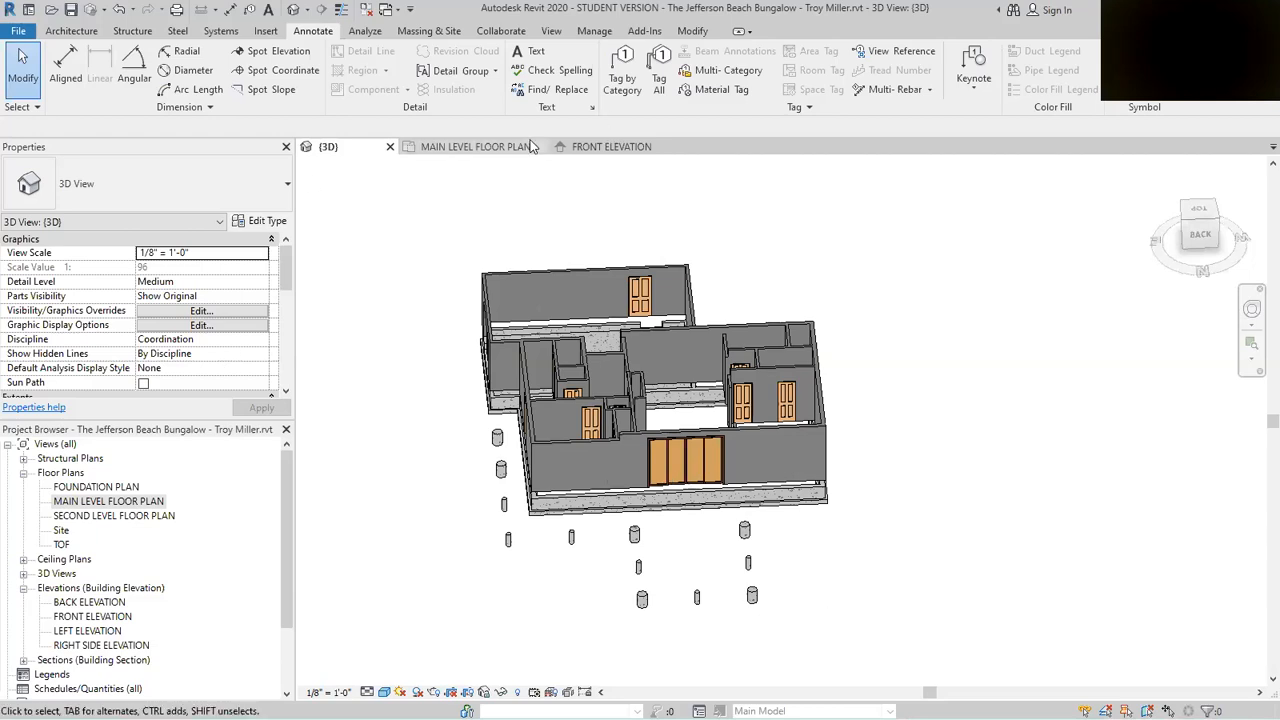
{"action": "left_click", "coordinate": [485, 148]}
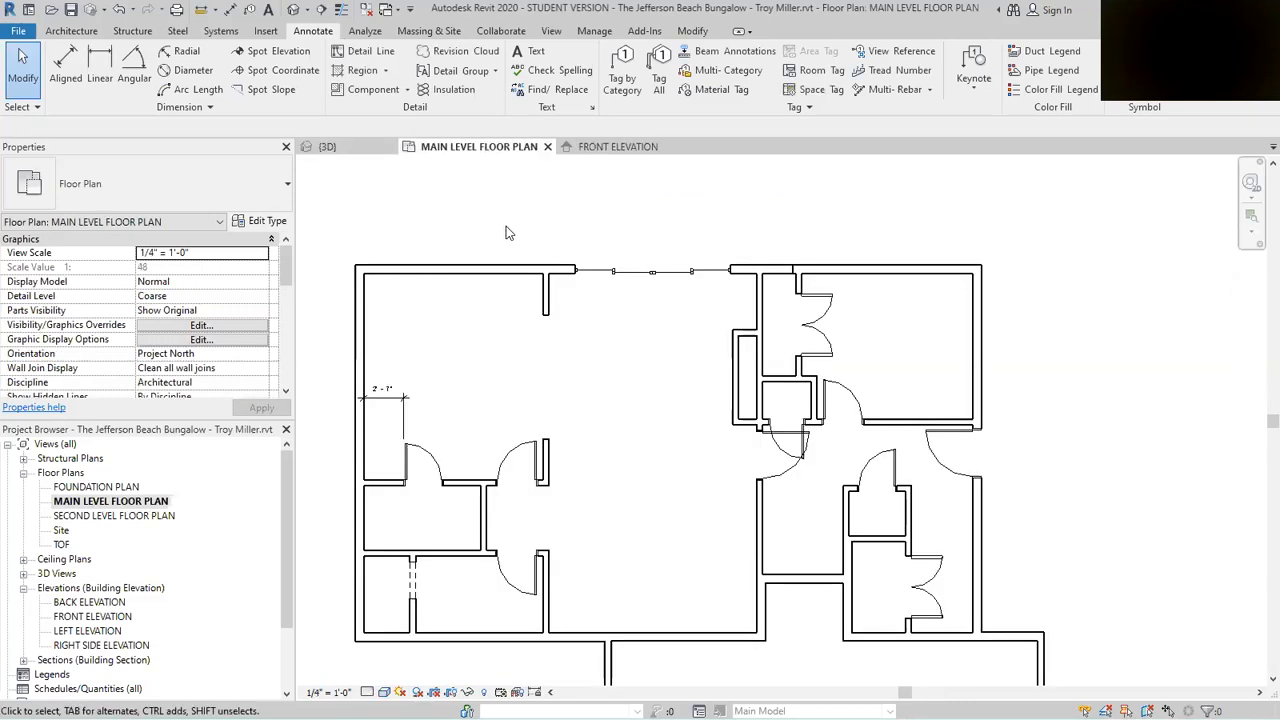
Step: Start the Window command on the main level floor plan and check which window types are loaded
{"action": "scroll", "coordinate": [660, 284], "scroll_direction": "down", "scroll_amount": 3}
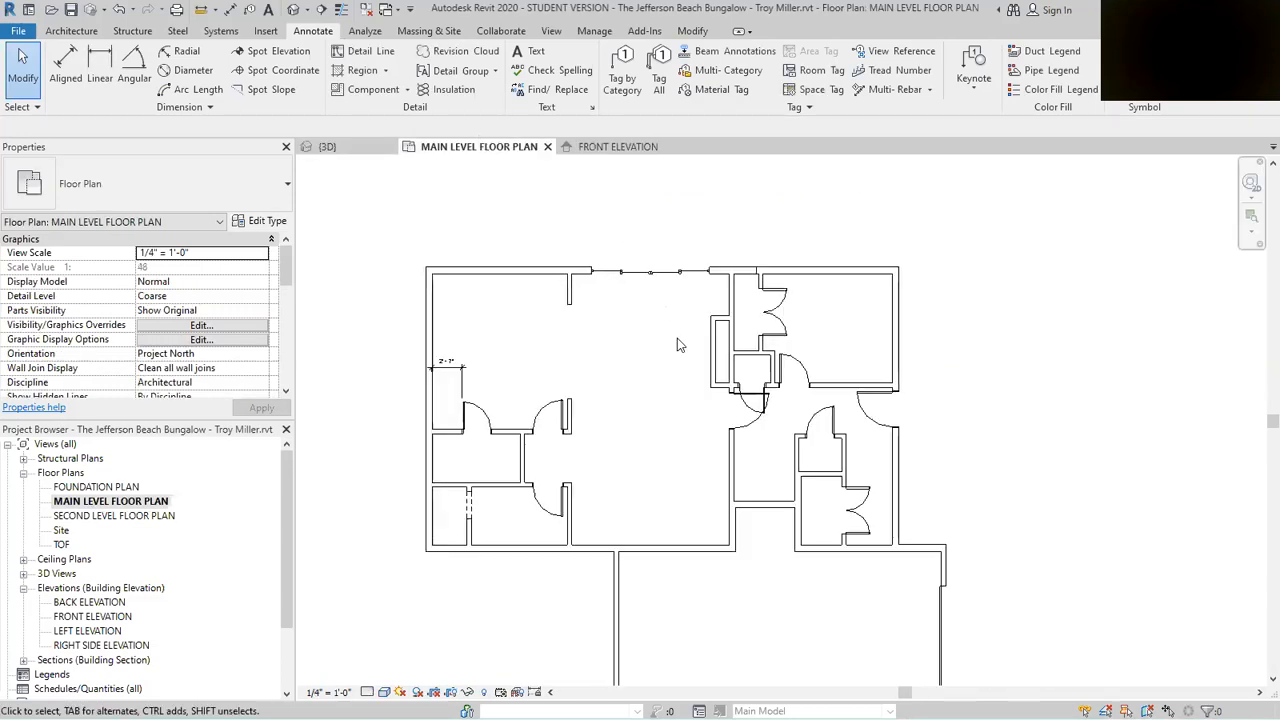
{"action": "scroll", "coordinate": [700, 372], "scroll_direction": "up", "scroll_amount": 3}
{"action": "scroll", "coordinate": [835, 345], "scroll_direction": "down", "scroll_amount": 1}
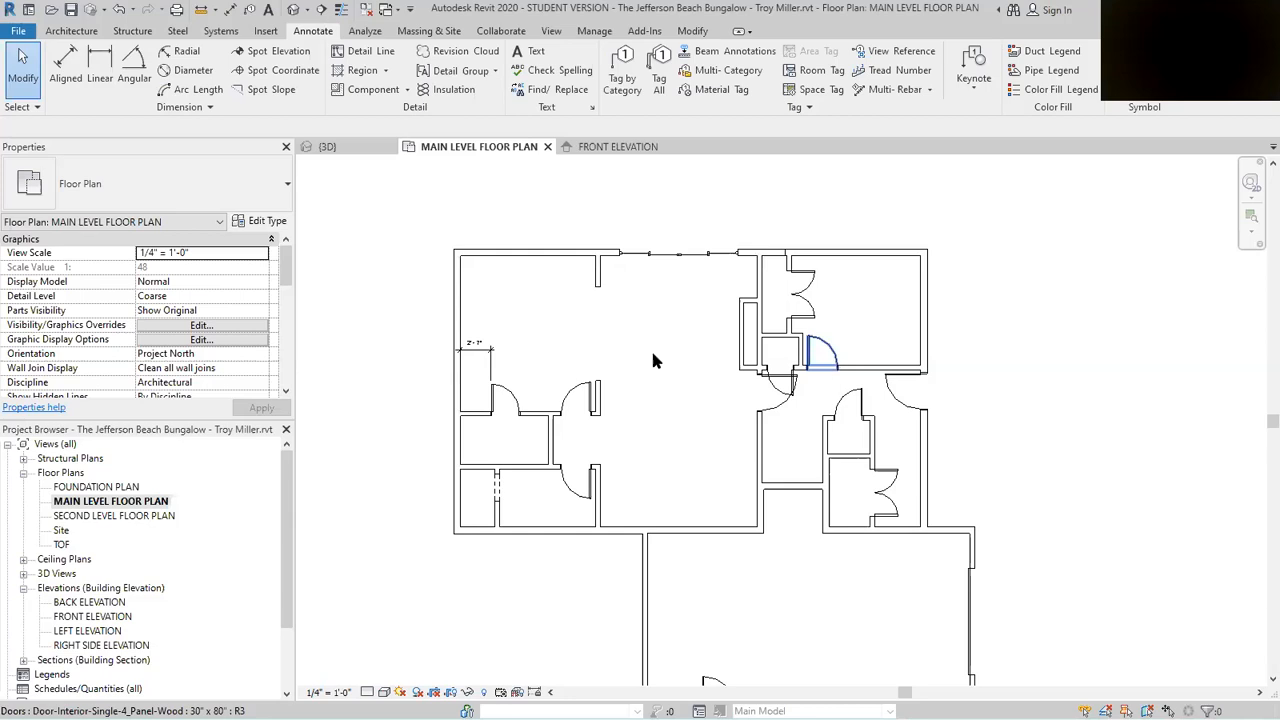
{"action": "scroll", "coordinate": [785, 280], "scroll_direction": "up", "scroll_amount": 1}
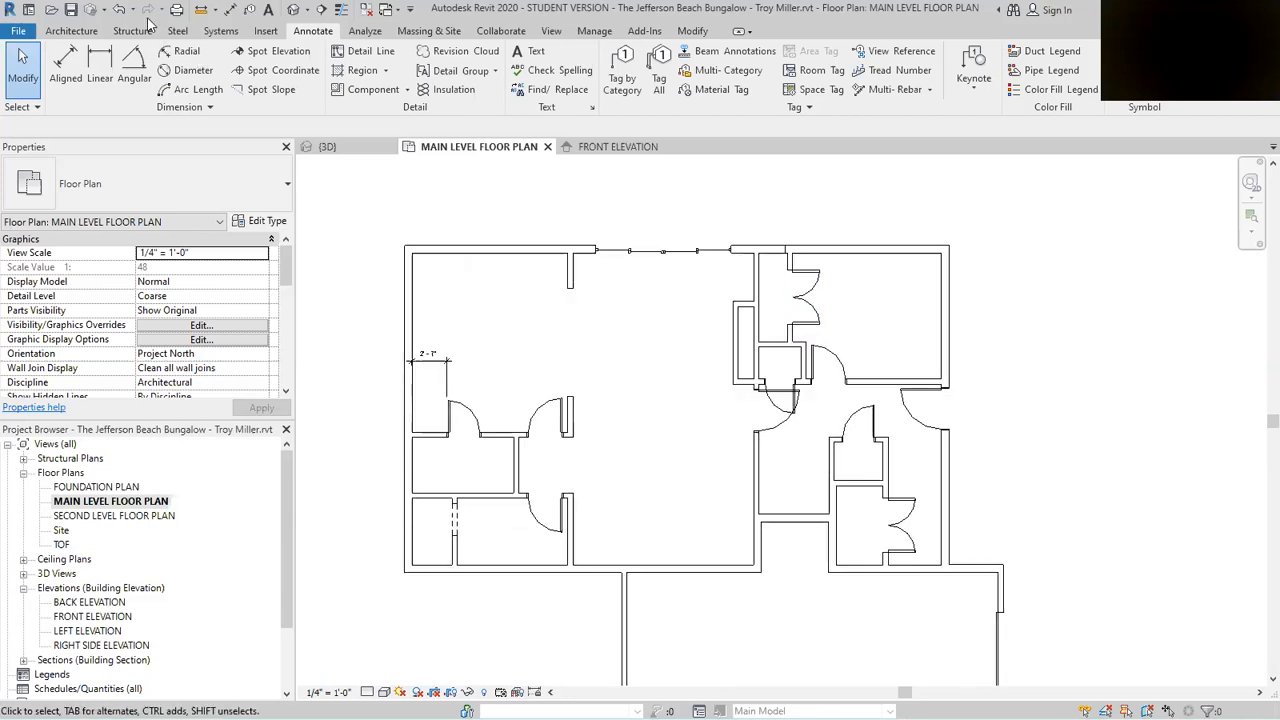
{"action": "left_click", "coordinate": [71, 31]}
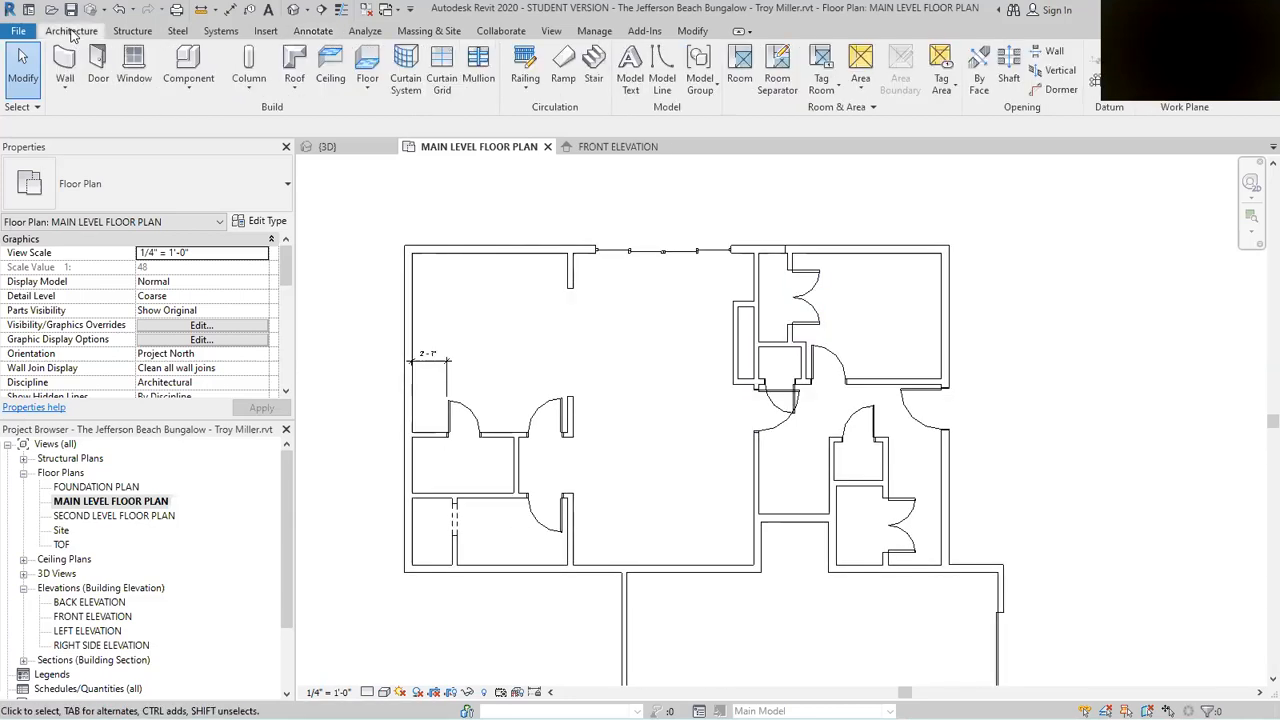
{"action": "left_click", "coordinate": [133, 68]}
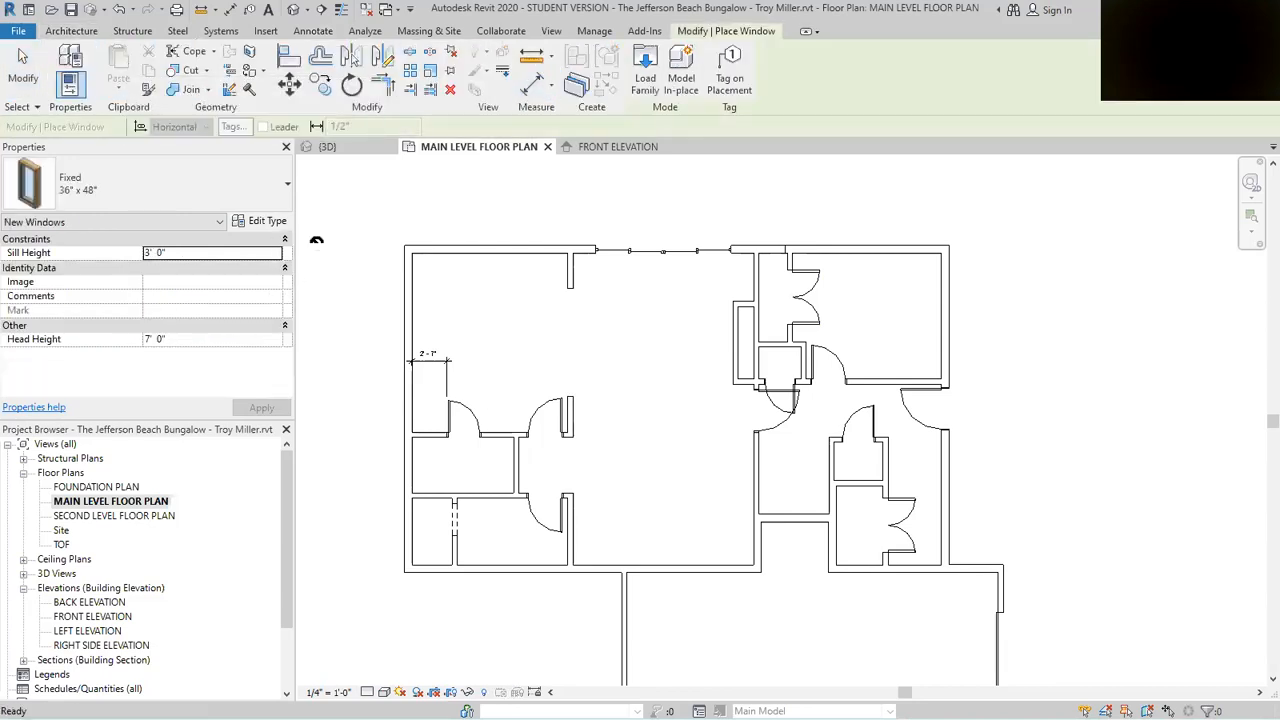
{"action": "left_click", "coordinate": [70, 32]}
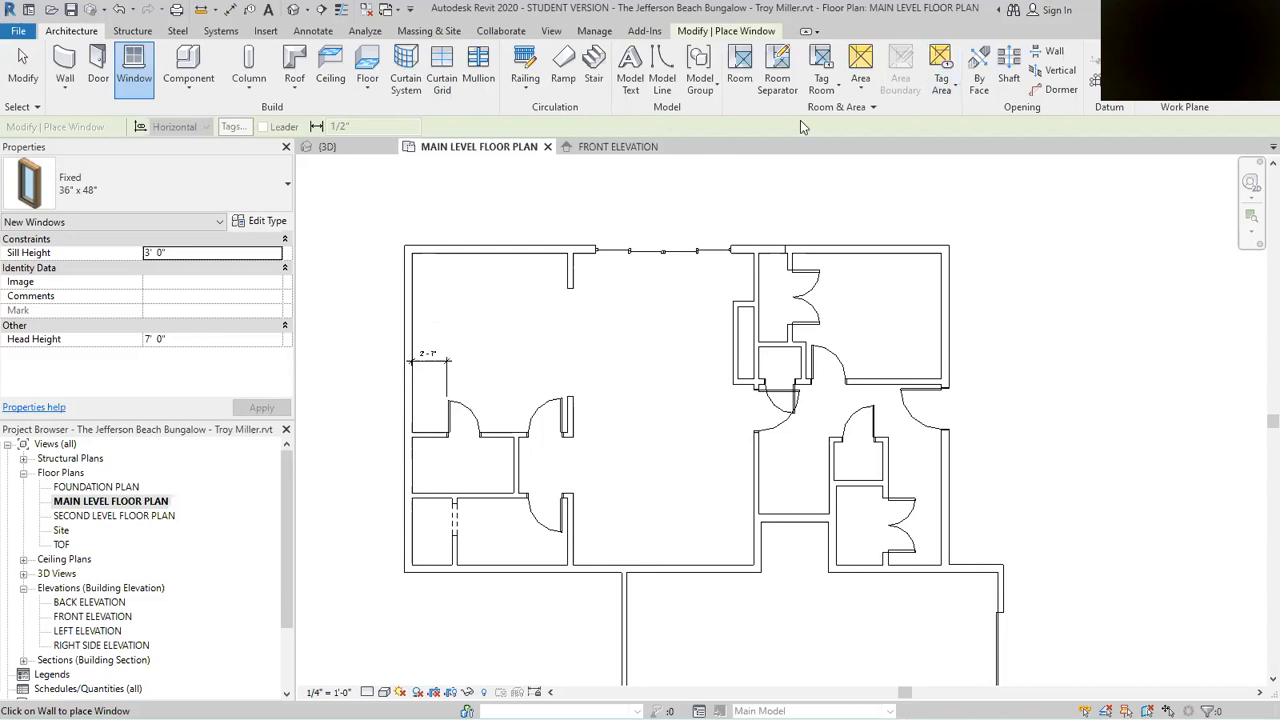
{"action": "left_click", "coordinate": [286, 187]}
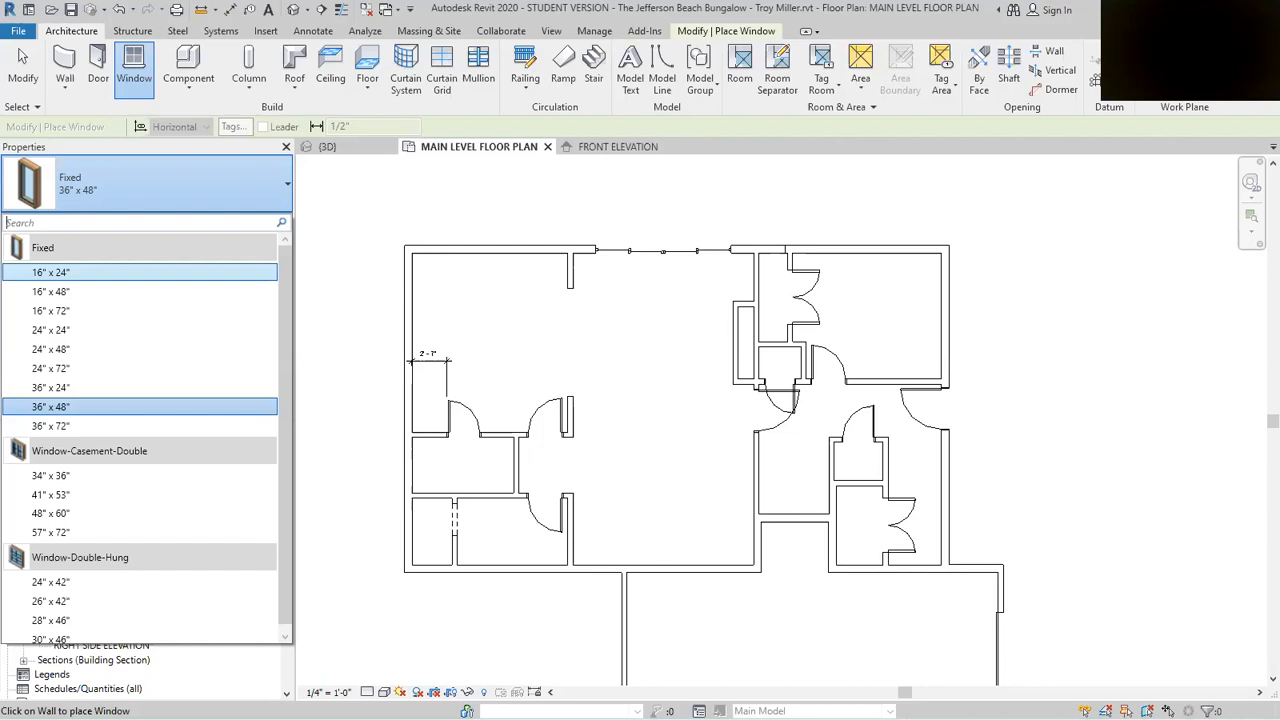
Step: Switch to Revu's Revit Components folder, open Slider_Triple_Pane_11985.rfa in Revit, upgrade the family and load it into the bungalow project
{"action": "key", "text": "alt+Tab"}
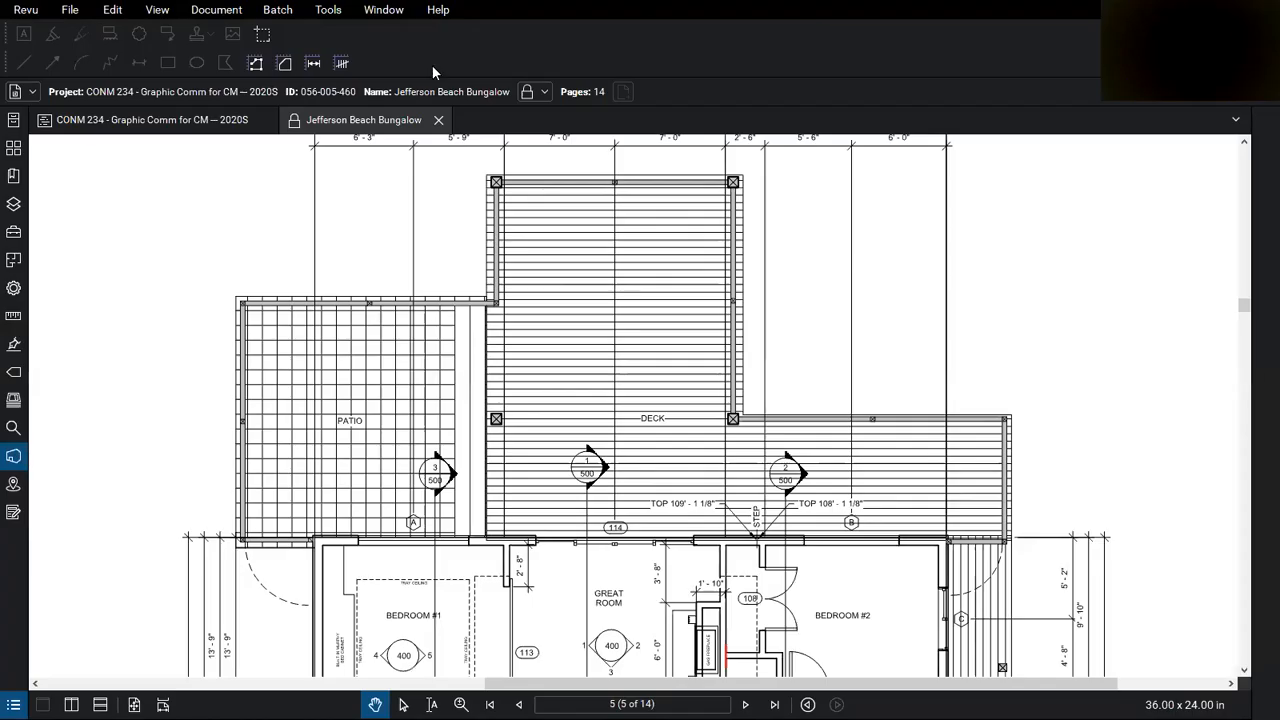
{"action": "left_click", "coordinate": [200, 128]}
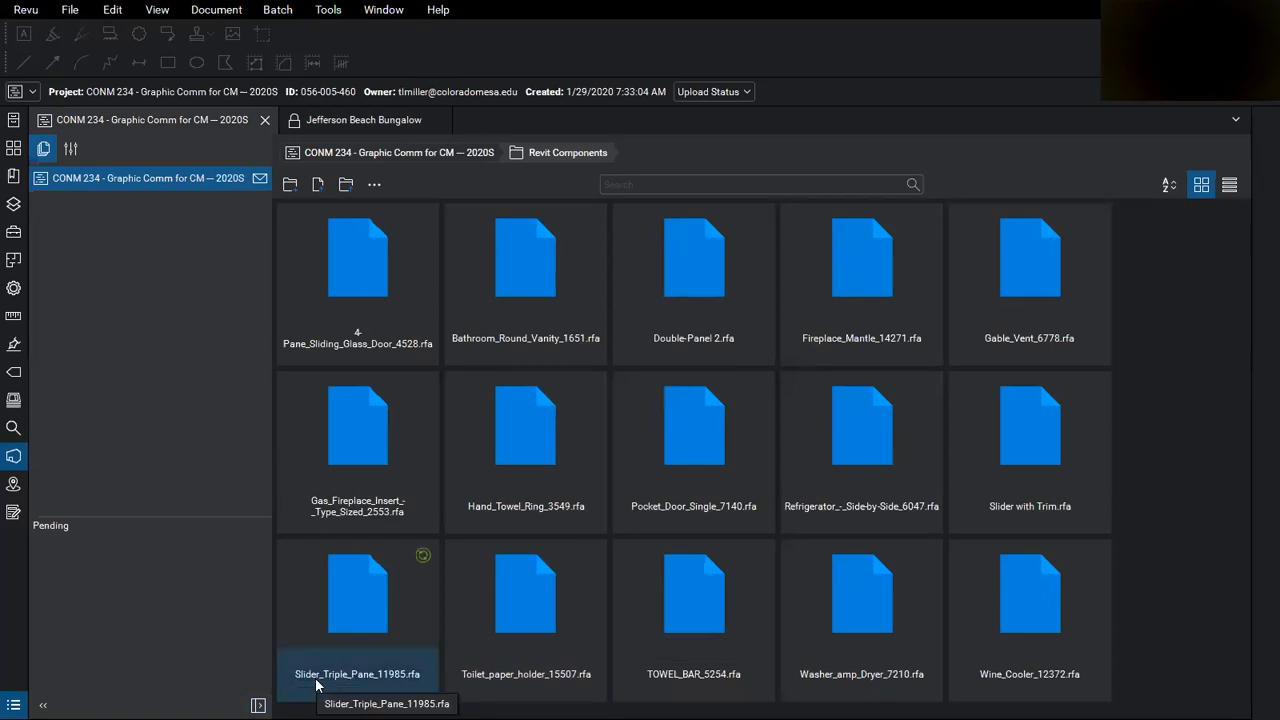
{"action": "left_click", "coordinate": [369, 607]}
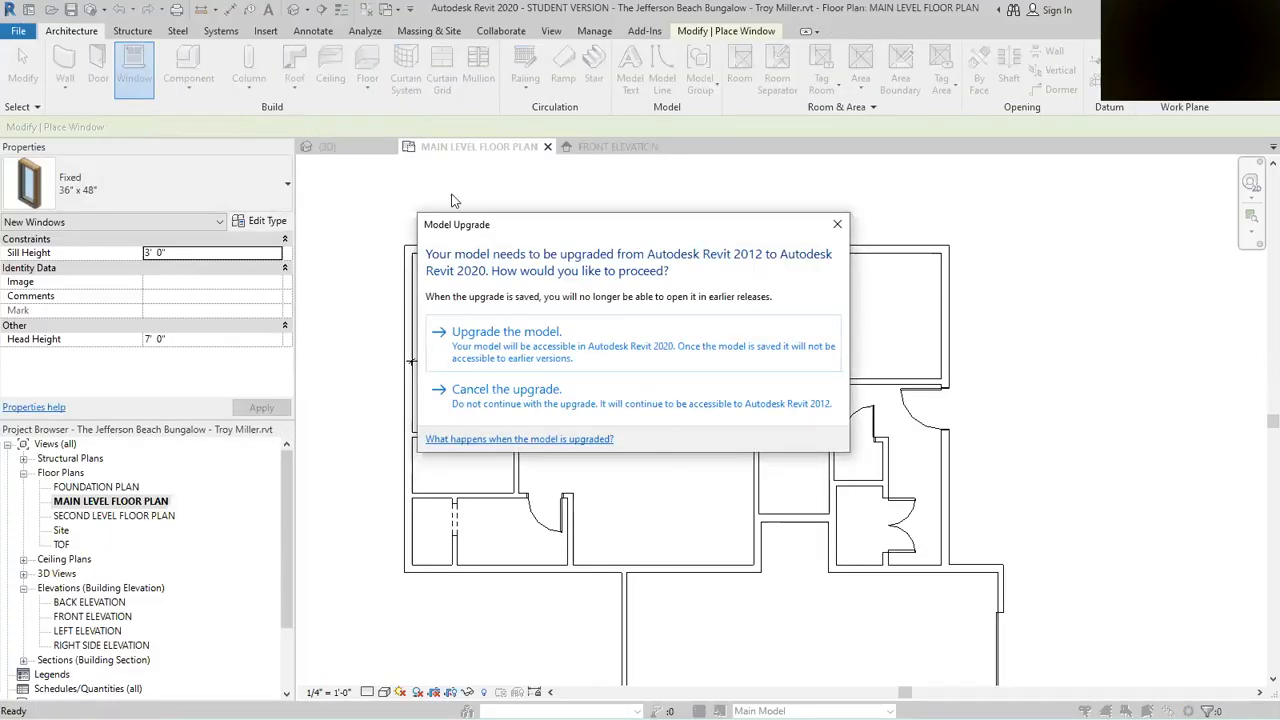
{"action": "left_click", "coordinate": [486, 338]}
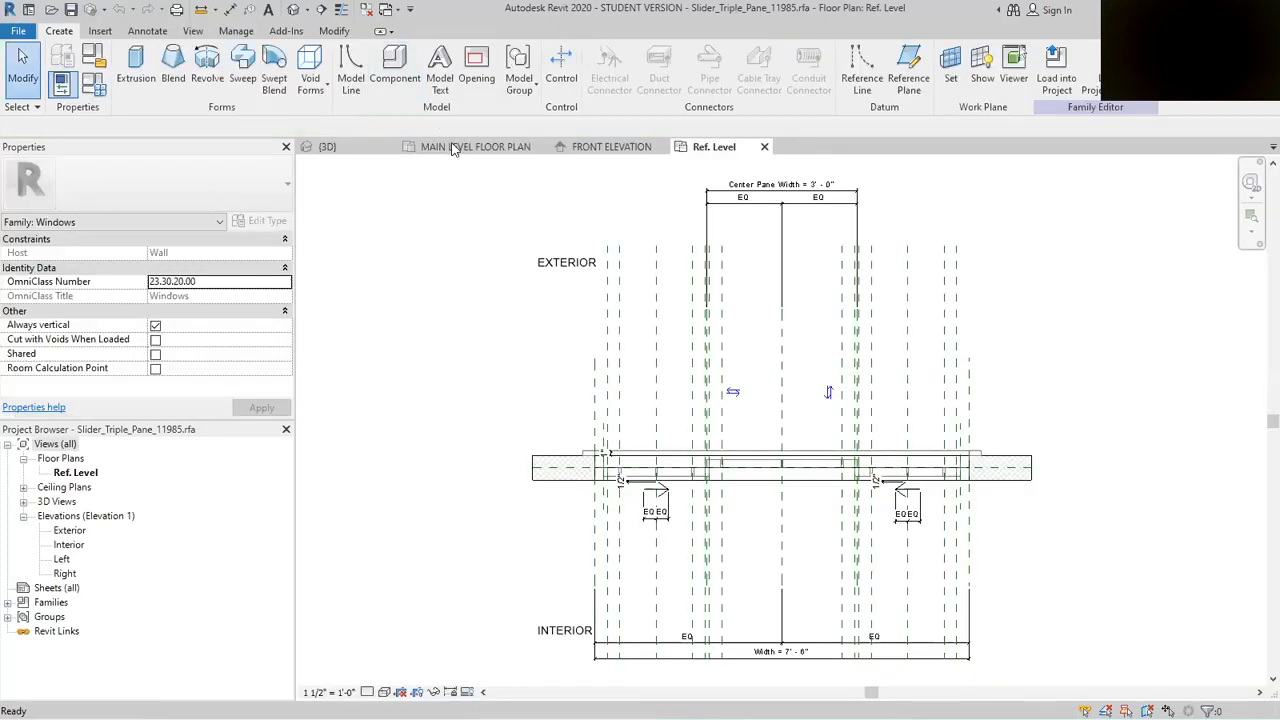
{"action": "left_click", "coordinate": [1133, 95]}
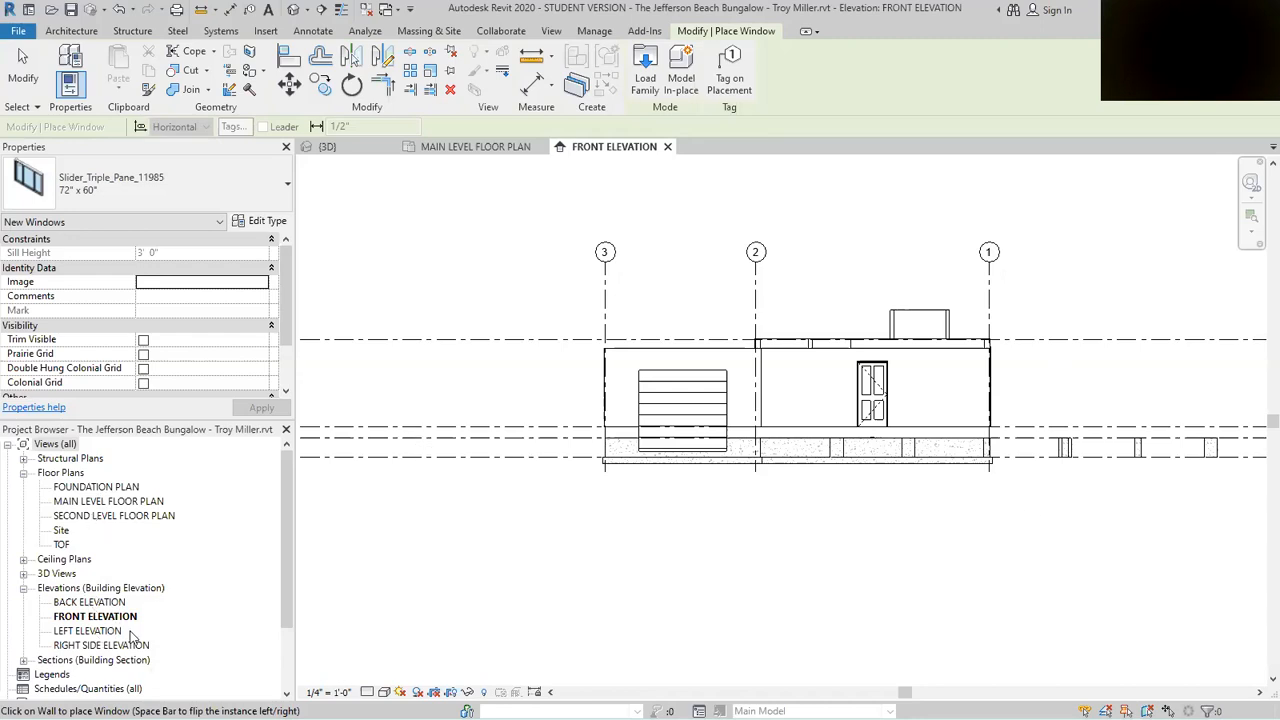
Step: Return to the main level floor plan and review the size types available for the triple-pane slider window
{"action": "left_click", "coordinate": [475, 146]}
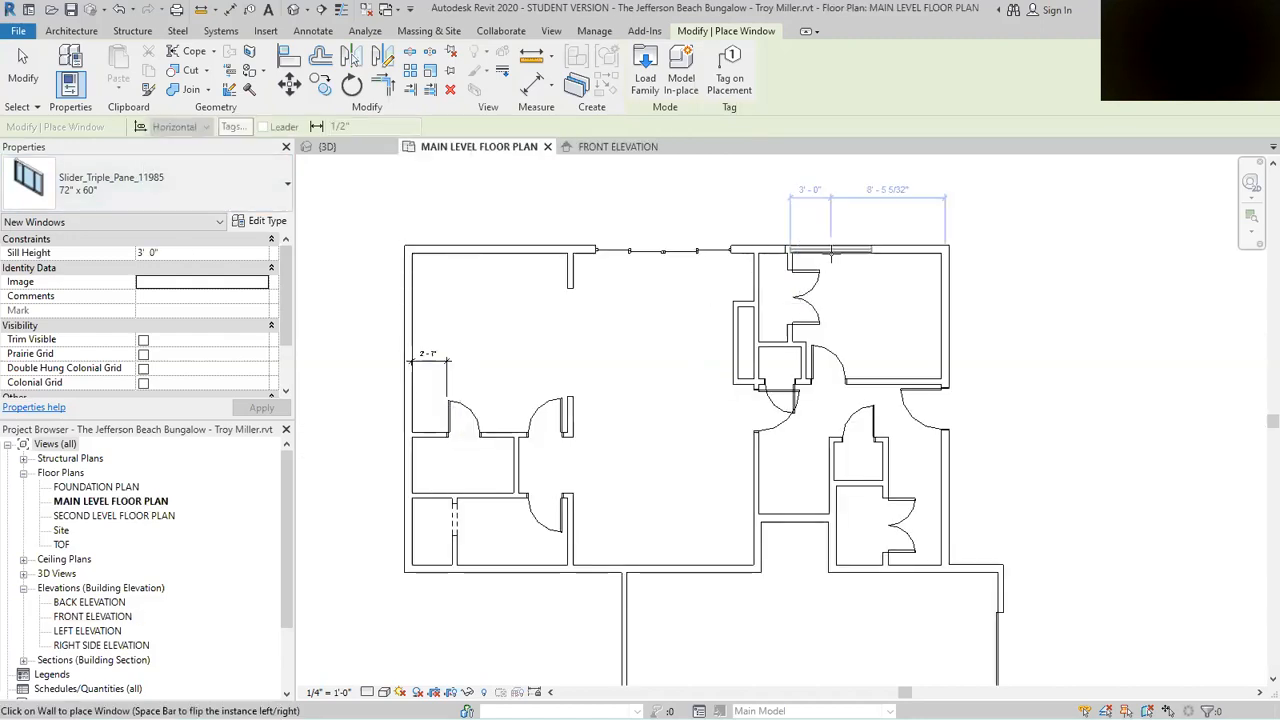
{"action": "scroll", "coordinate": [316, 280], "scroll_direction": "up", "scroll_amount": 1}
{"action": "scroll", "coordinate": [338, 262], "scroll_direction": "up", "scroll_amount": 1}
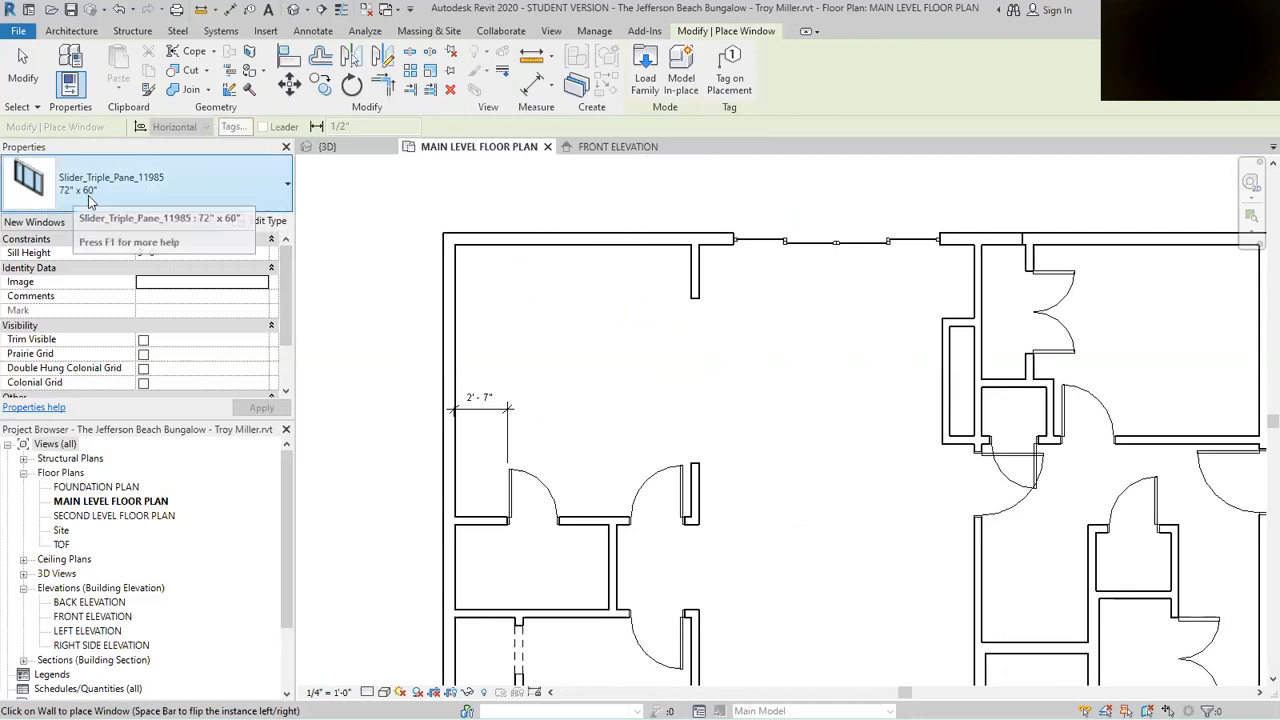
{"action": "left_click", "coordinate": [287, 186]}
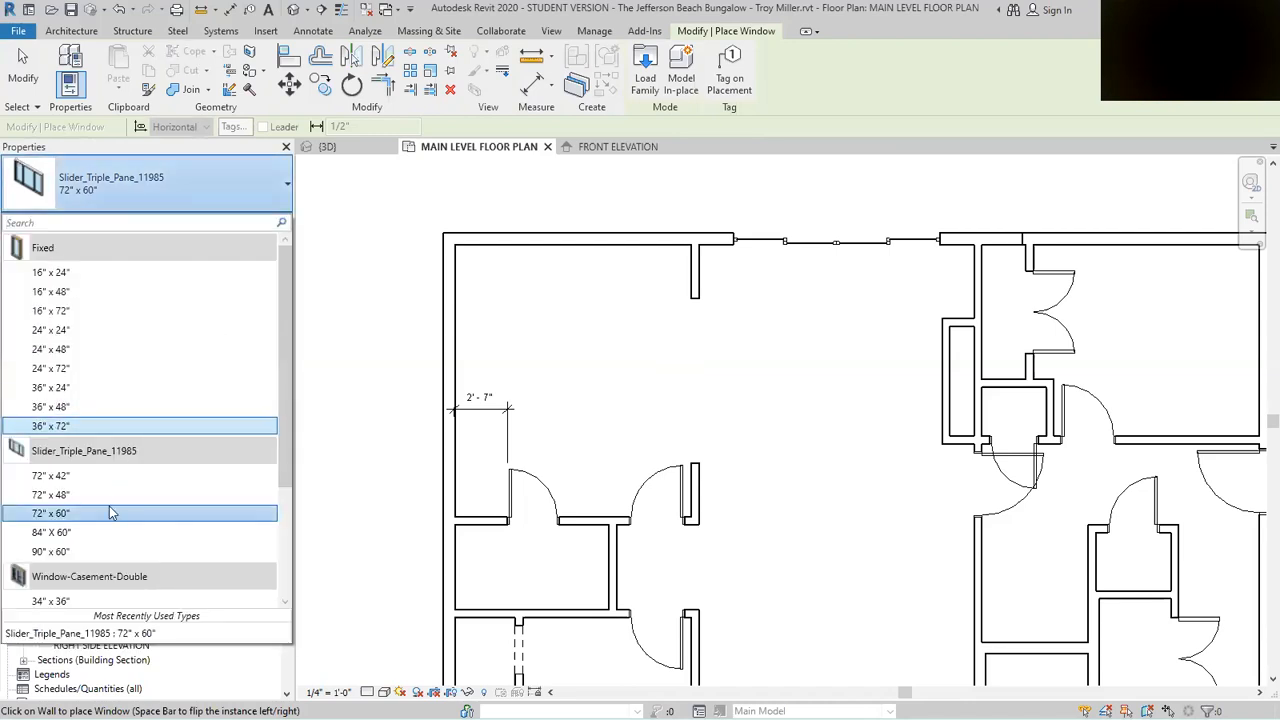
{"action": "left_click", "coordinate": [265, 183]}
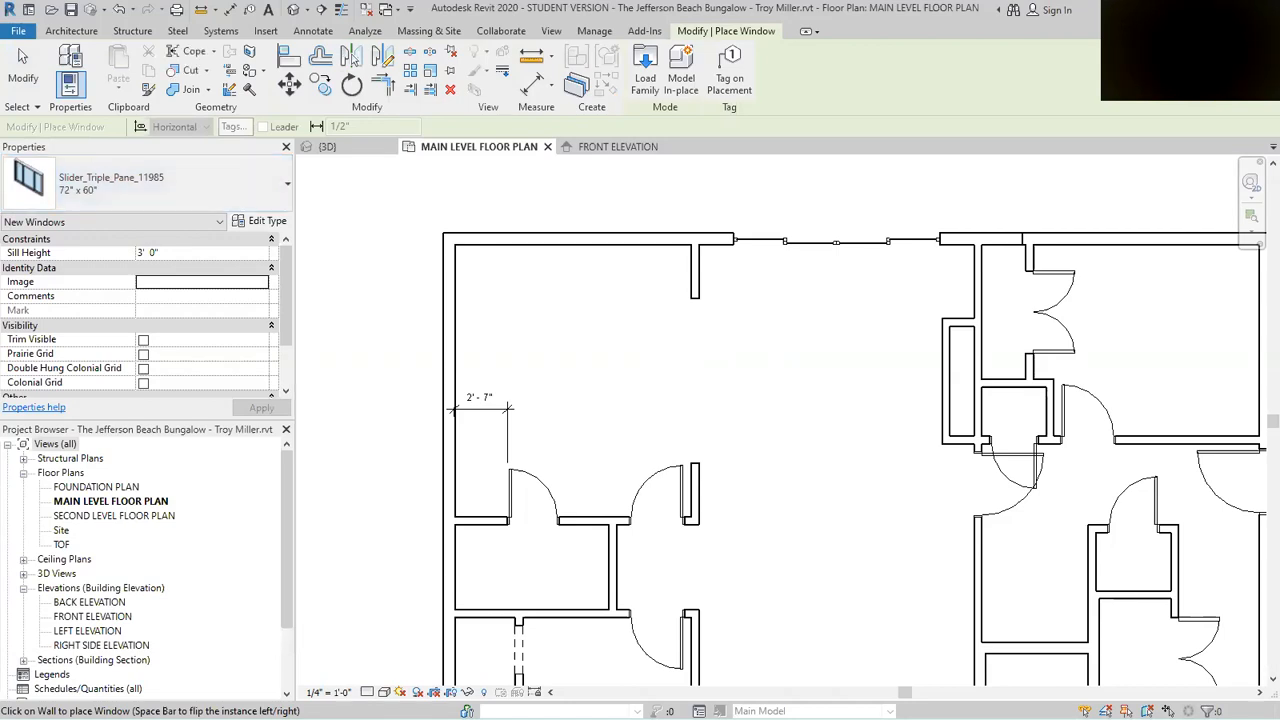
Step: Switch to the Jefferson Beach Bungalow drawings in Revu and examine the window schedule's sizes, head heights and sill heights
{"action": "key", "text": "alt+Tab"}
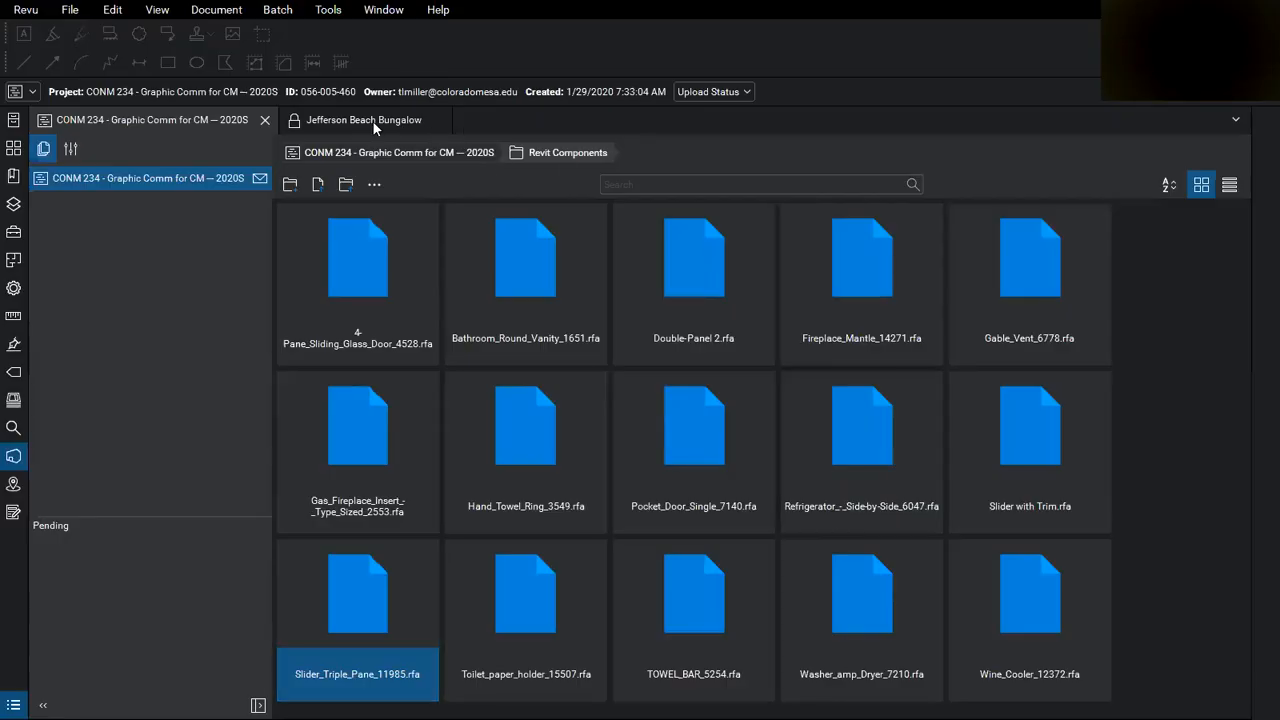
{"action": "key", "text": "ctrl+Tab"}
{"action": "scroll", "coordinate": [726, 307], "scroll_direction": "down", "scroll_amount": 7}
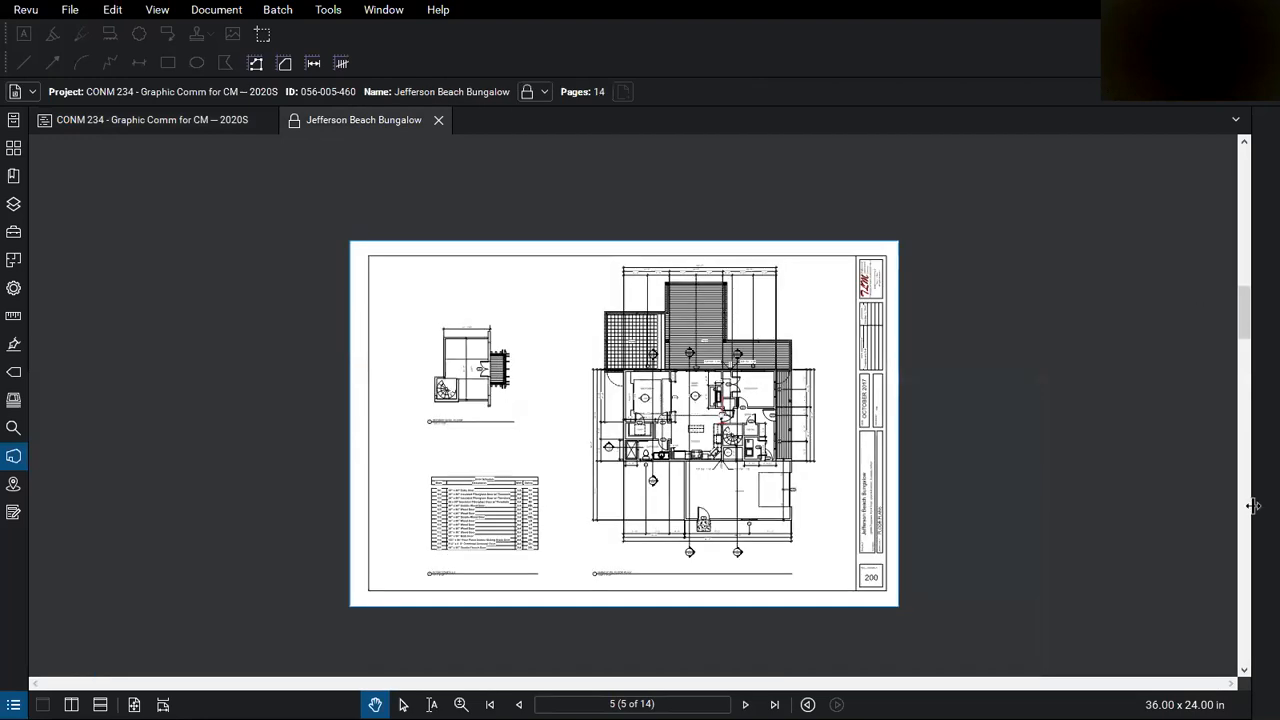
{"action": "left_click_drag", "start_coordinate": [1241, 546], "coordinate": [1241, 546]}
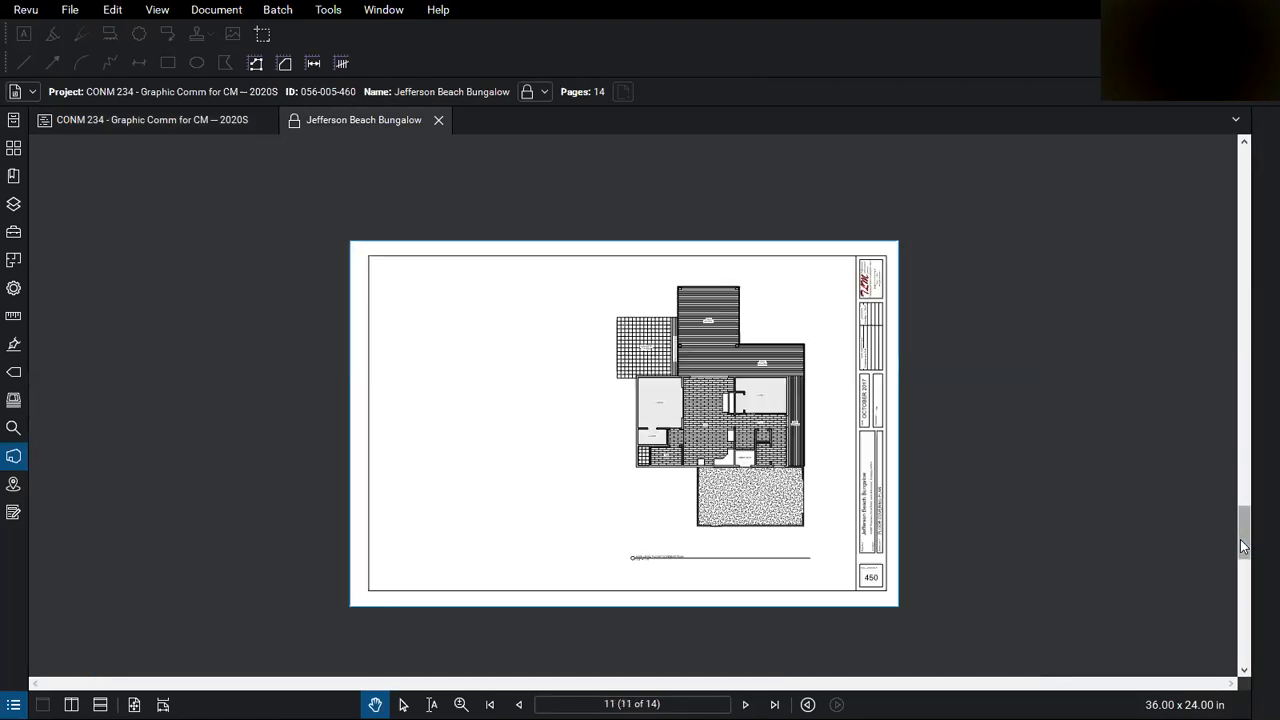
{"action": "left_click", "coordinate": [1245, 230]}
{"action": "left_click", "coordinate": [1245, 230]}
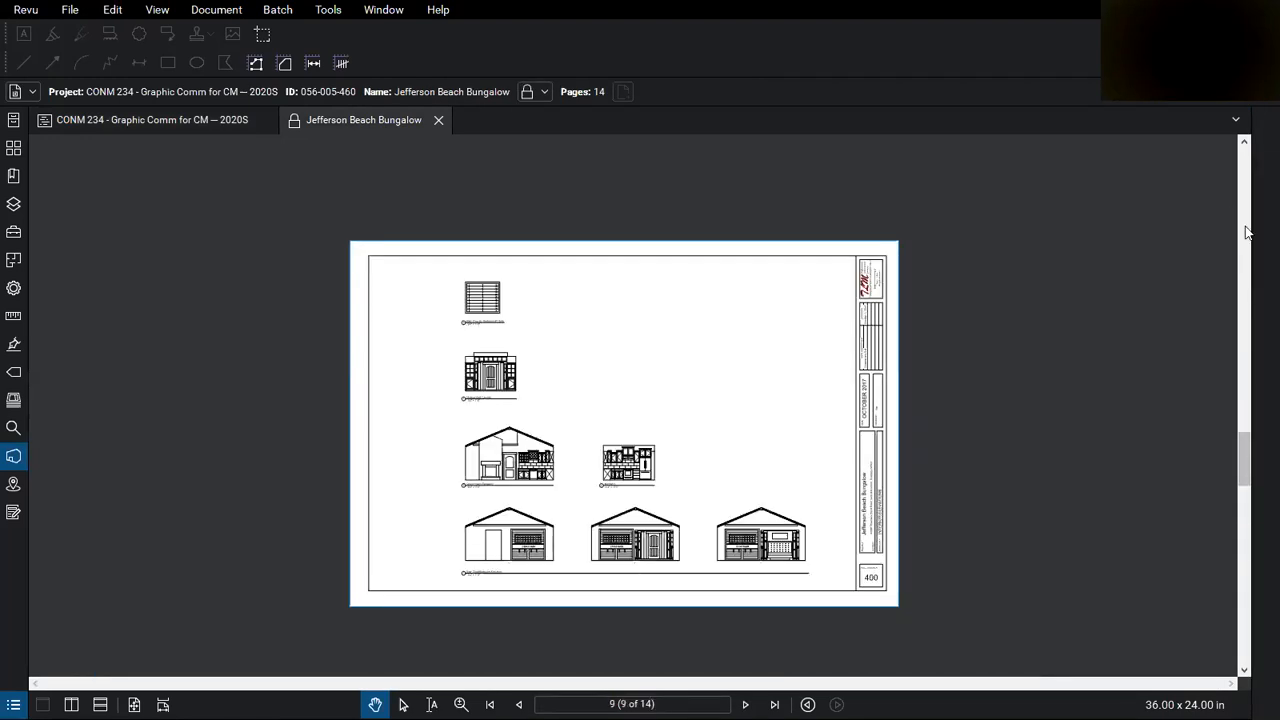
{"action": "scroll", "coordinate": [437, 321], "scroll_direction": "up", "scroll_amount": 10}
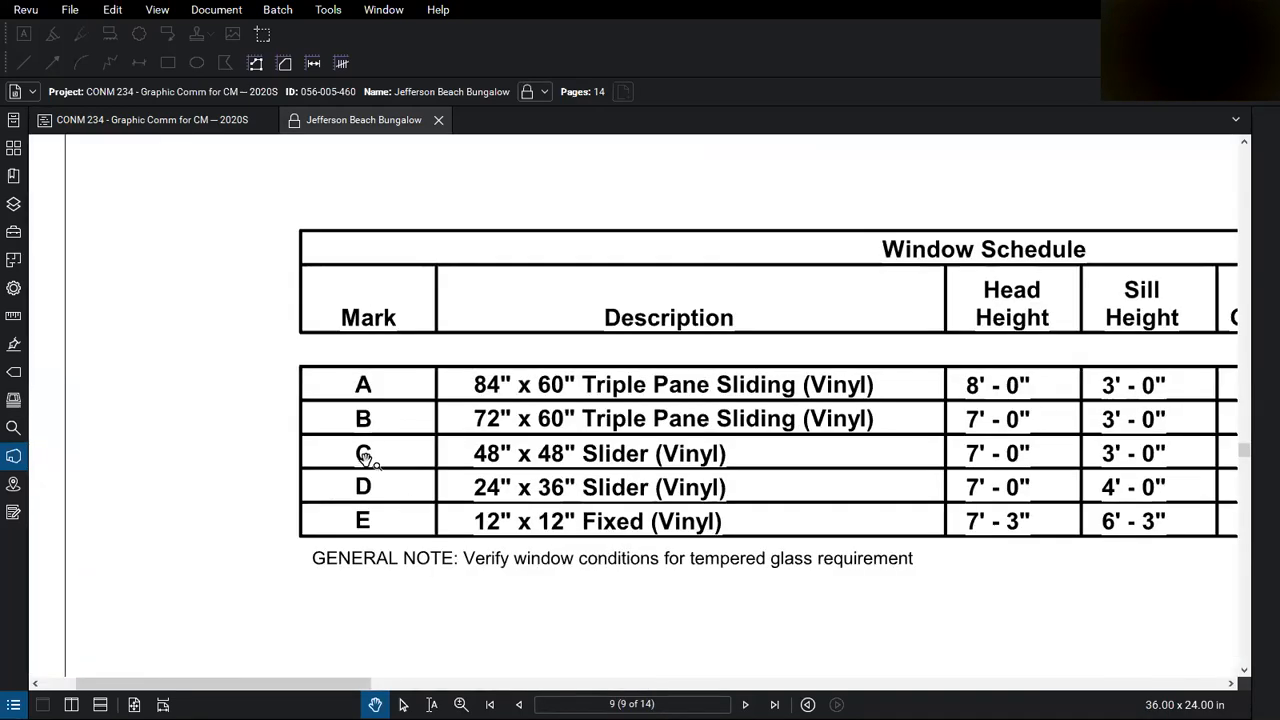
{"action": "scroll", "coordinate": [363, 457], "scroll_direction": "down", "scroll_amount": 2}
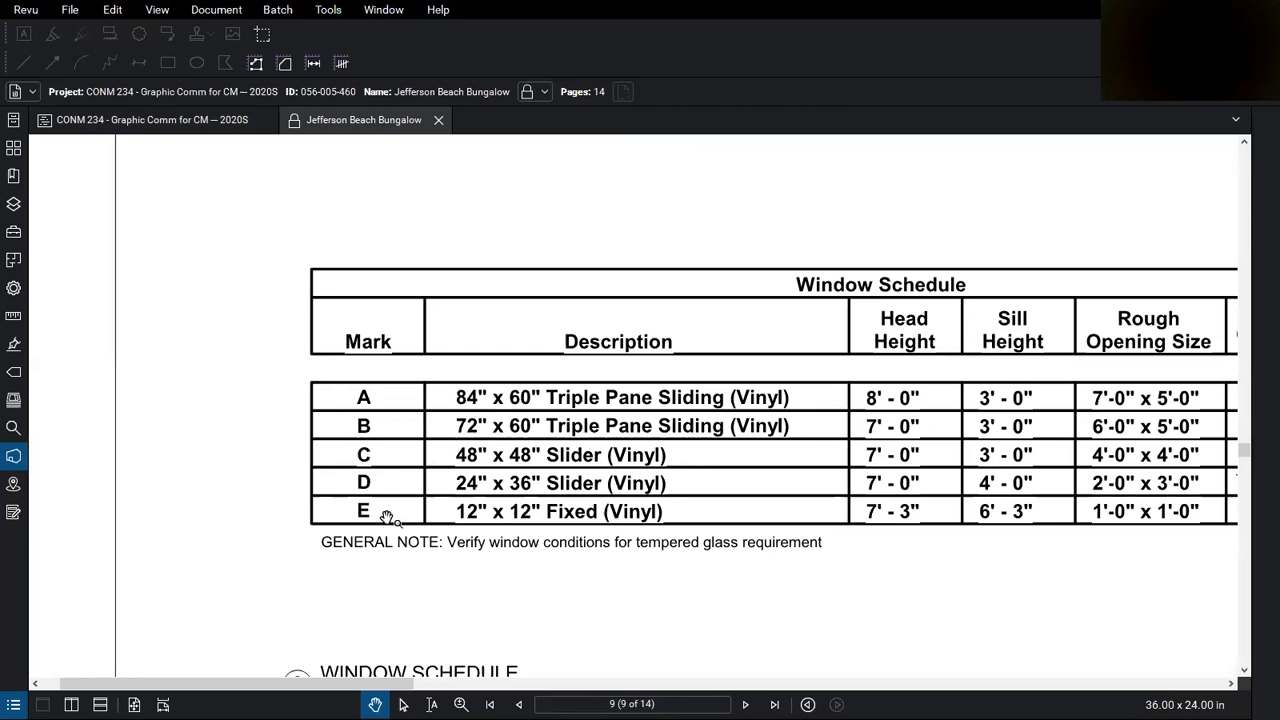
{"action": "scroll", "coordinate": [386, 363], "scroll_direction": "down", "scroll_amount": 5}
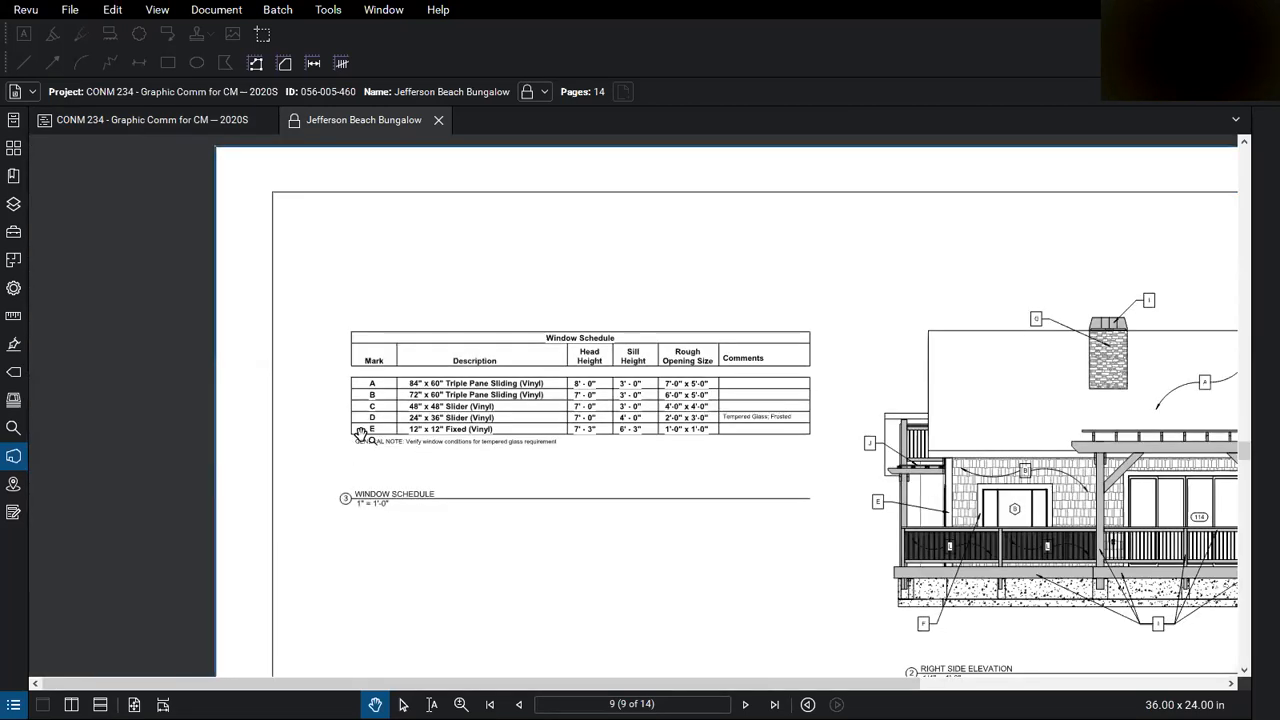
Step: Go to sheet 200 in the drawings and examine the window marks and locations along the main level's back wall
{"action": "scroll", "coordinate": [360, 432], "scroll_direction": "down", "scroll_amount": 4}
{"action": "left_click_drag", "start_coordinate": [1244, 460], "coordinate": [1243, 232]}
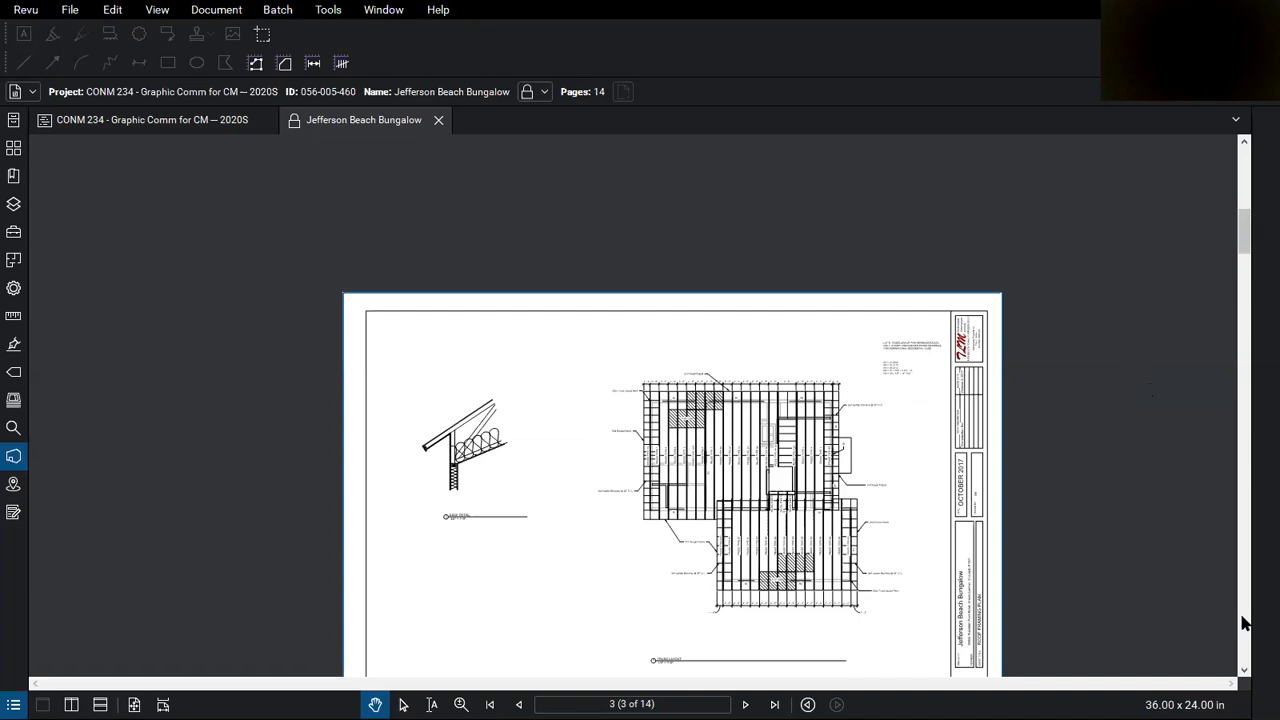
{"action": "scroll", "coordinate": [1244, 622], "scroll_direction": "down", "scroll_amount": 2}
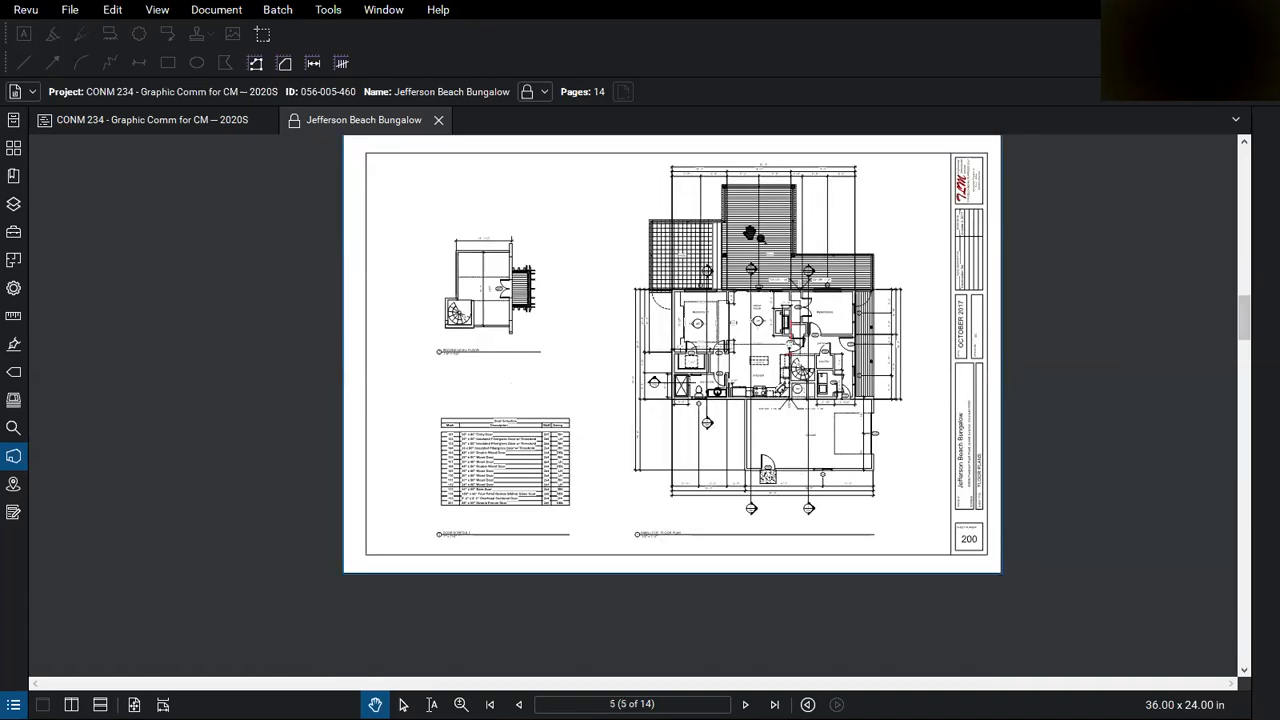
{"action": "scroll", "coordinate": [750, 232], "scroll_direction": "up", "scroll_amount": 5, "text": "ctrl"}
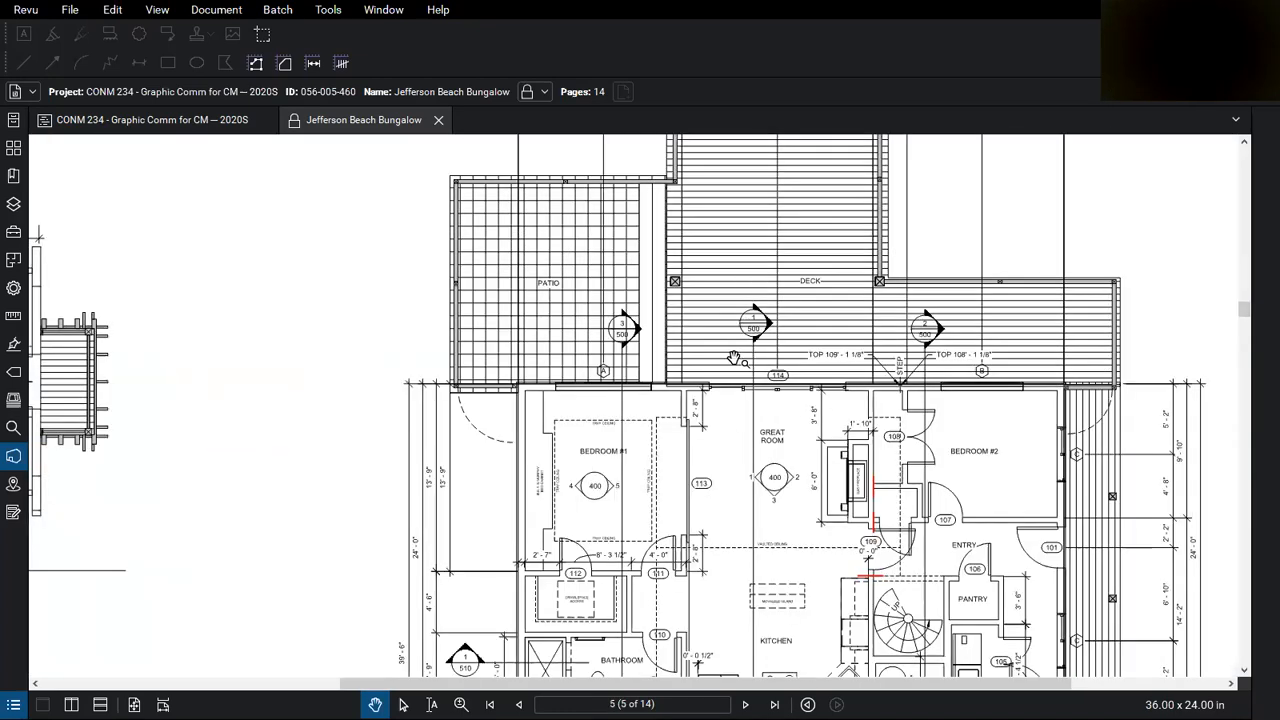
{"action": "scroll", "coordinate": [729, 393], "scroll_direction": "up", "scroll_amount": 2, "text": "ctrl"}
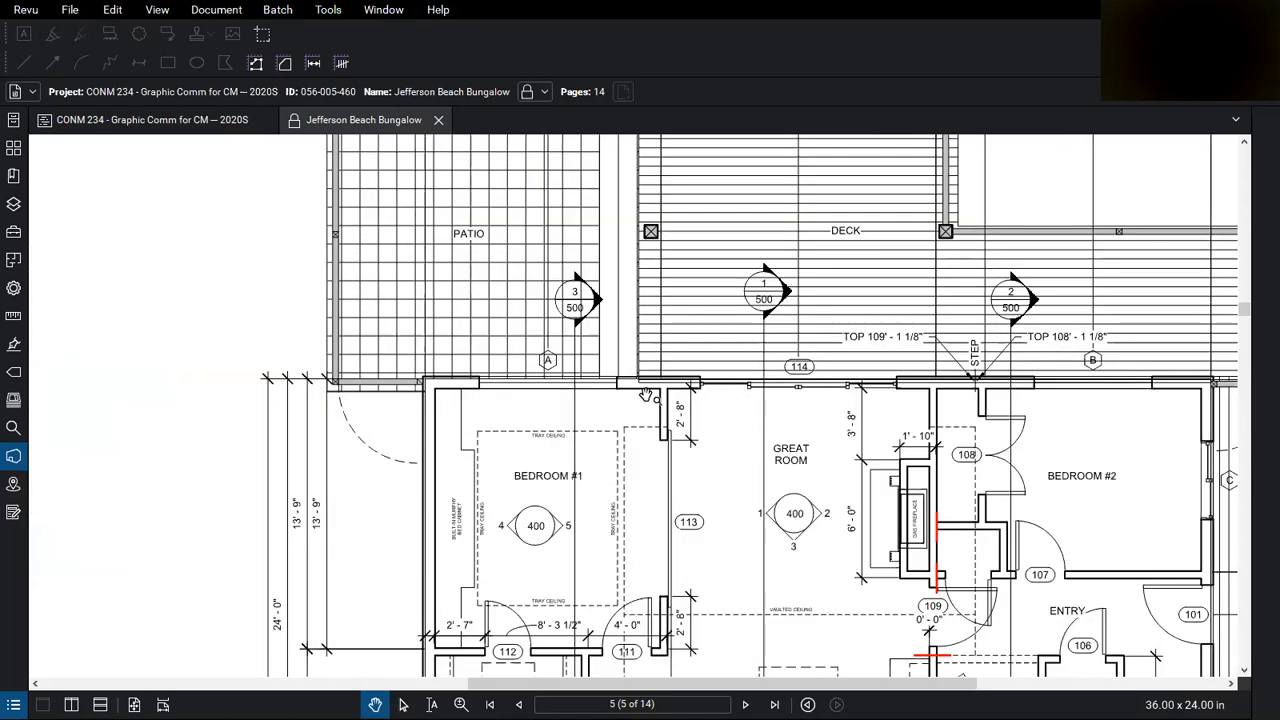
{"action": "scroll", "coordinate": [648, 395], "scroll_direction": "down", "scroll_amount": 1, "text": "ctrl"}
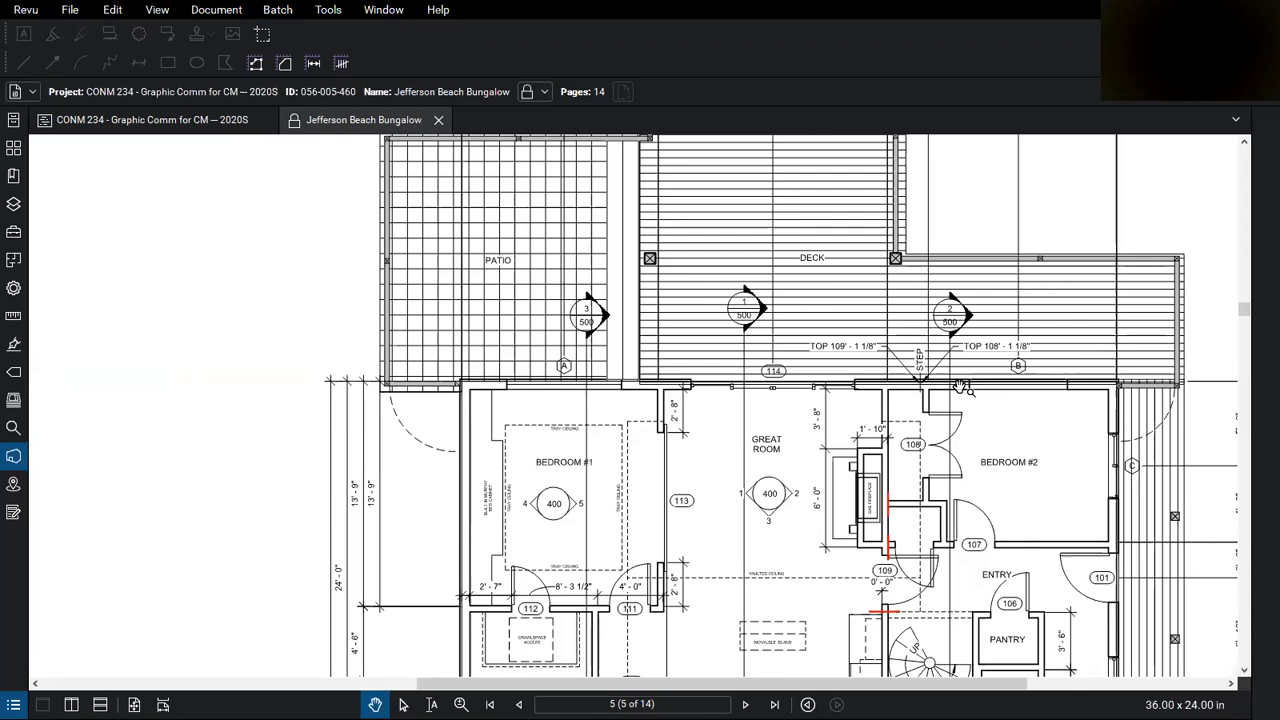
{"action": "scroll", "coordinate": [843, 431], "scroll_direction": "down", "scroll_amount": 1, "text": "ctrl"}
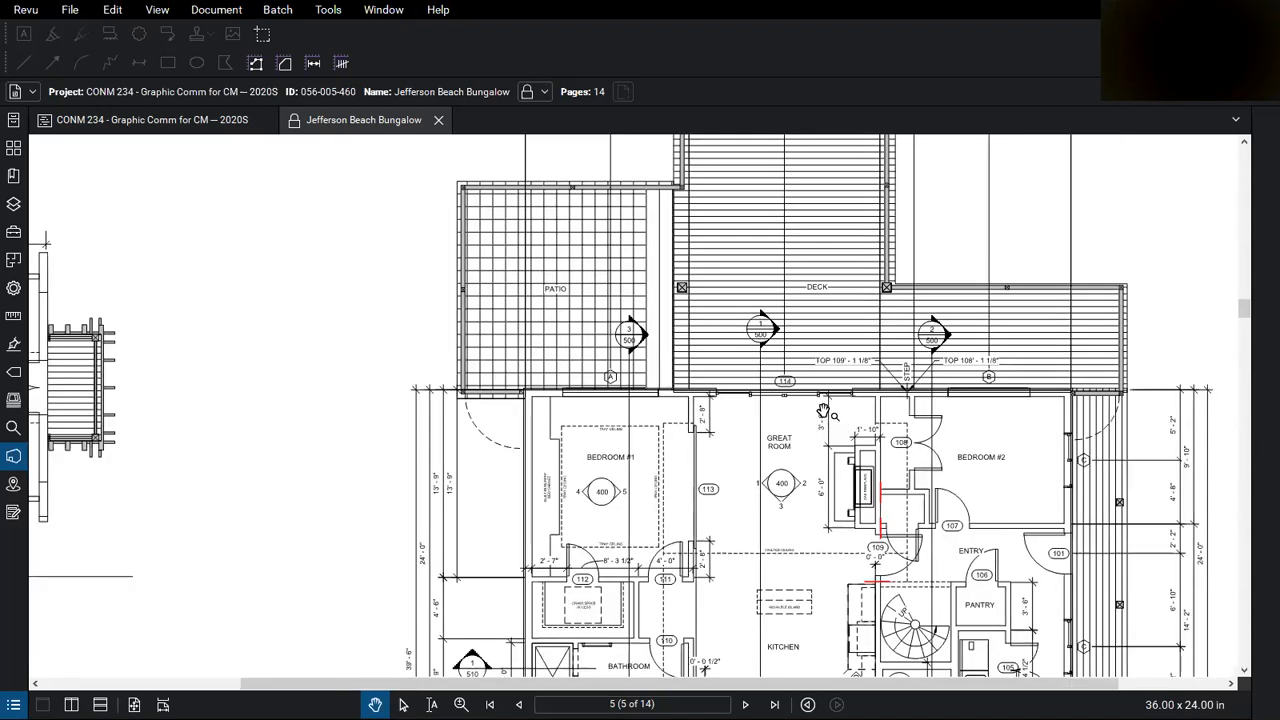
{"action": "scroll", "coordinate": [822, 410], "scroll_direction": "down", "scroll_amount": 2, "text": "ctrl"}
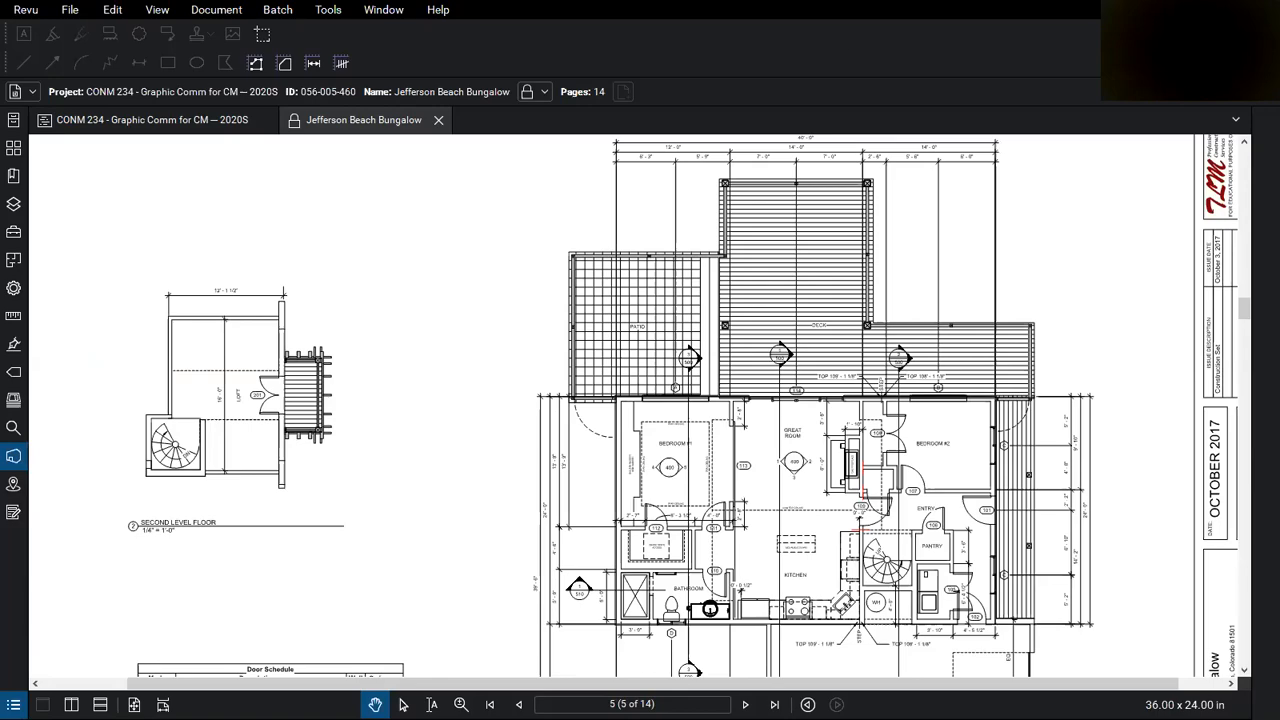
Step: Back in Revit, place the 72" x 60" triple-pane slider in Bedroom #2's back wall, centered about 4'-11" from the closet wall
{"action": "key", "text": "alt+Tab"}
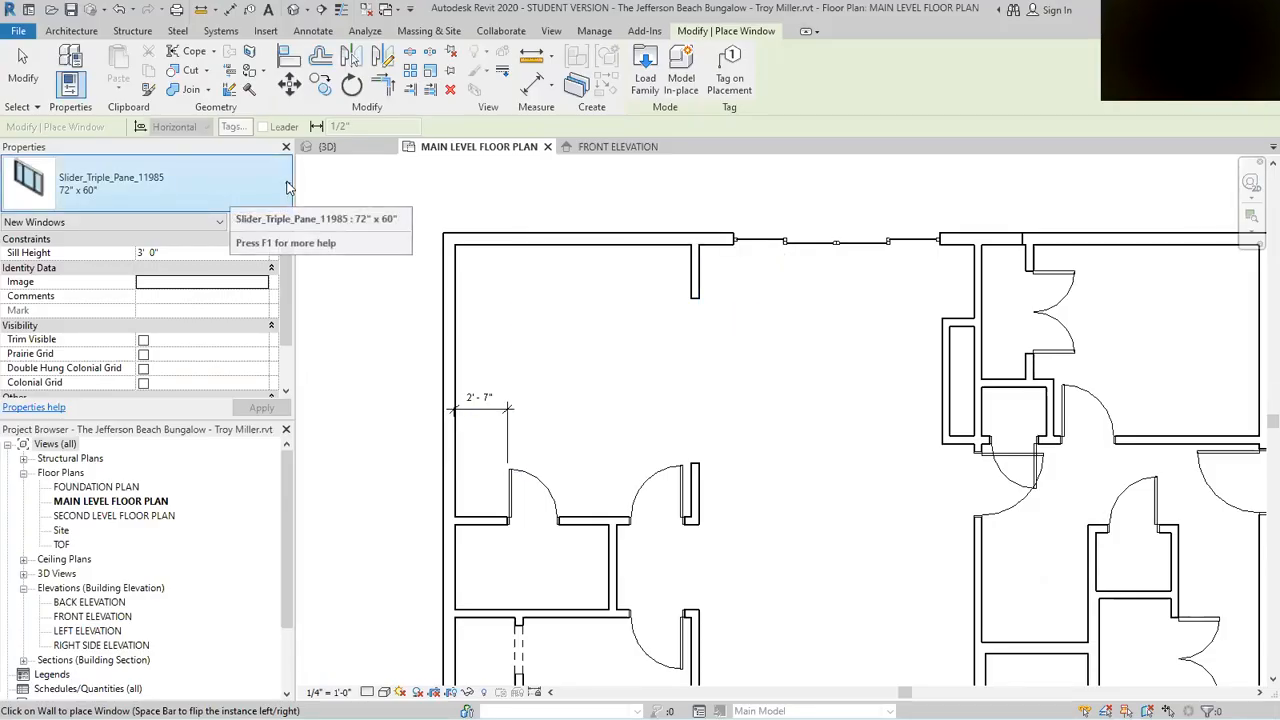
{"action": "scroll", "coordinate": [163, 335], "scroll_direction": "down", "scroll_amount": 2}
{"action": "scroll", "coordinate": [345, 352], "scroll_direction": "down", "scroll_amount": 2}
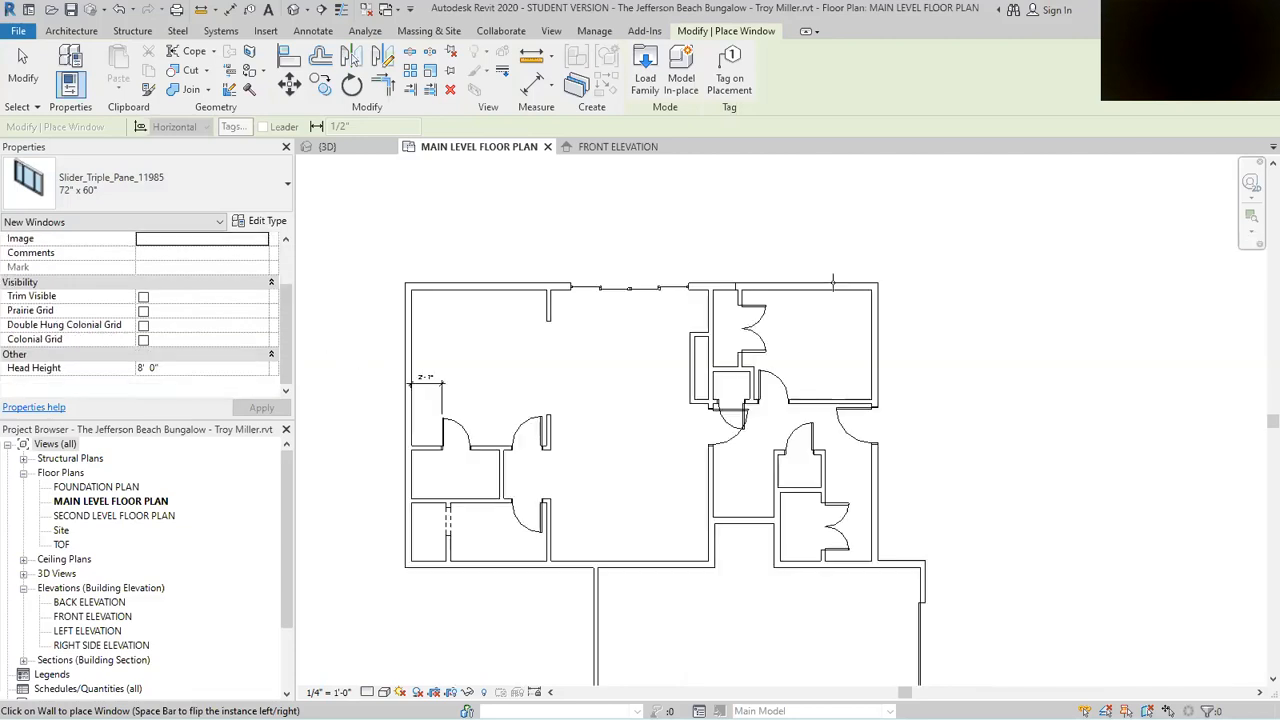
{"action": "scroll", "coordinate": [812, 282], "scroll_direction": "up", "scroll_amount": 3}
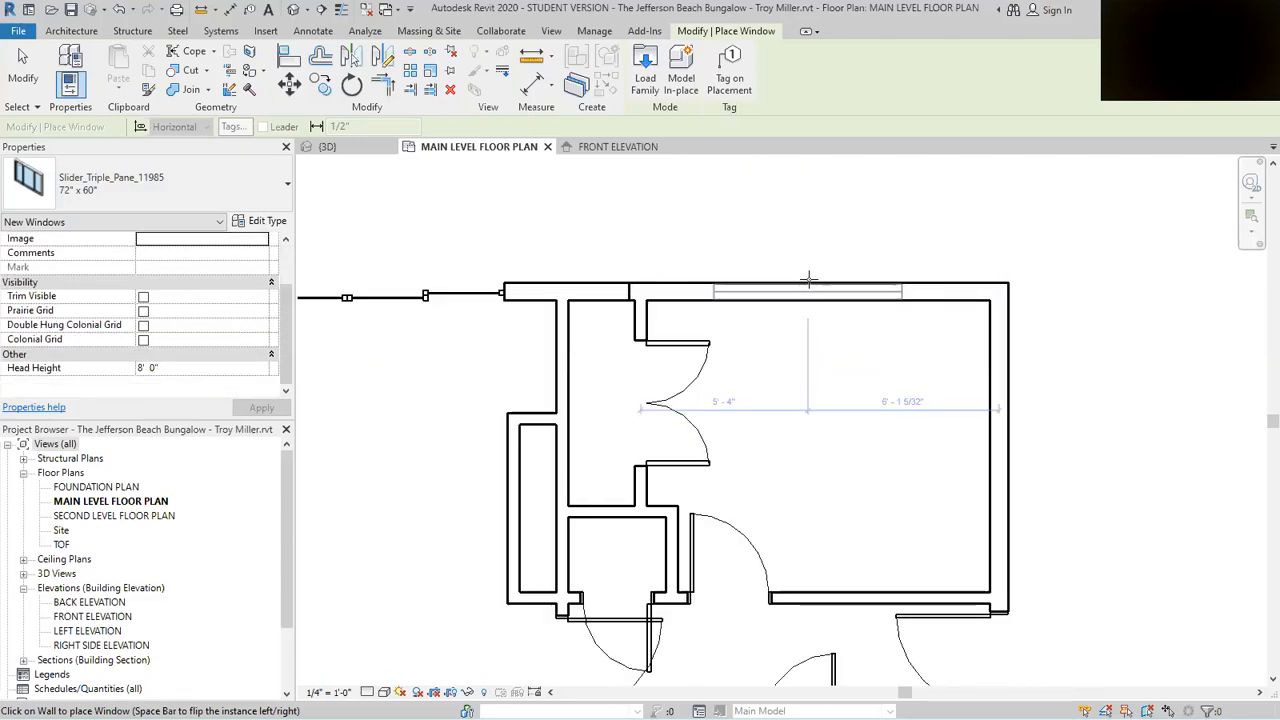
{"action": "scroll", "coordinate": [808, 288], "scroll_direction": "up", "scroll_amount": 2}
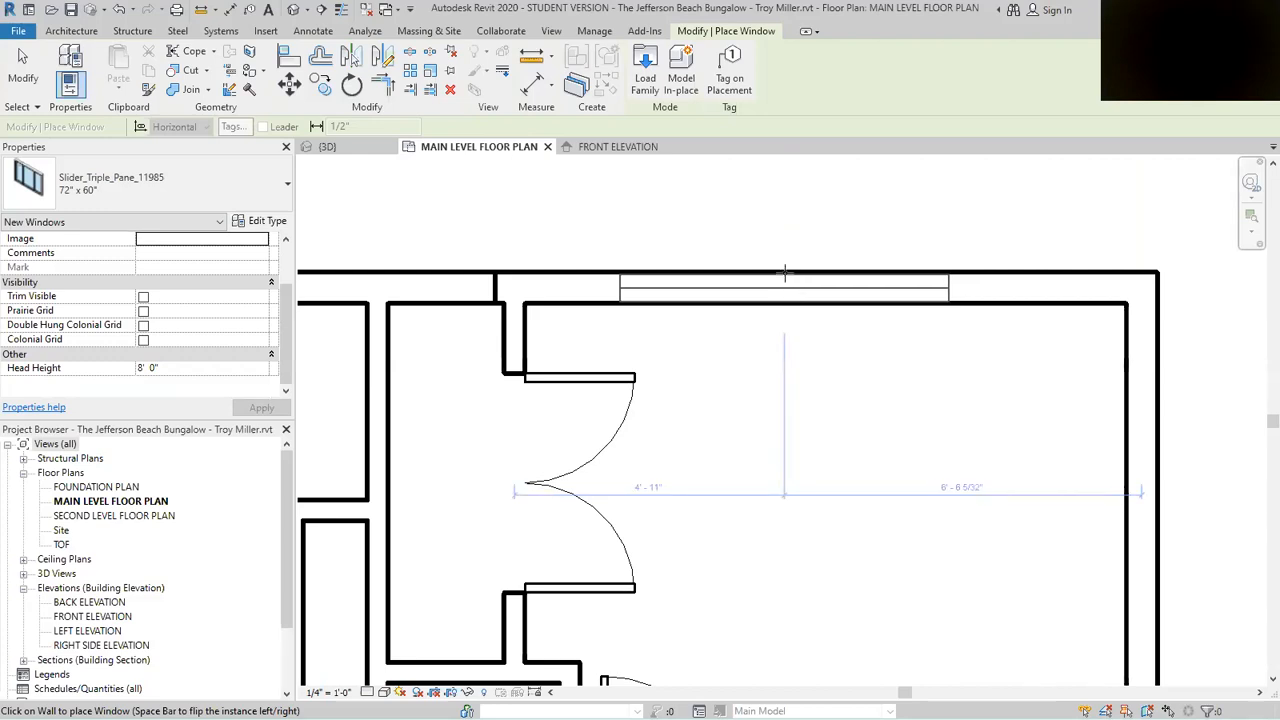
{"action": "left_click", "coordinate": [930, 318]}
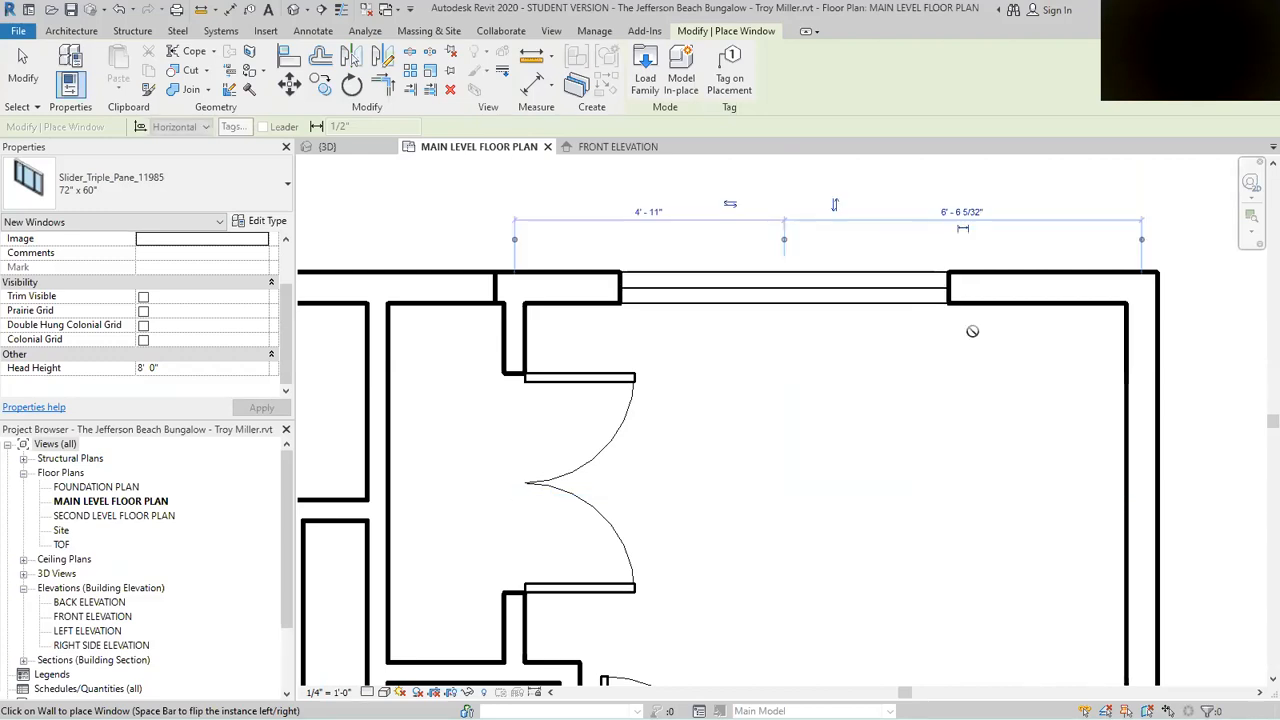
Step: Place an 84" x 60" triple-pane slider in Bedroom #1's back wall, centered about 5'-6" from the great room wall
{"action": "scroll", "coordinate": [1014, 337], "scroll_direction": "down", "scroll_amount": 4}
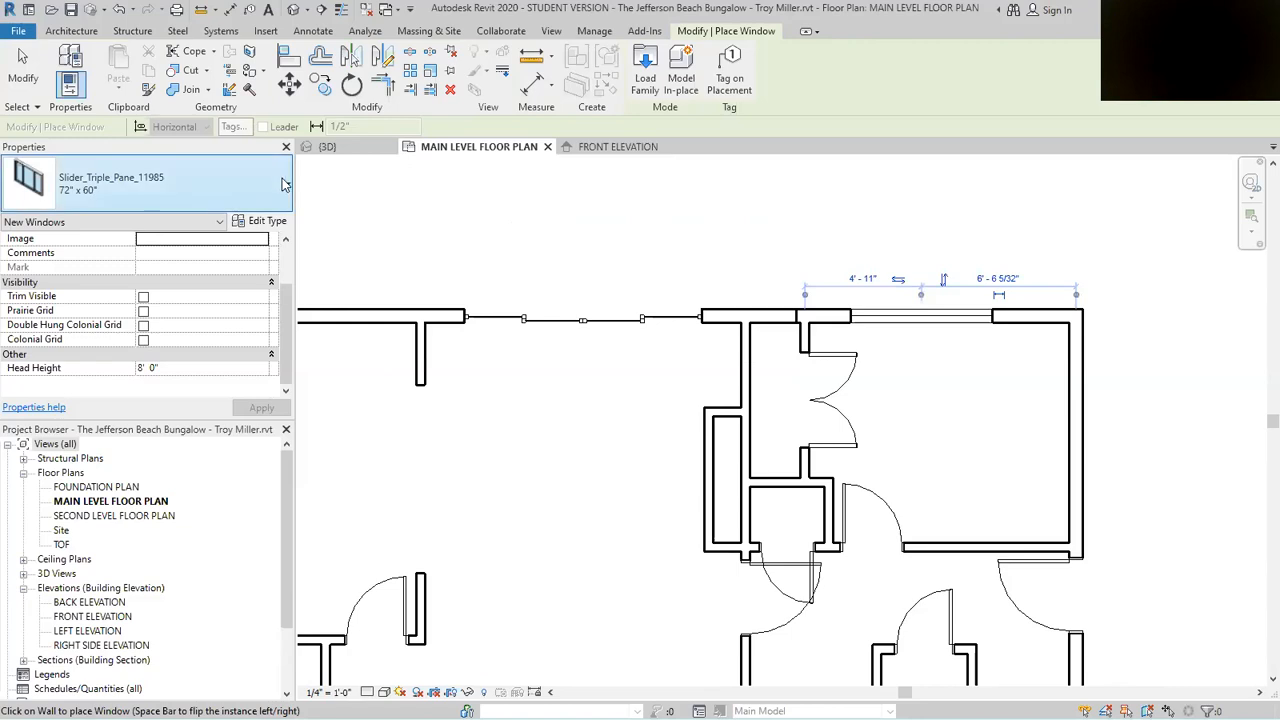
{"action": "left_click", "coordinate": [150, 183]}
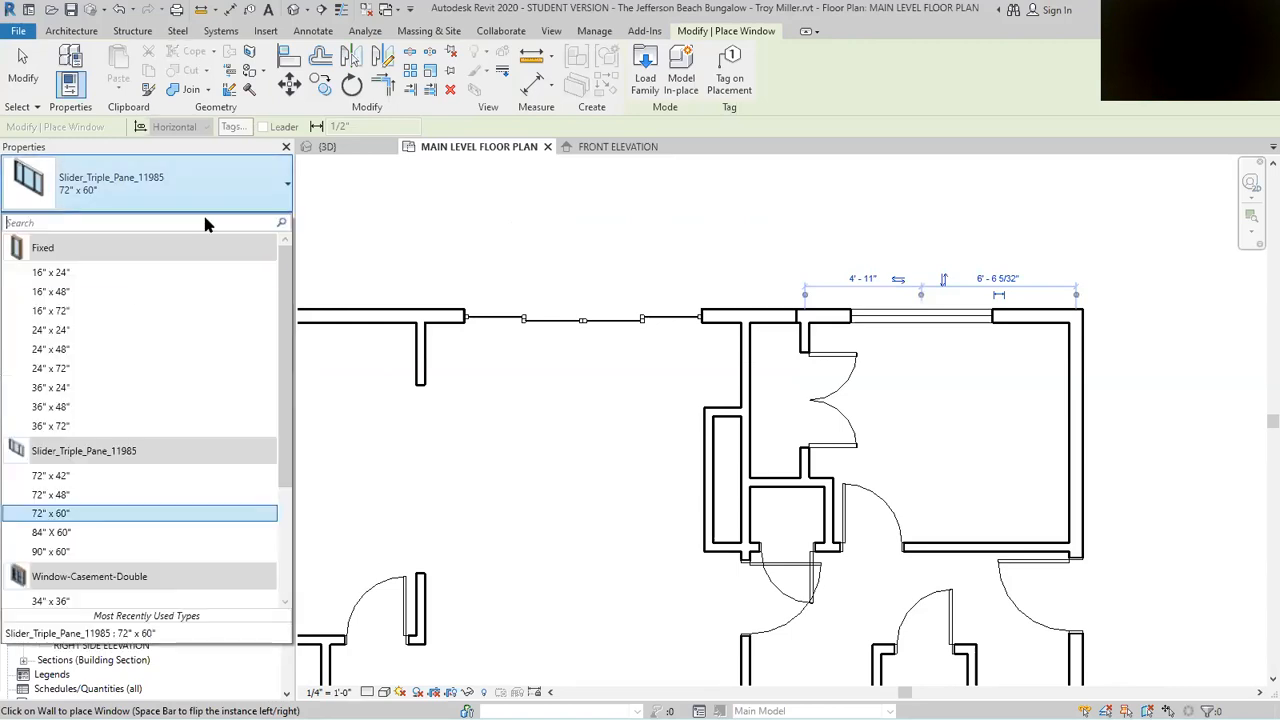
{"action": "left_click", "coordinate": [60, 532]}
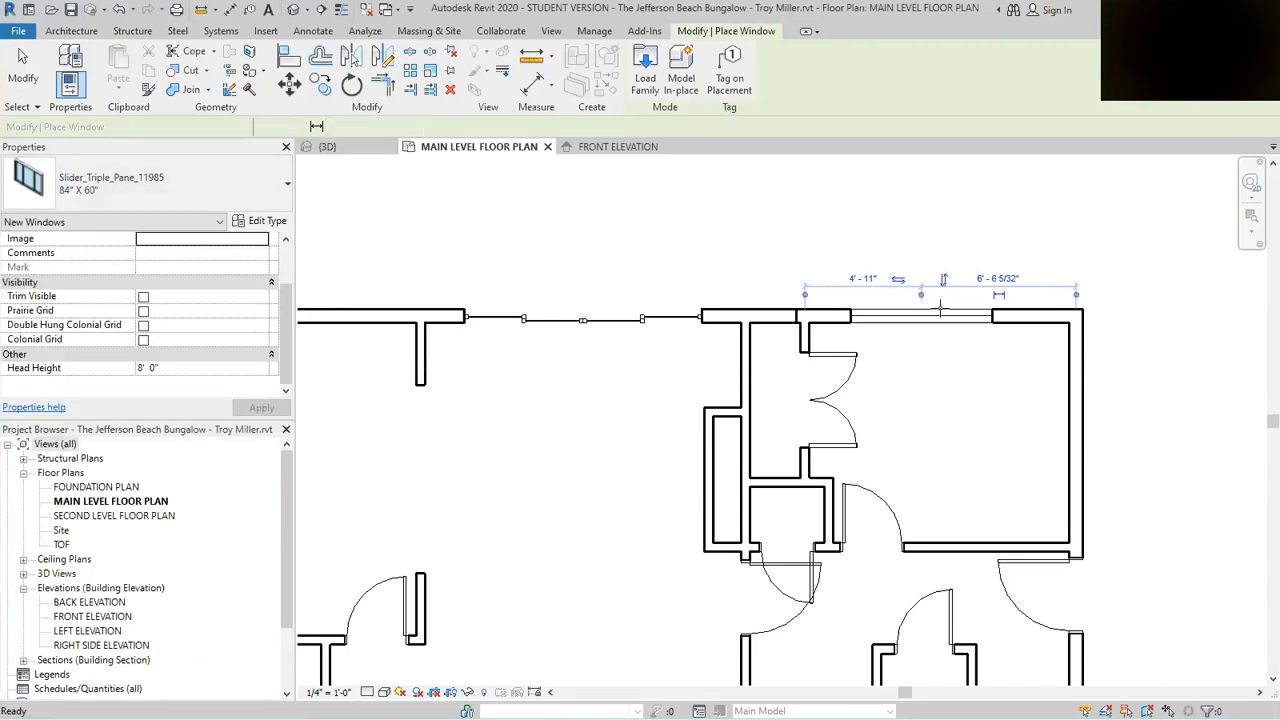
{"action": "scroll", "coordinate": [941, 310], "scroll_direction": "down", "scroll_amount": 3}
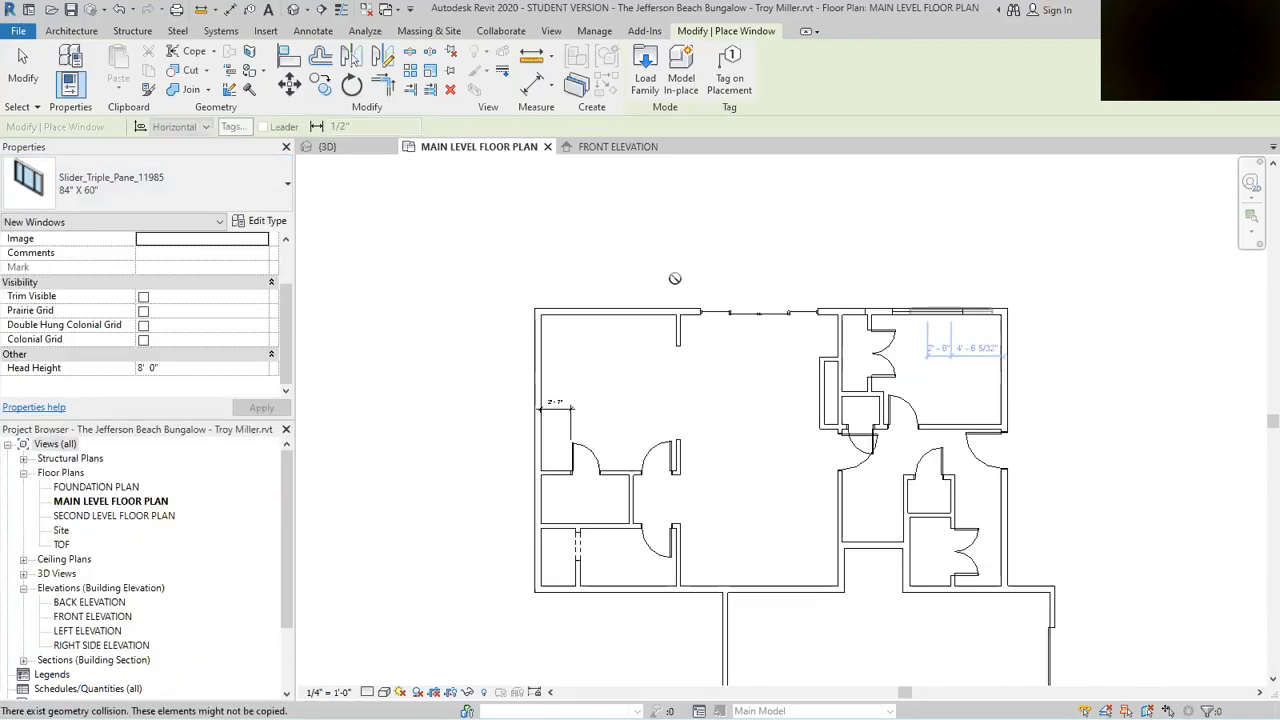
{"action": "left_click", "coordinate": [610, 313]}
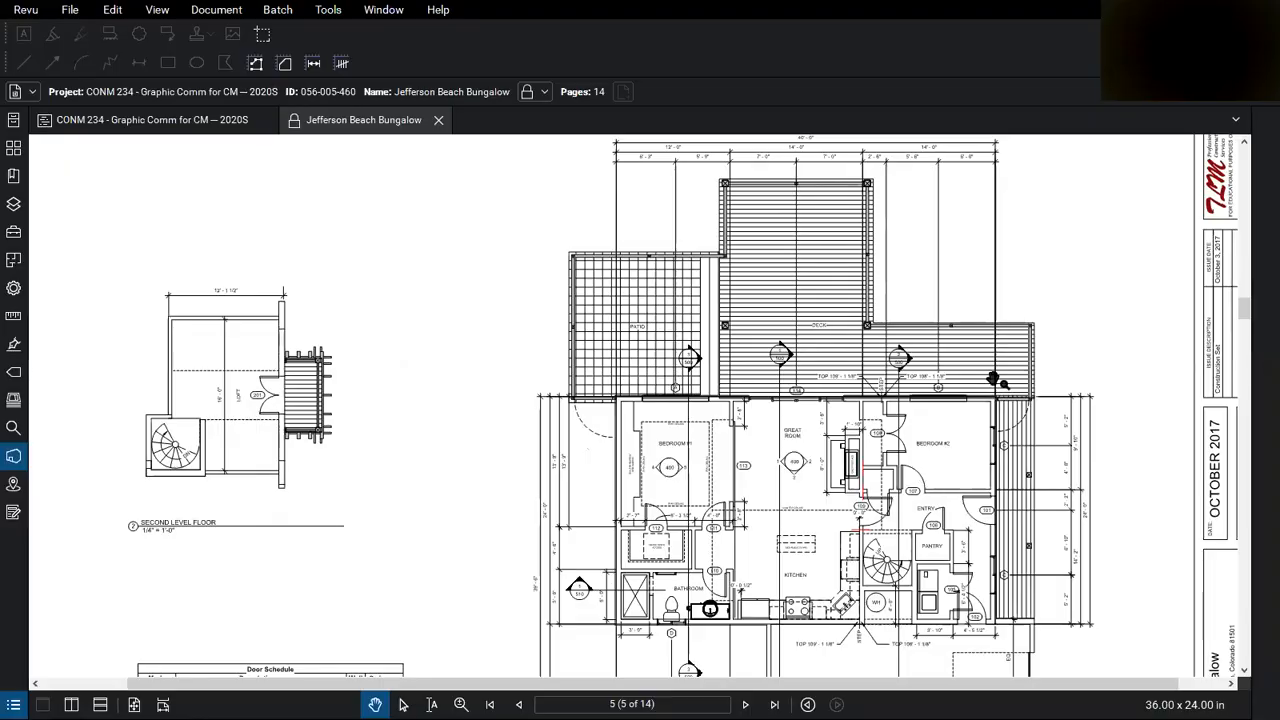
Step: Switch to the drawings in Revu and examine the dimensions locating windows A and B from the back wall's outside corners
{"action": "scroll", "coordinate": [994, 374], "scroll_direction": "up", "scroll_amount": 3}
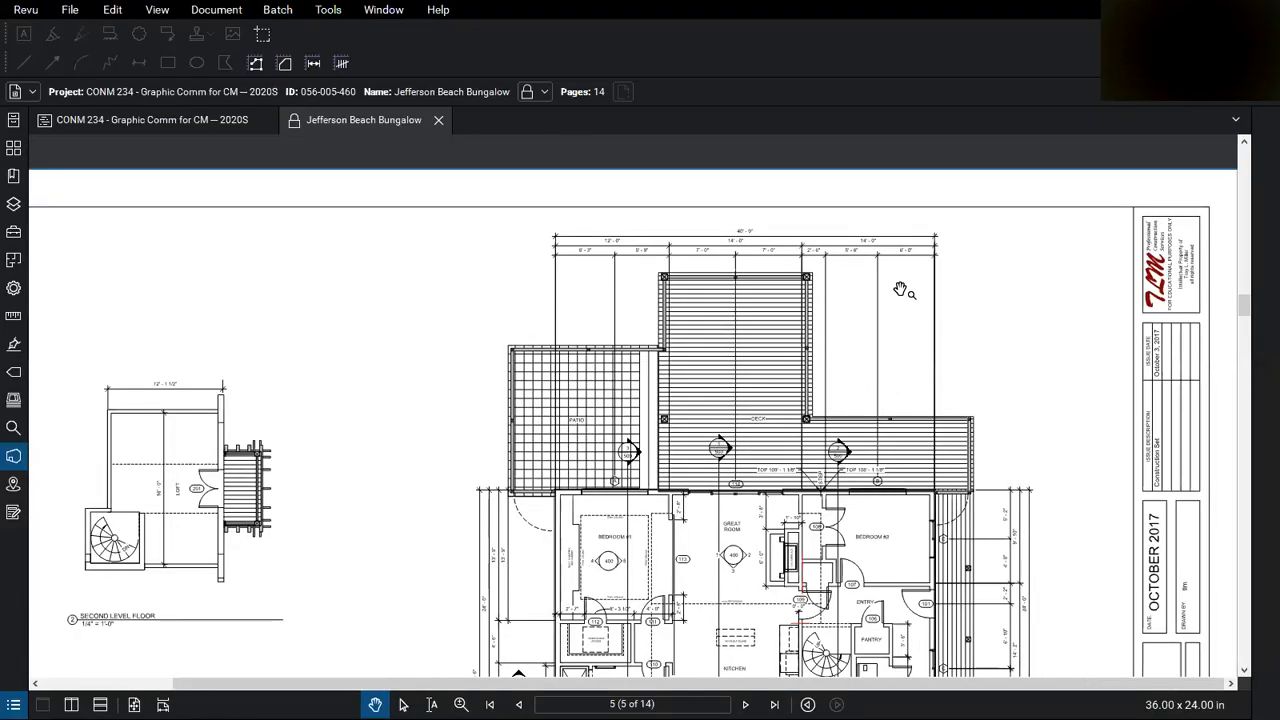
{"action": "scroll", "coordinate": [900, 290], "scroll_direction": "up", "scroll_amount": 3}
{"action": "scroll", "coordinate": [916, 228], "scroll_direction": "down", "scroll_amount": 2}
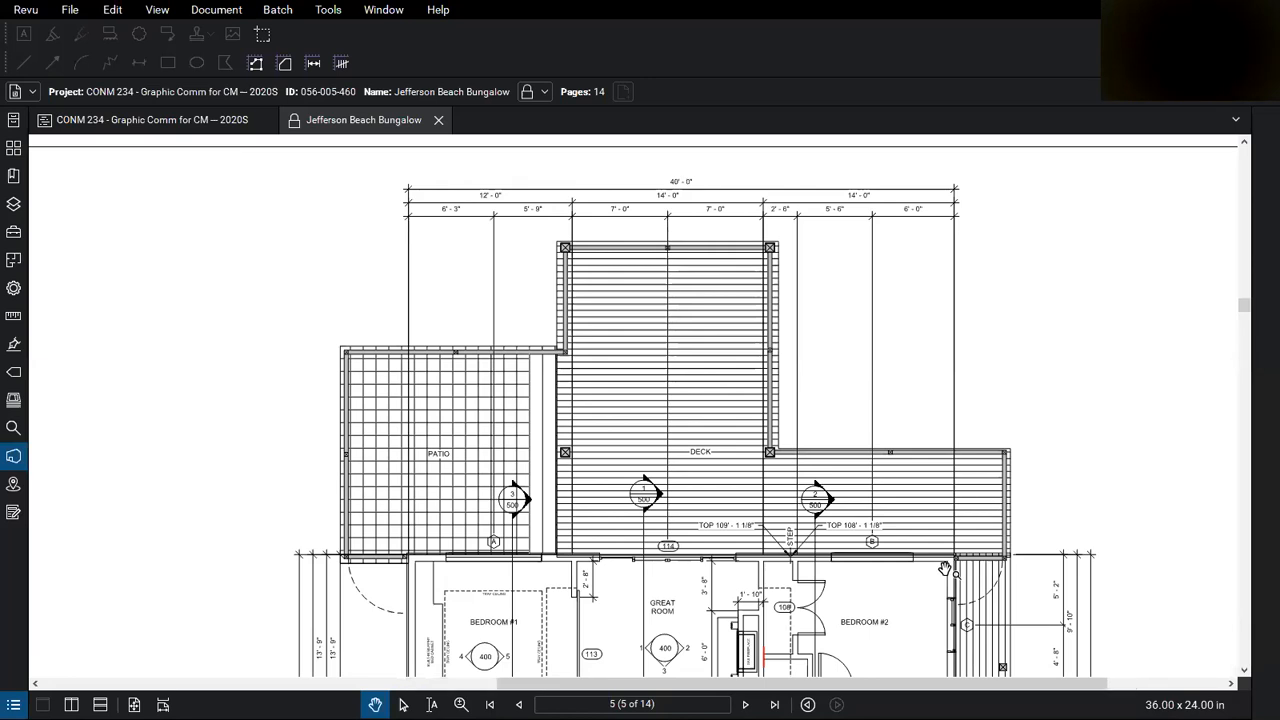
{"action": "scroll", "coordinate": [930, 575], "scroll_direction": "up", "scroll_amount": 2}
{"action": "scroll", "coordinate": [930, 575], "scroll_direction": "down", "scroll_amount": 2}
{"action": "scroll", "coordinate": [383, 300], "scroll_direction": "down", "scroll_amount": 1}
{"action": "scroll", "coordinate": [441, 198], "scroll_direction": "up", "scroll_amount": 1}
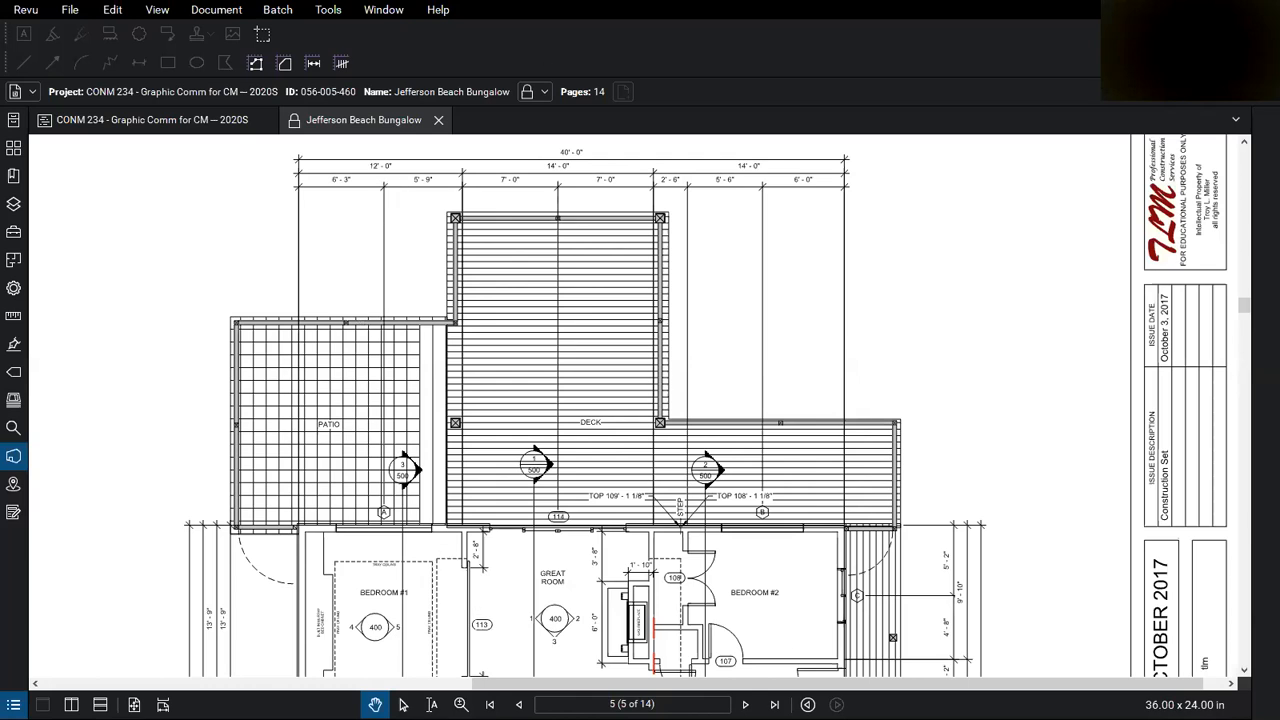
Step: Back in Revit, add an aligned dimension from Bedroom #1's exterior side wall face to the center of its back window
{"action": "key", "text": "alt+Tab"}
{"action": "scroll", "coordinate": [676, 225], "scroll_direction": "up", "scroll_amount": 2}
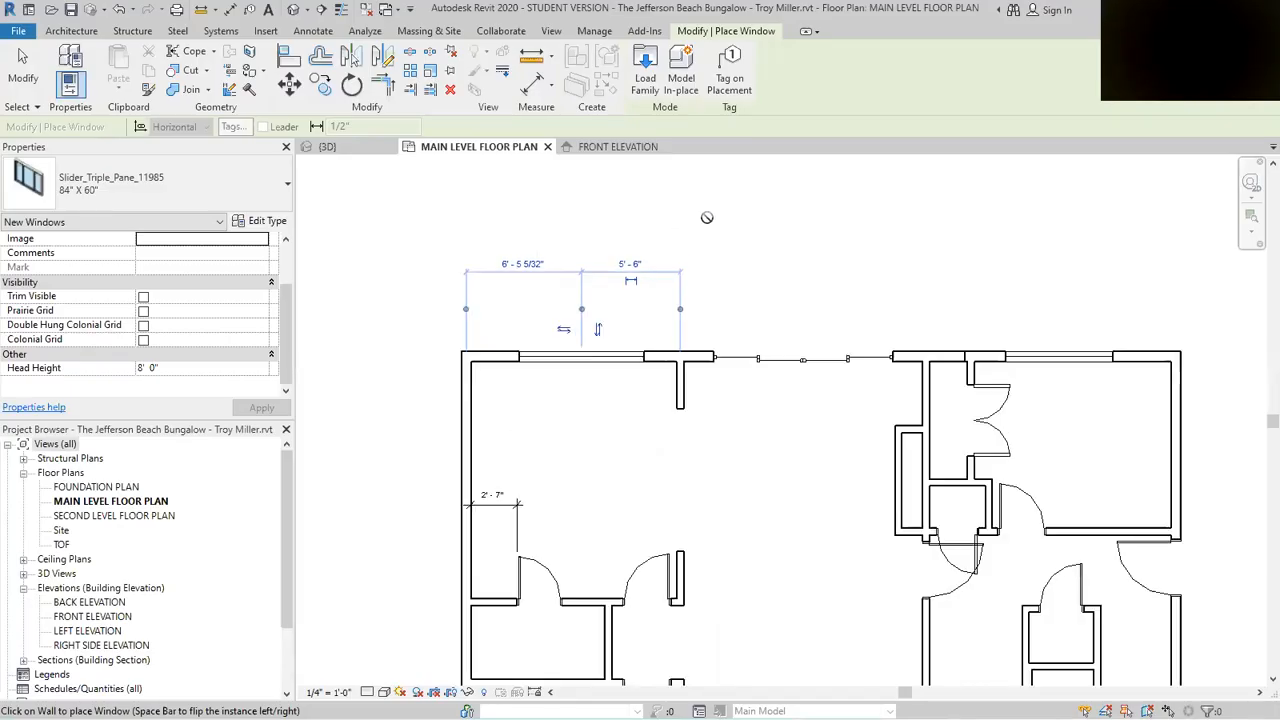
{"action": "left_click", "coordinate": [313, 31]}
{"action": "left_click", "coordinate": [60, 65]}
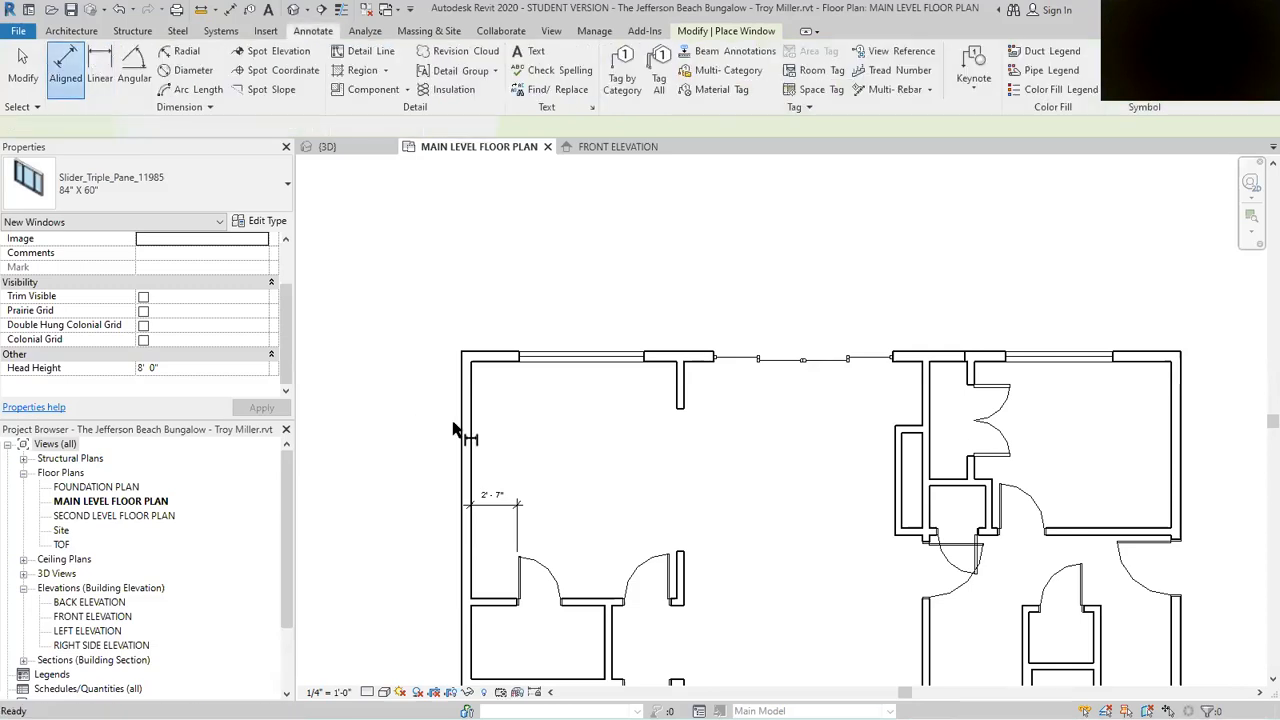
{"action": "left_click", "coordinate": [582, 364]}
{"action": "left_click", "coordinate": [613, 288]}
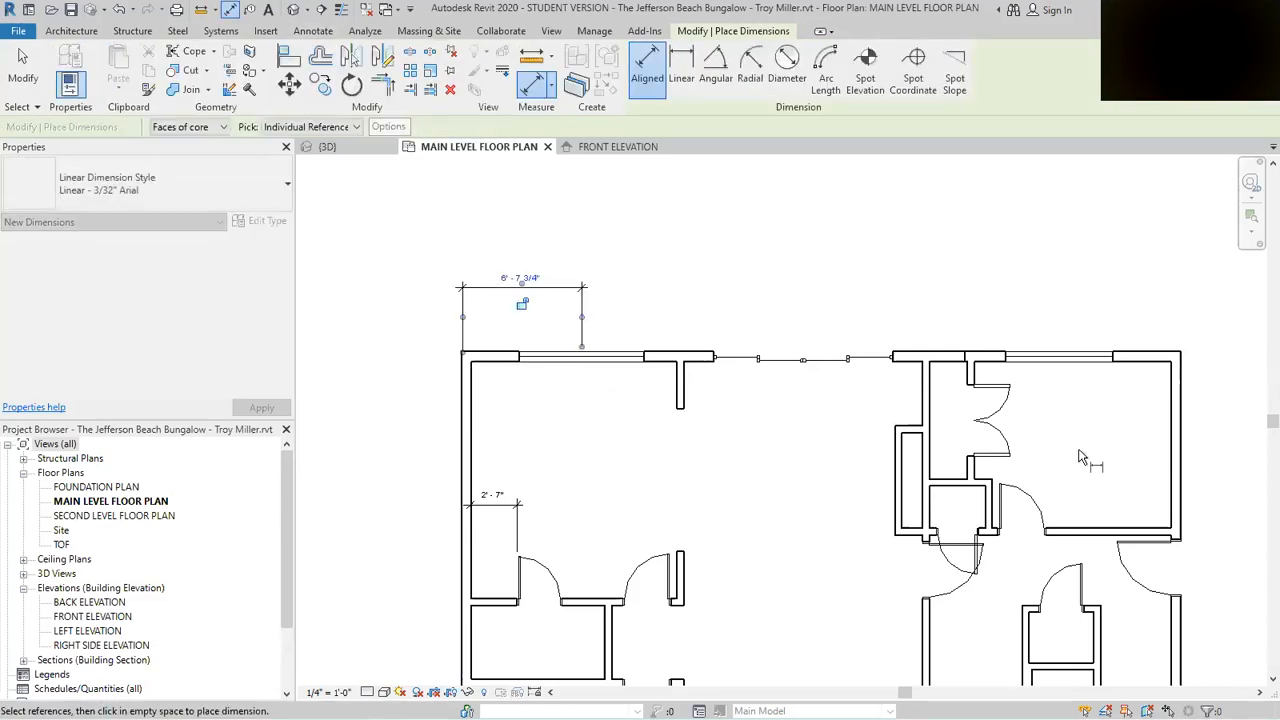
Step: Add an aligned dimension from Bedroom #2's exterior side wall face to its back window's center, in line with the other dimension
{"action": "left_click", "coordinate": [1179, 426]}
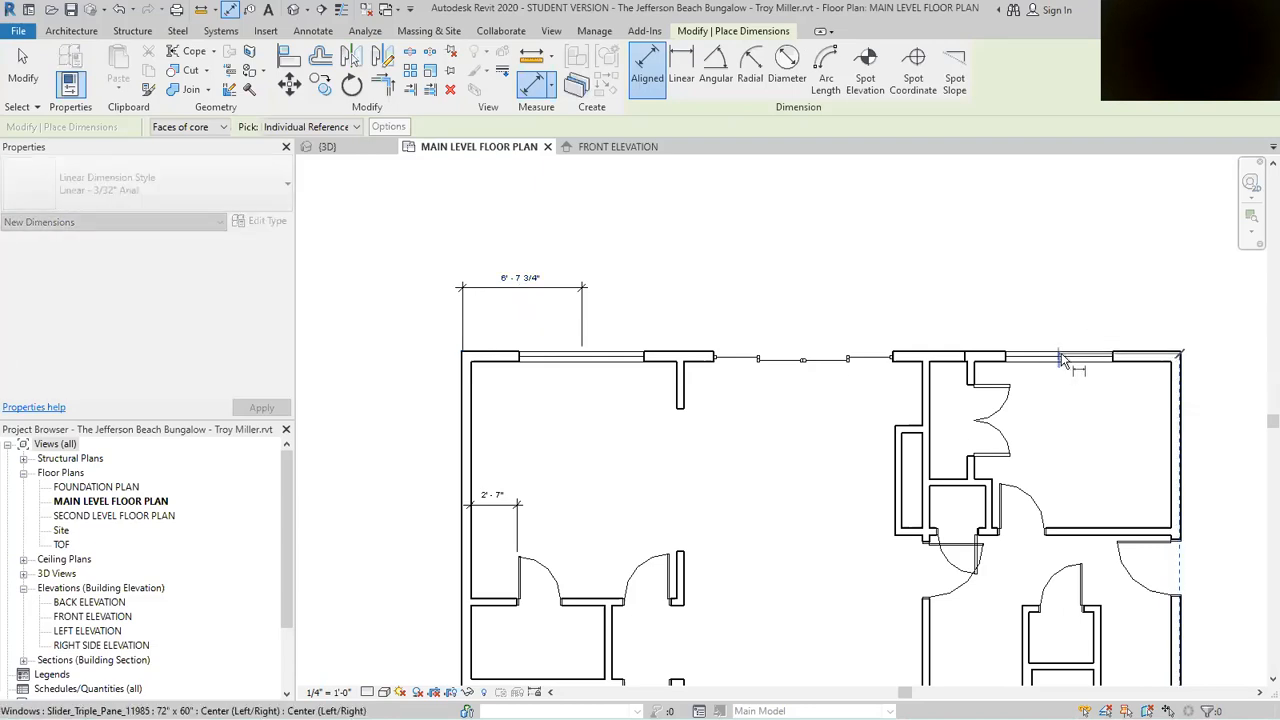
{"action": "left_click", "coordinate": [1060, 356]}
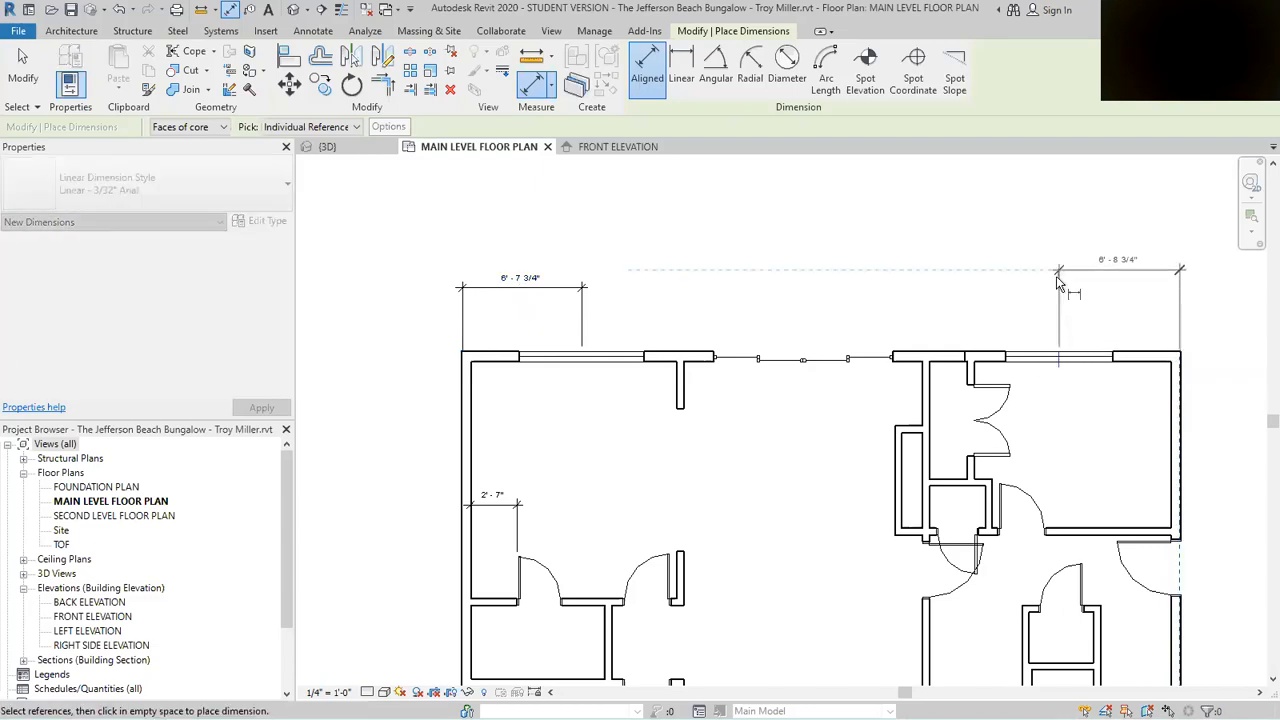
{"action": "left_click", "coordinate": [1060, 287]}
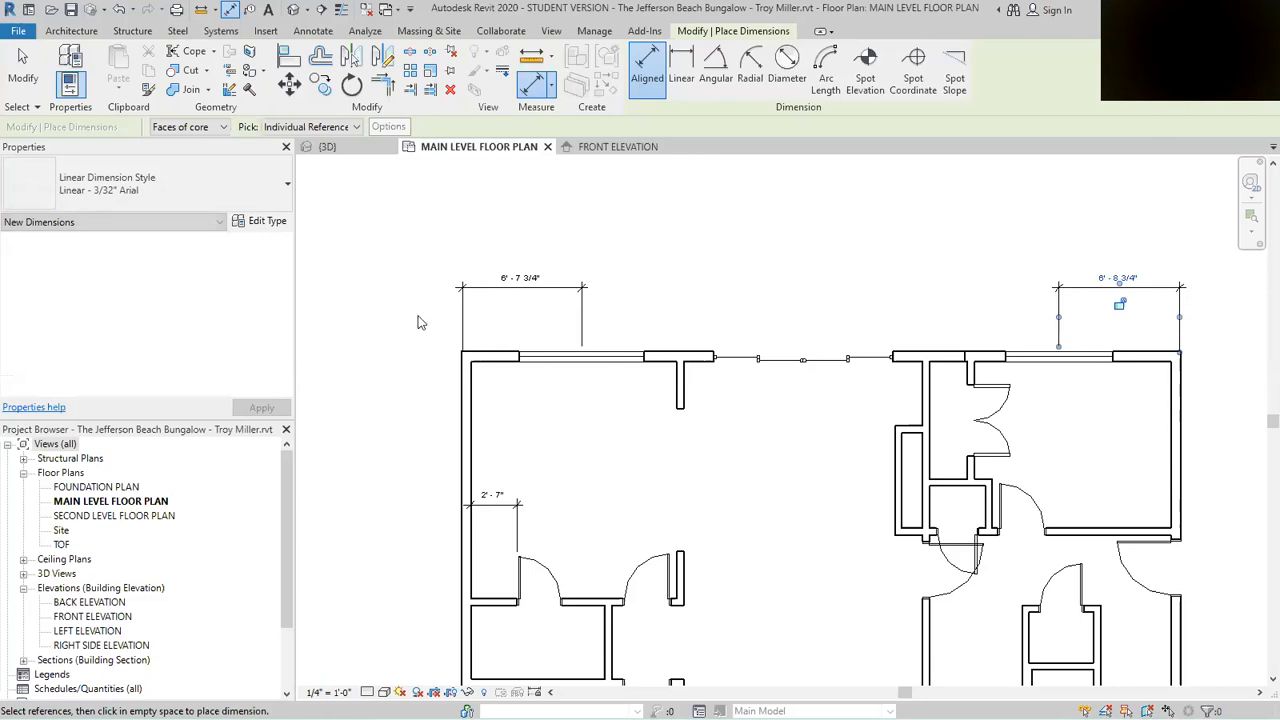
{"action": "key", "text": "Escape"}
{"action": "key", "text": "Escape"}
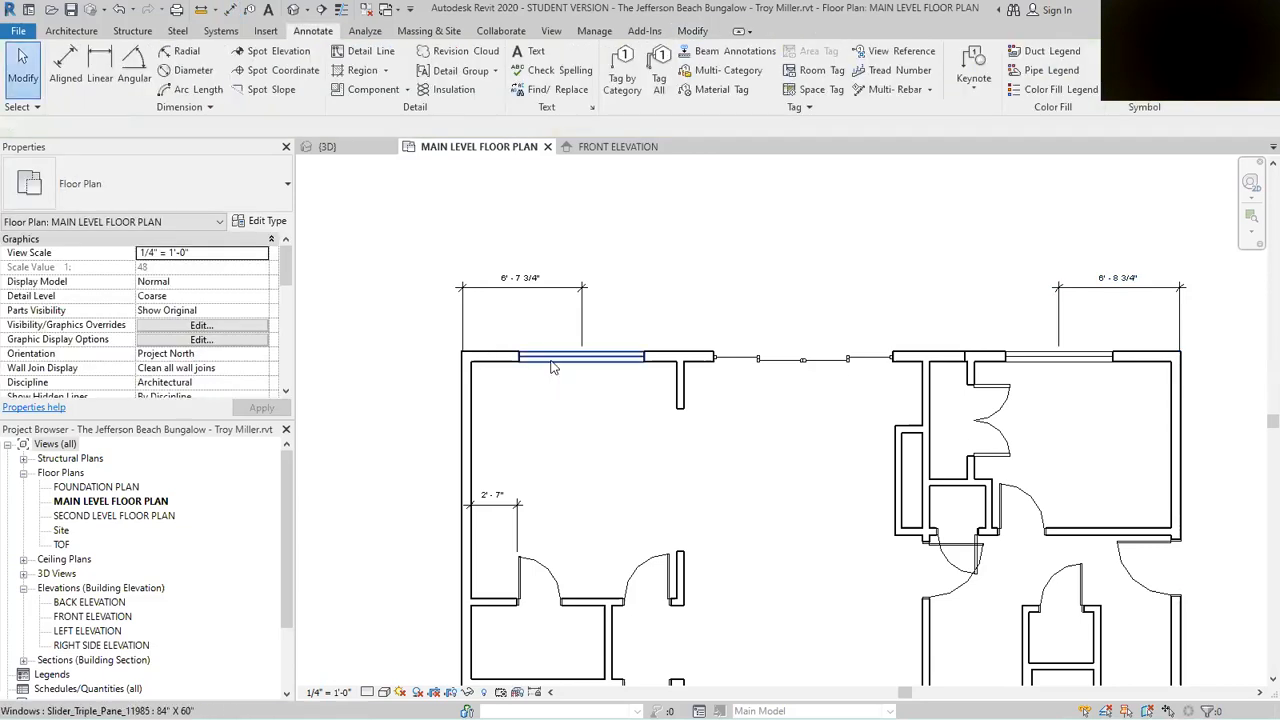
Step: Move the 84" x 60" slider in Bedroom #1 so its center is 6'-3" from the exterior side wall
{"action": "left_click", "coordinate": [551, 366]}
{"action": "left_click", "coordinate": [526, 279]}
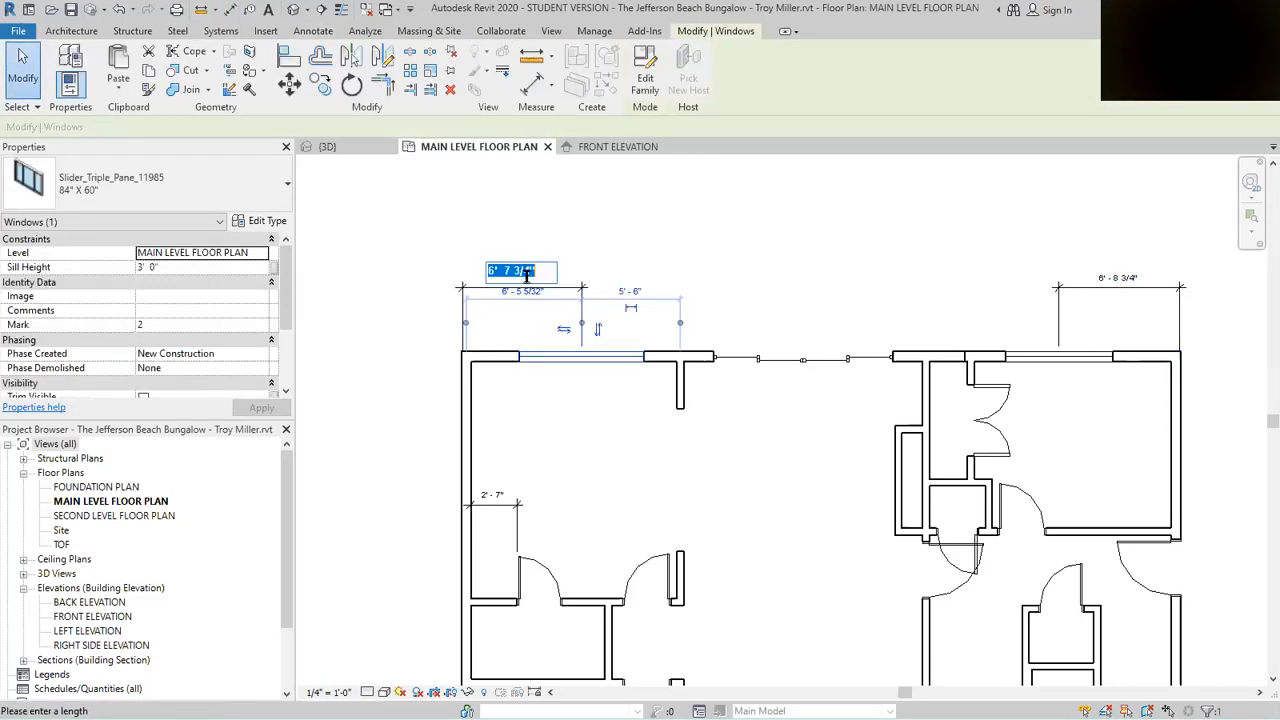
{"action": "type", "text": "6 3"}
{"action": "key", "text": "Return"}
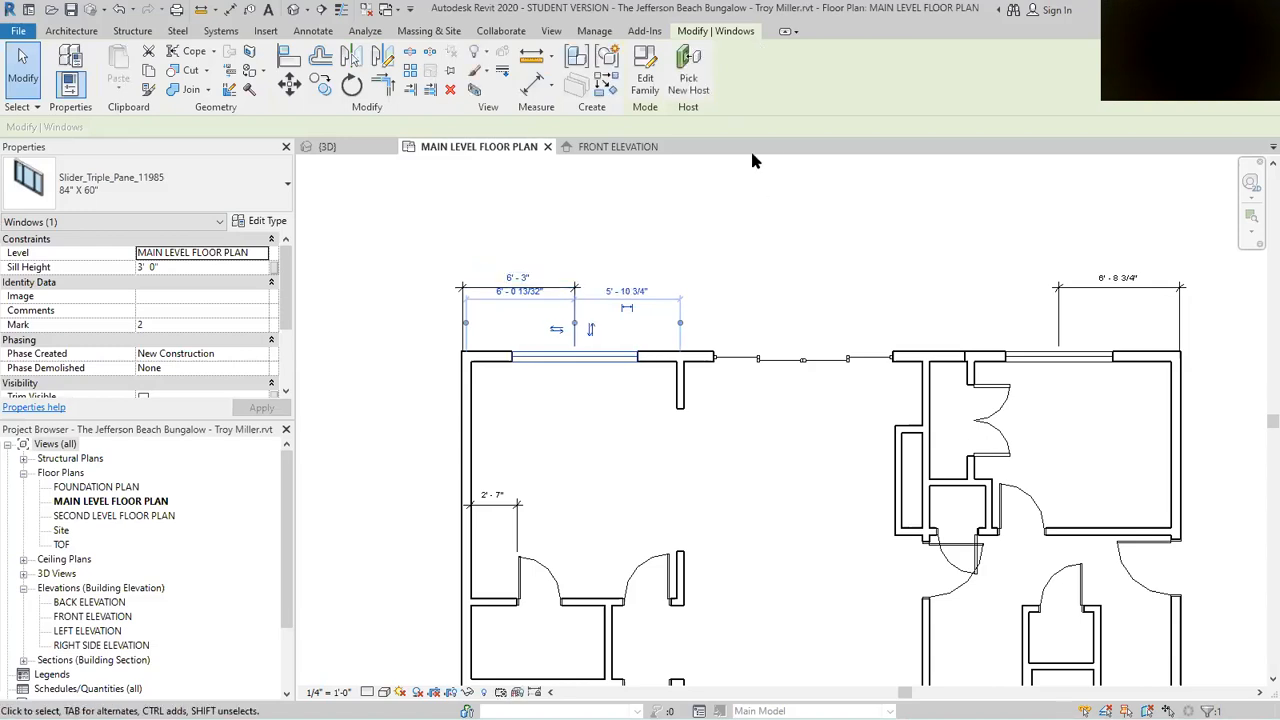
Step: Move the 72" x 60" slider in Bedroom #2 so its center is 6'-0" from the exterior side wall
{"action": "left_click", "coordinate": [1090, 357]}
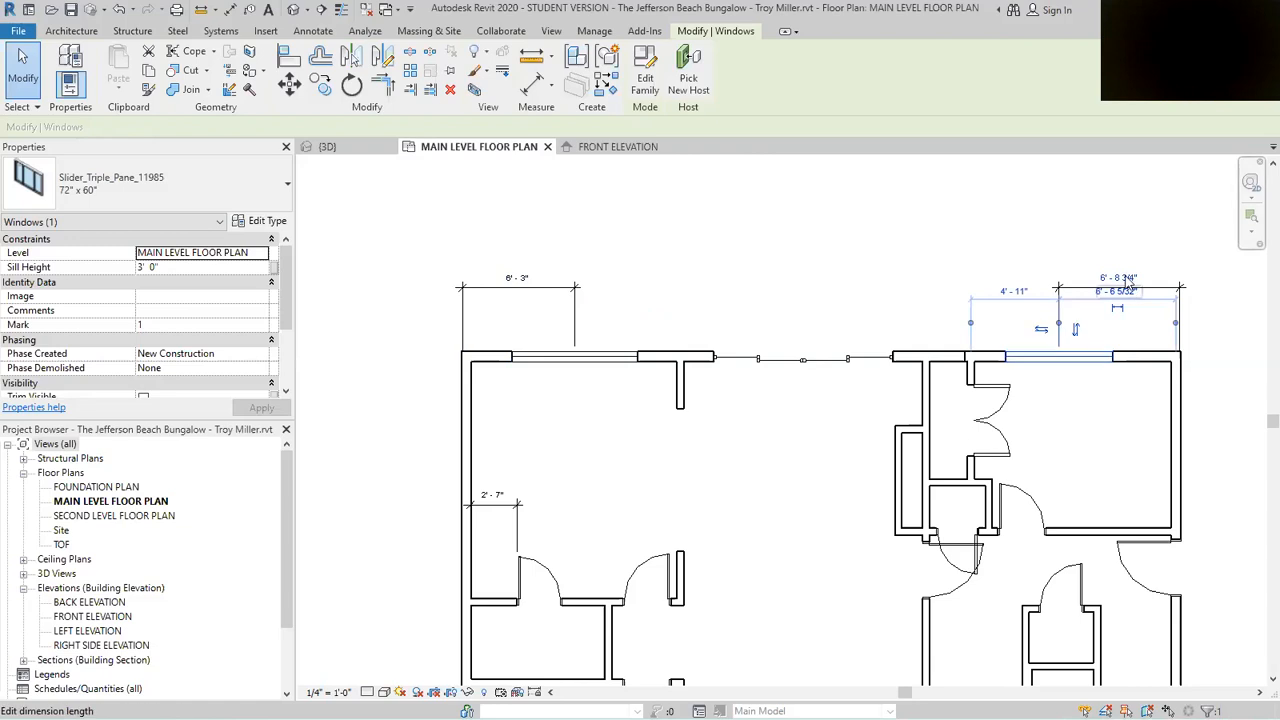
{"action": "left_click", "coordinate": [1118, 272]}
{"action": "type", "text": "6"}
{"action": "key", "text": "Return"}
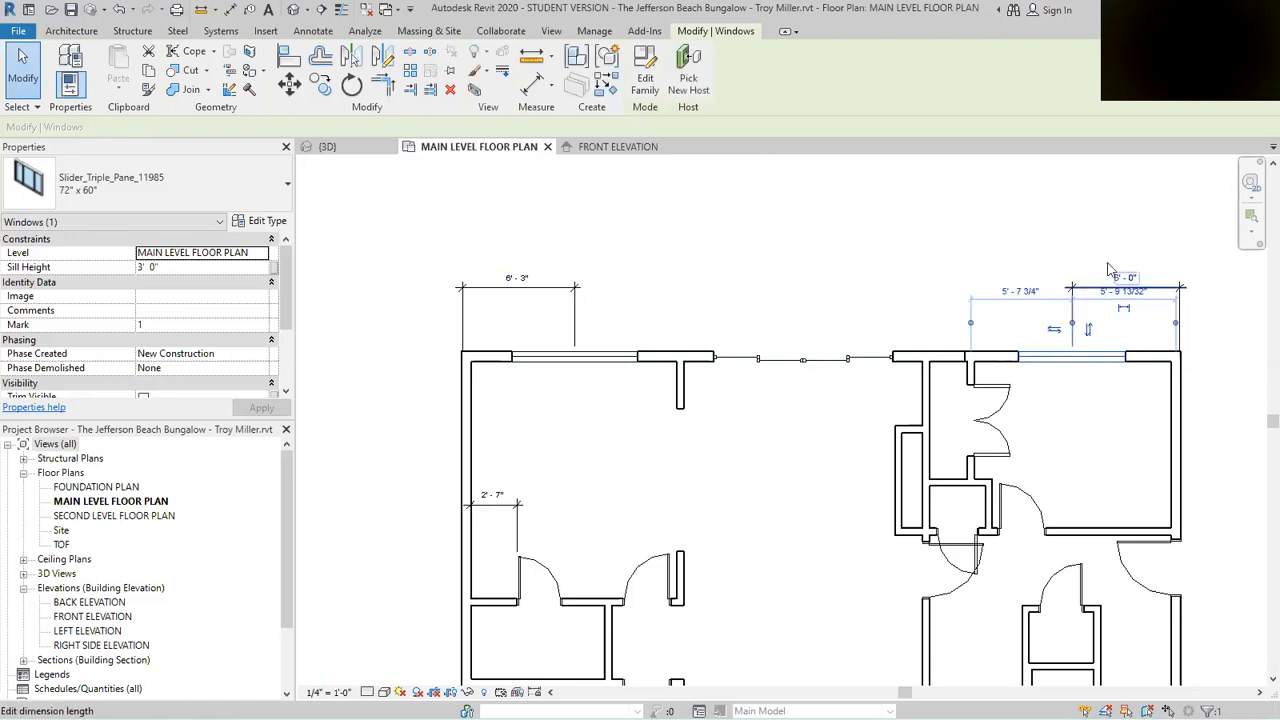
{"action": "left_click", "coordinate": [846, 290]}
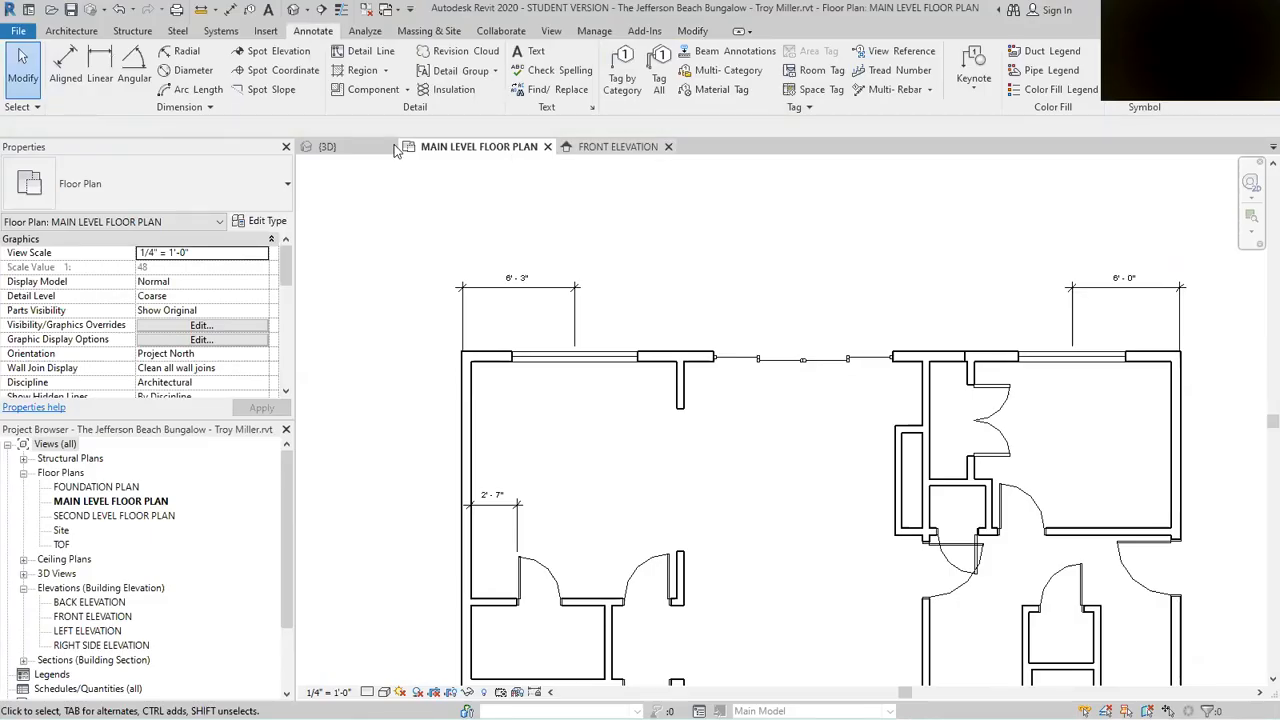
Step: Open the 3D view and inspect the newly placed slider windows from inside the house
{"action": "left_click", "coordinate": [362, 150]}
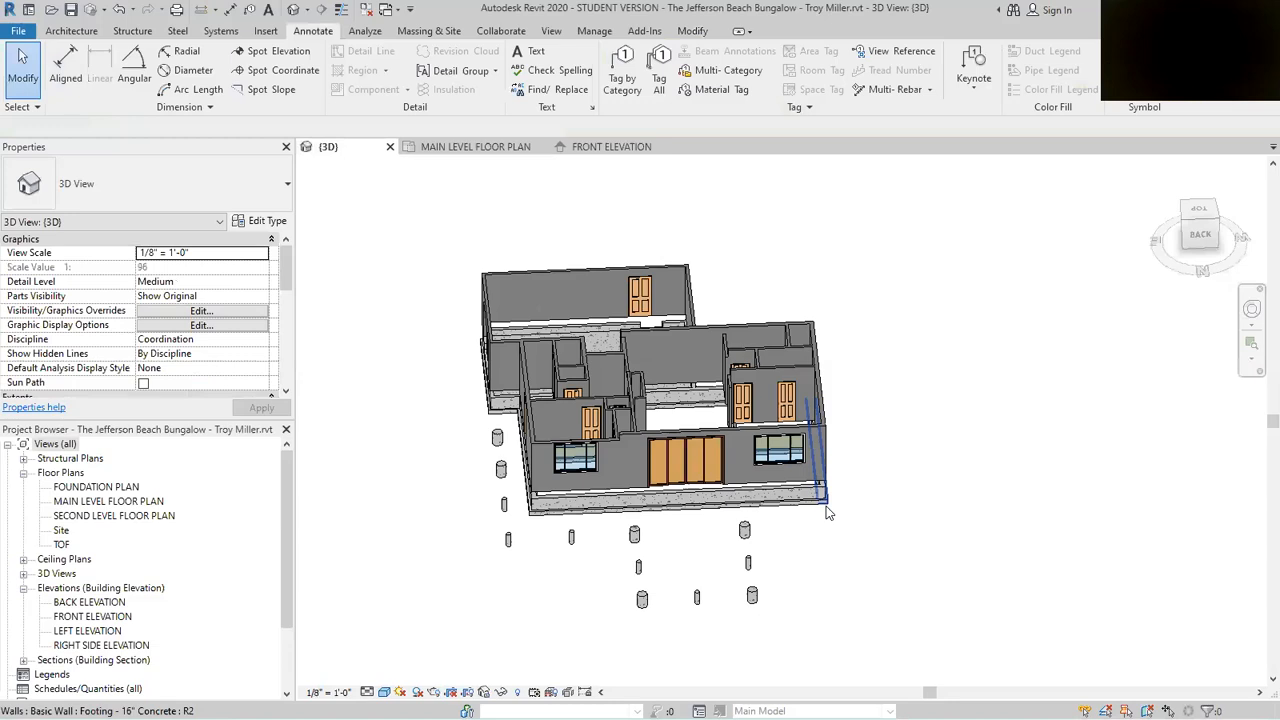
{"action": "middle_click_drag", "start_coordinate": [880, 536], "coordinate": [870, 435], "text": "shift"}
{"action": "scroll", "coordinate": [763, 431], "scroll_direction": "up", "scroll_amount": 2}
{"action": "middle_click_drag", "start_coordinate": [763, 436], "coordinate": [645, 300], "text": "shift"}
{"action": "scroll", "coordinate": [733, 330], "scroll_direction": "up", "scroll_amount": 5}
{"action": "scroll", "coordinate": [645, 320], "scroll_direction": "down", "scroll_amount": 3}
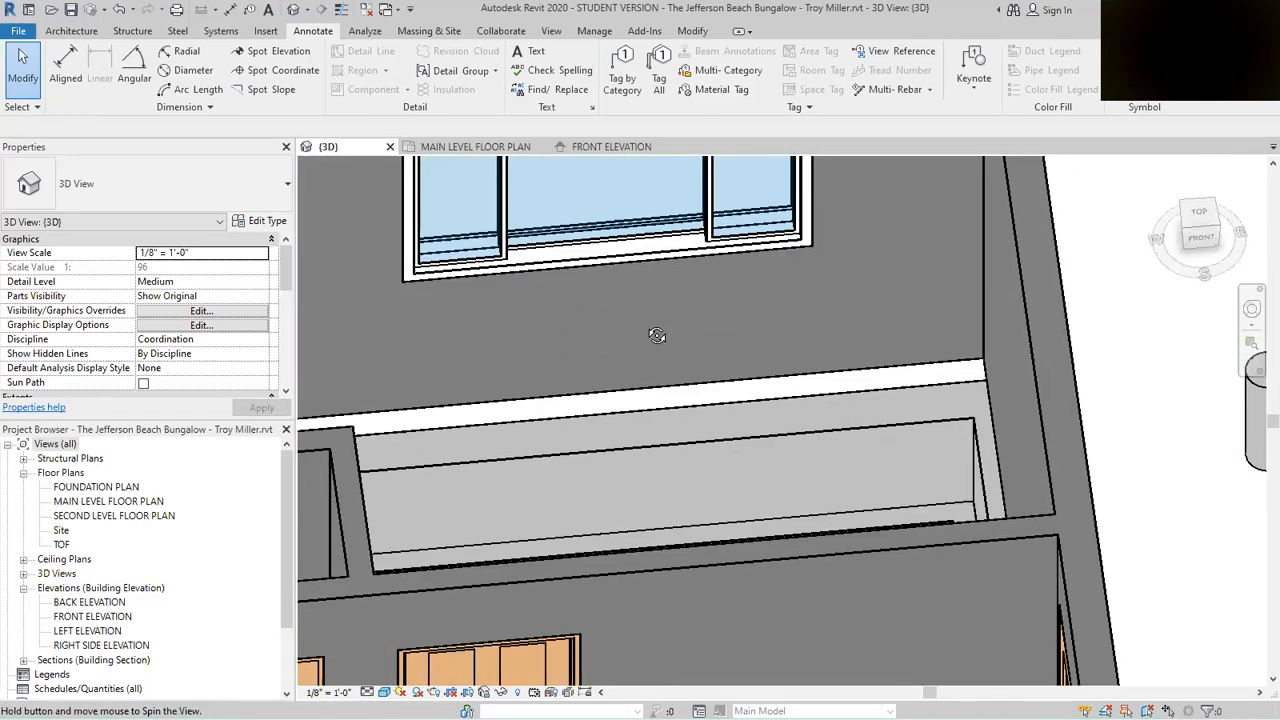
Step: Examine the 84" x 60" slider's frame up close from outside, and both windows across the whole back wall
{"action": "middle_click_drag", "start_coordinate": [755, 287], "coordinate": [890, 600], "text": "shift"}
{"action": "scroll", "coordinate": [870, 610], "scroll_direction": "up", "scroll_amount": 8}
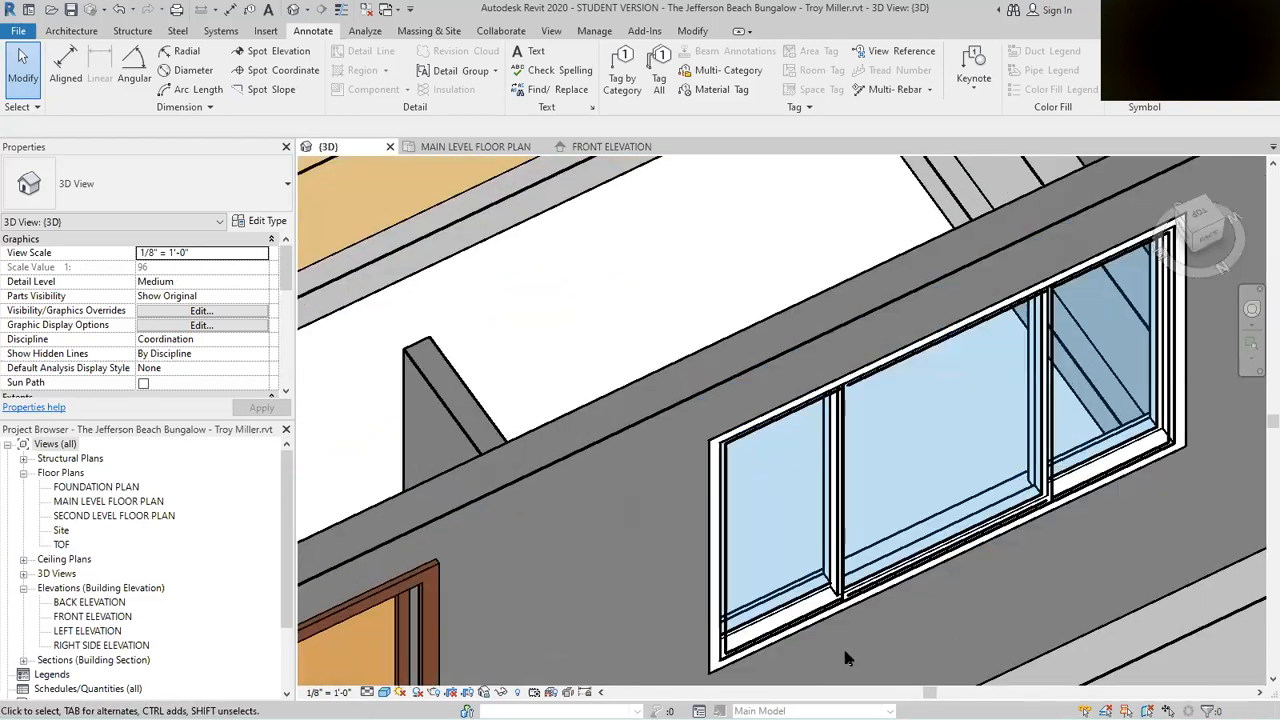
{"action": "scroll", "coordinate": [851, 615], "scroll_direction": "down", "scroll_amount": 4}
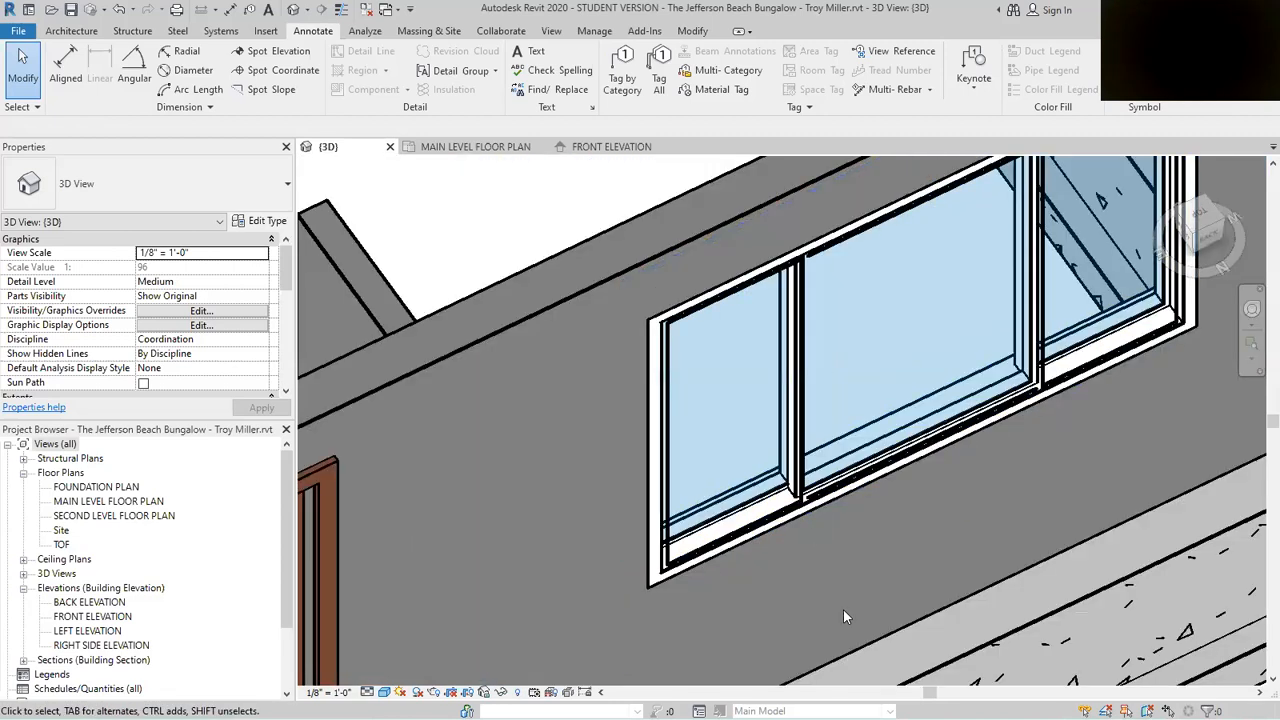
{"action": "scroll", "coordinate": [752, 580], "scroll_direction": "up", "scroll_amount": 2}
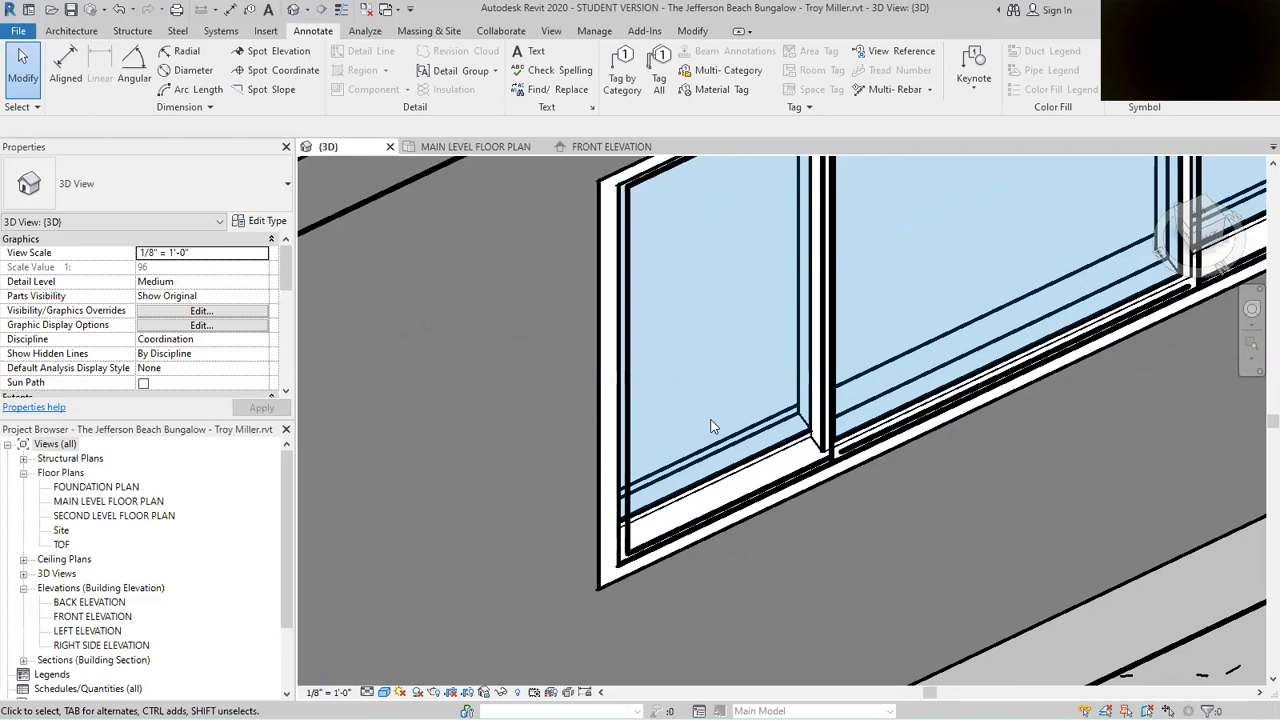
{"action": "scroll", "coordinate": [762, 637], "scroll_direction": "down", "scroll_amount": 1}
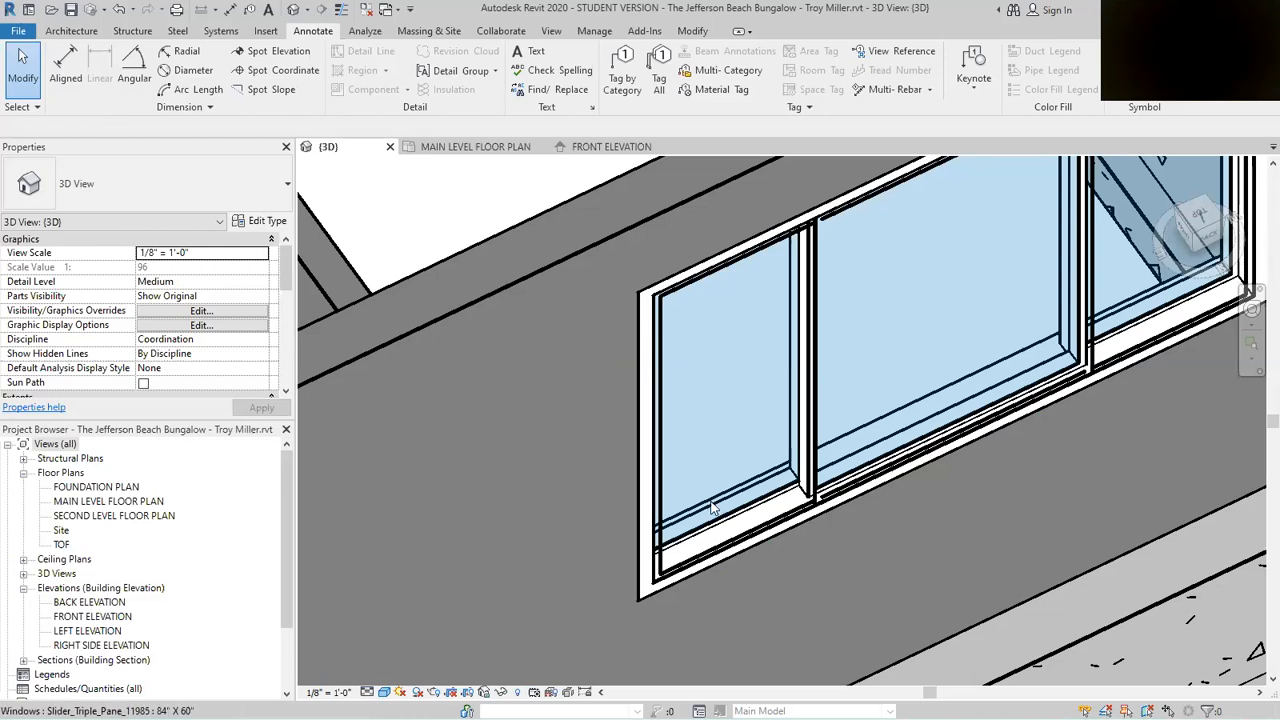
{"action": "scroll", "coordinate": [1062, 510], "scroll_direction": "down", "scroll_amount": 3}
{"action": "scroll", "coordinate": [1062, 510], "scroll_direction": "down", "scroll_amount": 4}
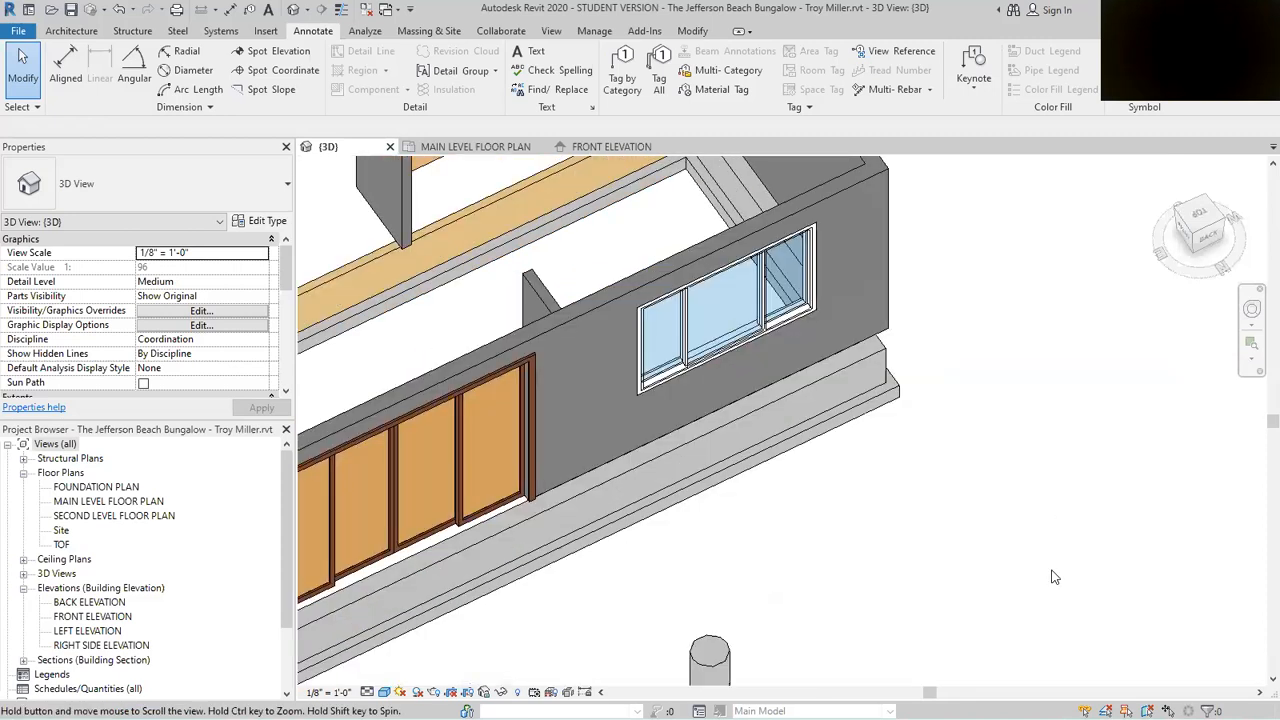
{"action": "middle_click_drag", "start_coordinate": [940, 331], "coordinate": [1000, 360], "text": "shift"}
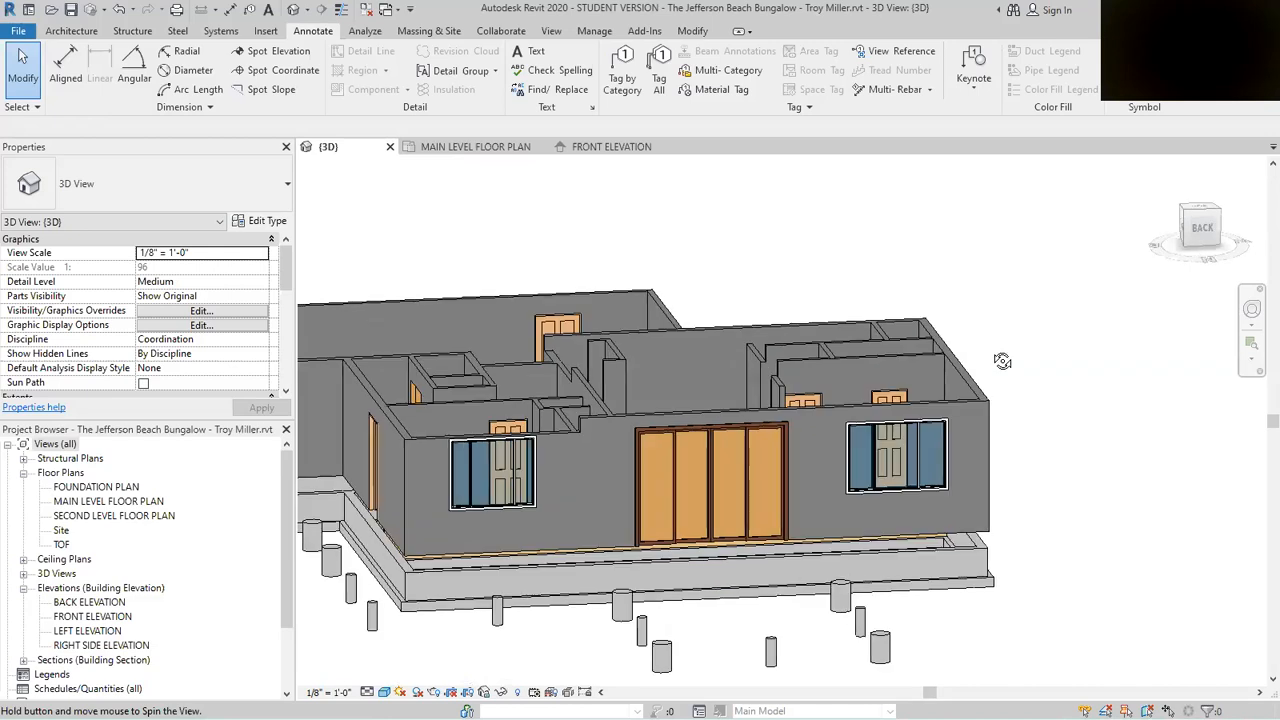
{"action": "mouse_move", "coordinate": [1009, 627]}
{"action": "middle_mouse_down", "text": "shift"}
{"action": "mouse_move", "coordinate": [1006, 471]}
{"action": "mouse_move", "coordinate": [991, 603]}
{"action": "mouse_move", "coordinate": [1006, 603]}
{"action": "middle_mouse_up", "text": "shift"}
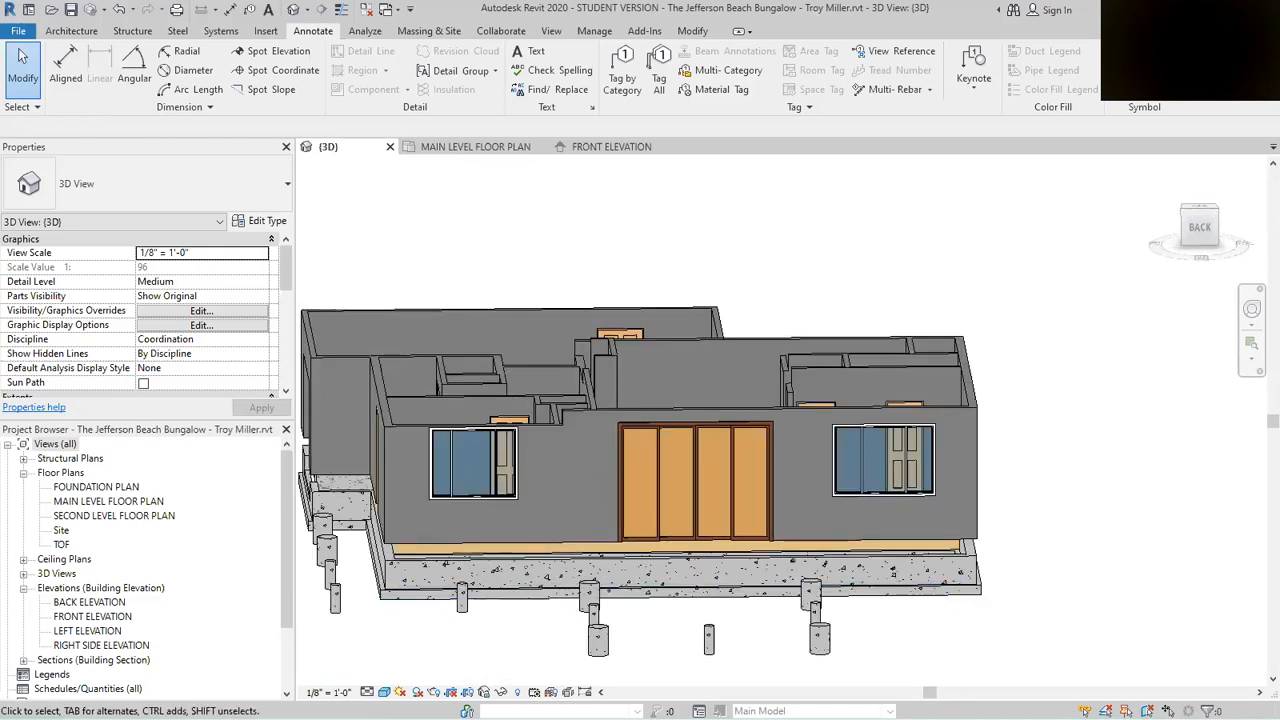
Step: Switch to the drawings in Revu and examine windows A and B and door 114 on page 9's right side elevation
{"action": "key", "text": "alt+Tab"}
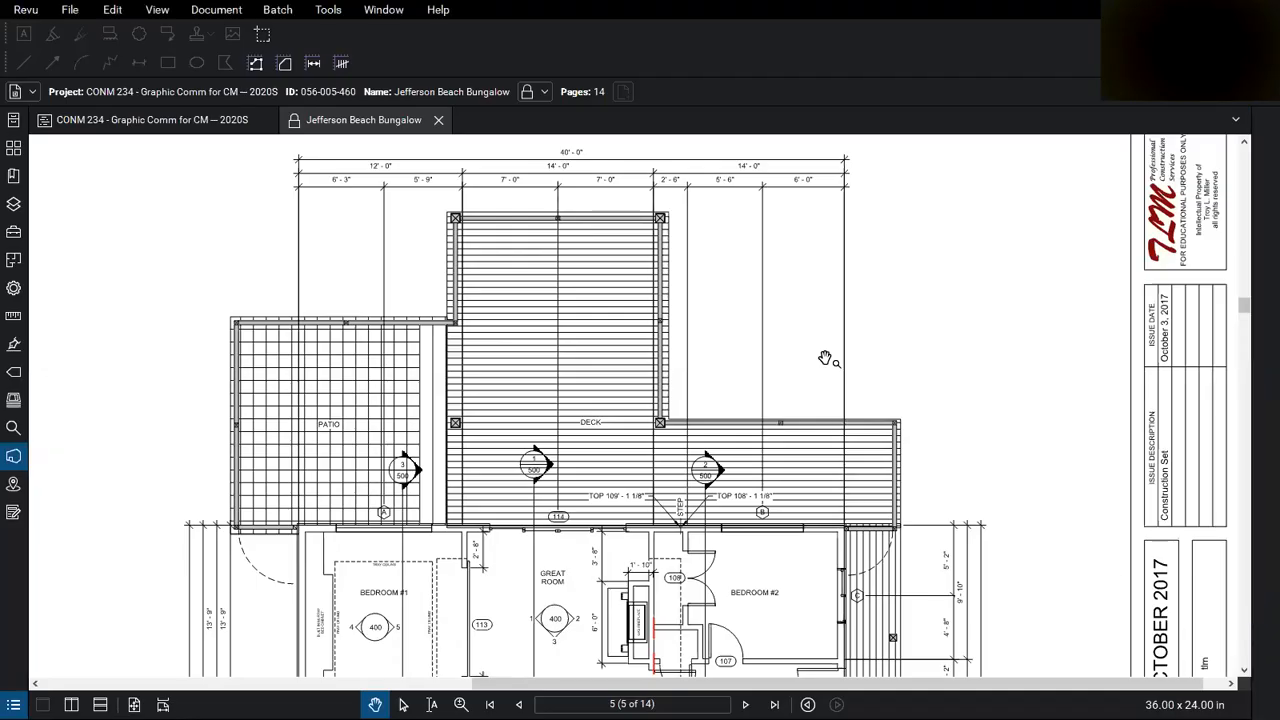
{"action": "scroll", "coordinate": [826, 357], "scroll_direction": "down", "scroll_amount": 5}
{"action": "left_click", "coordinate": [1247, 645]}
{"action": "left_click", "coordinate": [1247, 645]}
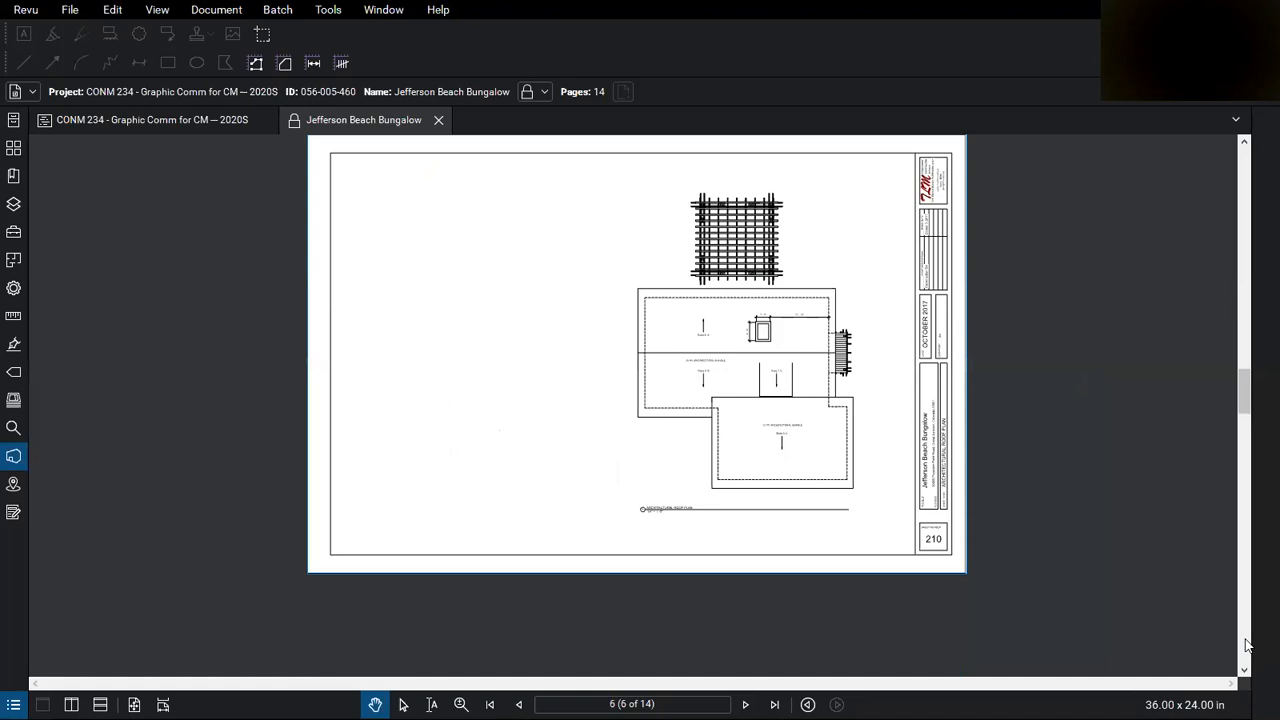
{"action": "left_click", "coordinate": [1247, 645]}
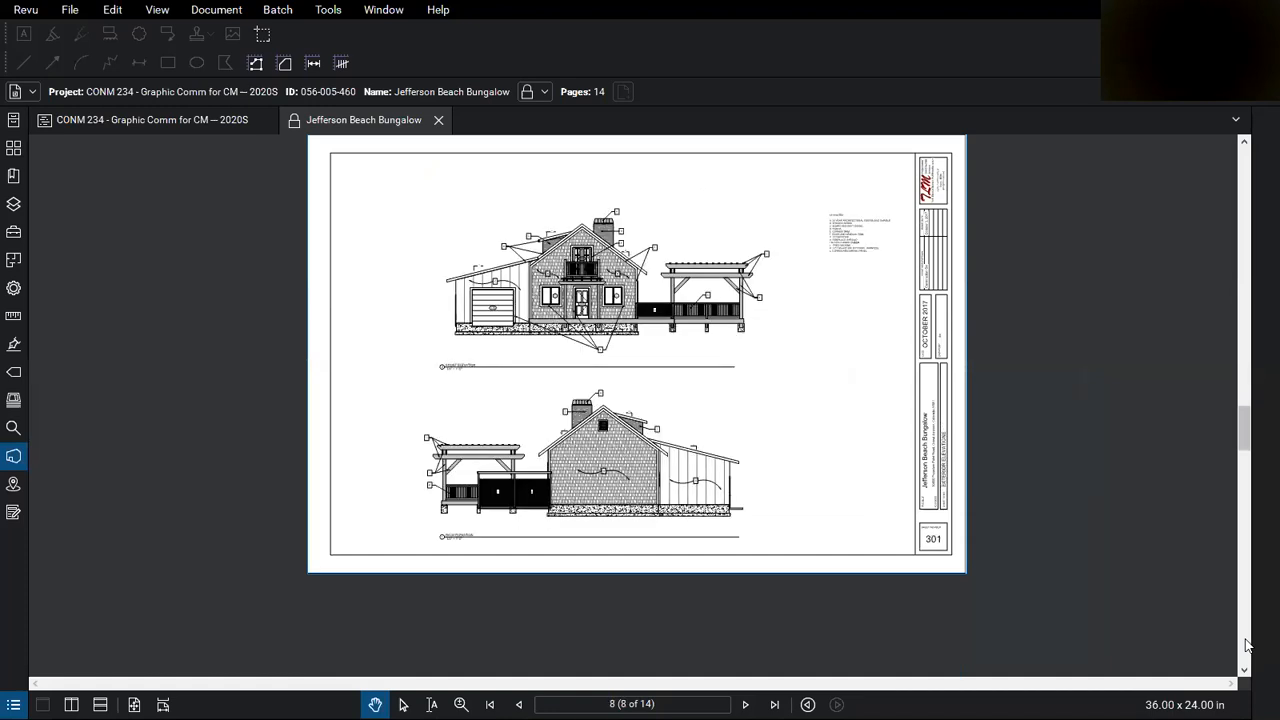
{"action": "left_click", "coordinate": [1247, 645]}
{"action": "scroll", "coordinate": [615, 210], "scroll_direction": "up", "scroll_amount": 5}
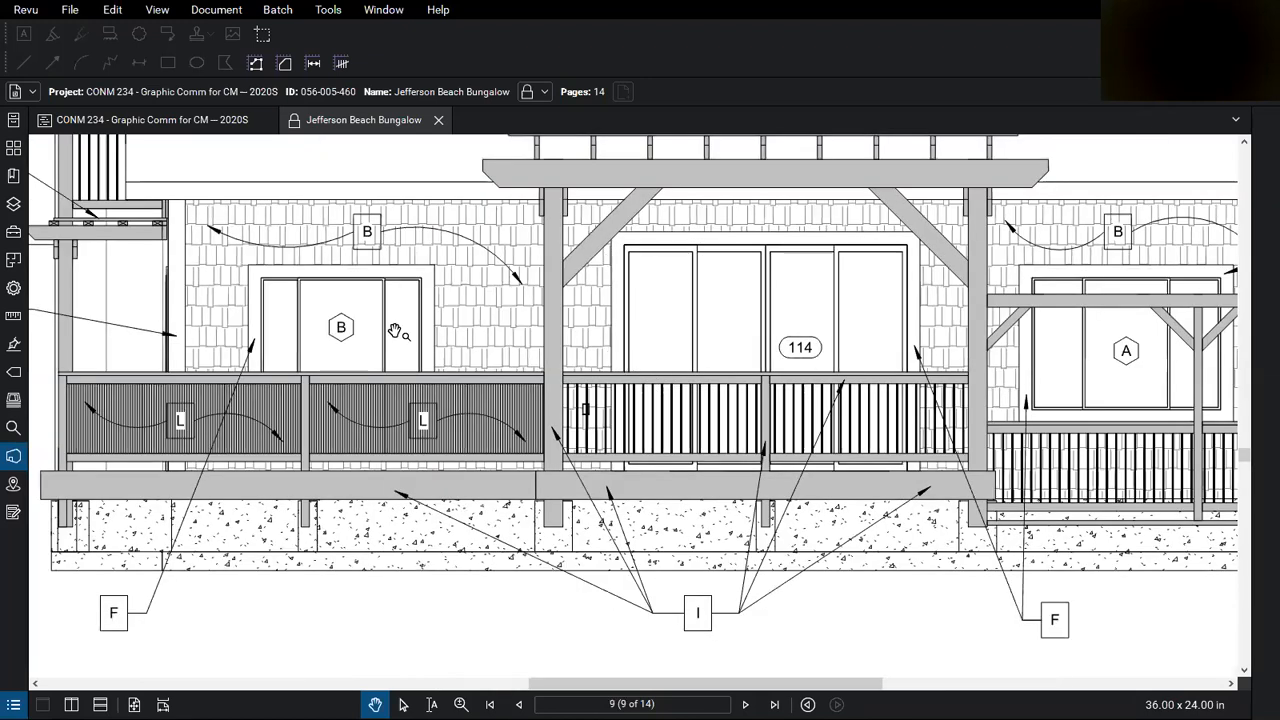
{"action": "scroll", "coordinate": [903, 372], "scroll_direction": "down", "scroll_amount": 2}
{"action": "scroll", "coordinate": [905, 362], "scroll_direction": "up", "scroll_amount": 1}
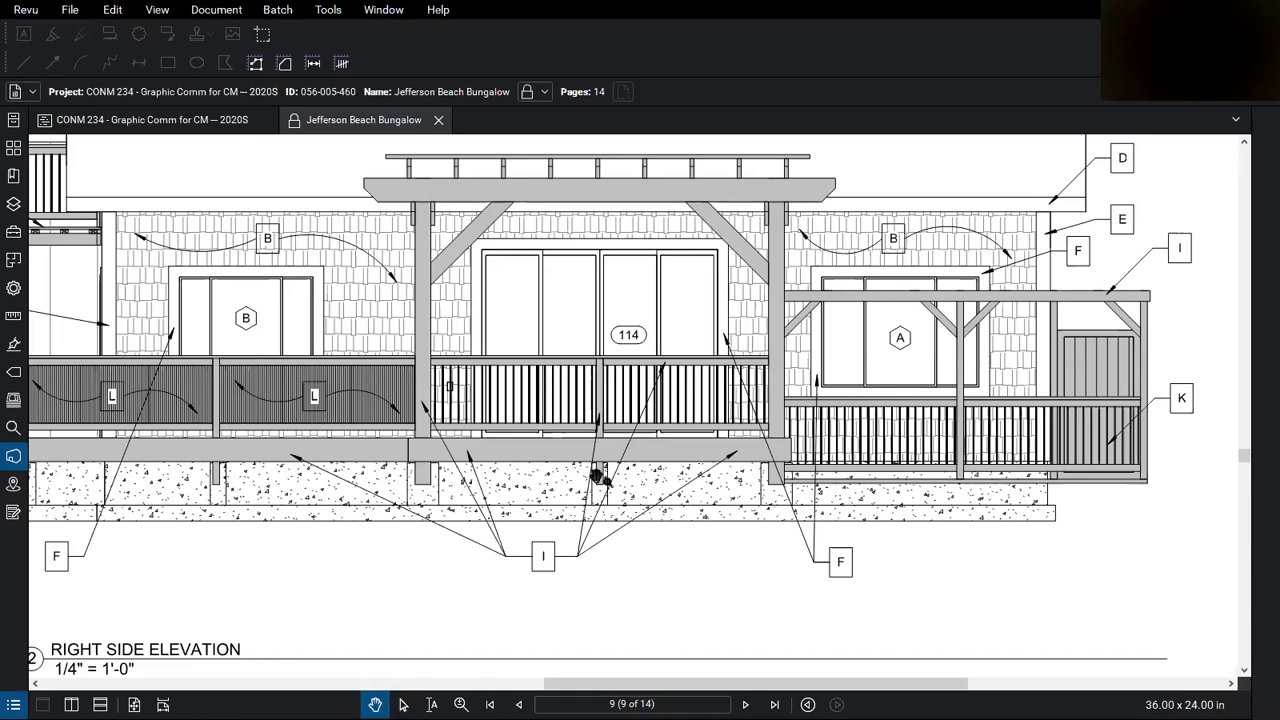
{"action": "scroll", "coordinate": [600, 475], "scroll_direction": "down", "scroll_amount": 2}
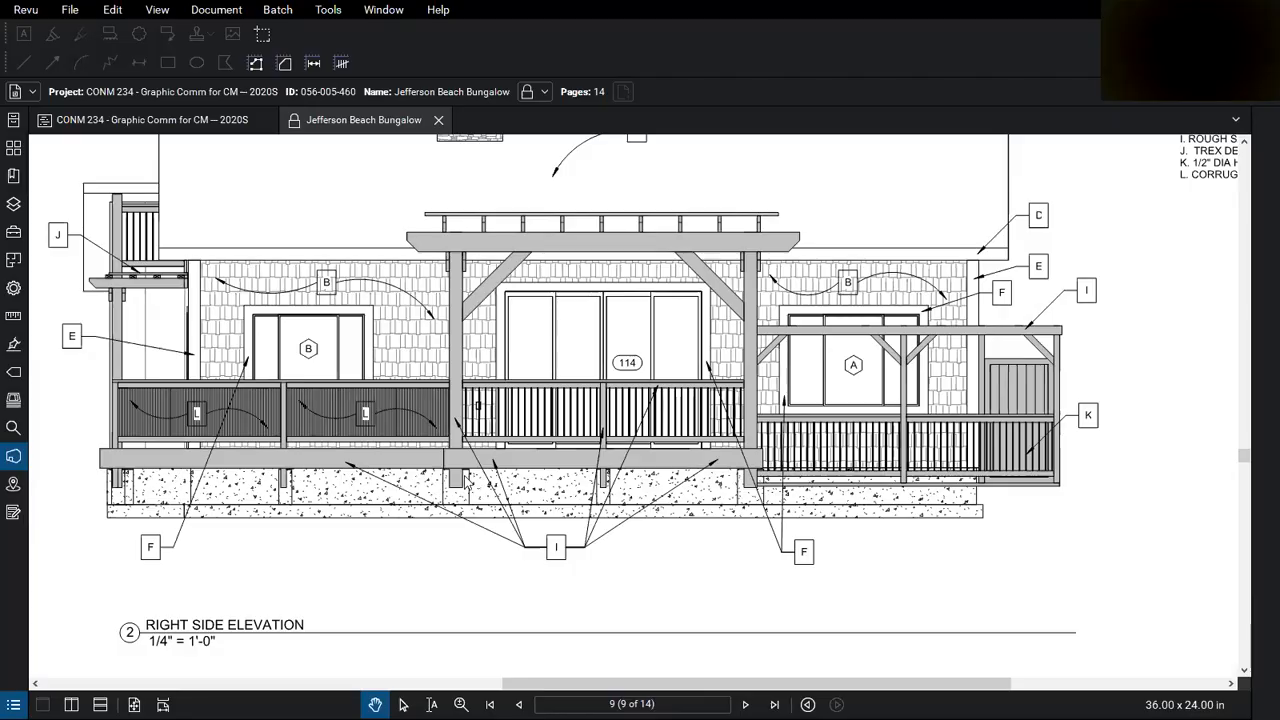
Step: Switch back to Revit and set the head height of the 72" x 60" slider in the back wall to 7' 0"
{"action": "key", "text": "alt+Tab"}
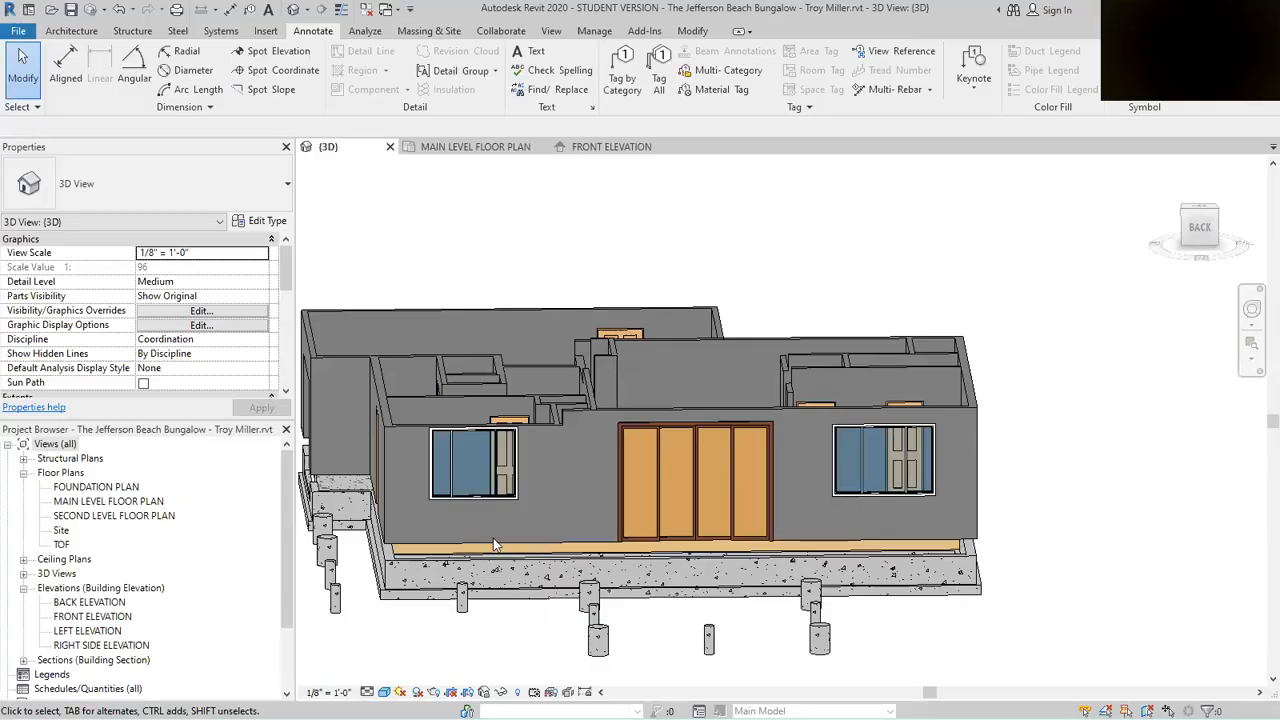
{"action": "scroll", "coordinate": [459, 584], "scroll_direction": "up", "scroll_amount": 3}
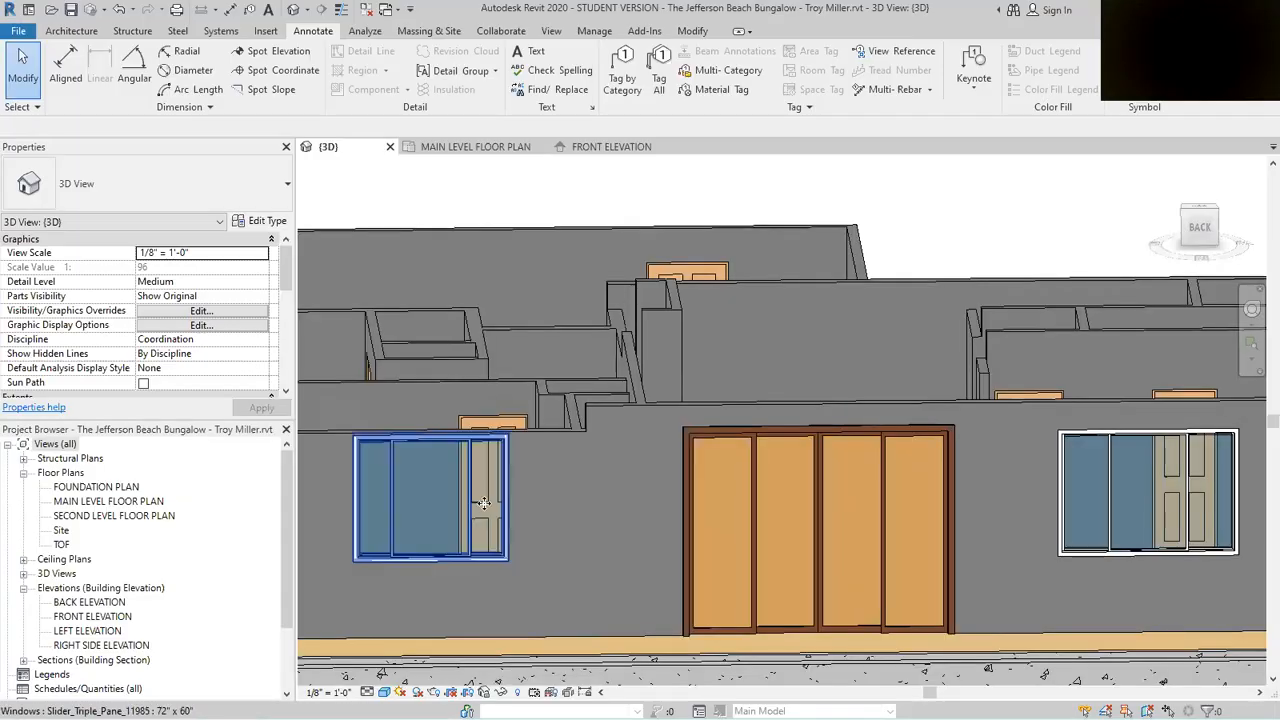
{"action": "left_click", "coordinate": [417, 562]}
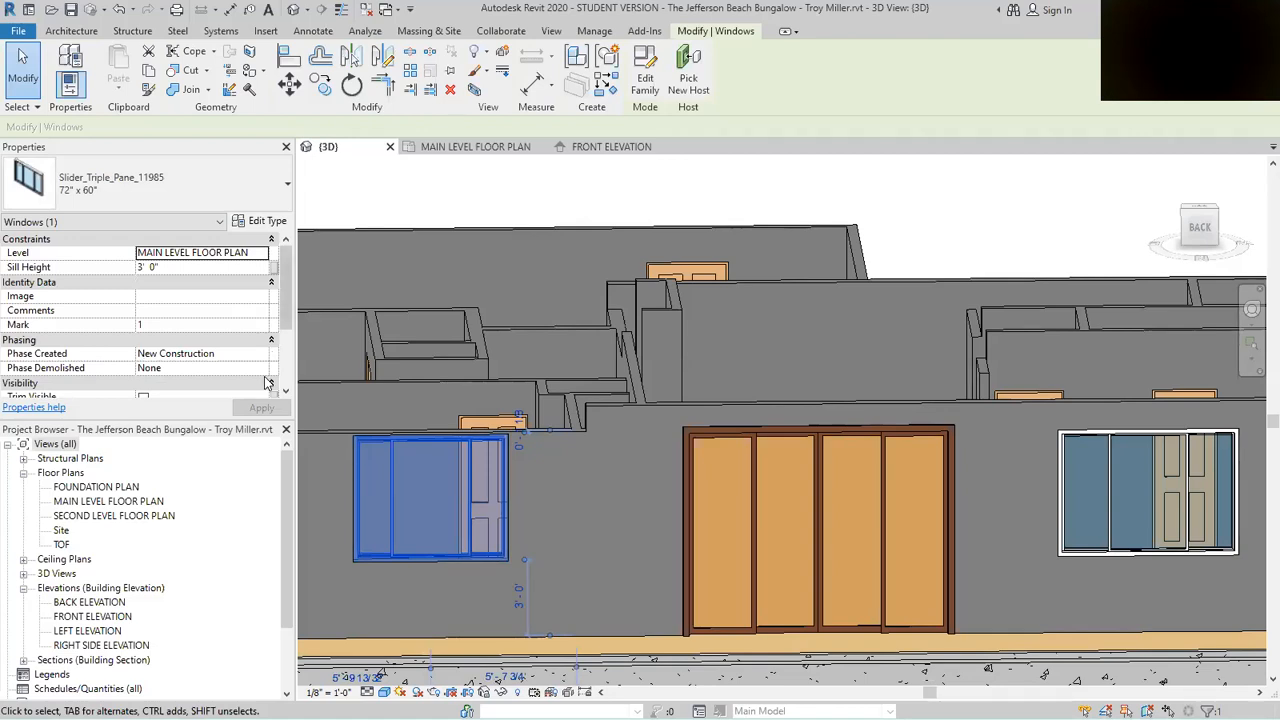
{"action": "scroll", "coordinate": [225, 368], "scroll_direction": "down", "scroll_amount": 3}
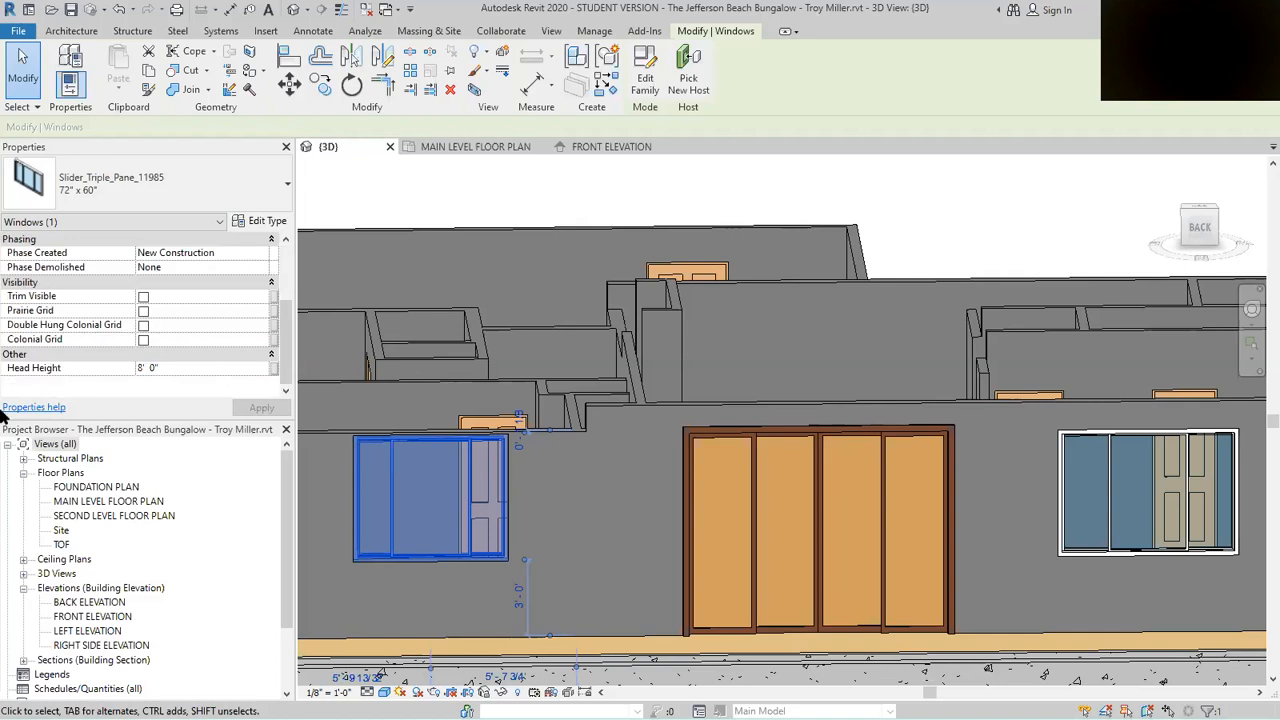
{"action": "left_click", "coordinate": [176, 368]}
{"action": "type", "text": "7"}
{"action": "key", "text": "Return"}
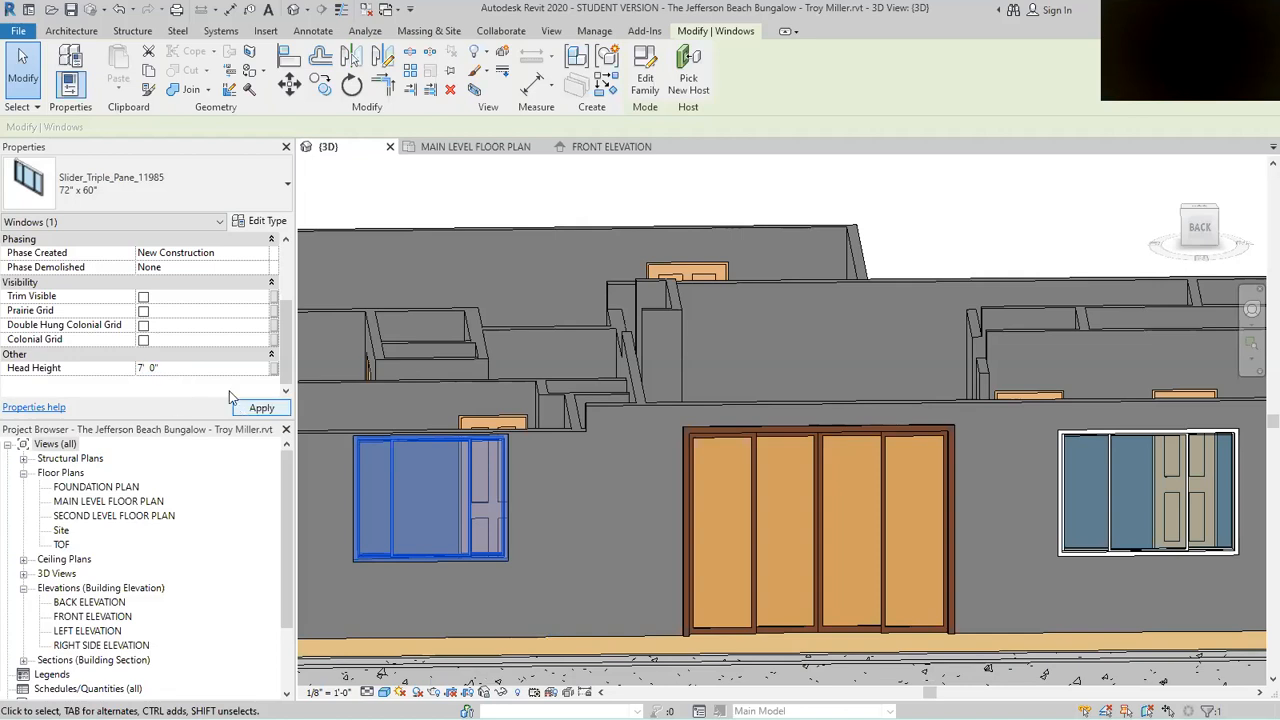
{"action": "left_click", "coordinate": [261, 407]}
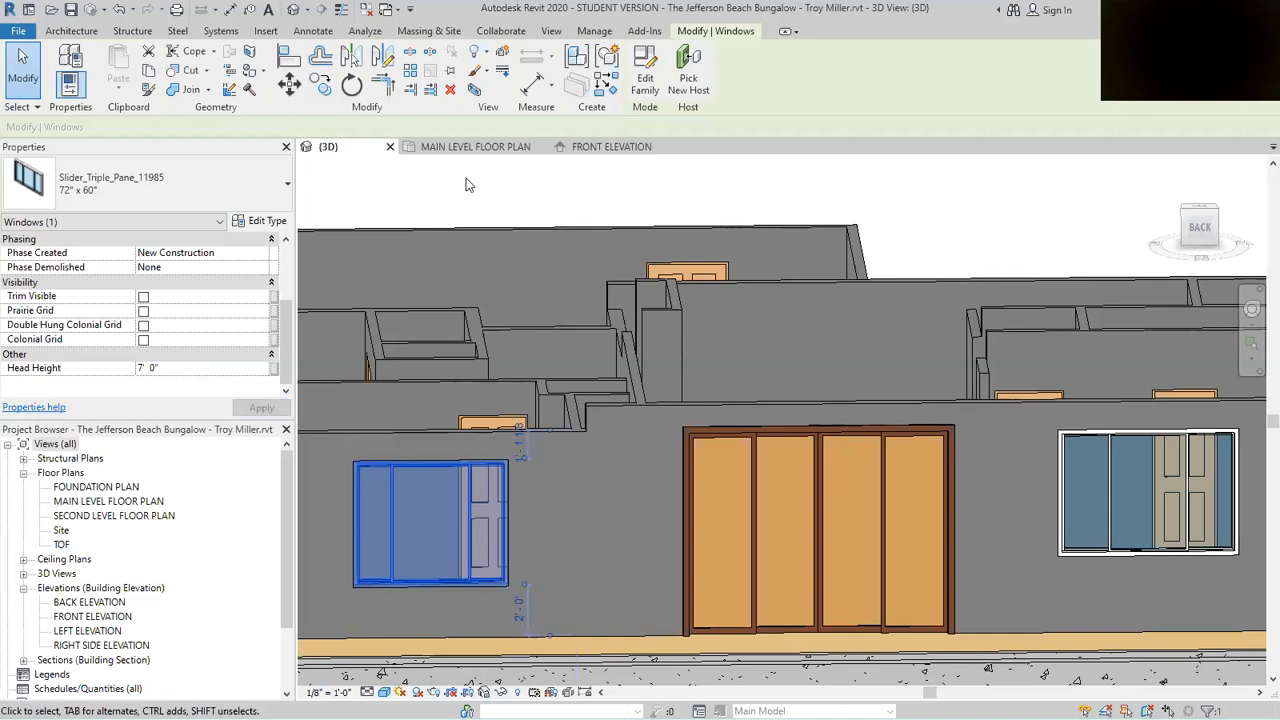
{"action": "key", "text": "Escape"}
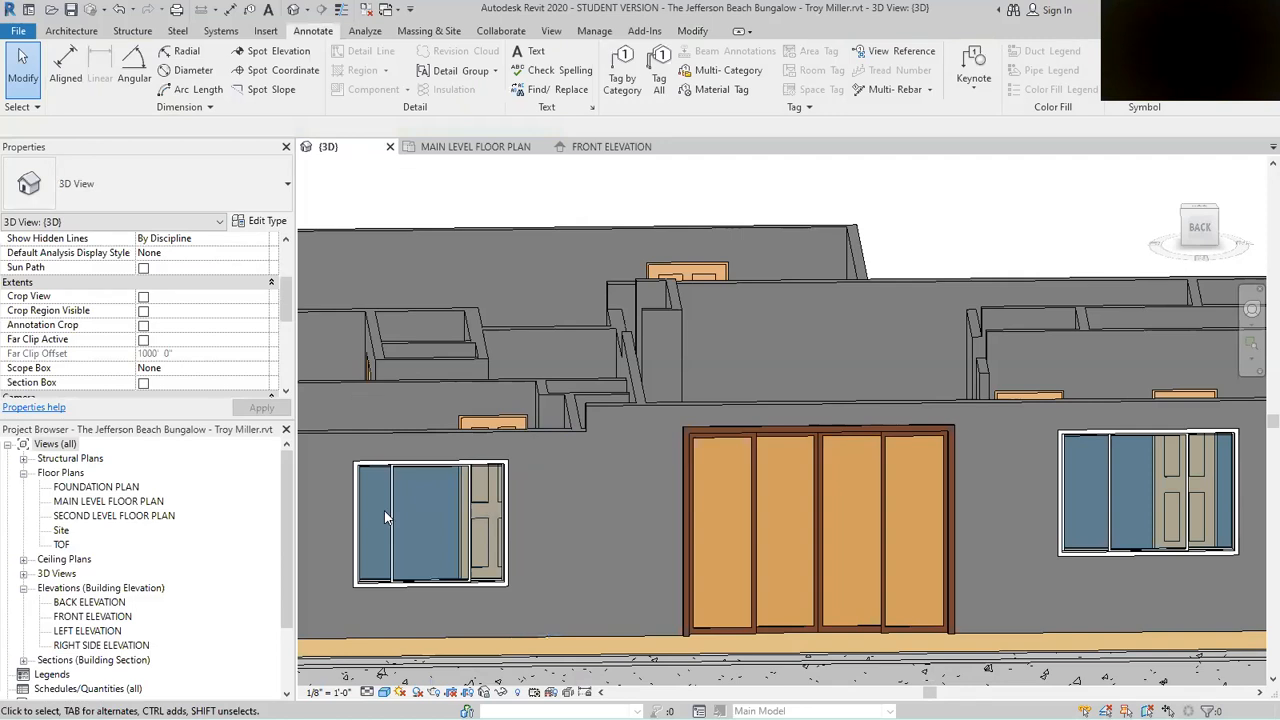
Step: Set the head height of the 84" x 60" slider on the other side of the four-panel door to 7' 0"
{"action": "scroll", "coordinate": [384, 510], "scroll_direction": "down", "scroll_amount": 1}
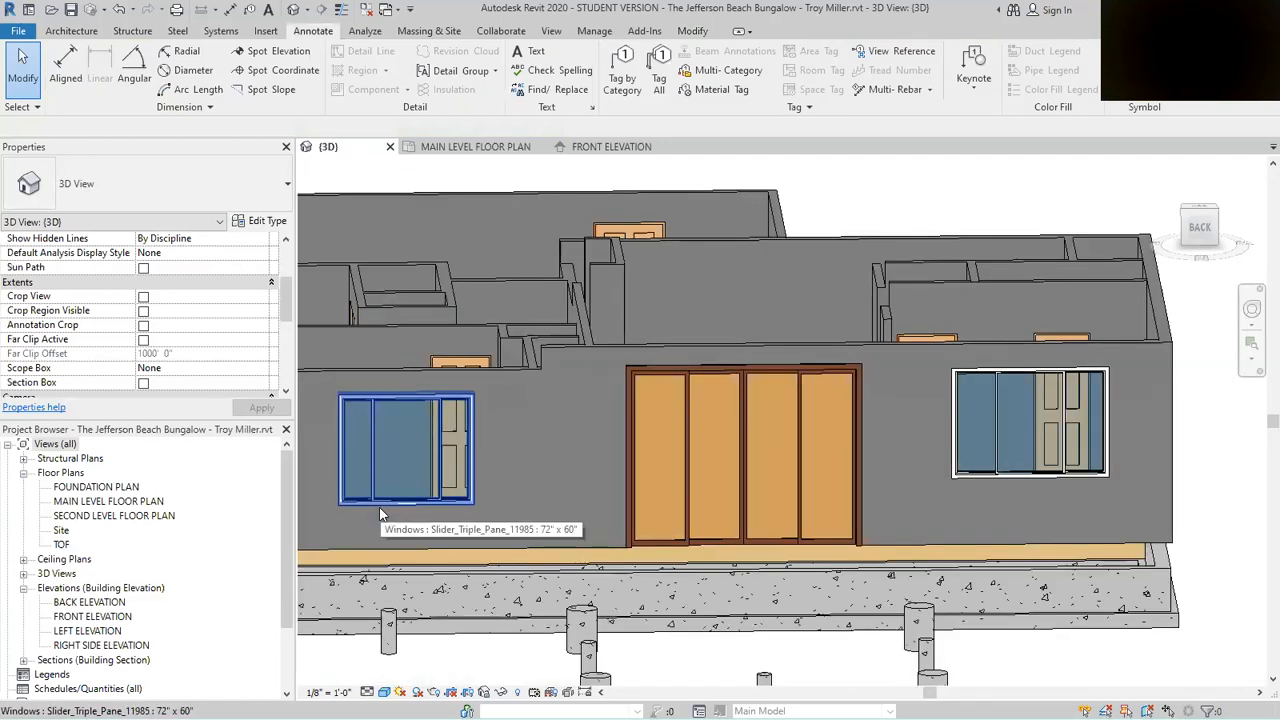
{"action": "left_click", "coordinate": [968, 376]}
{"action": "left_click", "coordinate": [147, 367]}
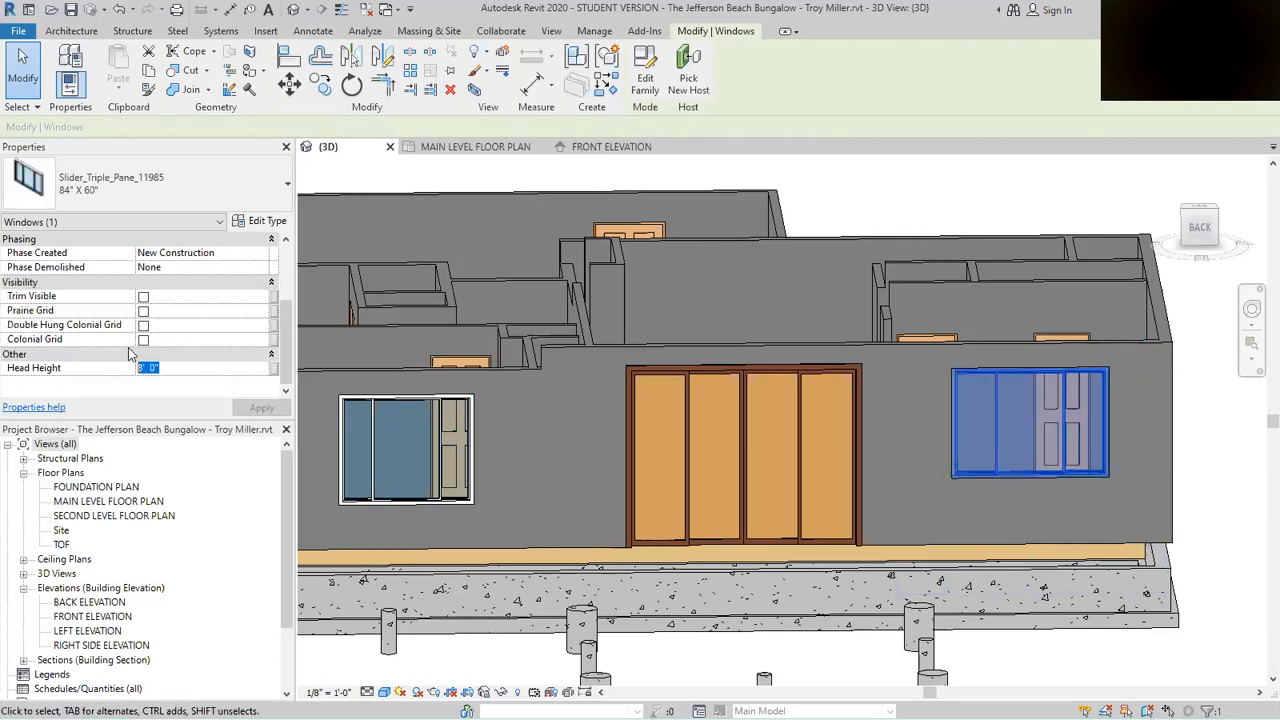
{"action": "type", "text": "7' 0\""}
{"action": "left_click", "coordinate": [255, 410]}
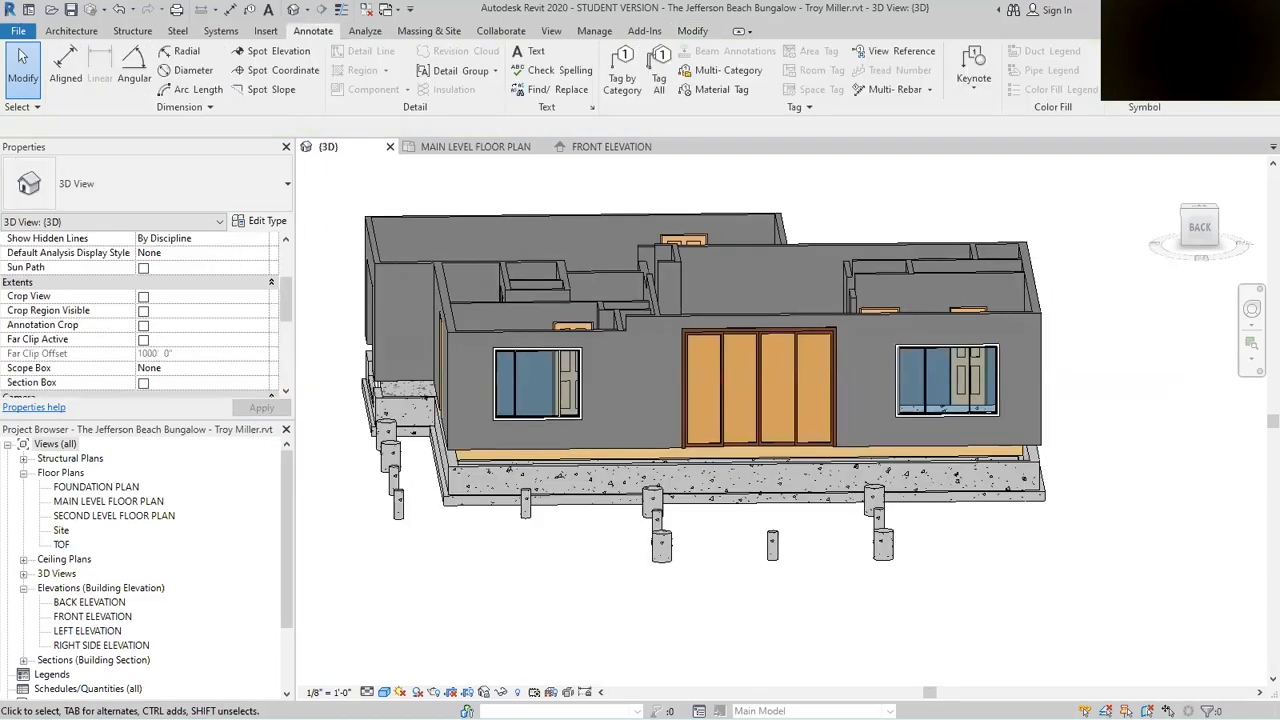
Step: Check the 84" x 60" slider's sill and head heights in its properties and inspect both back-wall windows in 3D
{"action": "middle_click_drag", "start_coordinate": [980, 446], "coordinate": [1151, 663], "text": "shift"}
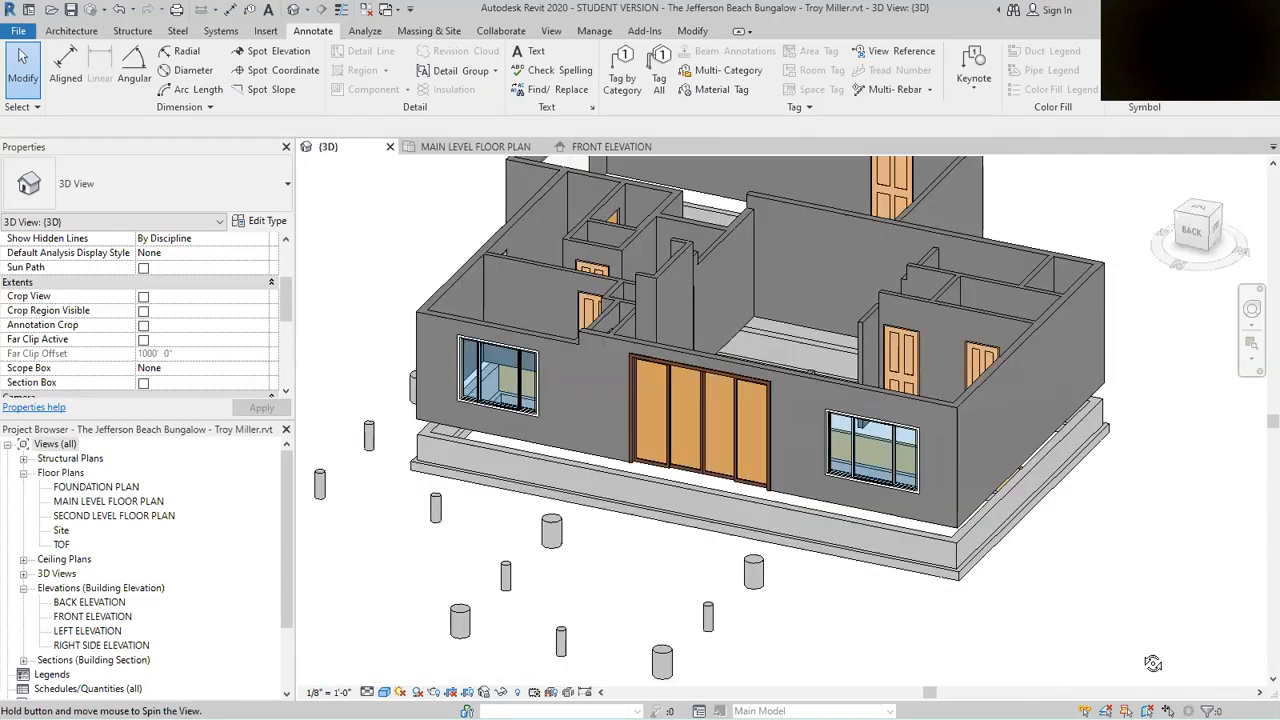
{"action": "scroll", "coordinate": [858, 430], "scroll_direction": "up", "scroll_amount": 3}
{"action": "left_click", "coordinate": [882, 394]}
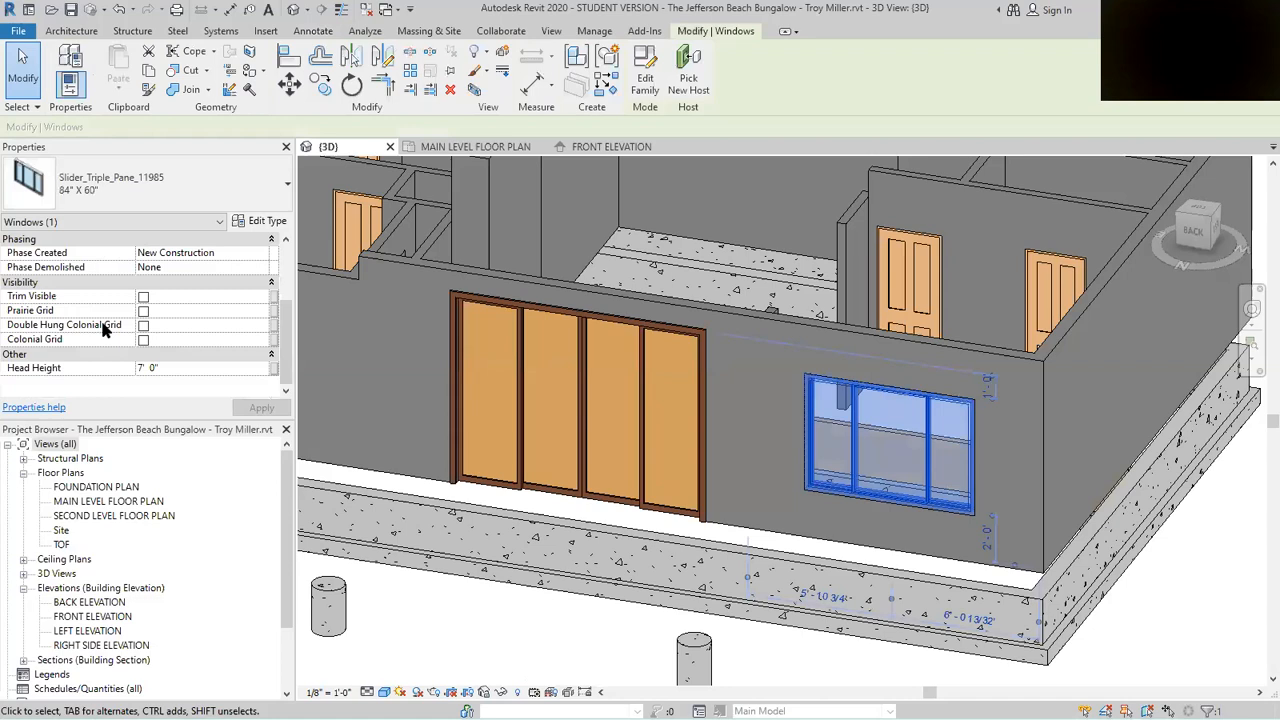
{"action": "scroll", "coordinate": [176, 375], "scroll_direction": "up", "scroll_amount": 3}
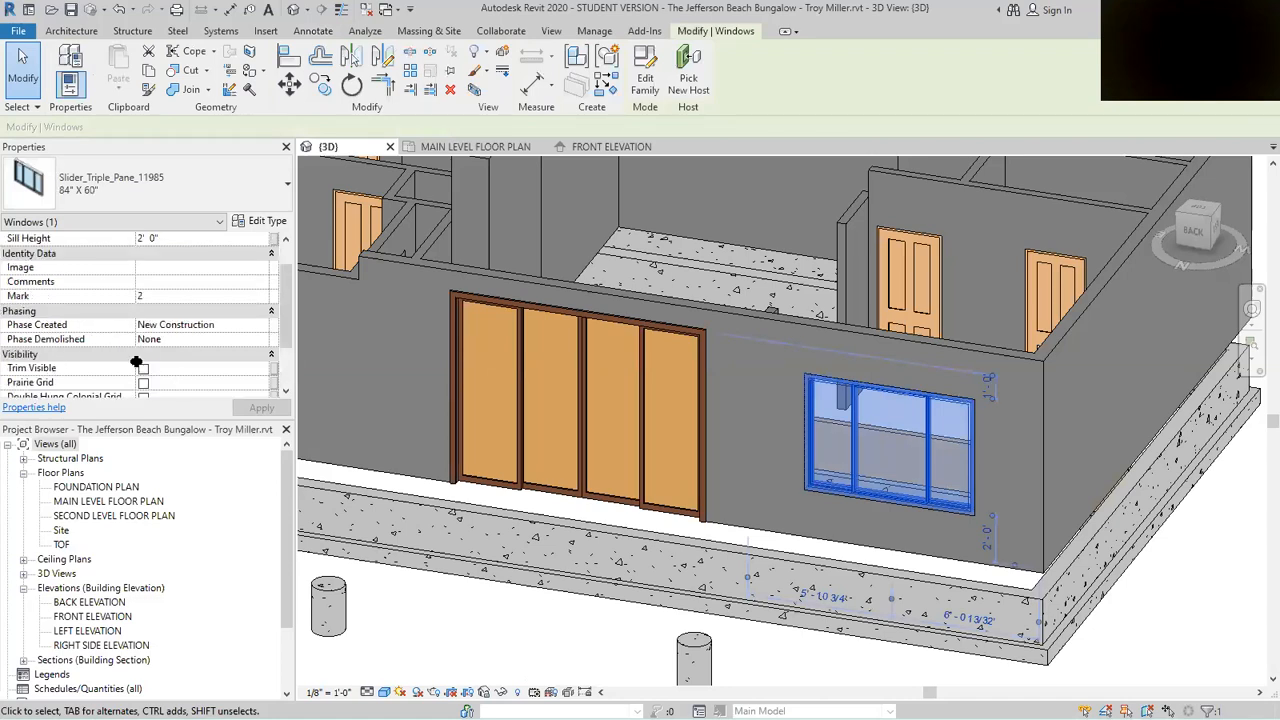
{"action": "scroll", "coordinate": [186, 377], "scroll_direction": "down", "scroll_amount": 3}
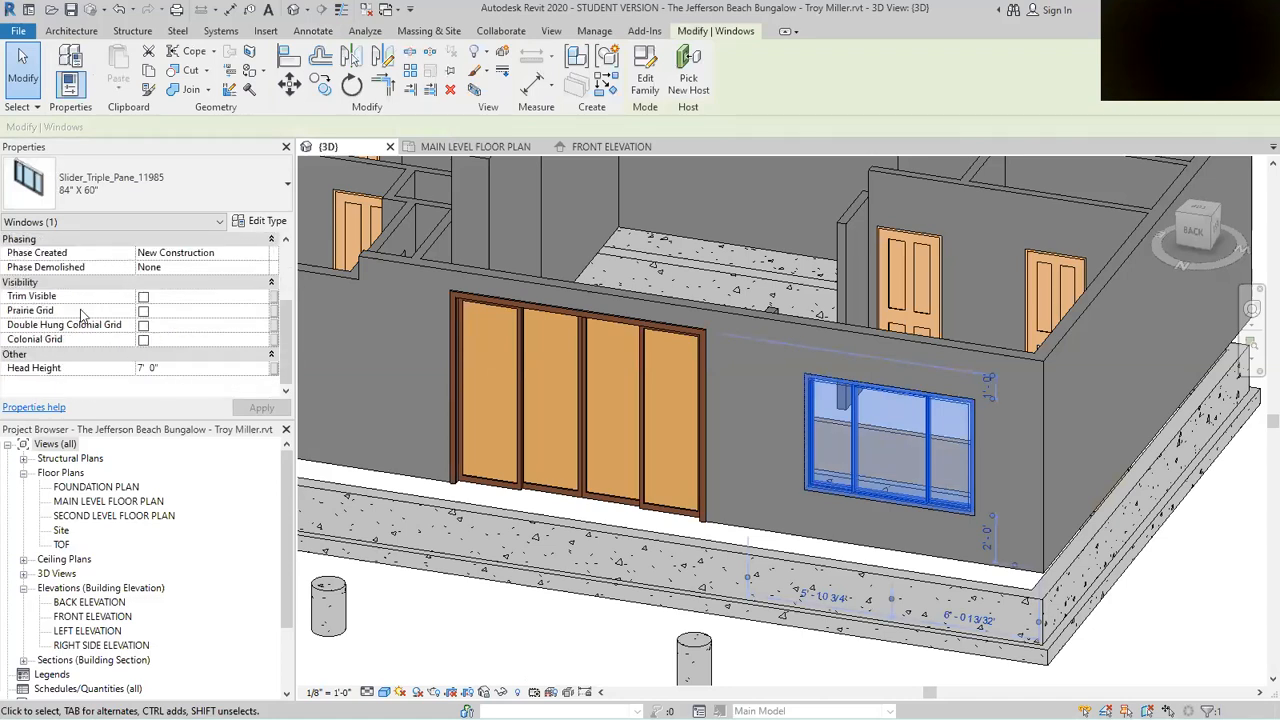
{"action": "scroll", "coordinate": [86, 280], "scroll_direction": "up", "scroll_amount": 3}
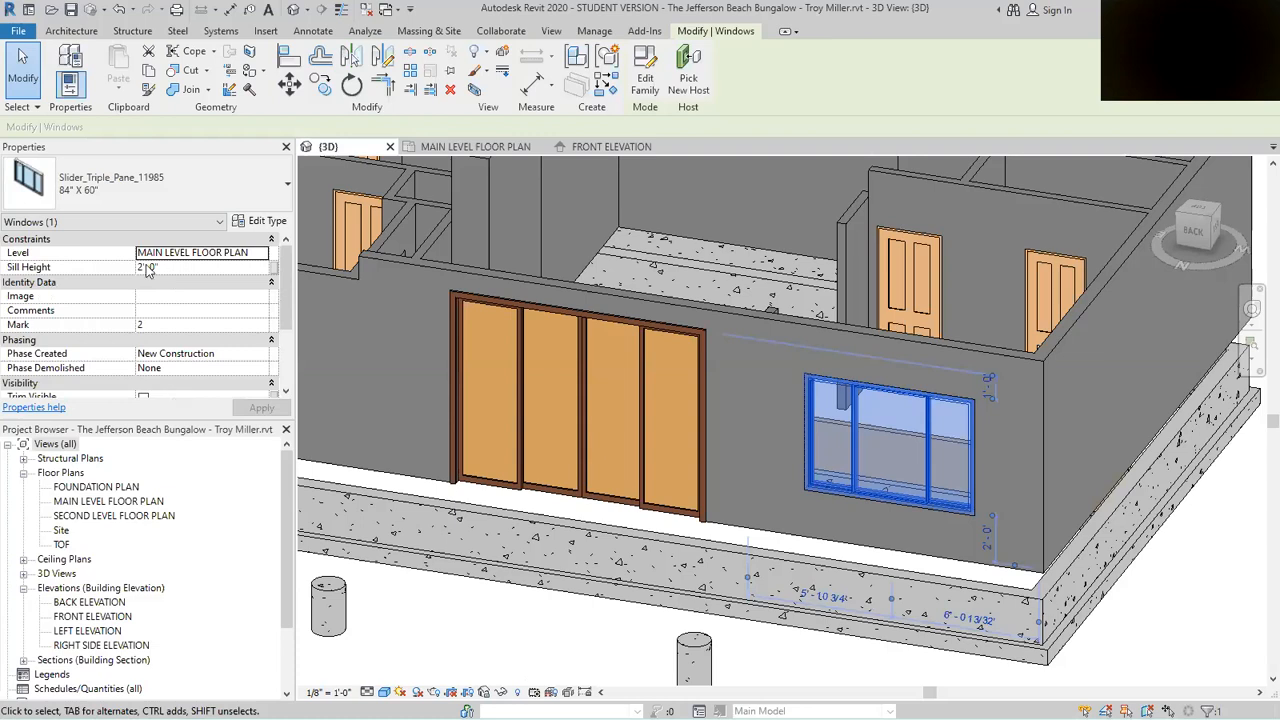
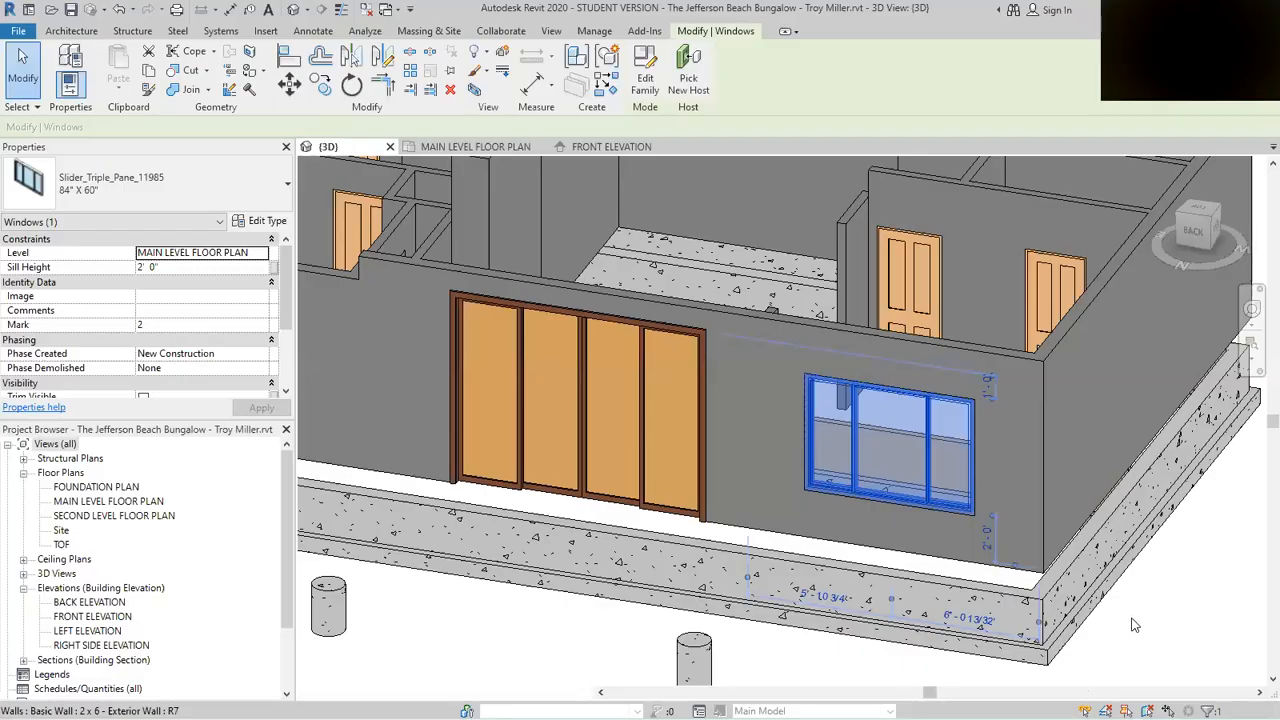
{"action": "key", "text": "Escape"}
{"action": "middle_click_drag", "start_coordinate": [1134, 625], "coordinate": [762, 508], "text": "shift"}
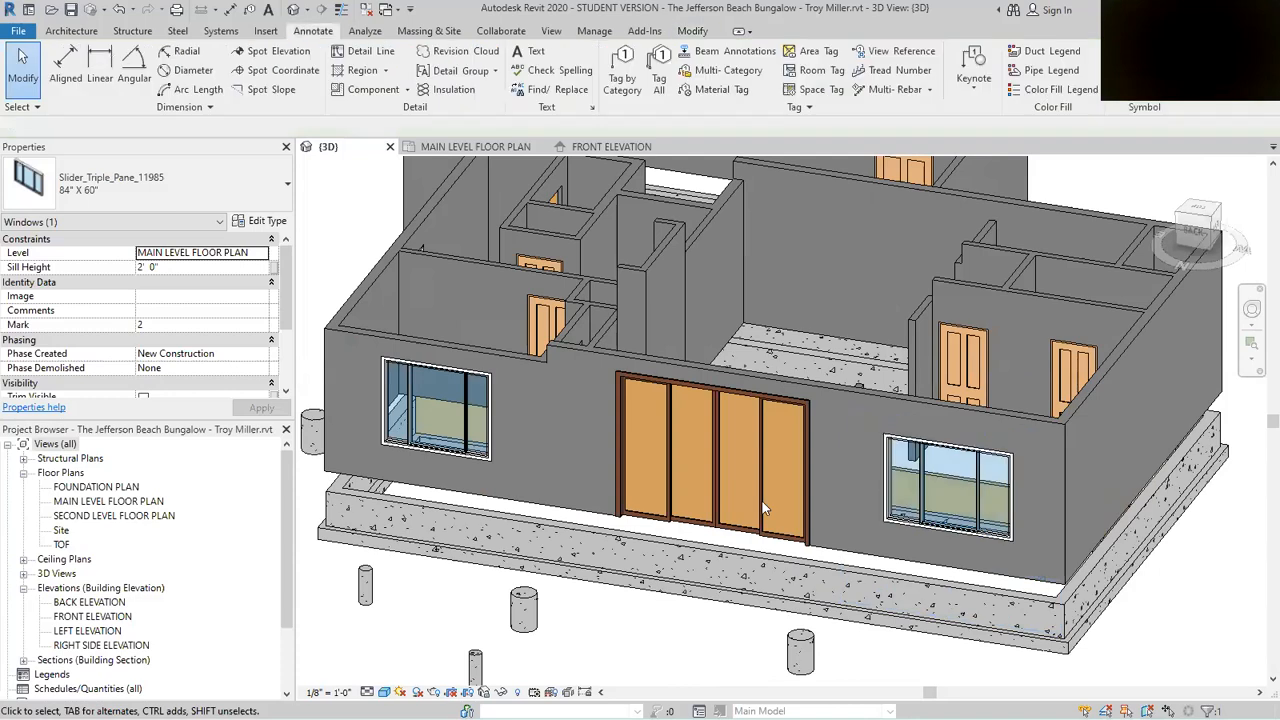
{"action": "middle_click_drag", "start_coordinate": [548, 291], "coordinate": [559, 330]}
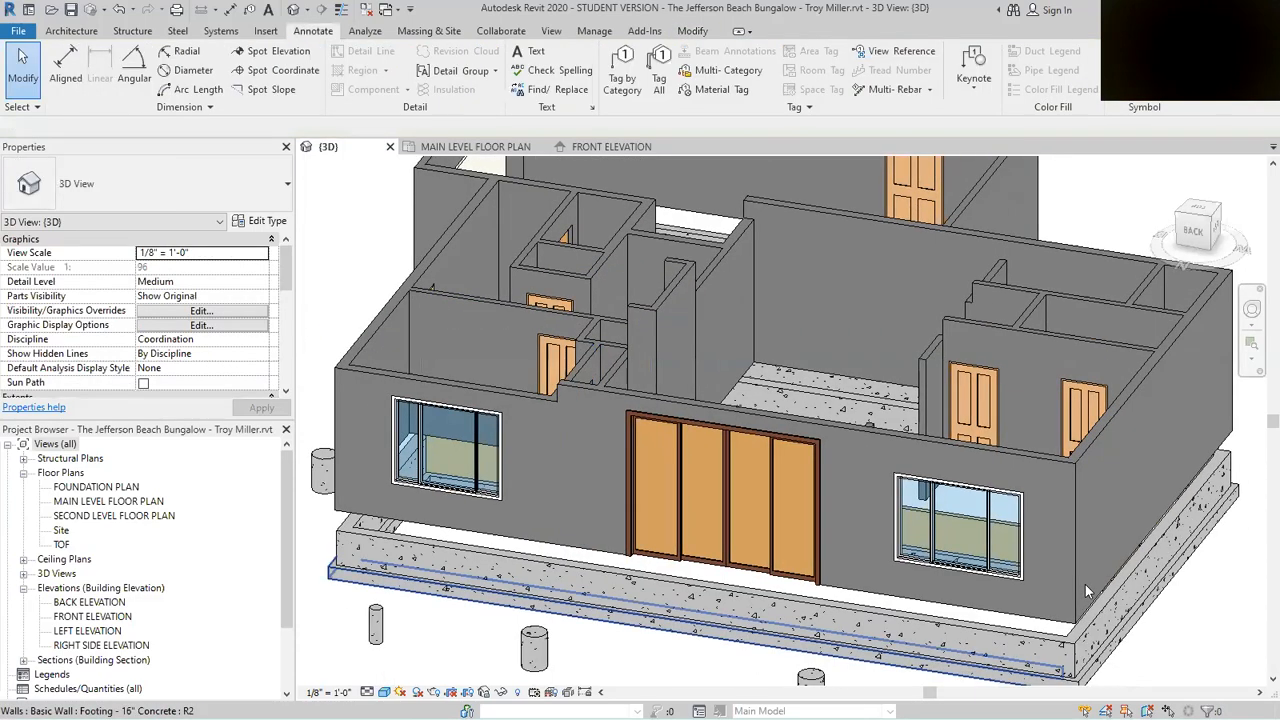
Step: Open the main level floor plan view with the whole plan in sight
{"action": "left_click", "coordinate": [476, 147]}
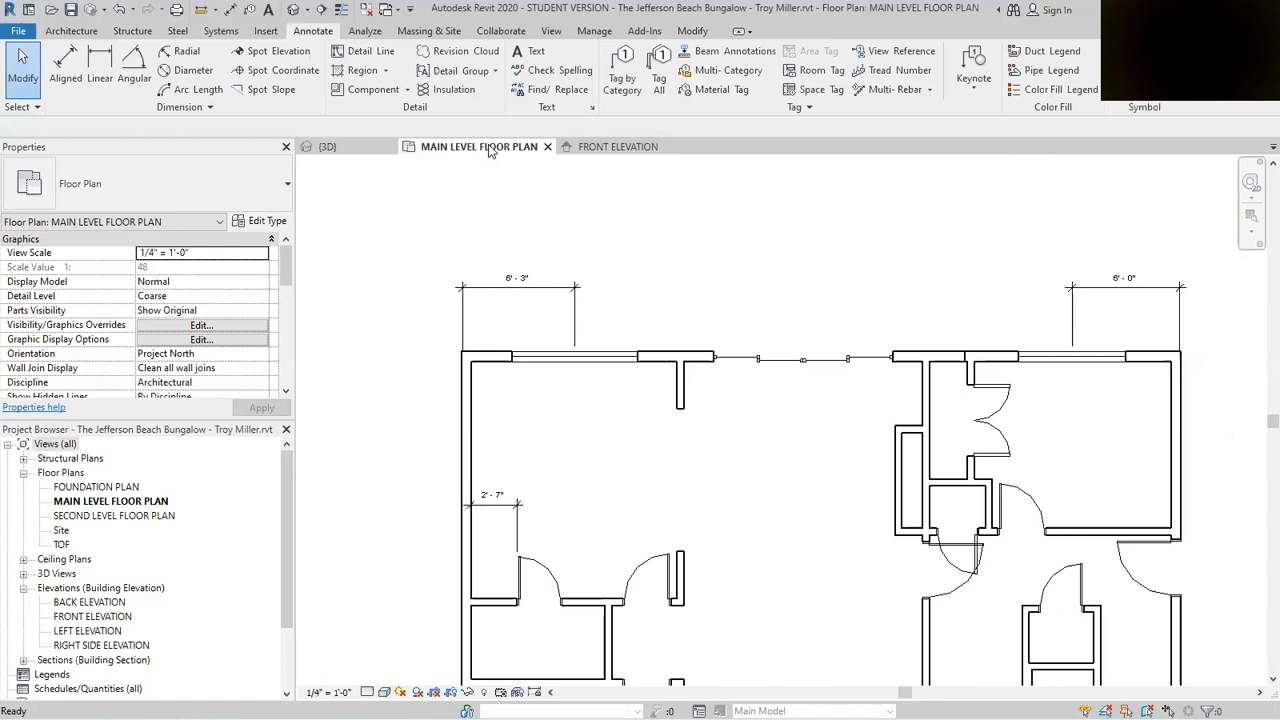
{"action": "scroll", "coordinate": [642, 229], "scroll_direction": "down", "scroll_amount": 1}
{"action": "scroll", "coordinate": [650, 240], "scroll_direction": "down", "scroll_amount": 2}
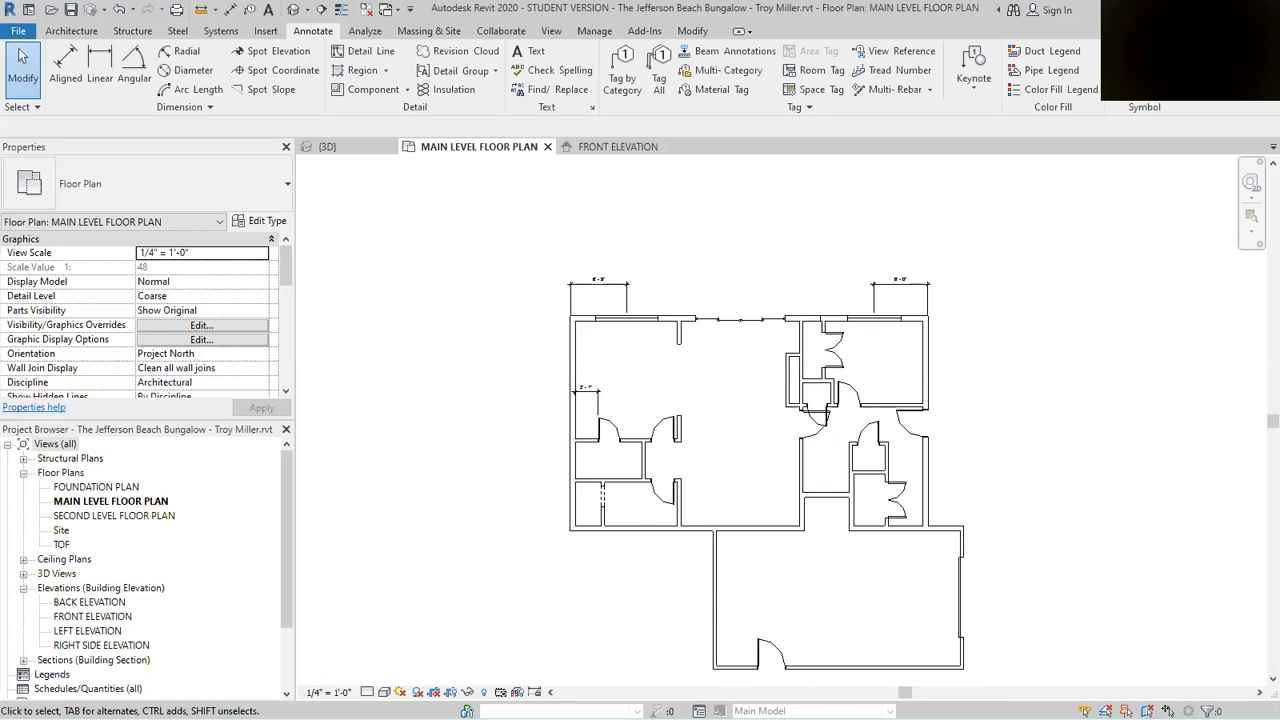
Step: Switch to the drawings in Revu and go back from the page 9 elevations to the floor plans on page 5
{"action": "key", "text": "alt+Tab"}
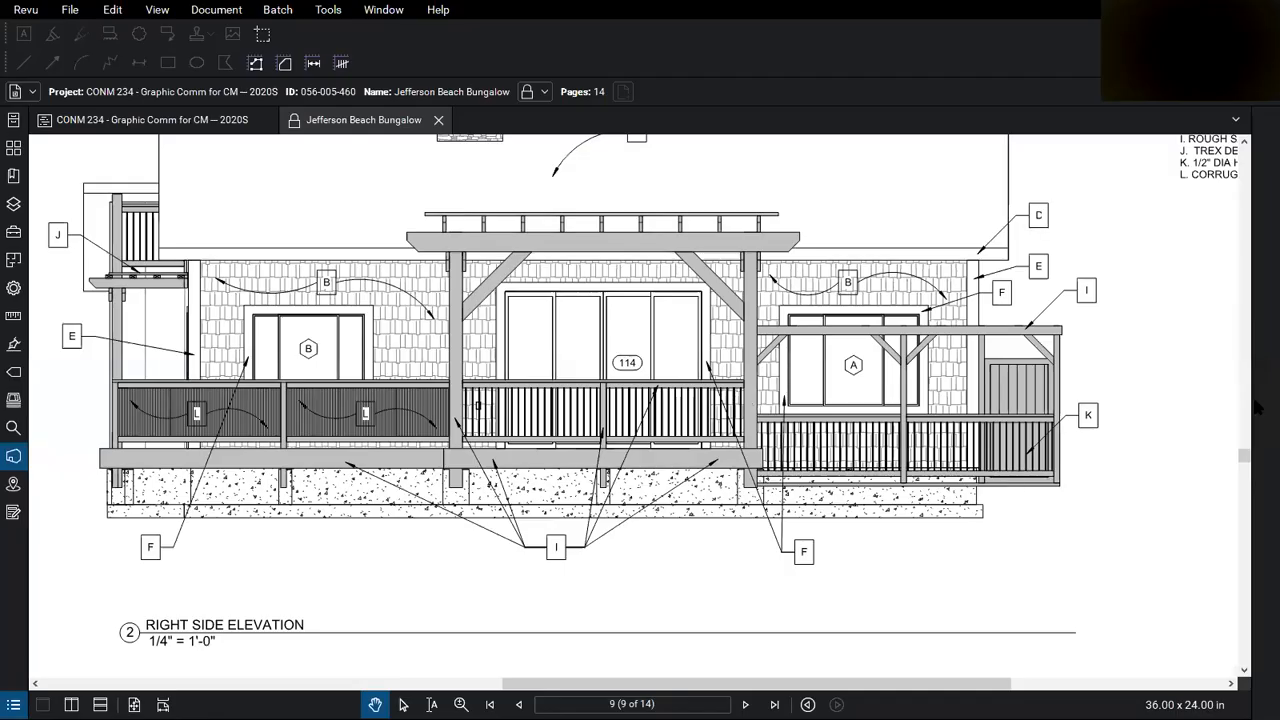
{"action": "left_click", "coordinate": [1245, 297]}
{"action": "left_click", "coordinate": [1245, 297]}
{"action": "left_click", "coordinate": [1245, 297]}
{"action": "left_click", "coordinate": [1245, 297]}
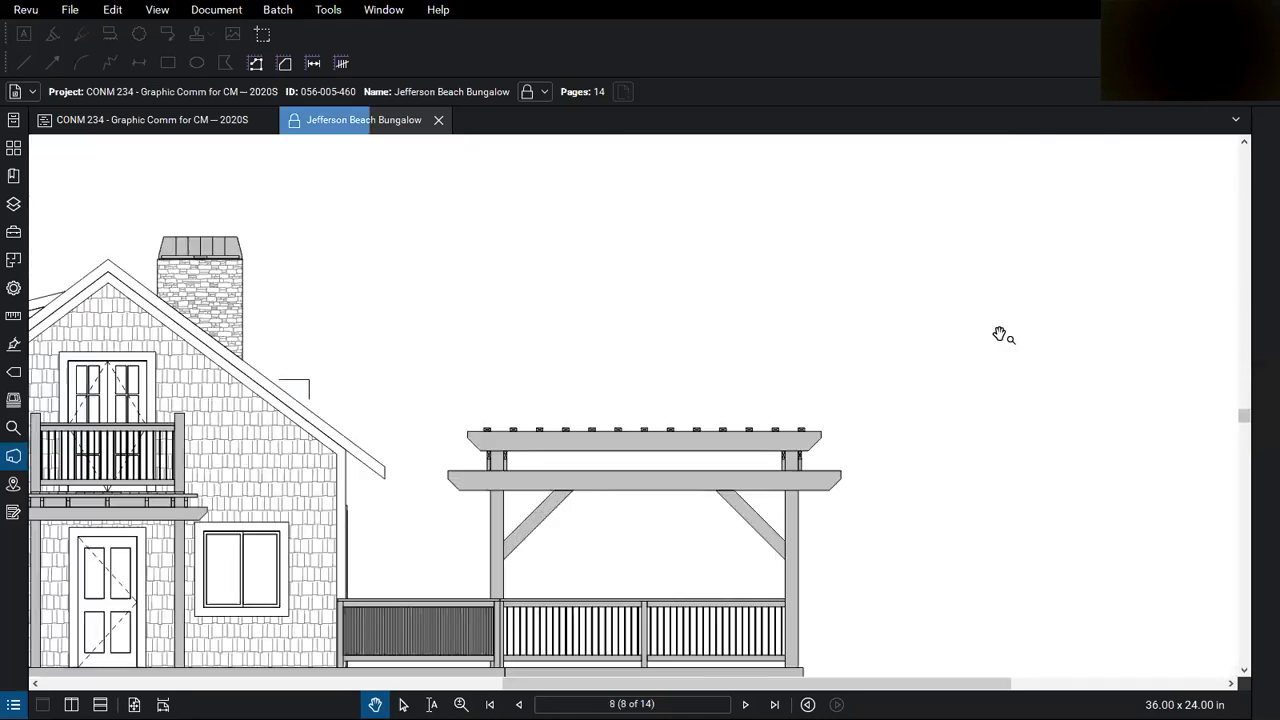
{"action": "scroll", "coordinate": [1000, 334], "scroll_direction": "down", "scroll_amount": 3}
{"action": "scroll", "coordinate": [995, 340], "scroll_direction": "down", "scroll_amount": 3}
{"action": "left_click", "coordinate": [1247, 212]}
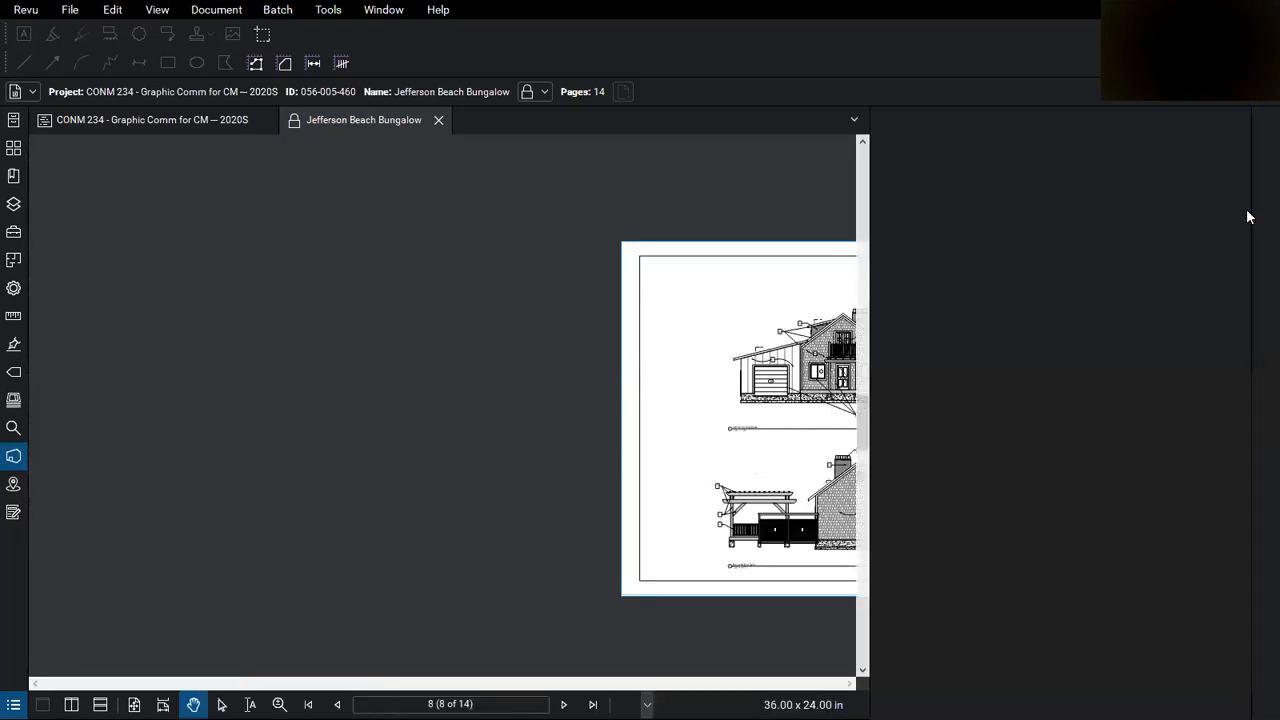
{"action": "left_click_drag", "start_coordinate": [869, 257], "coordinate": [1250, 292]}
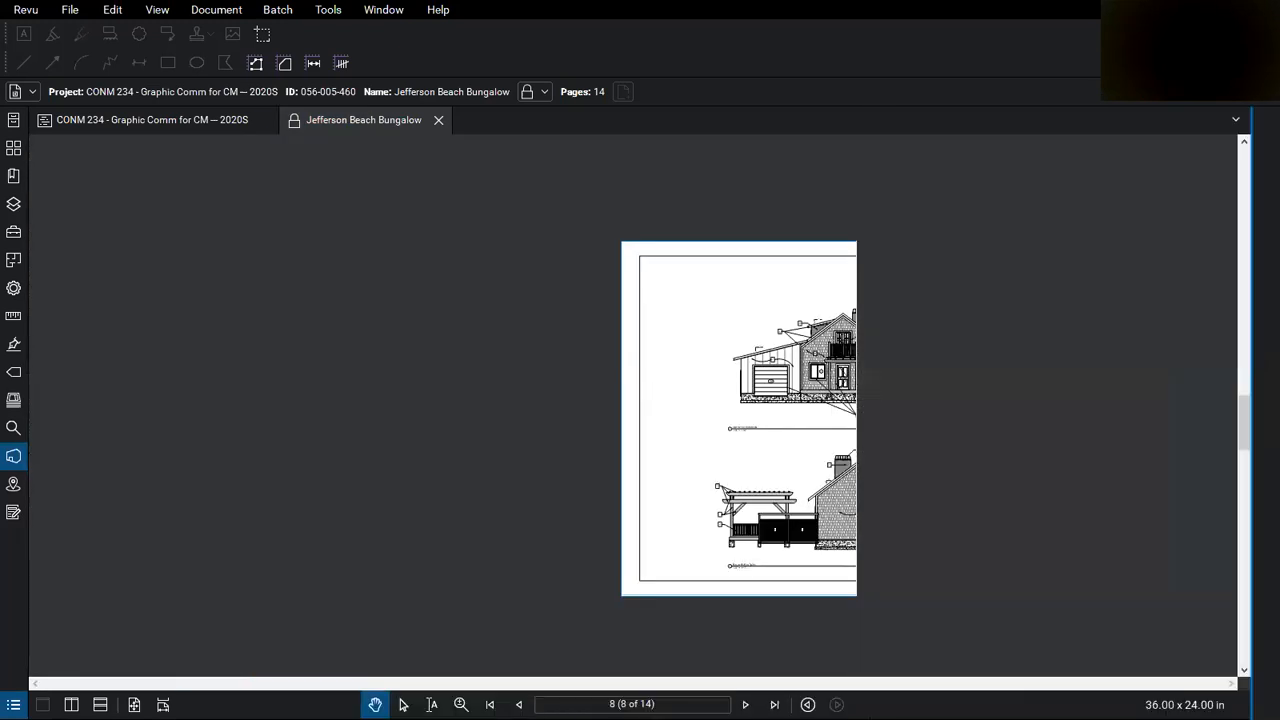
{"action": "left_click", "coordinate": [1244, 296]}
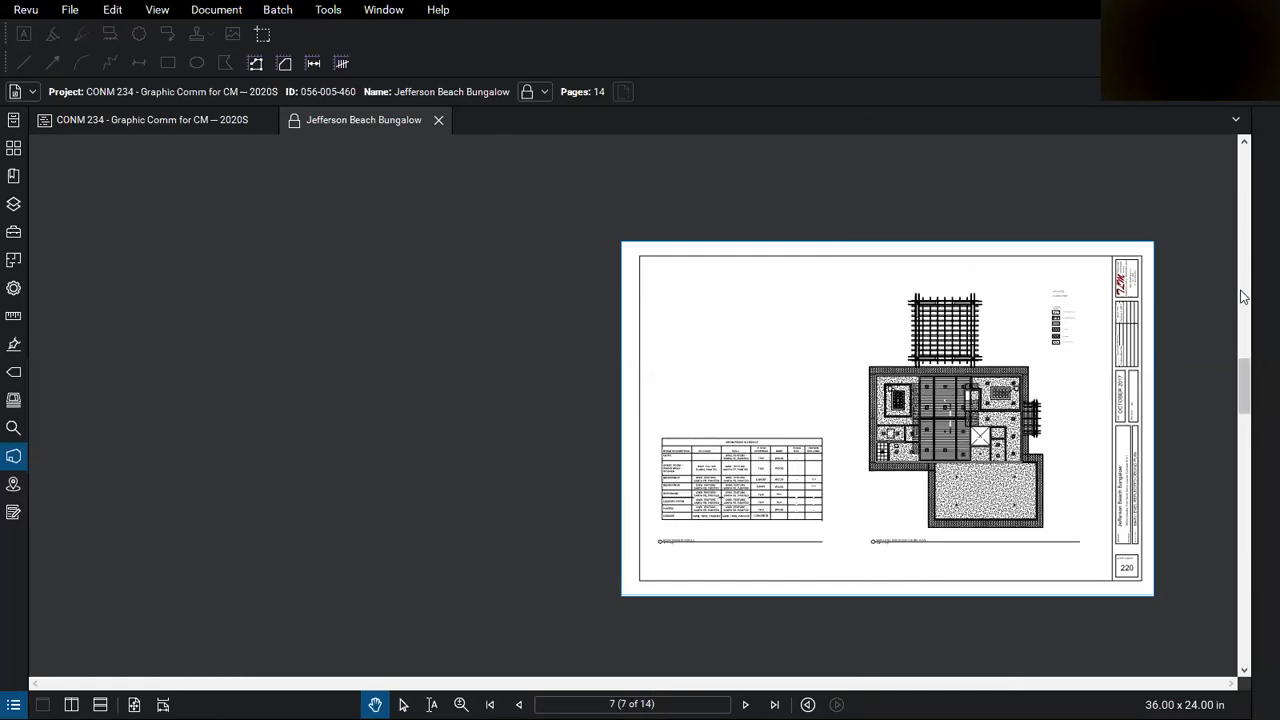
{"action": "left_click", "coordinate": [1244, 296]}
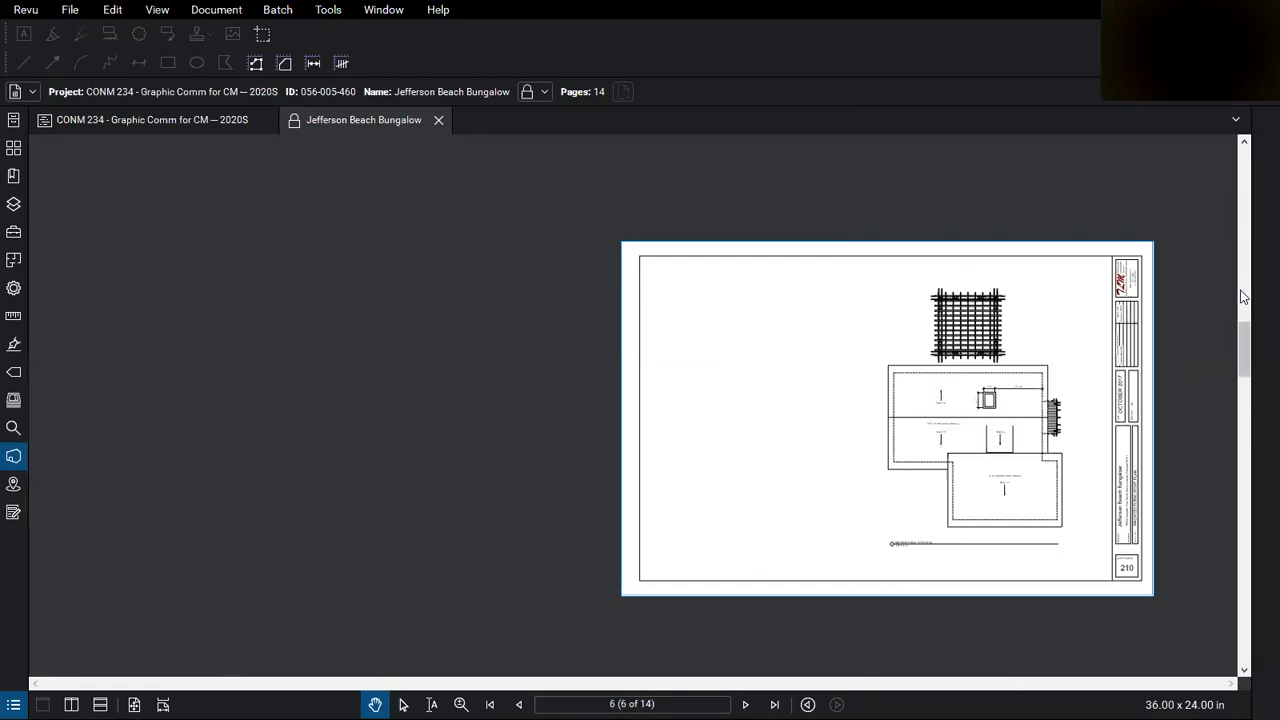
{"action": "left_click", "coordinate": [1244, 296]}
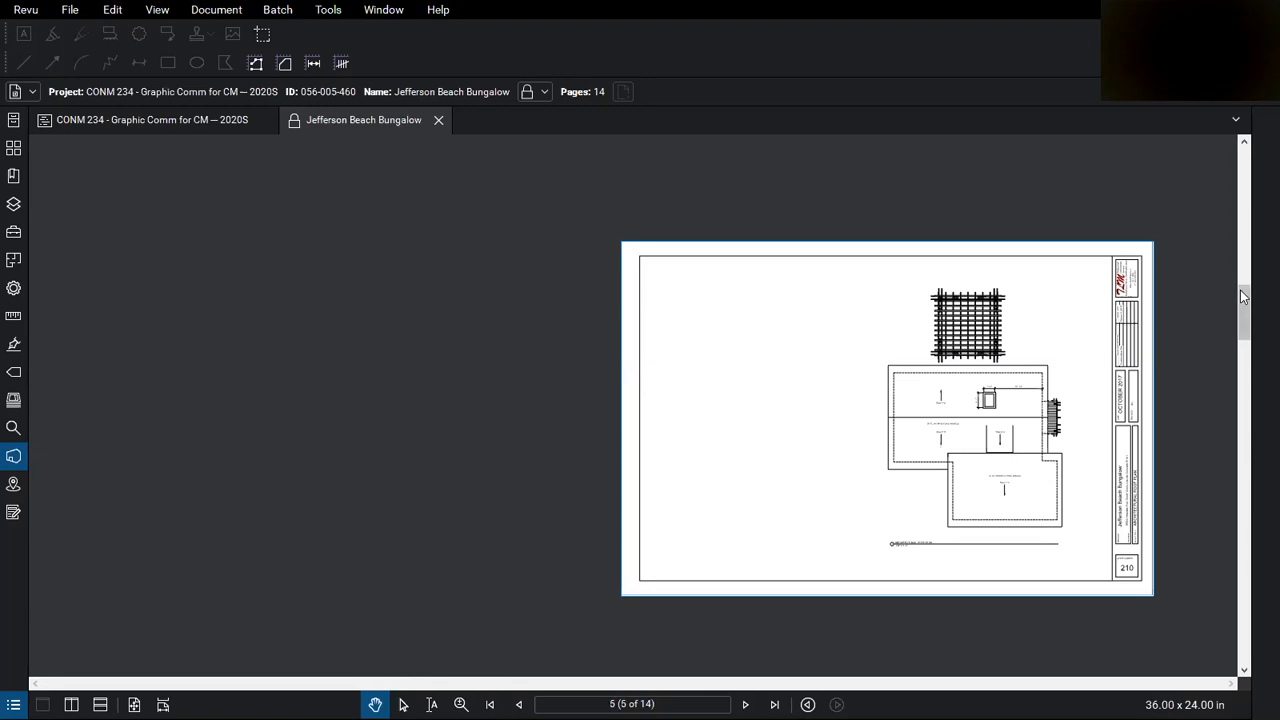
Step: Examine the locations of windows C and D along the entry, bathroom and garage walls on the main level floor plan
{"action": "scroll", "coordinate": [1019, 440], "scroll_direction": "up", "scroll_amount": 5}
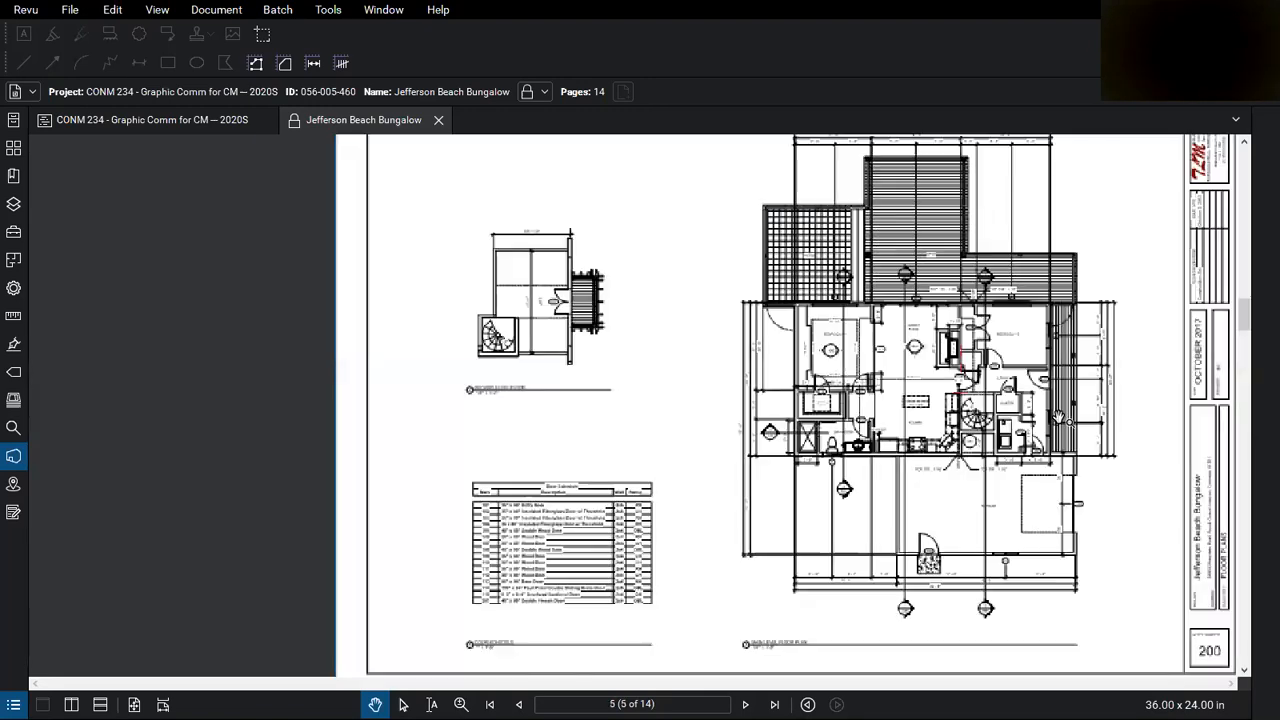
{"action": "scroll", "coordinate": [1103, 414], "scroll_direction": "up", "scroll_amount": 3}
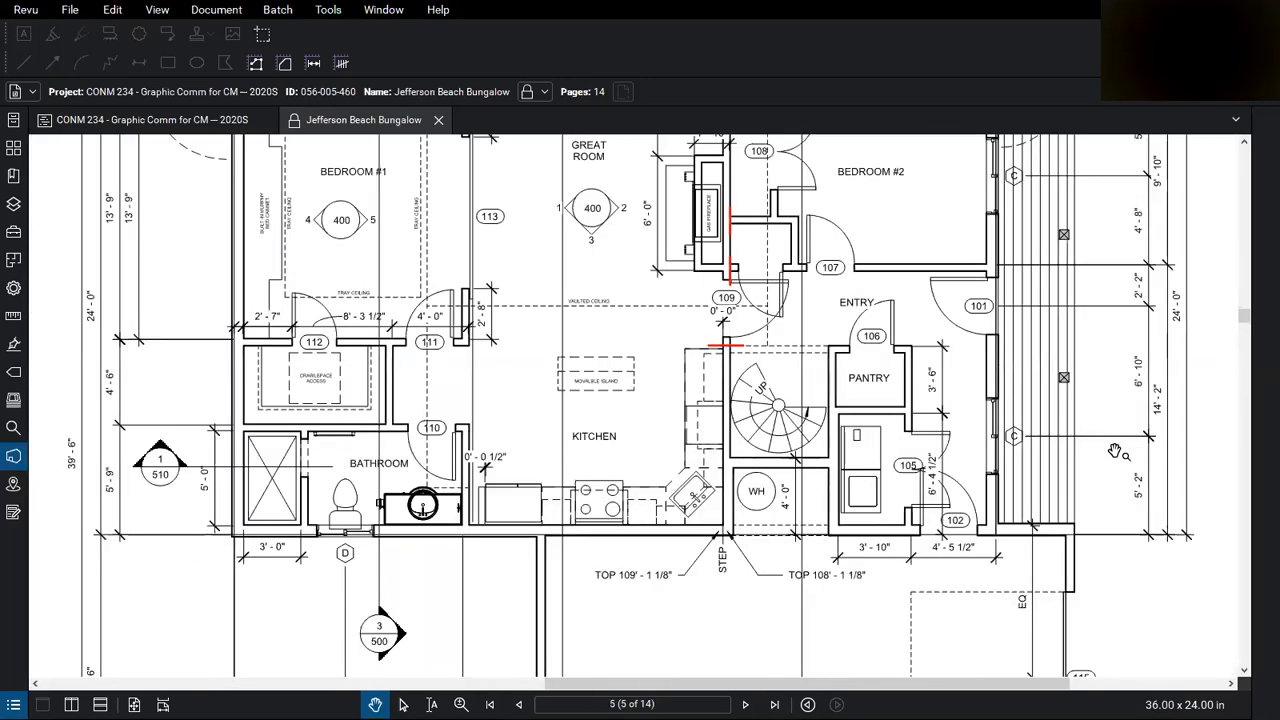
{"action": "scroll", "coordinate": [1119, 451], "scroll_direction": "down", "scroll_amount": 4}
{"action": "scroll", "coordinate": [1010, 332], "scroll_direction": "up", "scroll_amount": 3}
{"action": "scroll", "coordinate": [1012, 480], "scroll_direction": "down", "scroll_amount": 5}
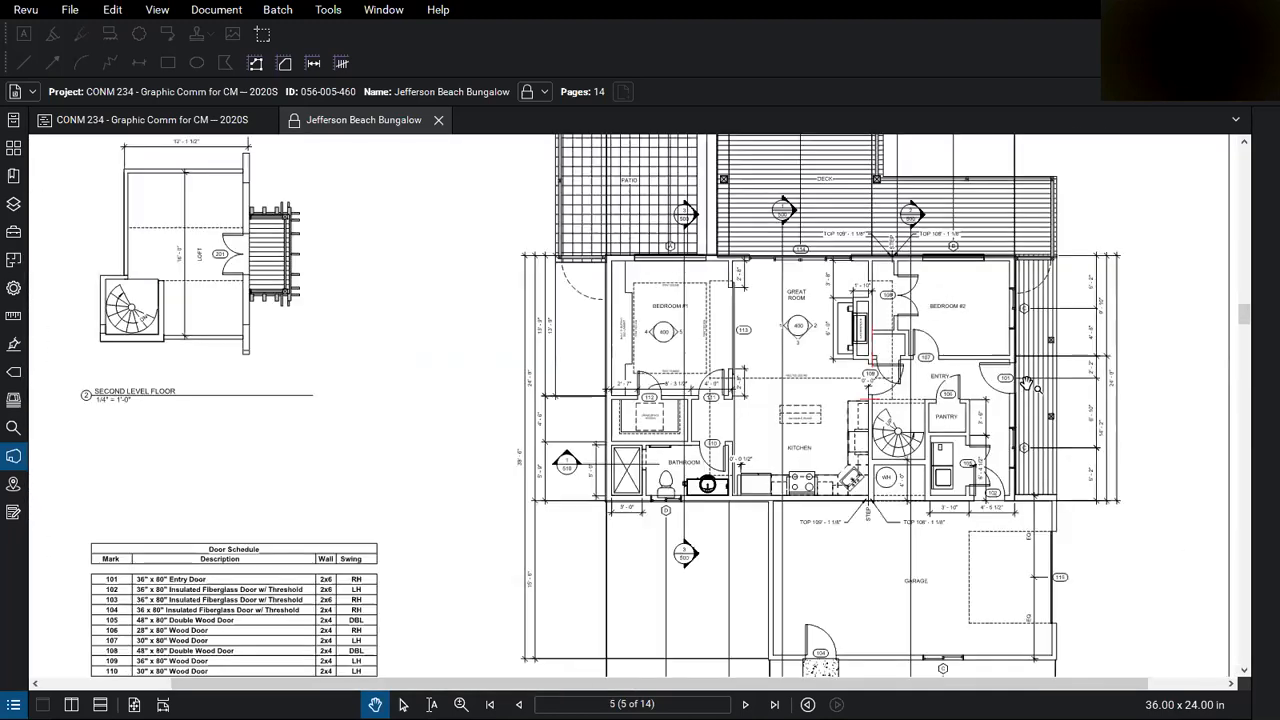
{"action": "scroll", "coordinate": [1013, 627], "scroll_direction": "up", "scroll_amount": 3}
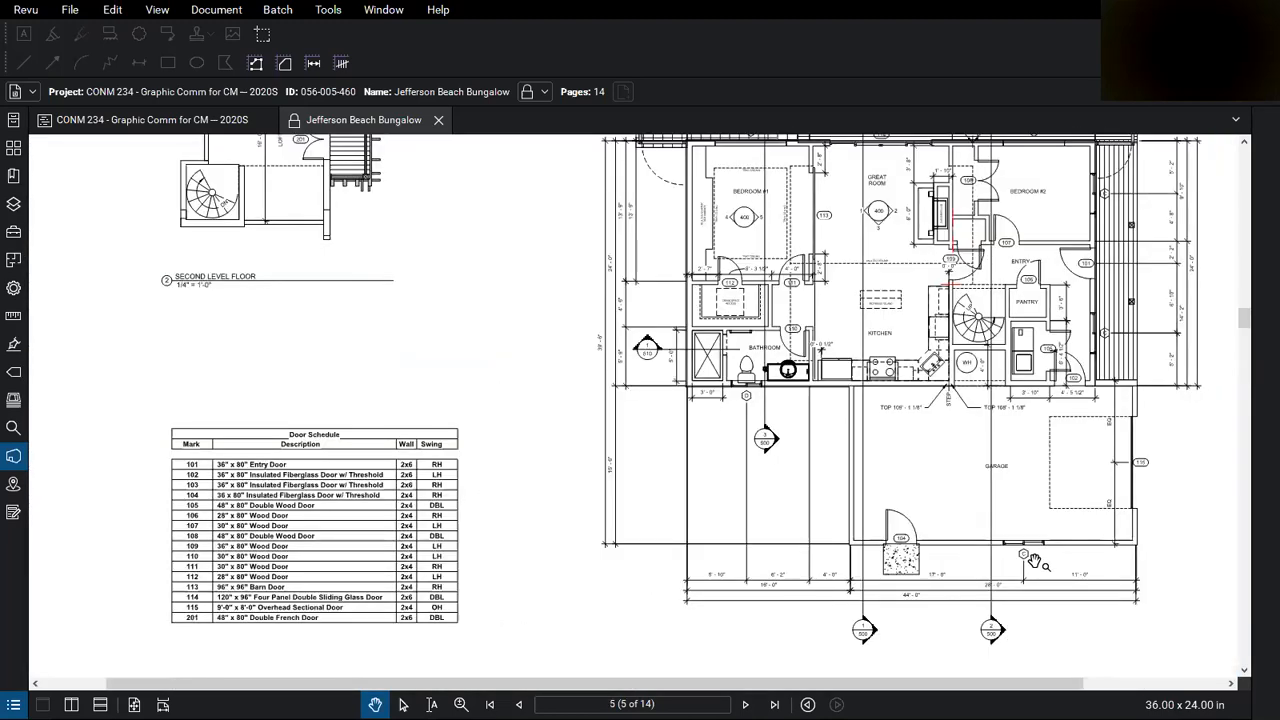
{"action": "scroll", "coordinate": [608, 420], "scroll_direction": "up", "scroll_amount": 1}
{"action": "scroll", "coordinate": [571, 420], "scroll_direction": "down", "scroll_amount": 4}
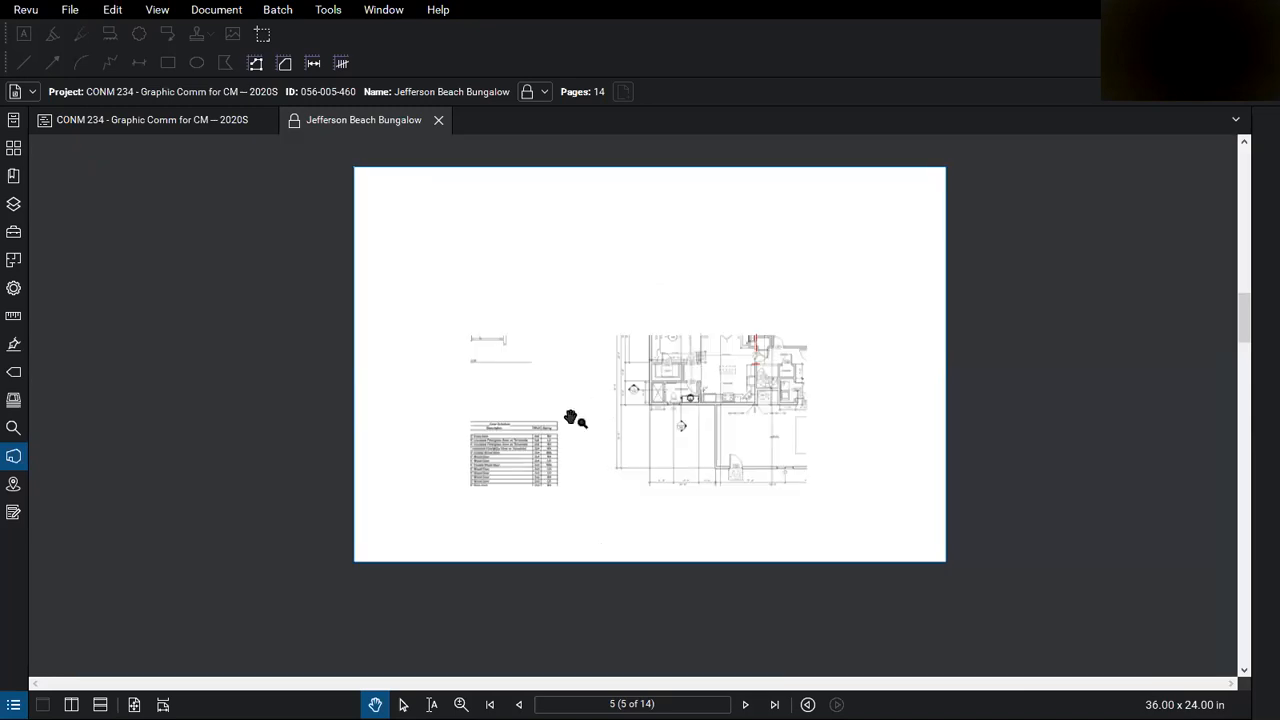
Step: Go to page 9 and read the window schedule's sizes, head heights and sill heights for marks A to E
{"action": "scroll", "coordinate": [1250, 628], "scroll_direction": "down", "scroll_amount": 4}
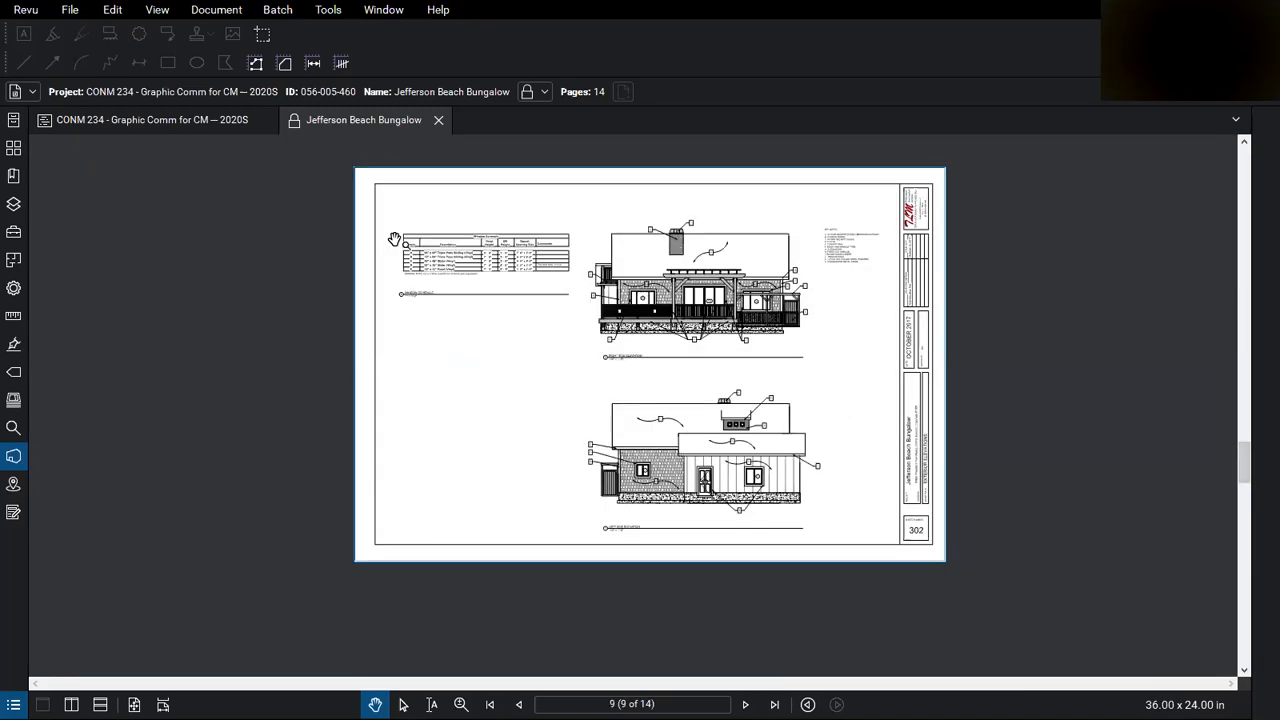
{"action": "scroll", "coordinate": [400, 242], "scroll_direction": "up", "scroll_amount": 5}
{"action": "scroll", "coordinate": [455, 247], "scroll_direction": "up", "scroll_amount": 2}
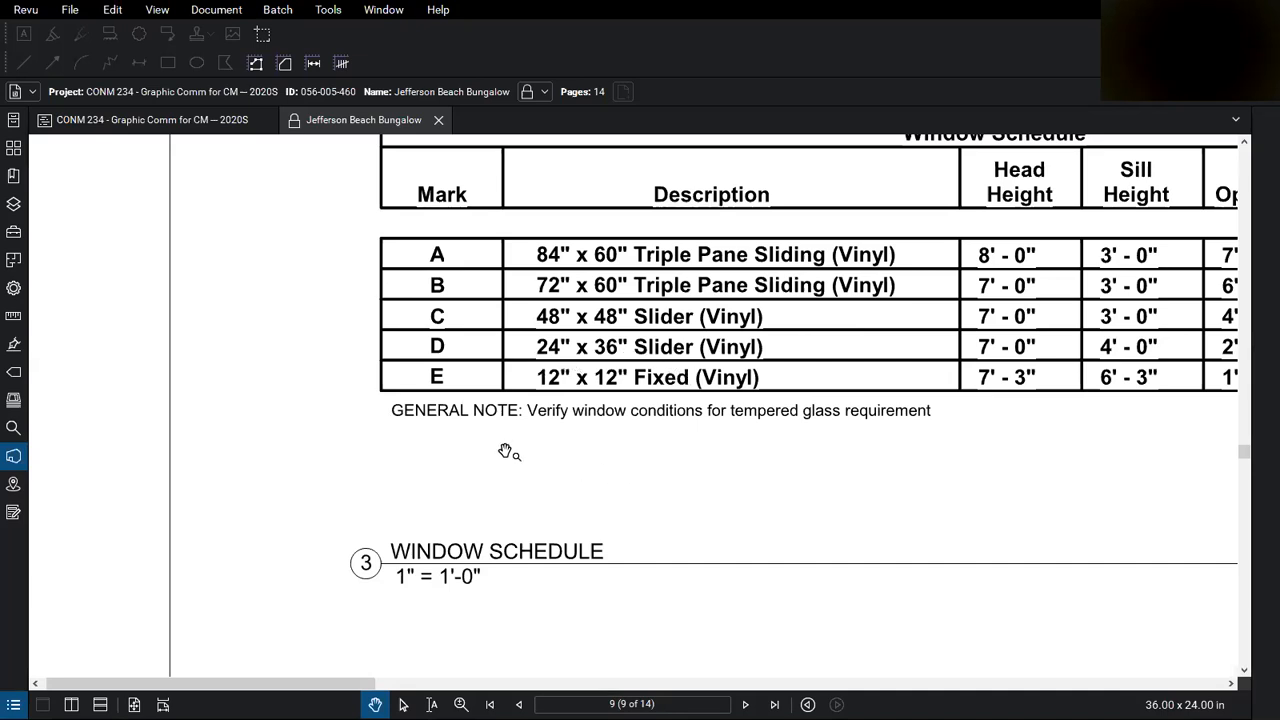
{"action": "scroll", "coordinate": [371, 468], "scroll_direction": "down", "scroll_amount": 3}
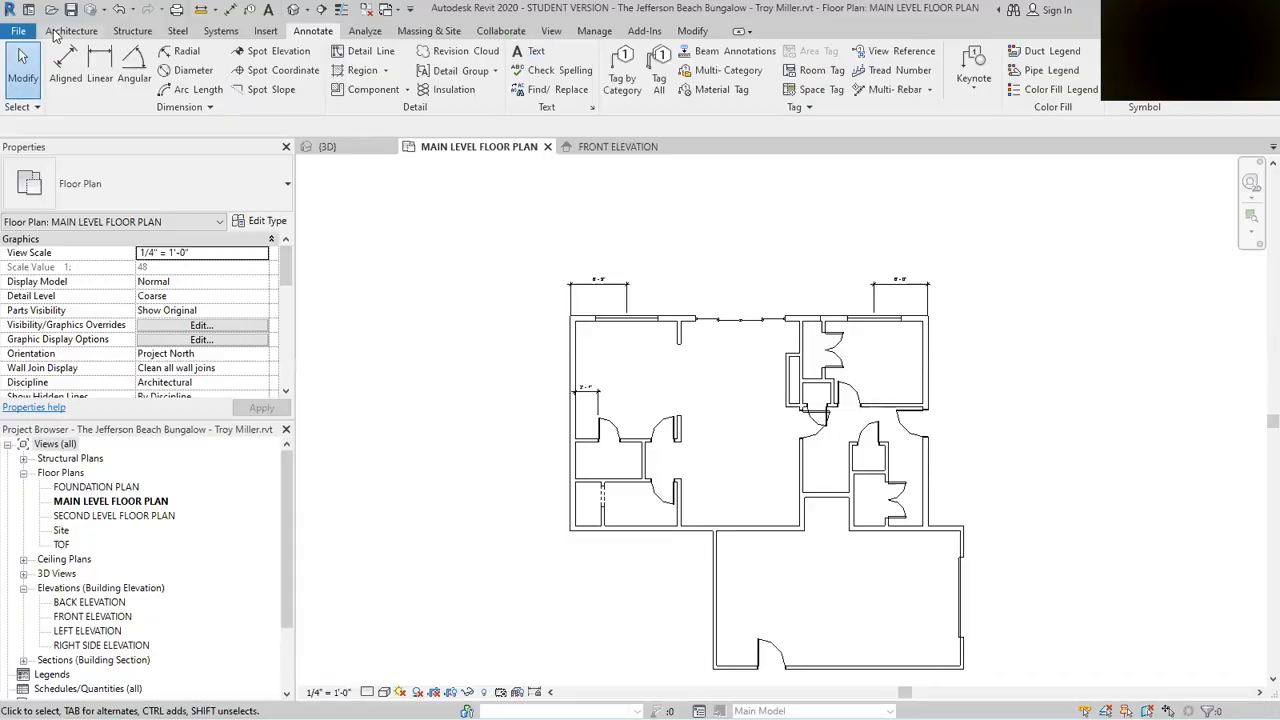
Step: Start placing a window and check the window types already in the project for a suitable slider
{"action": "left_click", "coordinate": [70, 31]}
{"action": "left_click", "coordinate": [135, 72]}
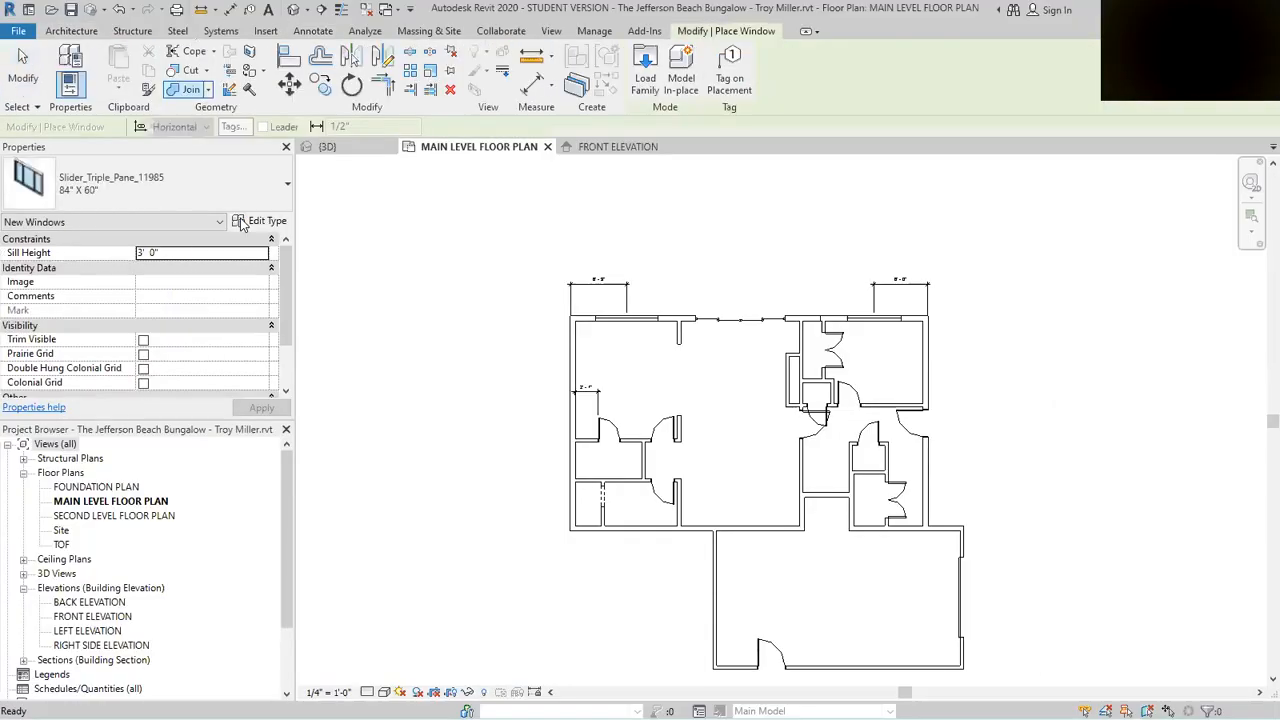
{"action": "left_click", "coordinate": [287, 183]}
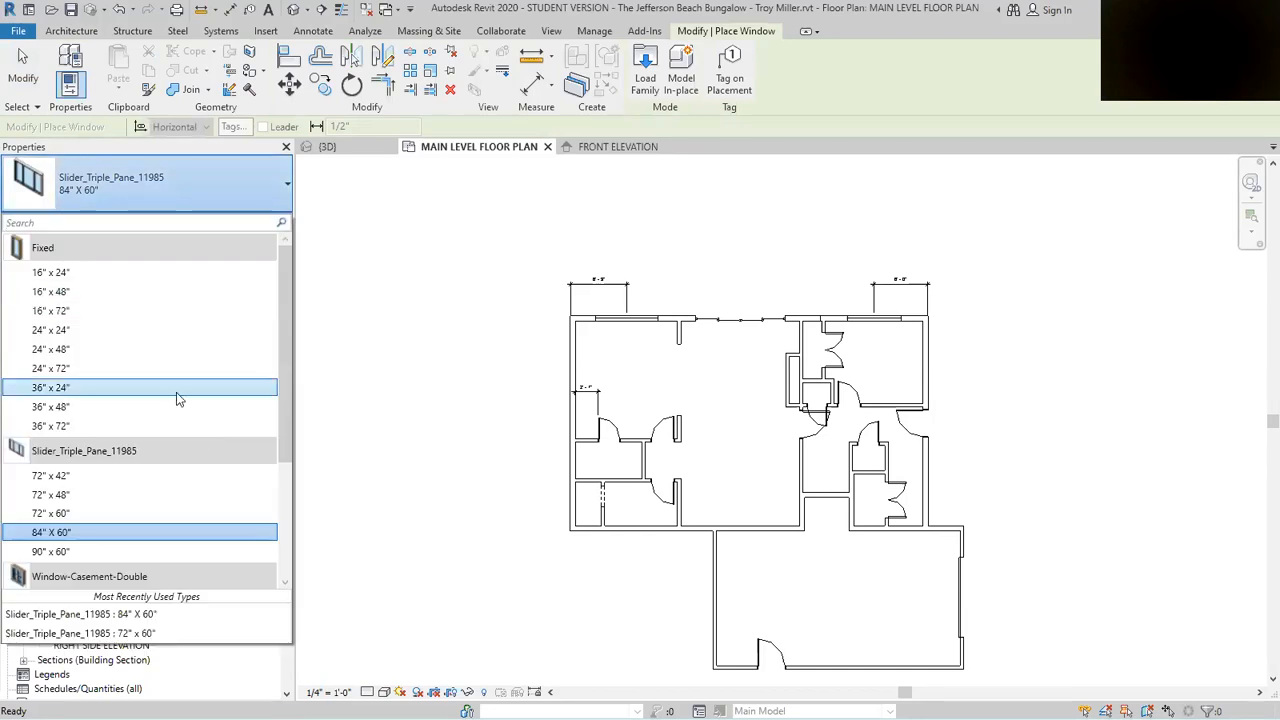
{"action": "scroll", "coordinate": [176, 395], "scroll_direction": "down", "scroll_amount": 2}
{"action": "scroll", "coordinate": [181, 389], "scroll_direction": "down", "scroll_amount": 1}
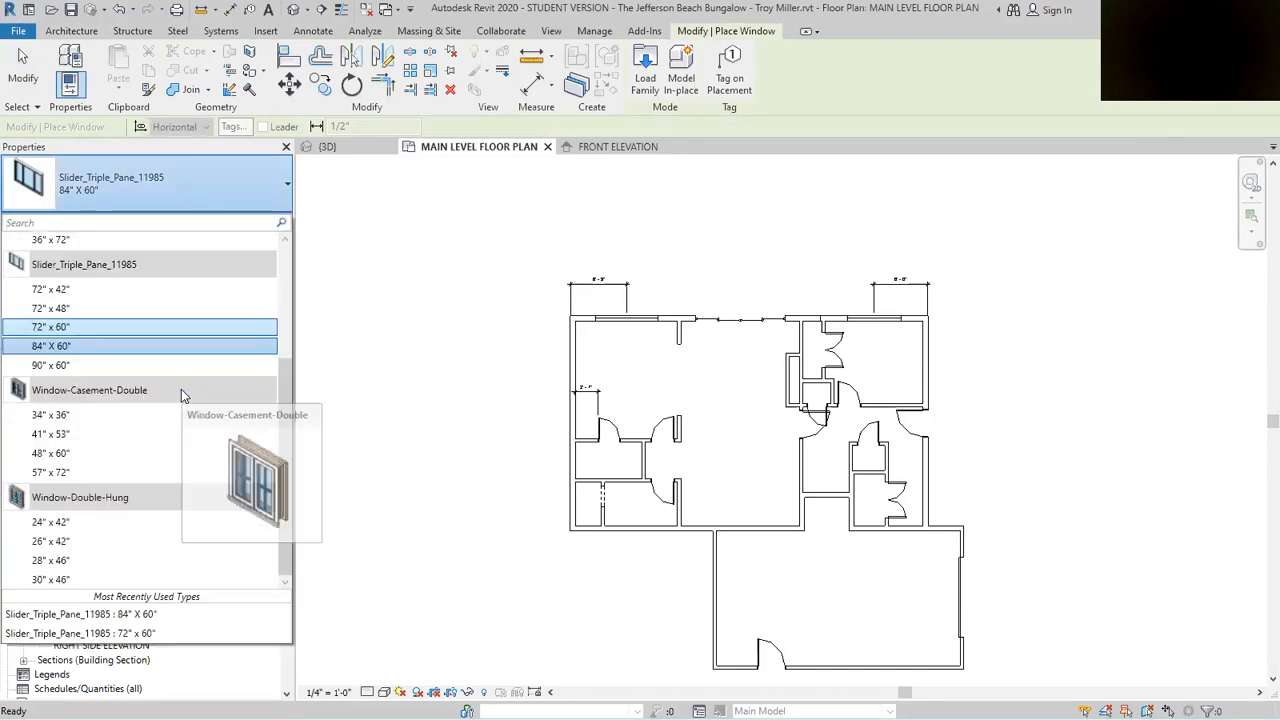
{"action": "scroll", "coordinate": [180, 534], "scroll_direction": "up", "scroll_amount": 3}
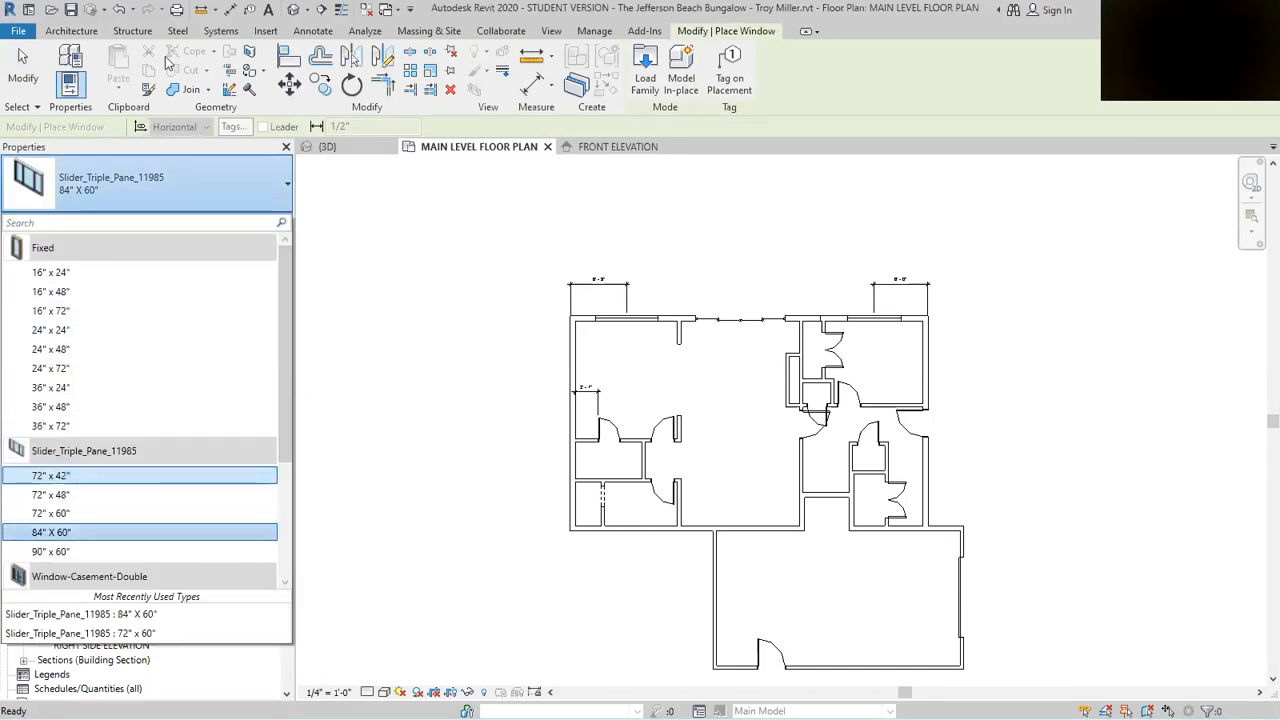
{"action": "left_click", "coordinate": [642, 64]}
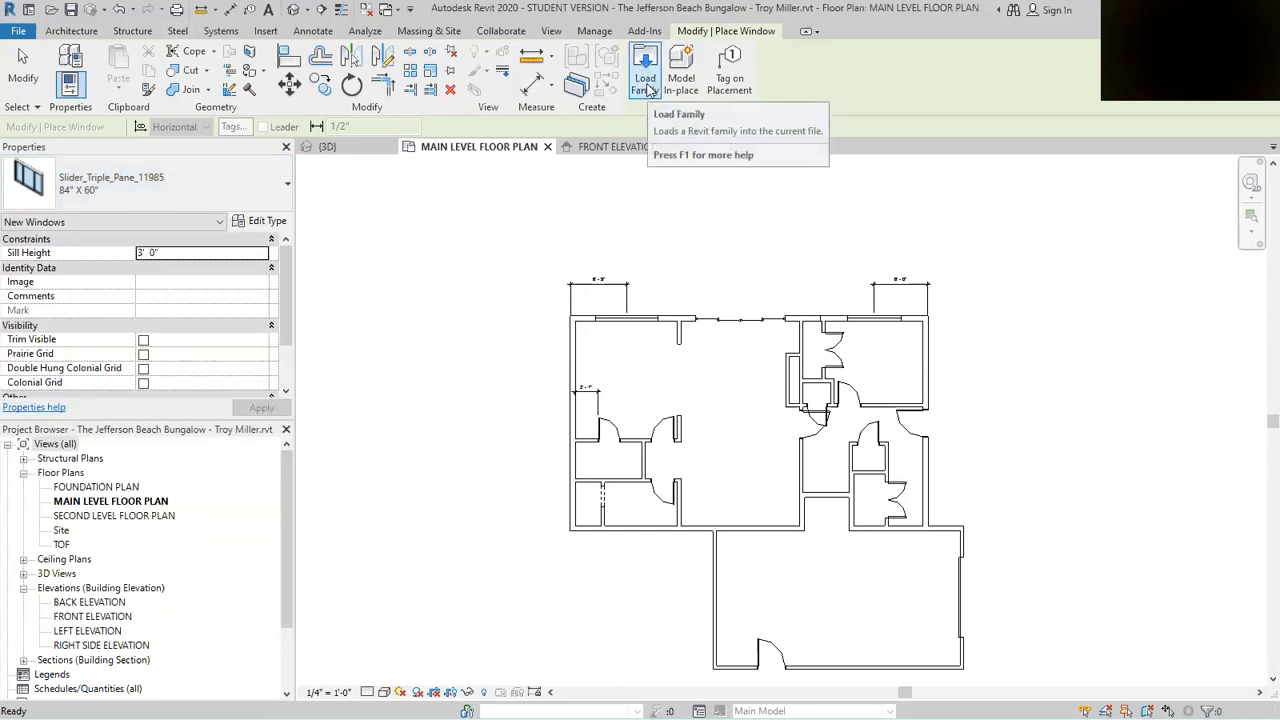
{"action": "left_click", "coordinate": [646, 84]}
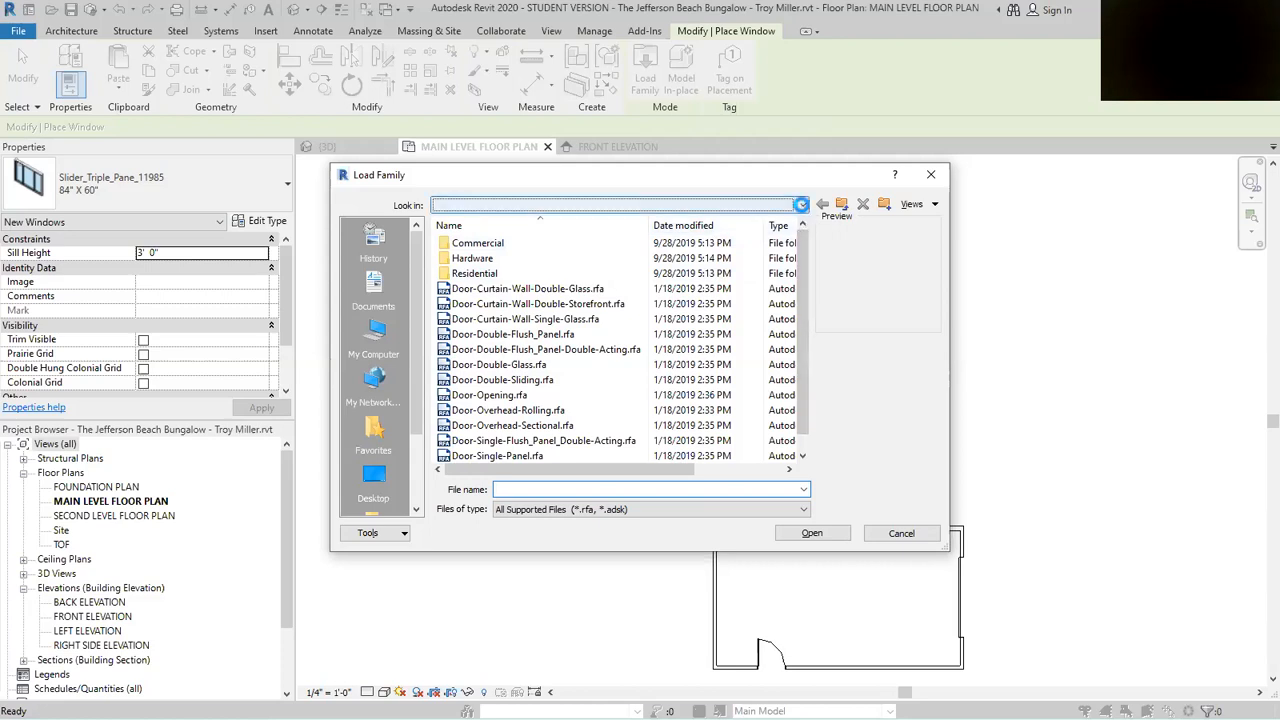
{"action": "left_click", "coordinate": [803, 205]}
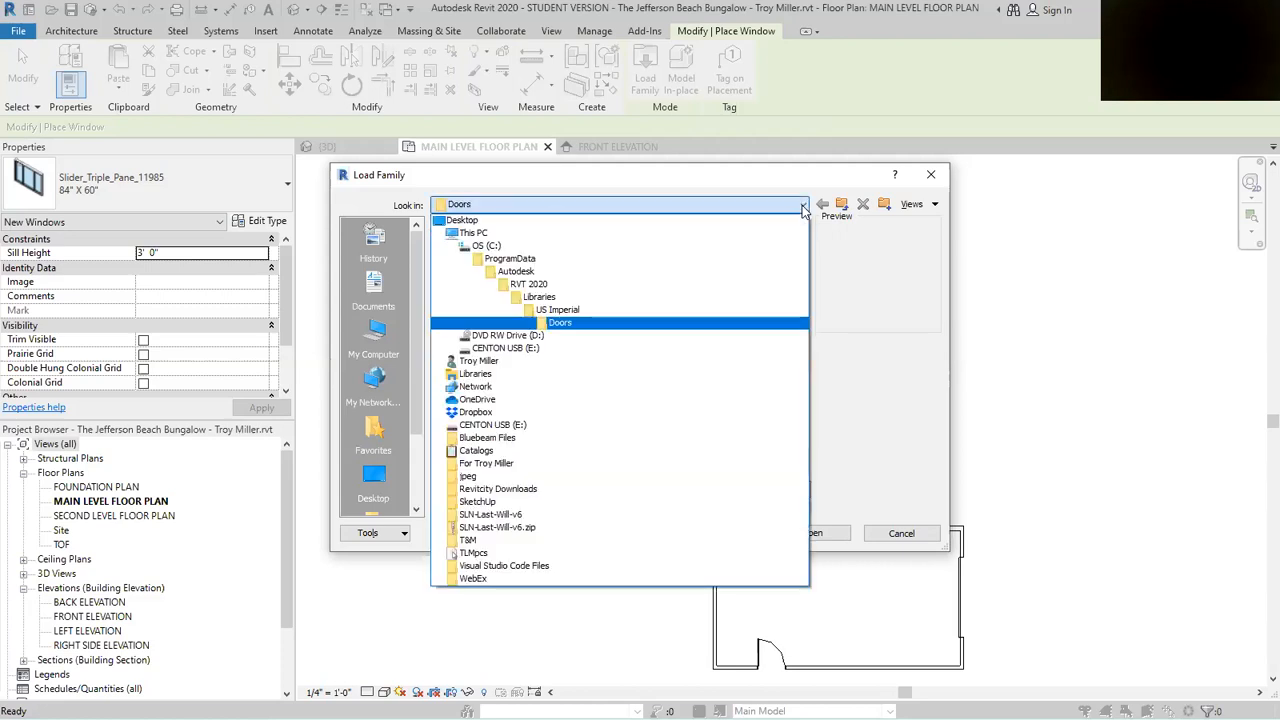
{"action": "left_click", "coordinate": [617, 309]}
{"action": "scroll", "coordinate": [651, 402], "scroll_direction": "down", "scroll_amount": 3}
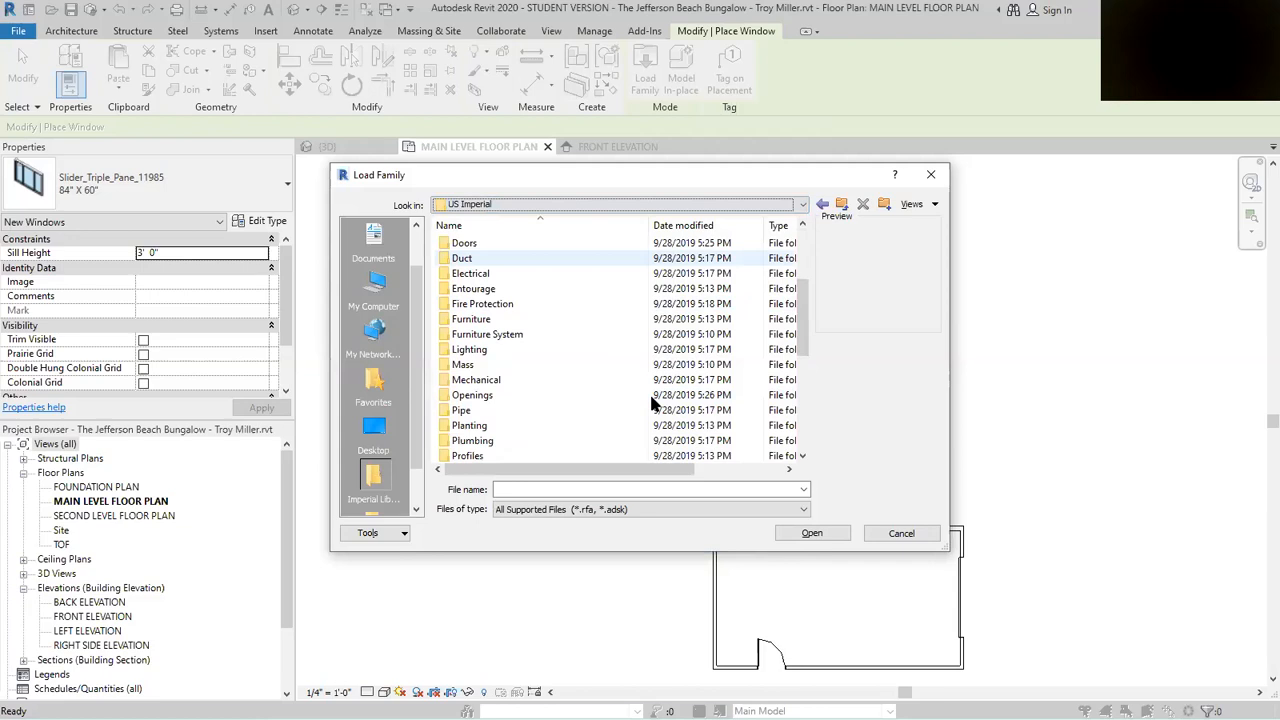
{"action": "scroll", "coordinate": [560, 386], "scroll_direction": "down", "scroll_amount": 6}
{"action": "scroll", "coordinate": [515, 393], "scroll_direction": "up", "scroll_amount": 2}
{"action": "scroll", "coordinate": [515, 393], "scroll_direction": "down", "scroll_amount": 2}
{"action": "double_click", "coordinate": [487, 438]}
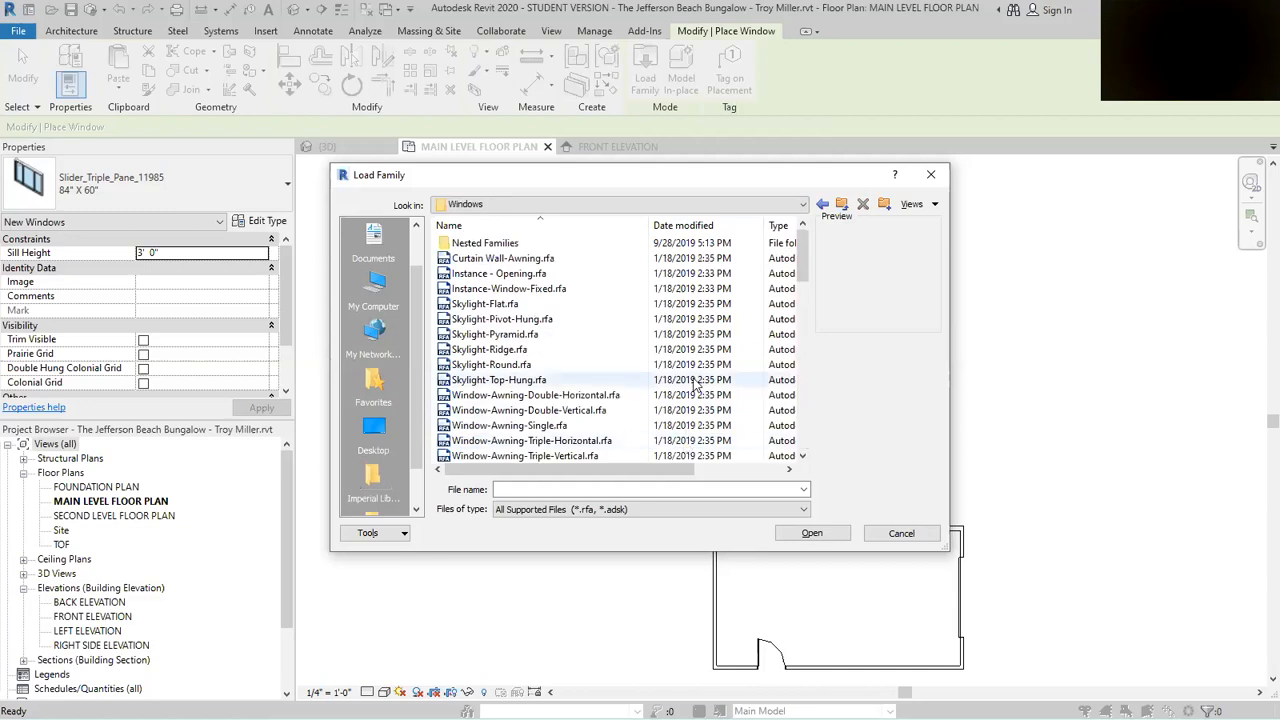
{"action": "scroll", "coordinate": [680, 300], "scroll_direction": "down", "scroll_amount": 5}
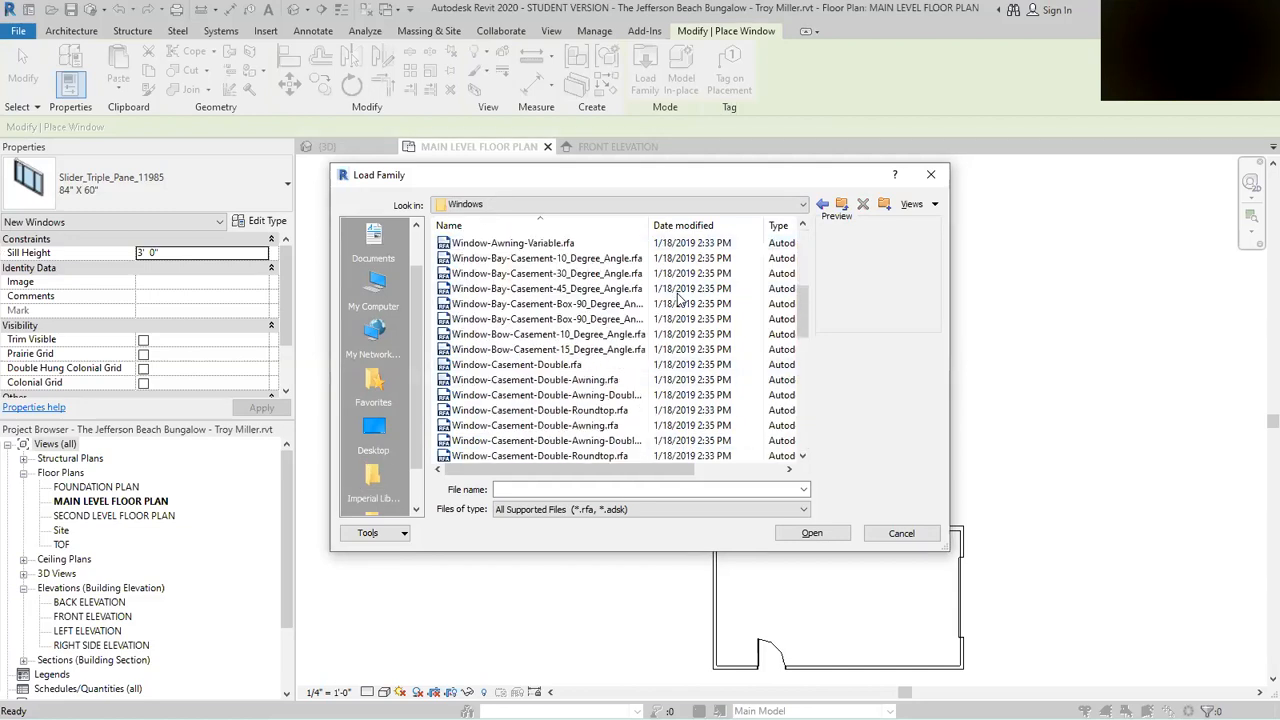
{"action": "scroll", "coordinate": [678, 296], "scroll_direction": "down", "scroll_amount": 8}
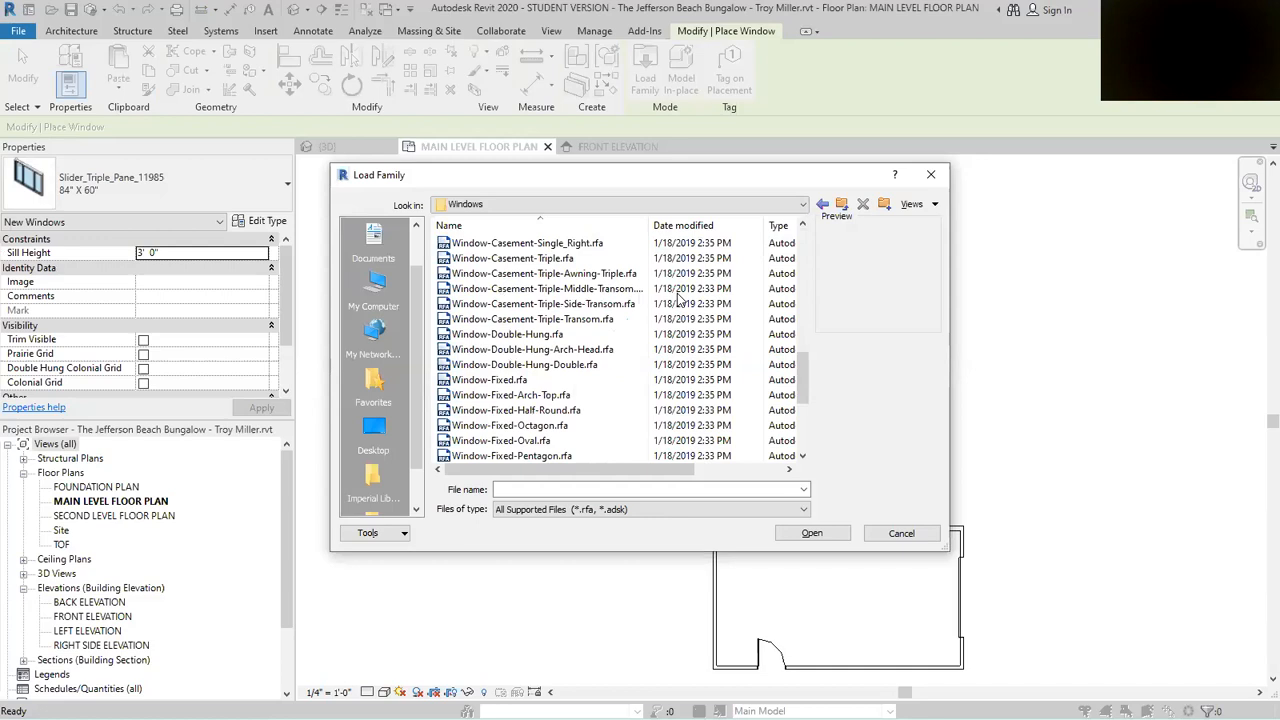
{"action": "scroll", "coordinate": [678, 297], "scroll_direction": "down", "scroll_amount": 4}
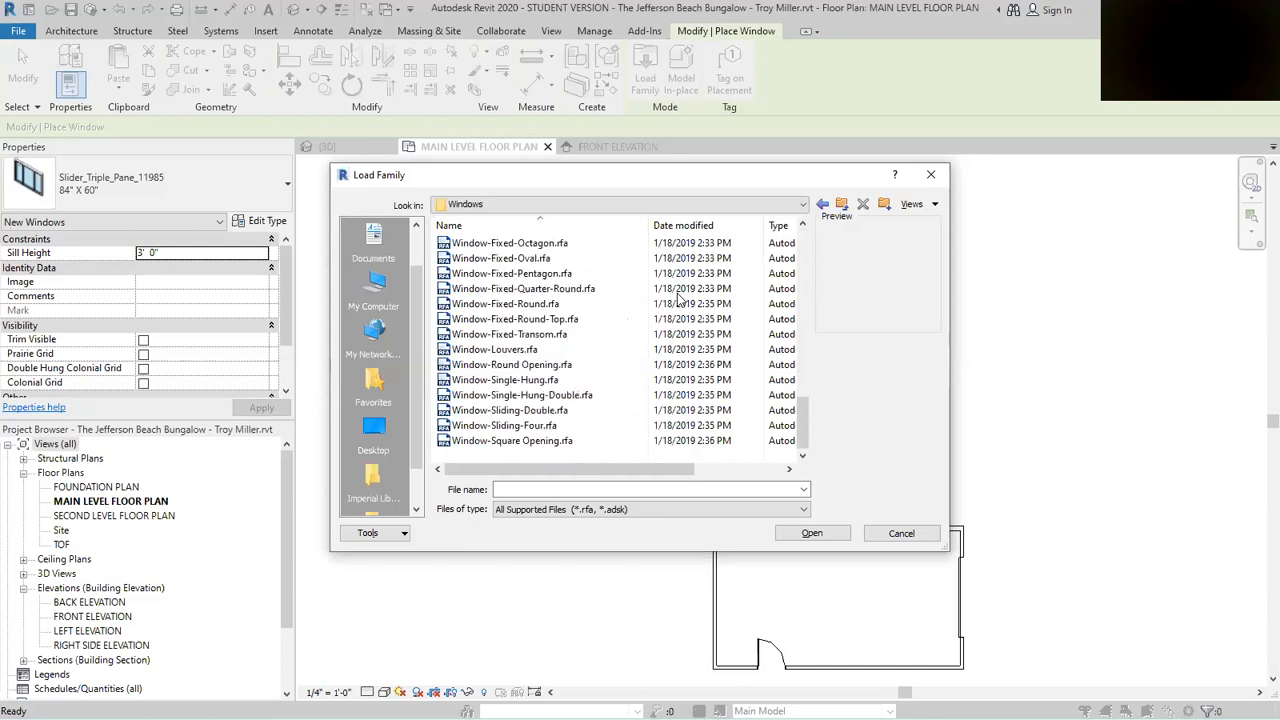
{"action": "left_click", "coordinate": [515, 425]}
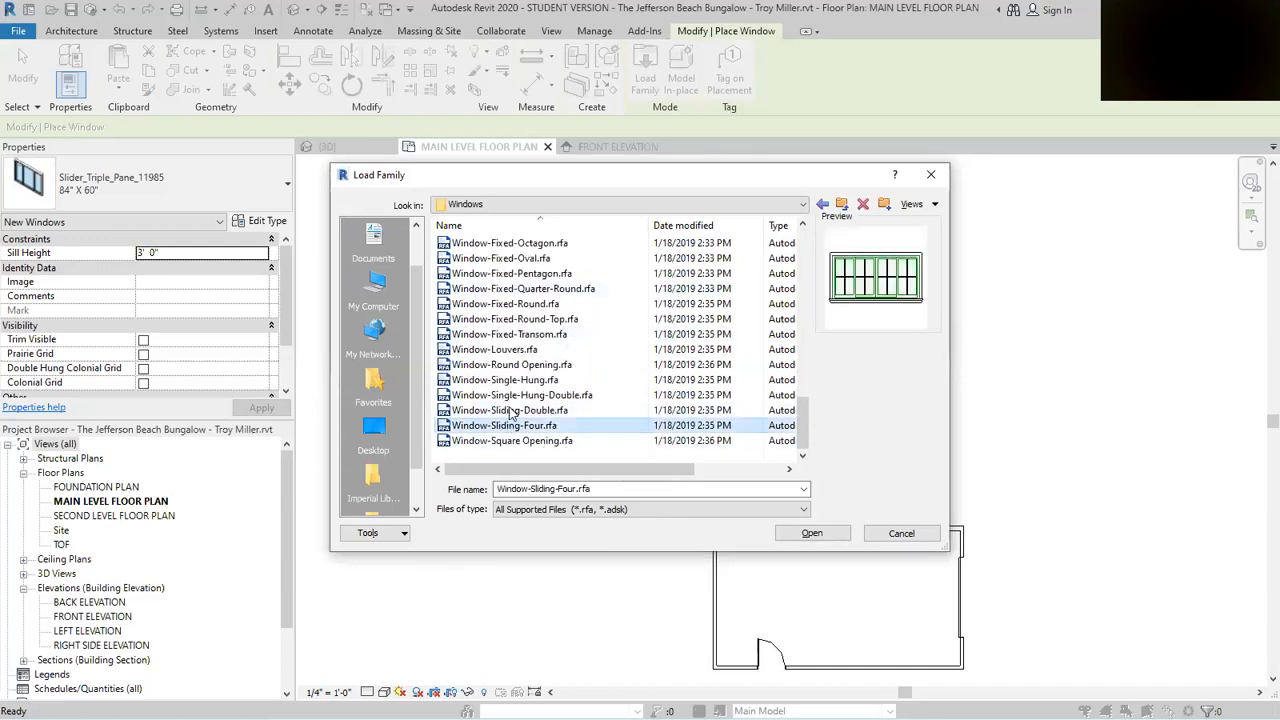
{"action": "left_click", "coordinate": [511, 411]}
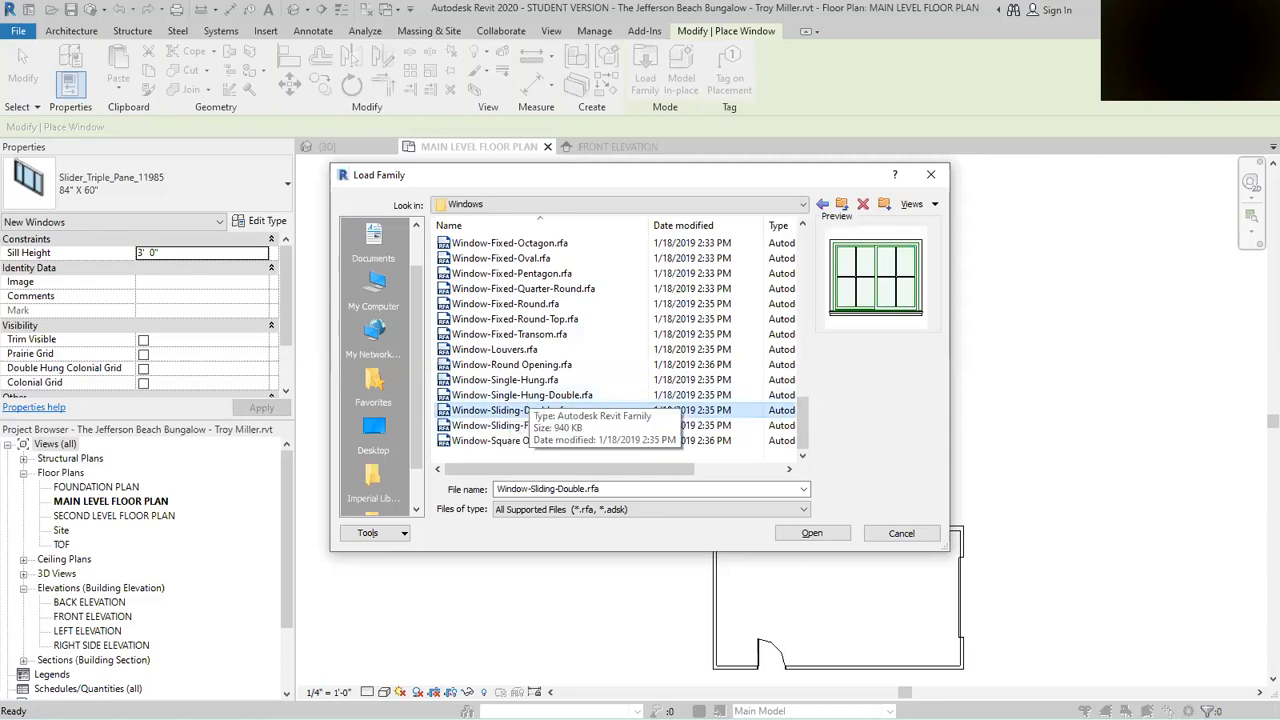
Step: Open Slider with Trim.rfa from the Revit Components folder in Revu, cancel the pending family selection, and load the slider into the bungalow project
{"action": "key", "text": "alt+Tab"}
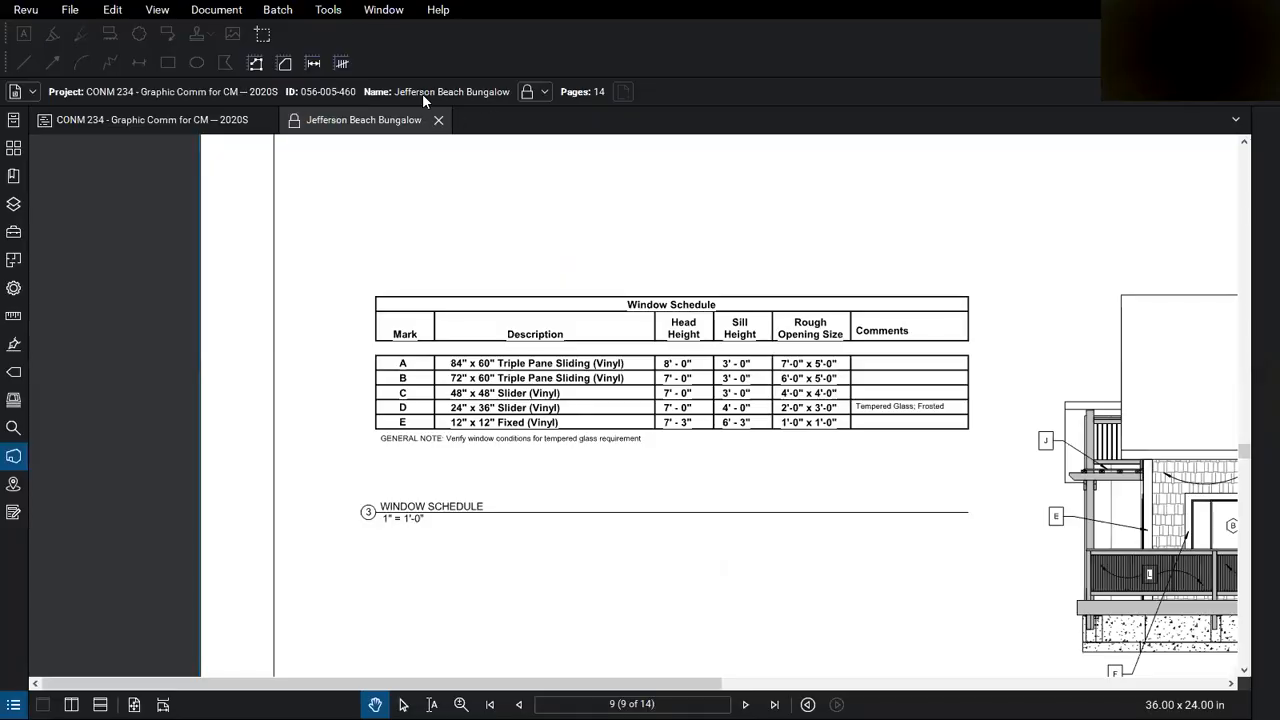
{"action": "left_click", "coordinate": [168, 121]}
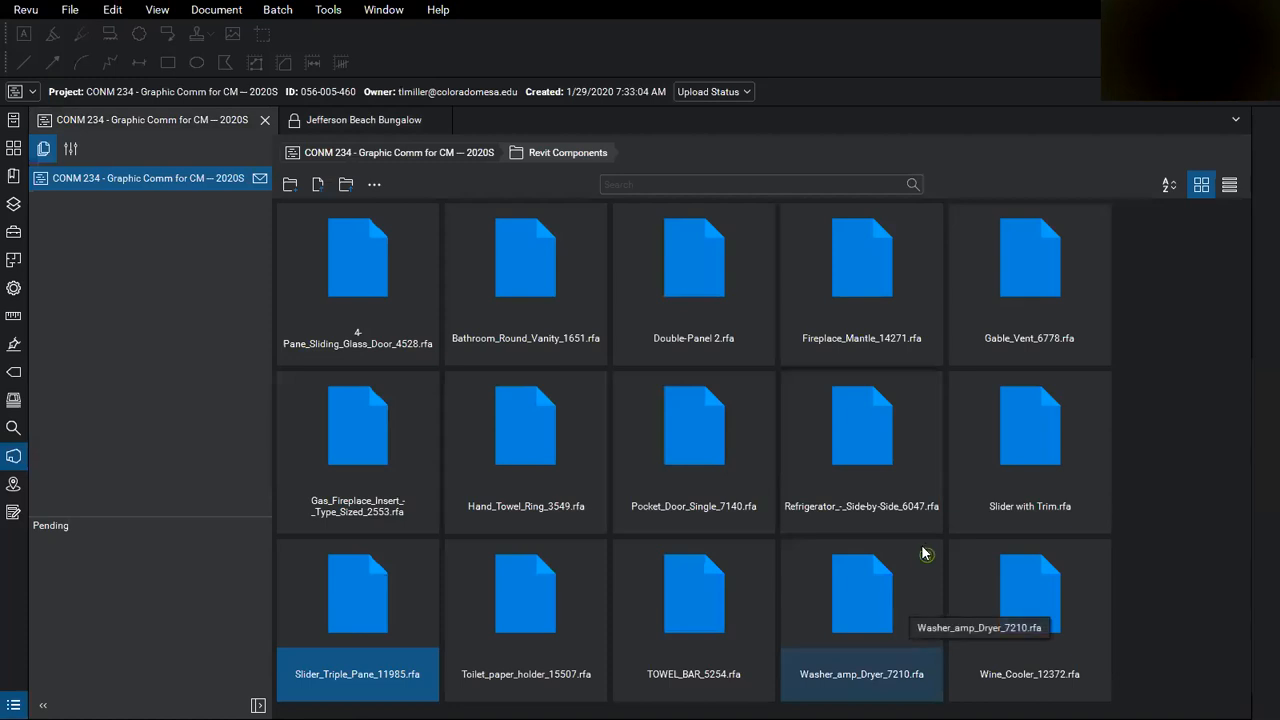
{"action": "left_click", "coordinate": [1024, 441]}
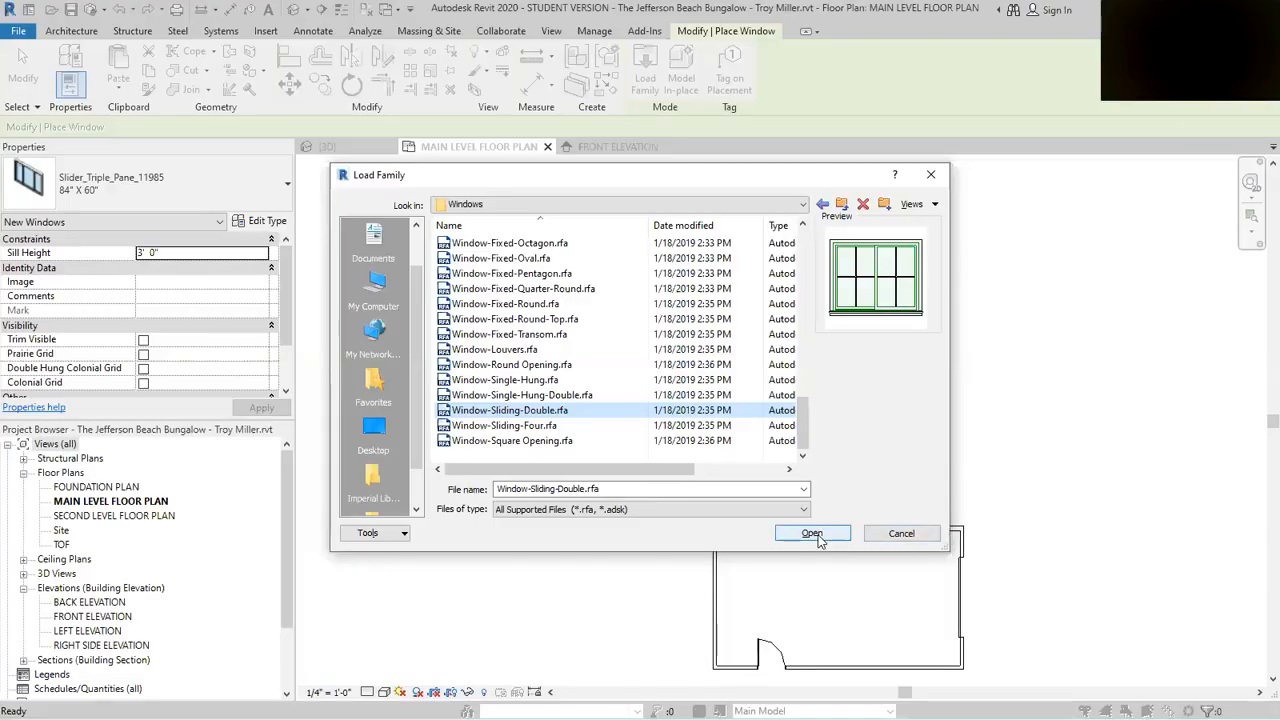
{"action": "left_click", "coordinate": [901, 534]}
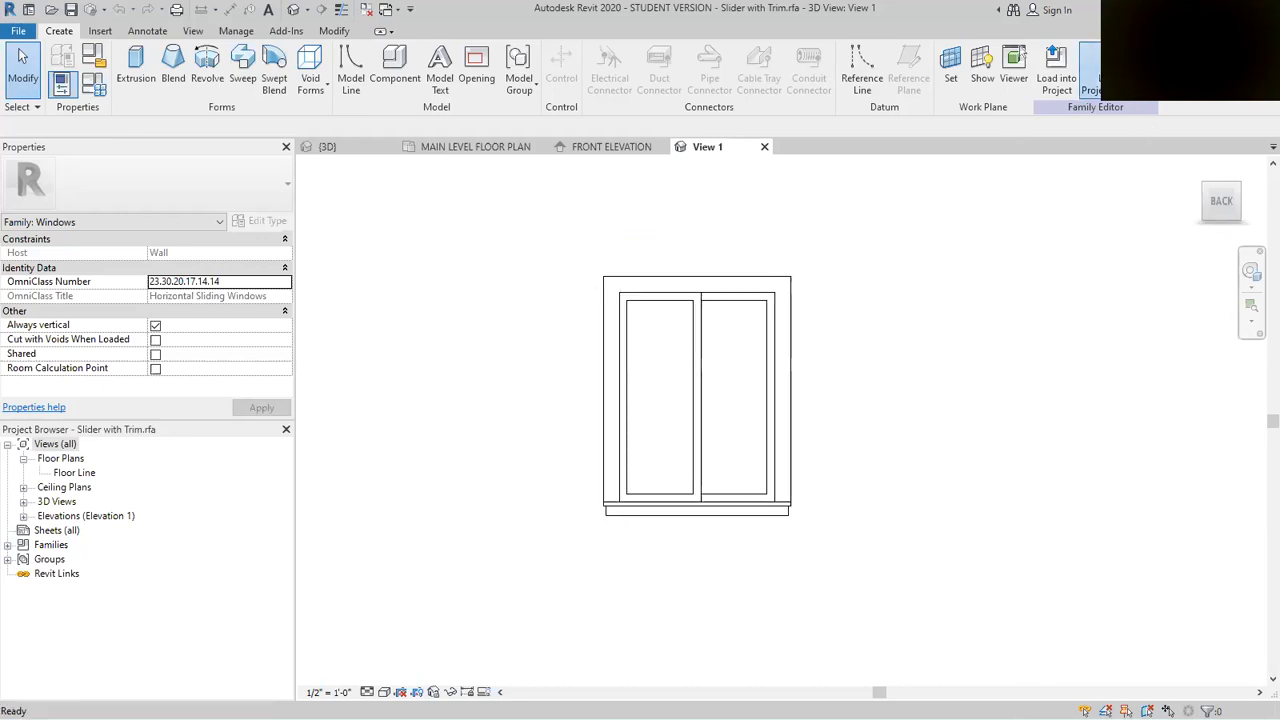
{"action": "left_click", "coordinate": [1092, 70]}
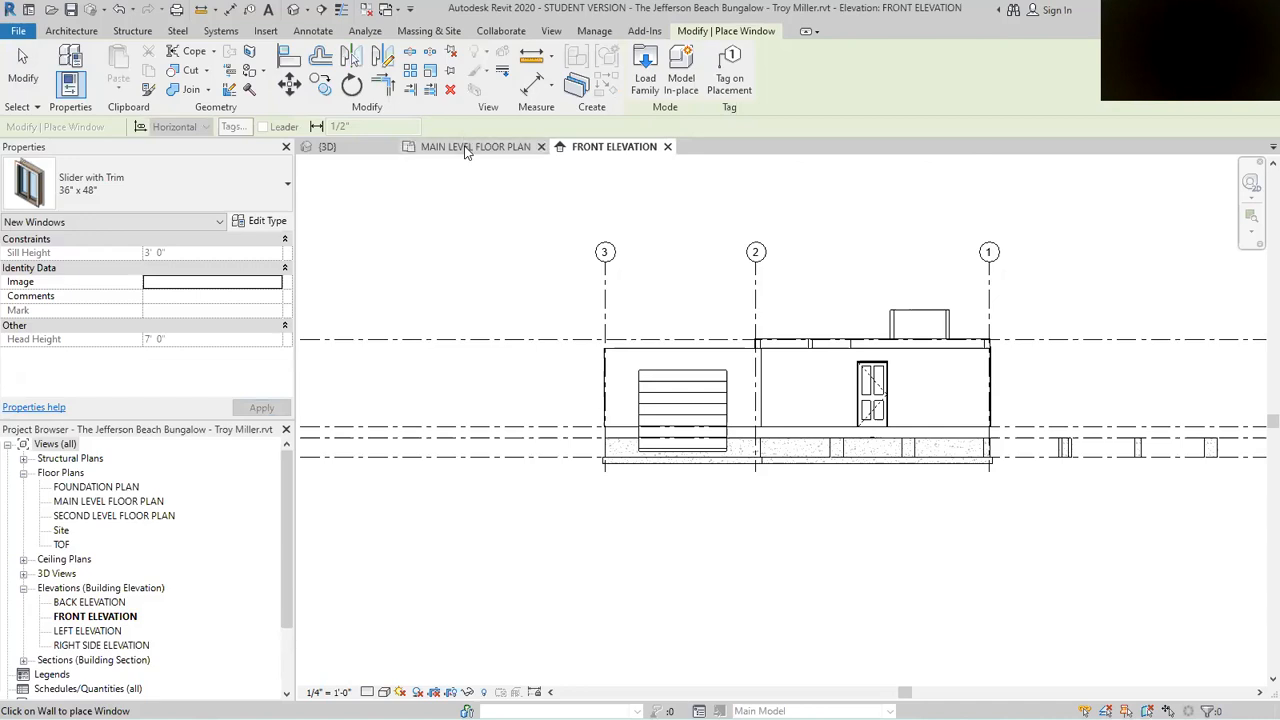
Step: Place 48" x 48" Slider with Trim windows on the main level plan in the upper-right bedroom, entry and lower garage exterior walls
{"action": "left_click", "coordinate": [470, 146]}
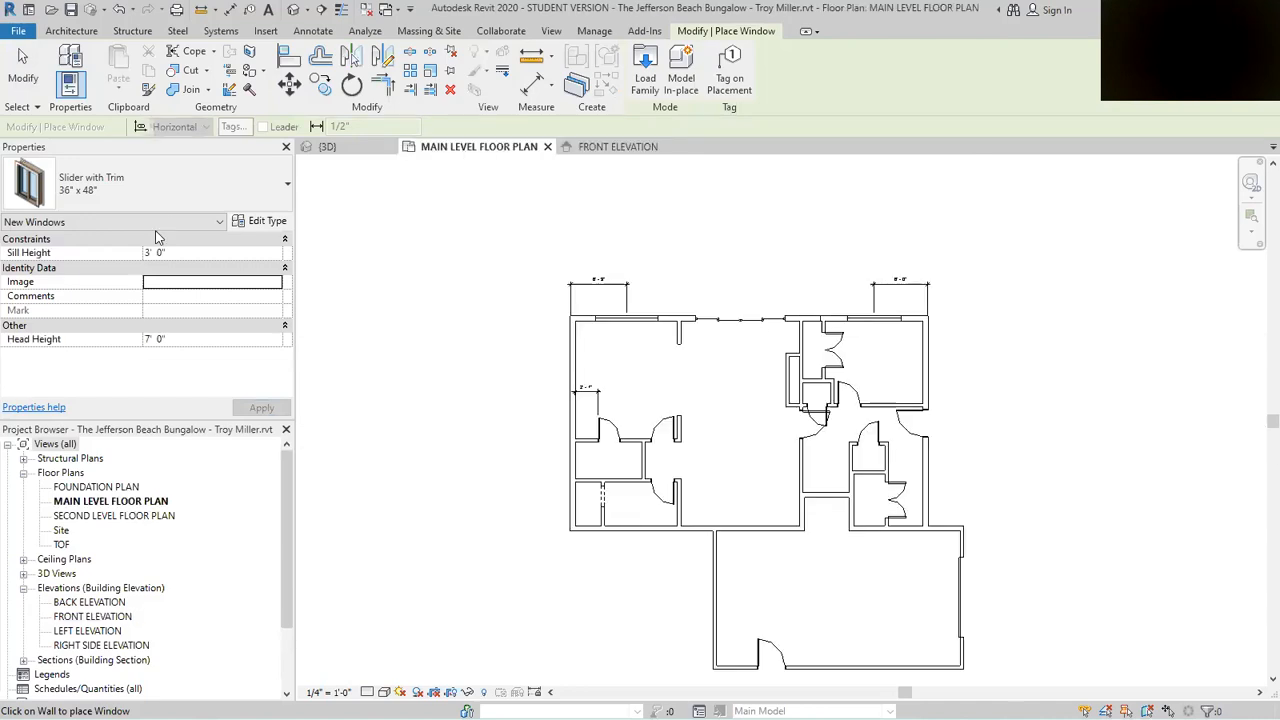
{"action": "left_click", "coordinate": [286, 187]}
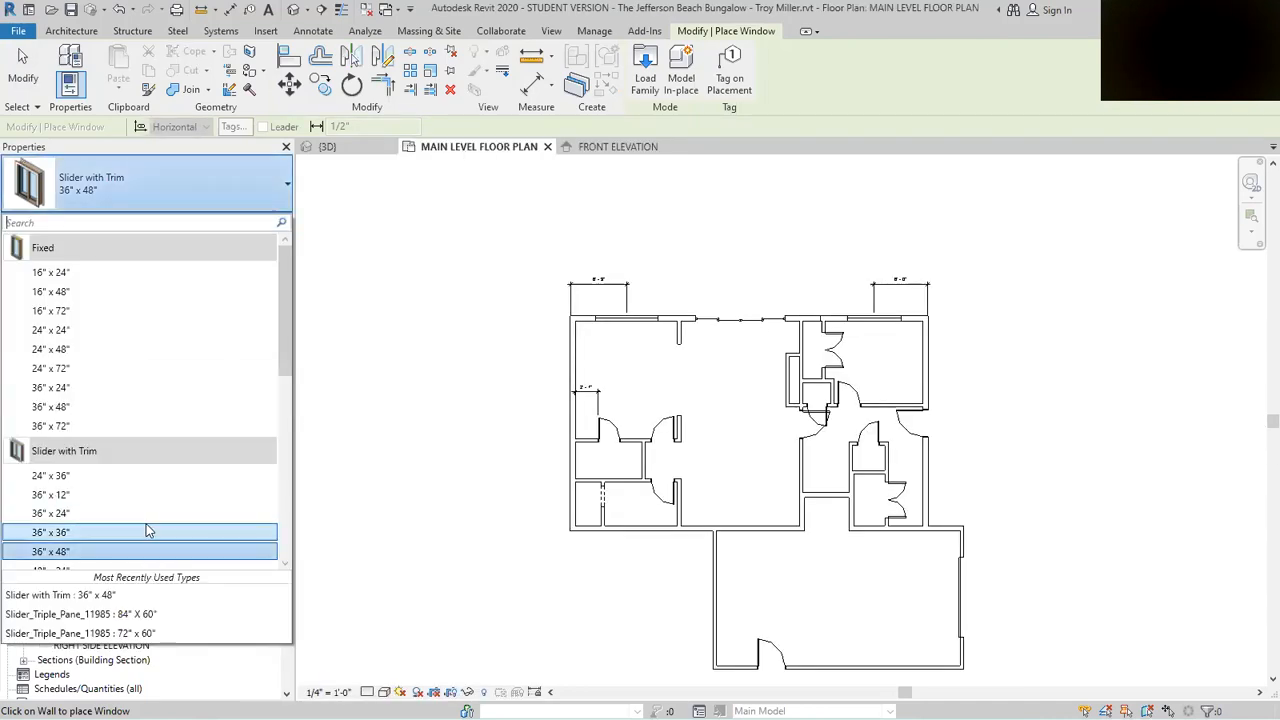
{"action": "scroll", "coordinate": [143, 528], "scroll_direction": "down", "scroll_amount": 3}
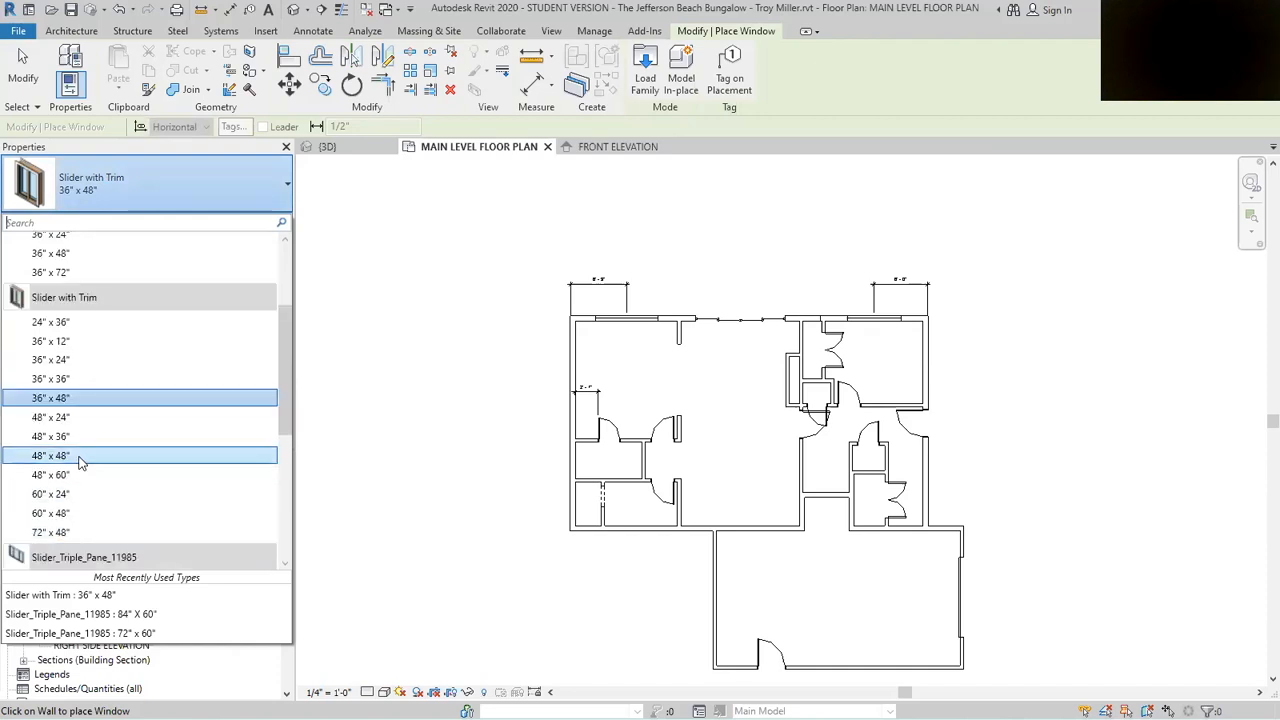
{"action": "left_click", "coordinate": [80, 456]}
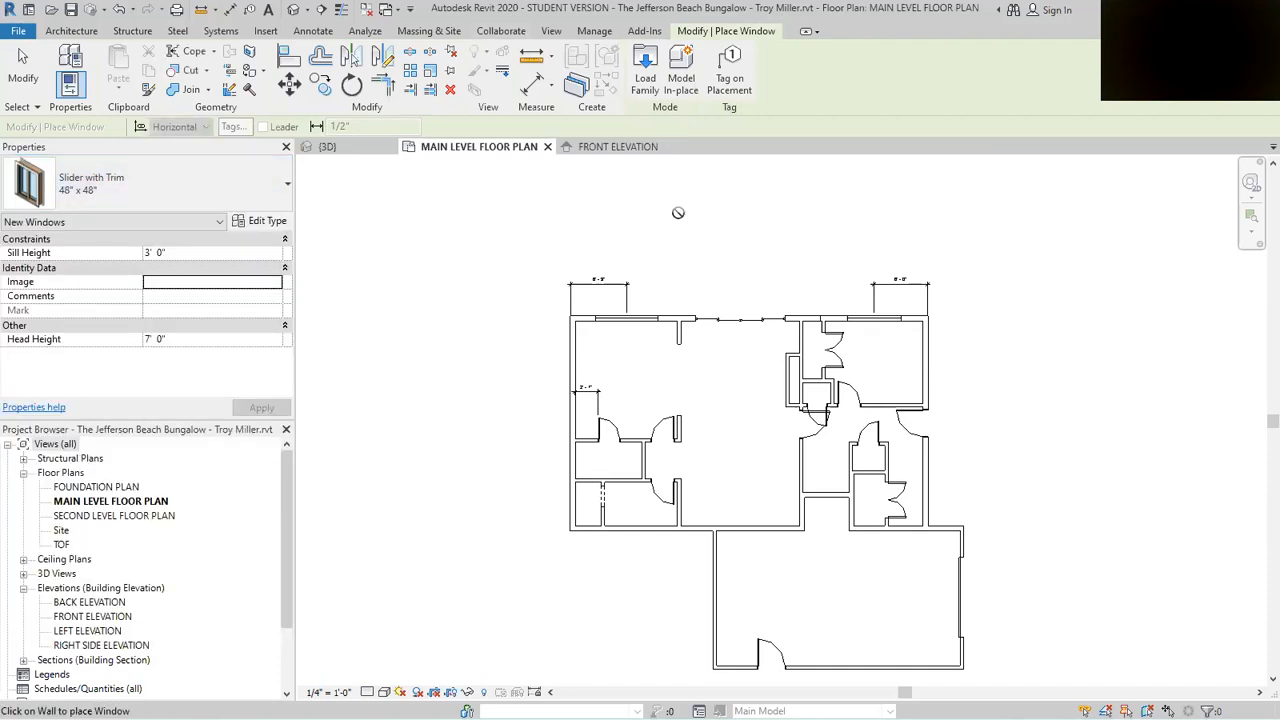
{"action": "scroll", "coordinate": [927, 352], "scroll_direction": "up", "scroll_amount": 4}
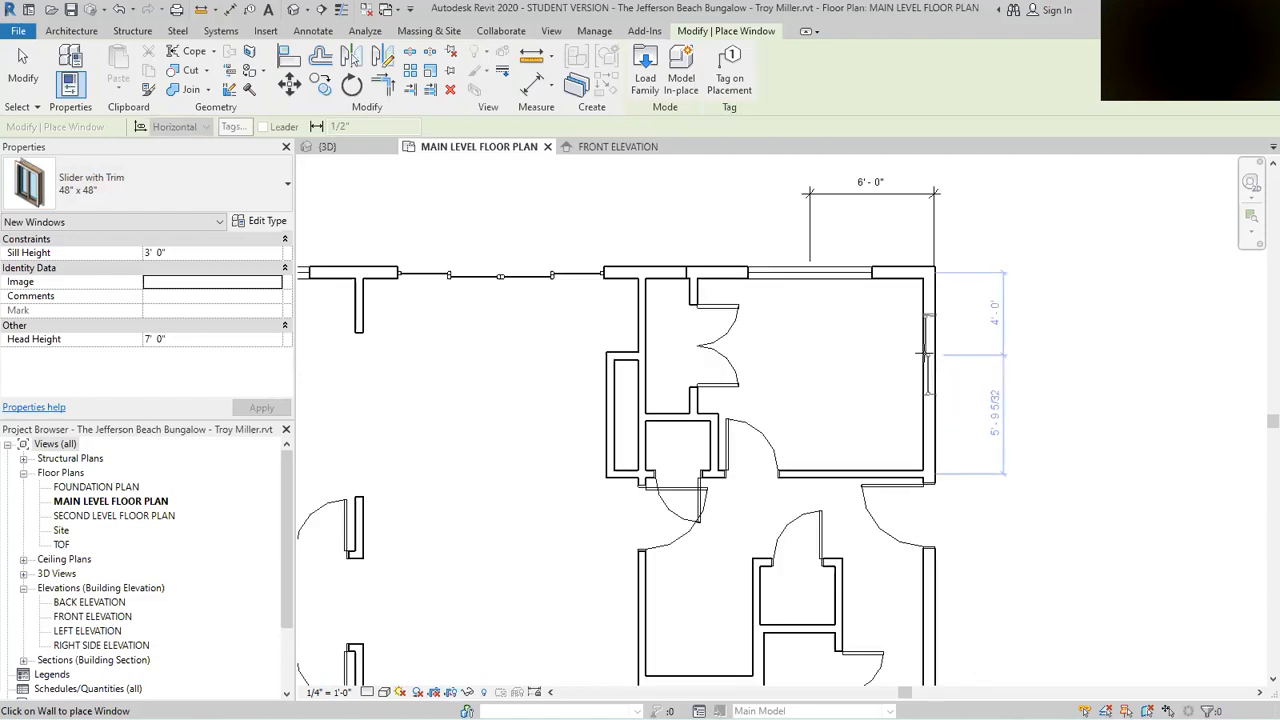
{"action": "scroll", "coordinate": [925, 355], "scroll_direction": "up", "scroll_amount": 3}
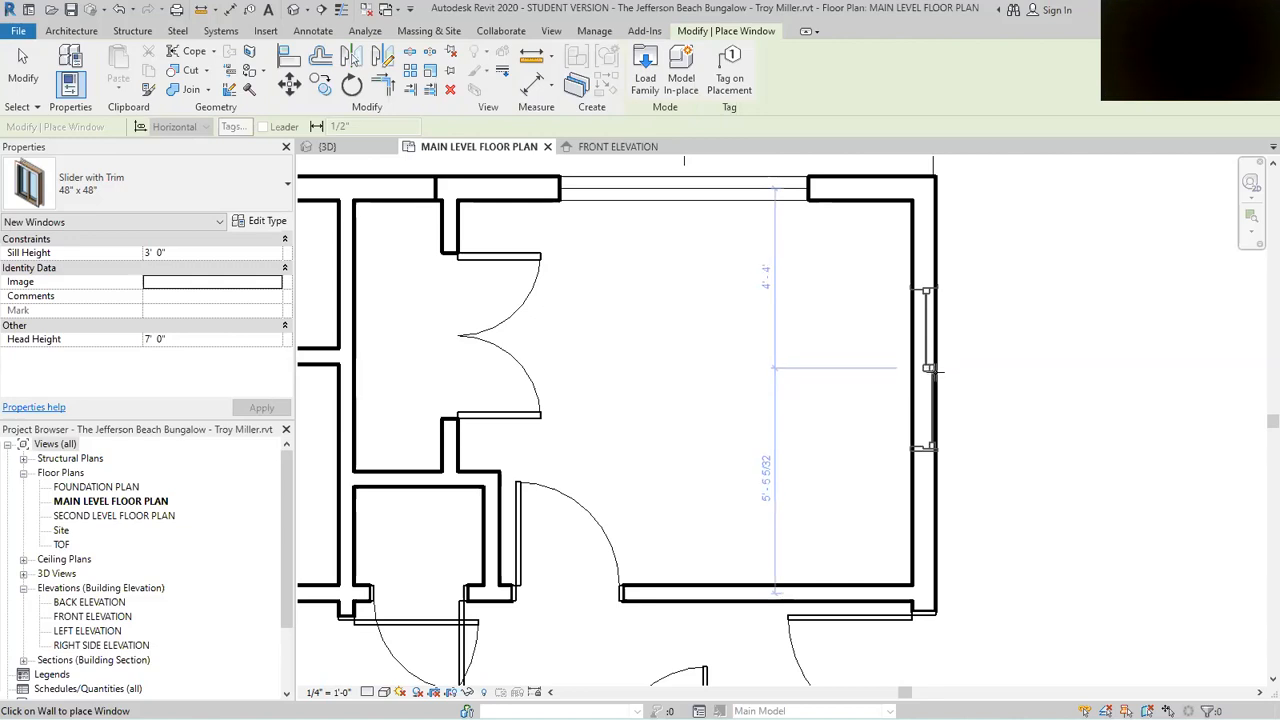
{"action": "scroll", "coordinate": [938, 318], "scroll_direction": "down", "scroll_amount": 5}
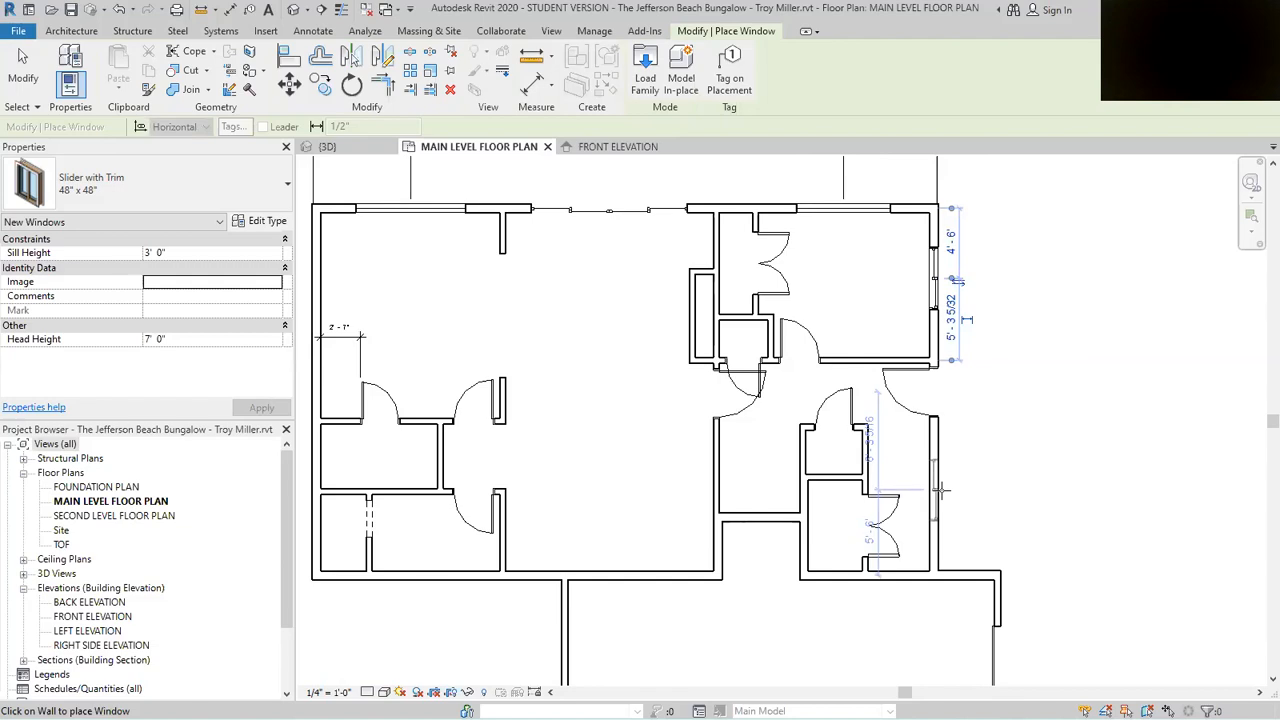
{"action": "scroll", "coordinate": [1012, 215], "scroll_direction": "down", "scroll_amount": 3}
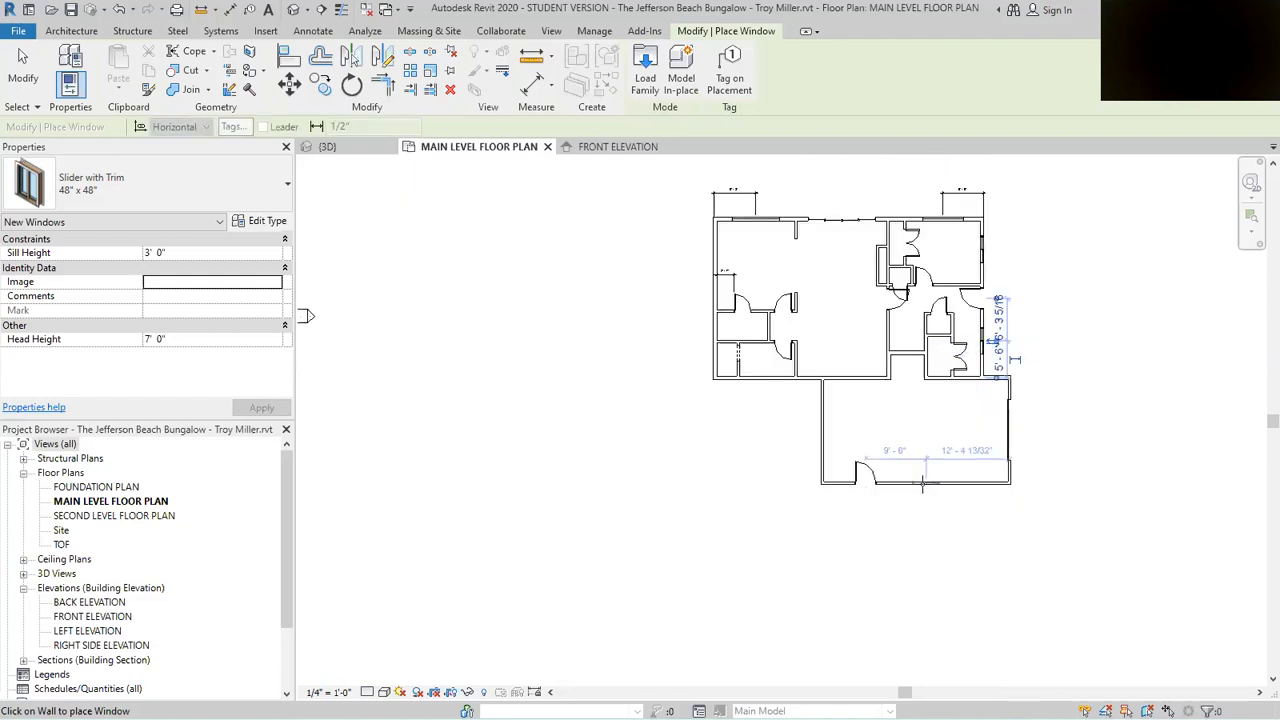
Step: Choose the 24" x 36" Slider with Trim type for placement and check mark D in the window schedule in Revu
{"action": "left_click", "coordinate": [257, 204]}
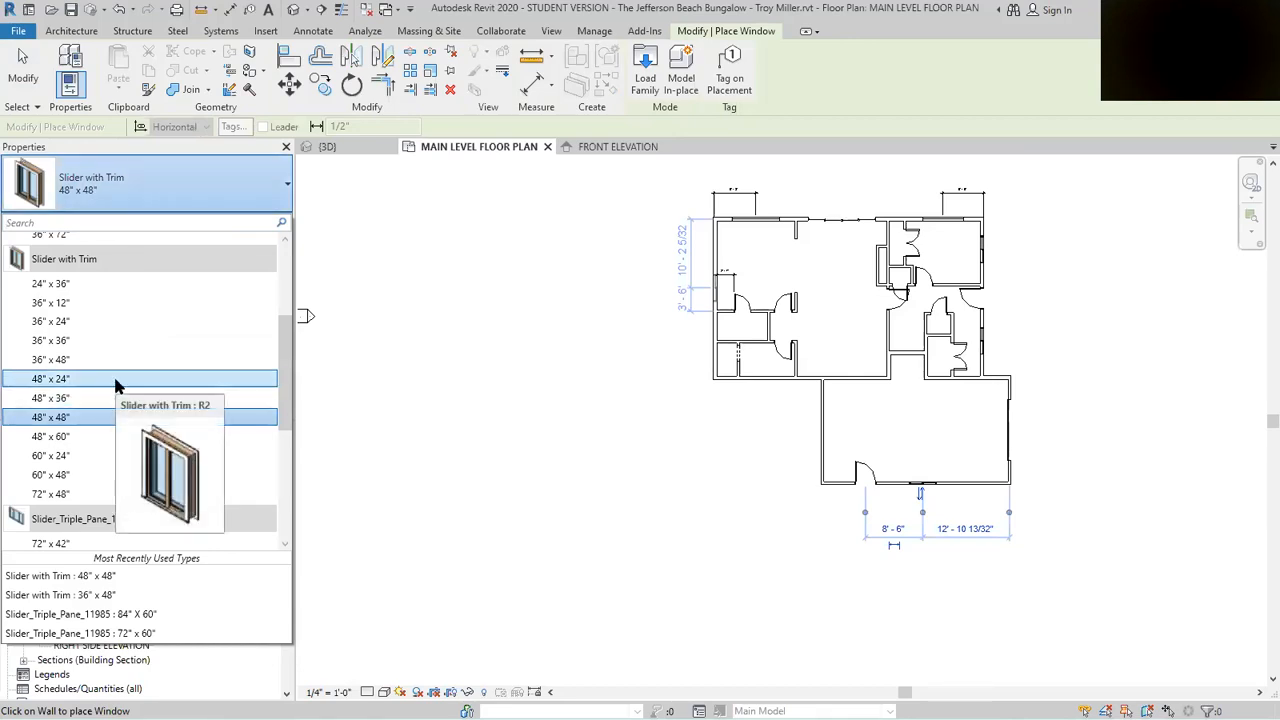
{"action": "left_click", "coordinate": [80, 289]}
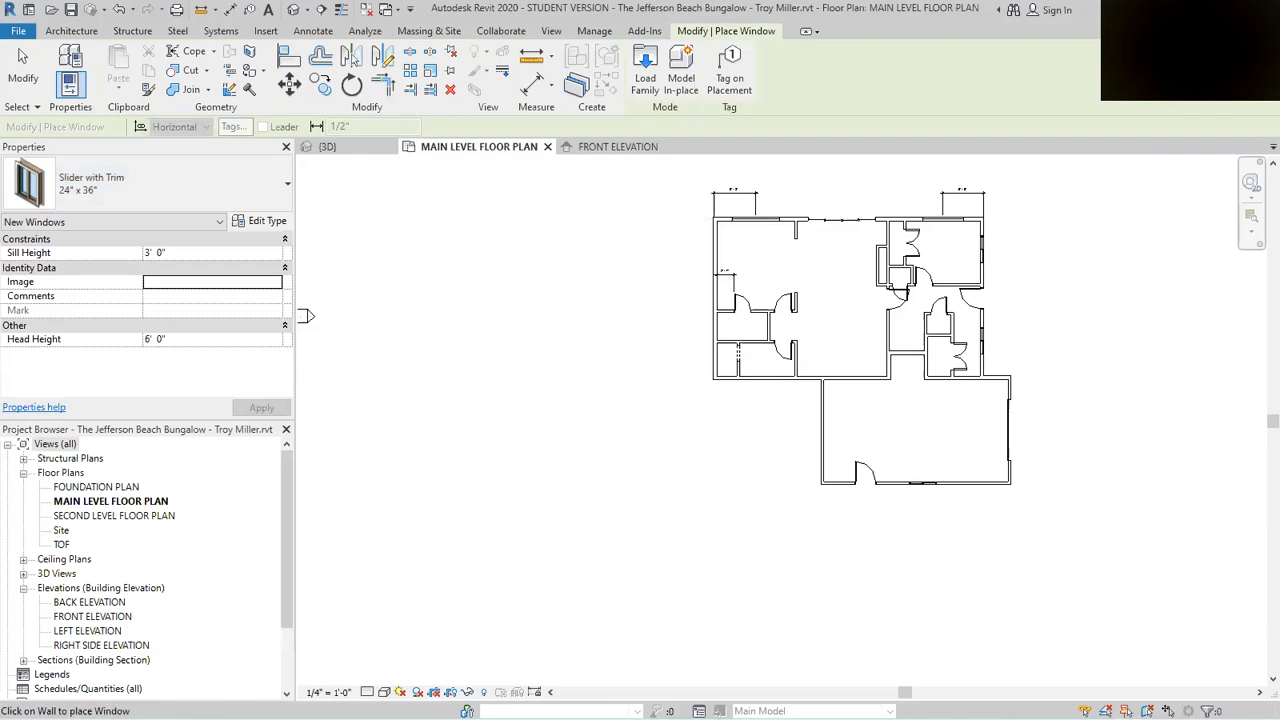
{"action": "key", "text": "alt+Tab"}
{"action": "left_click", "coordinate": [384, 124]}
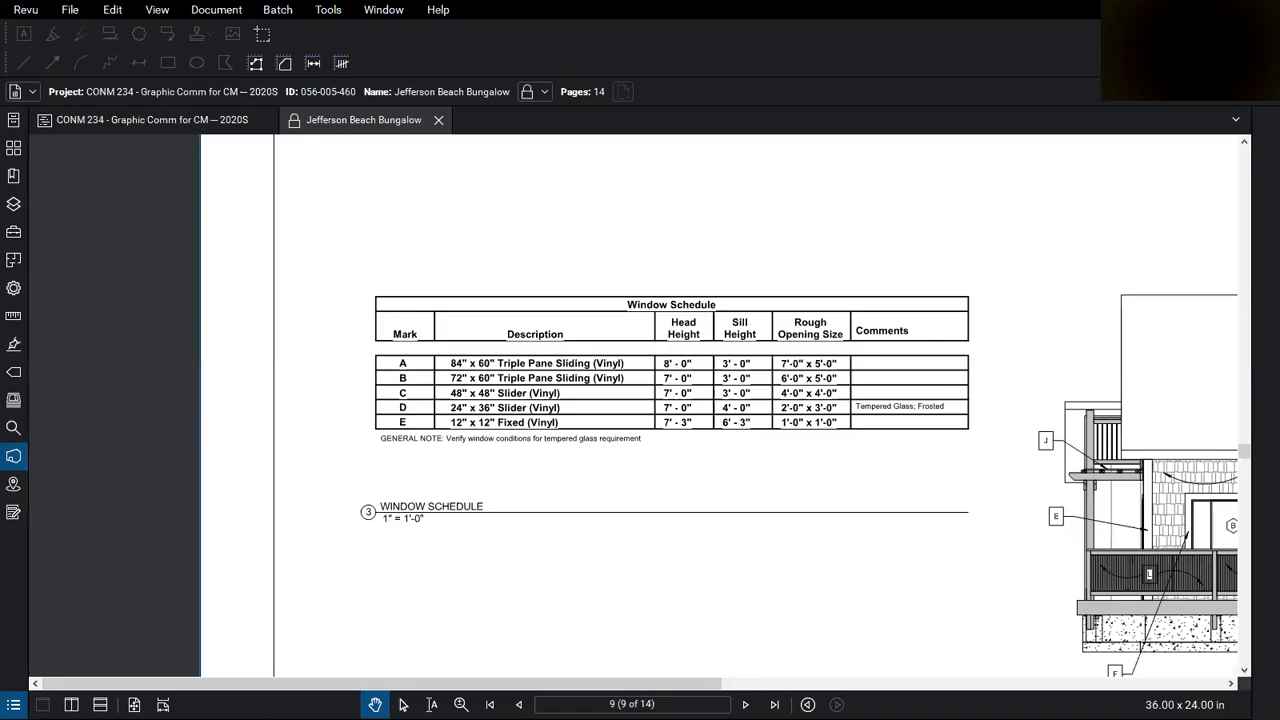
{"action": "key", "text": "alt+Tab"}
{"action": "scroll", "coordinate": [793, 388], "scroll_direction": "up", "scroll_amount": 2}
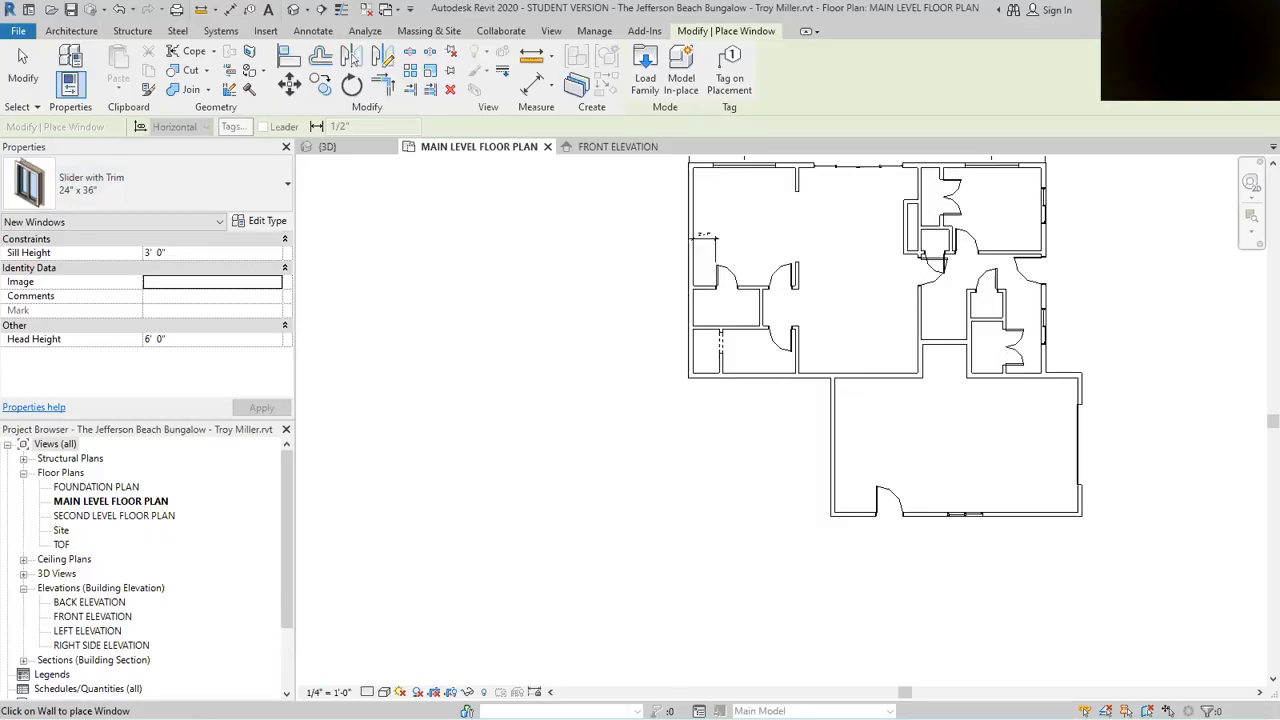
Step: Go back to page 5 in Revu and examine where window D sits in the bathroom's exterior wall
{"action": "key", "text": "alt+Tab"}
{"action": "scroll", "coordinate": [1115, 424], "scroll_direction": "down", "scroll_amount": 3}
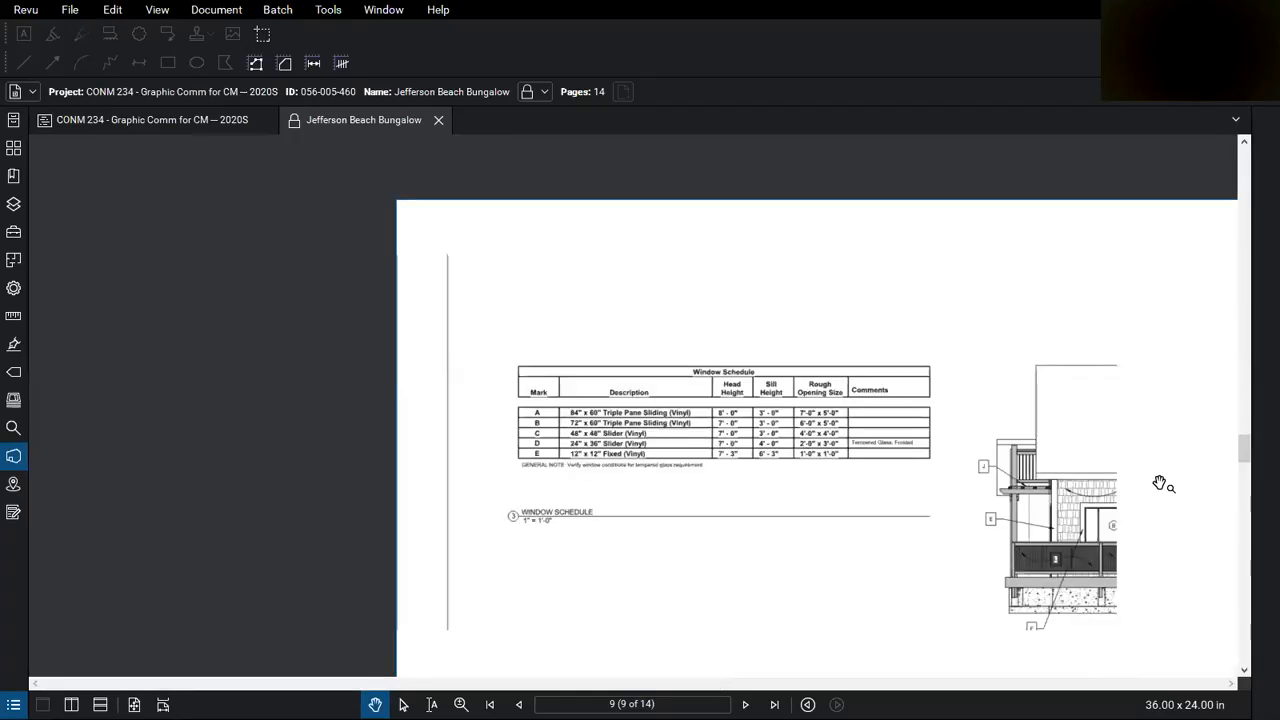
{"action": "scroll", "coordinate": [530, 365], "scroll_direction": "down", "scroll_amount": 2}
{"action": "left_click_drag", "start_coordinate": [1240, 460], "coordinate": [1228, 355]}
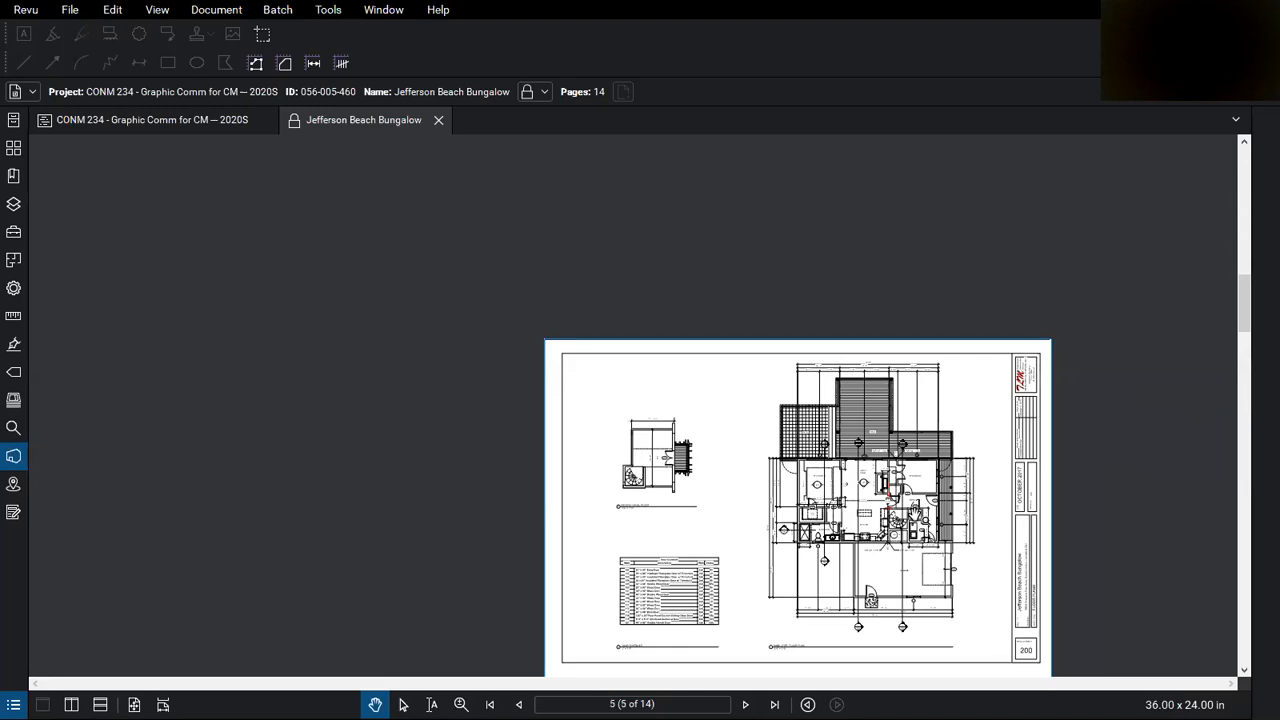
{"action": "scroll", "coordinate": [775, 520], "scroll_direction": "up", "scroll_amount": 5}
{"action": "scroll", "coordinate": [752, 553], "scroll_direction": "up", "scroll_amount": 4}
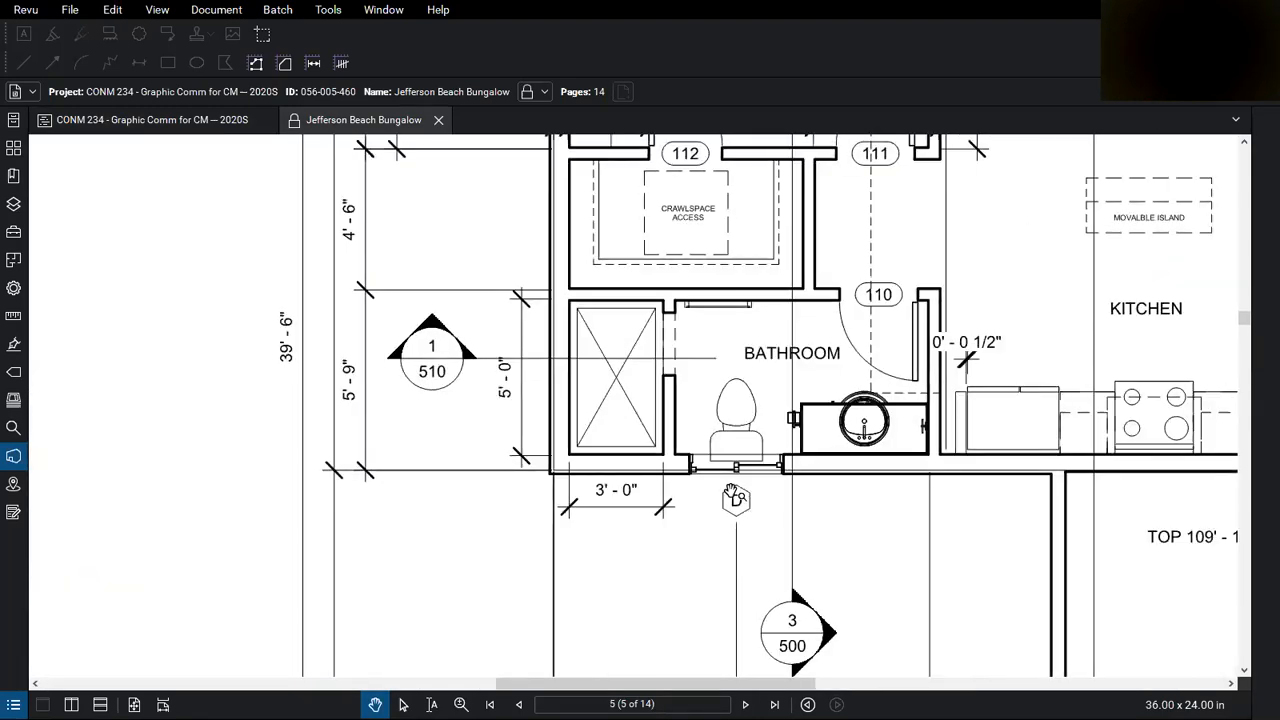
{"action": "scroll", "coordinate": [698, 446], "scroll_direction": "down", "scroll_amount": 4}
{"action": "scroll", "coordinate": [693, 425], "scroll_direction": "down", "scroll_amount": 3}
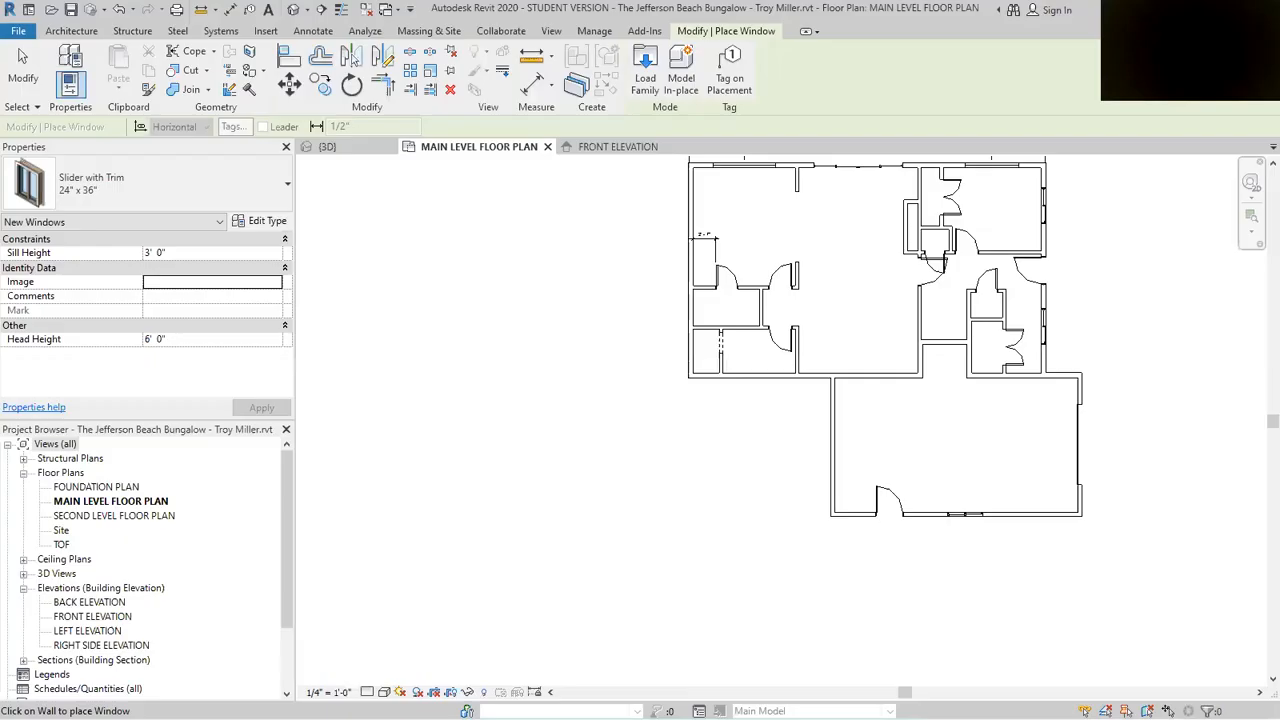
Step: Place a 24" x 36" Slider with Trim window in the bathroom's lower exterior wall, 2'-6" from the shower partition
{"action": "scroll", "coordinate": [766, 378], "scroll_direction": "up", "scroll_amount": 3}
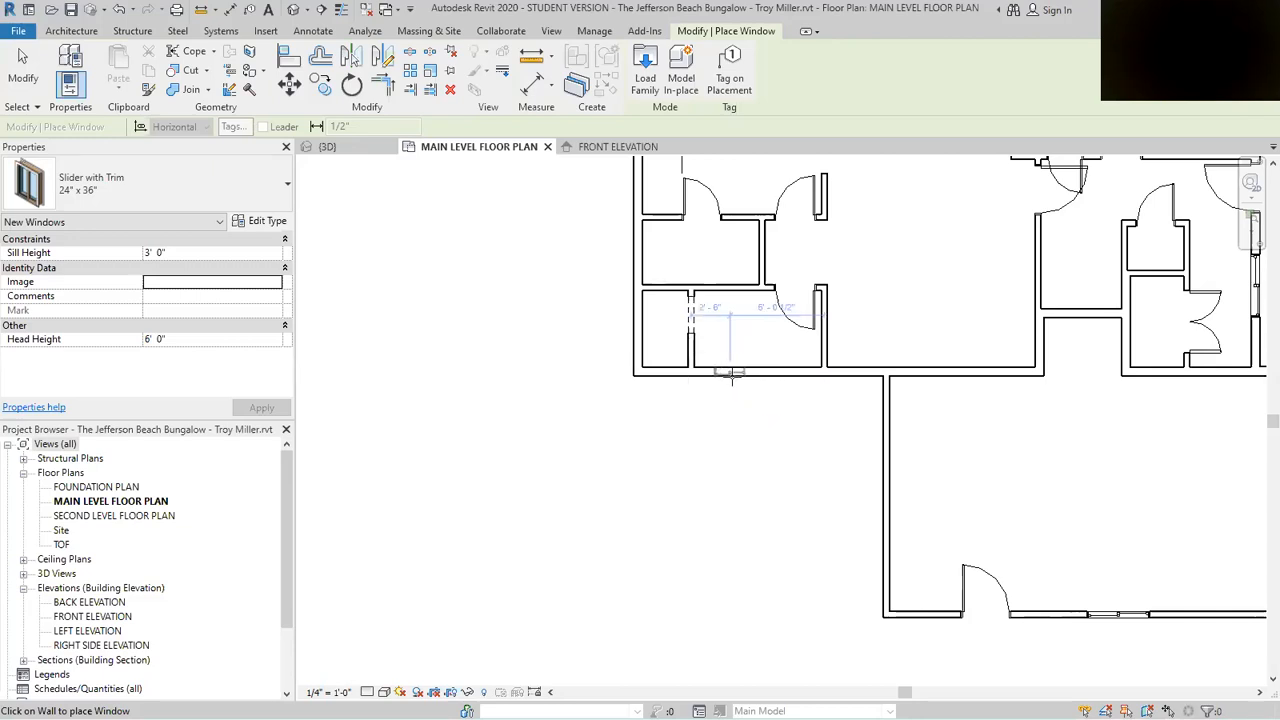
{"action": "left_click", "coordinate": [730, 374]}
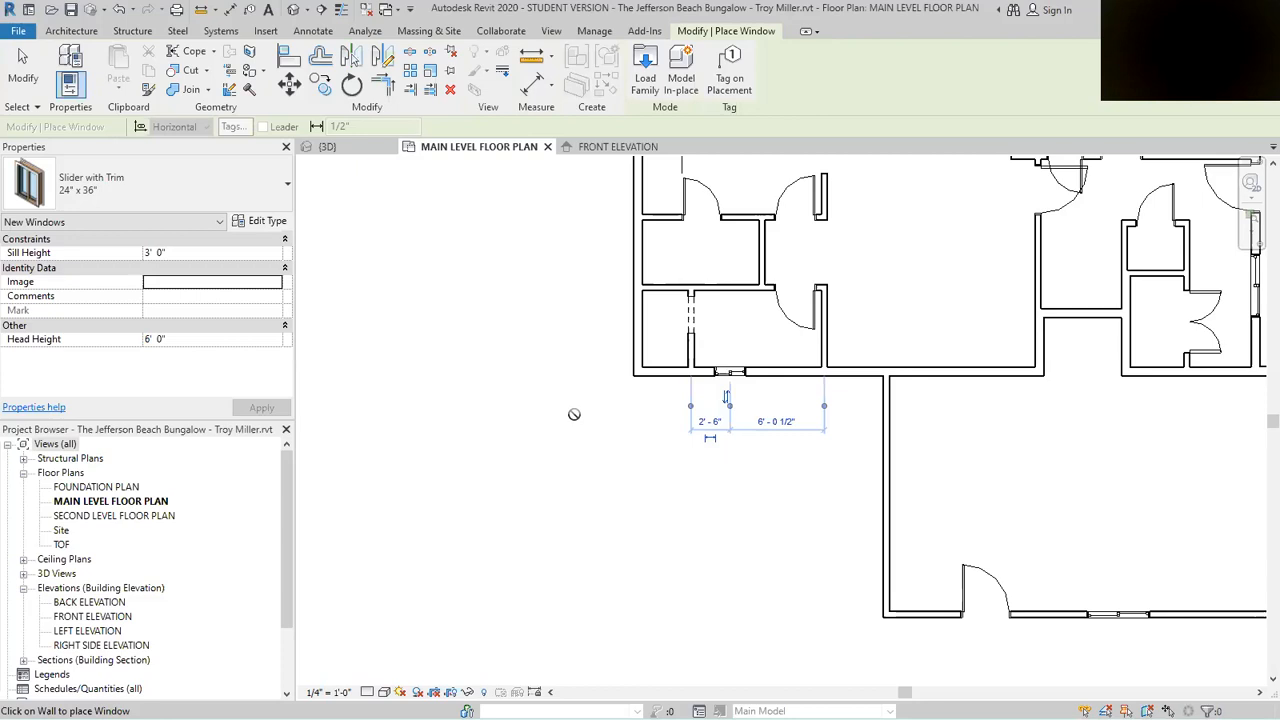
{"action": "scroll", "coordinate": [590, 436], "scroll_direction": "down", "scroll_amount": 2}
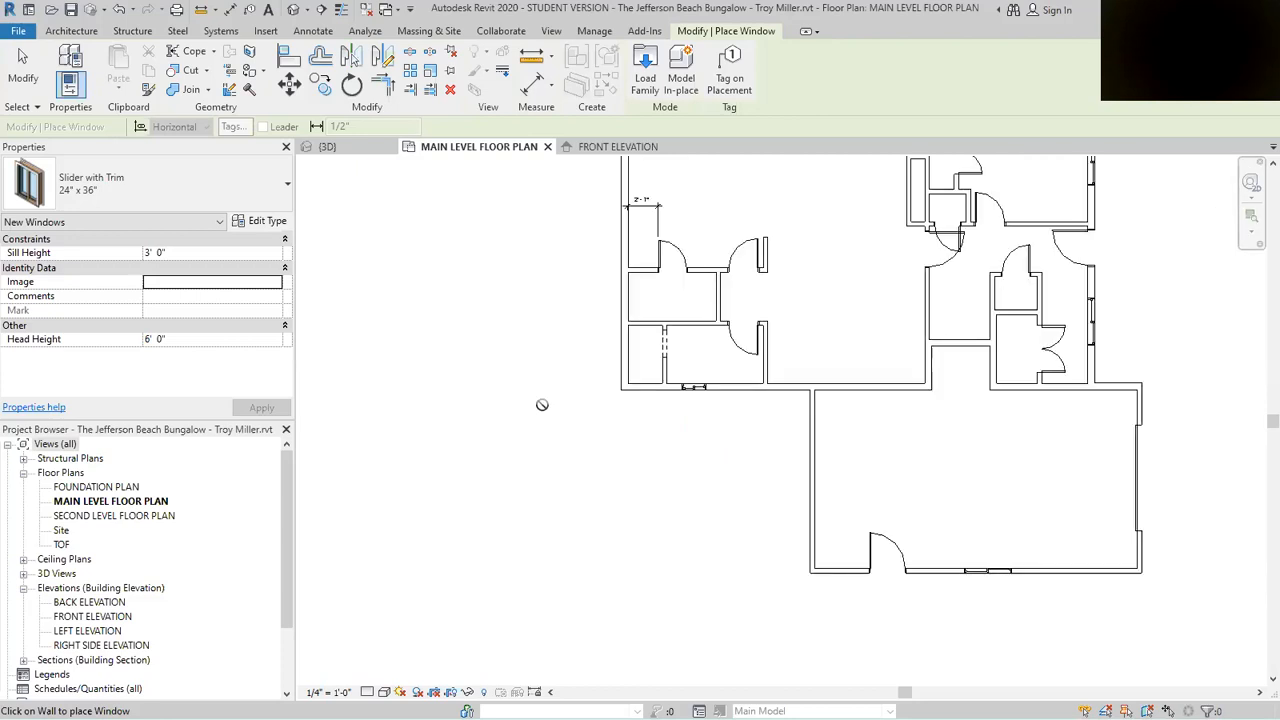
{"action": "scroll", "coordinate": [546, 424], "scroll_direction": "down", "scroll_amount": 1}
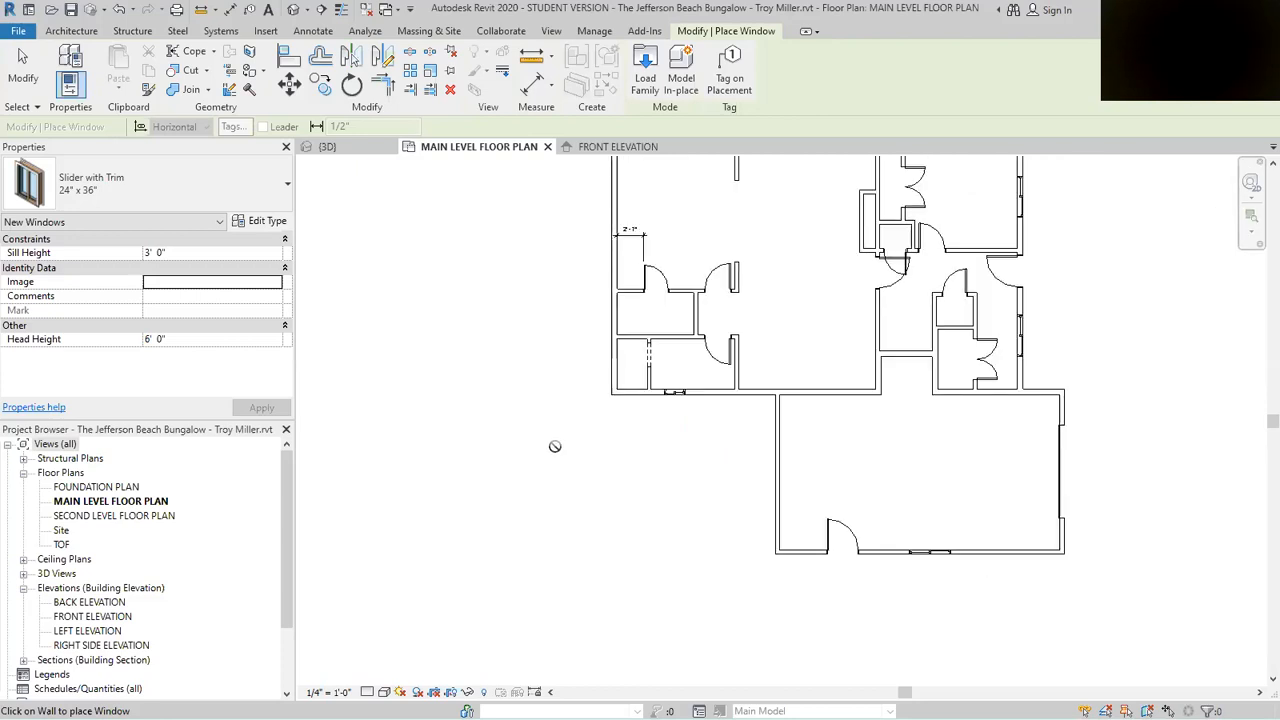
{"action": "scroll", "coordinate": [560, 448], "scroll_direction": "down", "scroll_amount": 1}
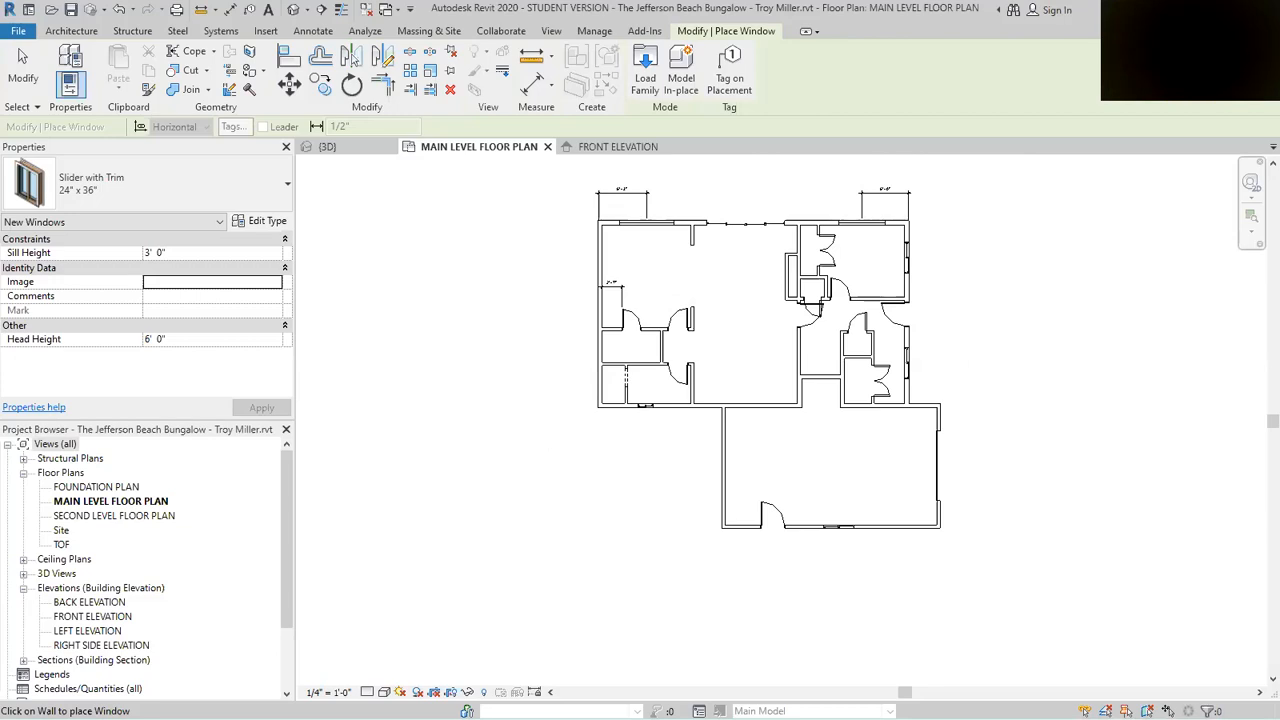
Step: Switch to Revu and examine the dimensions locating the two C windows in the Bedroom #2 and entry exterior wall on page 5
{"action": "key", "text": "alt+Tab"}
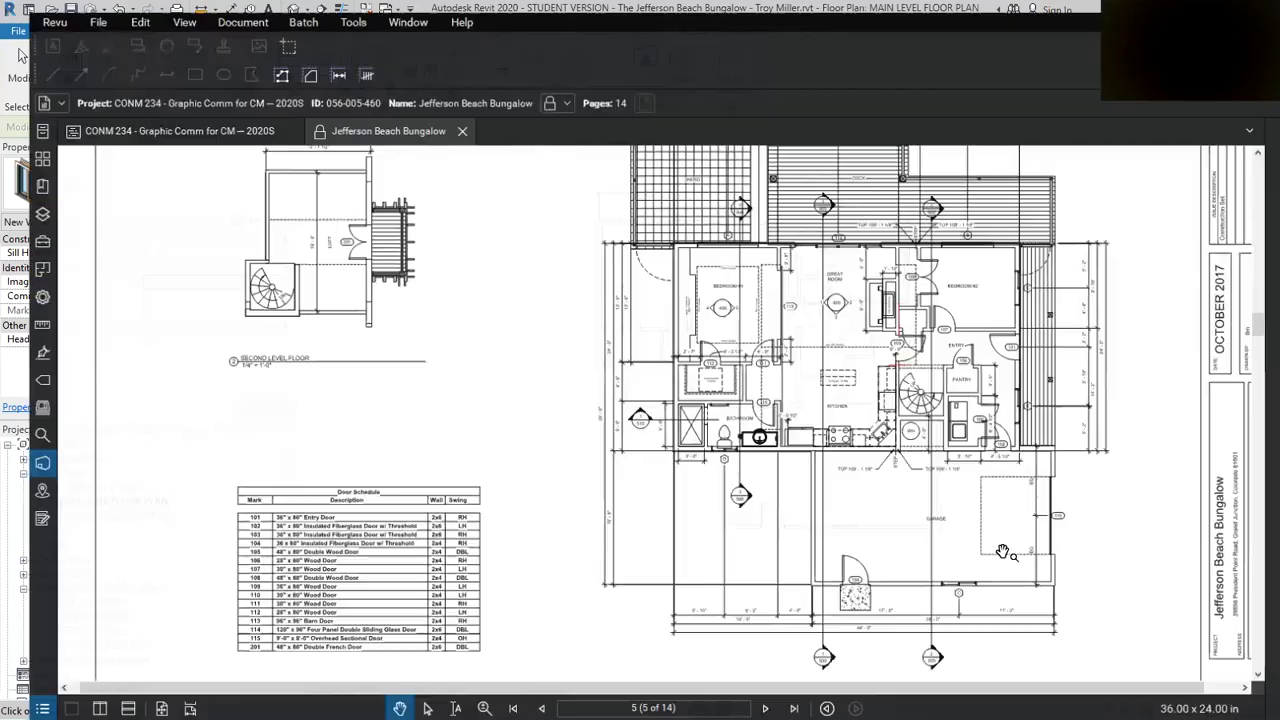
{"action": "scroll", "coordinate": [686, 537], "scroll_direction": "down", "scroll_amount": 1}
{"action": "scroll", "coordinate": [931, 420], "scroll_direction": "up", "scroll_amount": 3}
{"action": "scroll", "coordinate": [935, 357], "scroll_direction": "up", "scroll_amount": 2}
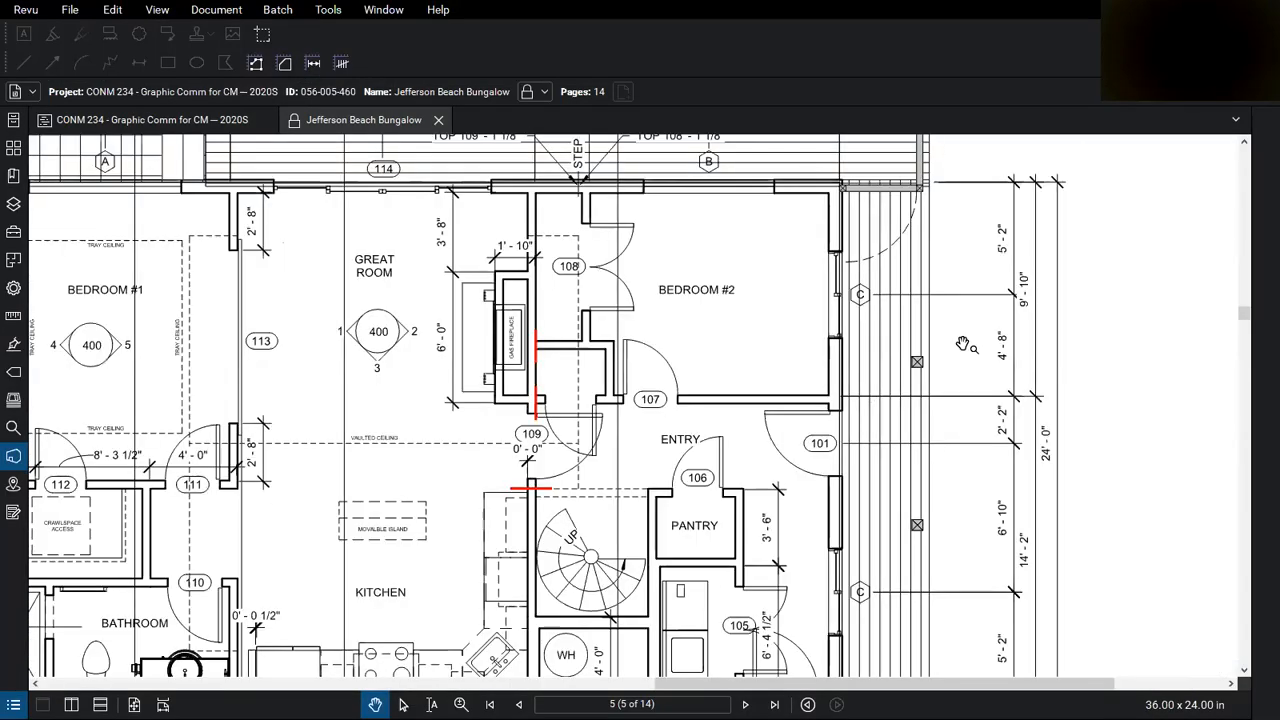
{"action": "scroll", "coordinate": [962, 344], "scroll_direction": "up", "scroll_amount": 1}
{"action": "scroll", "coordinate": [856, 418], "scroll_direction": "down", "scroll_amount": 1}
{"action": "scroll", "coordinate": [970, 378], "scroll_direction": "up", "scroll_amount": 1}
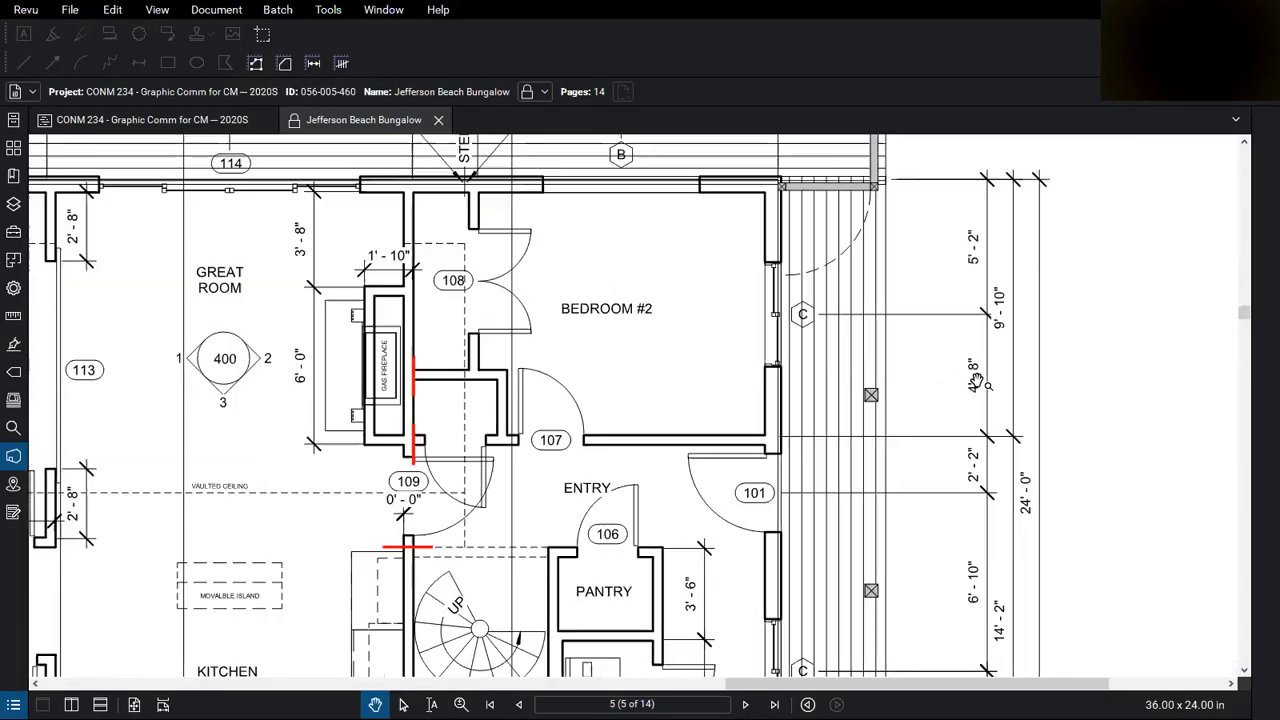
{"action": "scroll", "coordinate": [910, 187], "scroll_direction": "down", "scroll_amount": 2}
{"action": "scroll", "coordinate": [915, 210], "scroll_direction": "down", "scroll_amount": 1}
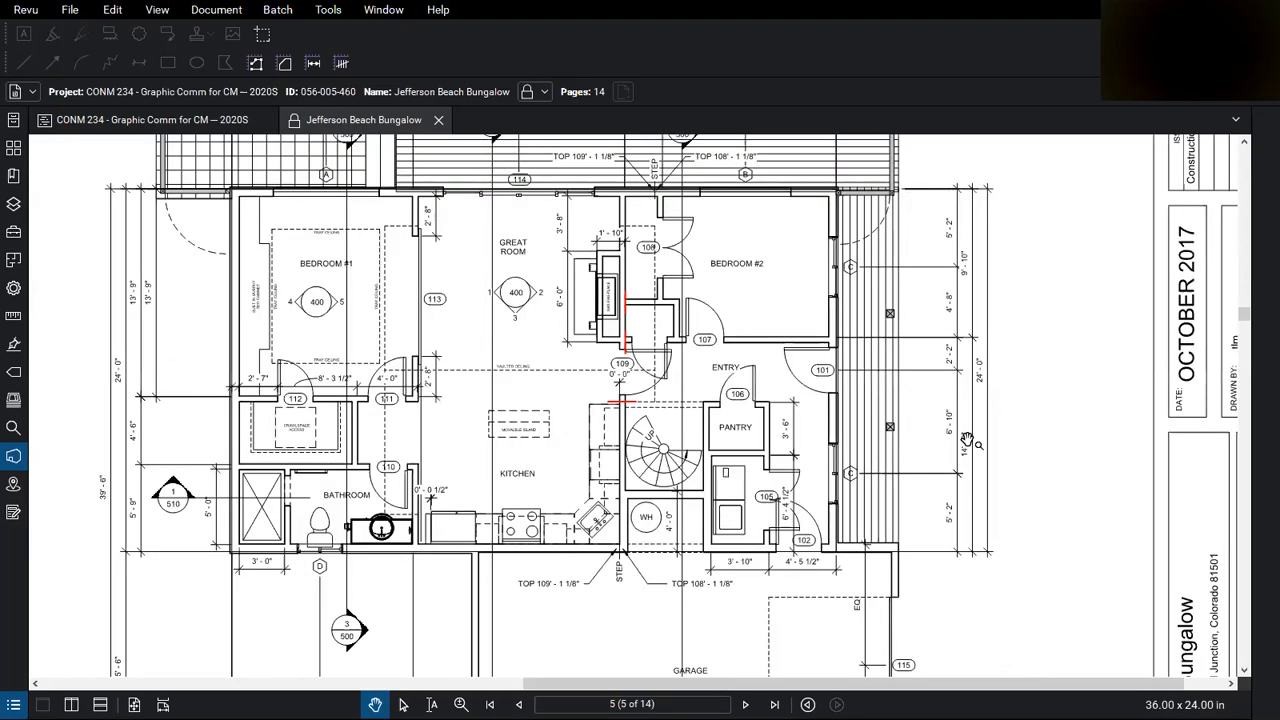
{"action": "scroll", "coordinate": [960, 500], "scroll_direction": "up", "scroll_amount": 1}
{"action": "scroll", "coordinate": [787, 596], "scroll_direction": "down", "scroll_amount": 1}
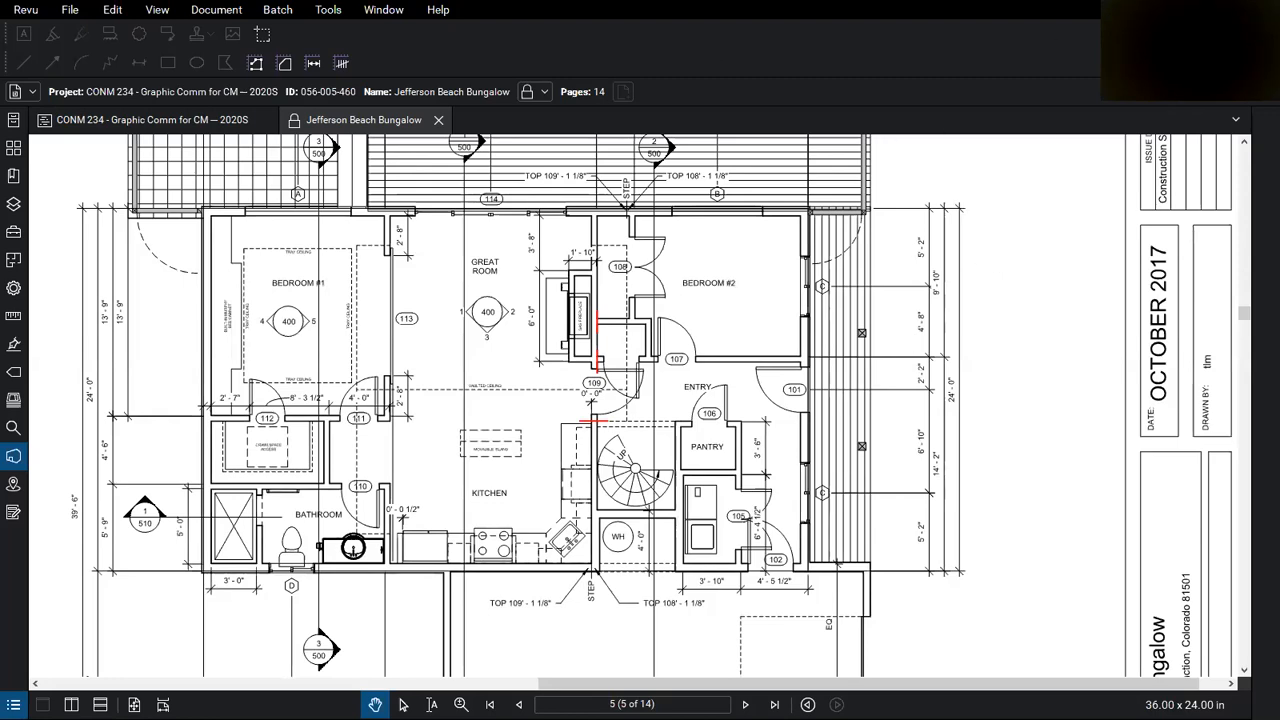
Step: Back in Revit, add aligned dimensions from the exterior wall corners to the centers of the bedroom and entry slider windows
{"action": "key", "text": "alt+Tab"}
{"action": "scroll", "coordinate": [955, 206], "scroll_direction": "up", "scroll_amount": 2}
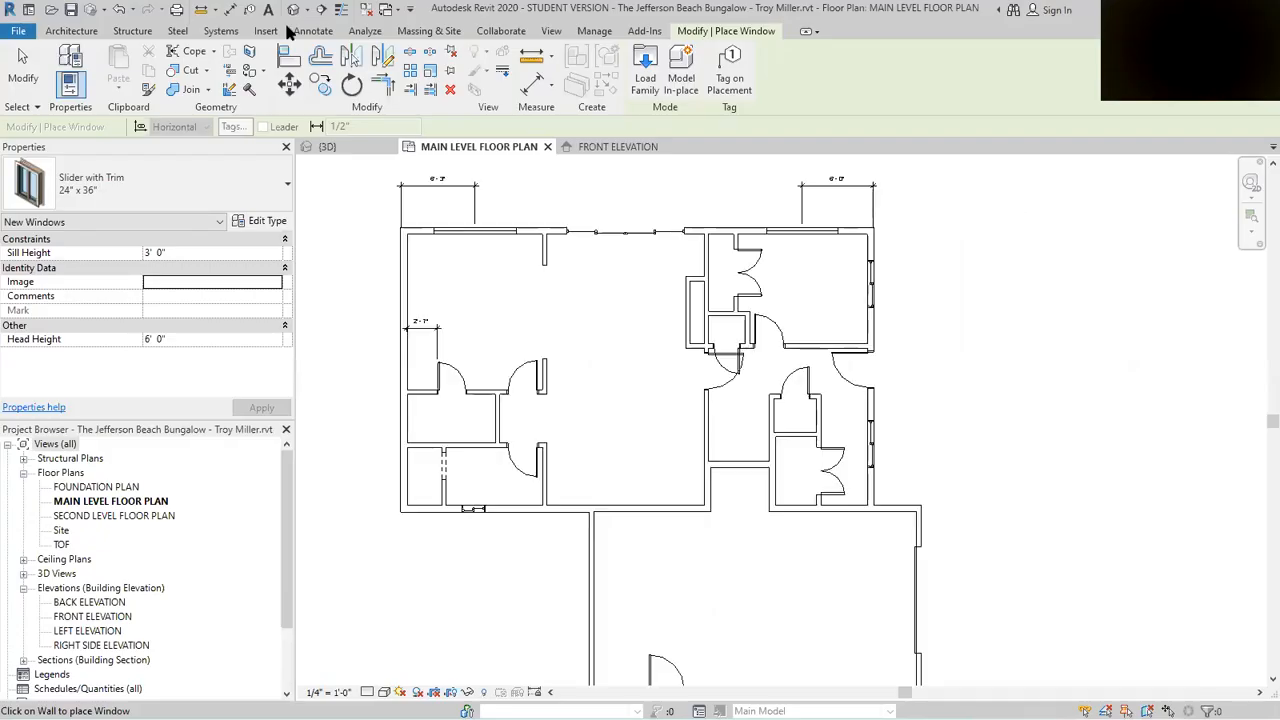
{"action": "left_click", "coordinate": [310, 32]}
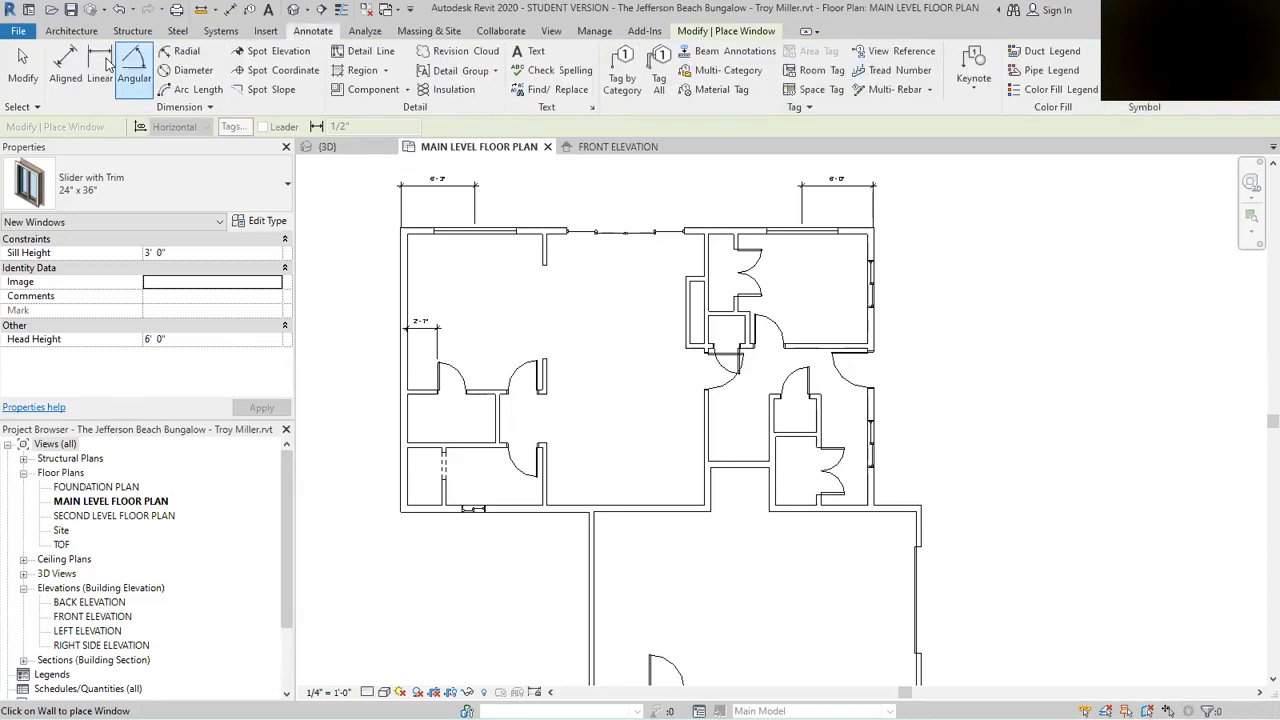
{"action": "left_click", "coordinate": [137, 58]}
{"action": "left_click", "coordinate": [866, 232]}
{"action": "left_click", "coordinate": [872, 283]}
{"action": "left_click", "coordinate": [941, 305]}
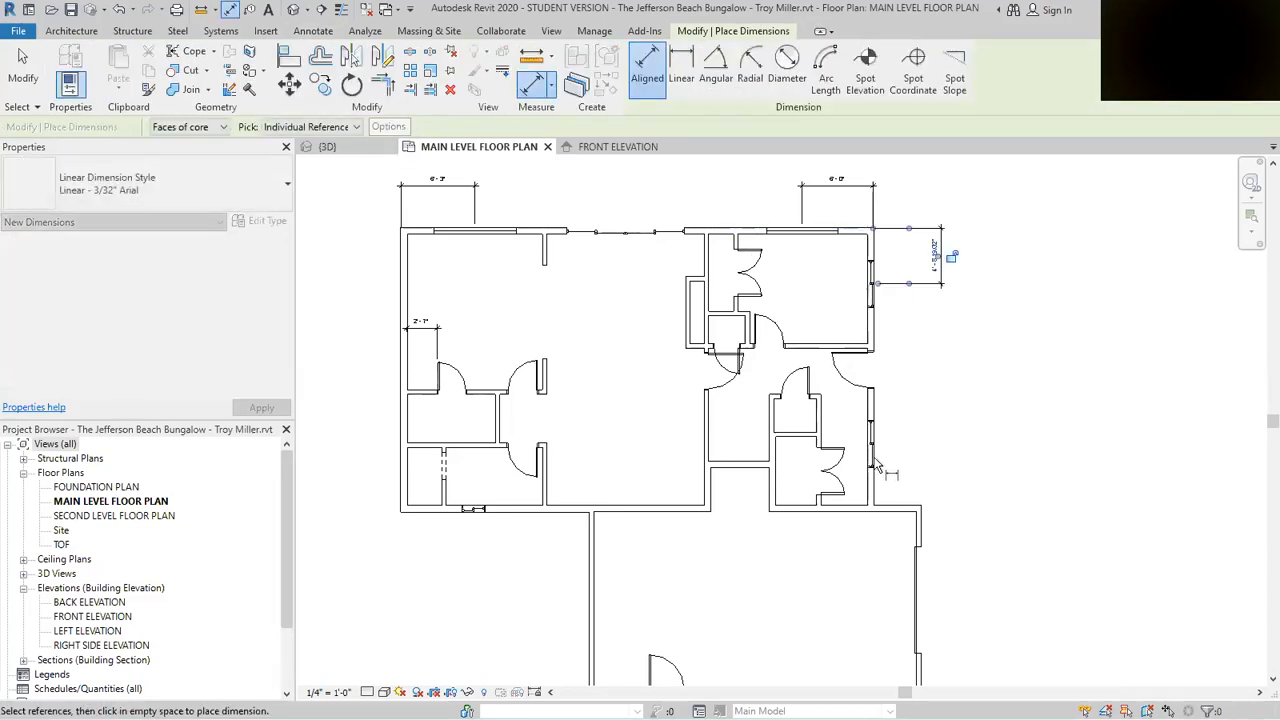
{"action": "left_click", "coordinate": [872, 439]}
{"action": "left_click", "coordinate": [941, 442]}
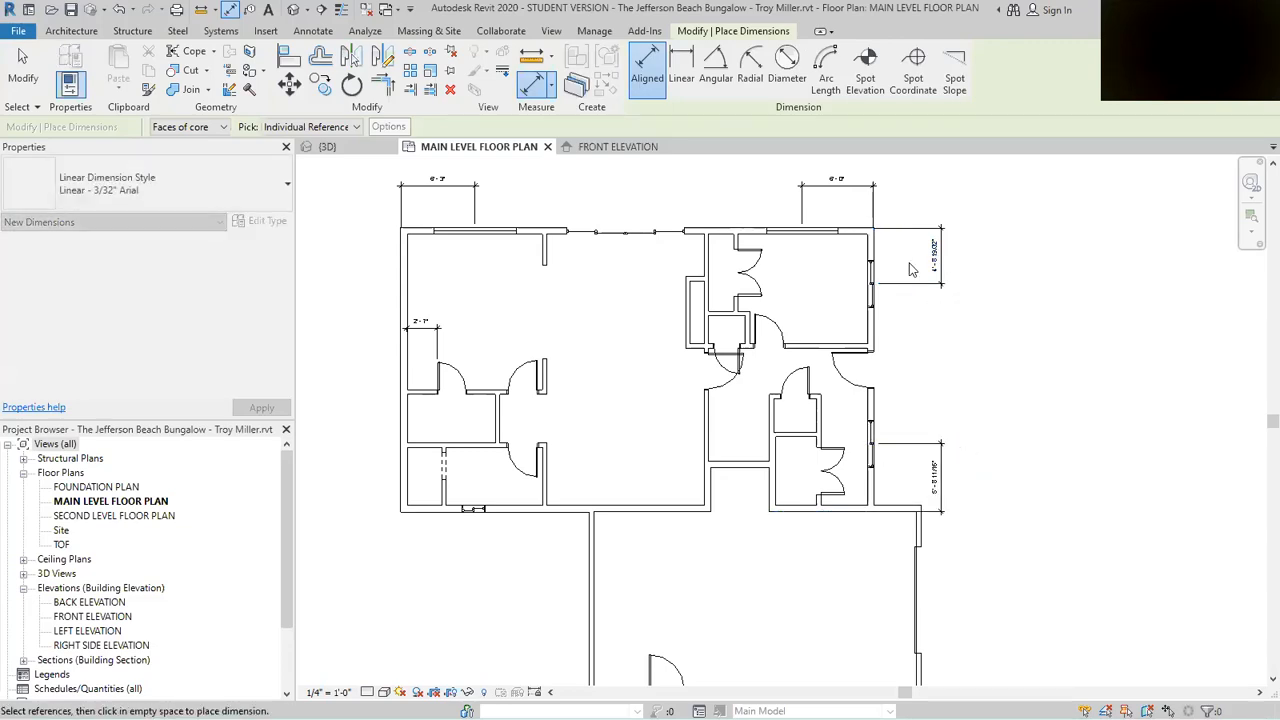
Step: Set the distance from the upper wall corner to the center of the bedroom's side window to 5'-2"
{"action": "scroll", "coordinate": [907, 261], "scroll_direction": "up", "scroll_amount": 2}
{"action": "key", "text": "Escape"}
{"action": "left_click", "coordinate": [843, 290]}
{"action": "left_click", "coordinate": [953, 252]}
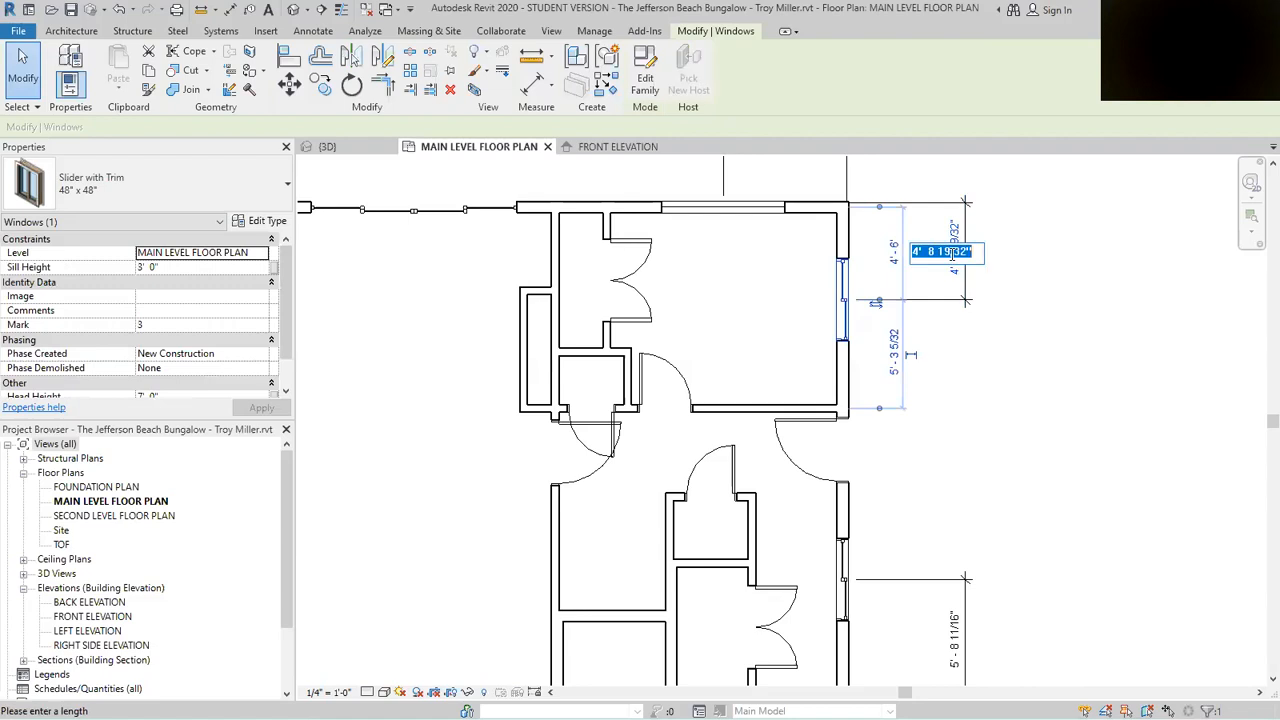
{"action": "type", "text": "5'2\""}
{"action": "key", "text": "Return"}
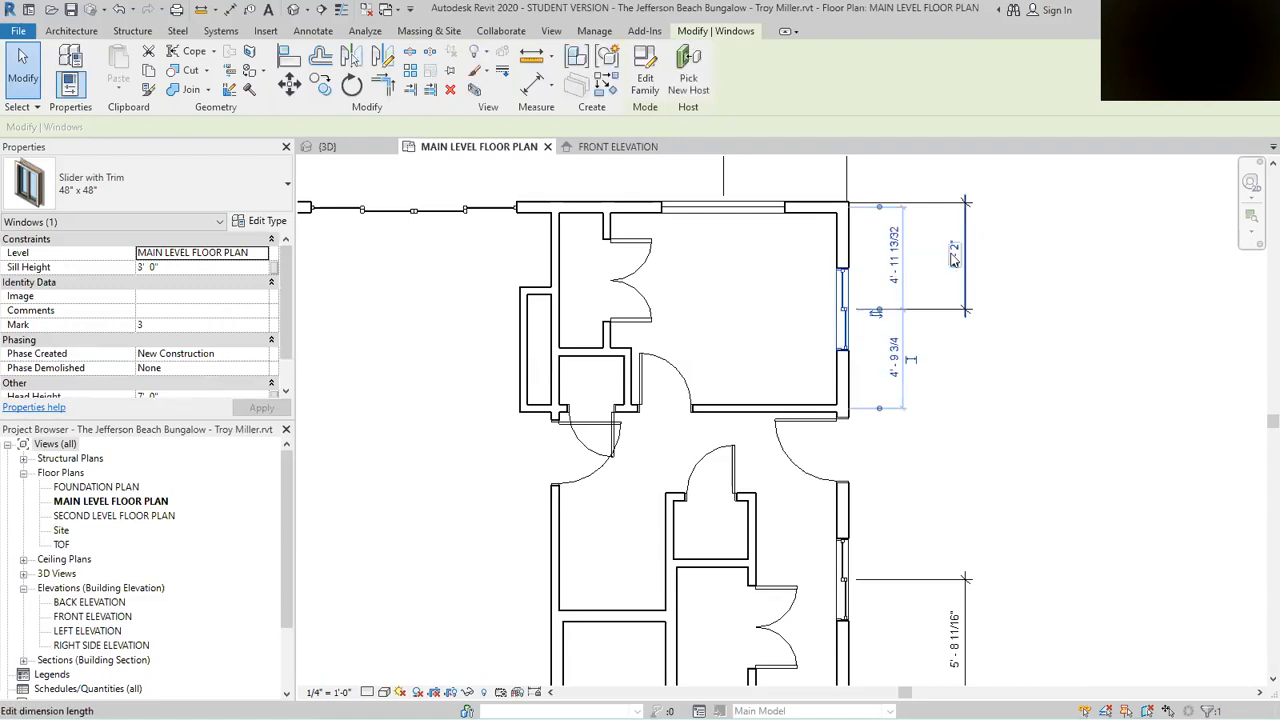
{"action": "scroll", "coordinate": [926, 269], "scroll_direction": "down", "scroll_amount": 2}
{"action": "key", "text": "Escape"}
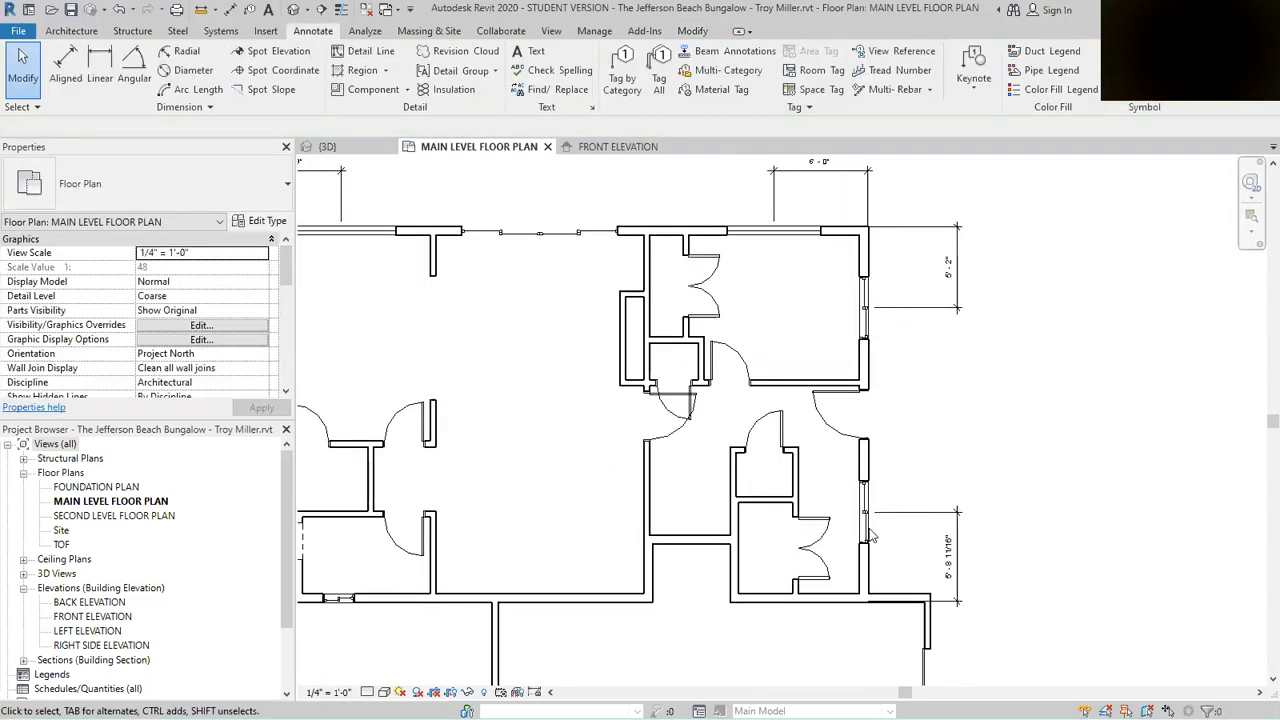
Step: Set the distance from the lower wall corner to the center of the entry-side slider window to 5'-2"
{"action": "left_click", "coordinate": [865, 515]}
{"action": "left_click", "coordinate": [947, 557]}
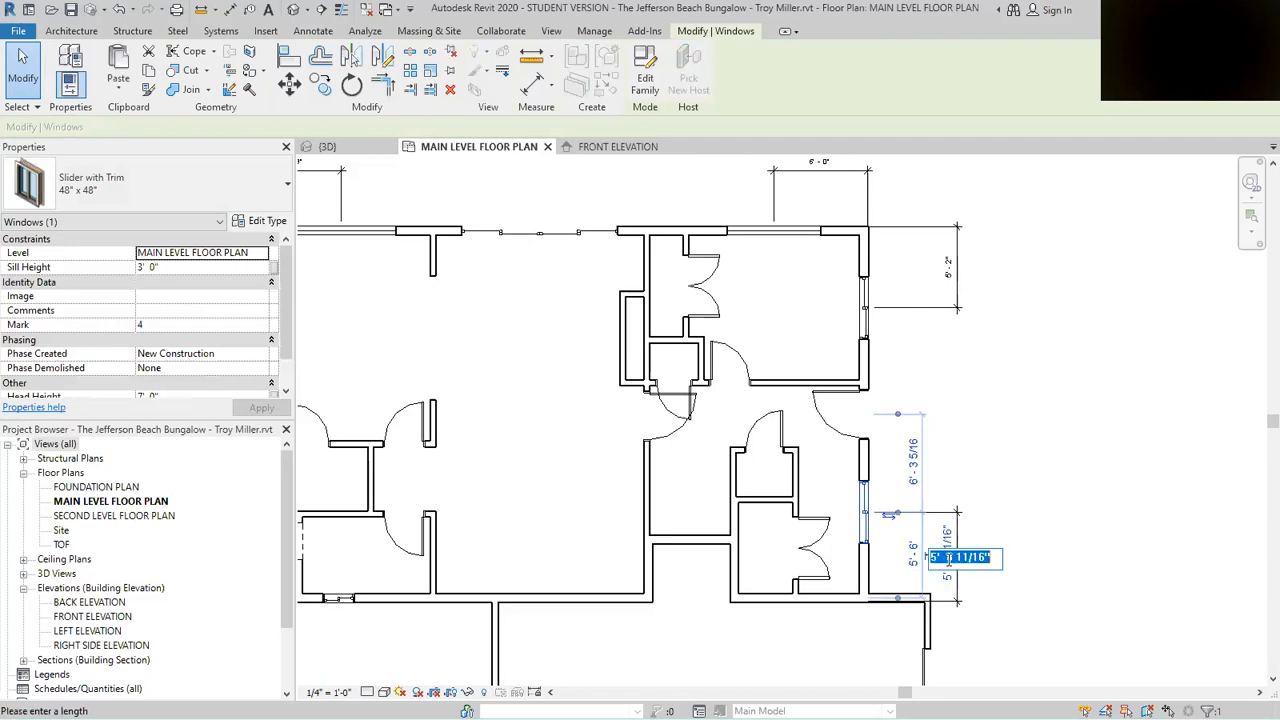
{"action": "type", "text": "5'"}
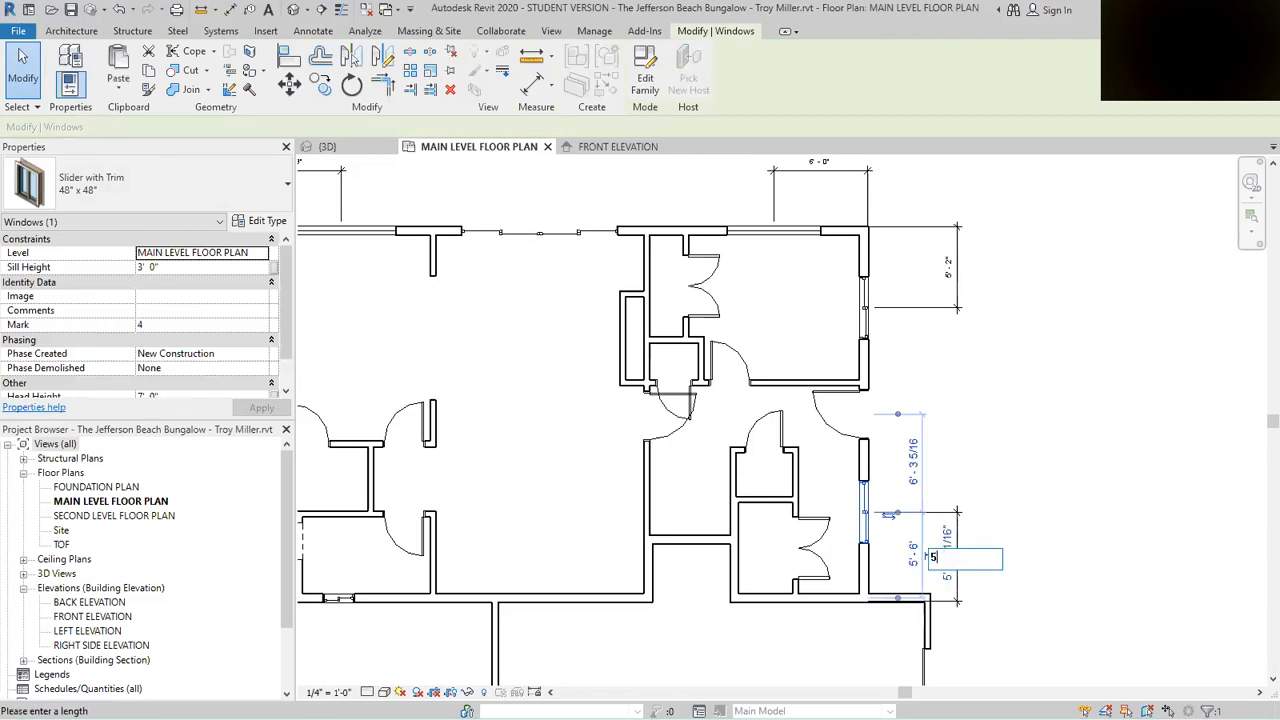
{"action": "key", "text": "Return"}
{"action": "key", "text": "Escape"}
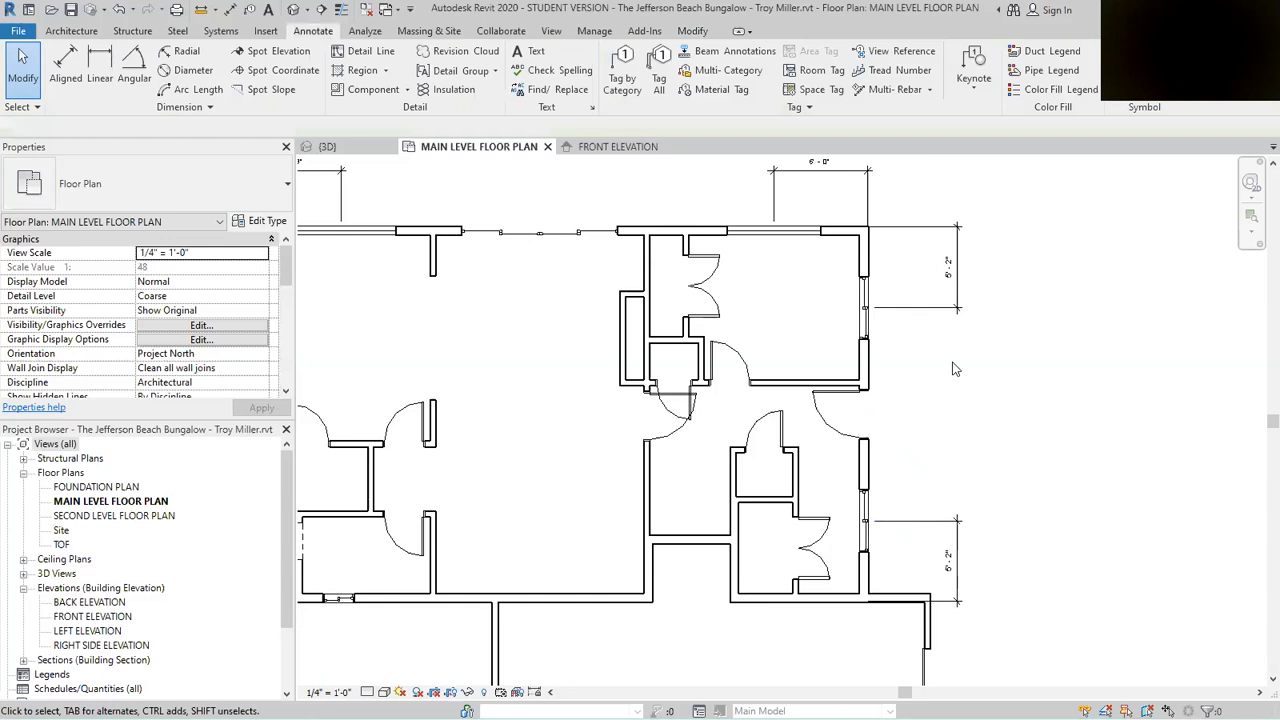
{"action": "scroll", "coordinate": [975, 405], "scroll_direction": "down", "scroll_amount": 2}
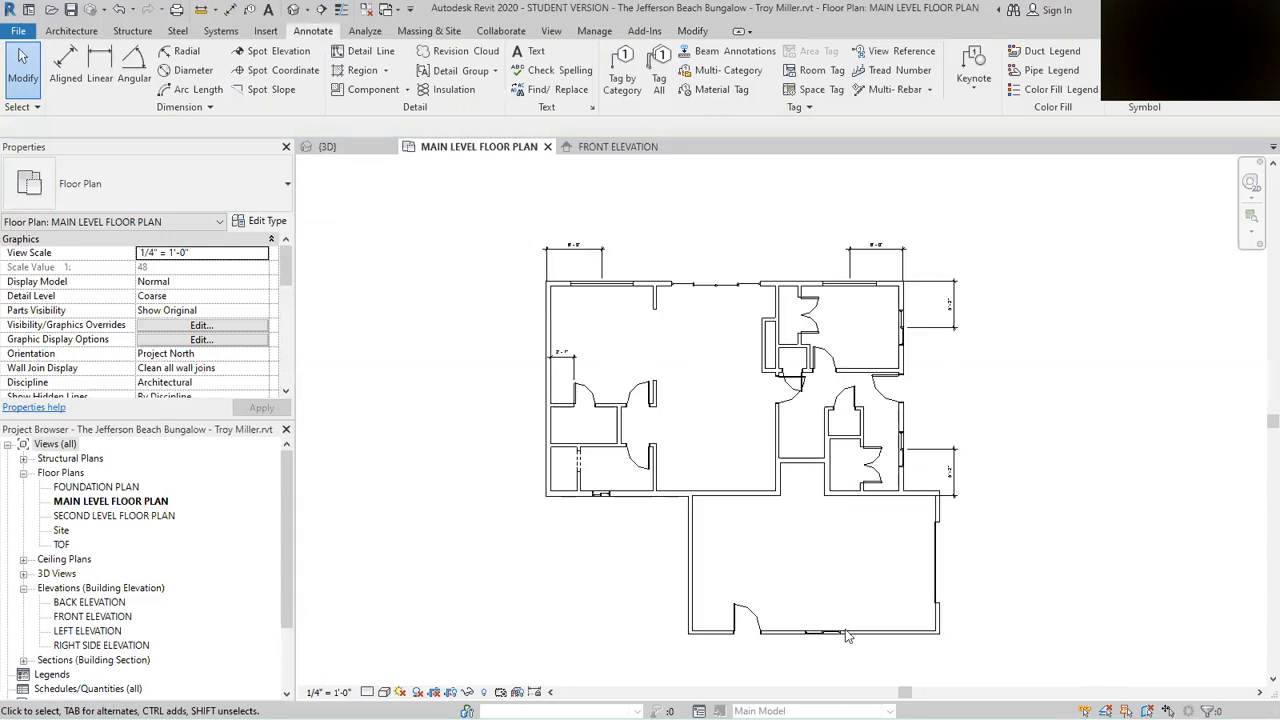
Step: Switch to Revu and check the dimensions locating window C in the garage's lower wall
{"action": "key", "text": "alt+Tab"}
{"action": "scroll", "coordinate": [723, 293], "scroll_direction": "down", "scroll_amount": 3}
{"action": "scroll", "coordinate": [650, 600], "scroll_direction": "up", "scroll_amount": 3}
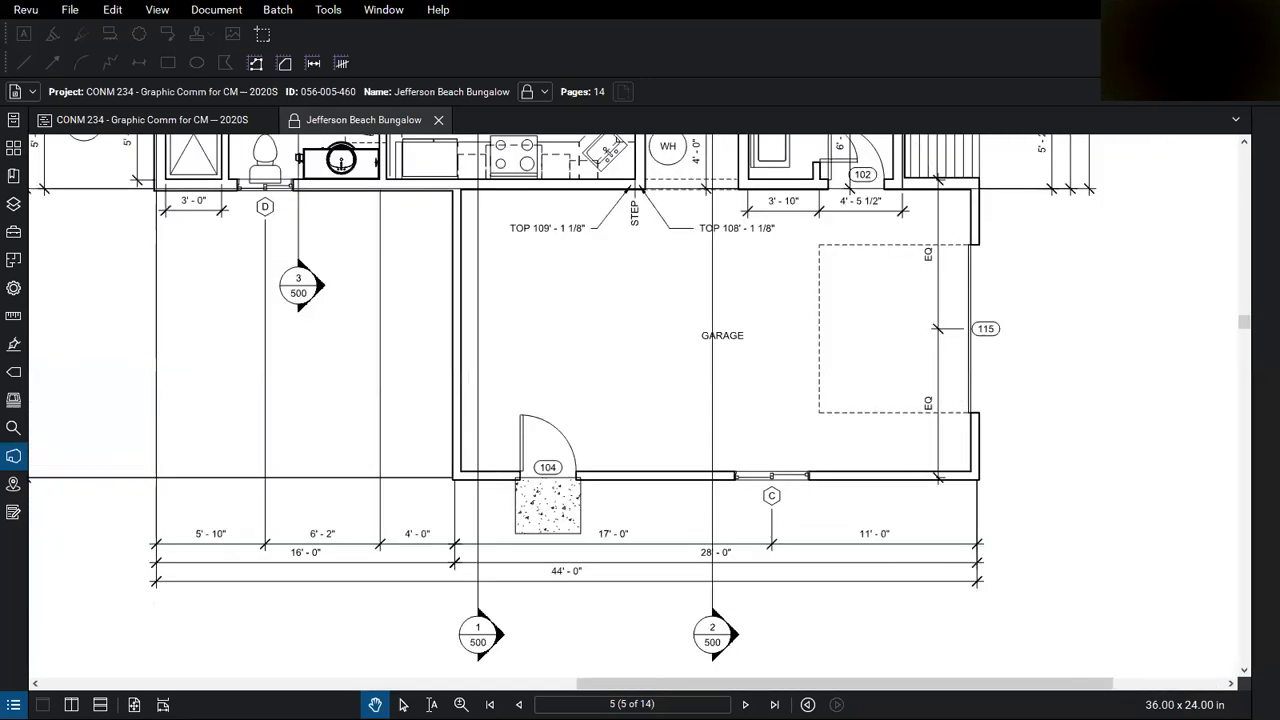
Step: Return to Revit and add an aligned dimension from the garage's lower-right corner to the center of the garage window
{"action": "key", "text": "alt+Tab"}
{"action": "left_click", "coordinate": [65, 65]}
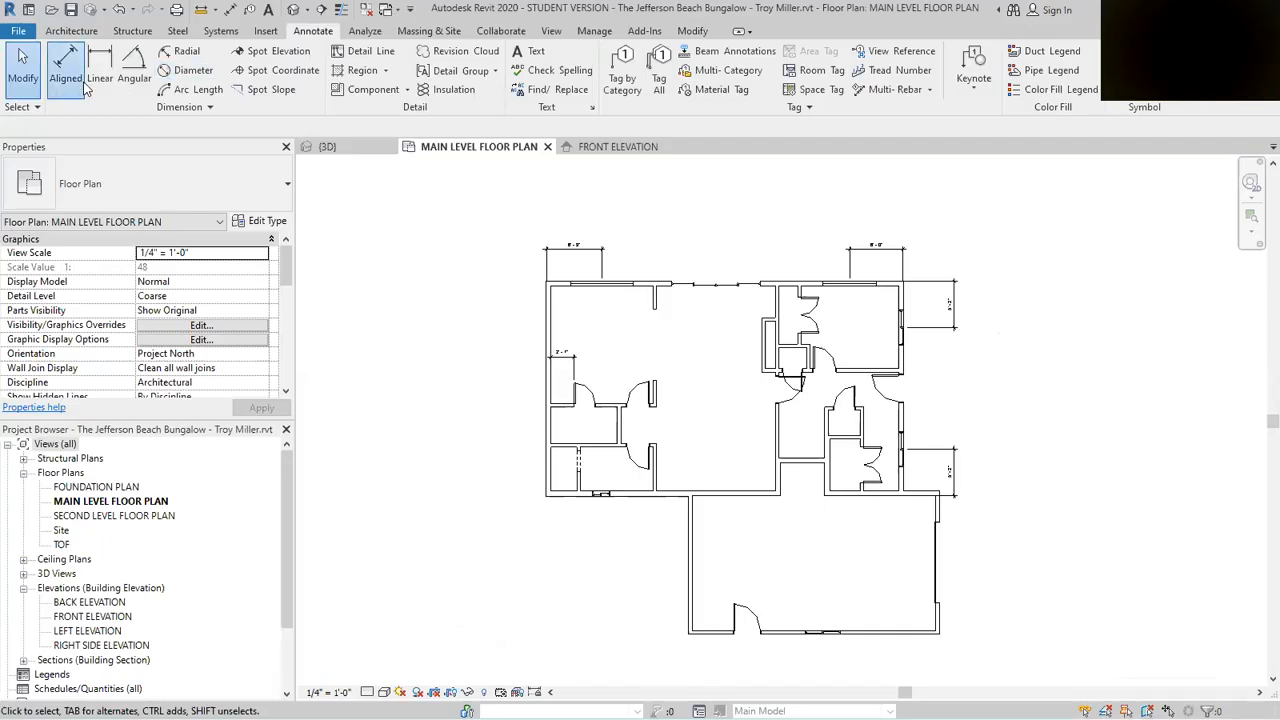
{"action": "left_click", "coordinate": [940, 622]}
{"action": "scroll", "coordinate": [826, 658], "scroll_direction": "up", "scroll_amount": 2}
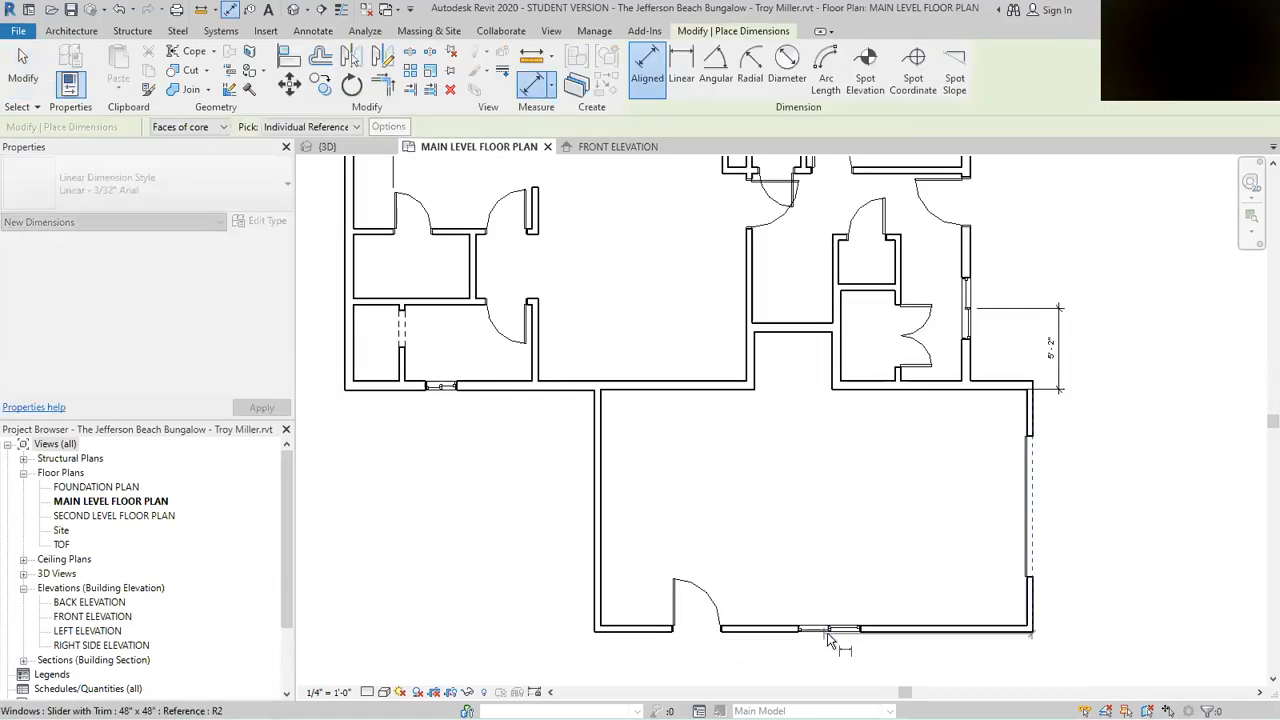
{"action": "scroll", "coordinate": [846, 614], "scroll_direction": "down", "scroll_amount": 1}
{"action": "left_click", "coordinate": [847, 618]}
{"action": "scroll", "coordinate": [847, 617], "scroll_direction": "up", "scroll_amount": 4}
{"action": "key", "text": "Escape"}
{"action": "key", "text": "Escape"}
Step: Set the distance from the garage corner to the center of the garage slider window to 11'-0"
{"action": "left_click", "coordinate": [773, 522]}
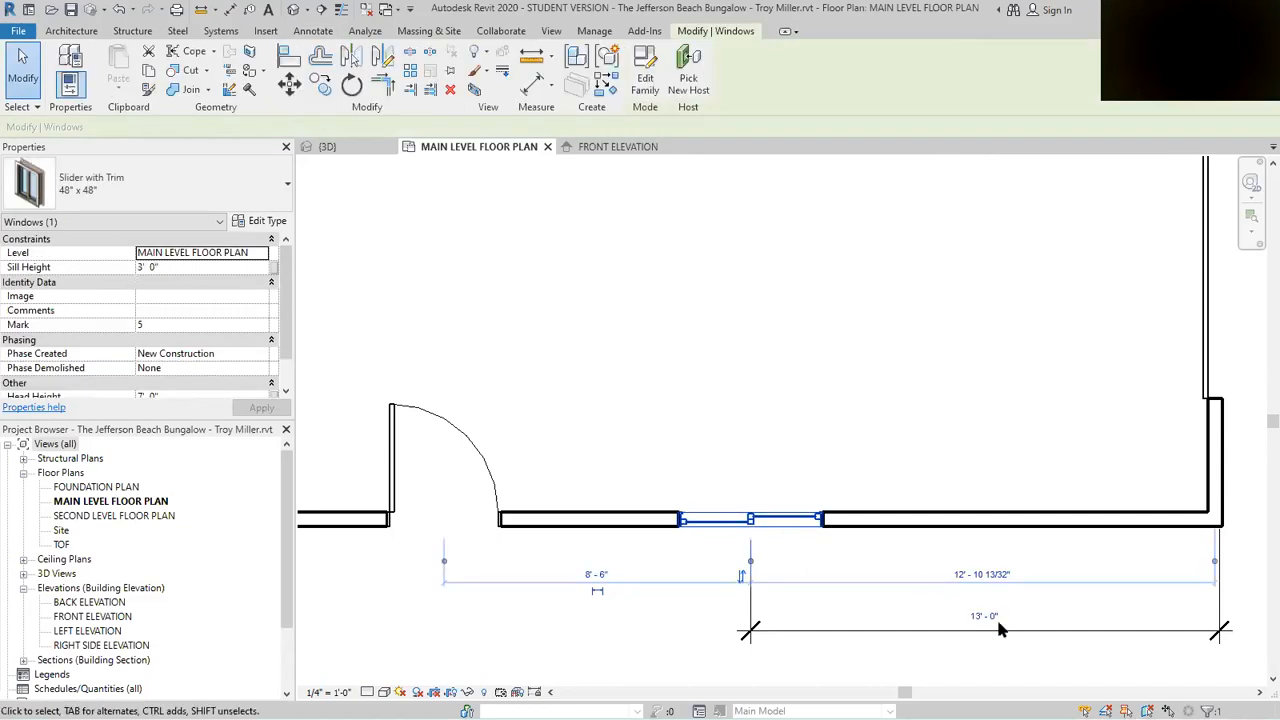
{"action": "left_click", "coordinate": [980, 610]}
{"action": "type", "text": "11"}
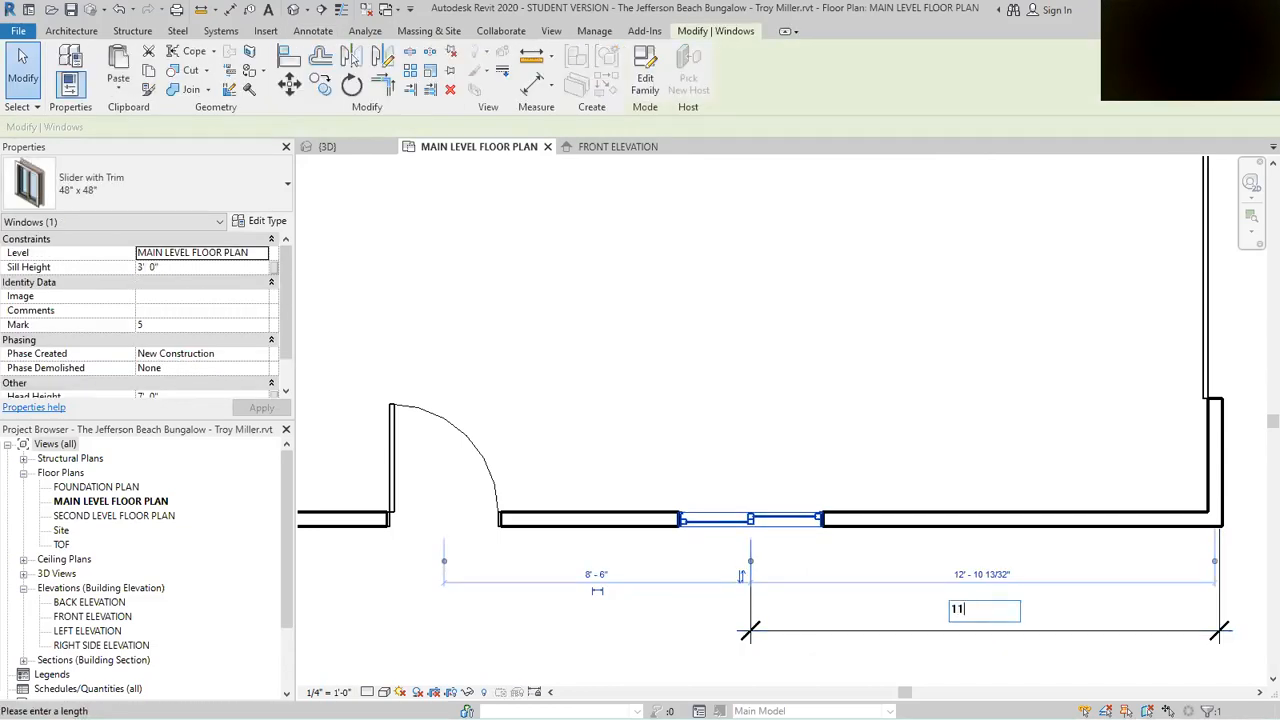
{"action": "key", "text": "Return"}
{"action": "left_click", "coordinate": [816, 419]}
{"action": "scroll", "coordinate": [816, 419], "scroll_direction": "down", "scroll_amount": 5}
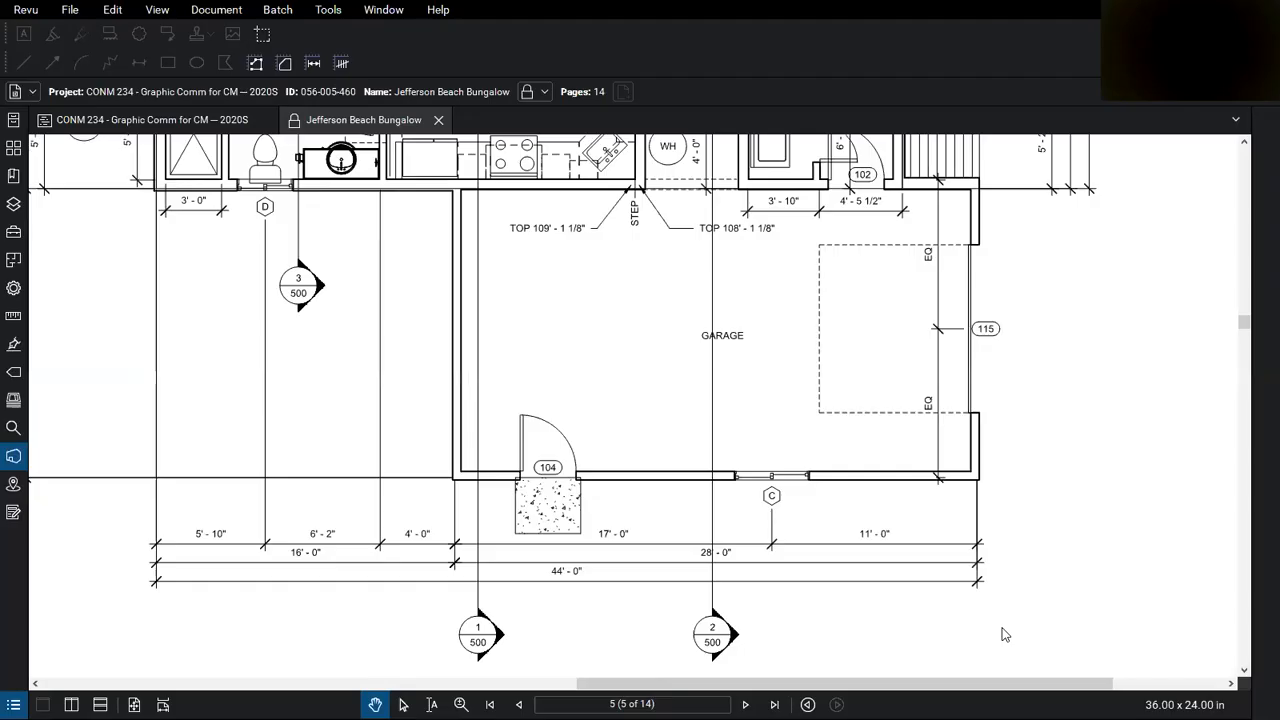
Step: Examine the dimensions locating bathroom window D from the building's left corner on page 5 in Revu
{"action": "scroll", "coordinate": [1000, 634], "scroll_direction": "down", "scroll_amount": 2}
{"action": "scroll", "coordinate": [480, 300], "scroll_direction": "up", "scroll_amount": 5}
{"action": "scroll", "coordinate": [434, 489], "scroll_direction": "down", "scroll_amount": 3}
{"action": "scroll", "coordinate": [471, 663], "scroll_direction": "up", "scroll_amount": 2}
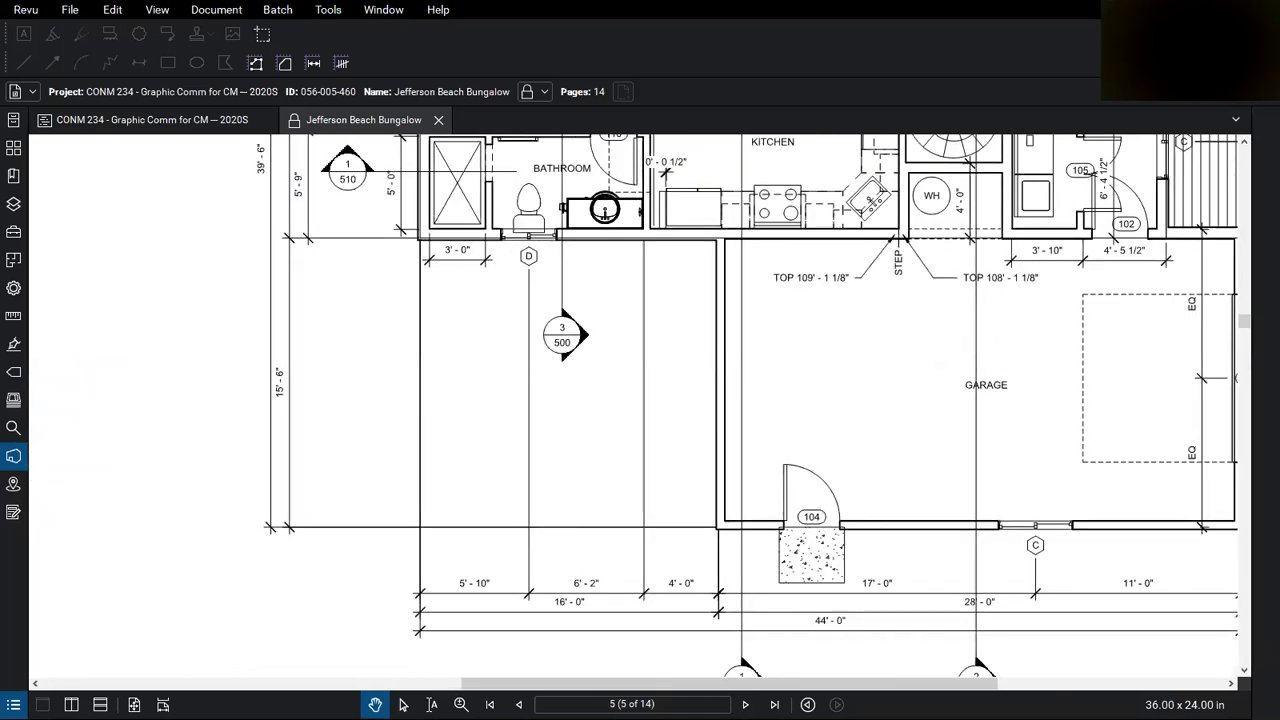
Step: Return to Revit and add an aligned dimension from the building's left exterior wall to the center of the bathroom window
{"action": "key", "text": "alt+Tab"}
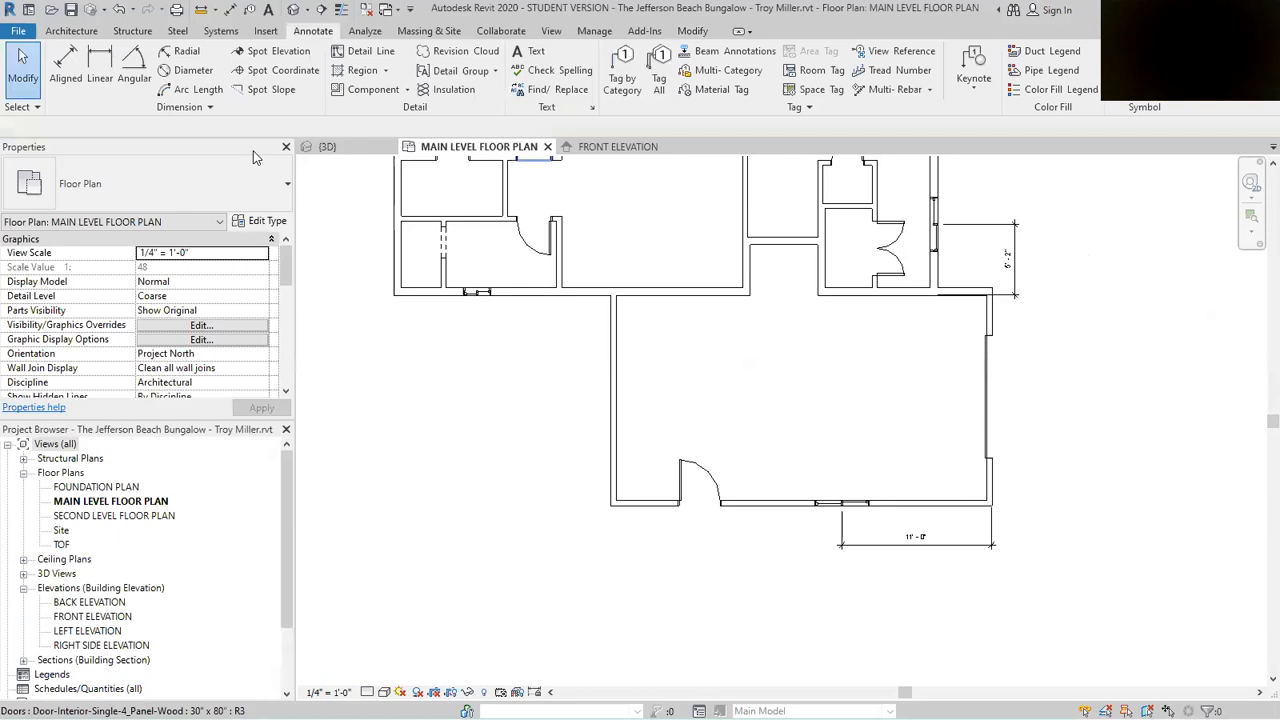
{"action": "left_click", "coordinate": [86, 96]}
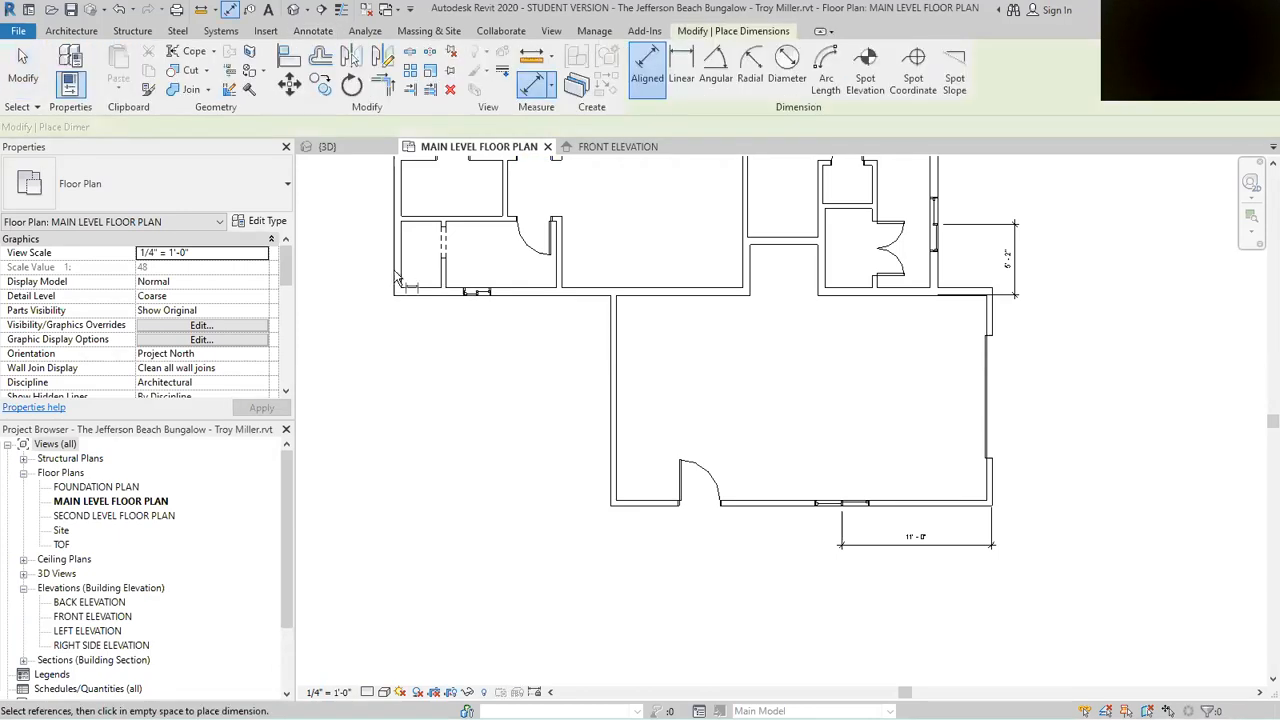
{"action": "left_click", "coordinate": [478, 293]}
{"action": "left_click", "coordinate": [480, 350]}
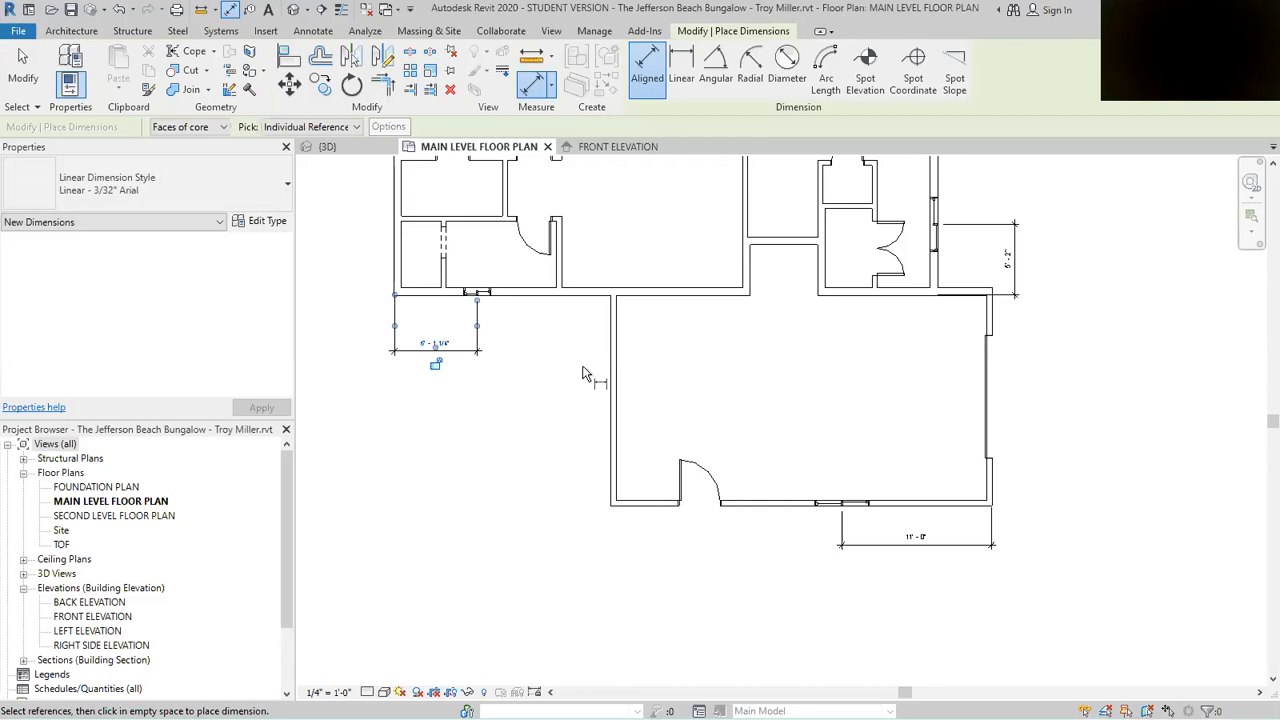
{"action": "key", "text": "Escape"}
{"action": "key", "text": "Escape"}
Step: Set the distance from the left exterior wall to the center of the bathroom window to 5'-10"
{"action": "scroll", "coordinate": [478, 312], "scroll_direction": "up", "scroll_amount": 2}
{"action": "left_click", "coordinate": [482, 278]}
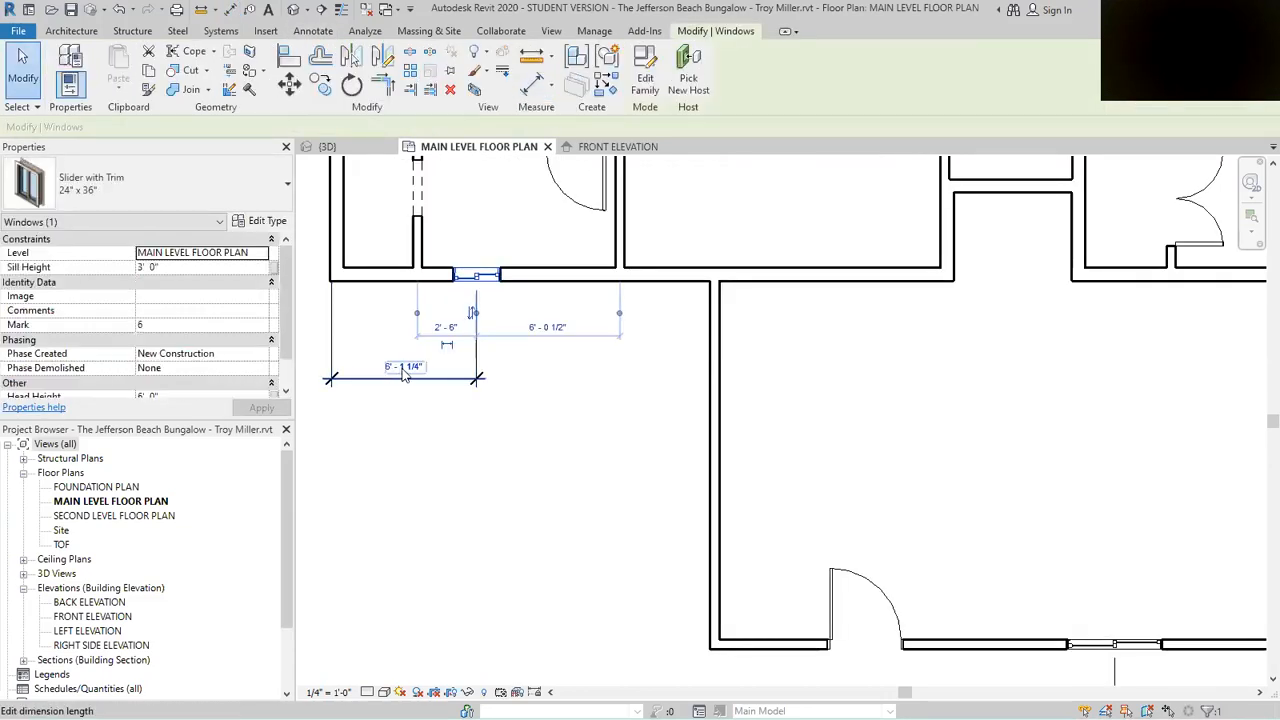
{"action": "left_click", "coordinate": [404, 368]}
{"action": "type", "text": "5'"}
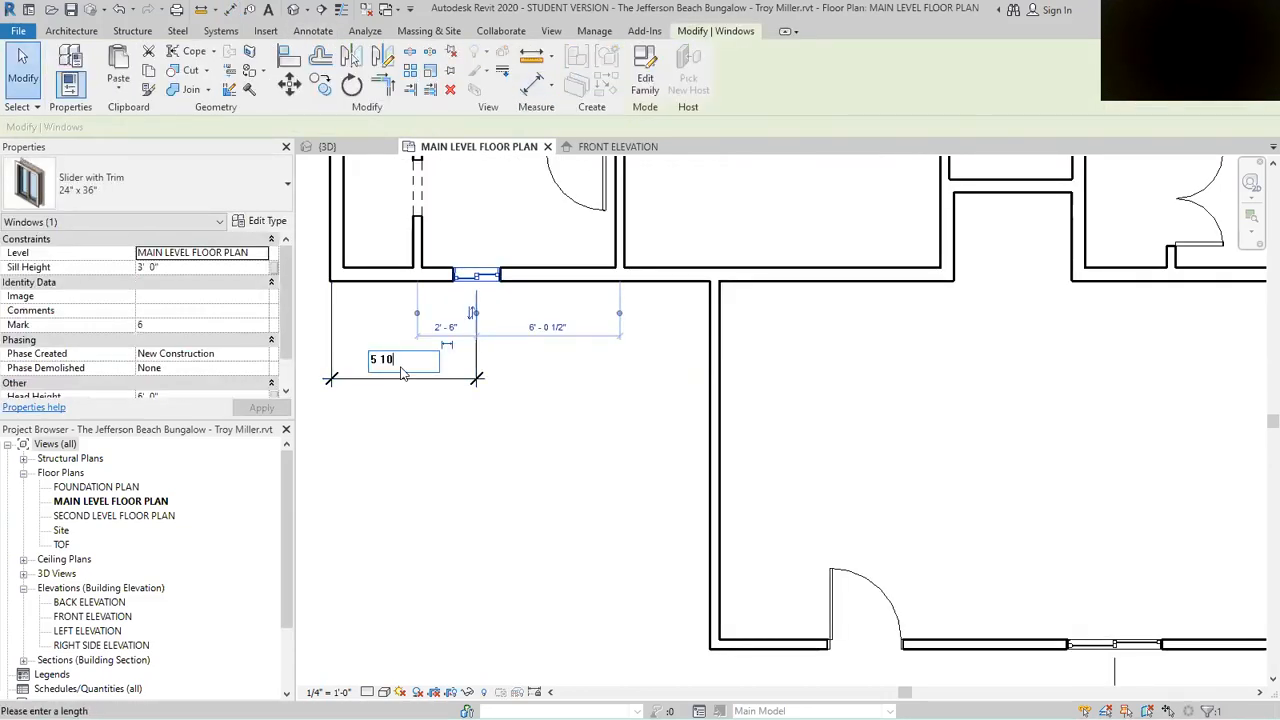
{"action": "type", "text": " - 10"}
{"action": "key", "text": "Return"}
{"action": "key", "text": "Escape"}
{"action": "scroll", "coordinate": [526, 449], "scroll_direction": "down", "scroll_amount": 2}
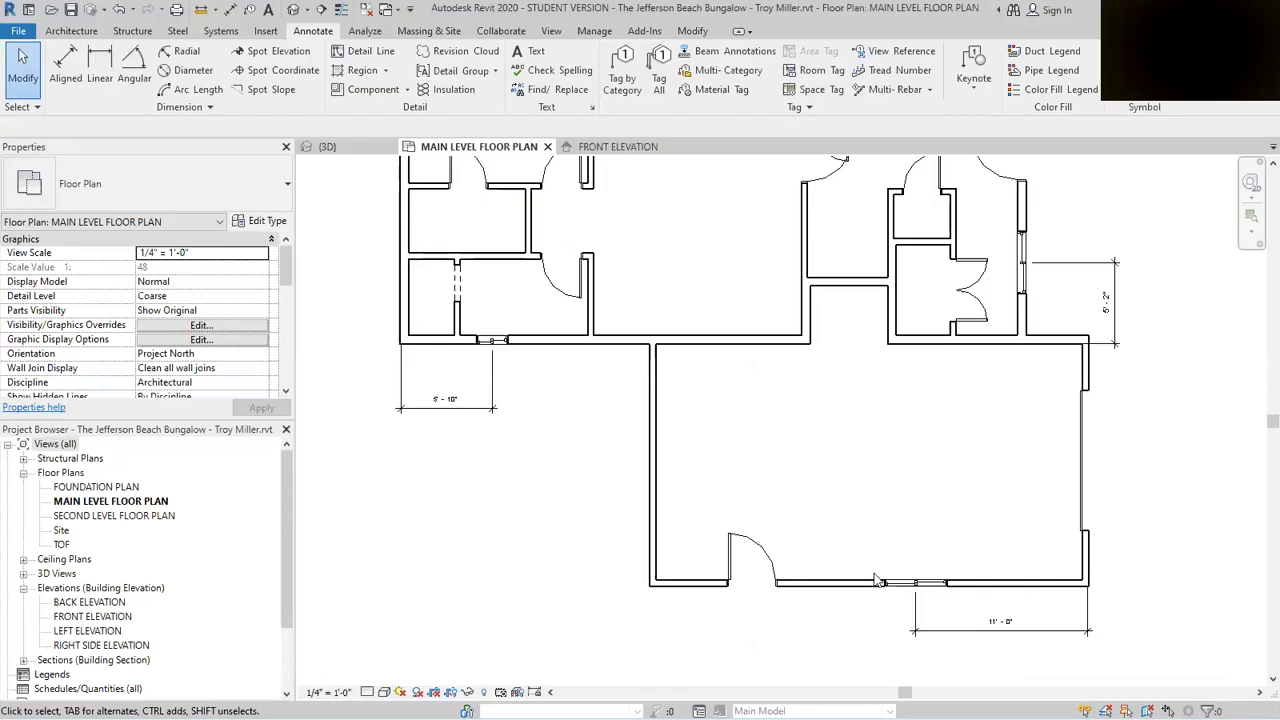
{"action": "scroll", "coordinate": [733, 522], "scroll_direction": "down", "scroll_amount": 2}
{"action": "scroll", "coordinate": [733, 522], "scroll_direction": "down", "scroll_amount": 3}
{"action": "scroll", "coordinate": [831, 493], "scroll_direction": "up", "scroll_amount": 3}
{"action": "scroll", "coordinate": [758, 258], "scroll_direction": "up", "scroll_amount": 1}
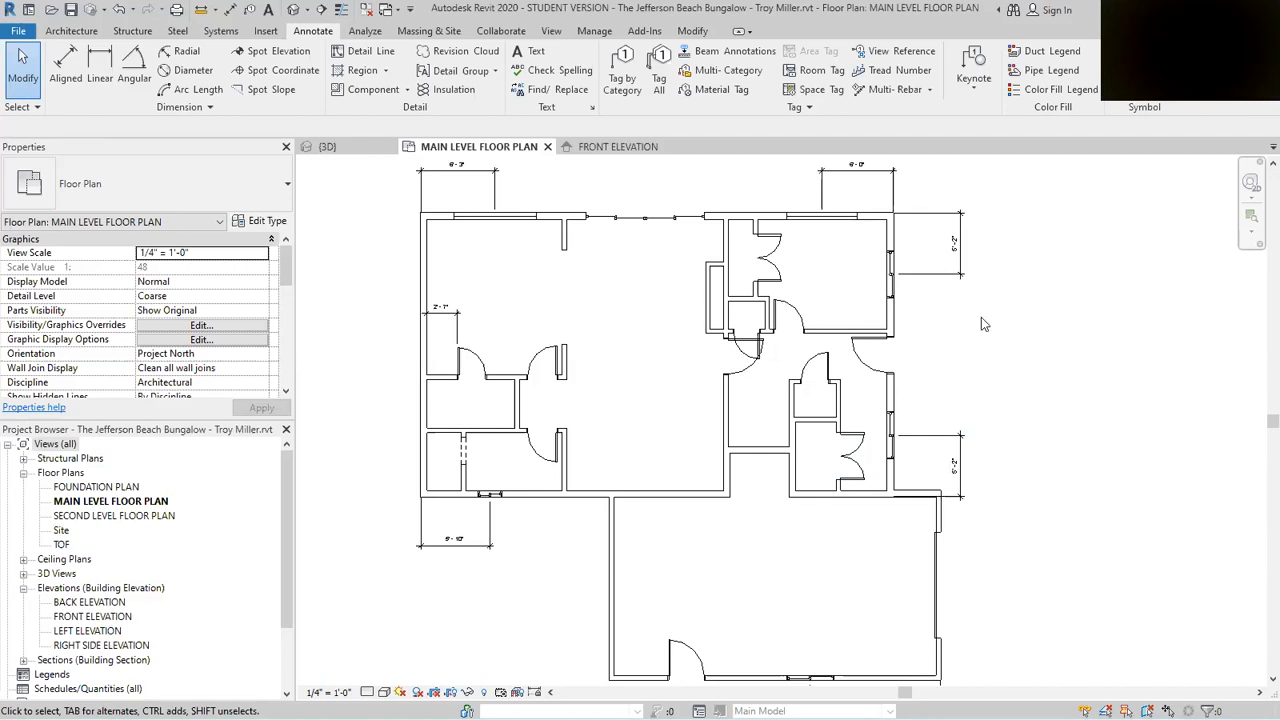
{"action": "scroll", "coordinate": [835, 280], "scroll_direction": "down", "scroll_amount": 1}
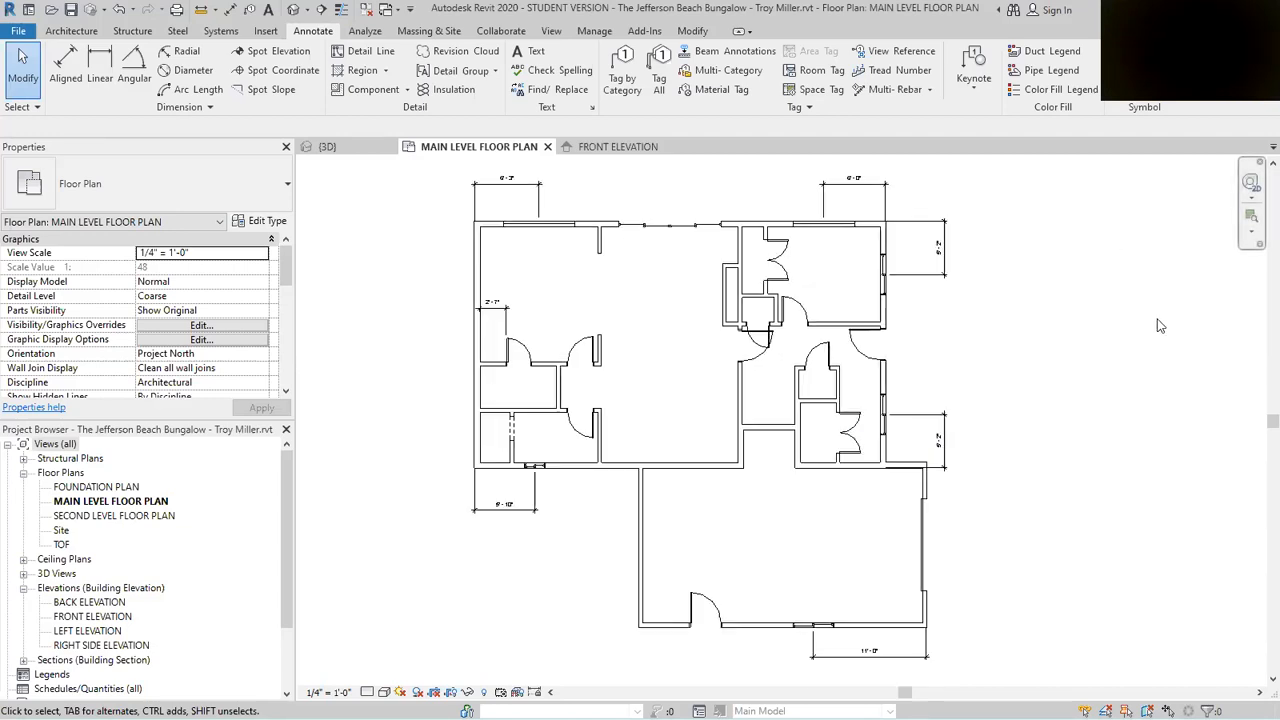